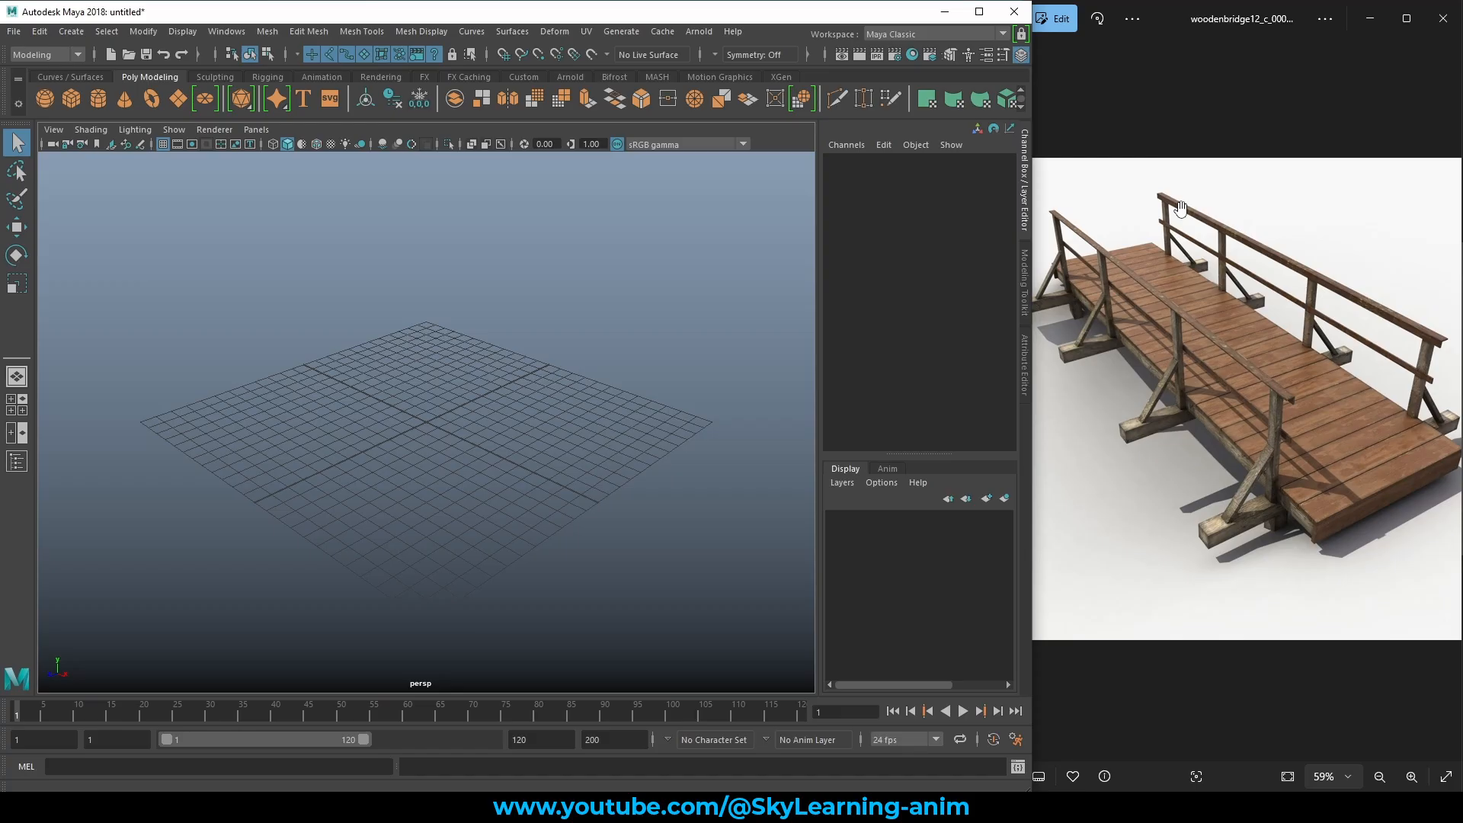
# Create a polygon cube at the scene origin.
pyautogui.scroll(3, 1288, 402)
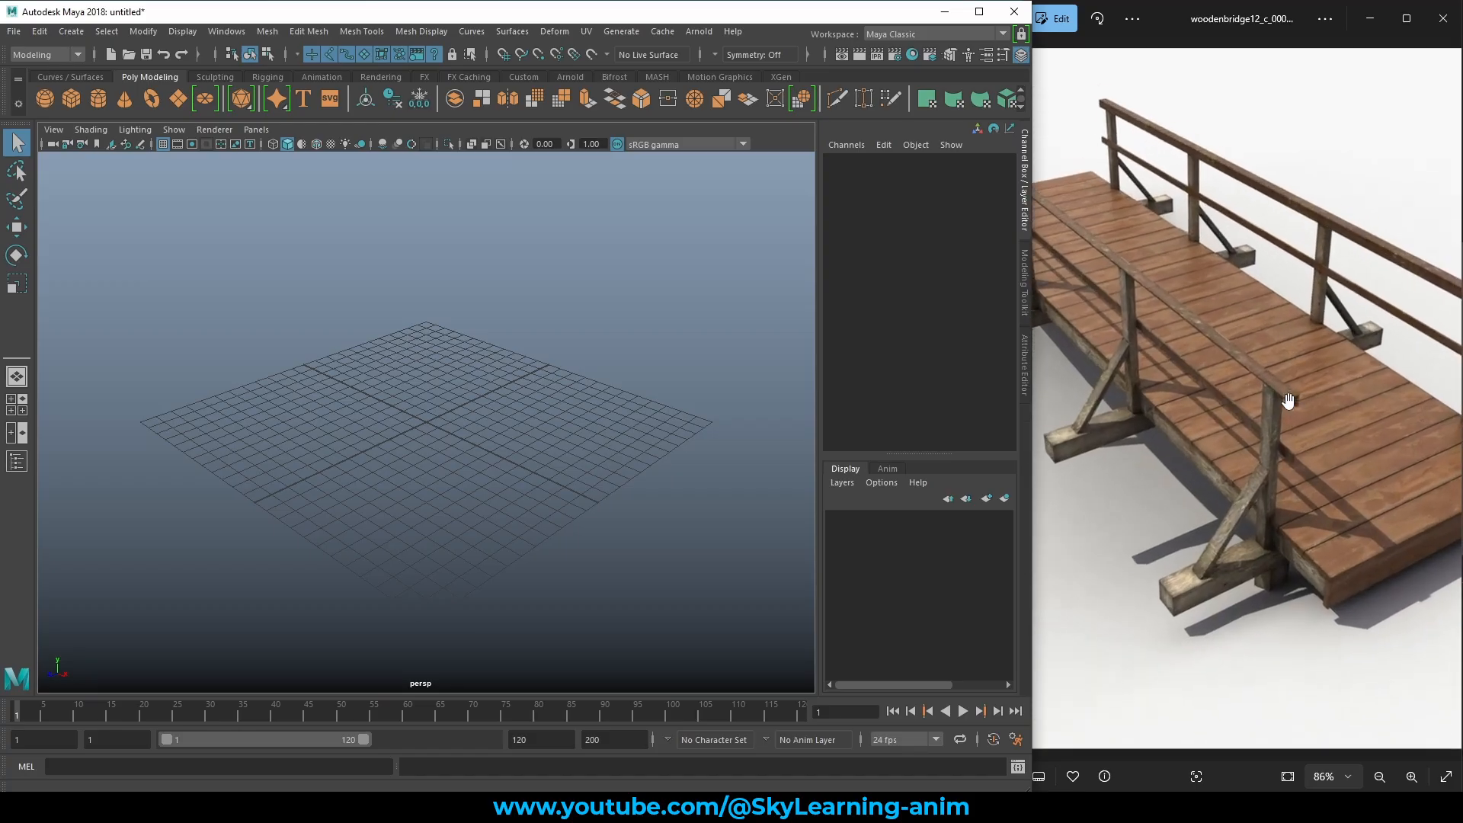
pyautogui.scroll(2, 1288, 402)
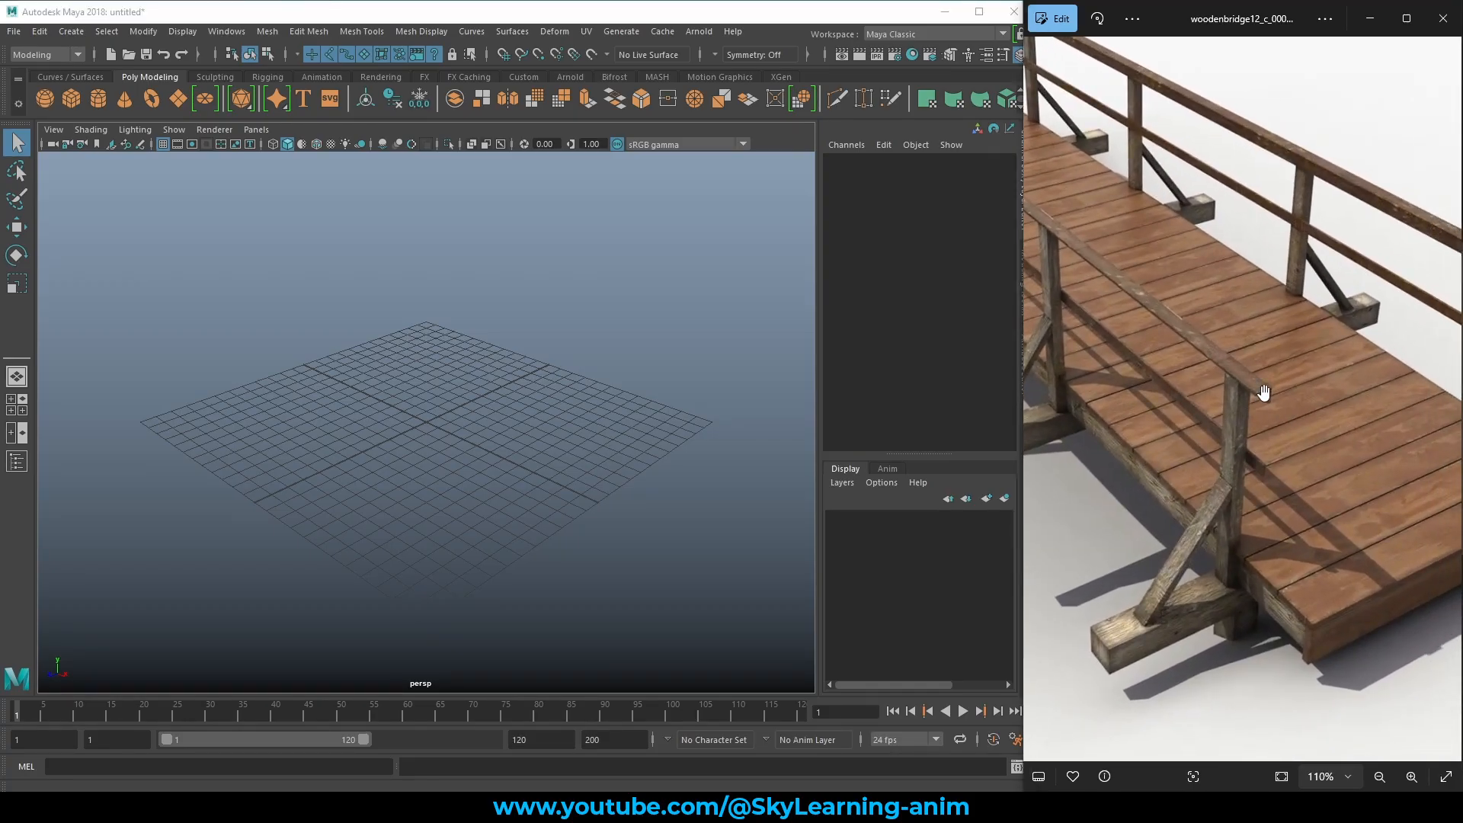
pyautogui.scroll(-2, 1272, 404)
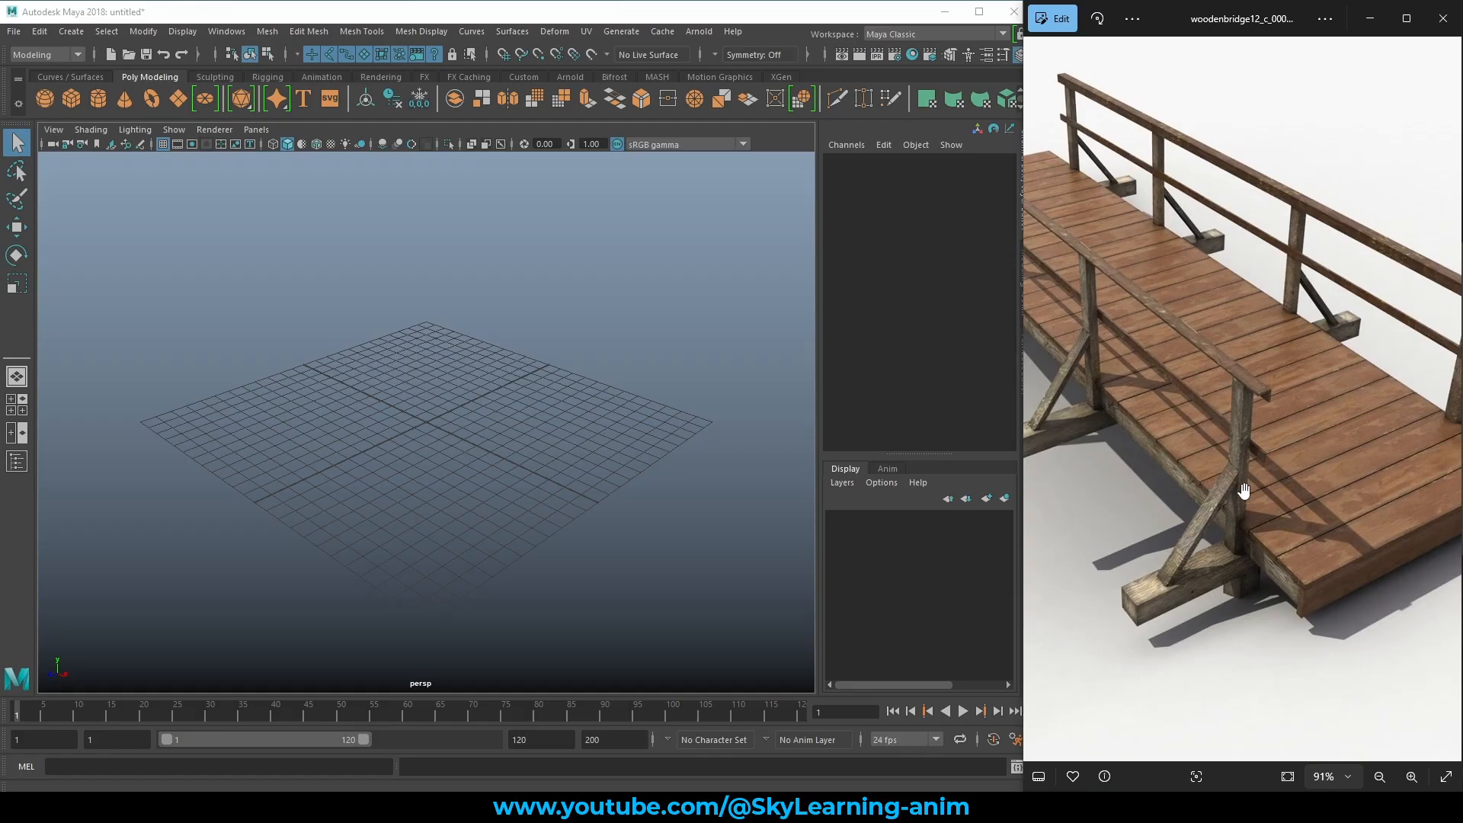
pyautogui.scroll(-2, 1241, 455)
pyautogui.scroll(-1, 1240, 456)
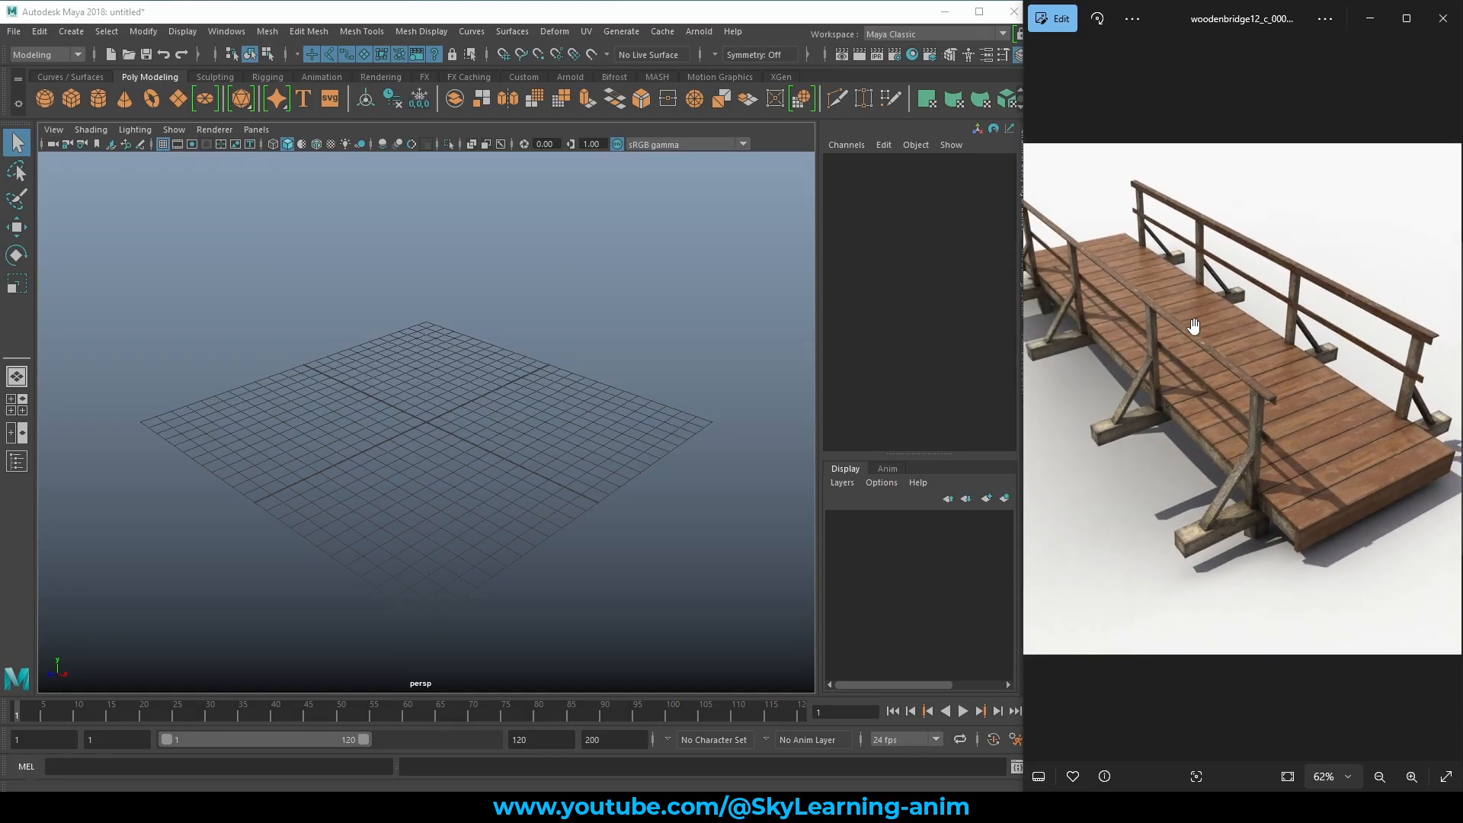
pyautogui.scroll(-1, 1198, 320)
pyautogui.scroll(1, 1208, 318)
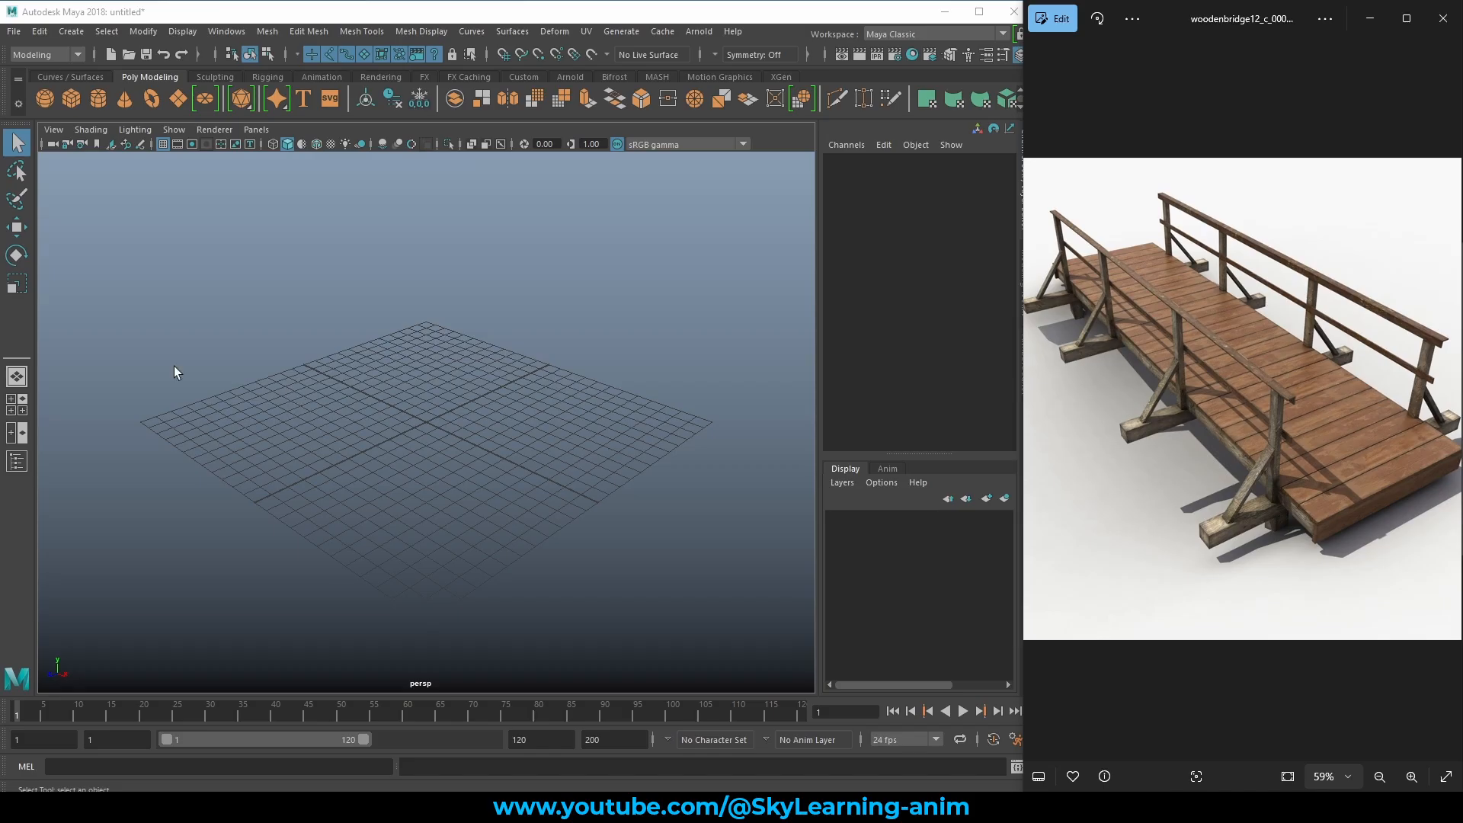
pyautogui.click(70, 99)
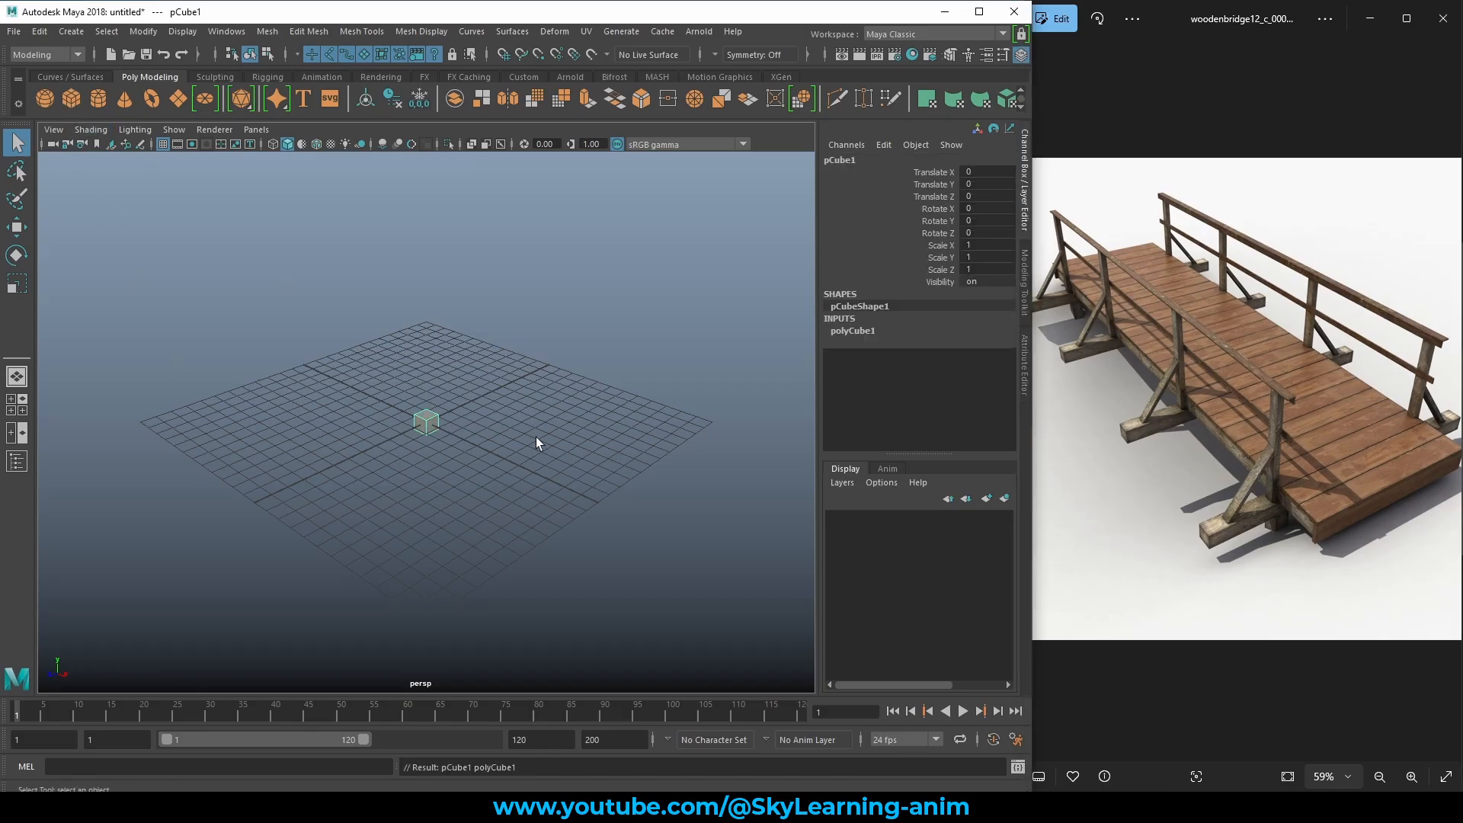
pyautogui.scroll(5, 487, 434)
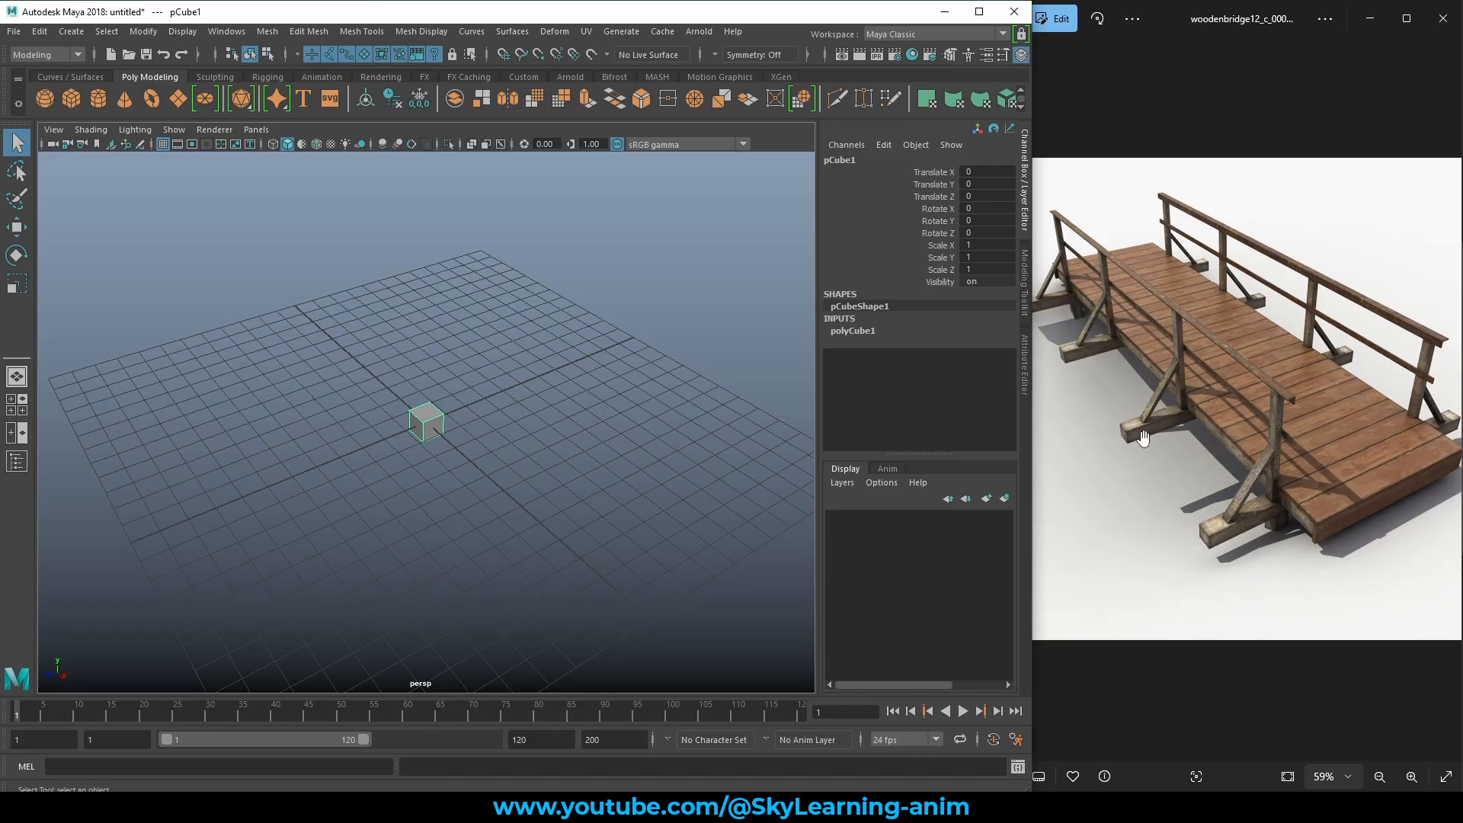
# Scale the cube along Z to stretch it into a long beam.
pyautogui.keyDown('alt'); pyautogui.moveTo(468, 449); pyautogui.dragTo(506, 421); pyautogui.keyUp('alt')
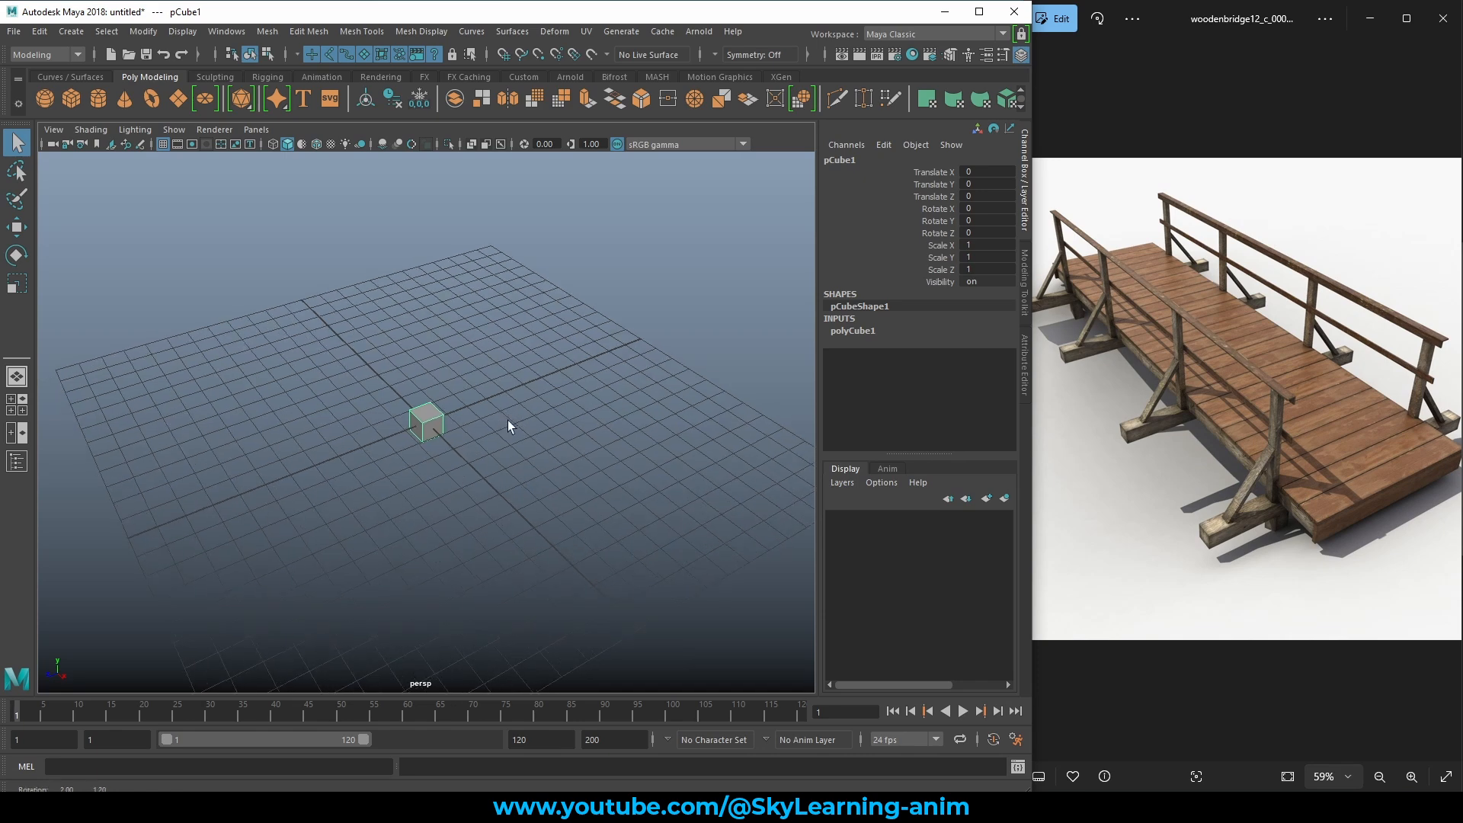
pyautogui.press('e')
pyautogui.press('r')
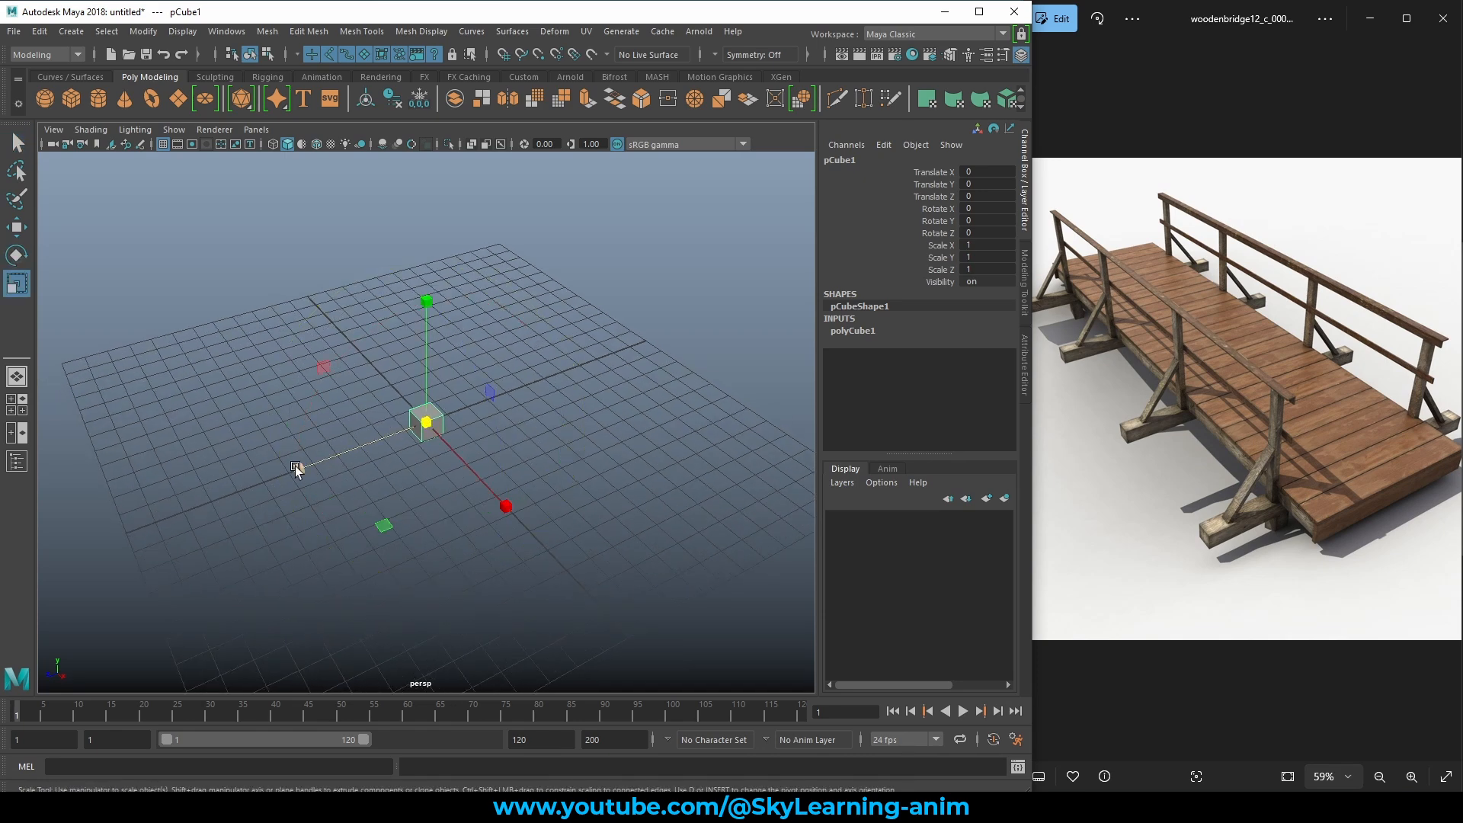
pyautogui.moveTo(299, 469); pyautogui.dragTo(145, 501)
pyautogui.moveTo(610, 464); pyautogui.dragTo(391, 486, button='middle')
# Set the beam's Scale Z to exactly 24 in the Channel Box.
pyautogui.doubleClick(1001, 270)
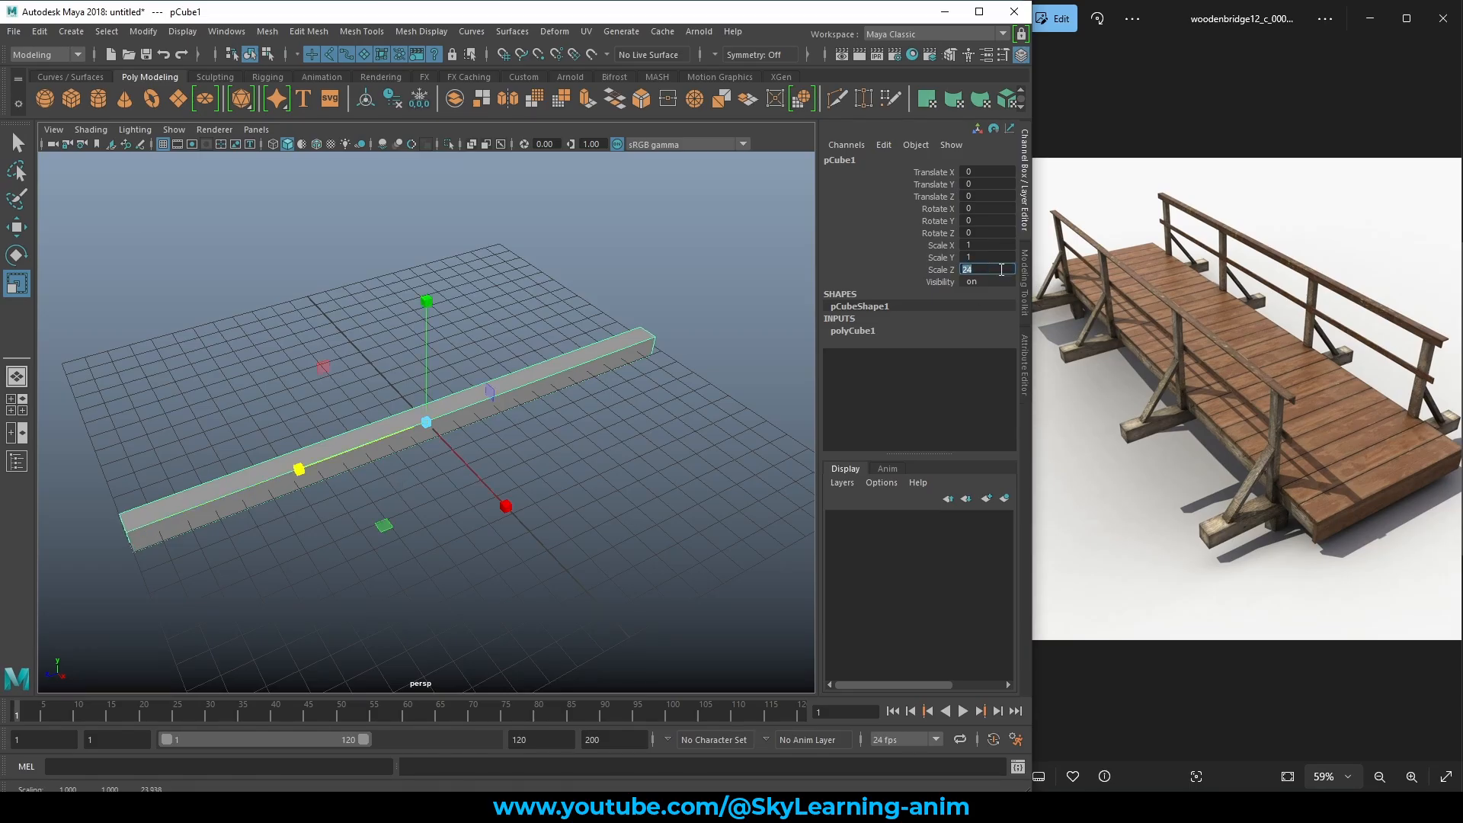
pyautogui.write('24')
pyautogui.press('Return')
pyautogui.scroll(-6, 582, 360)
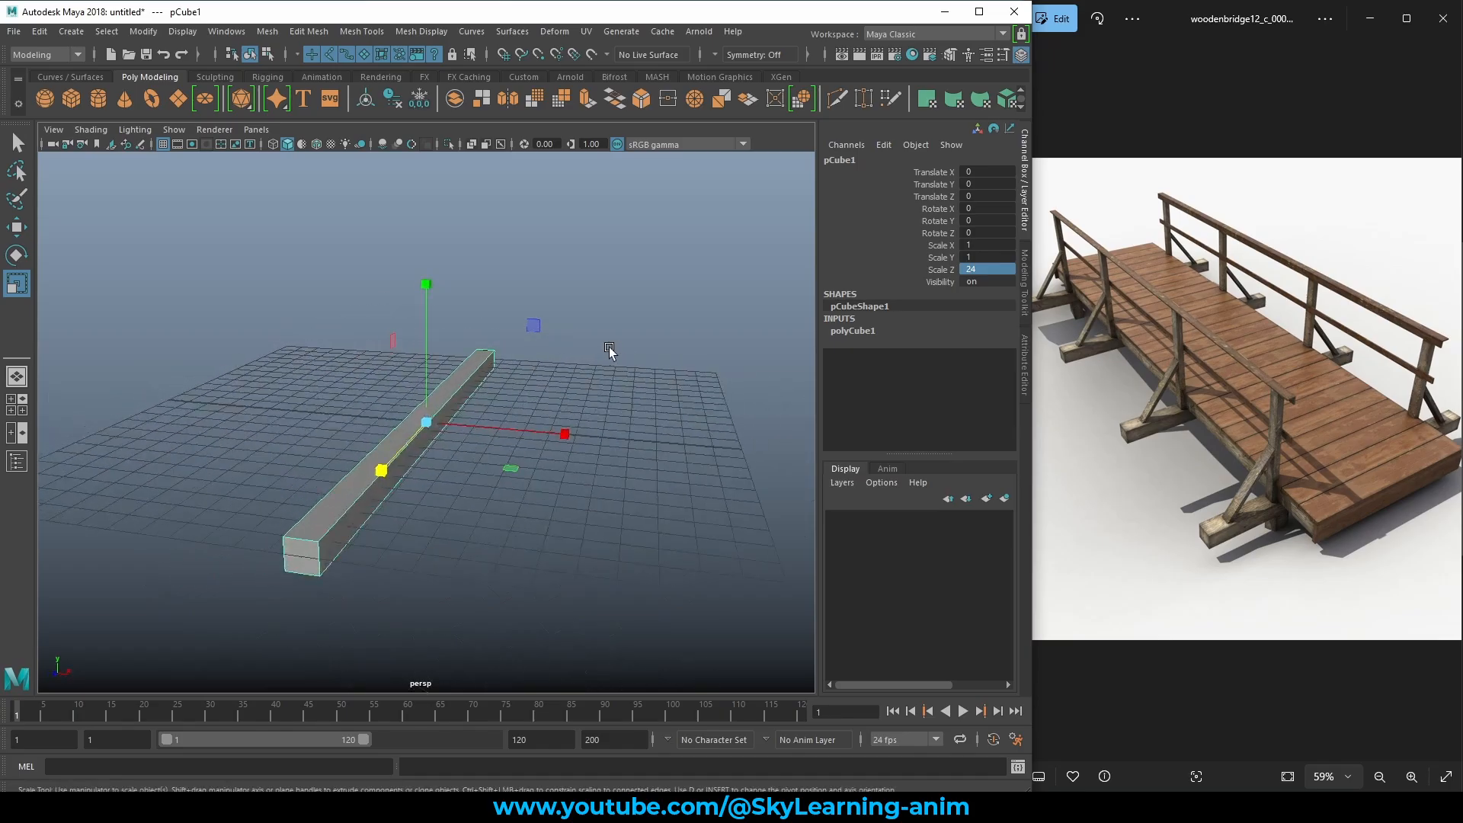
pyautogui.press('q')
# Undo a trial sideways move, then duplicate the beam as a second beam.
pyautogui.keyDown('alt'); pyautogui.moveTo(614, 373); pyautogui.dragTo(441, 363); pyautogui.keyUp('alt')
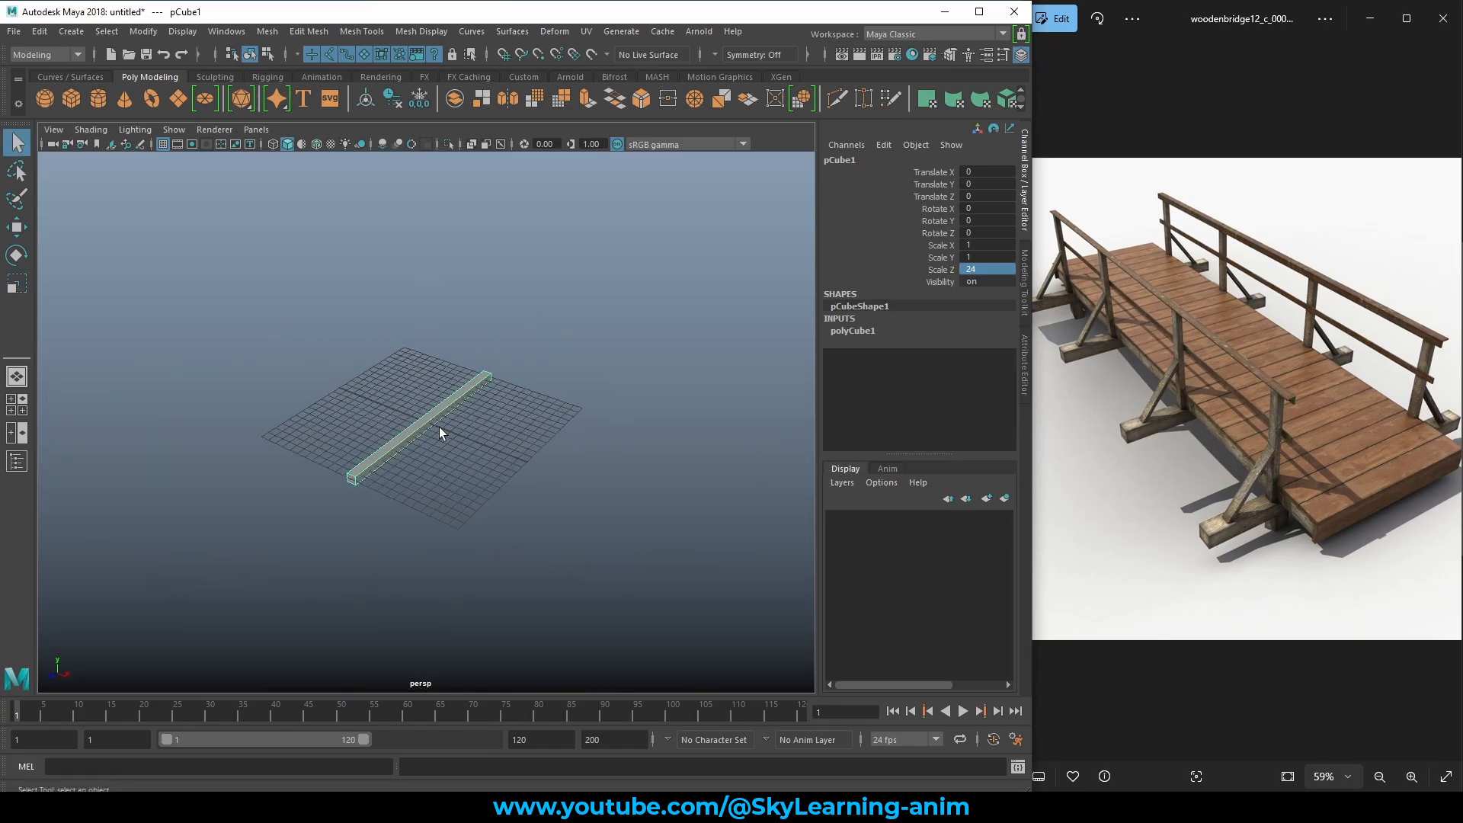
pyautogui.press('w')
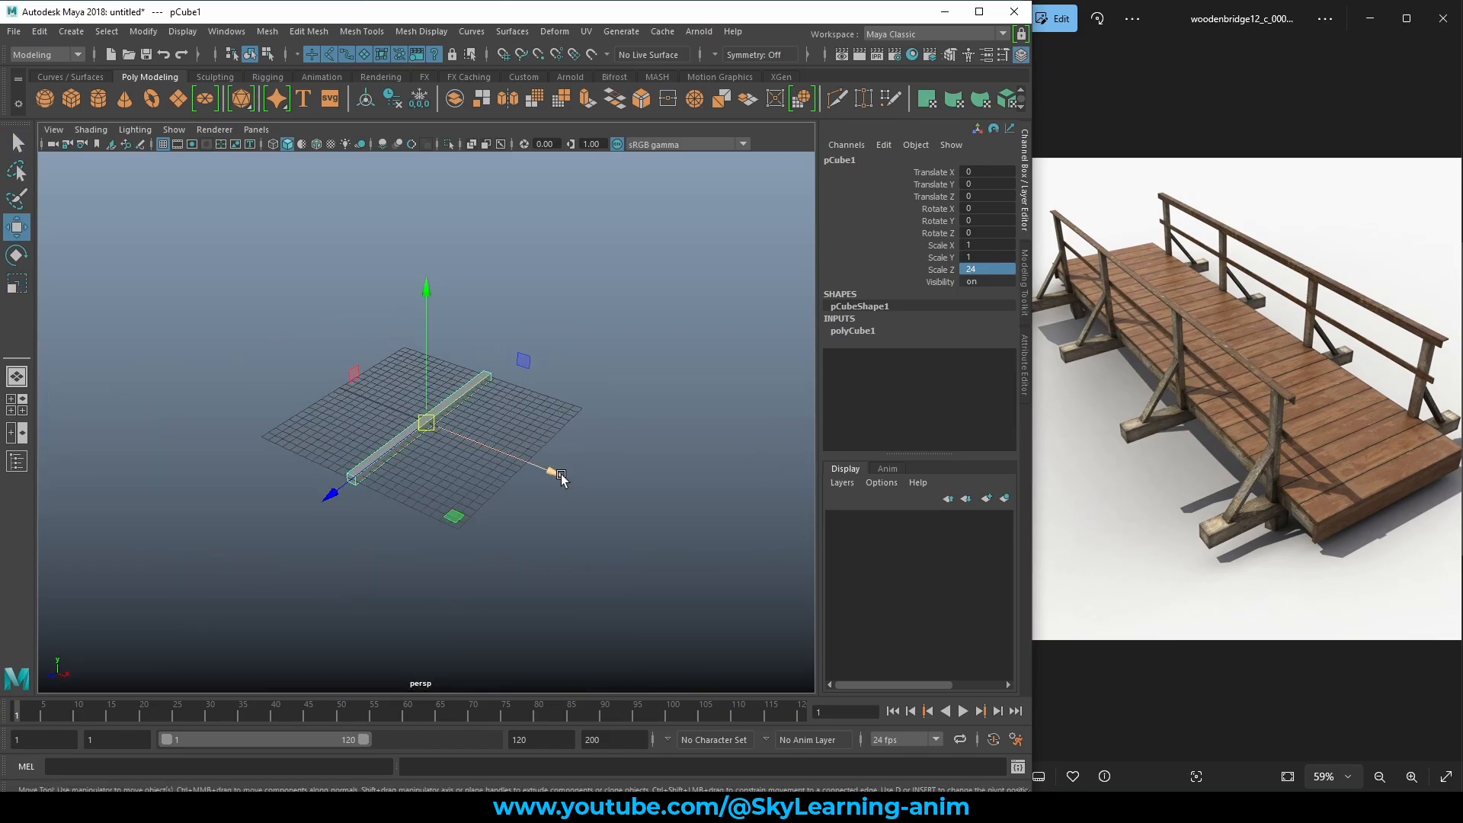
pyautogui.moveTo(558, 476); pyautogui.dragTo(743, 544)
pyautogui.keyDown('alt'); pyautogui.moveTo(715, 480); pyautogui.dragTo(480, 424); pyautogui.keyUp('alt')
pyautogui.hotkey('ctrl', 'z')
pyautogui.hotkey('ctrl', 'd')
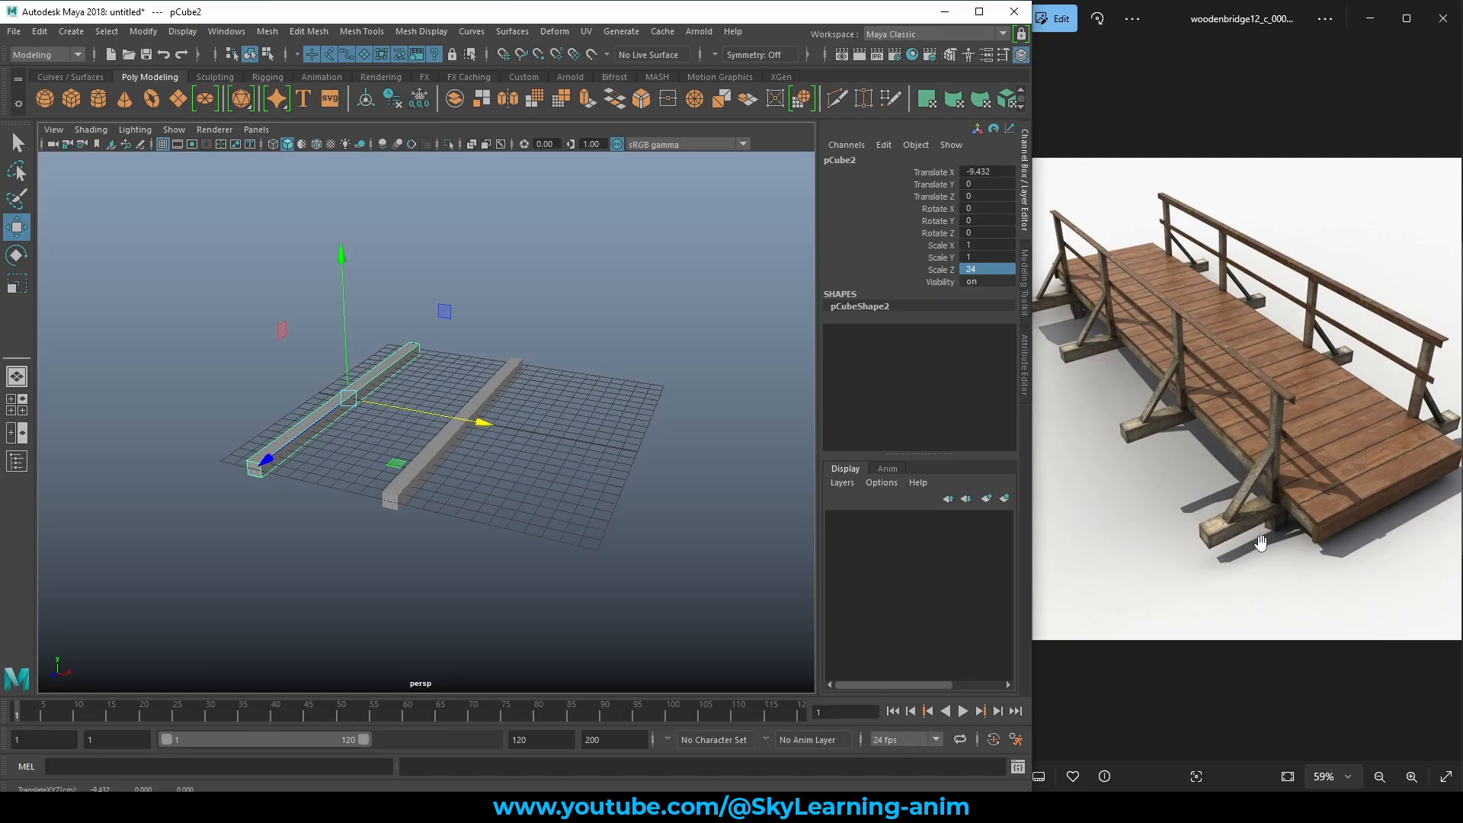
# Set the duplicate beam's Translate X to -15.
pyautogui.doubleClick(1001, 172)
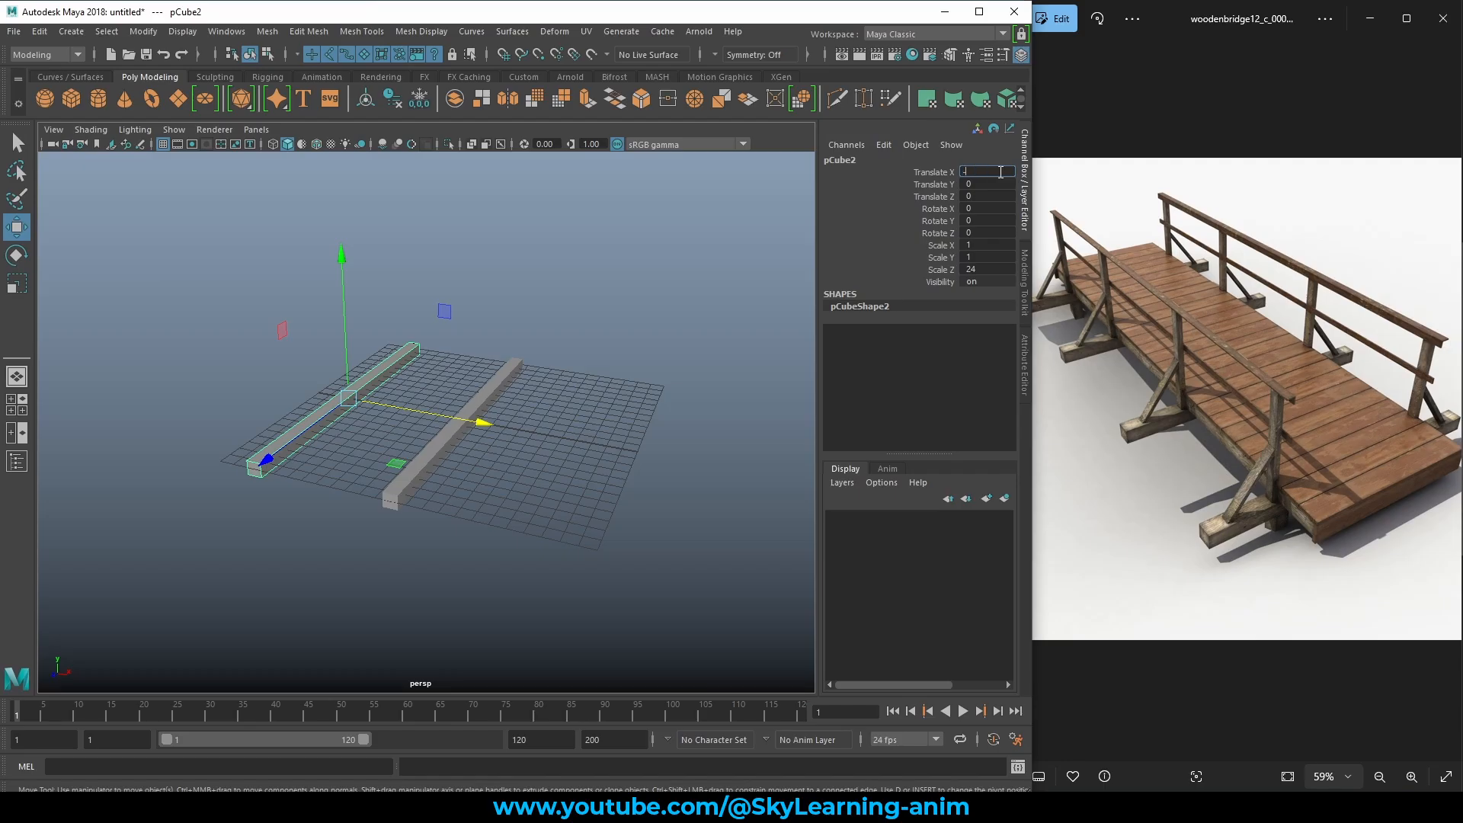
pyautogui.write('-5')
pyautogui.press('Return')
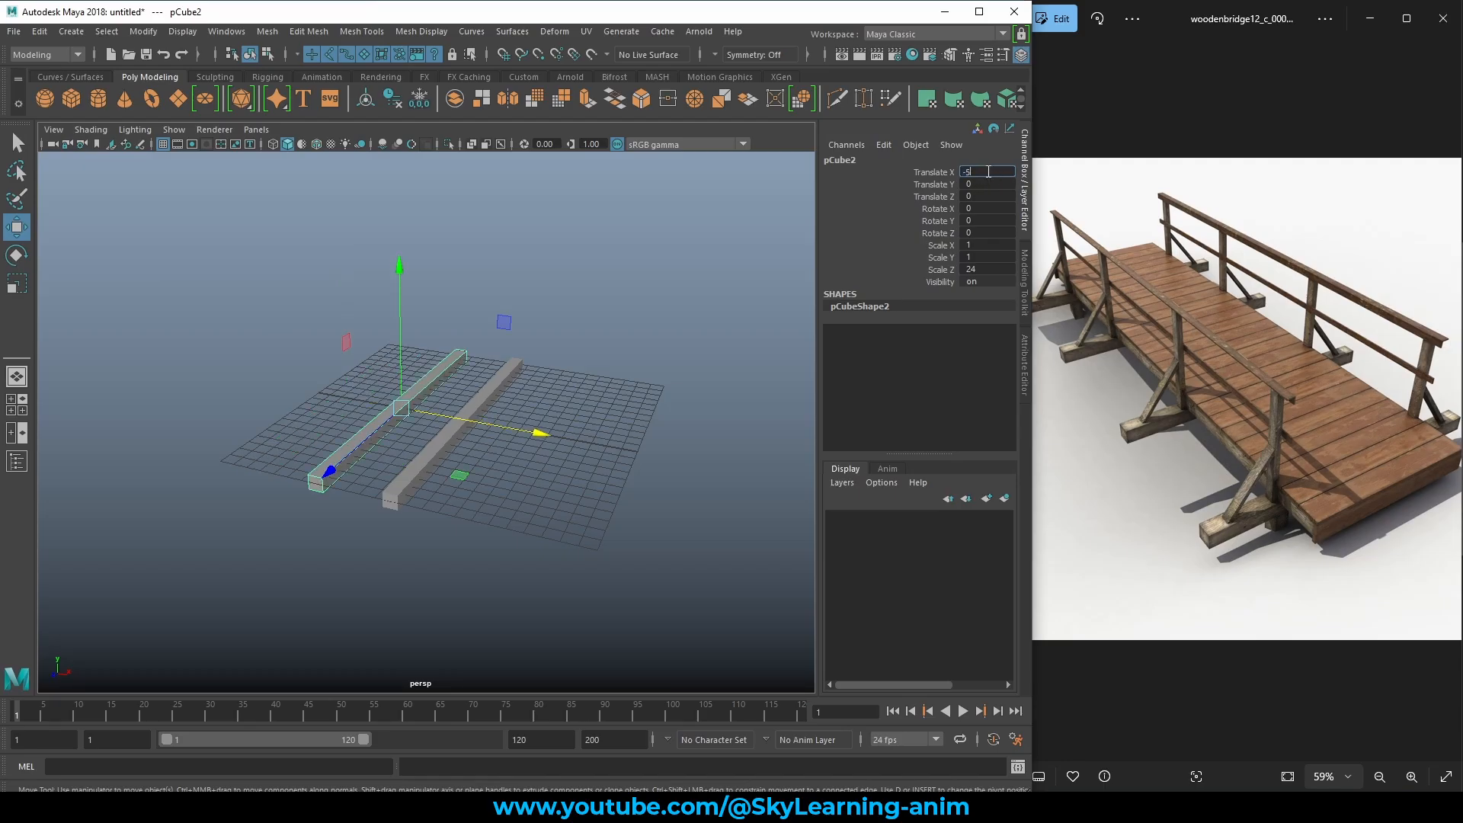
pyautogui.write('-15')
pyautogui.press('Return')
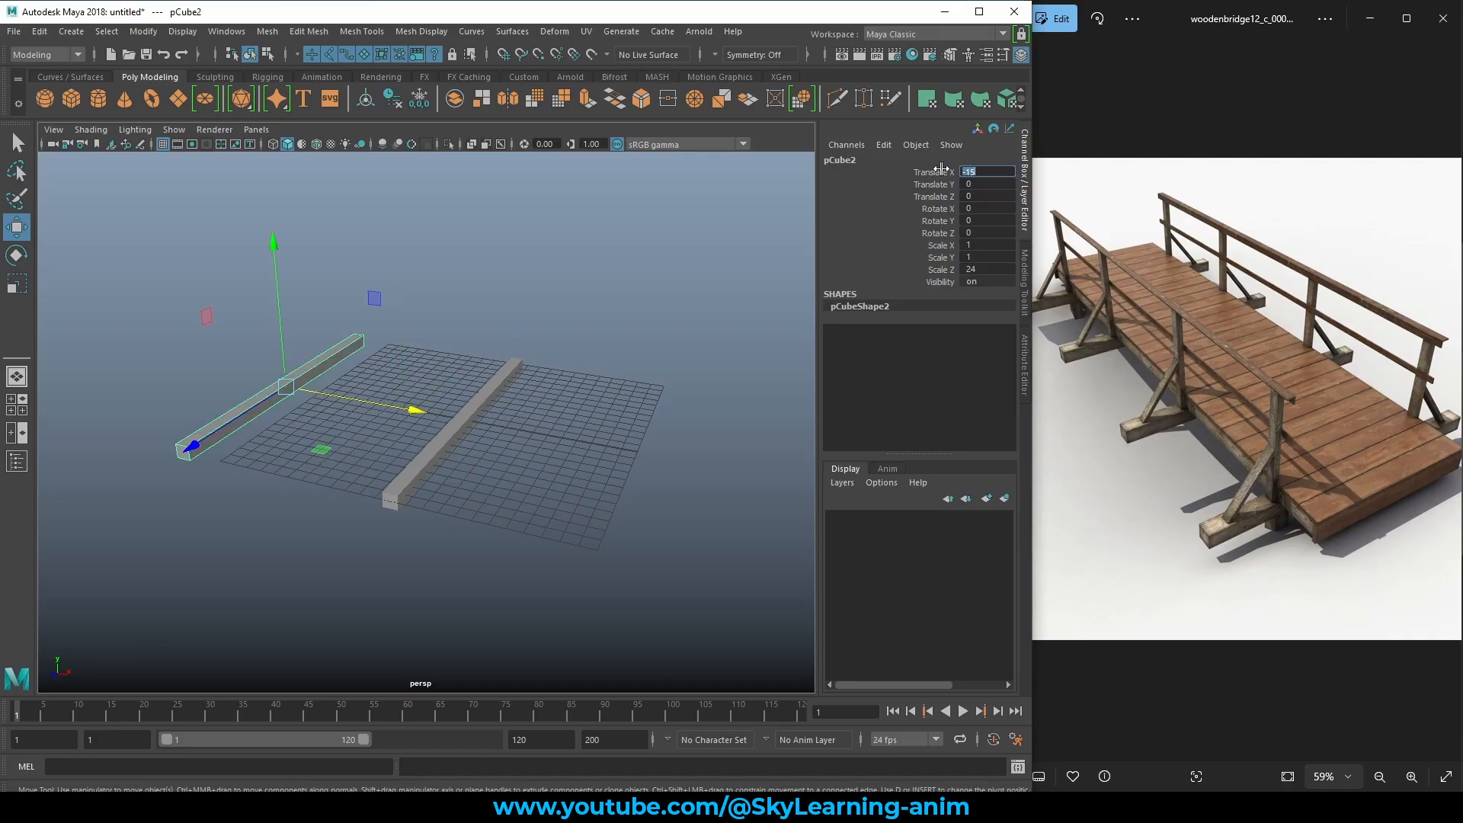
# Orbit and zoom the view to inspect the two parallel beams.
pyautogui.keyDown('alt'); pyautogui.moveTo(402, 347); pyautogui.dragTo(571, 418); pyautogui.keyUp('alt')
pyautogui.keyDown('alt'); pyautogui.moveTo(571, 418); pyautogui.dragTo(660, 454, button='right'); pyautogui.keyUp('alt')
pyautogui.keyDown('alt'); pyautogui.moveTo(660, 453); pyautogui.dragTo(787, 478); pyautogui.keyUp('alt')
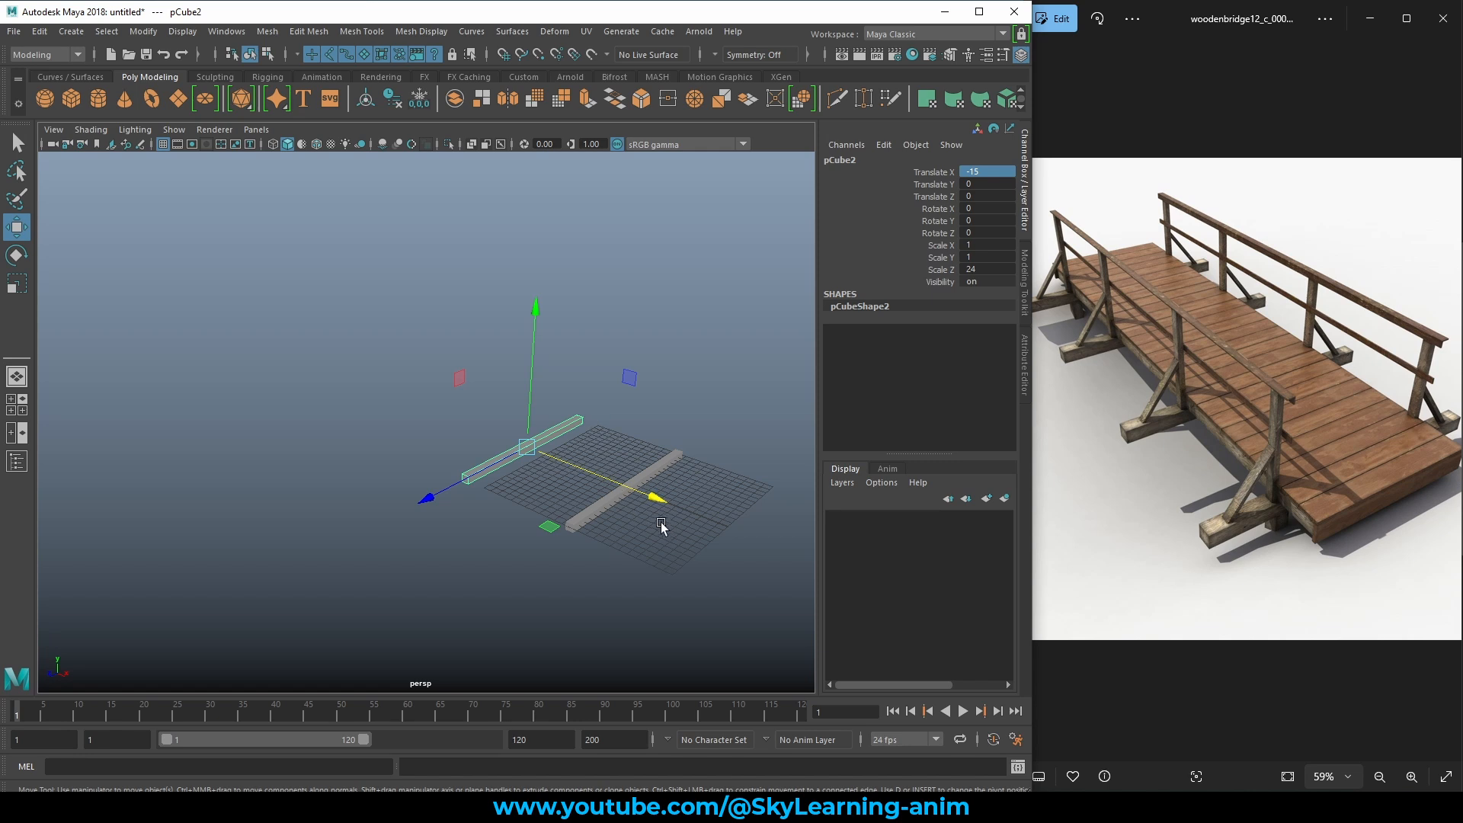
pyautogui.scroll(-2, 660, 522)
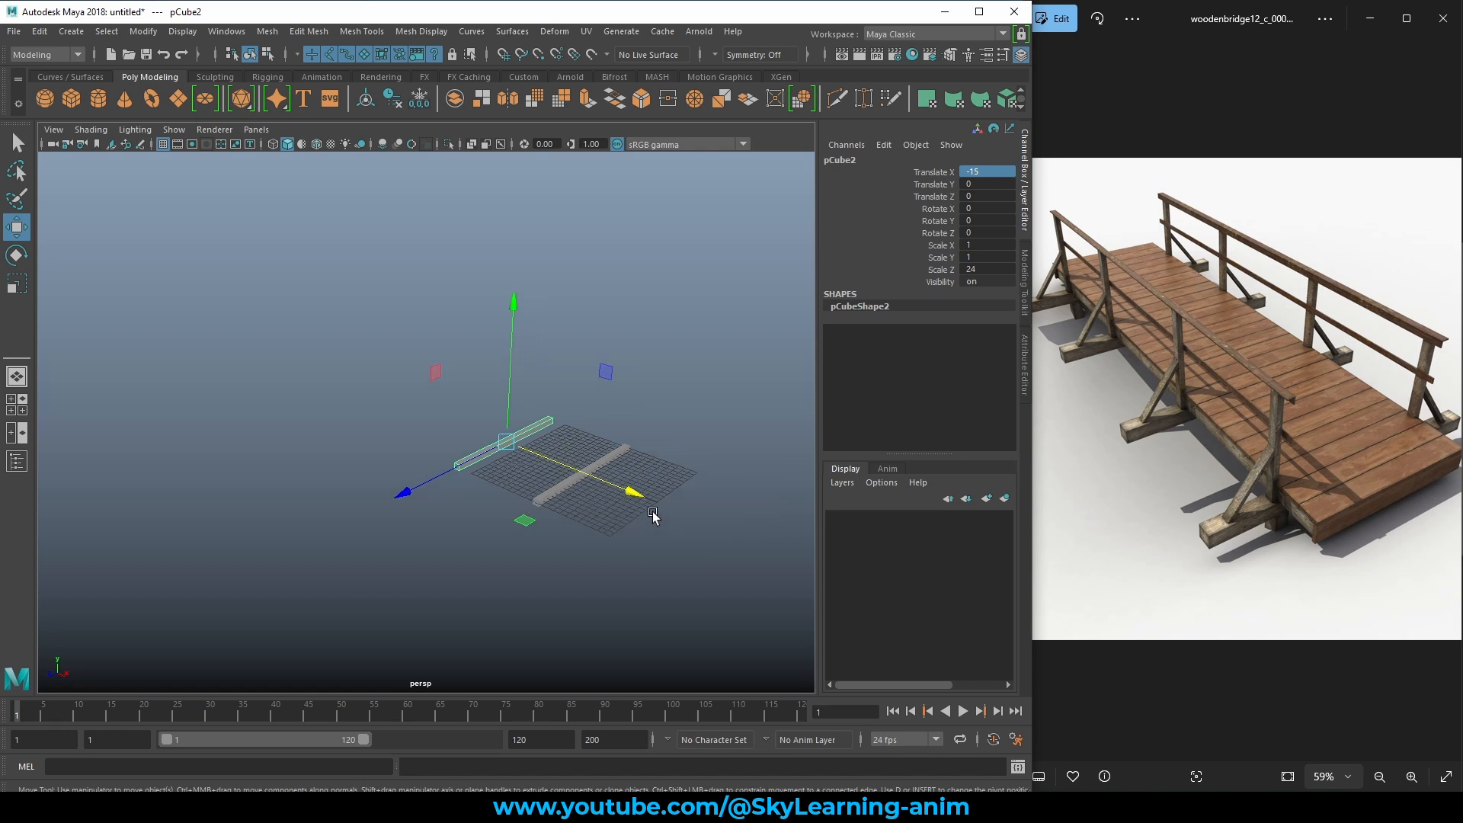
pyautogui.moveTo(671, 480)
pyautogui.keyDown('alt'); pyautogui.mouseDown()
pyautogui.moveTo(663, 438)
pyautogui.moveTo(695, 467)
pyautogui.moveTo(653, 458)
pyautogui.mouseUp(); pyautogui.keyUp('alt')
pyautogui.scroll(3, 708, 466)
pyautogui.scroll(-5, 692, 460)
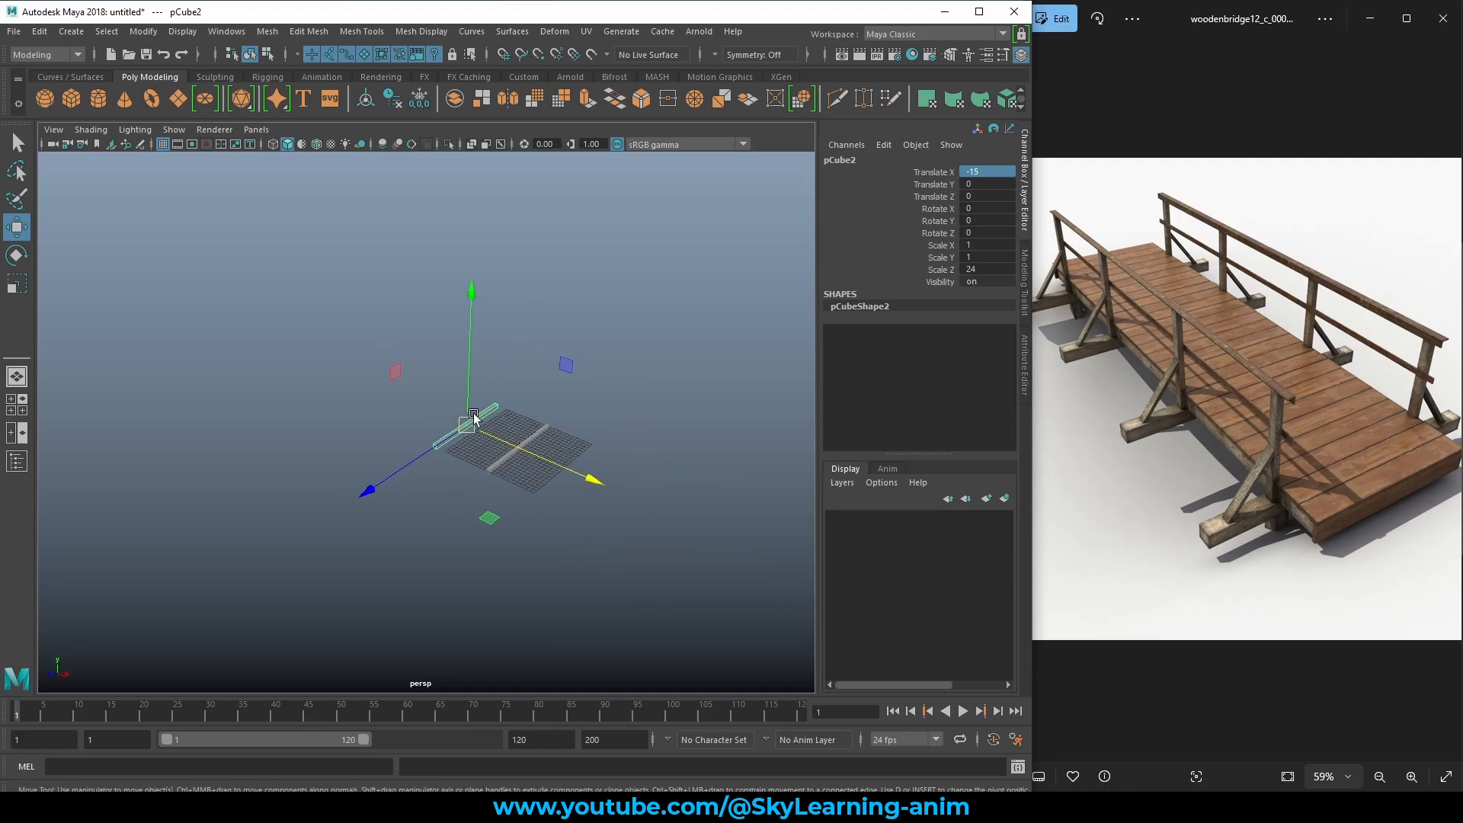
pyautogui.scroll(4, 470, 447)
pyautogui.keyDown('alt'); pyautogui.moveTo(634, 440); pyautogui.dragTo(585, 424); pyautogui.keyUp('alt')
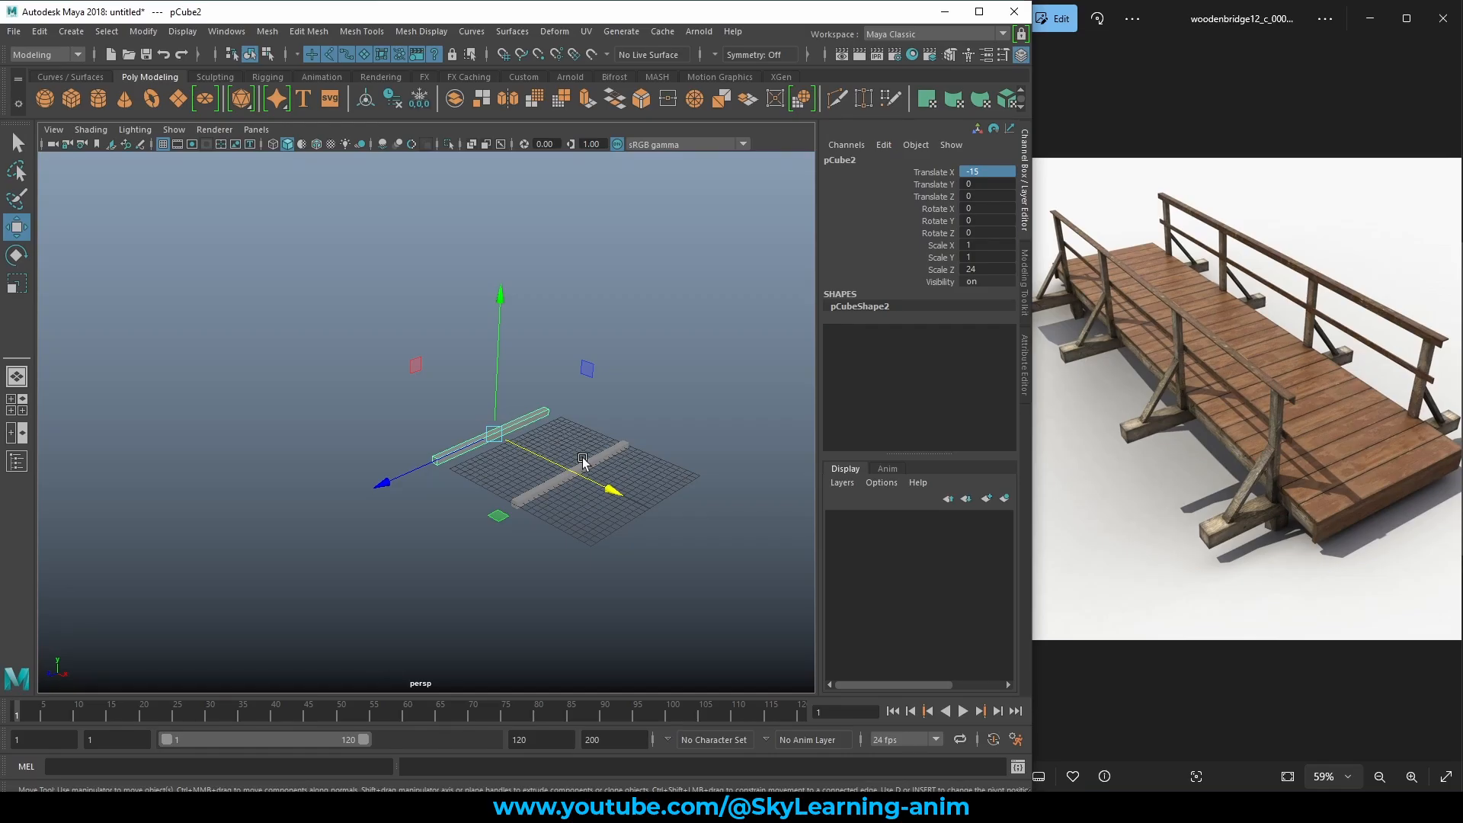
# Duplicate with transform to add a third beam at X -30.
pyautogui.hotkey('shift', 'd')
pyautogui.keyDown('alt'); pyautogui.moveTo(563, 442); pyautogui.dragTo(607, 415); pyautogui.keyUp('alt')
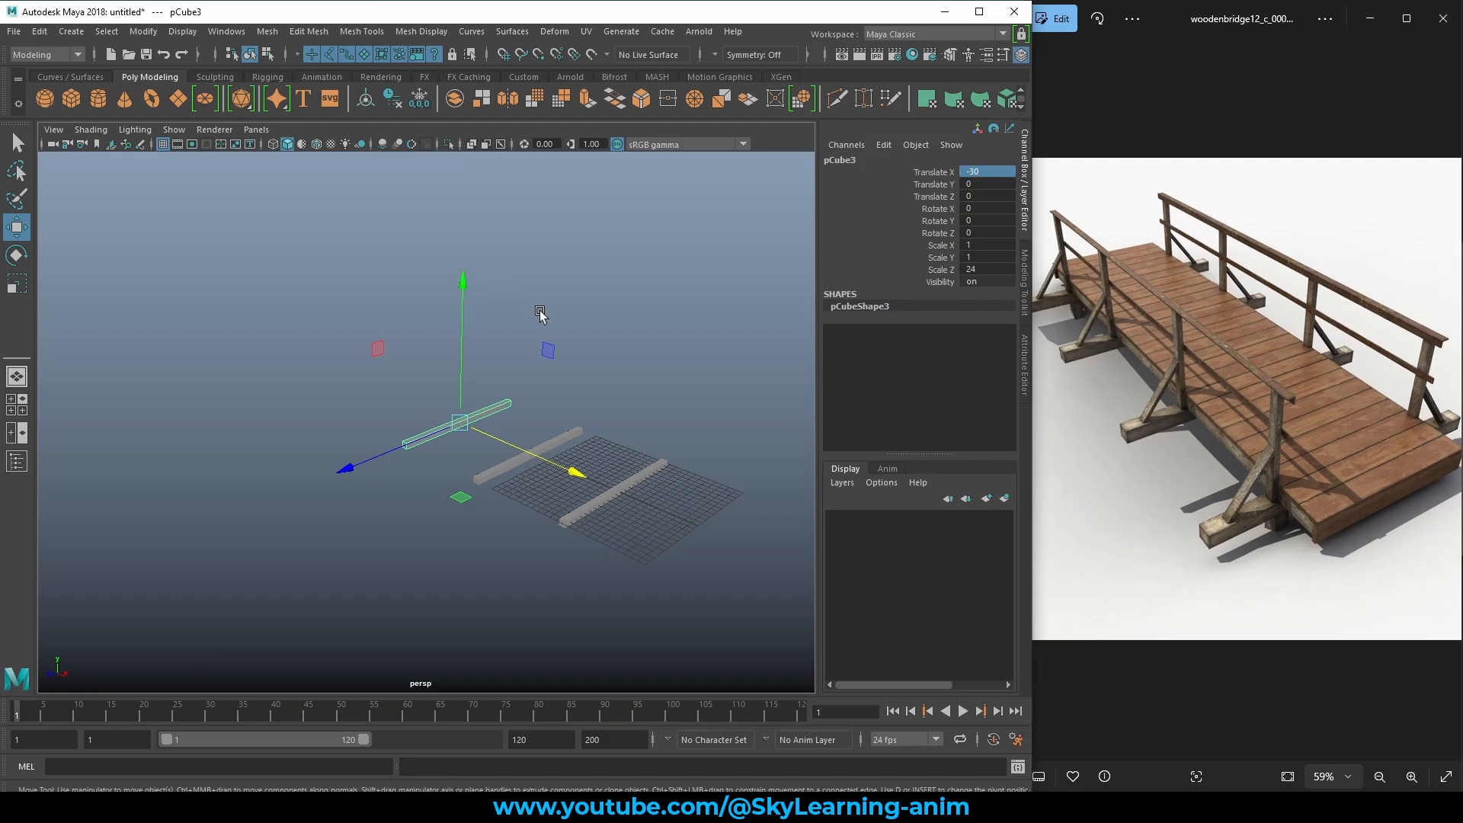
pyautogui.keyDown('alt'); pyautogui.moveTo(631, 313); pyautogui.dragTo(659, 309); pyautogui.keyUp('alt')
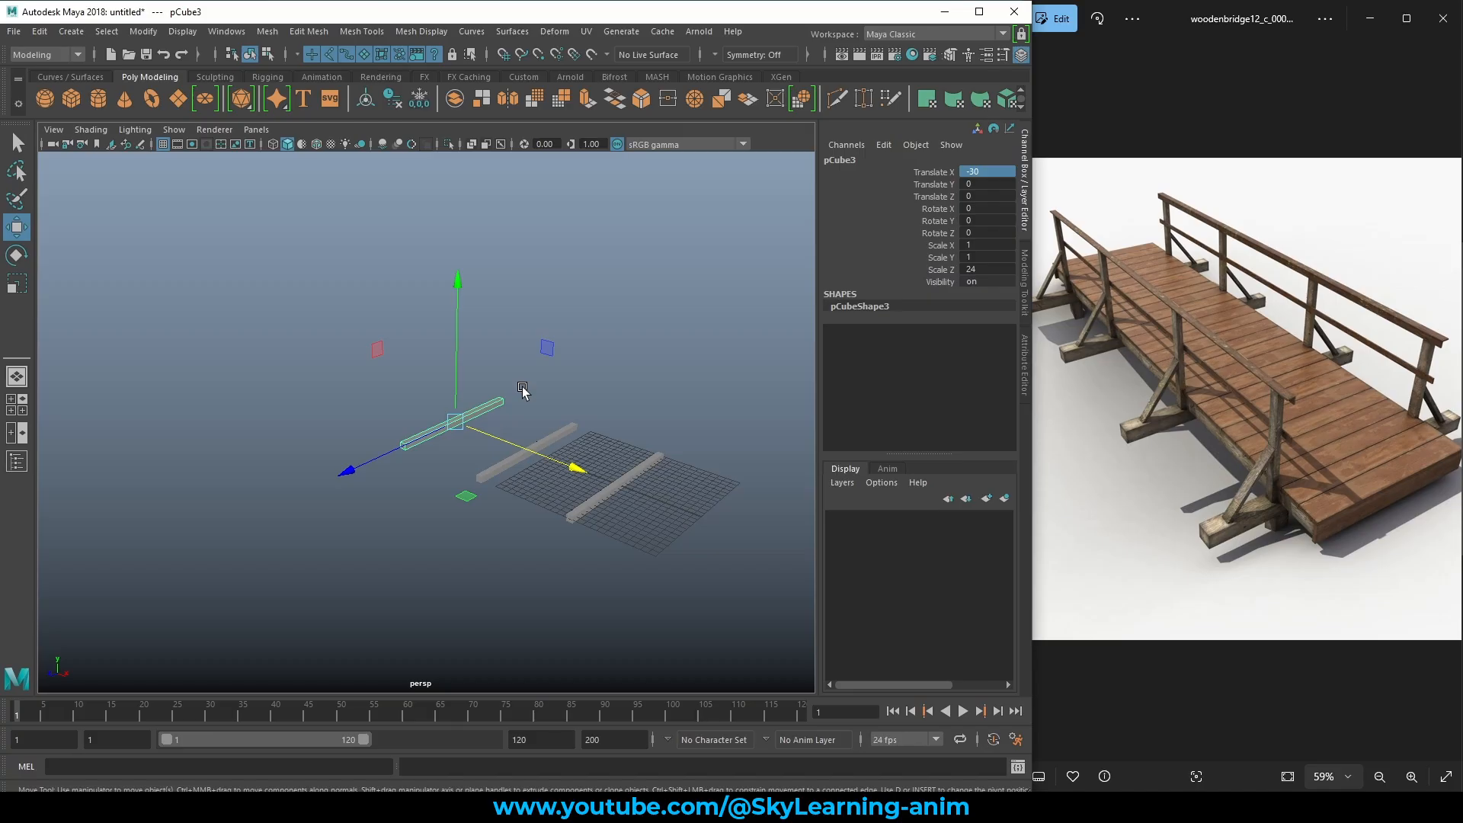
# Add a fourth beam at X -45 and frame the row of beams.
pyautogui.hotkey('shift', 'd')
pyautogui.keyDown('alt'); pyautogui.moveTo(523, 390); pyautogui.dragTo(655, 413); pyautogui.keyUp('alt')
pyautogui.keyDown('alt'); pyautogui.moveTo(655, 412); pyautogui.dragTo(664, 428, button='right'); pyautogui.keyUp('alt')
pyautogui.keyDown('alt'); pyautogui.moveTo(662, 428); pyautogui.dragTo(594, 396, button='middle'); pyautogui.keyUp('alt')
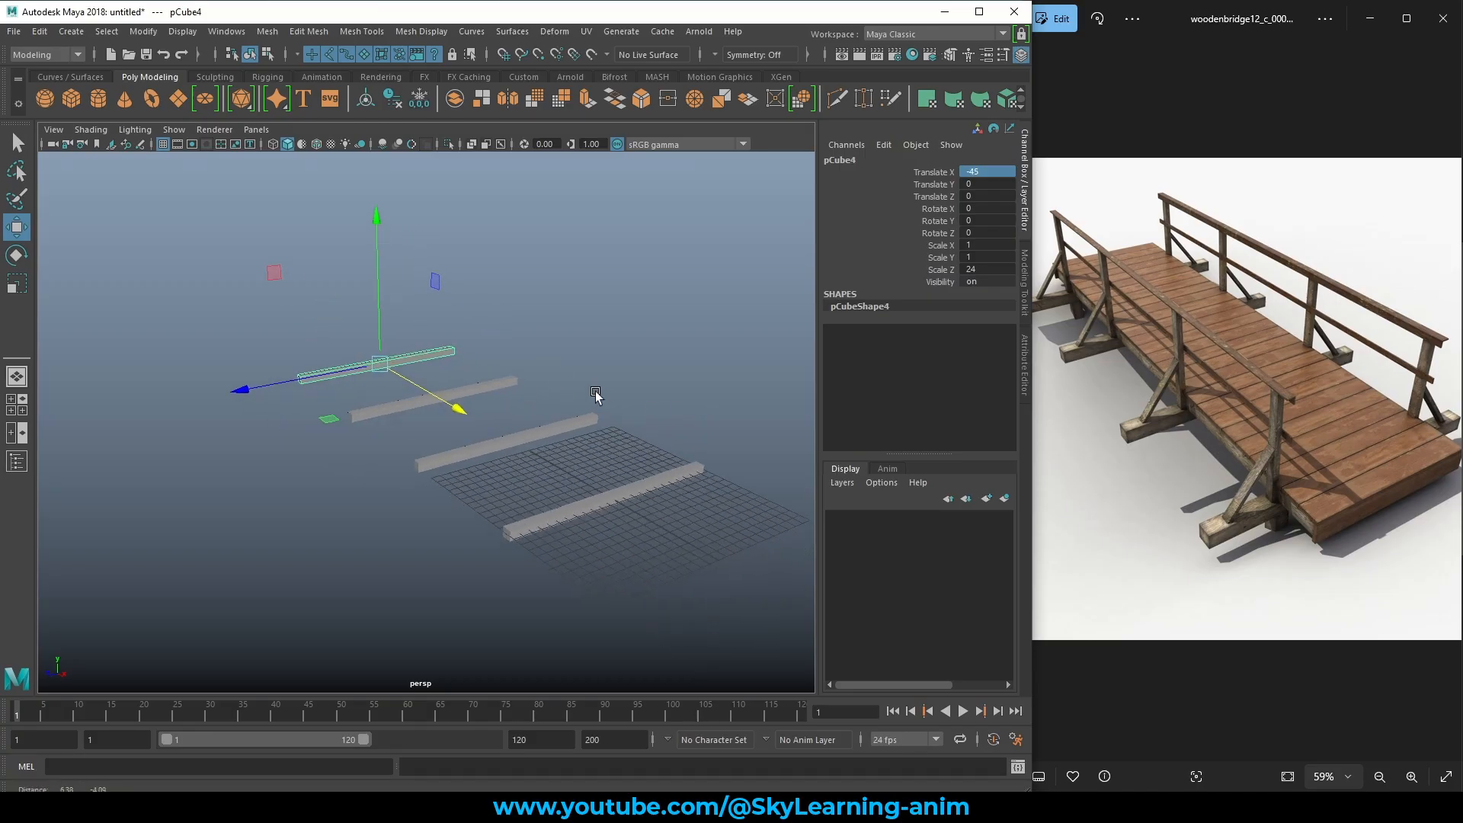
pyautogui.keyDown('alt'); pyautogui.moveTo(595, 396); pyautogui.dragTo(592, 399); pyautogui.keyUp('alt')
pyautogui.keyDown('alt'); pyautogui.moveTo(593, 400); pyautogui.dragTo(705, 438, button='right'); pyautogui.keyUp('alt')
pyautogui.keyDown('alt'); pyautogui.moveTo(705, 438); pyautogui.dragTo(602, 413, button='middle'); pyautogui.keyUp('alt')
pyautogui.keyDown('alt'); pyautogui.moveTo(602, 412); pyautogui.dragTo(637, 414); pyautogui.keyUp('alt')
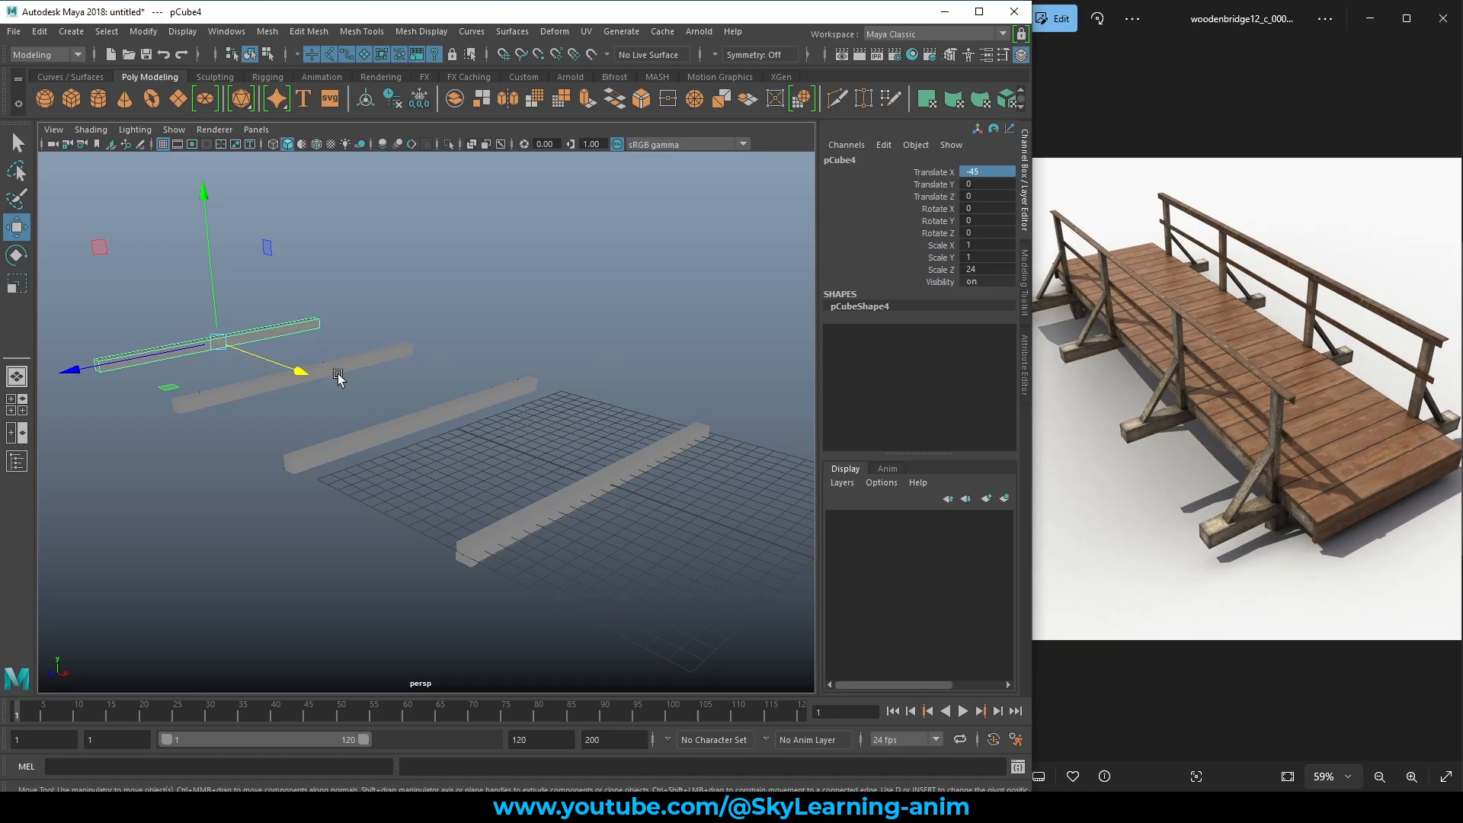
# Create a new polygon cube and raise it to Translate Y 0.976 at the origin.
pyautogui.click(474, 305)
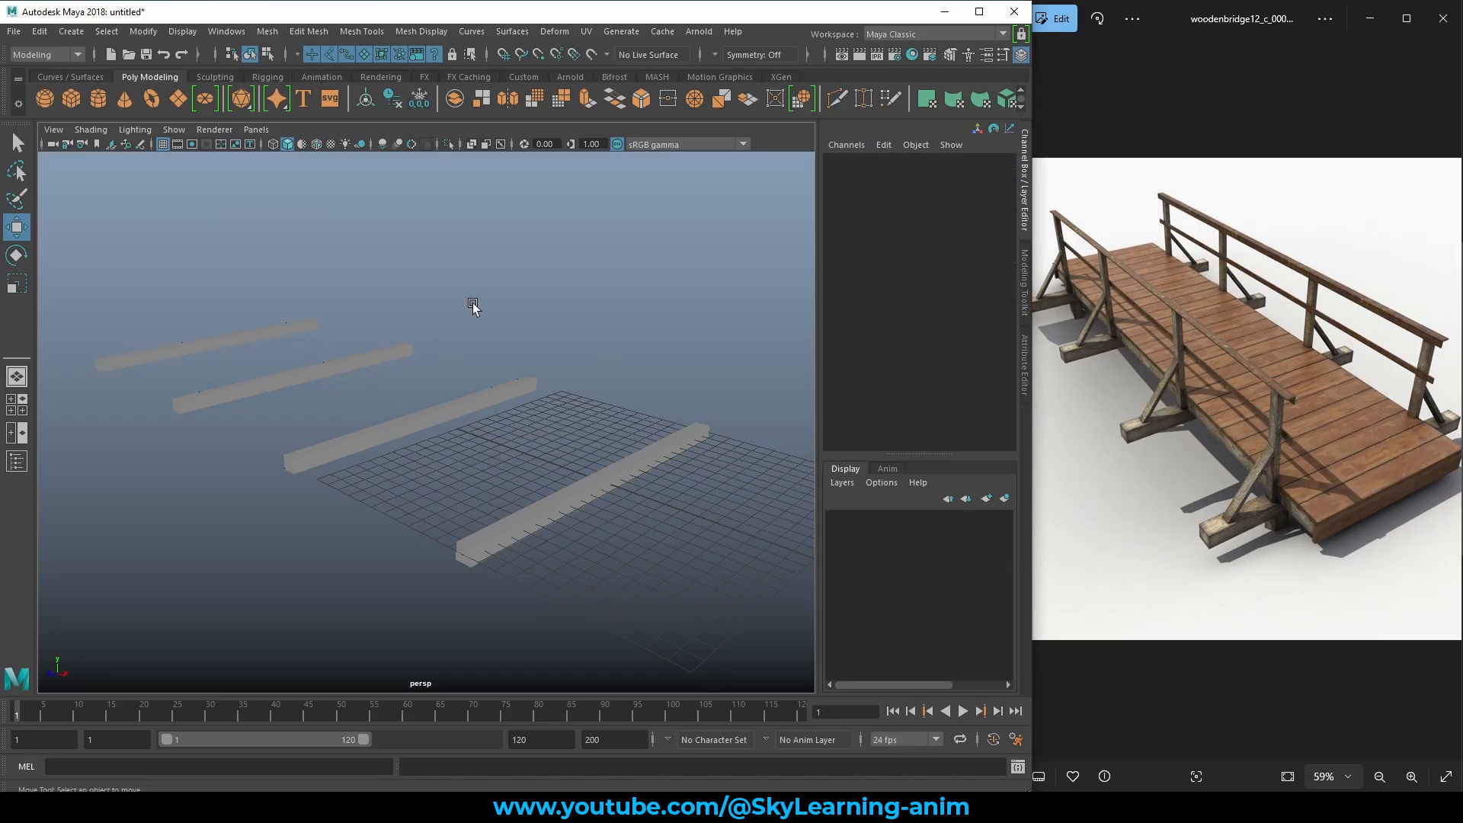
pyautogui.click(75, 99)
pyautogui.keyDown('alt'); pyautogui.moveTo(513, 419); pyautogui.dragTo(572, 371); pyautogui.keyUp('alt')
pyautogui.scroll(5, 578, 433)
pyautogui.keyDown('alt'); pyautogui.moveTo(578, 431); pyautogui.dragTo(291, 326, button='middle'); pyautogui.keyUp('alt')
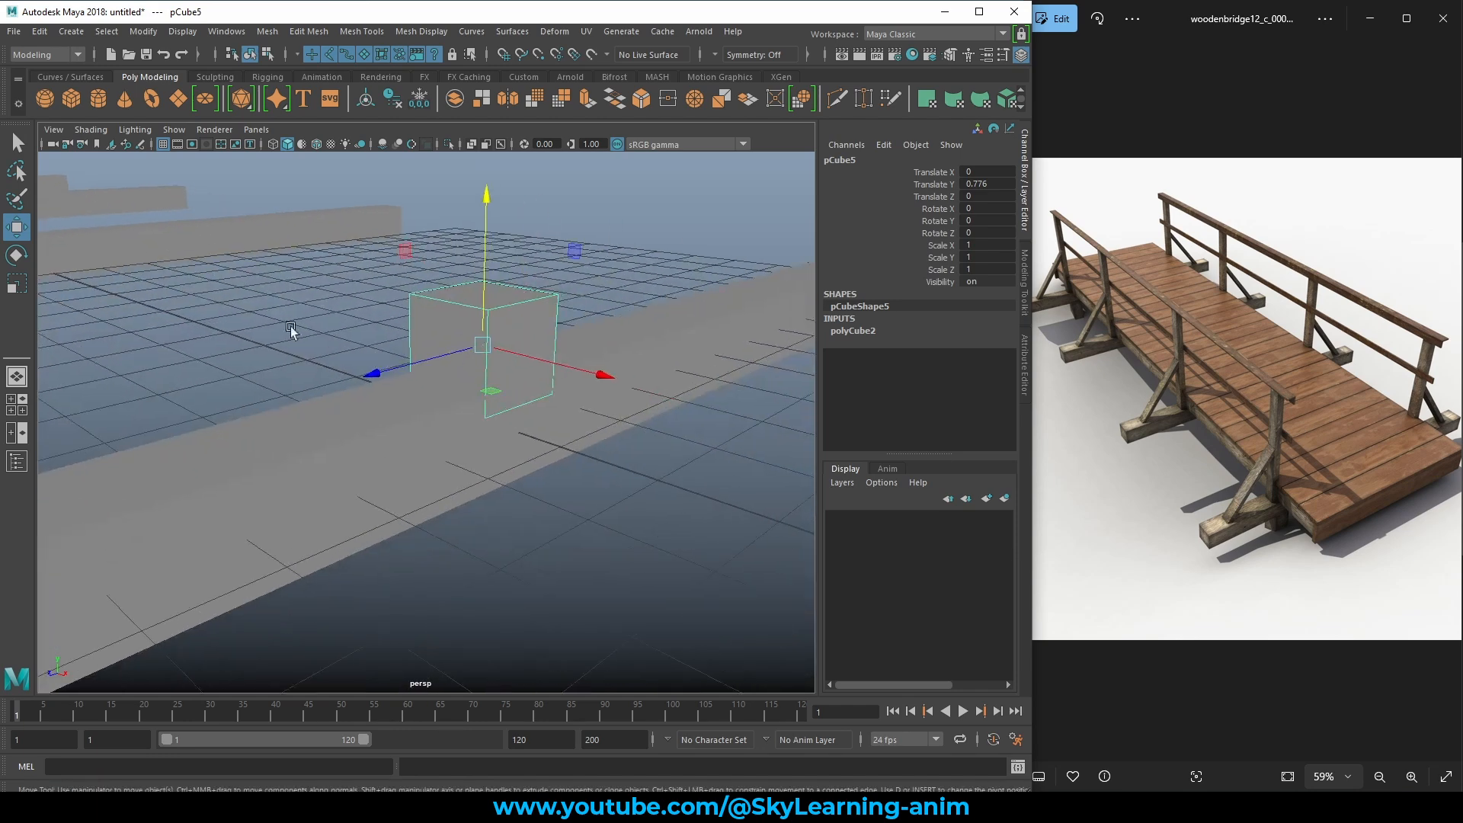
pyautogui.moveTo(680, 381); pyautogui.dragTo(686, 359, button='middle')
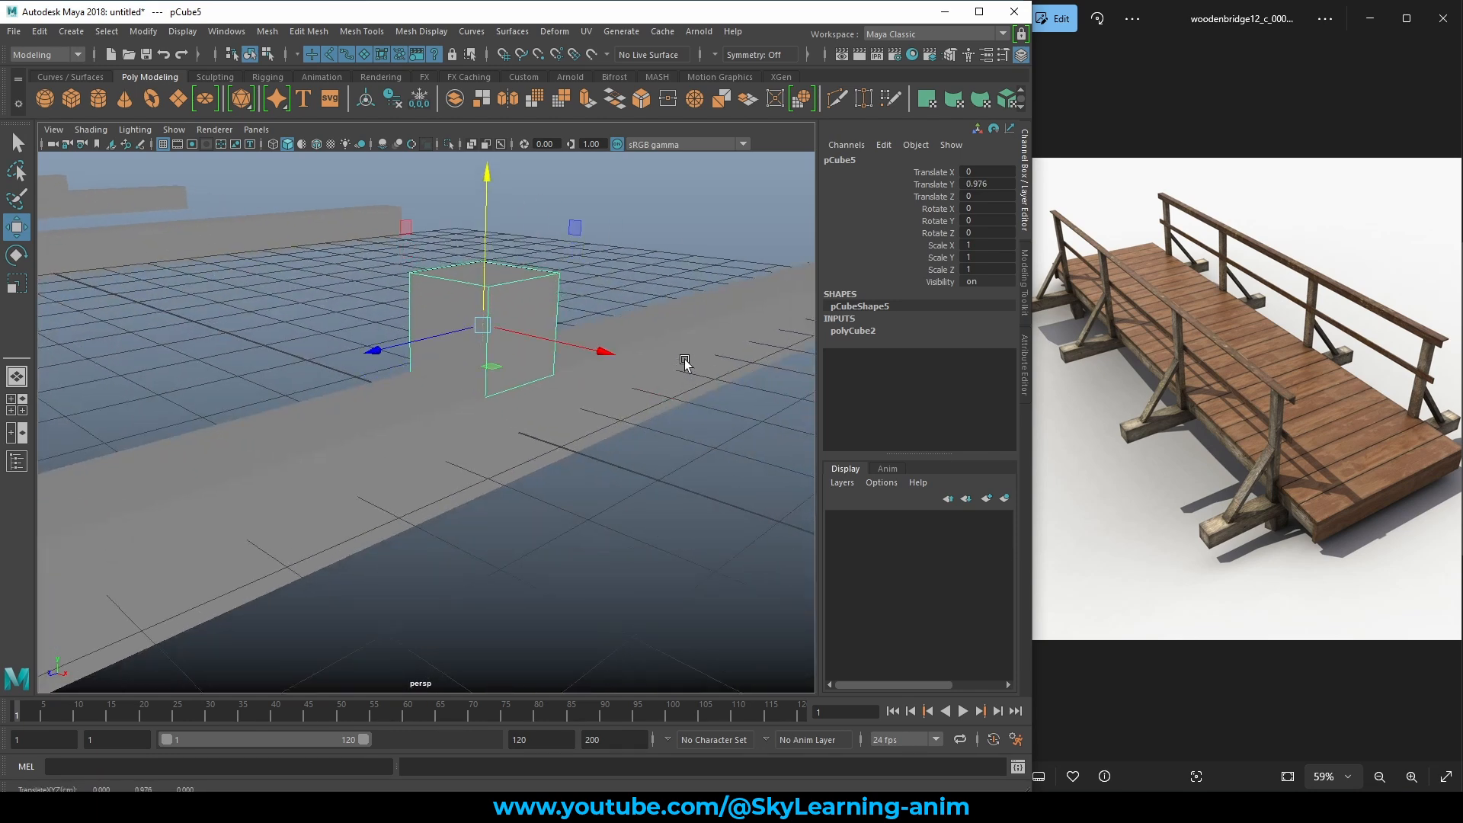
# Show wireframe on shaded surfaces and hide the viewport ground grid.
pyautogui.click(315, 145)
pyautogui.scroll(-10, 379, 350)
pyautogui.keyDown('alt'); pyautogui.moveTo(518, 353); pyautogui.dragTo(544, 357, button='middle'); pyautogui.keyUp('alt')
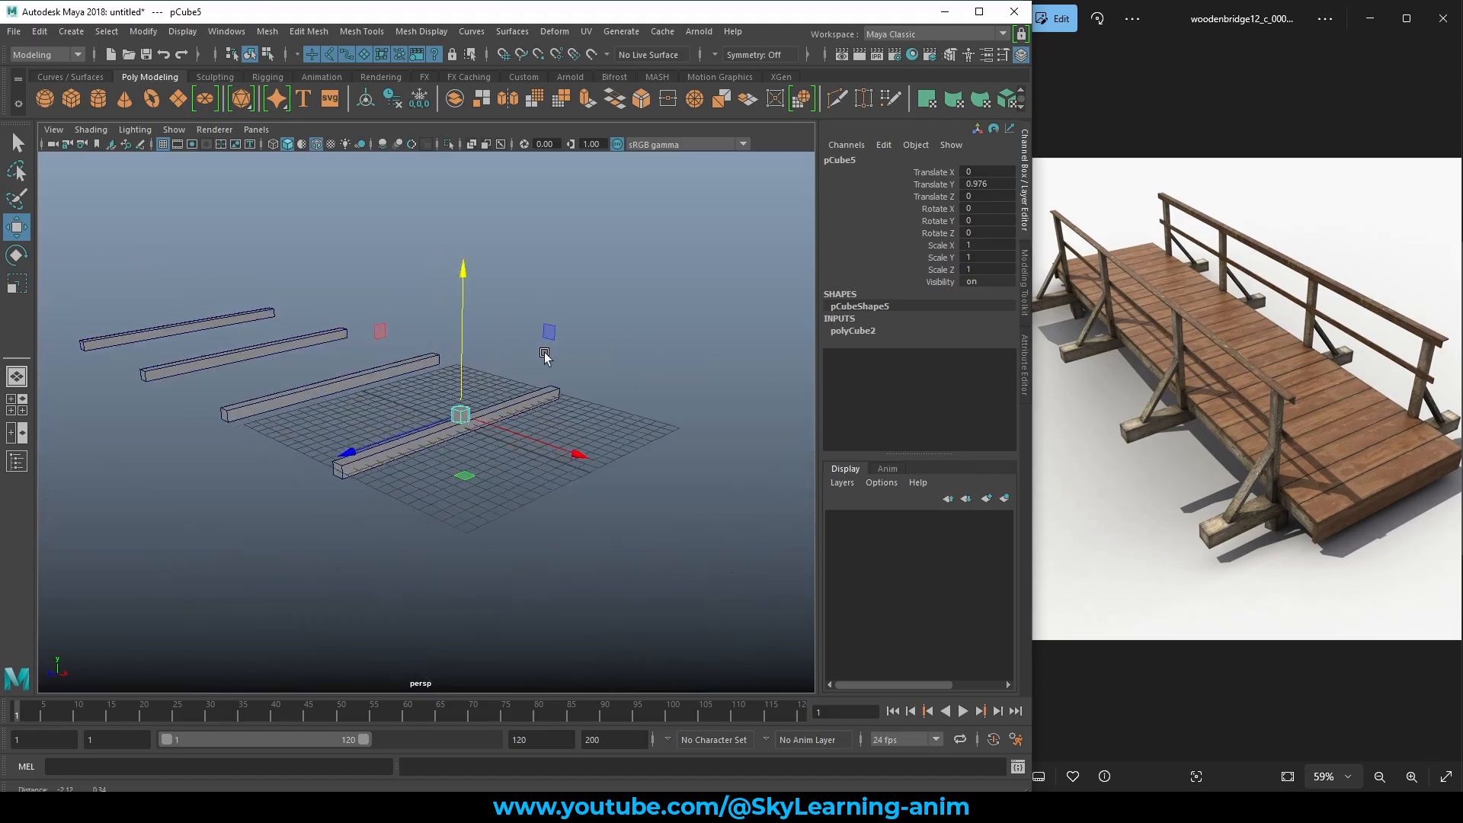
pyautogui.keyDown('alt'); pyautogui.moveTo(544, 356); pyautogui.dragTo(616, 390); pyautogui.keyUp('alt')
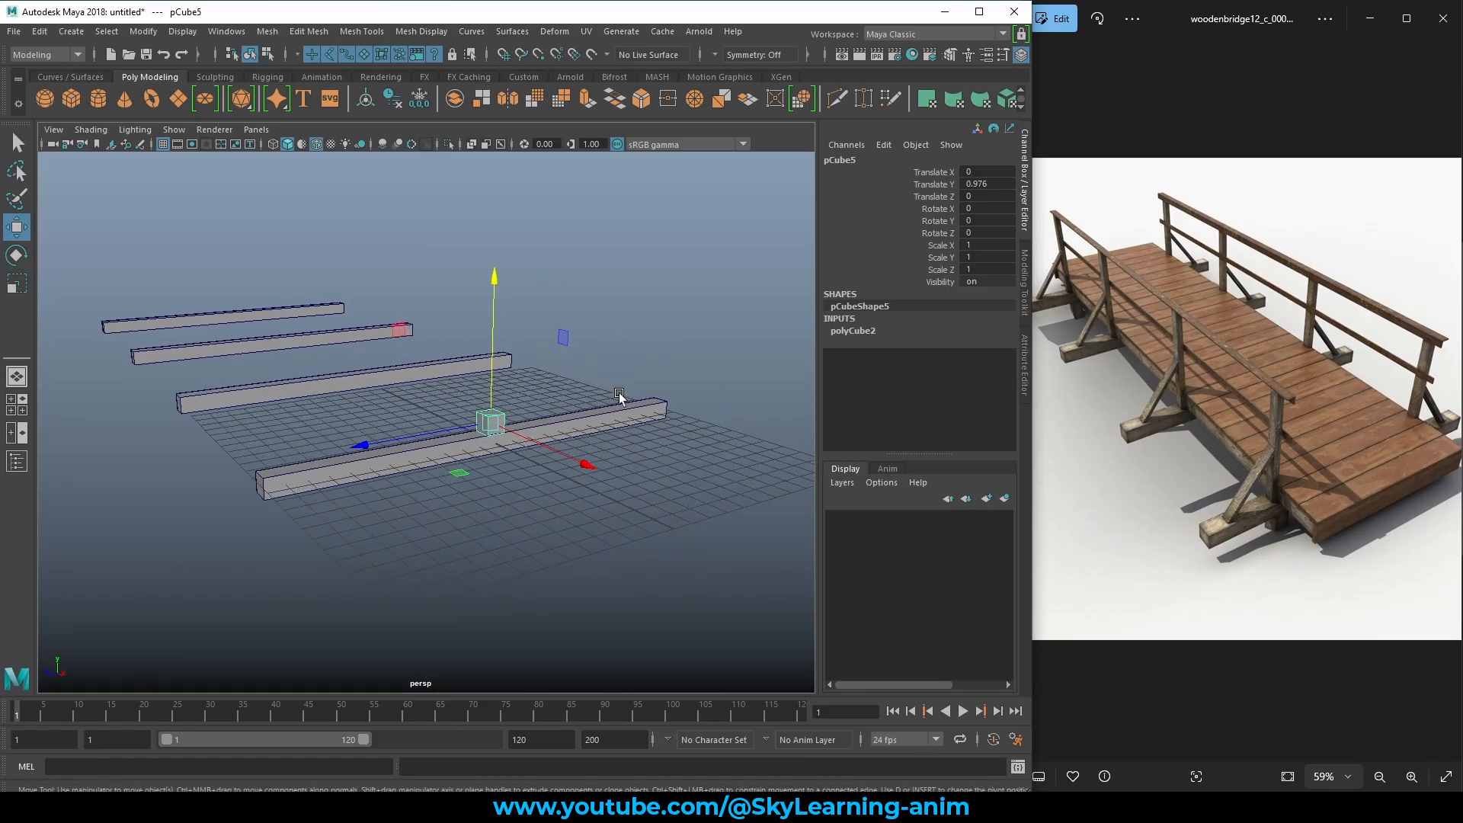
pyautogui.click(161, 143)
pyautogui.moveTo(384, 371)
pyautogui.keyDown('alt'); pyautogui.mouseDown()
pyautogui.moveTo(506, 369)
pyautogui.moveTo(400, 370)
pyautogui.mouseUp(); pyautogui.keyUp('alt')
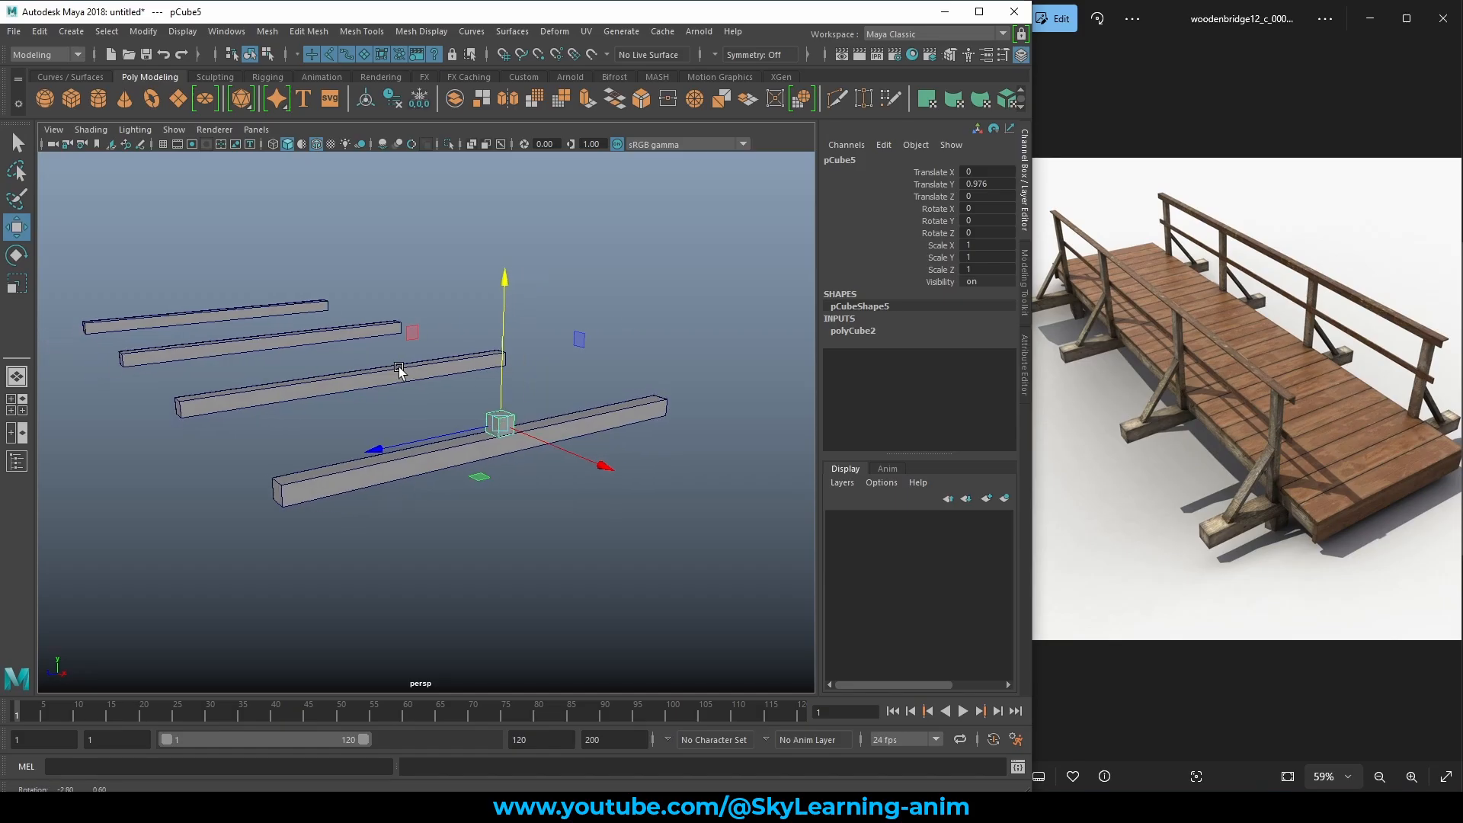
pyautogui.keyDown('alt'); pyautogui.moveTo(400, 370); pyautogui.dragTo(474, 392, button='middle'); pyautogui.keyUp('alt')
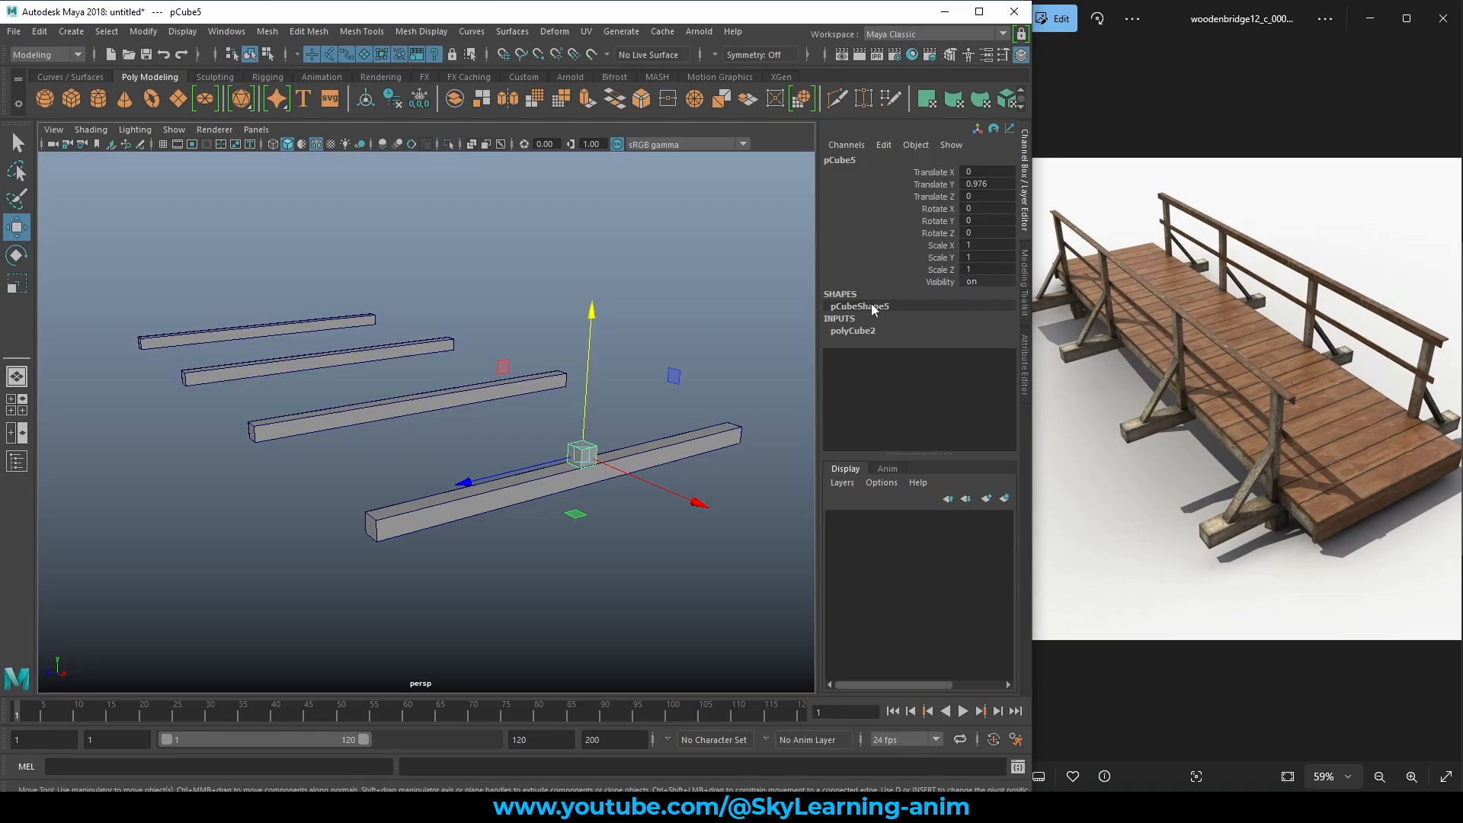
# Scale the new cube along Z to about 13.01 so it lies along the first beam.
pyautogui.click(851, 333)
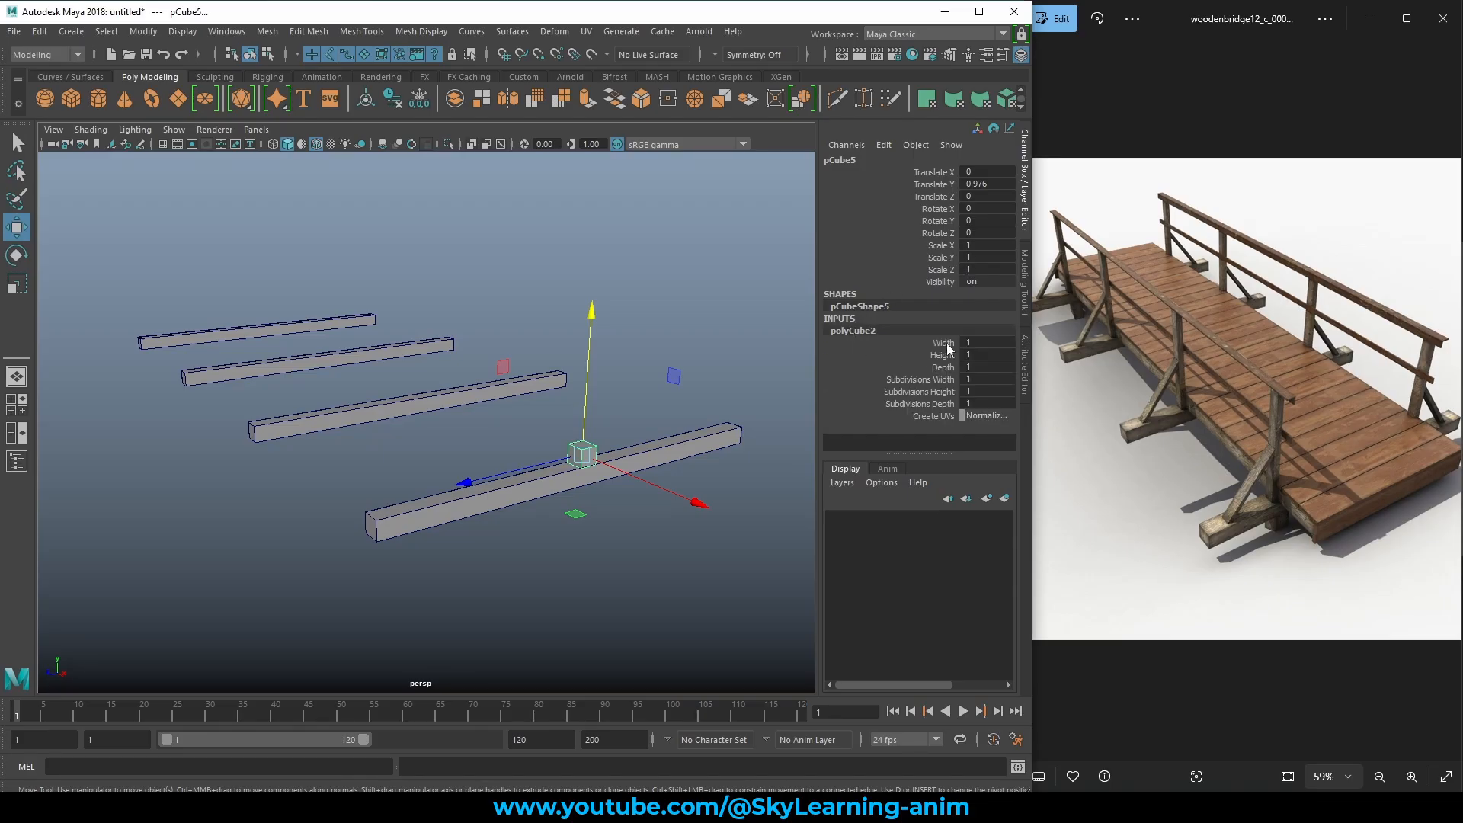
pyautogui.keyDown('alt'); pyautogui.moveTo(658, 406); pyautogui.dragTo(707, 429); pyautogui.keyUp('alt')
pyautogui.press('e')
pyautogui.press('r')
pyautogui.moveTo(486, 487); pyautogui.dragTo(607, 601)
pyautogui.moveTo(607, 601); pyautogui.dragTo(422, 625, button='middle')
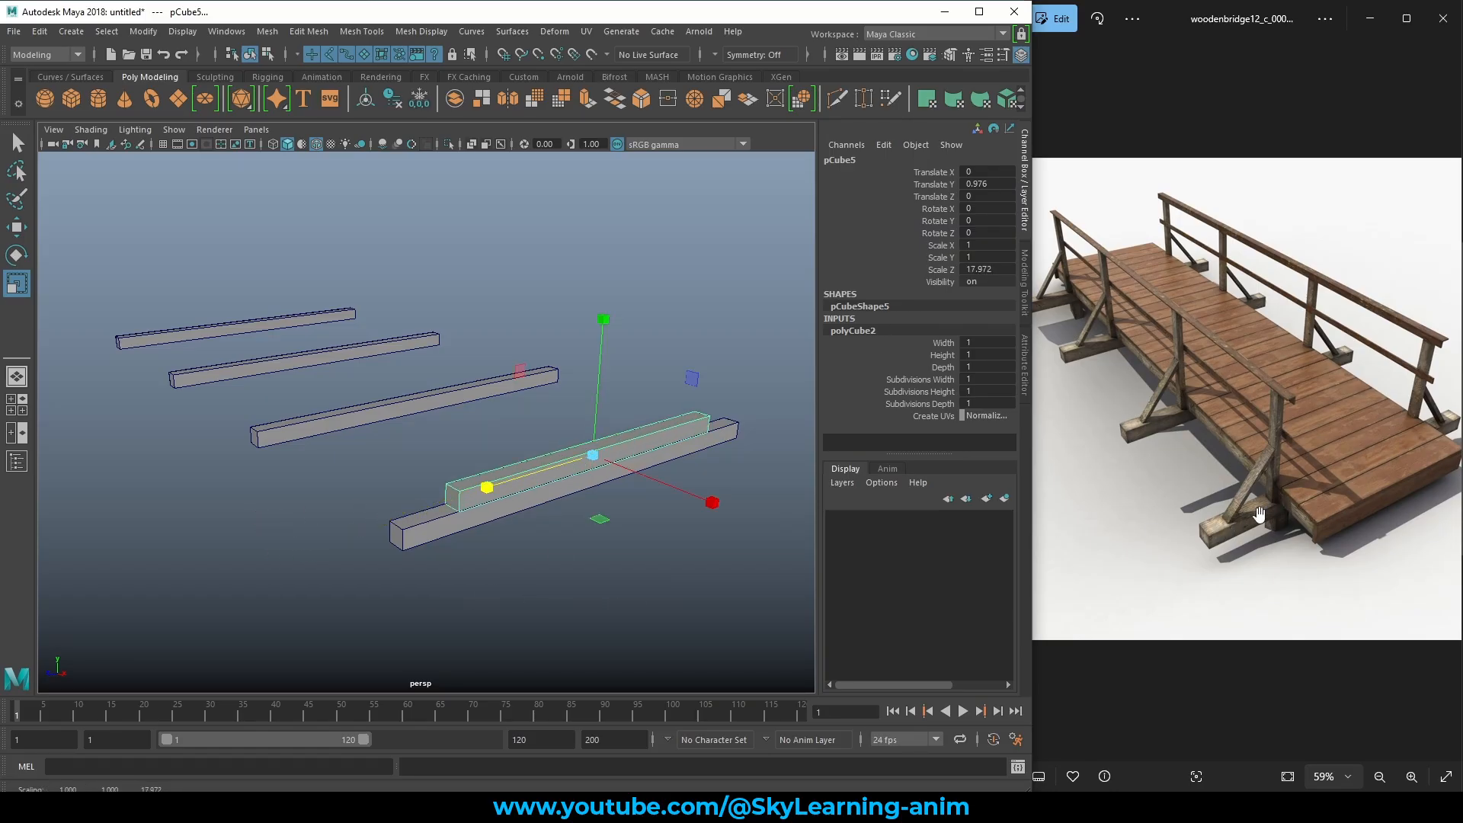
pyautogui.keyDown('alt'); pyautogui.moveTo(526, 524); pyautogui.dragTo(679, 456); pyautogui.keyUp('alt')
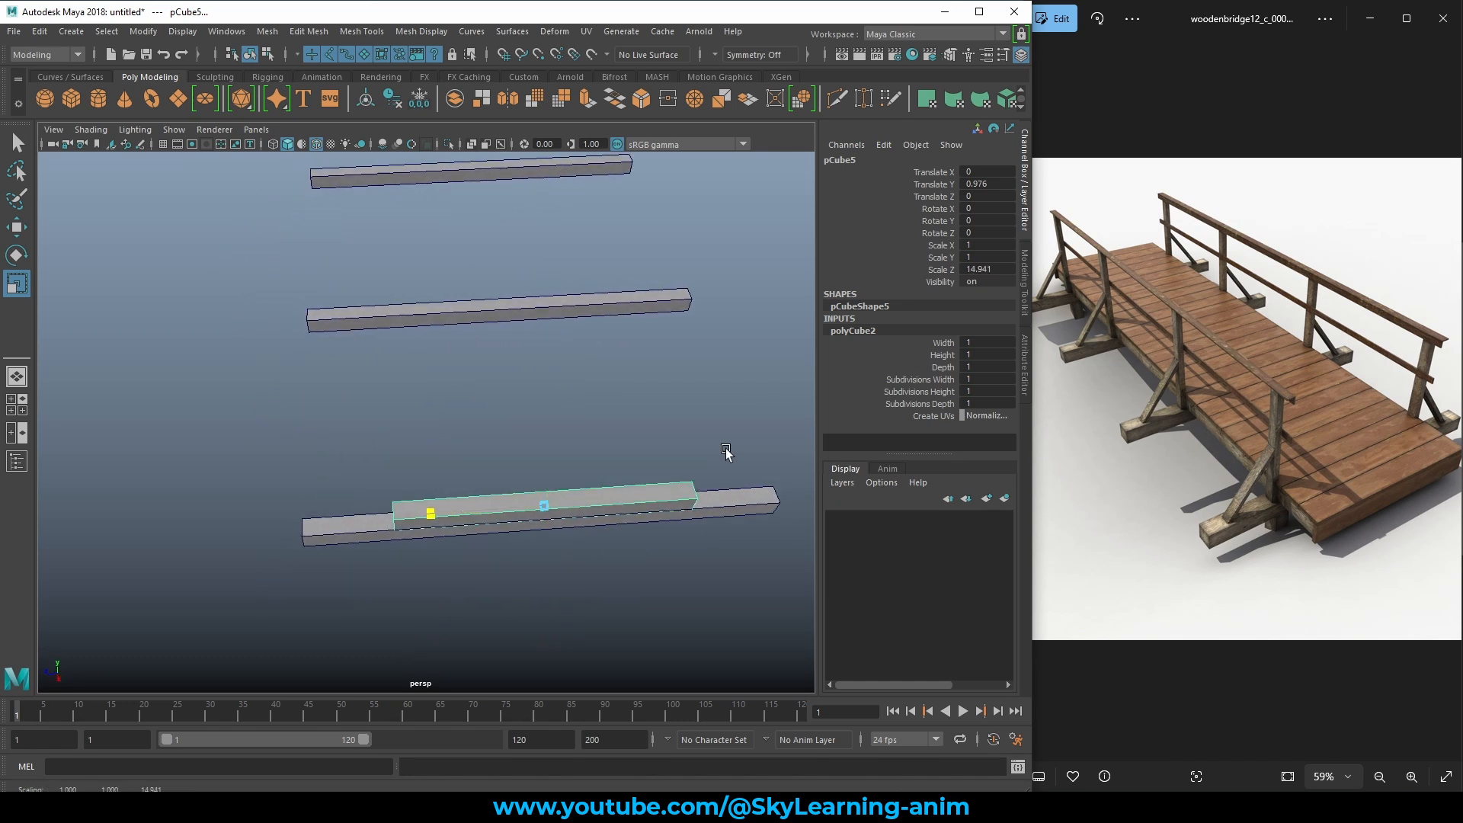
pyautogui.moveTo(734, 450); pyautogui.dragTo(758, 450, button='middle')
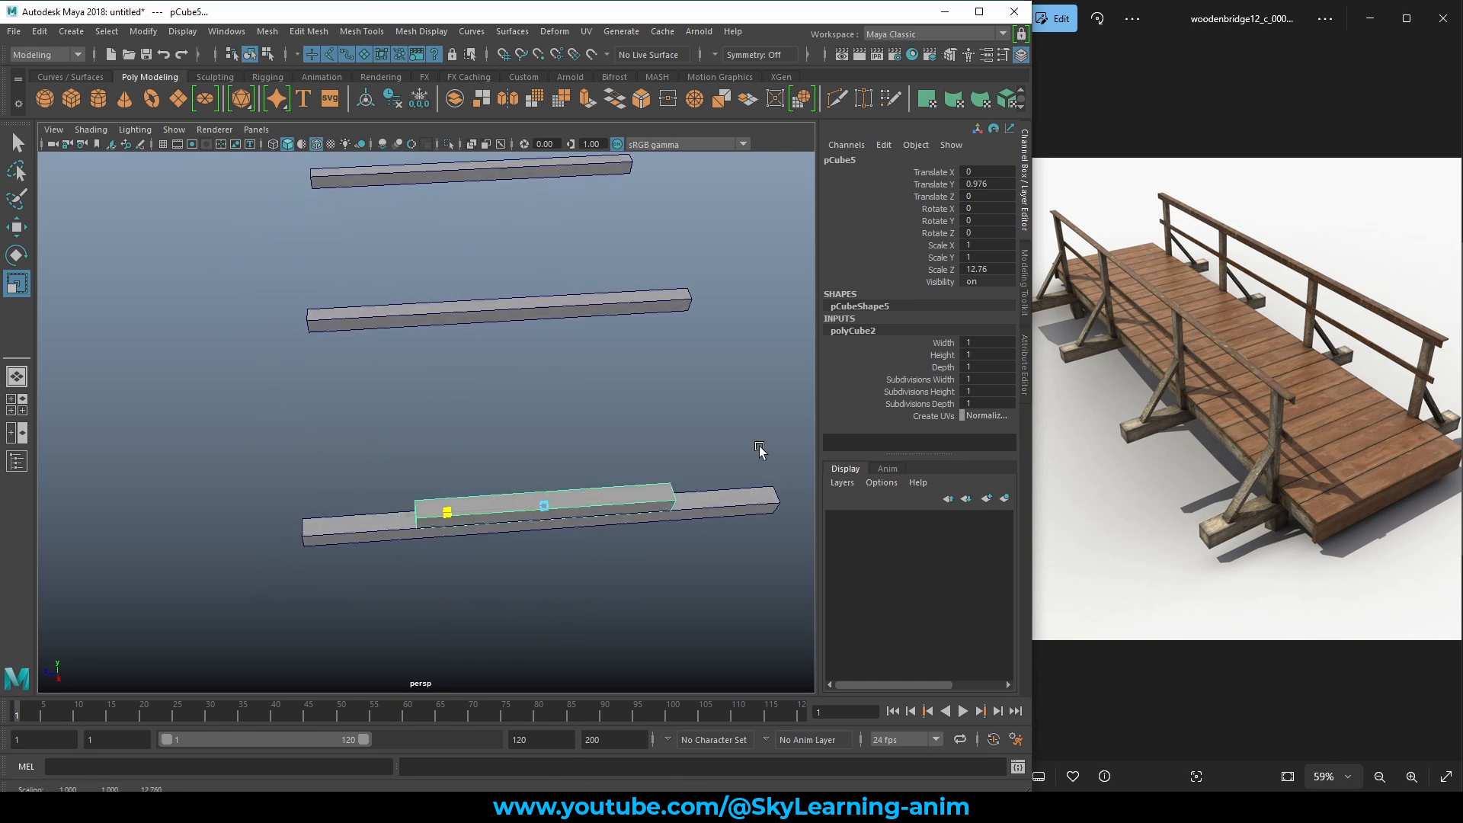
pyautogui.keyDown('alt'); pyautogui.moveTo(745, 457); pyautogui.dragTo(658, 488); pyautogui.keyUp('alt')
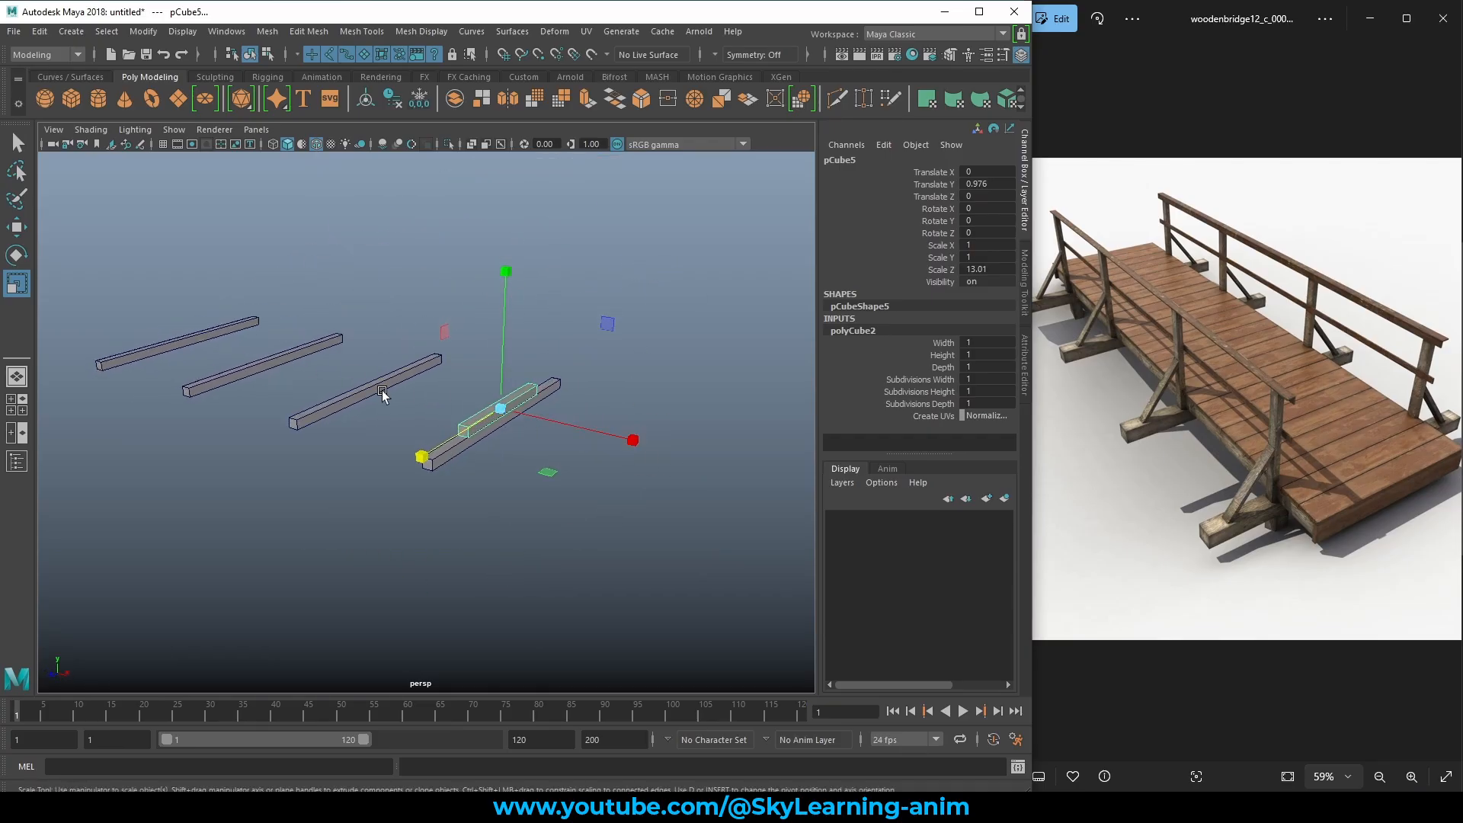
# Widen the bar along X into a plank about 38 units long.
pyautogui.moveTo(634, 441); pyautogui.dragTo(808, 482)
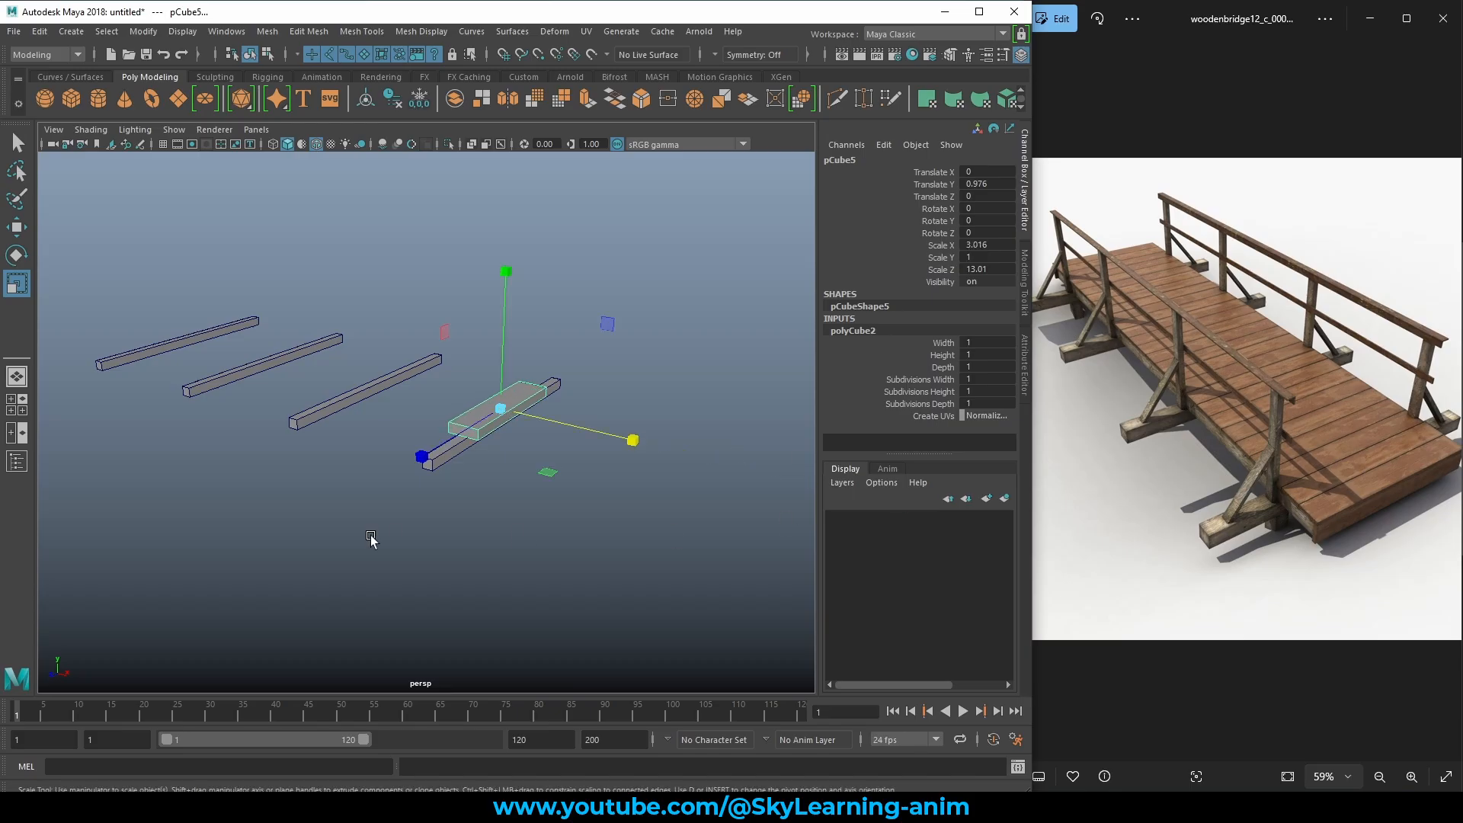
pyautogui.moveTo(373, 542); pyautogui.dragTo(526, 572, button='middle')
pyautogui.moveTo(323, 552); pyautogui.dragTo(520, 594, button='middle')
pyautogui.moveTo(289, 578); pyautogui.dragTo(404, 591, button='middle')
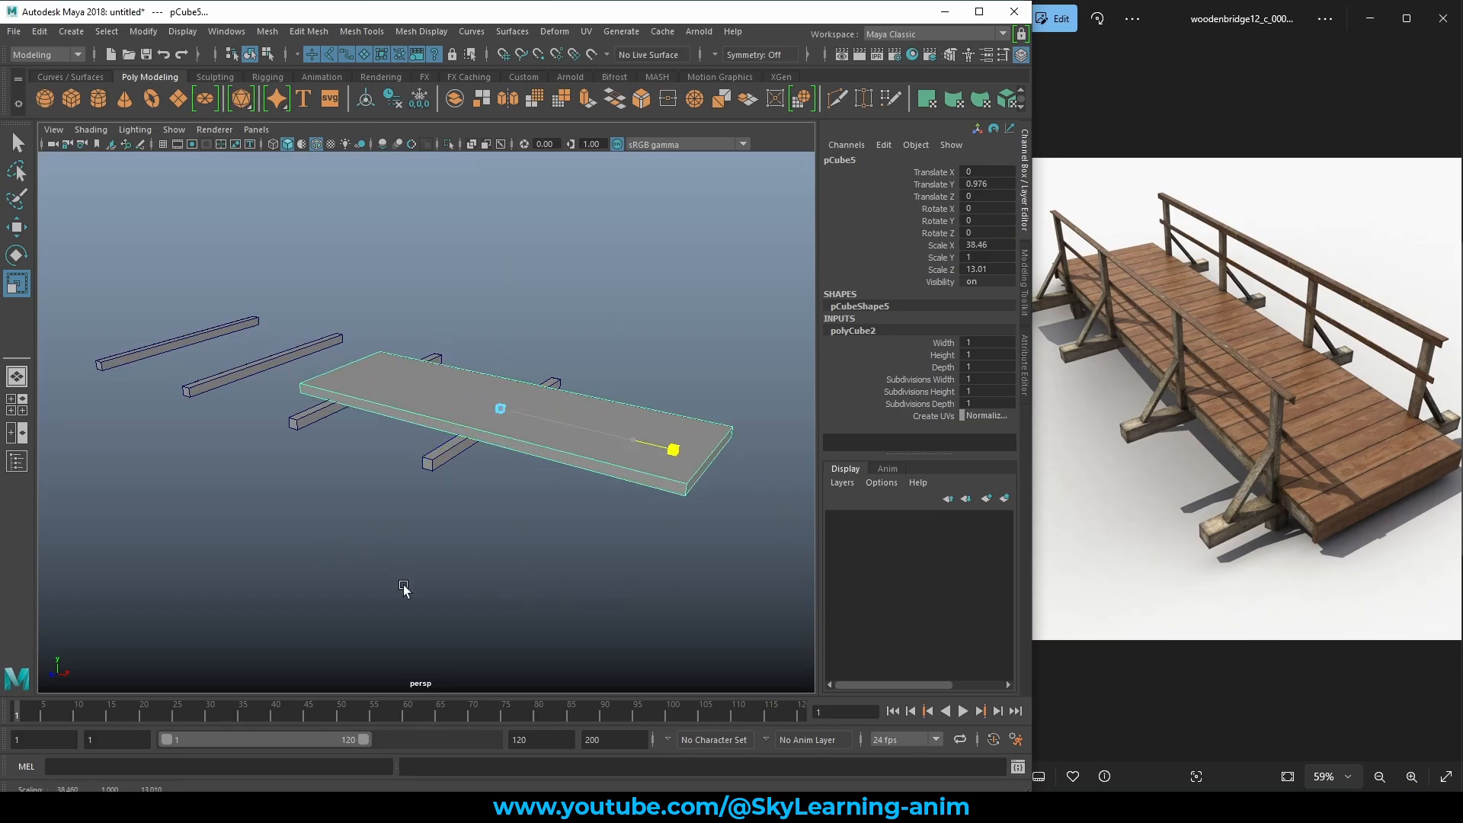
pyautogui.scroll(-5, 410, 564)
pyautogui.keyDown('alt'); pyautogui.moveTo(365, 524); pyautogui.dragTo(356, 546); pyautogui.keyUp('alt')
pyautogui.keyDown('alt'); pyautogui.moveTo(357, 547); pyautogui.dragTo(506, 572, button='right'); pyautogui.keyUp('alt')
# Move the plank to Translate X -22.91 and scale it to about 47 along X to span every beam.
pyautogui.press('w')
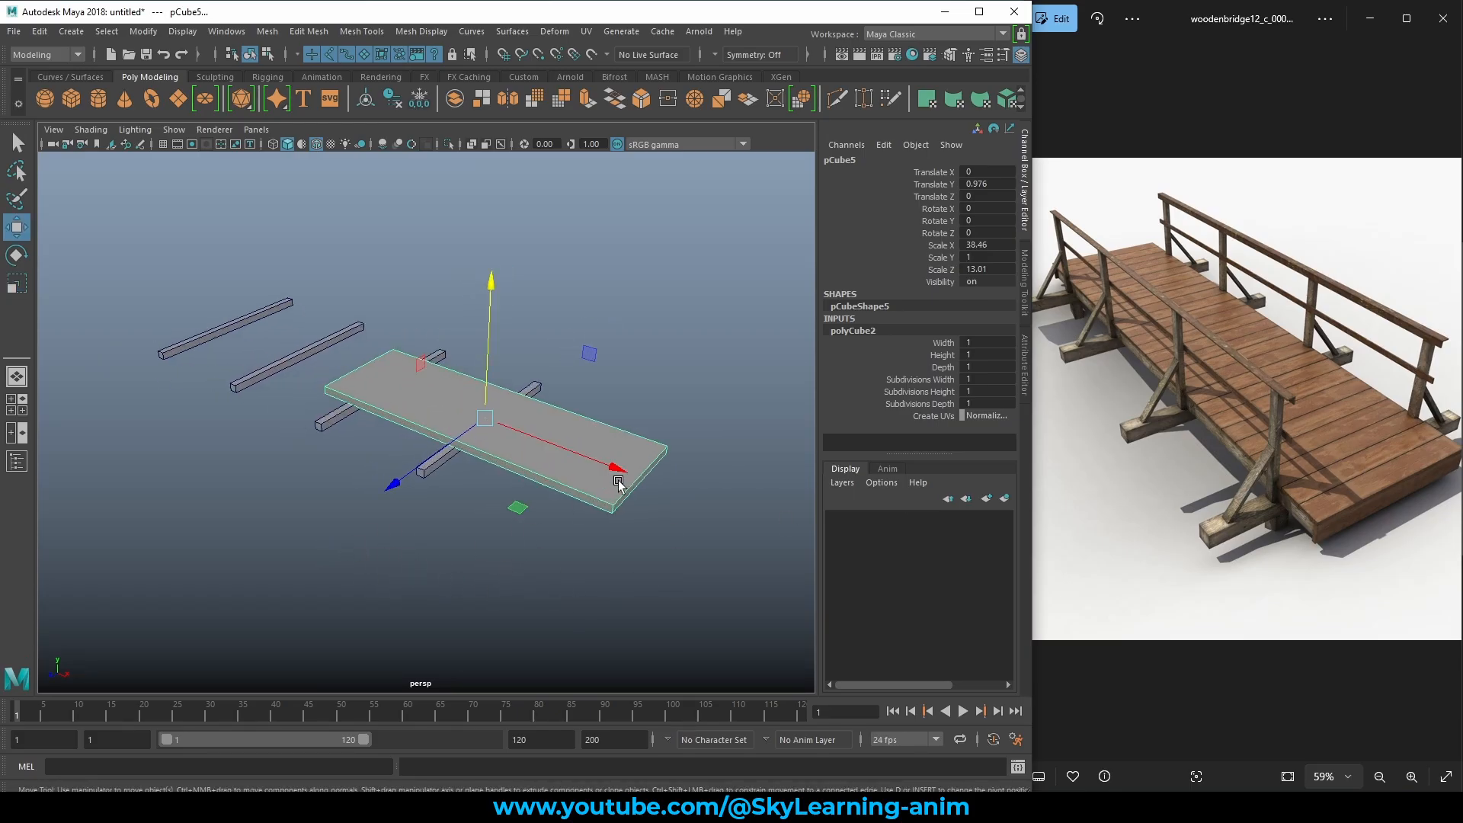
pyautogui.moveTo(611, 467); pyautogui.dragTo(437, 415)
pyautogui.keyDown('alt'); pyautogui.moveTo(389, 463); pyautogui.dragTo(415, 460); pyautogui.keyUp('alt')
pyautogui.press('e')
pyautogui.press('r')
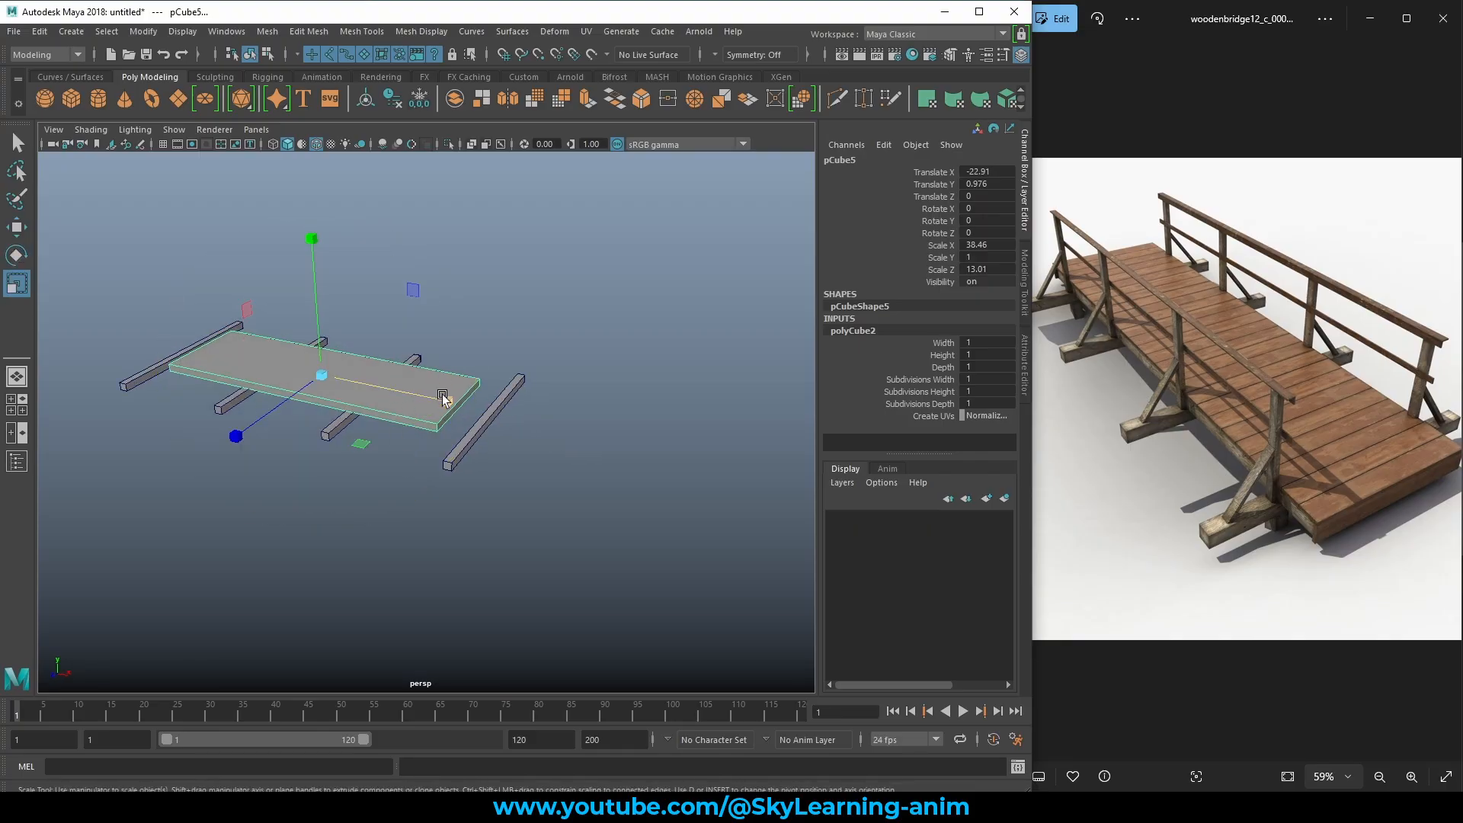
pyautogui.moveTo(443, 397); pyautogui.dragTo(474, 404)
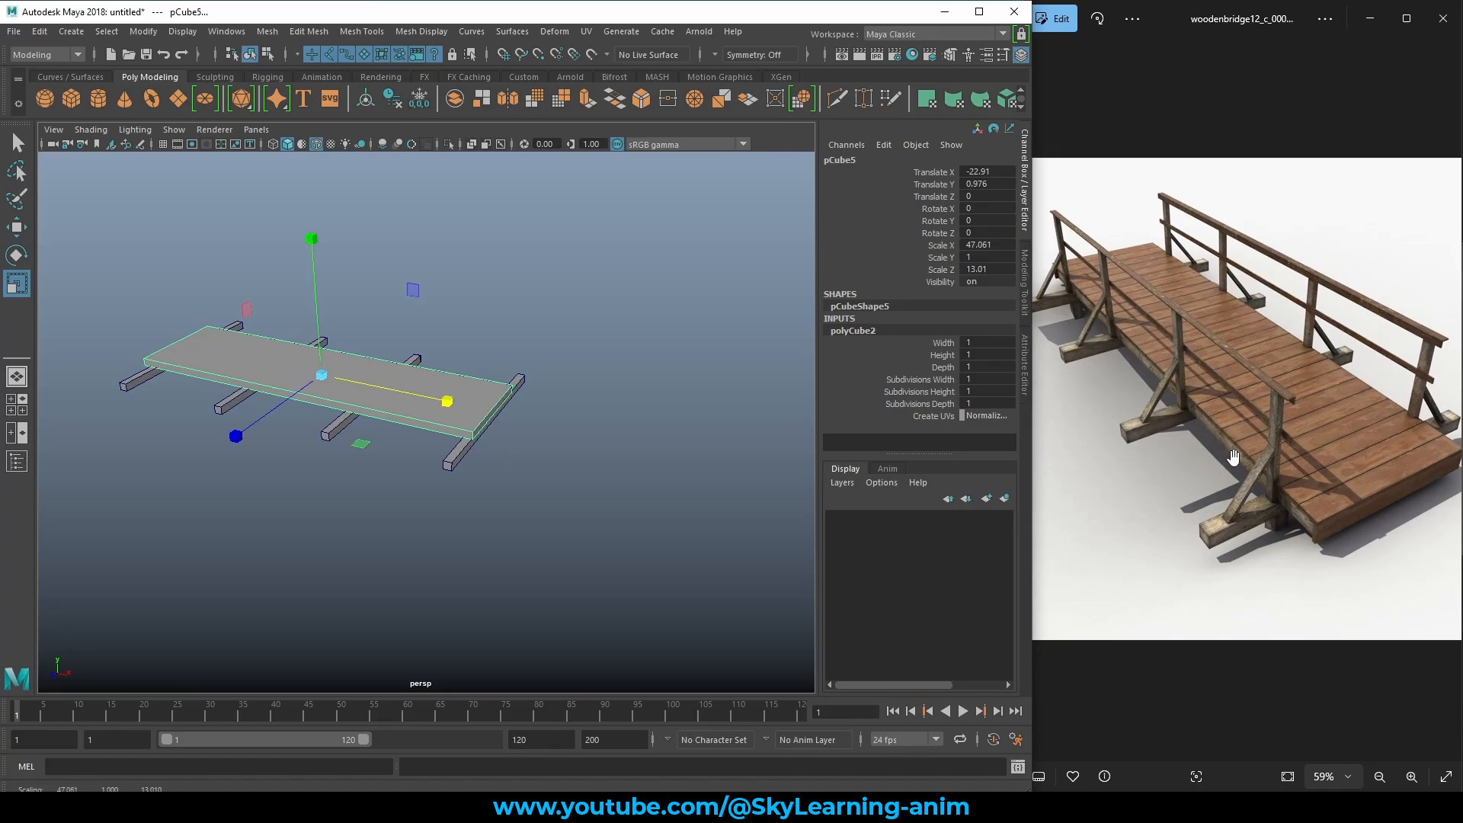
pyautogui.keyDown('alt'); pyautogui.moveTo(438, 496); pyautogui.dragTo(531, 505); pyautogui.keyUp('alt')
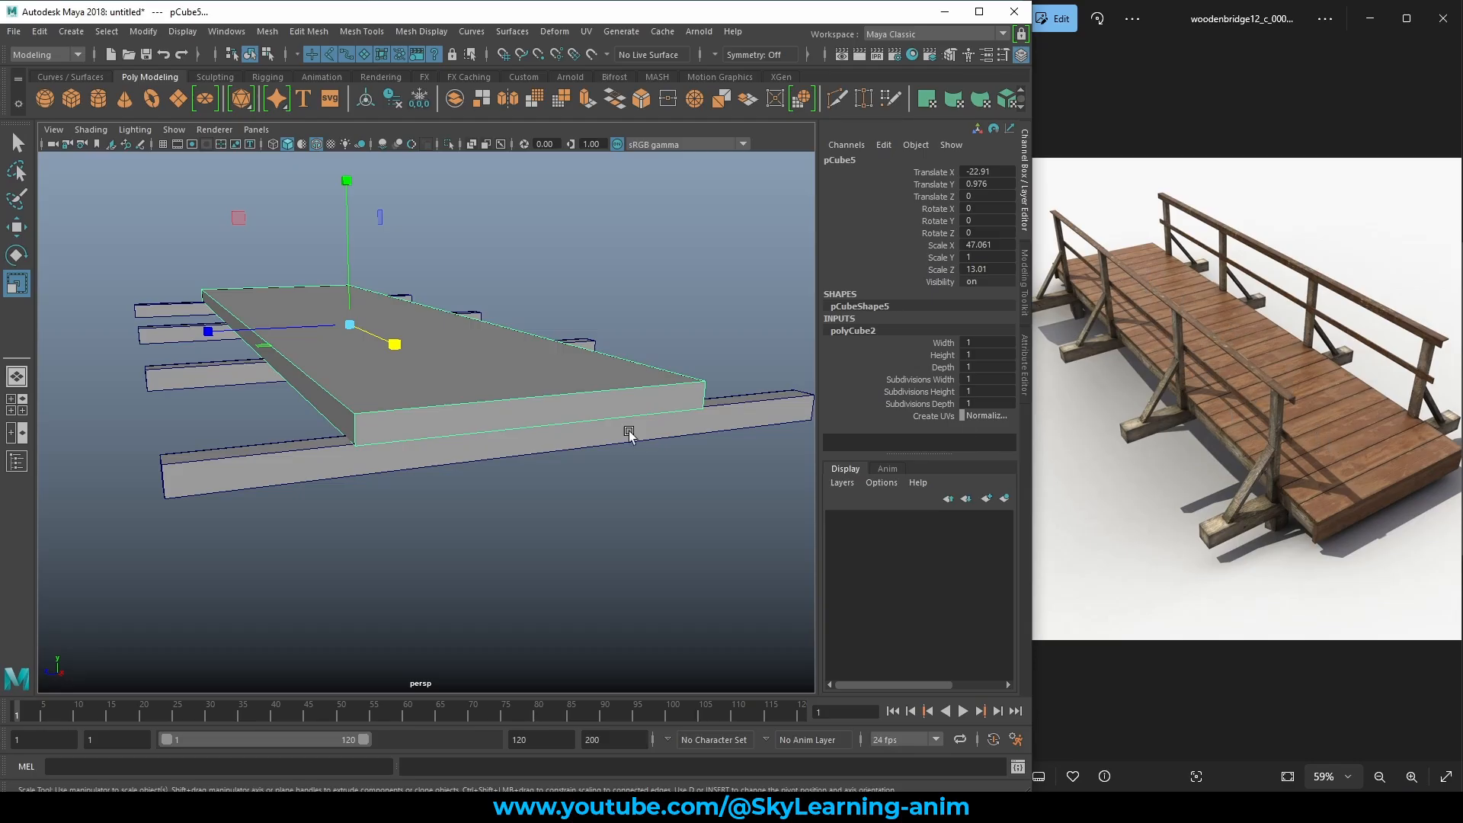
pyautogui.keyDown('alt'); pyautogui.moveTo(630, 433); pyautogui.dragTo(374, 324); pyautogui.keyUp('alt')
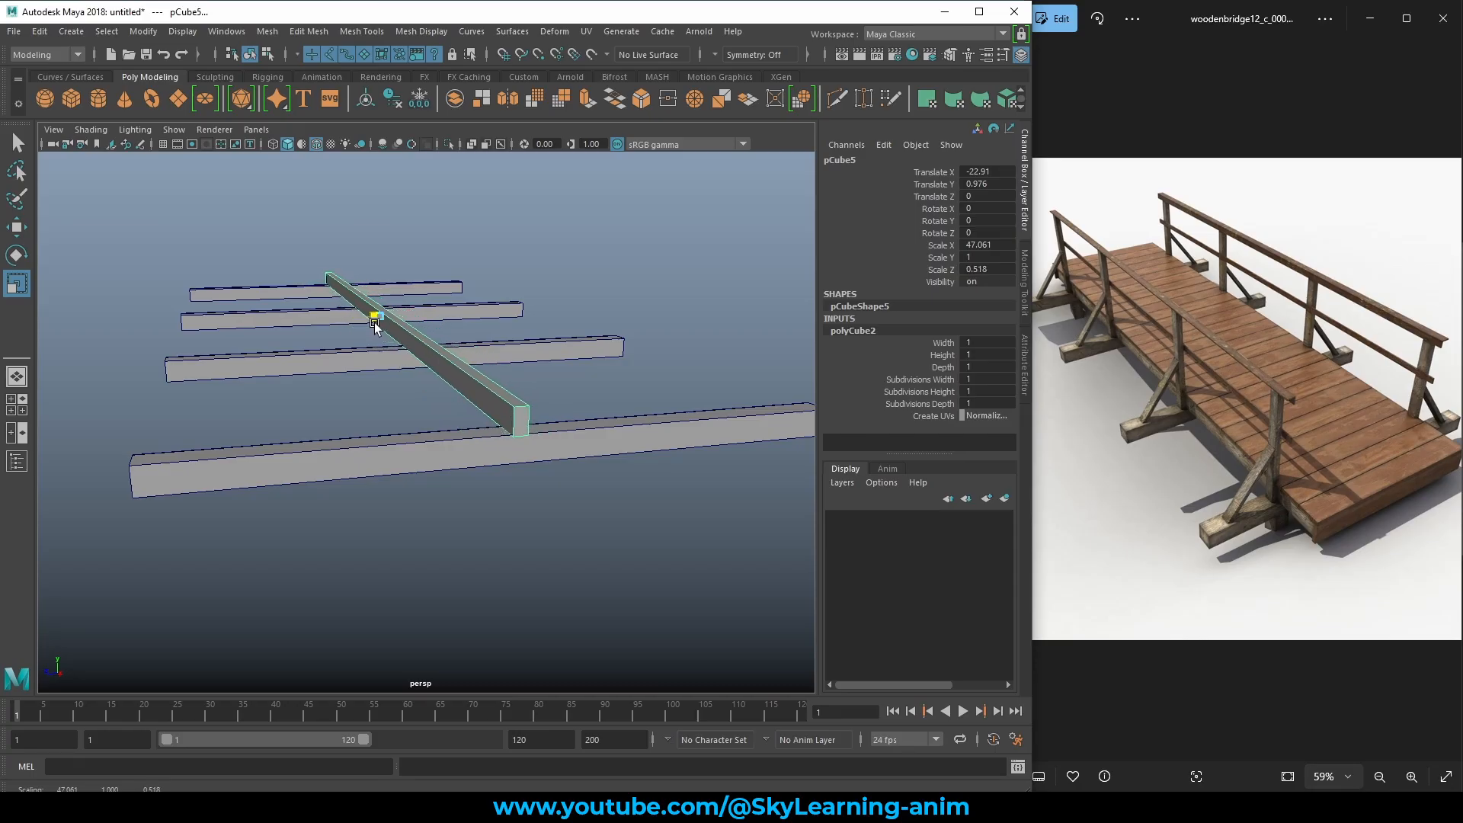
# Move the long beam to Translate Z 5.564.
pyautogui.press('w')
pyautogui.scroll(-4, 393, 402)
pyautogui.keyDown('alt'); pyautogui.moveTo(435, 410); pyautogui.dragTo(455, 459); pyautogui.keyUp('alt')
pyautogui.click(938, 198)
pyautogui.moveTo(529, 305); pyautogui.dragTo(544, 306, button='middle')
pyautogui.hotkey('ctrl', 'z')
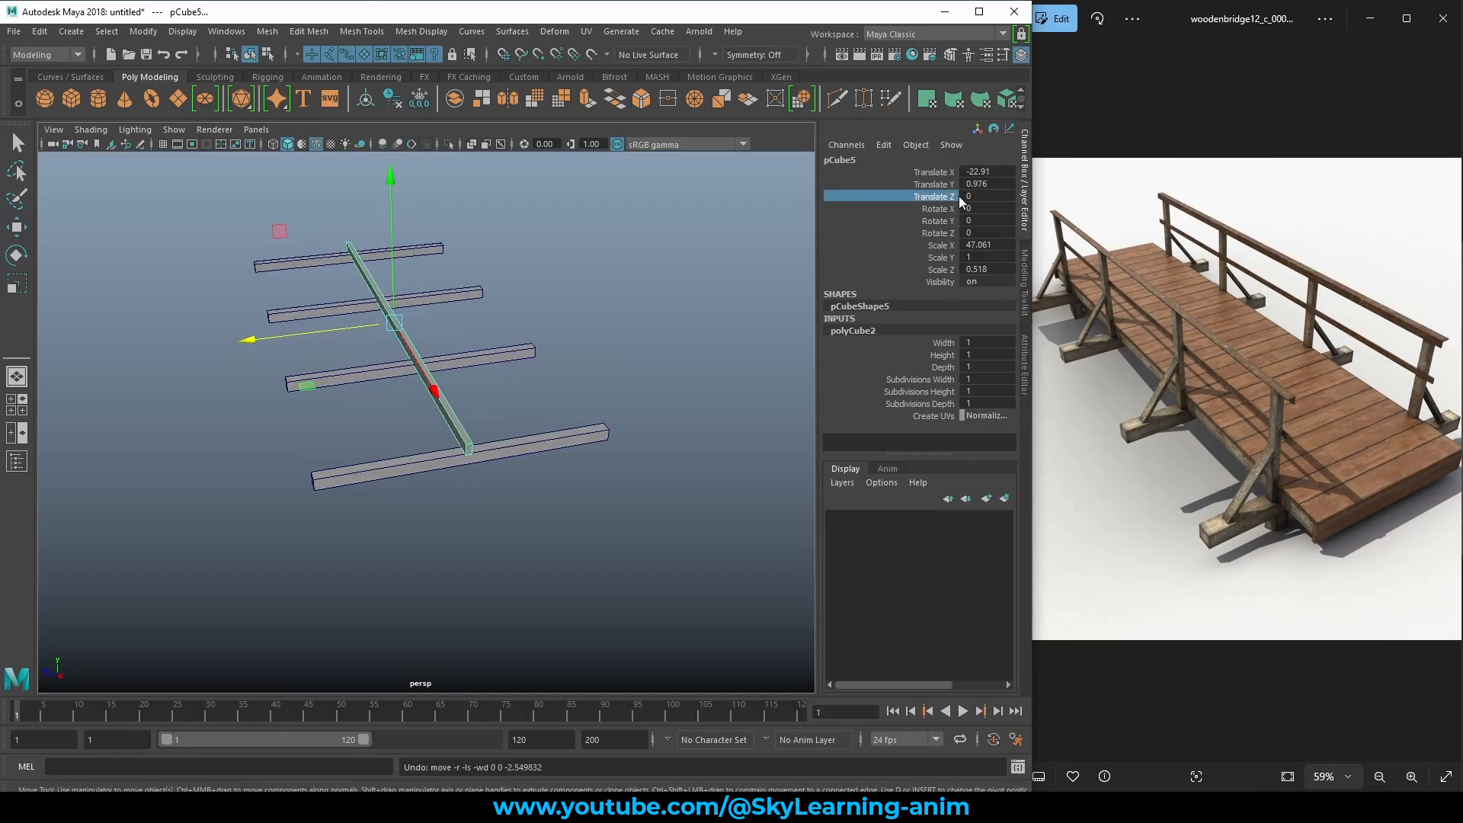
pyautogui.moveTo(283, 330); pyautogui.dragTo(194, 359)
pyautogui.keyDown('alt'); pyautogui.moveTo(423, 459); pyautogui.dragTo(413, 490); pyautogui.keyUp('alt')
pyautogui.moveTo(411, 491)
pyautogui.mouseDown(button='middle')
pyautogui.moveTo(461, 486)
pyautogui.moveTo(396, 512)
pyautogui.mouseUp(button='middle')
pyautogui.keyDown('alt'); pyautogui.moveTo(399, 509); pyautogui.dragTo(449, 483); pyautogui.keyUp('alt')
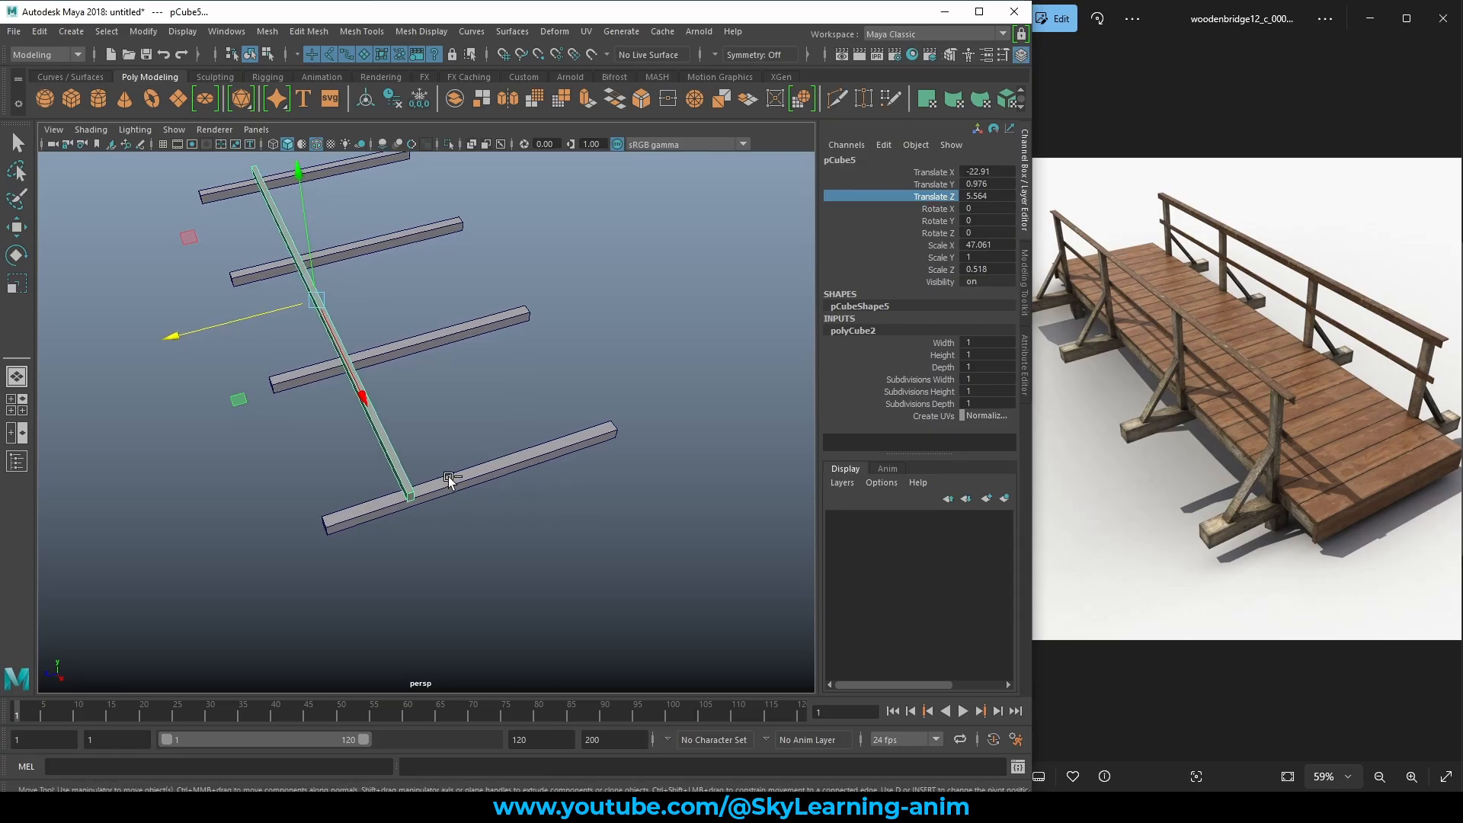
# Duplicate the beam, set the copy's Translate Z to -5.564, and deselect it.
pyautogui.hotkey('ctrl', 'd')
pyautogui.click(994, 193)
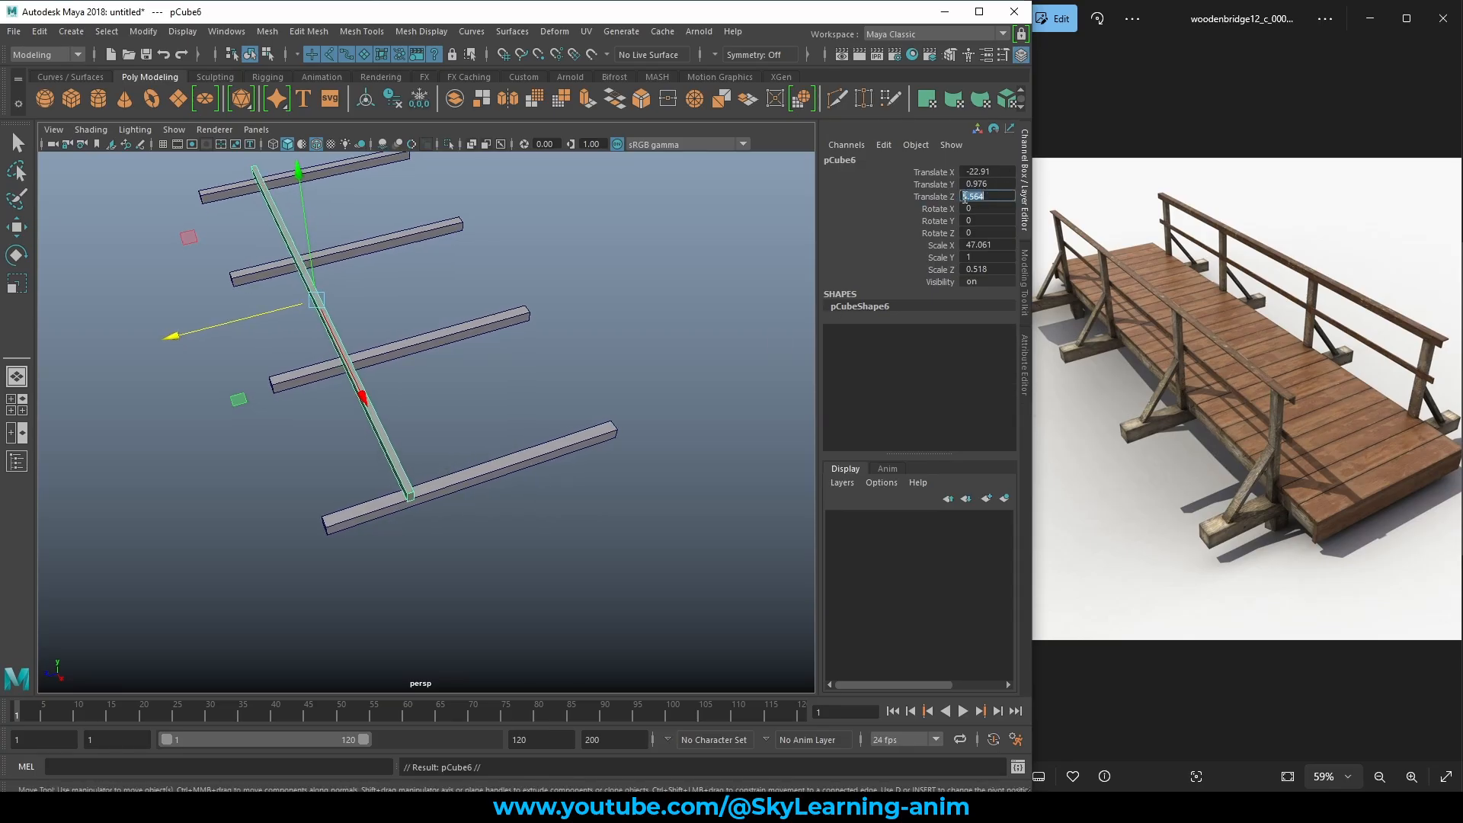
pyautogui.click(954, 196)
pyautogui.click(964, 194)
pyautogui.click(962, 195)
pyautogui.write('-')
pyautogui.press('Return')
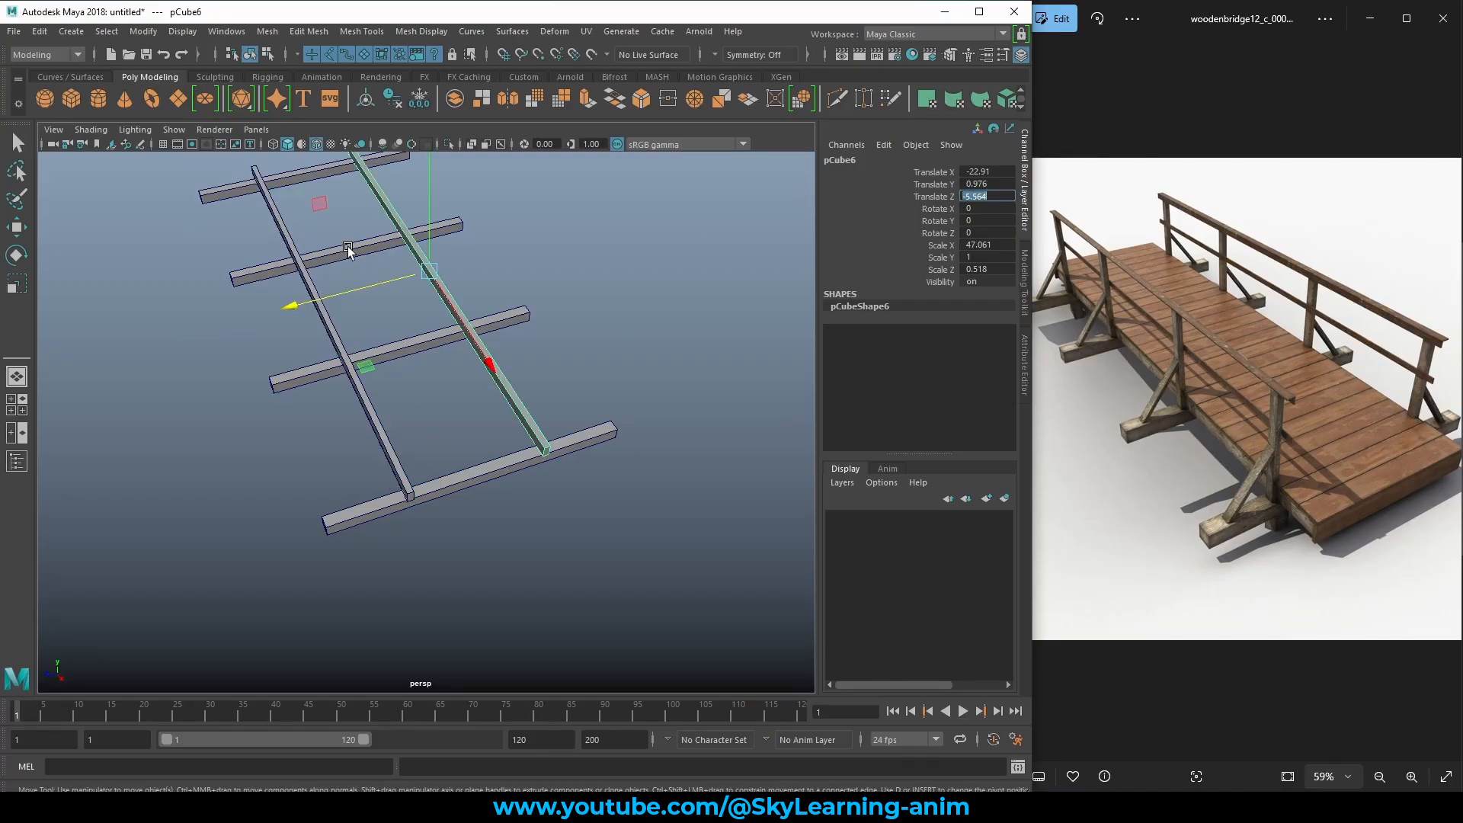
pyautogui.keyDown('alt'); pyautogui.moveTo(445, 379); pyautogui.dragTo(607, 363); pyautogui.keyUp('alt')
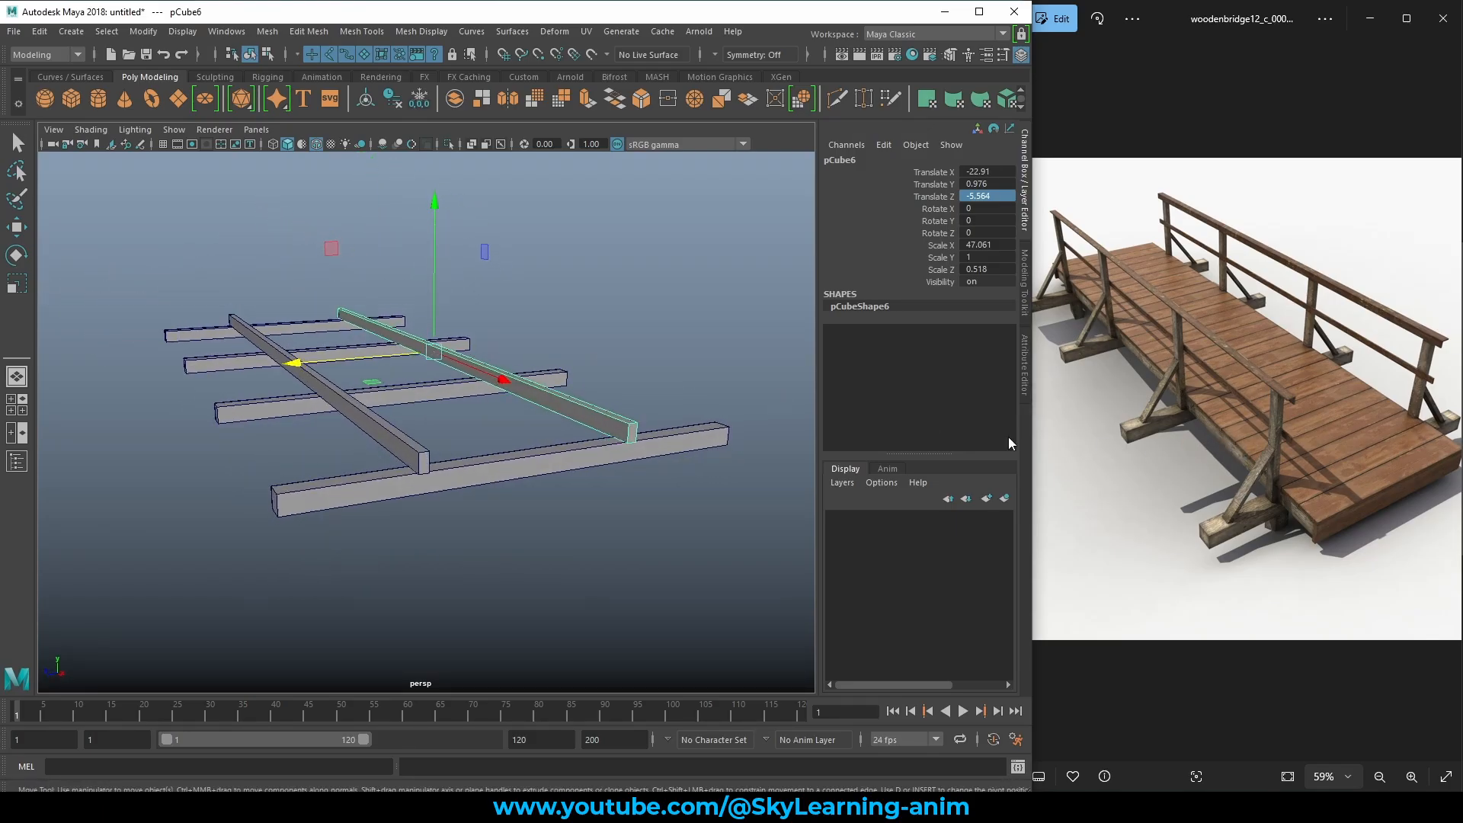
pyautogui.click(581, 309)
pyautogui.keyDown('alt'); pyautogui.moveTo(555, 309); pyautogui.dragTo(598, 455); pyautogui.keyUp('alt')
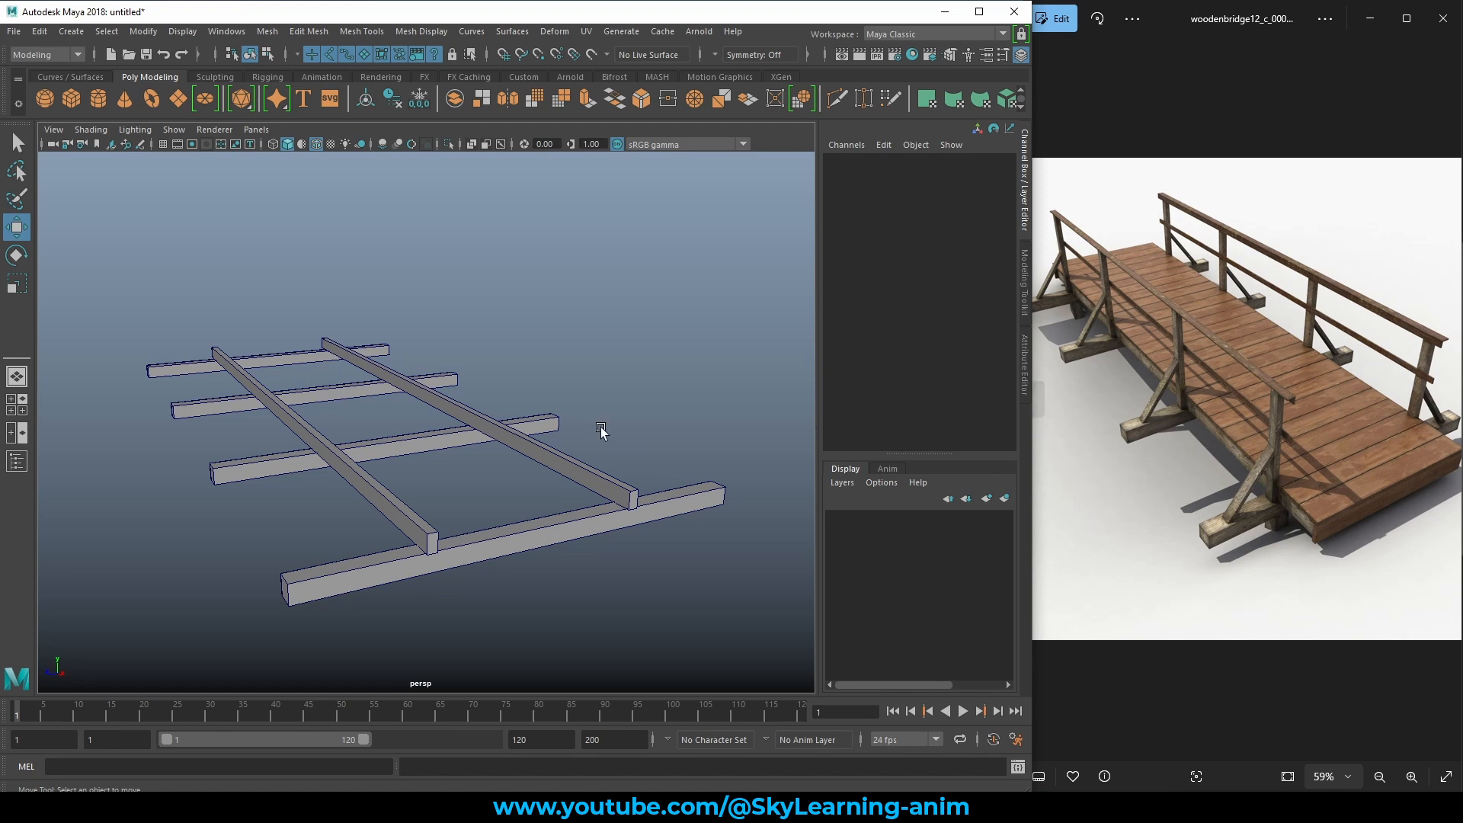
# Create a new cube at Y 1.889 and scale it into a plank about 10.6 long and 0.278 high.
pyautogui.click(70, 98)
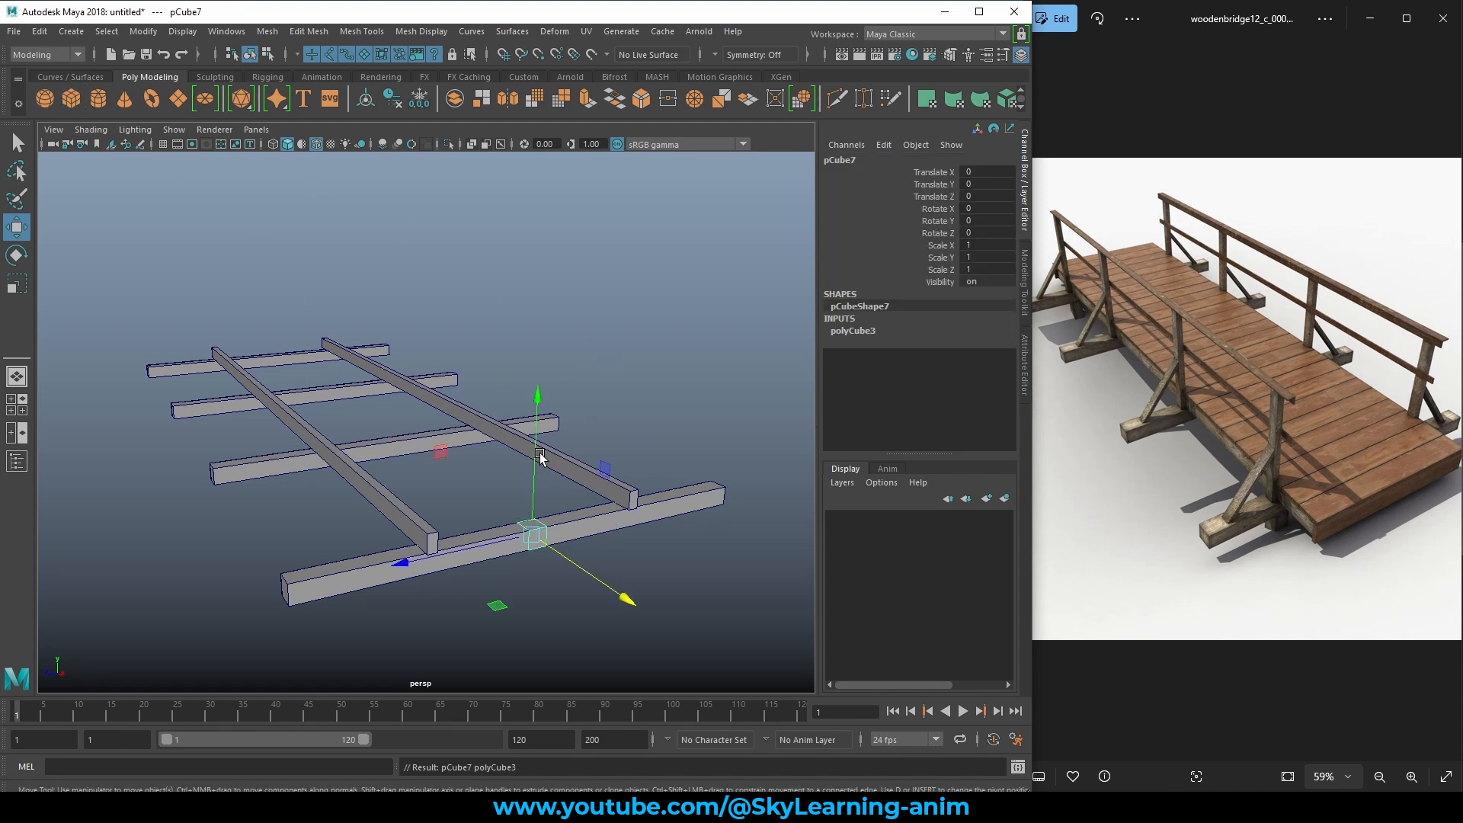
pyautogui.moveTo(540, 456); pyautogui.dragTo(540, 419)
pyautogui.press('e')
pyautogui.press('r')
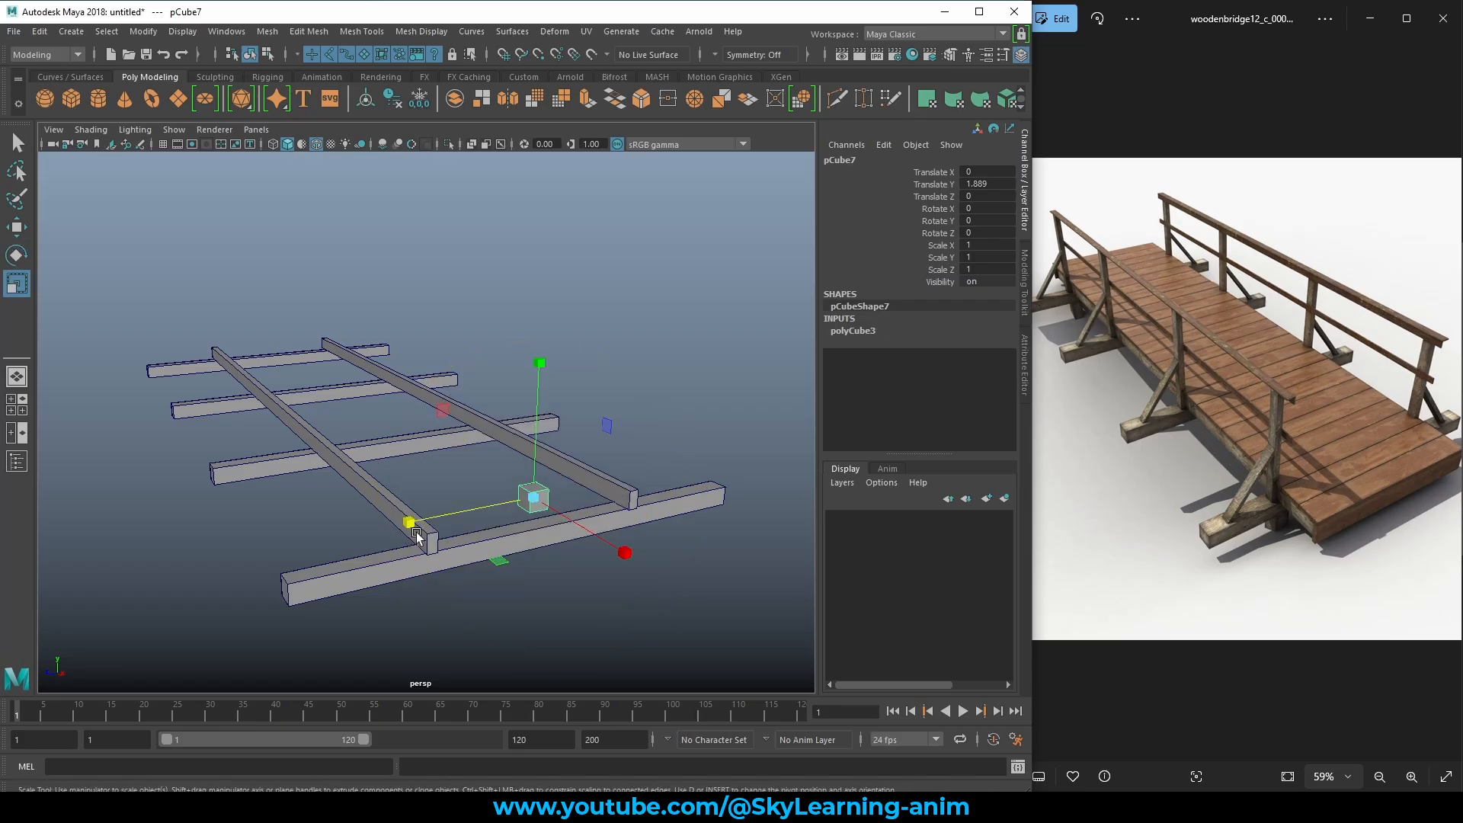
pyautogui.moveTo(415, 532); pyautogui.dragTo(343, 527)
pyautogui.moveTo(444, 413); pyautogui.dragTo(219, 435)
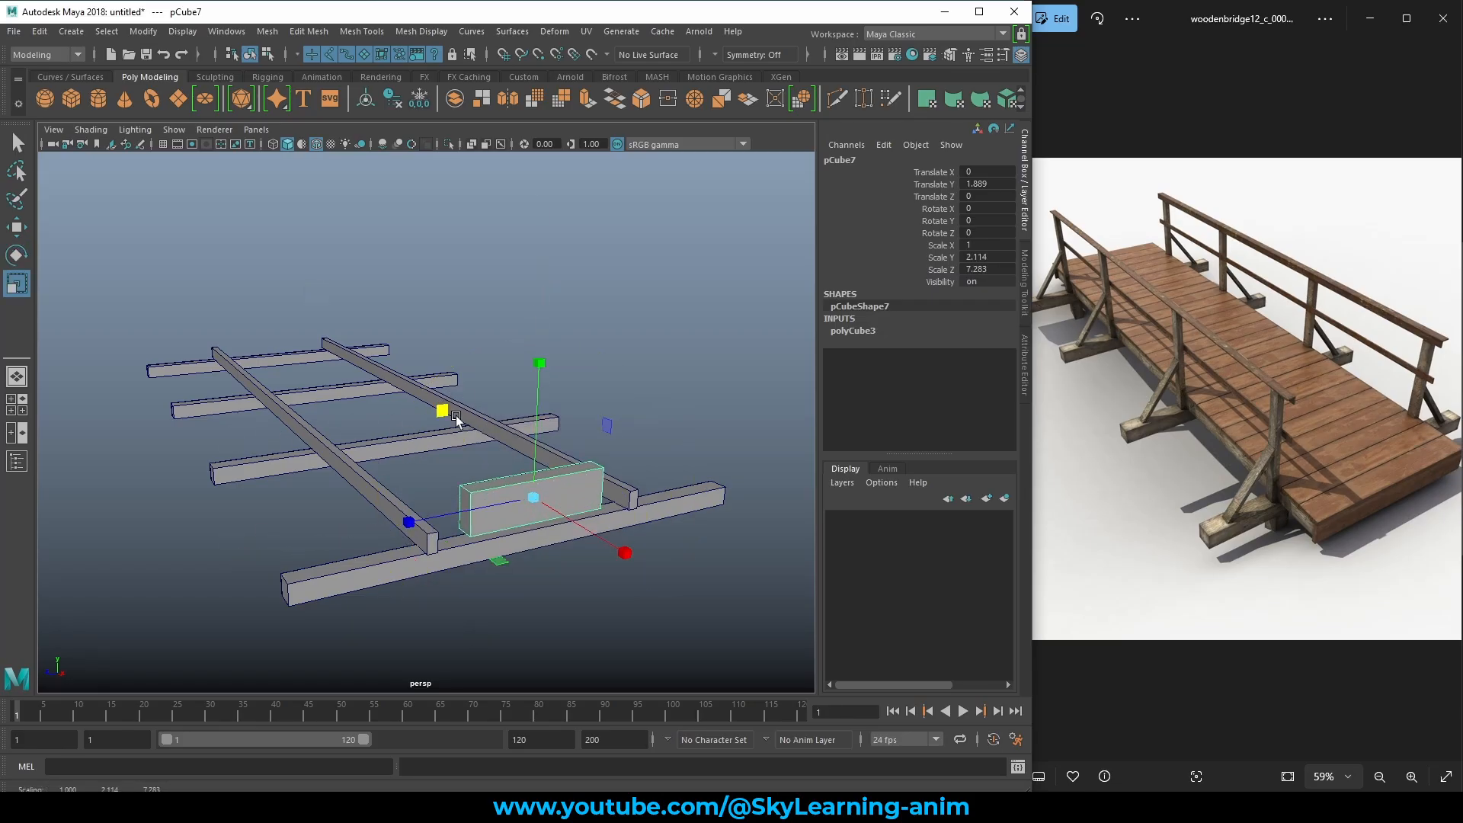
pyautogui.hotkey('ctrl', 'z')
pyautogui.moveTo(410, 523); pyautogui.dragTo(129, 458)
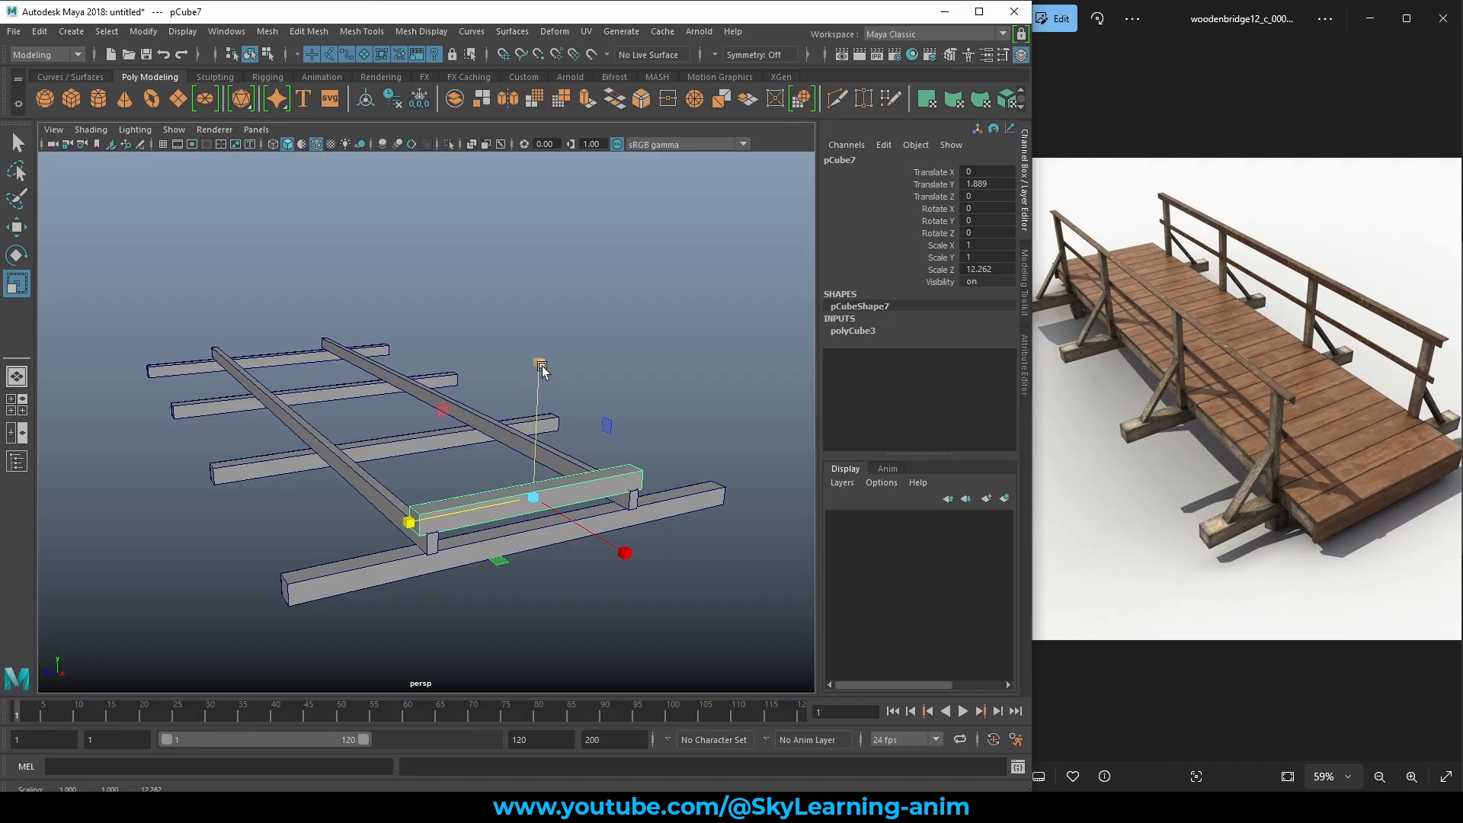
pyautogui.moveTo(541, 367); pyautogui.dragTo(513, 461)
pyautogui.keyDown('alt'); pyautogui.moveTo(471, 469); pyautogui.dragTo(627, 479); pyautogui.keyUp('alt')
# Thin the plank to 0.254 height and shorten it slightly along Z over the crossbeam.
pyautogui.keyDown('alt'); pyautogui.moveTo(627, 479); pyautogui.dragTo(709, 556, button='right'); pyautogui.keyUp('alt')
pyautogui.keyDown('alt'); pyautogui.moveTo(708, 556); pyautogui.dragTo(585, 477, button='middle'); pyautogui.keyUp('alt')
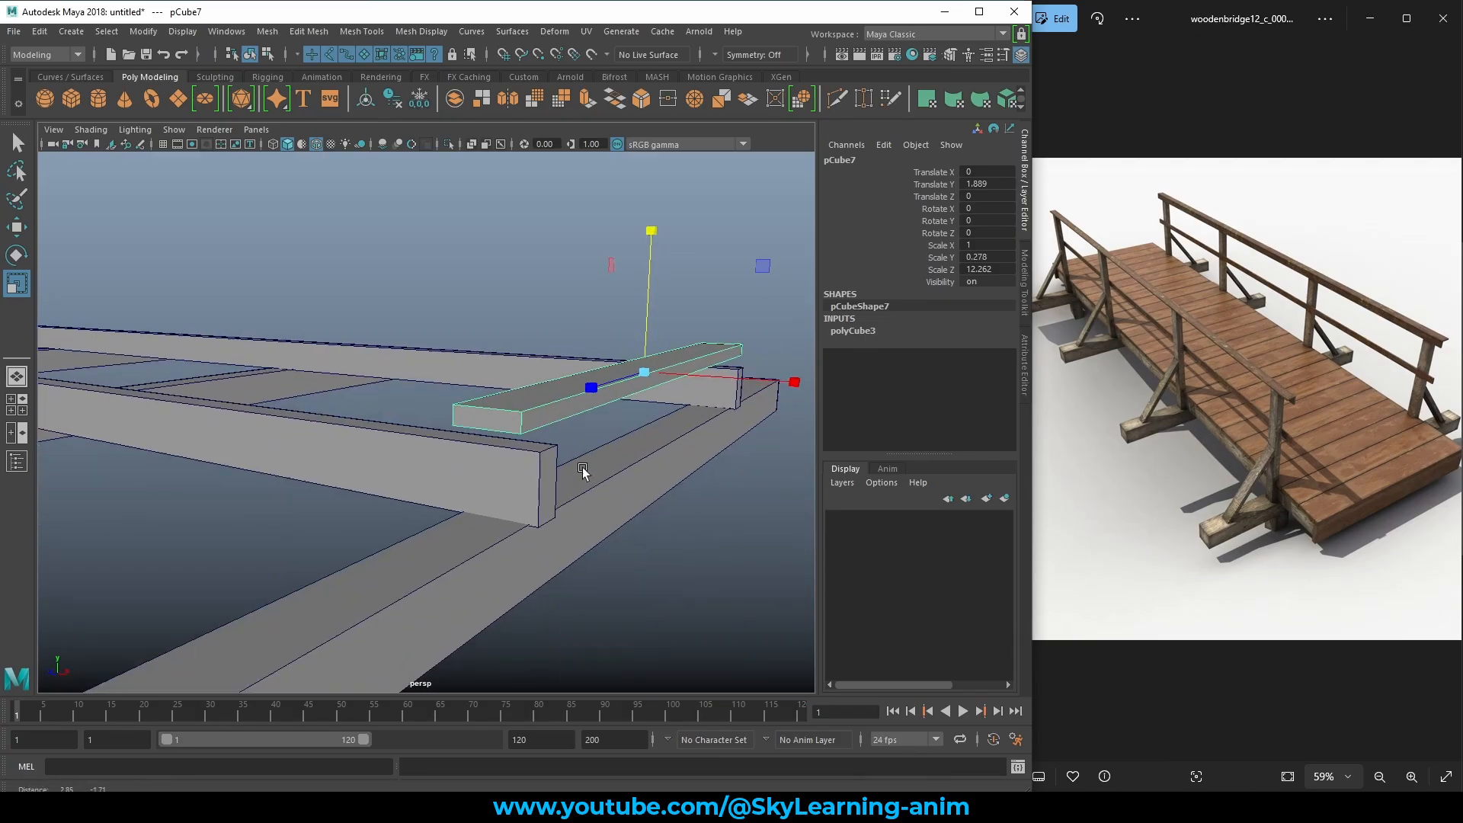
pyautogui.keyDown('alt'); pyautogui.moveTo(585, 477); pyautogui.dragTo(601, 461); pyautogui.keyUp('alt')
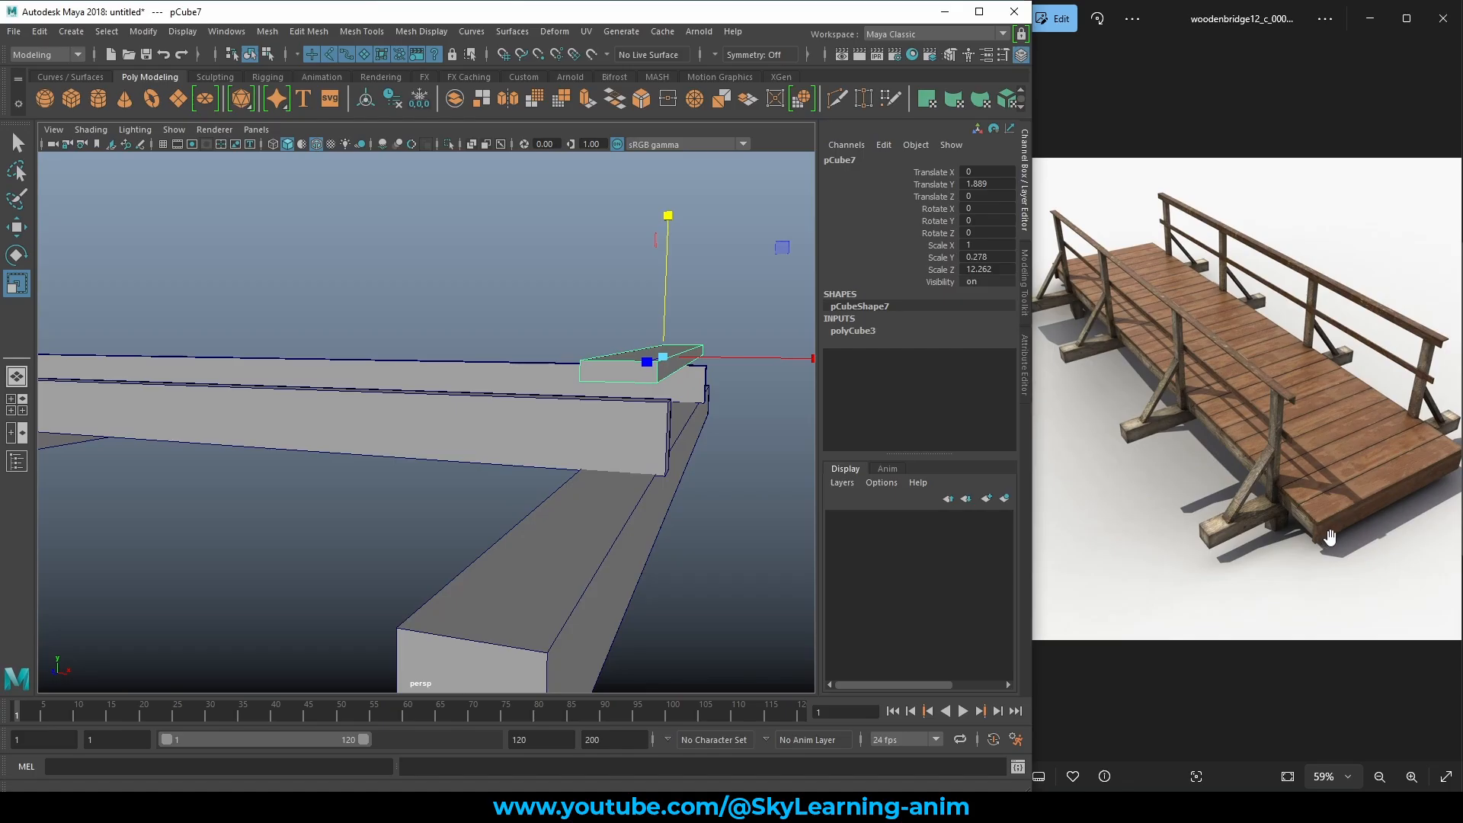
pyautogui.moveTo(669, 217); pyautogui.dragTo(668, 233)
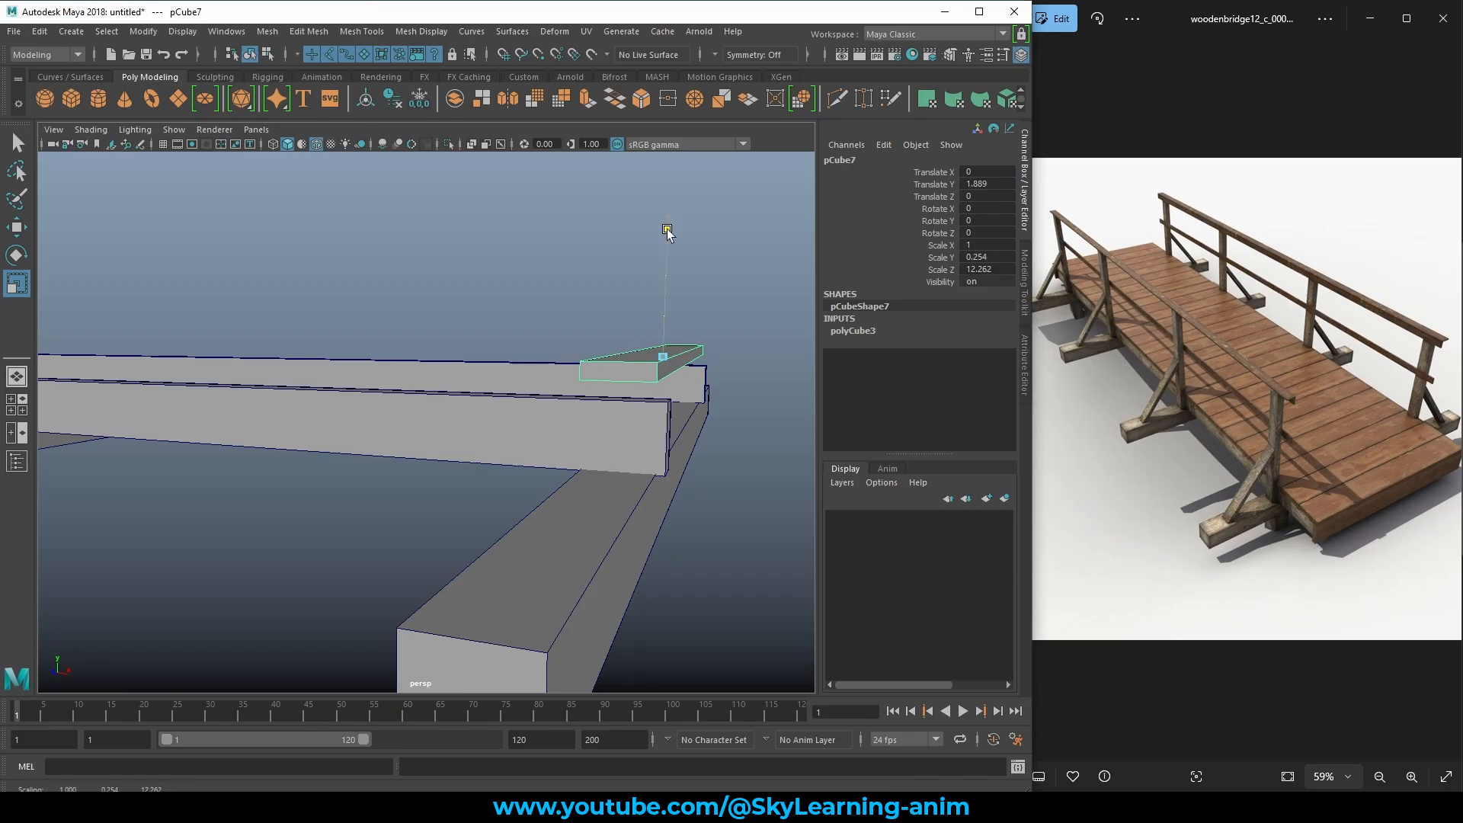
pyautogui.keyDown('alt'); pyautogui.moveTo(660, 251); pyautogui.dragTo(644, 345, button='right'); pyautogui.keyUp('alt')
pyautogui.keyDown('alt'); pyautogui.moveTo(644, 345); pyautogui.dragTo(532, 421); pyautogui.keyUp('alt')
pyautogui.scroll(9, 526, 461)
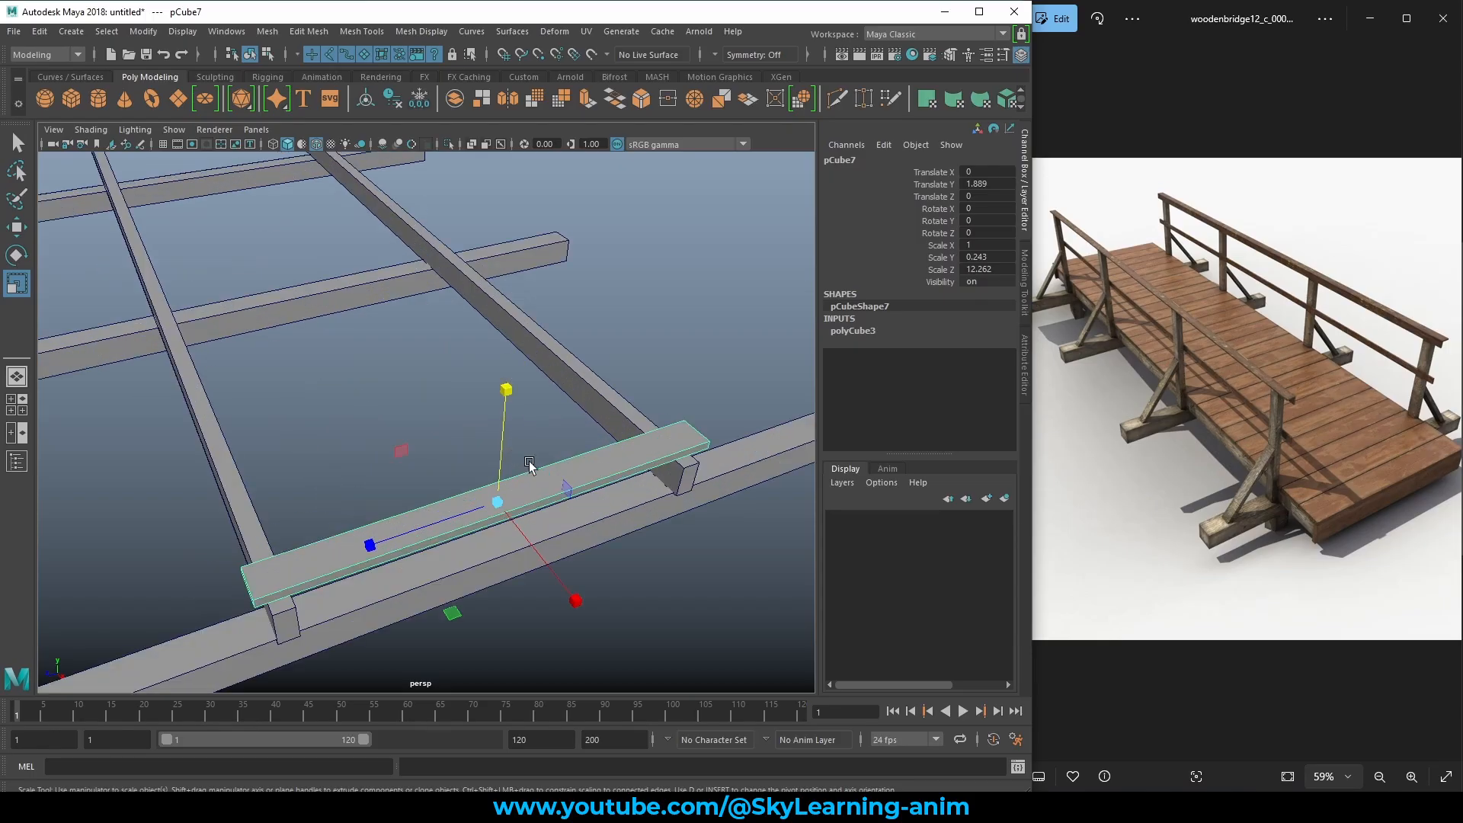
pyautogui.keyDown('alt'); pyautogui.moveTo(532, 464); pyautogui.dragTo(591, 343, button='middle'); pyautogui.keyUp('alt')
pyautogui.keyDown('alt'); pyautogui.moveTo(538, 368); pyautogui.dragTo(451, 356); pyautogui.keyUp('alt')
pyautogui.scroll(5, 533, 404)
pyautogui.keyDown('alt'); pyautogui.moveTo(533, 404); pyautogui.dragTo(333, 362); pyautogui.keyUp('alt')
pyautogui.moveTo(697, 292); pyautogui.dragTo(701, 290)
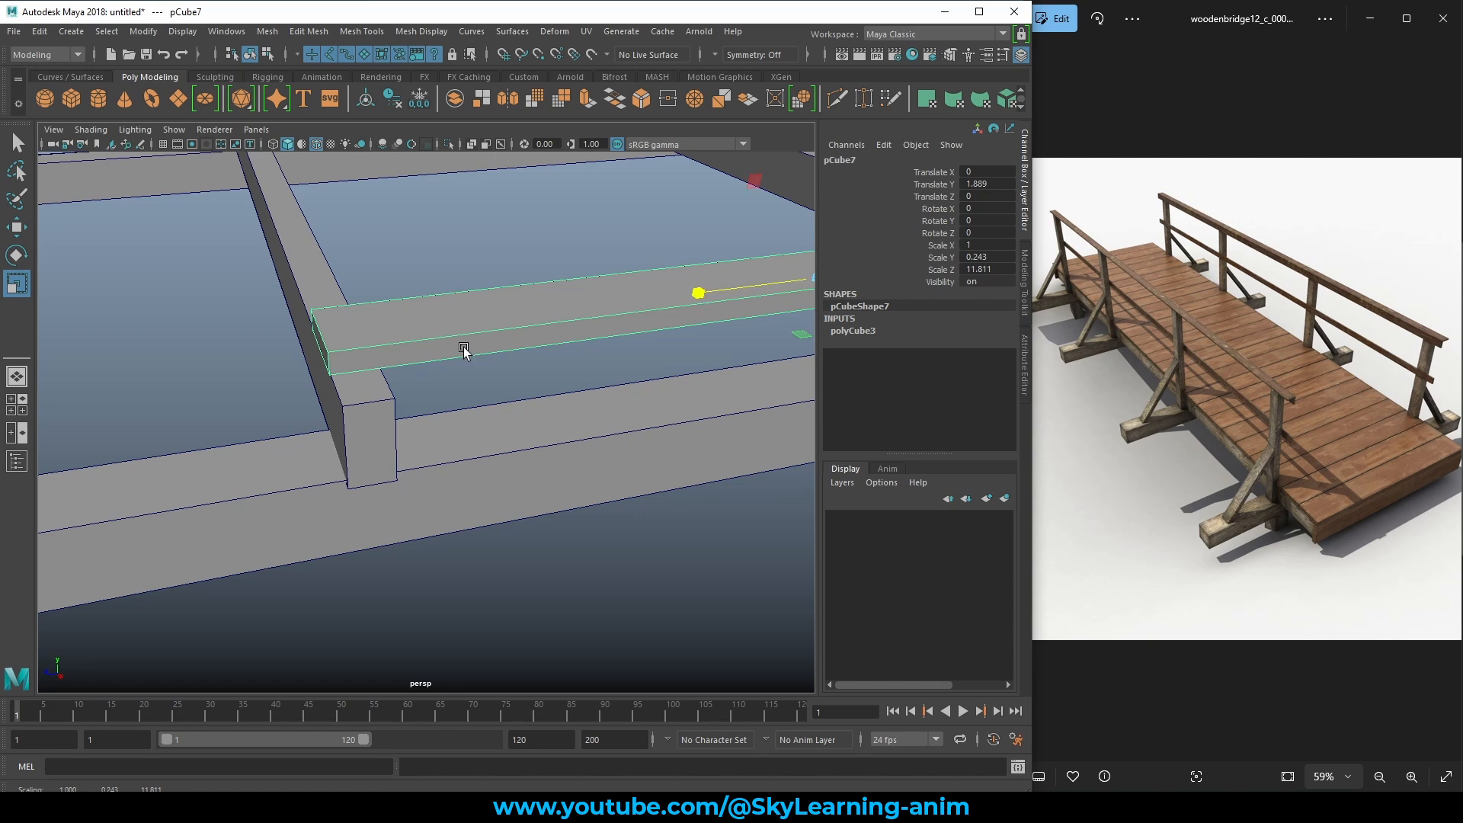
# Lower the plank onto the beams at Translate Y 1.589 and slide it to the frame's near end.
pyautogui.scroll(-7, 331, 343)
pyautogui.keyDown('alt'); pyautogui.moveTo(413, 387); pyautogui.dragTo(608, 387); pyautogui.keyUp('alt')
pyautogui.scroll(3, 696, 412)
pyautogui.keyDown('alt'); pyautogui.moveTo(697, 412); pyautogui.dragTo(564, 367); pyautogui.keyUp('alt')
pyautogui.keyDown('alt'); pyautogui.moveTo(552, 343); pyautogui.dragTo(533, 389, button='middle'); pyautogui.keyUp('alt')
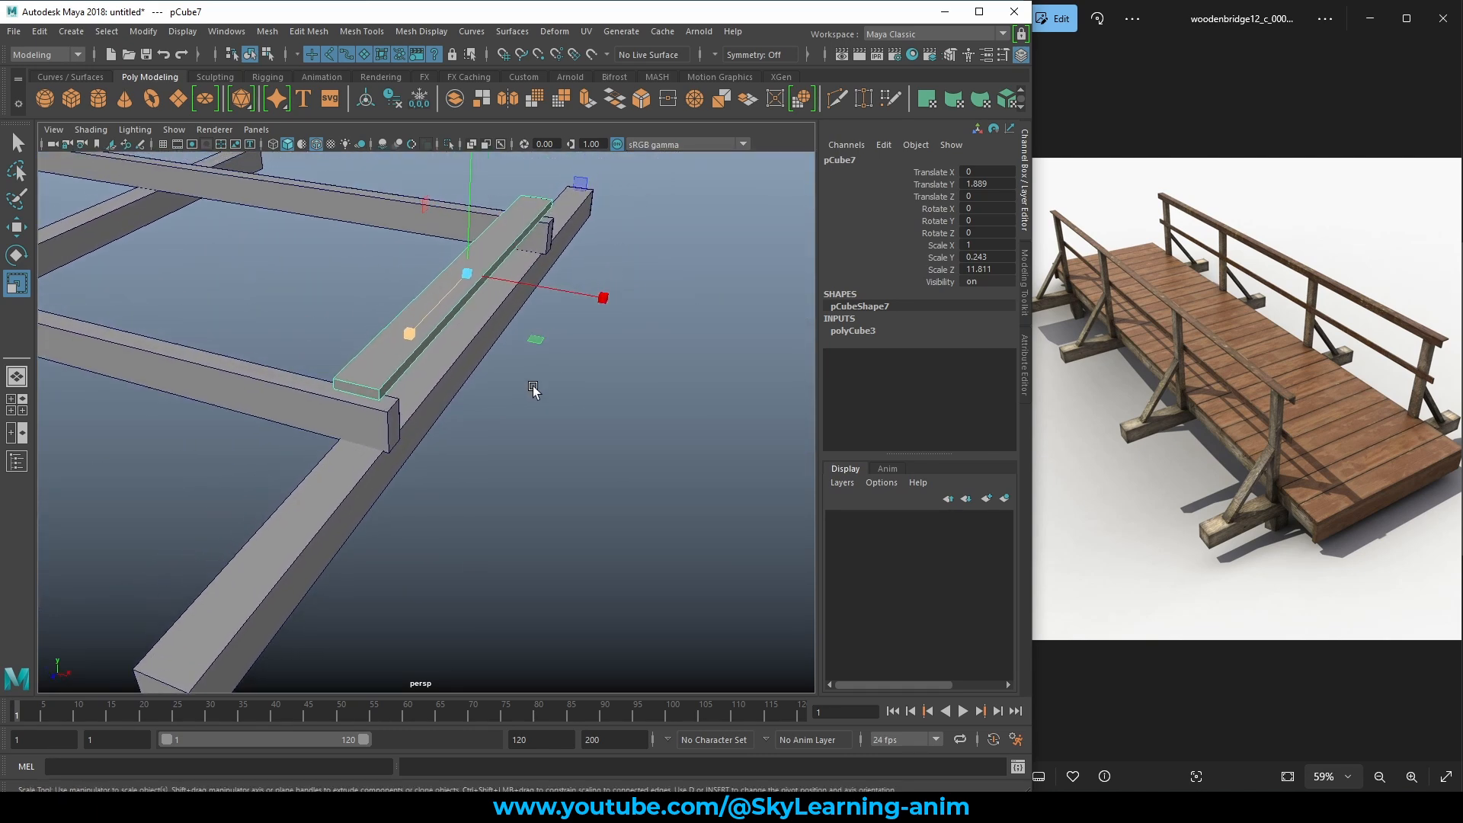
pyautogui.press('w')
pyautogui.keyDown('alt'); pyautogui.moveTo(534, 389); pyautogui.dragTo(645, 327); pyautogui.keyUp('alt')
pyautogui.moveTo(468, 160); pyautogui.dragTo(465, 177)
pyautogui.moveTo(540, 235); pyautogui.dragTo(552, 228)
pyautogui.keyDown('alt'); pyautogui.moveTo(533, 300); pyautogui.dragTo(457, 330); pyautogui.keyUp('alt')
pyautogui.keyDown('alt'); pyautogui.moveTo(457, 330); pyautogui.dragTo(608, 358, button='middle'); pyautogui.keyUp('alt')
pyautogui.scroll(-5, 607, 358)
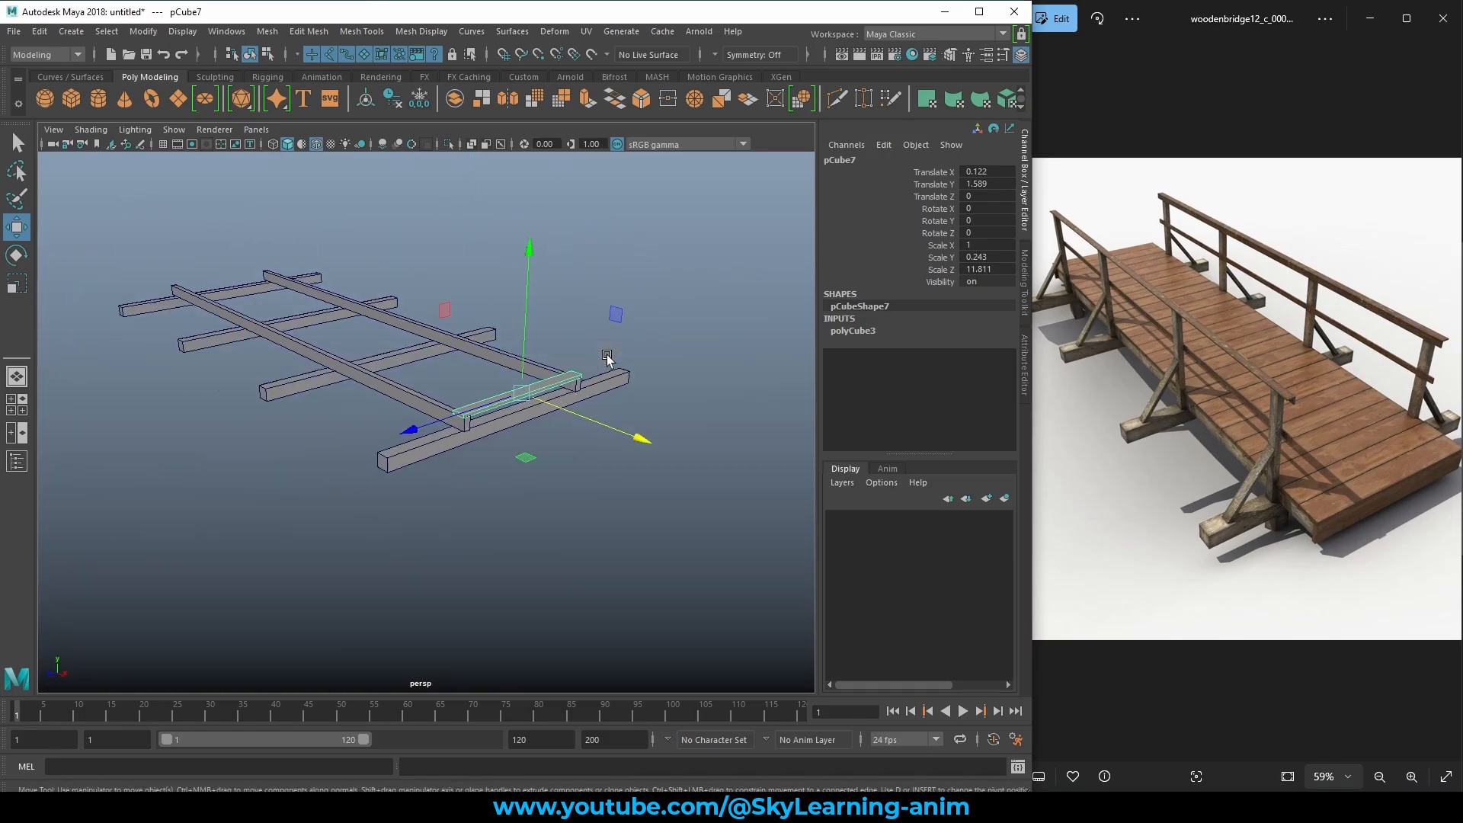
pyautogui.keyDown('alt'); pyautogui.moveTo(577, 375); pyautogui.dragTo(607, 393); pyautogui.keyUp('alt')
# Duplicate the plank as pCube8 and slide it to Translate X -0.897, flush against the first board.
pyautogui.hotkey('ctrl', 'd')
pyautogui.scroll(5, 624, 415)
pyautogui.scroll(3, 607, 393)
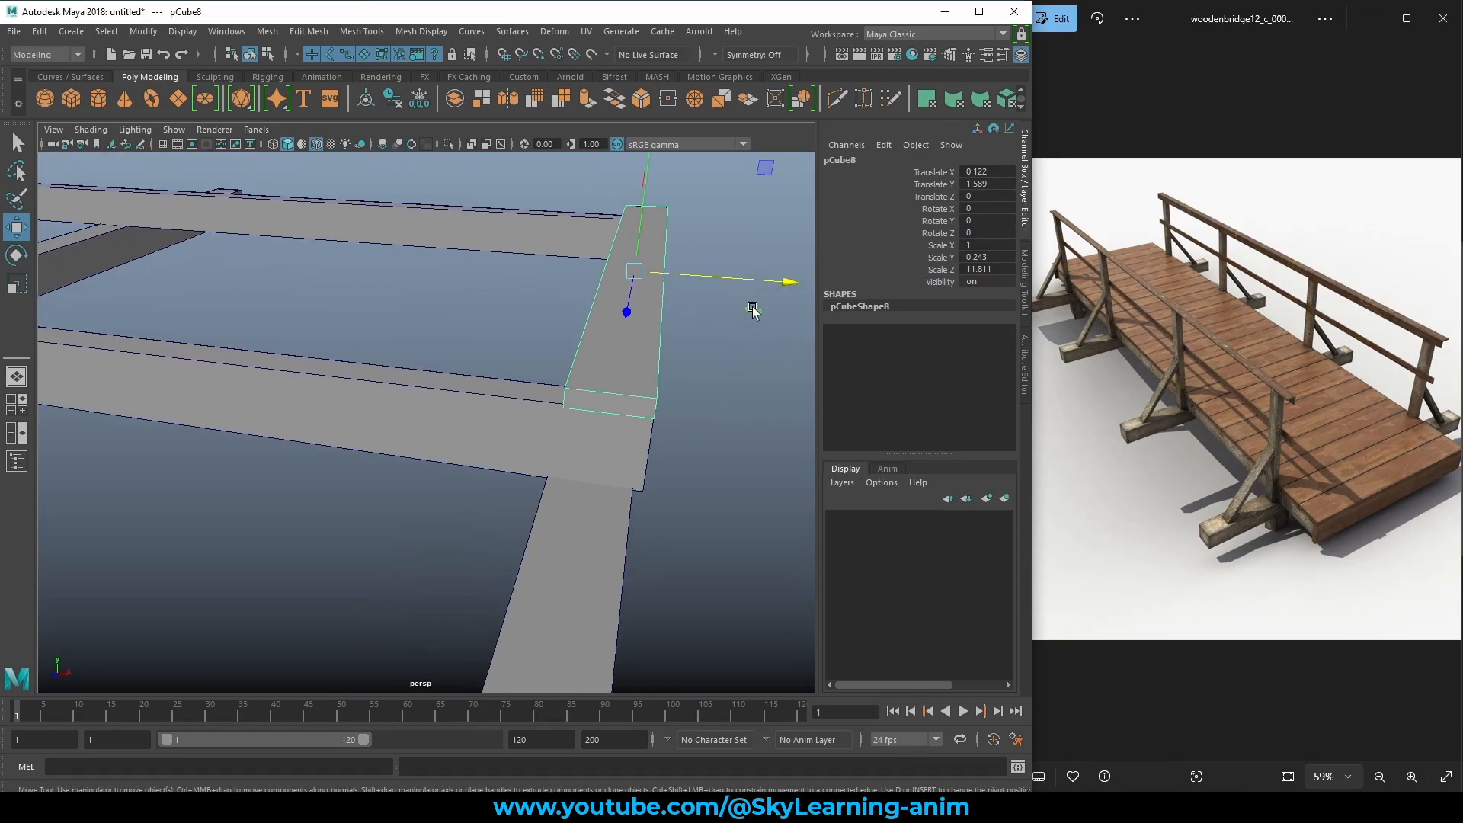
pyautogui.moveTo(768, 284); pyautogui.dragTo(707, 289)
pyautogui.keyDown('alt'); pyautogui.moveTo(609, 349); pyautogui.dragTo(624, 346); pyautogui.keyUp('alt')
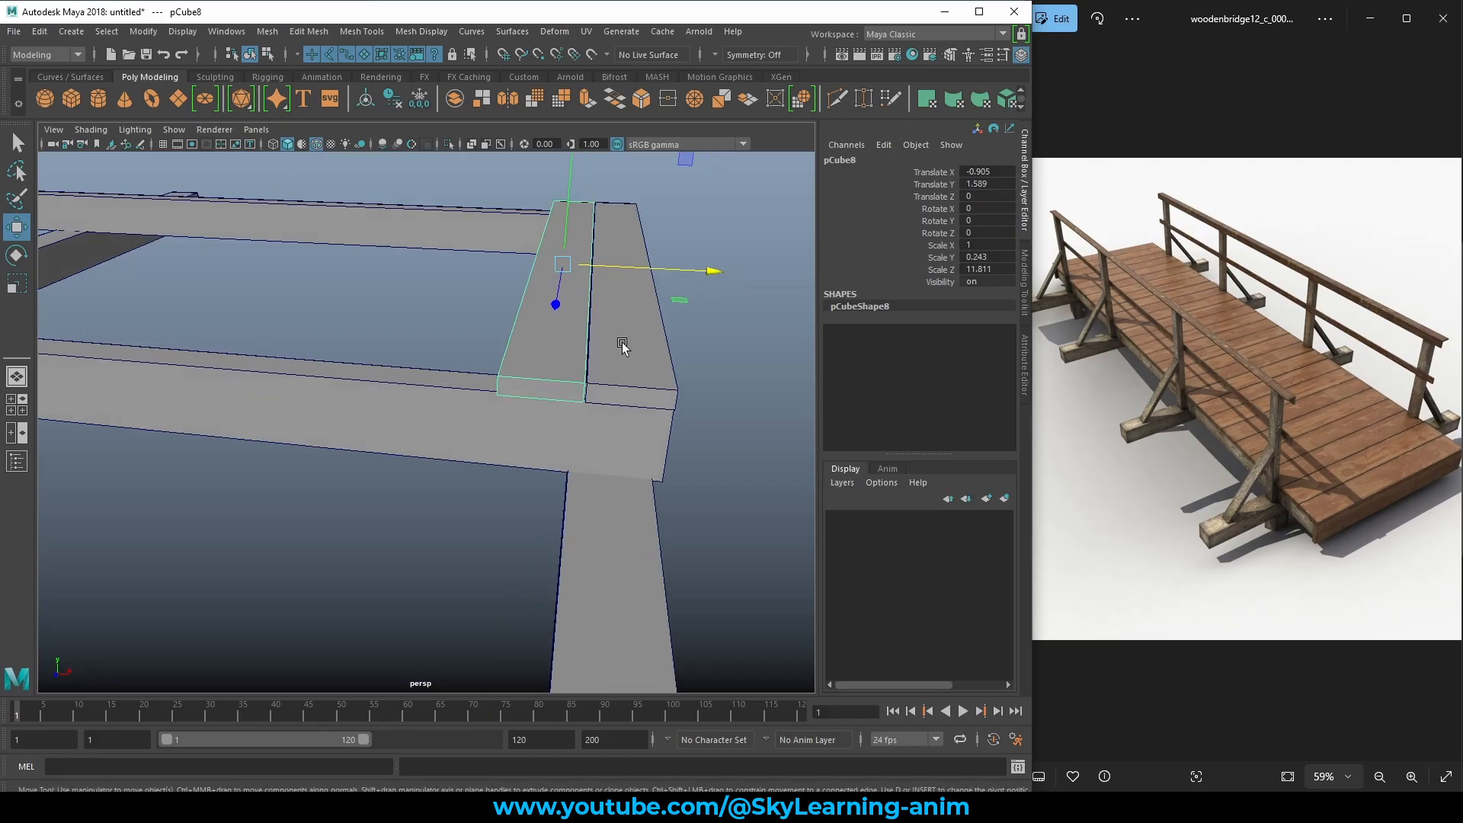
pyautogui.scroll(5, 625, 348)
pyautogui.keyDown('alt'); pyautogui.moveTo(743, 381); pyautogui.dragTo(595, 392, button='middle'); pyautogui.keyUp('alt')
pyautogui.scroll(3, 684, 390)
pyautogui.moveTo(683, 390); pyautogui.dragTo(689, 389, button='middle')
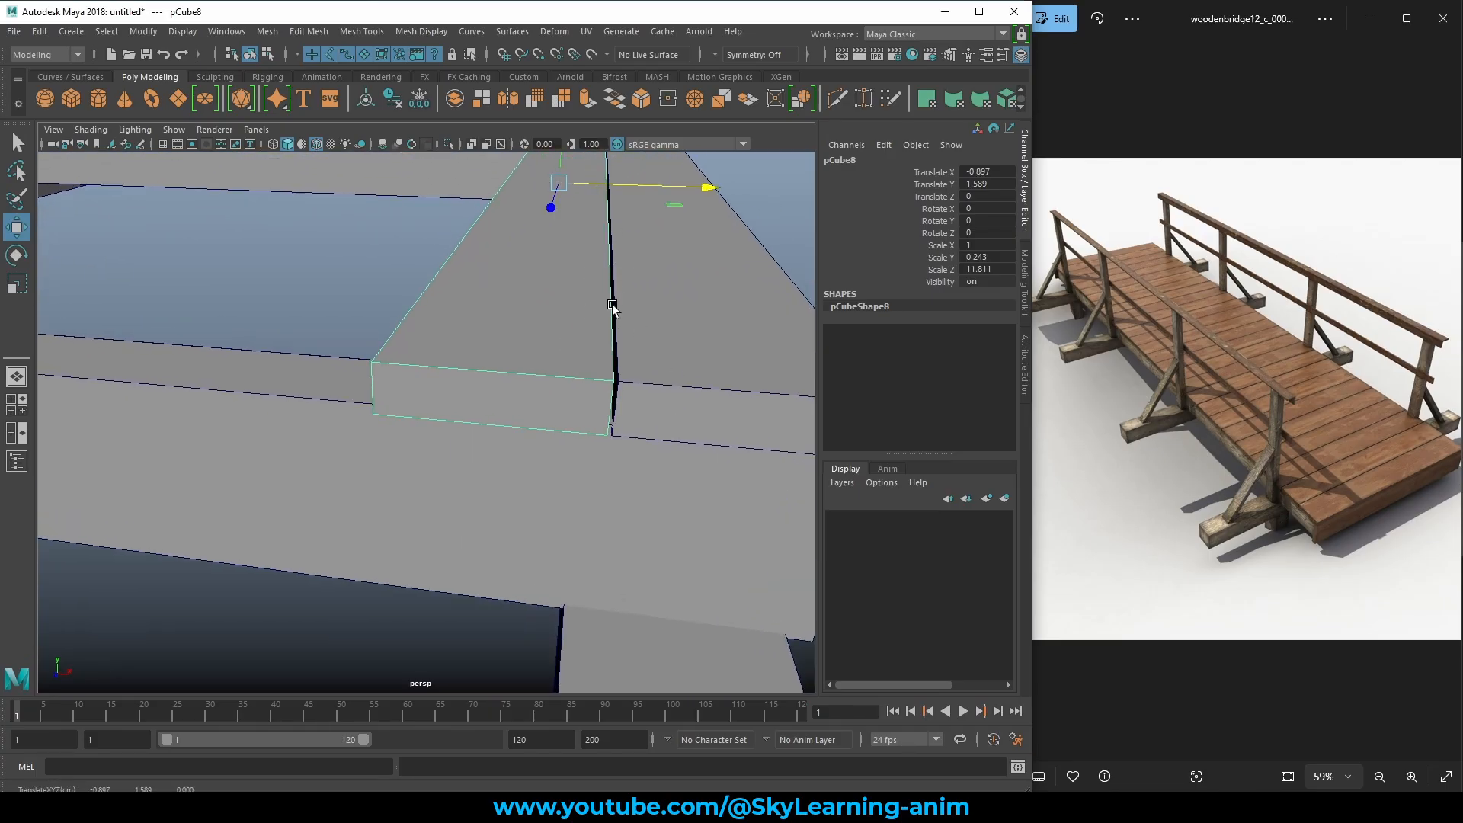
pyautogui.scroll(-12, 609, 340)
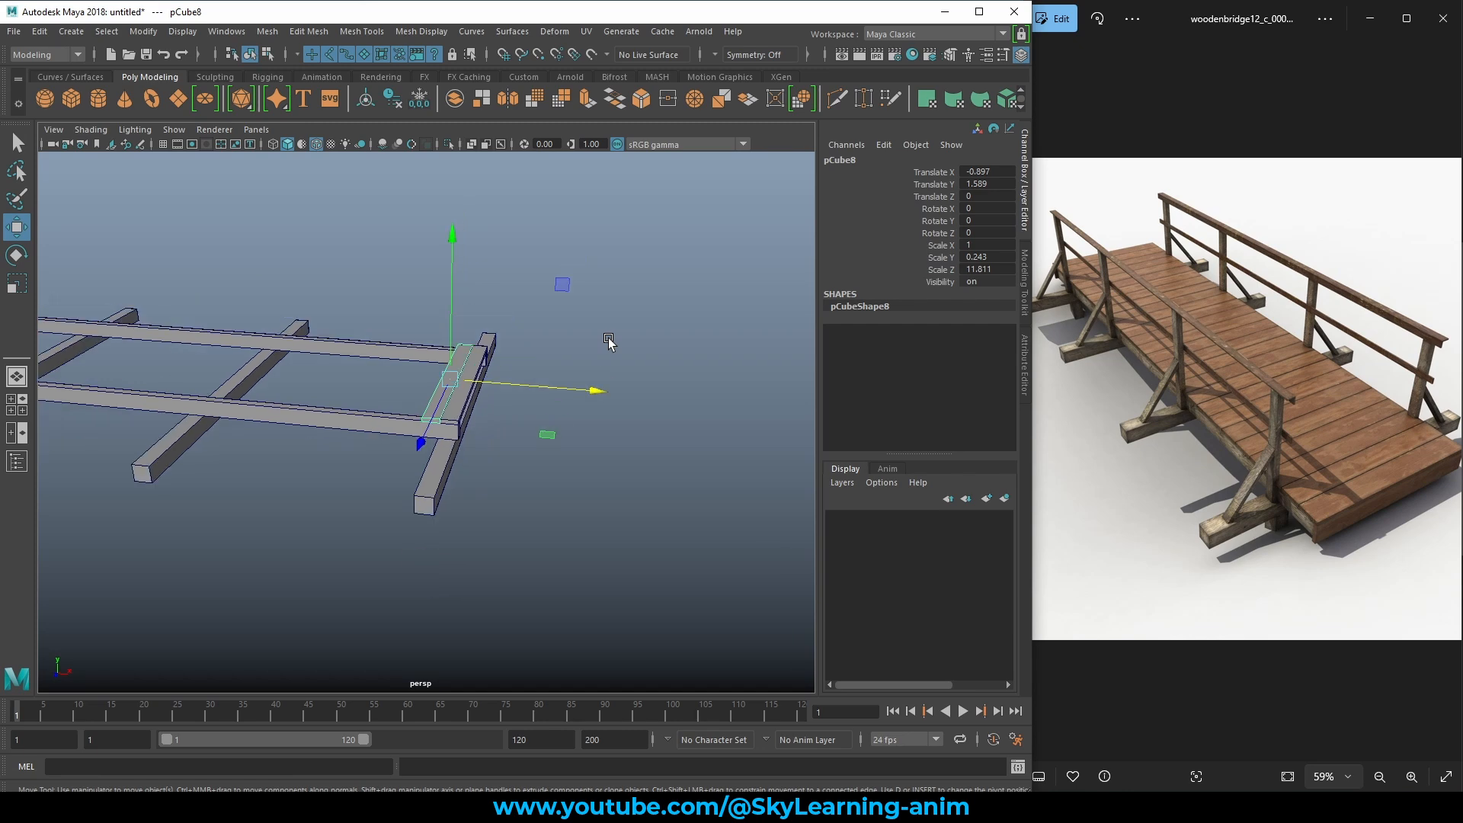
pyautogui.keyDown('alt'); pyautogui.moveTo(371, 361); pyautogui.dragTo(607, 366, button='middle'); pyautogui.keyUp('alt')
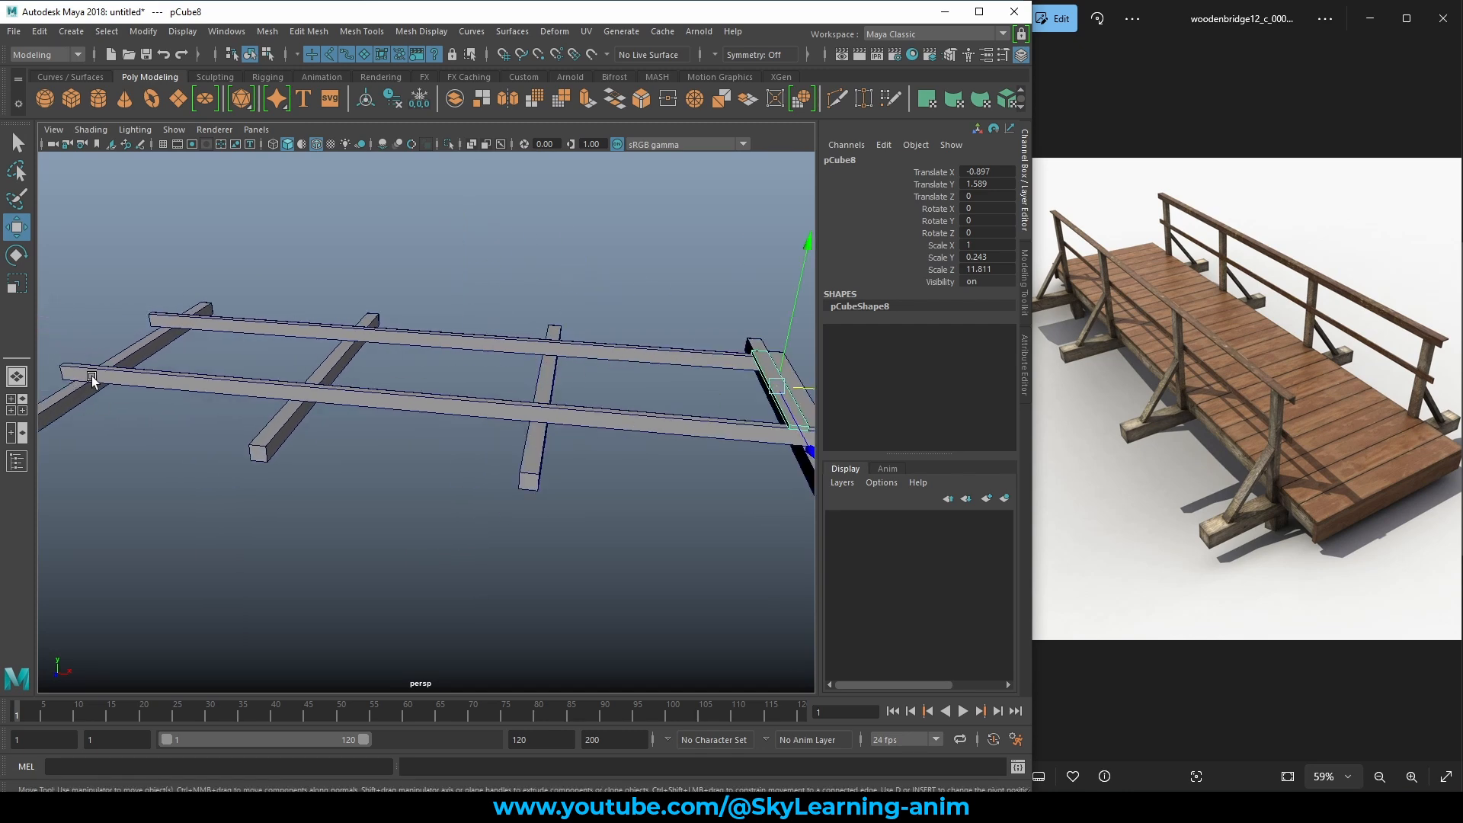
pyautogui.keyDown('alt'); pyautogui.moveTo(92, 381); pyautogui.dragTo(176, 381); pyautogui.keyUp('alt')
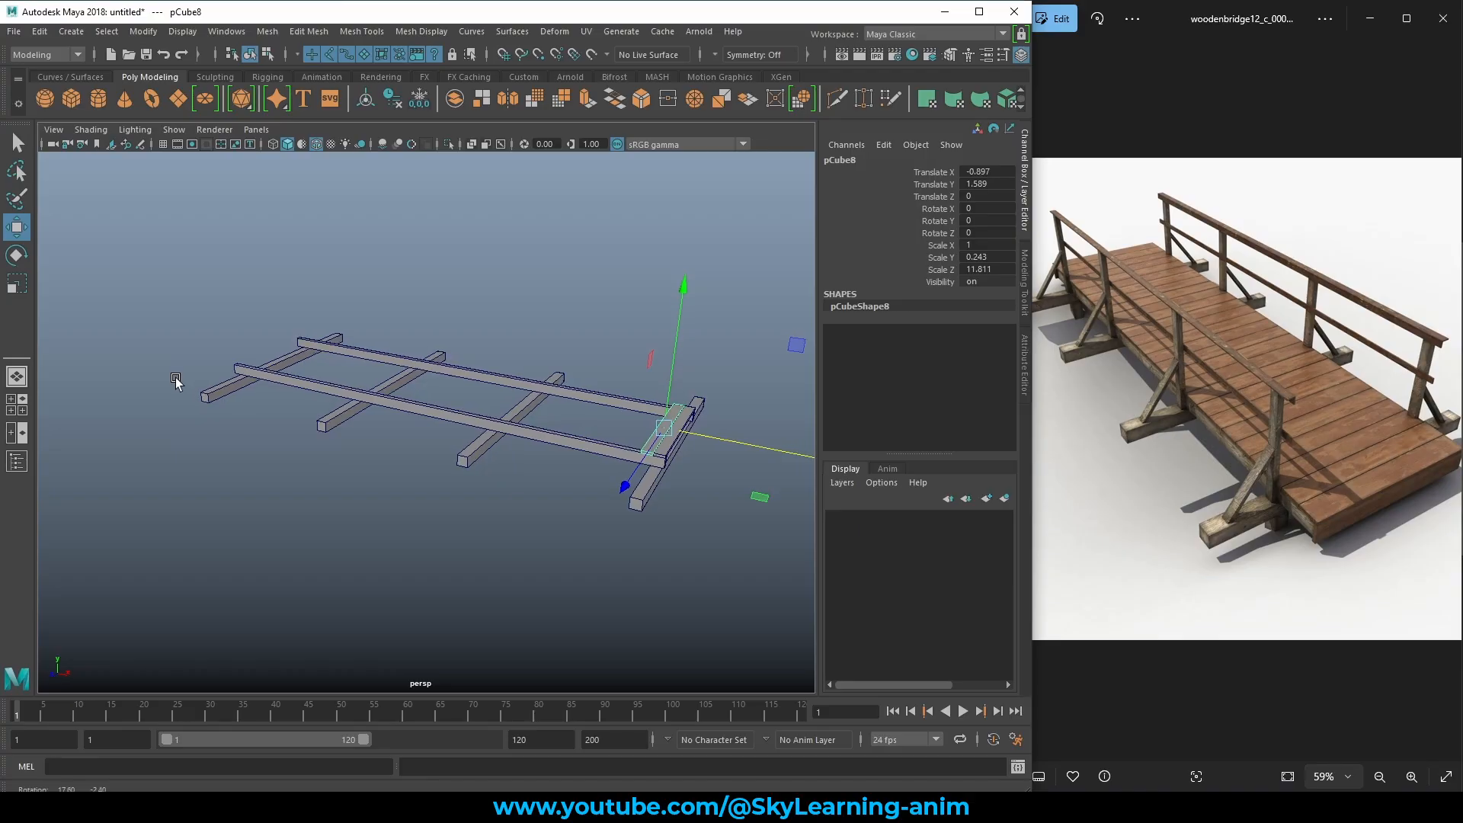
pyautogui.keyDown('alt'); pyautogui.moveTo(386, 418); pyautogui.dragTo(468, 449); pyautogui.keyUp('alt')
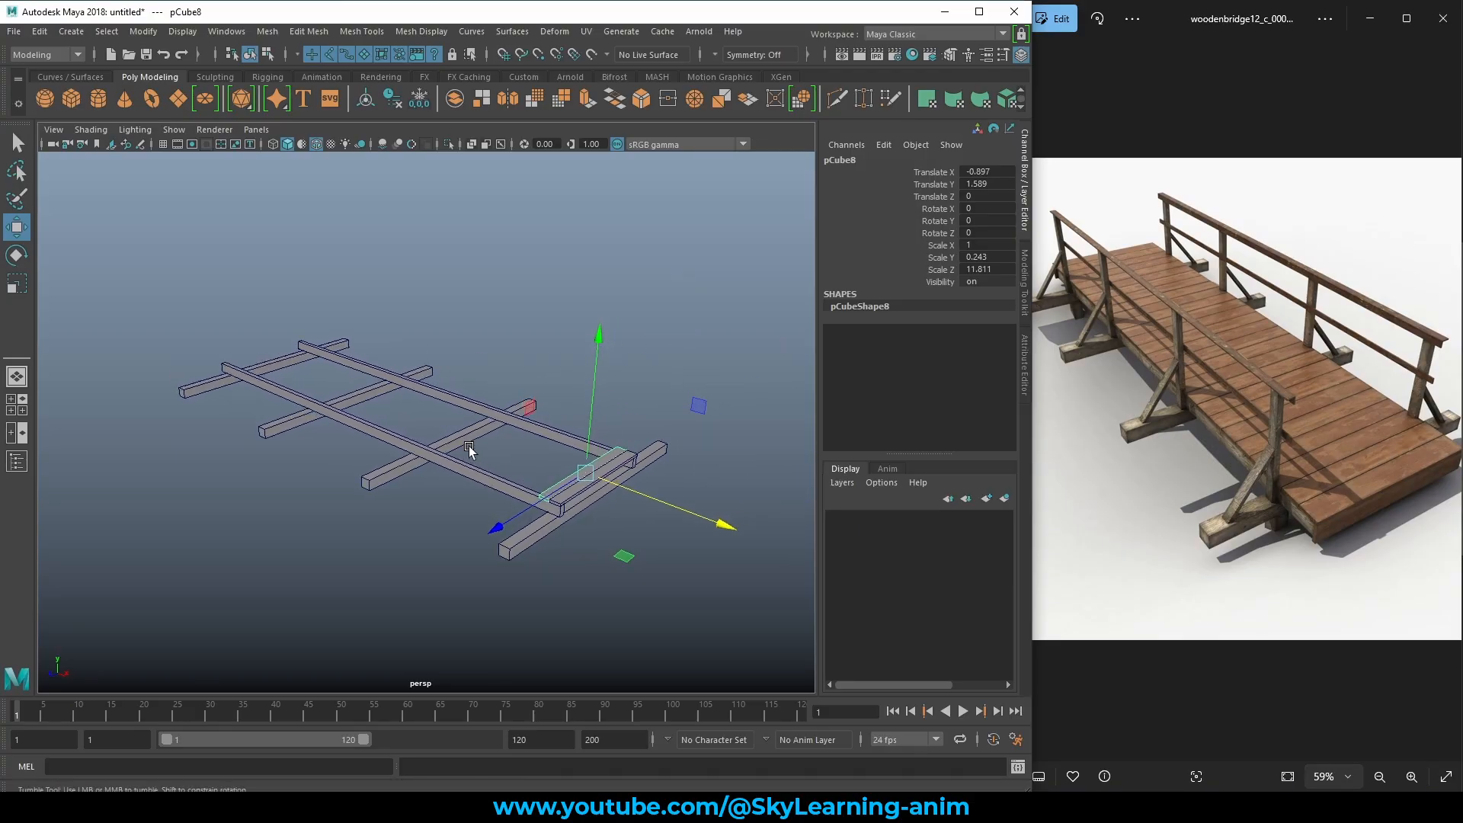
# Repeat the plank duplication with Shift+D five times, laying evenly spaced planks along the frame.
pyautogui.hotkey('shift', 'd')
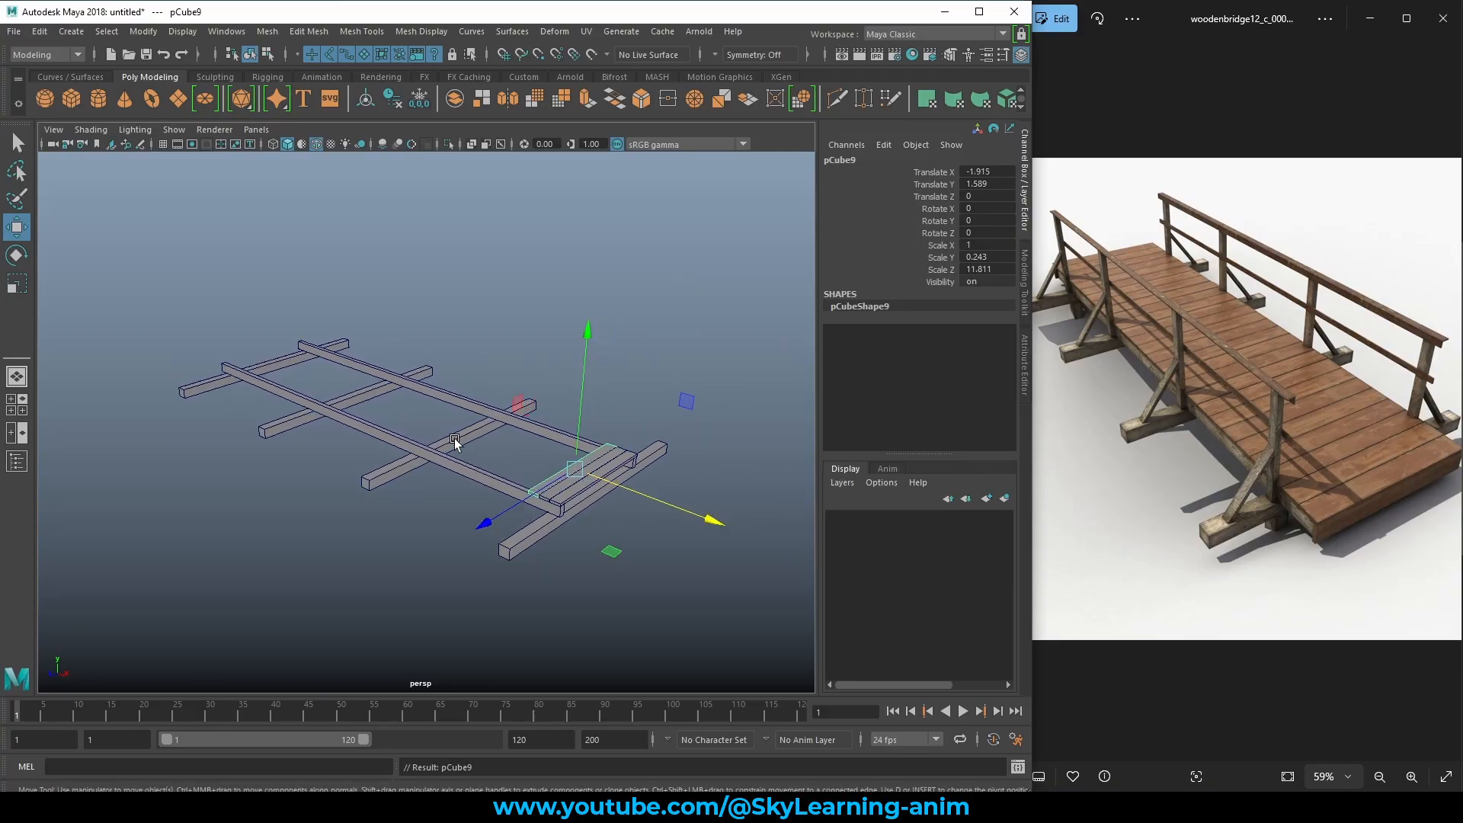
pyautogui.hotkey('shift', 'd')
pyautogui.hotkey('shift', 'd')
pyautogui.hotkey('shift', 'd')
pyautogui.hotkey('shift', 'd')
pyautogui.hotkey('shift', 'd')
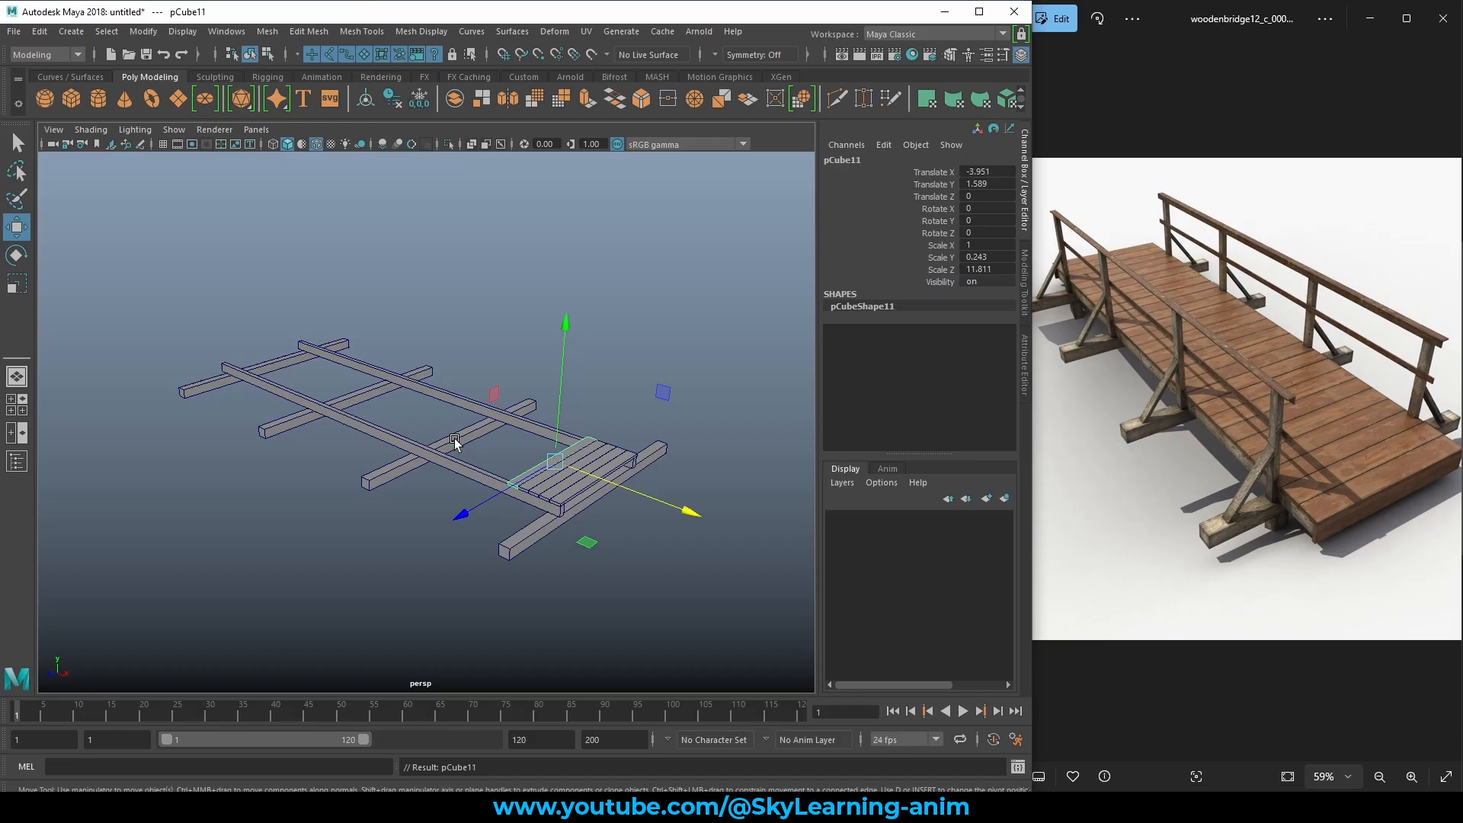
pyautogui.hotkey('shift', 'd')
pyautogui.hotkey('shift', 'd')
pyautogui.hotkey('shift', 'd')
pyautogui.hotkey('shift', 'd')
pyautogui.hotkey('shift', 'd')
pyautogui.hotkey('shift', 'd')
pyautogui.hotkey('shift', 'd')
pyautogui.hotkey('shift', 'd')
pyautogui.hotkey('shift', 'd')
pyautogui.hotkey('shift', 'd')
pyautogui.hotkey('shift', 'd')
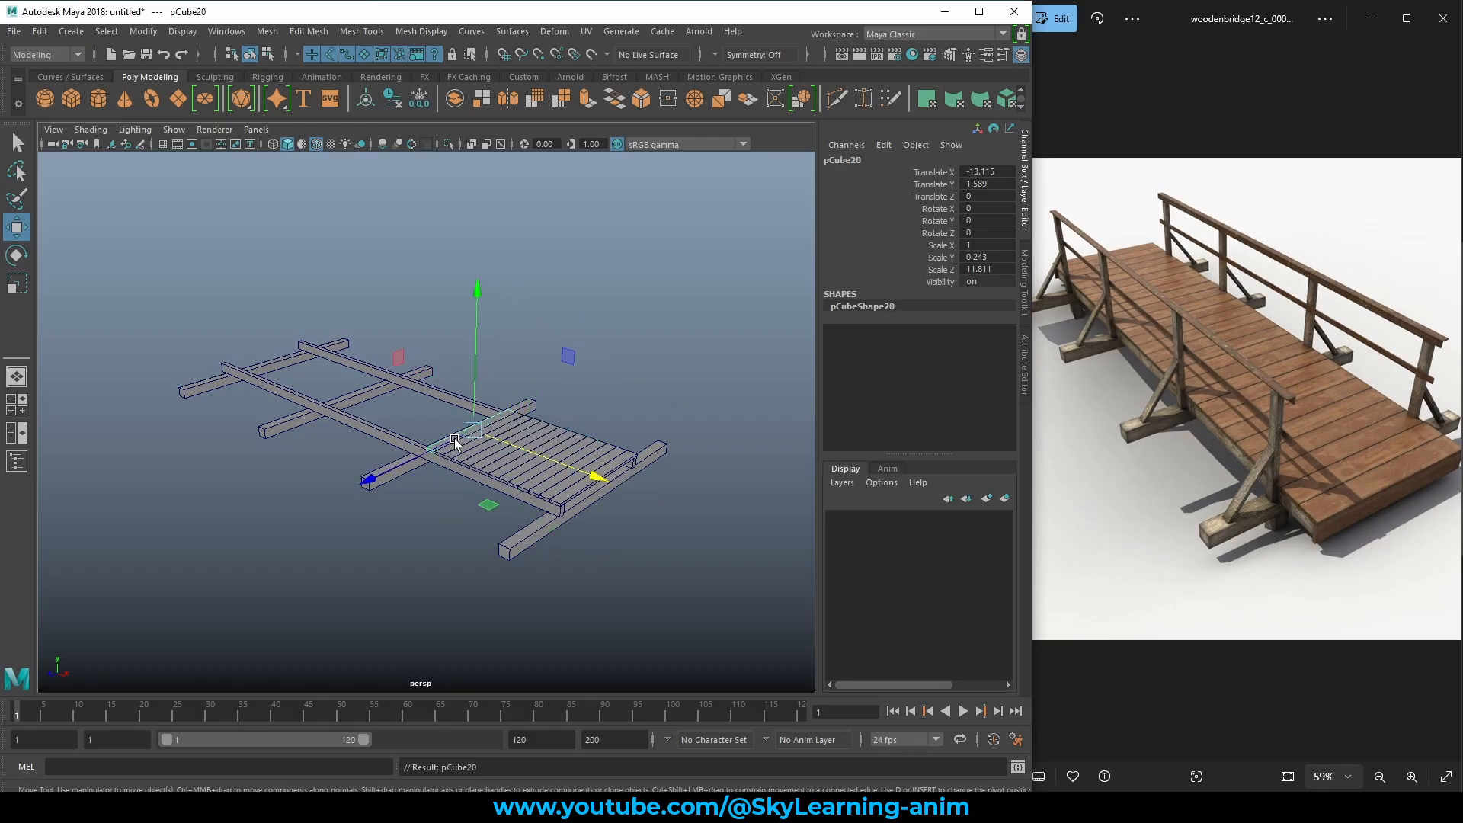
pyautogui.hotkey('shift', 'd')
pyautogui.hotkey('shift', 'd')
pyautogui.hotkey('shift', 'd')
pyautogui.hotkey('shift', 'd')
pyautogui.hotkey('shift', 'd')
pyautogui.hotkey('shift', 'd')
pyautogui.hotkey('shift', 'd')
pyautogui.hotkey('shift', 'd')
pyautogui.hotkey('shift', 'd')
pyautogui.hotkey('shift', 'd')
pyautogui.hotkey('shift', 'd')
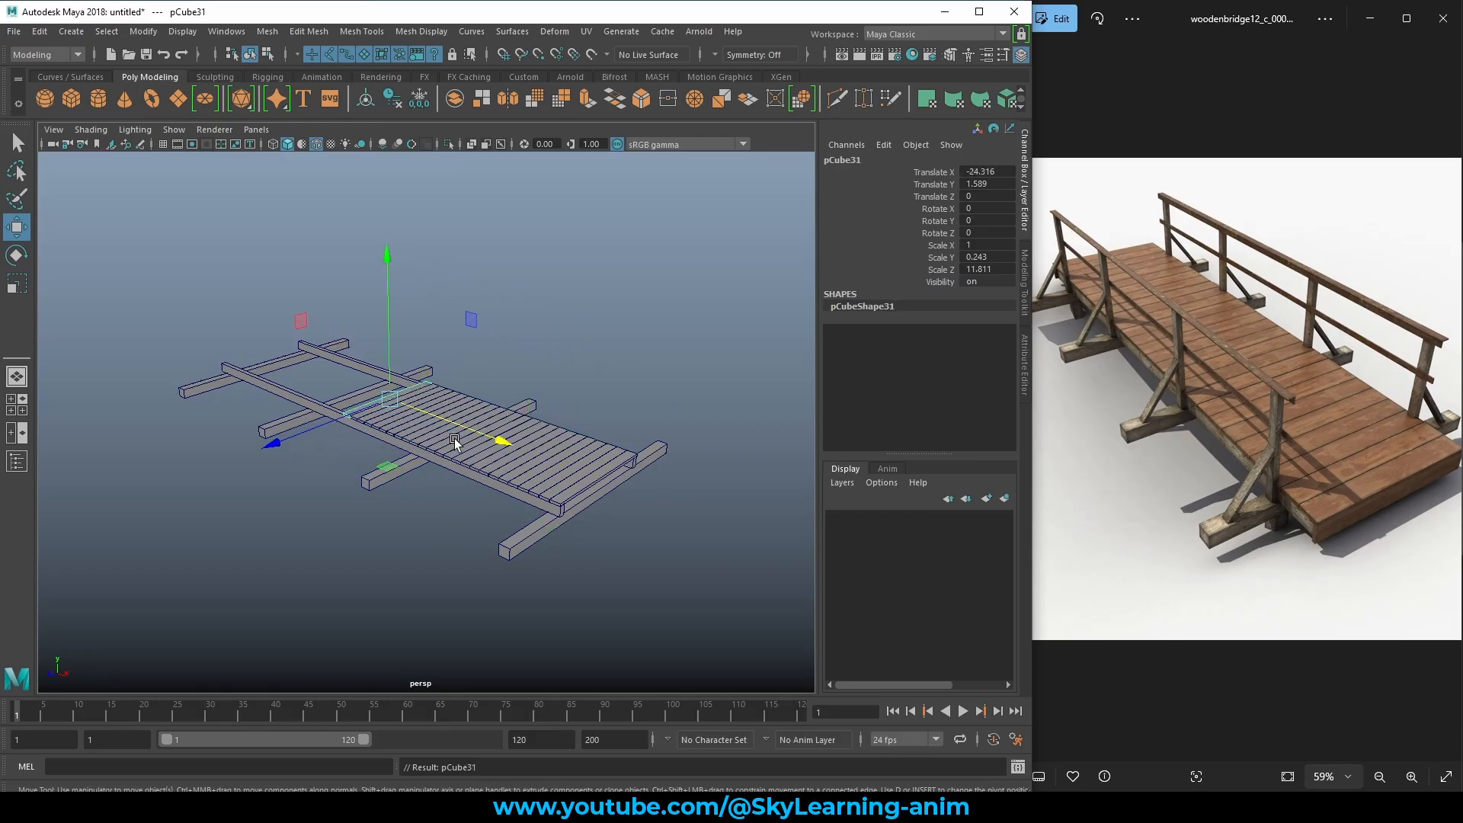
pyautogui.hotkey('shift', 'd')
pyautogui.hotkey('shift', 'd')
pyautogui.hotkey('shift', 'd')
pyautogui.hotkey('shift', 'd')
pyautogui.hotkey('shift', 'd')
pyautogui.hotkey('shift', 'd')
pyautogui.hotkey('shift', 'd')
pyautogui.hotkey('shift', 'd')
pyautogui.hotkey('shift', 'd')
pyautogui.hotkey('shift', 'd')
pyautogui.hotkey('shift', 'd')
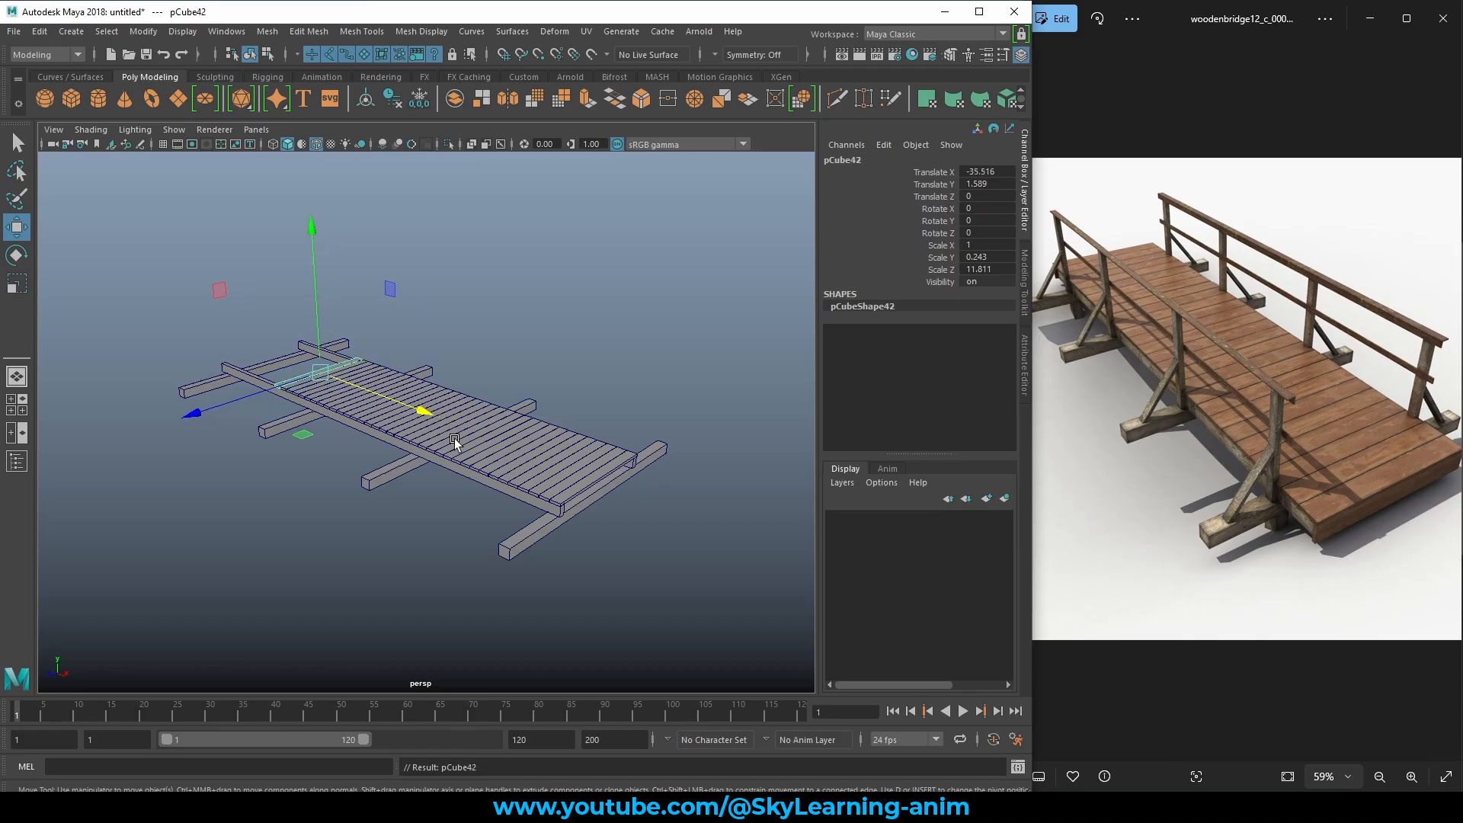
pyautogui.keyDown('alt'); pyautogui.moveTo(323, 463); pyautogui.dragTo(462, 448); pyautogui.keyUp('alt')
pyautogui.keyDown('alt'); pyautogui.moveTo(335, 444); pyautogui.dragTo(537, 431, button='middle'); pyautogui.keyUp('alt')
pyautogui.keyDown('alt'); pyautogui.moveTo(450, 458); pyautogui.dragTo(607, 488, button='right'); pyautogui.keyUp('alt')
pyautogui.keyDown('alt'); pyautogui.moveTo(610, 441); pyautogui.dragTo(587, 447); pyautogui.keyUp('alt')
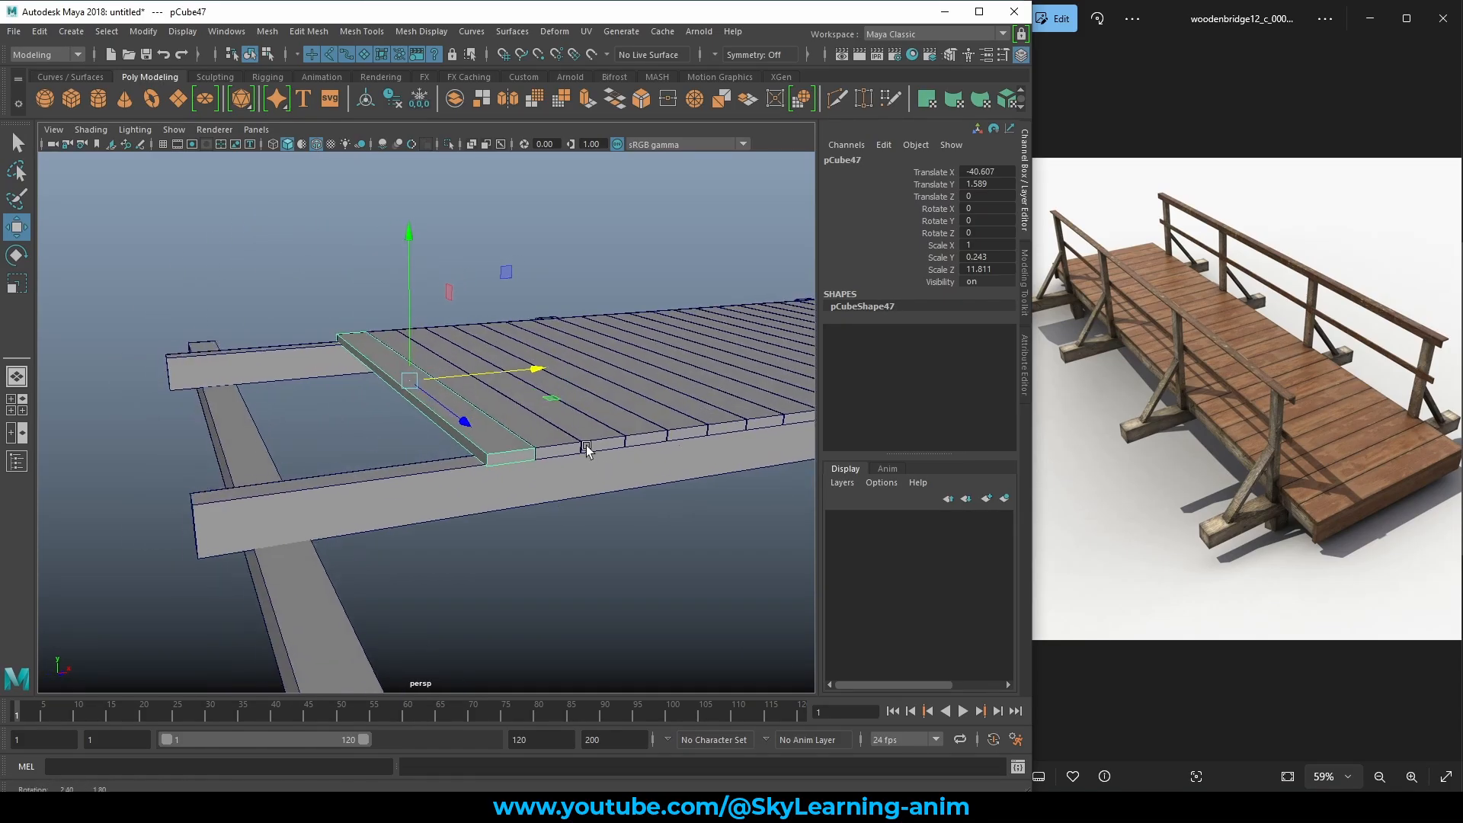
# Continue the planks to the frame's left end, ending at pCube52 at X -45.698, then select the right-end plank.
pyautogui.hotkey('shift', 'd')
pyautogui.hotkey('shift', 'd')
pyautogui.hotkey('shift', 'd')
pyautogui.hotkey('shift', 'd')
pyautogui.hotkey('shift', 'd')
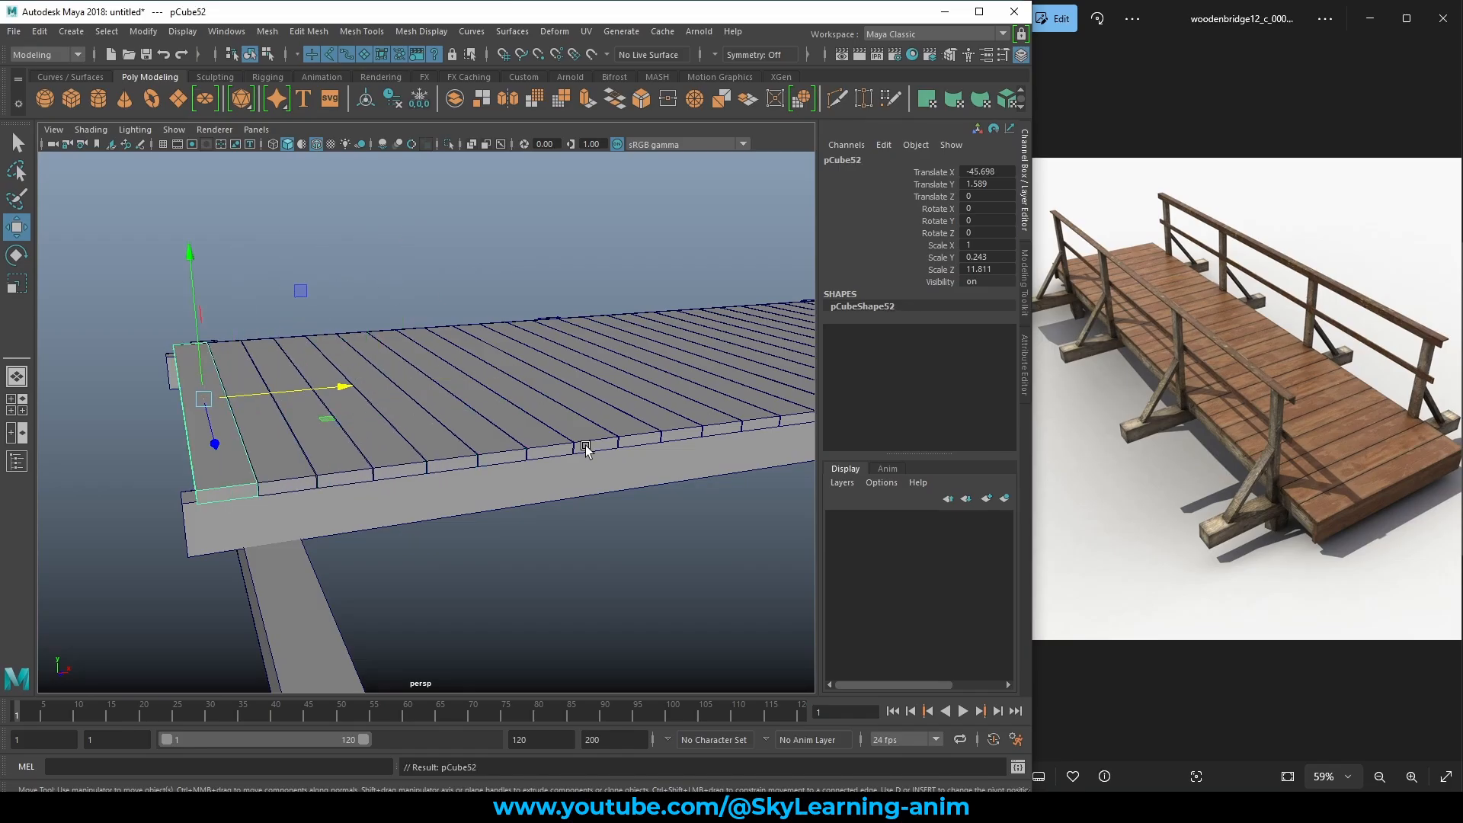
pyautogui.keyDown('alt'); pyautogui.moveTo(534, 436); pyautogui.dragTo(392, 429, button='right'); pyautogui.keyUp('alt')
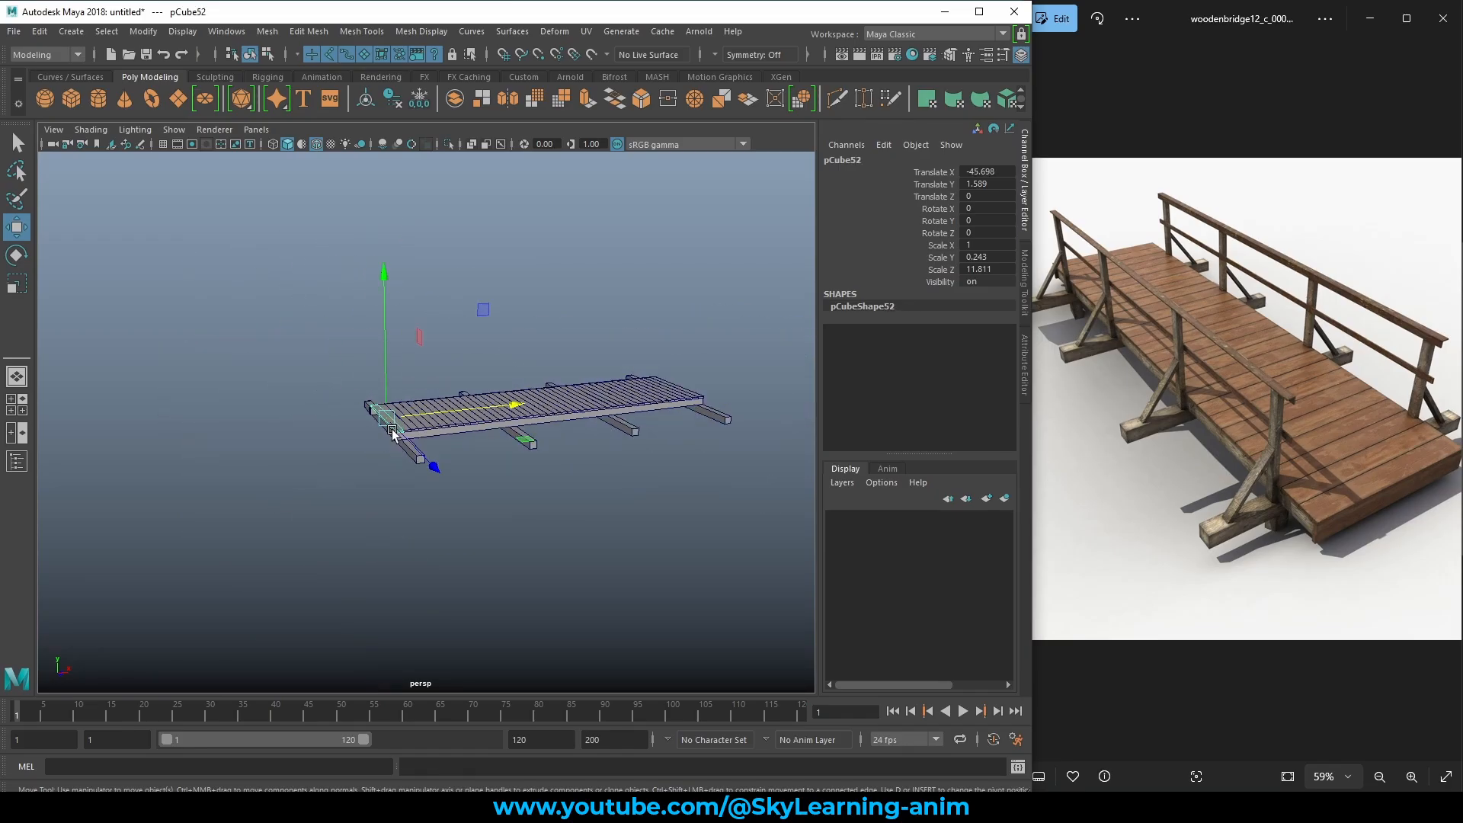
pyautogui.keyDown('alt'); pyautogui.moveTo(636, 416); pyautogui.dragTo(480, 446); pyautogui.keyUp('alt')
pyautogui.keyDown('alt'); pyautogui.moveTo(480, 448); pyautogui.dragTo(452, 359, button='right'); pyautogui.keyUp('alt')
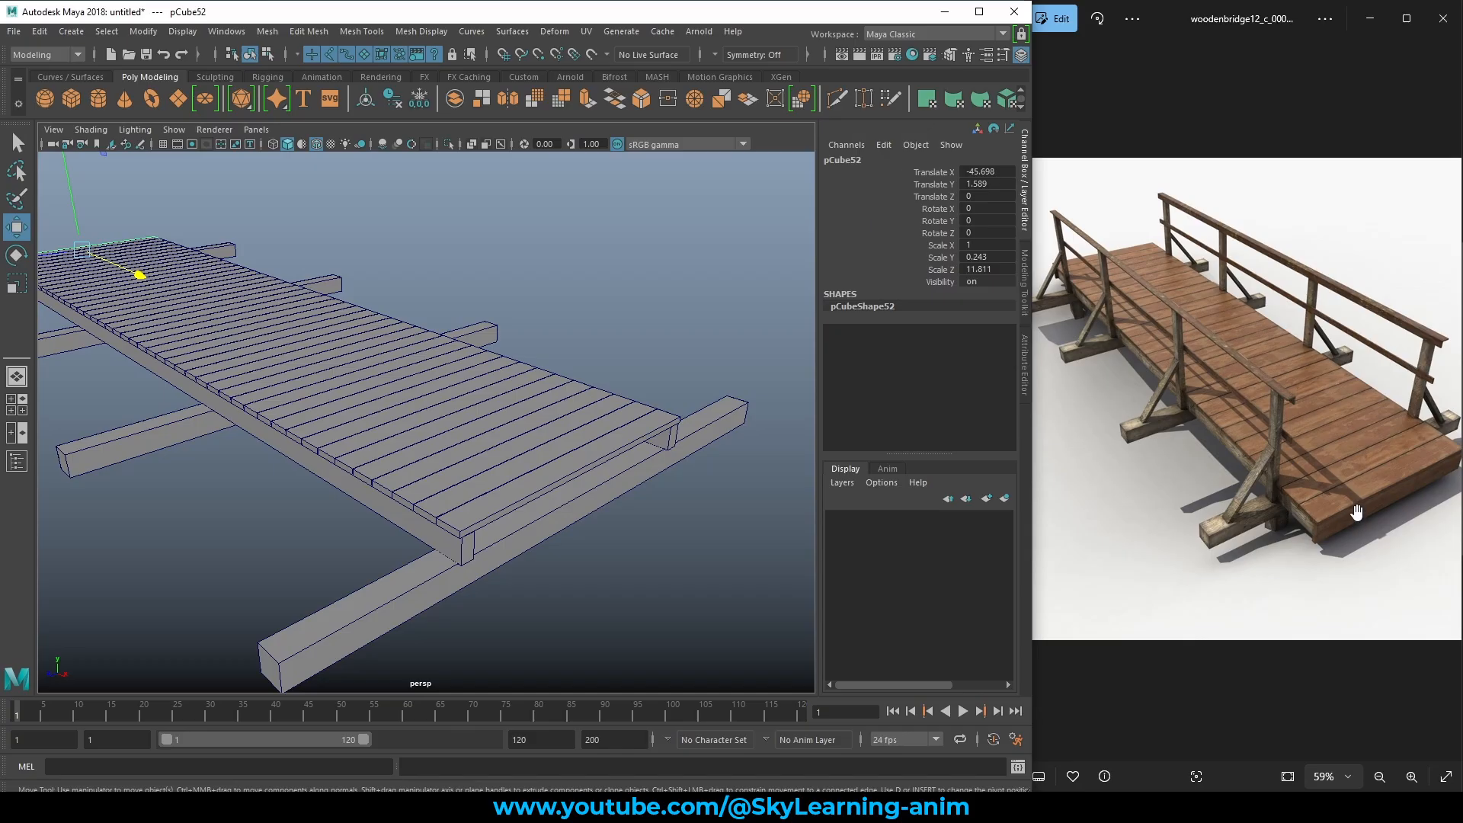
pyautogui.keyDown('alt'); pyautogui.moveTo(343, 538); pyautogui.dragTo(636, 472); pyautogui.keyUp('alt')
pyautogui.keyDown('alt'); pyautogui.moveTo(637, 472); pyautogui.dragTo(526, 470, button='middle'); pyautogui.keyUp('alt')
pyautogui.keyDown('alt'); pyautogui.moveTo(480, 470); pyautogui.dragTo(638, 469, button='right'); pyautogui.keyUp('alt')
pyautogui.keyDown('alt'); pyautogui.moveTo(638, 470); pyautogui.dragTo(564, 458, button='middle'); pyautogui.keyUp('alt')
pyautogui.click(527, 405)
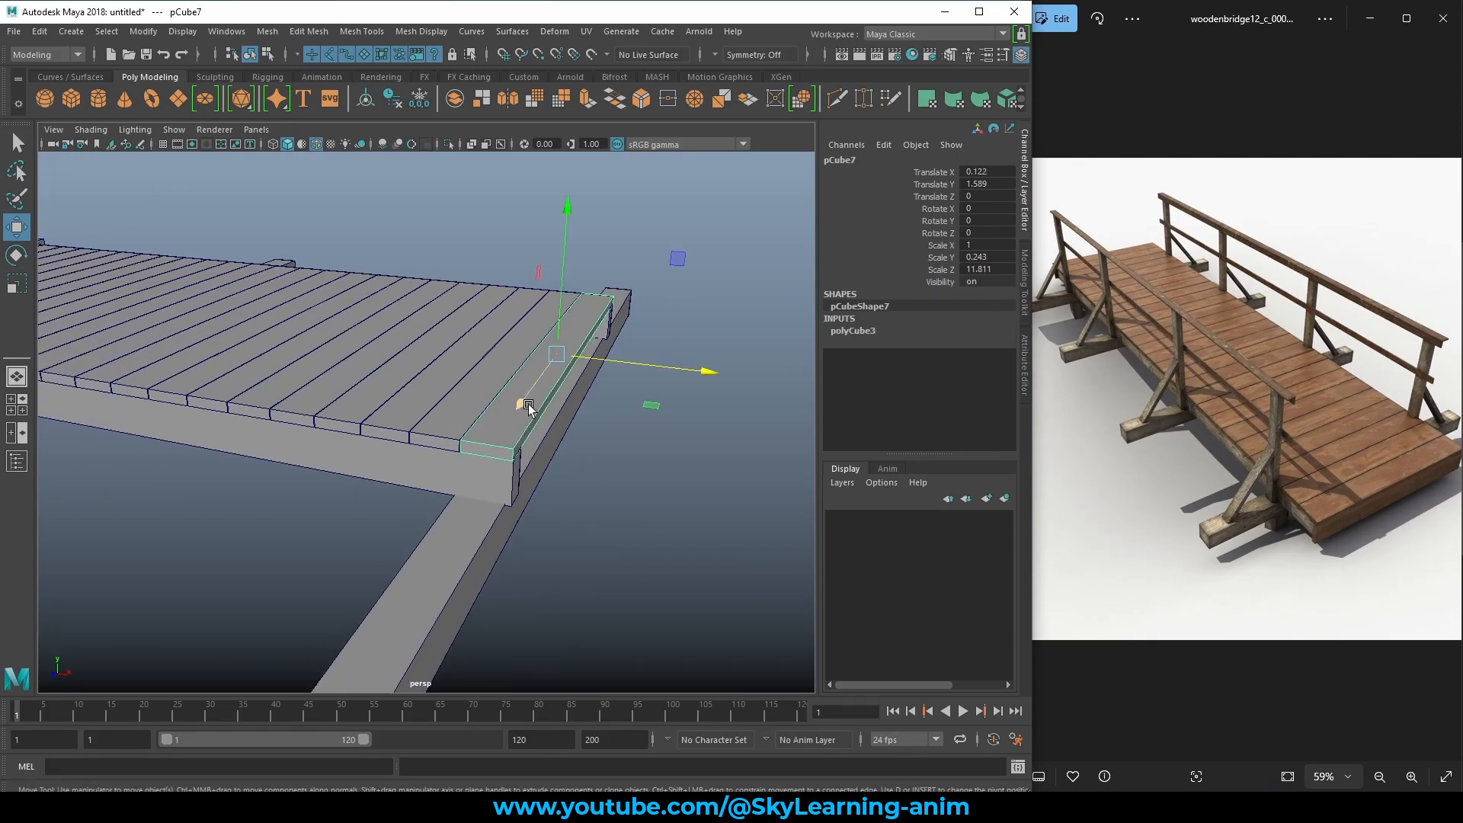
# Duplicate the end plank, rotate it 90° on Z, and lower it against the deck end.
pyautogui.hotkey('ctrl', 'd')
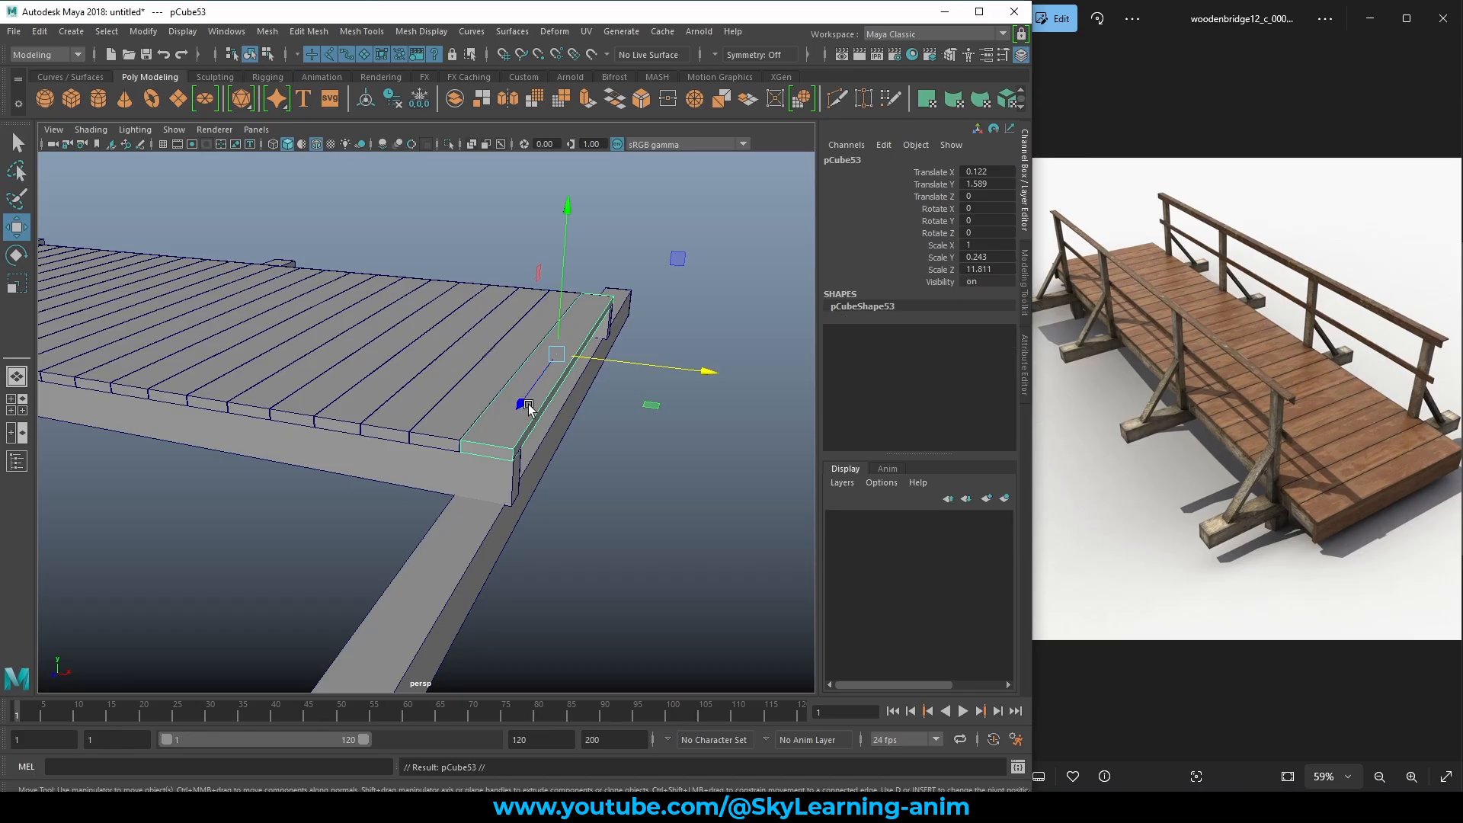
pyautogui.moveTo(624, 379); pyautogui.dragTo(686, 379)
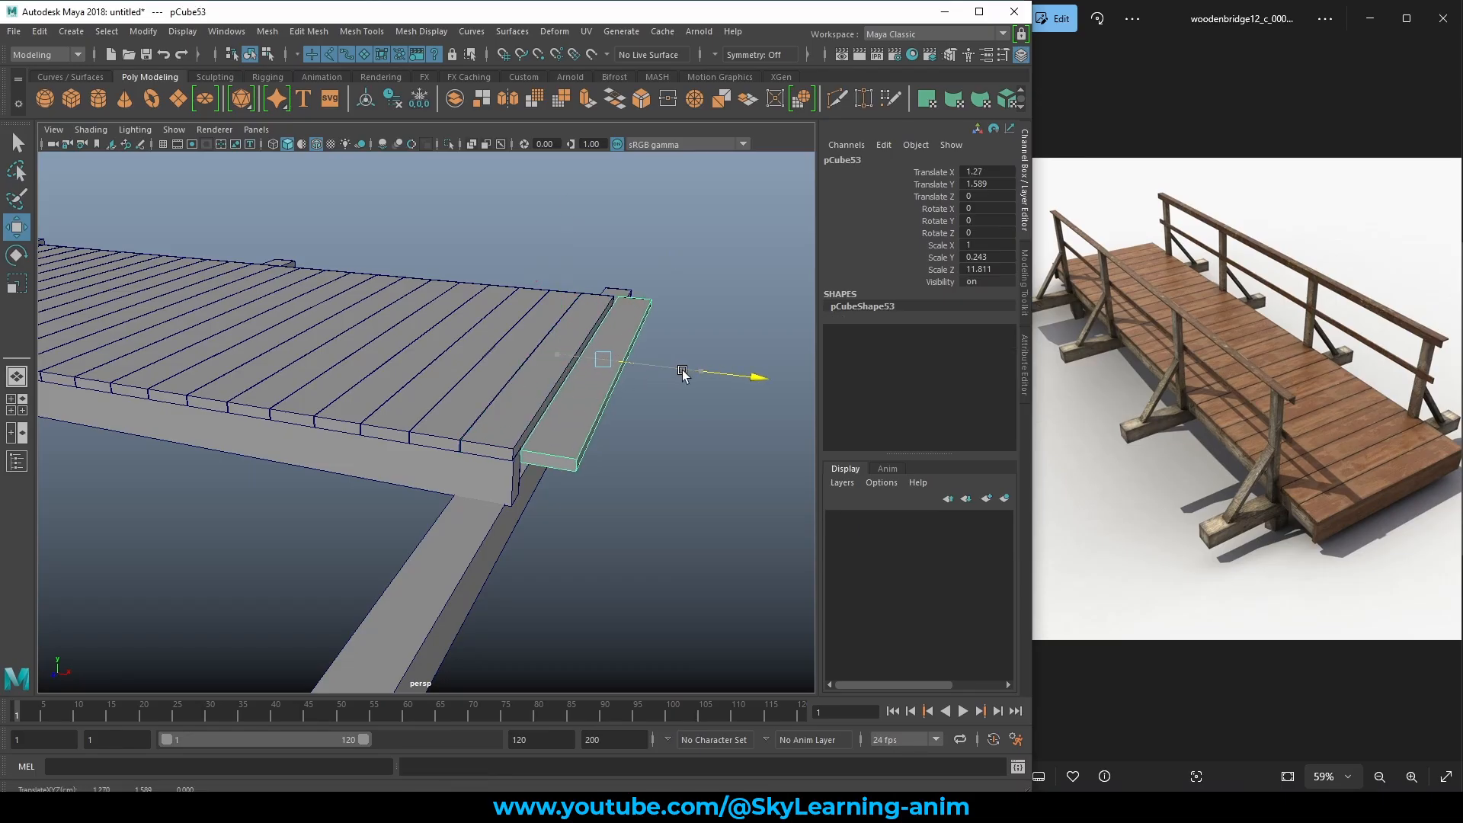
pyautogui.press('e')
pyautogui.moveTo(708, 277); pyautogui.dragTo(716, 396)
pyautogui.click(988, 233)
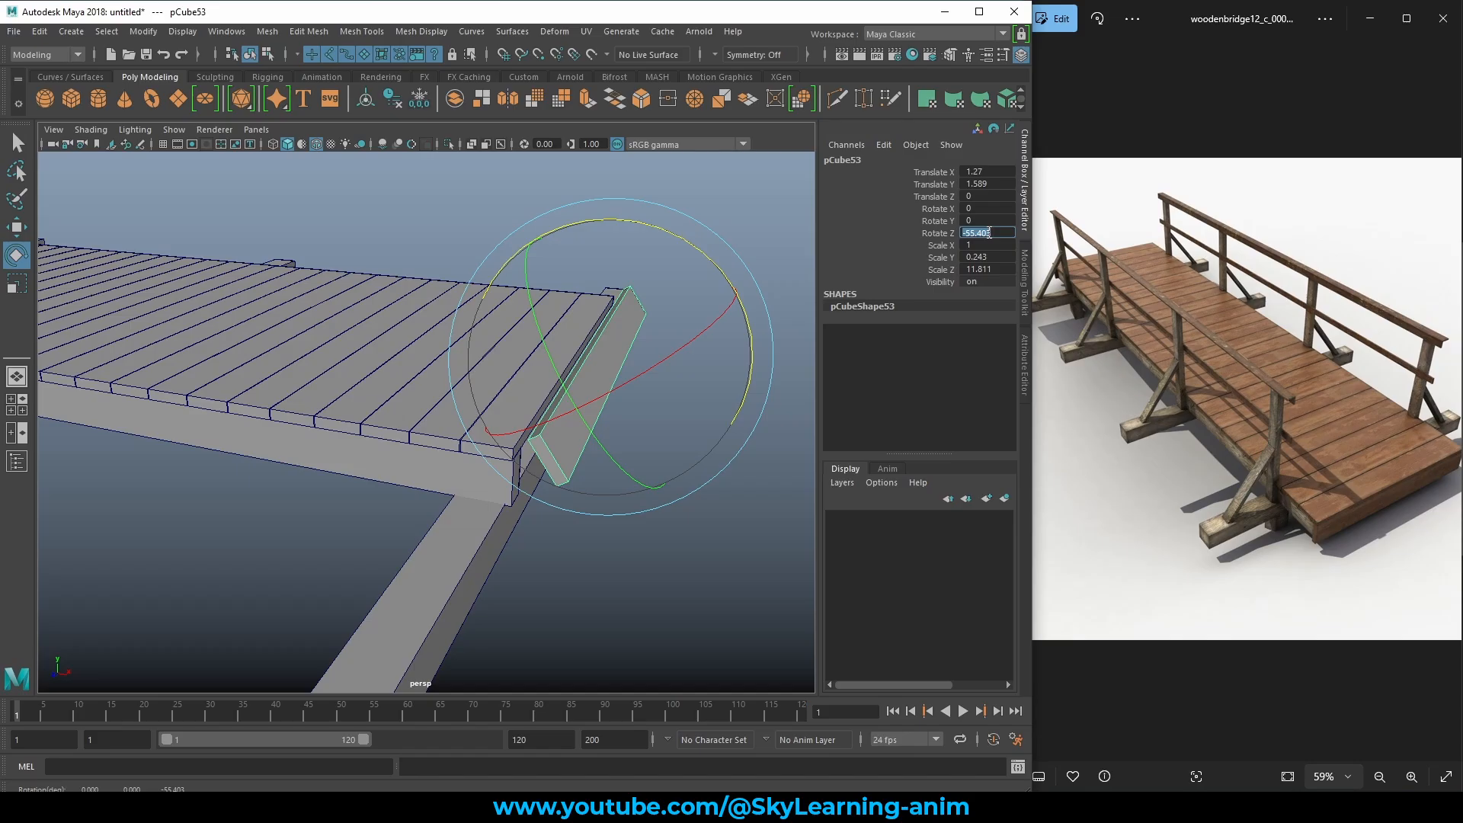
pyautogui.write('90')
pyautogui.press('Return')
pyautogui.keyDown('alt'); pyautogui.moveTo(741, 315); pyautogui.dragTo(712, 382); pyautogui.keyUp('alt')
pyautogui.press('w')
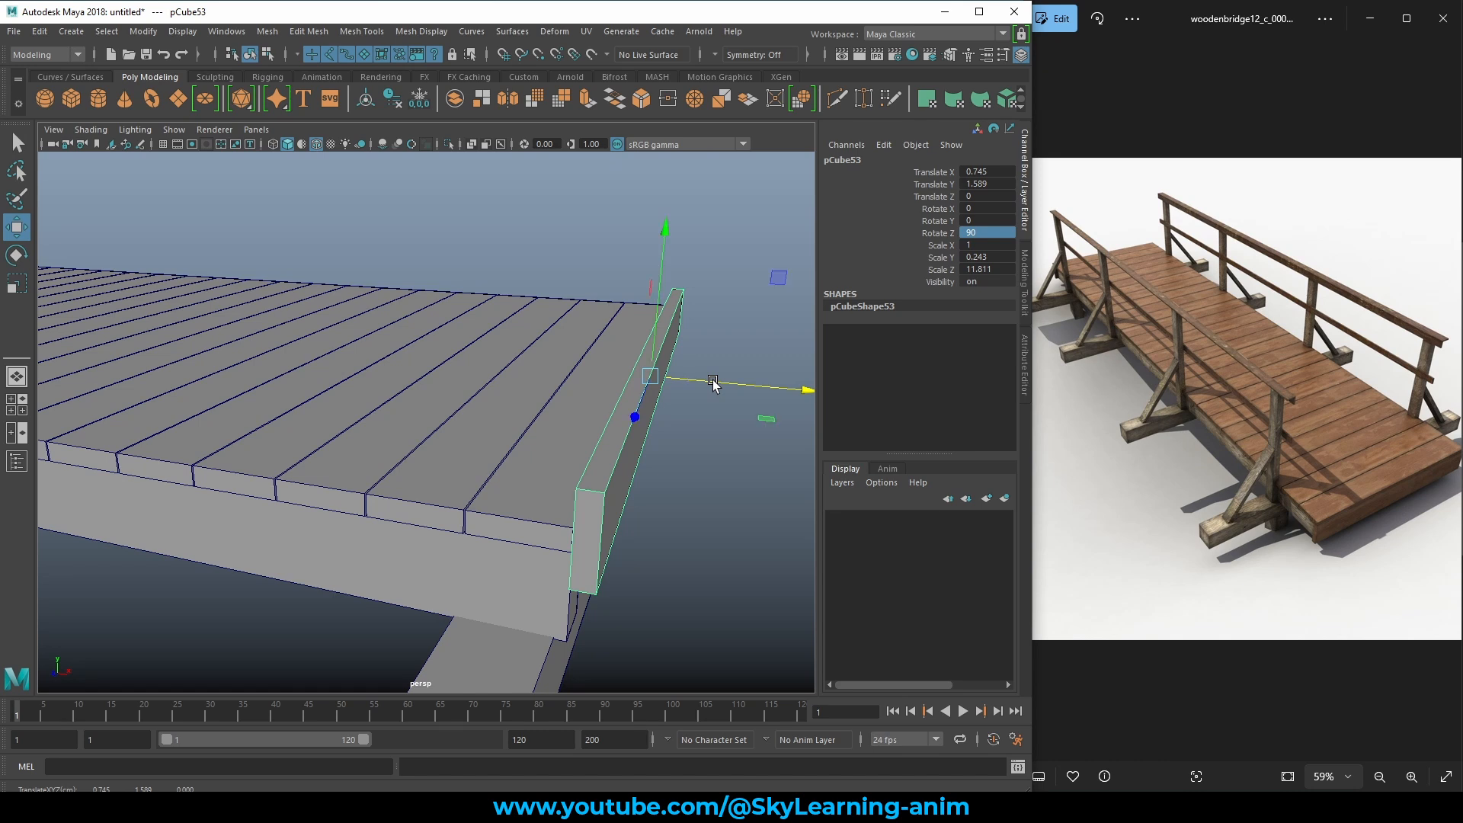
pyautogui.moveTo(660, 276)
pyautogui.mouseDown()
pyautogui.moveTo(649, 314)
pyautogui.moveTo(664, 313)
pyautogui.moveTo(643, 299)
pyautogui.mouseUp()
# Extrude the upright board's bottom face so it extends down below the deck.
pyautogui.keyDown('alt'); pyautogui.moveTo(641, 293); pyautogui.dragTo(648, 302, button='middle'); pyautogui.keyUp('alt')
pyautogui.keyDown('alt'); pyautogui.moveTo(648, 300); pyautogui.dragTo(573, 274); pyautogui.keyUp('alt')
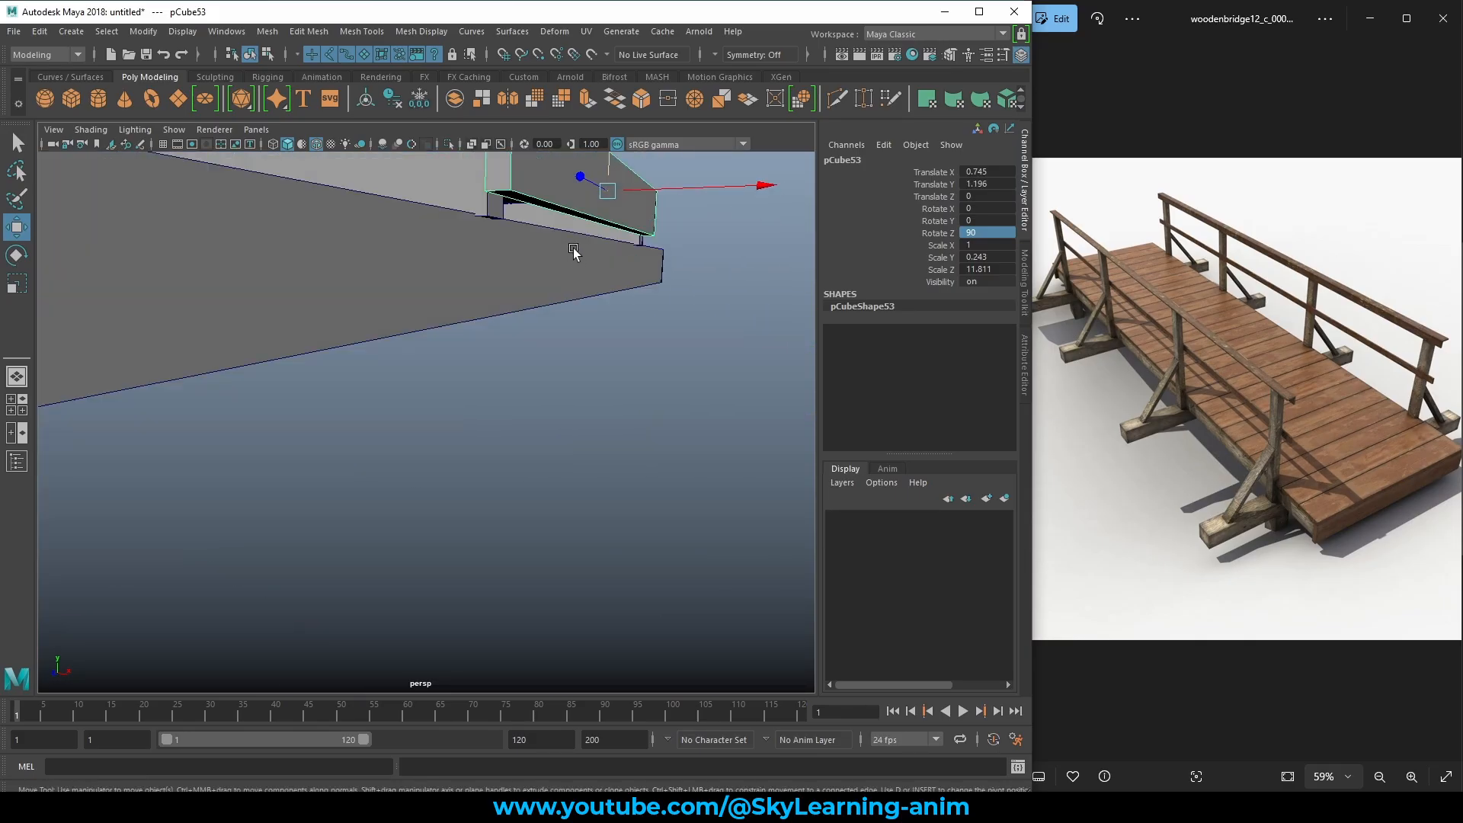
pyautogui.moveTo(528, 162); pyautogui.dragTo(533, 204, button='right')
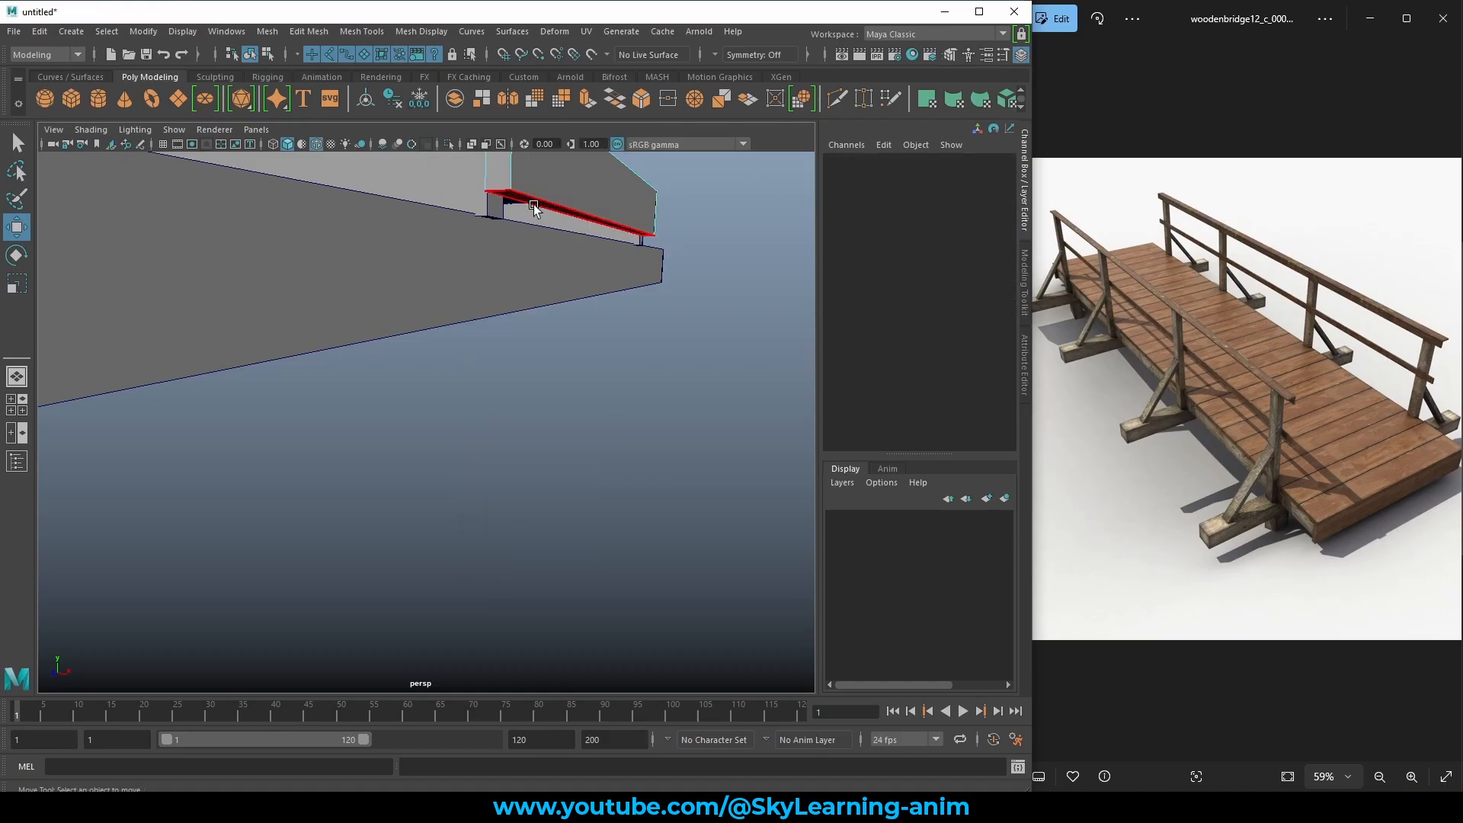
pyautogui.click(593, 181)
pyautogui.moveTo(607, 171); pyautogui.dragTo(609, 188)
pyautogui.scroll(-6, 626, 211)
pyautogui.keyDown('alt'); pyautogui.moveTo(546, 271); pyautogui.dragTo(519, 497); pyautogui.keyUp('alt')
pyautogui.click(660, 317)
pyautogui.scroll(-5, 532, 357)
# Duplicate the upright end board and snug the copy against the deck's left end.
pyautogui.click(436, 427)
pyautogui.hotkey('ctrl', 'd')
pyautogui.moveTo(601, 424); pyautogui.dragTo(366, 434)
pyautogui.keyDown('alt'); pyautogui.moveTo(355, 448); pyautogui.dragTo(566, 442, button='middle'); pyautogui.keyUp('alt')
pyautogui.keyDown('alt'); pyautogui.moveTo(263, 423); pyautogui.dragTo(354, 438); pyautogui.keyUp('alt')
pyautogui.keyDown('alt'); pyautogui.moveTo(354, 442); pyautogui.dragTo(564, 488, button='right'); pyautogui.keyUp('alt')
pyautogui.keyDown('alt'); pyautogui.moveTo(625, 488); pyautogui.dragTo(440, 451, button='middle'); pyautogui.keyUp('alt')
pyautogui.keyDown('alt'); pyautogui.moveTo(440, 451); pyautogui.dragTo(496, 436, button='right'); pyautogui.keyUp('alt')
pyautogui.keyDown('shift'); pyautogui.moveTo(496, 436); pyautogui.dragTo(168, 455, button='middle'); pyautogui.keyUp('shift')
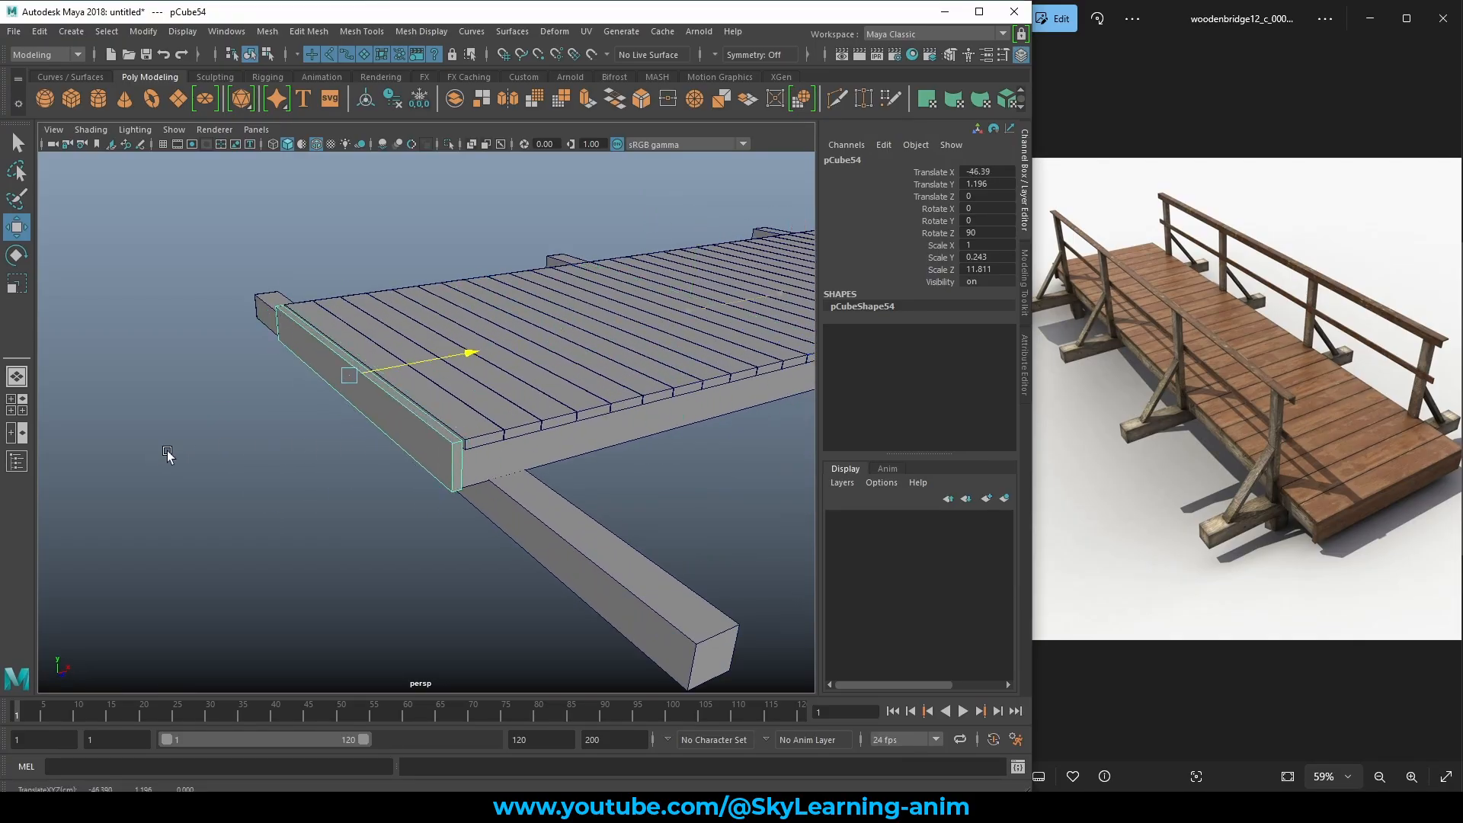
pyautogui.keyDown('alt'); pyautogui.moveTo(167, 454); pyautogui.dragTo(141, 438); pyautogui.keyUp('alt')
pyautogui.keyDown('alt'); pyautogui.moveTo(140, 438); pyautogui.dragTo(248, 461, button='right'); pyautogui.keyUp('alt')
pyautogui.keyDown('alt'); pyautogui.moveTo(249, 461); pyautogui.dragTo(330, 460, button='middle'); pyautogui.keyUp('alt')
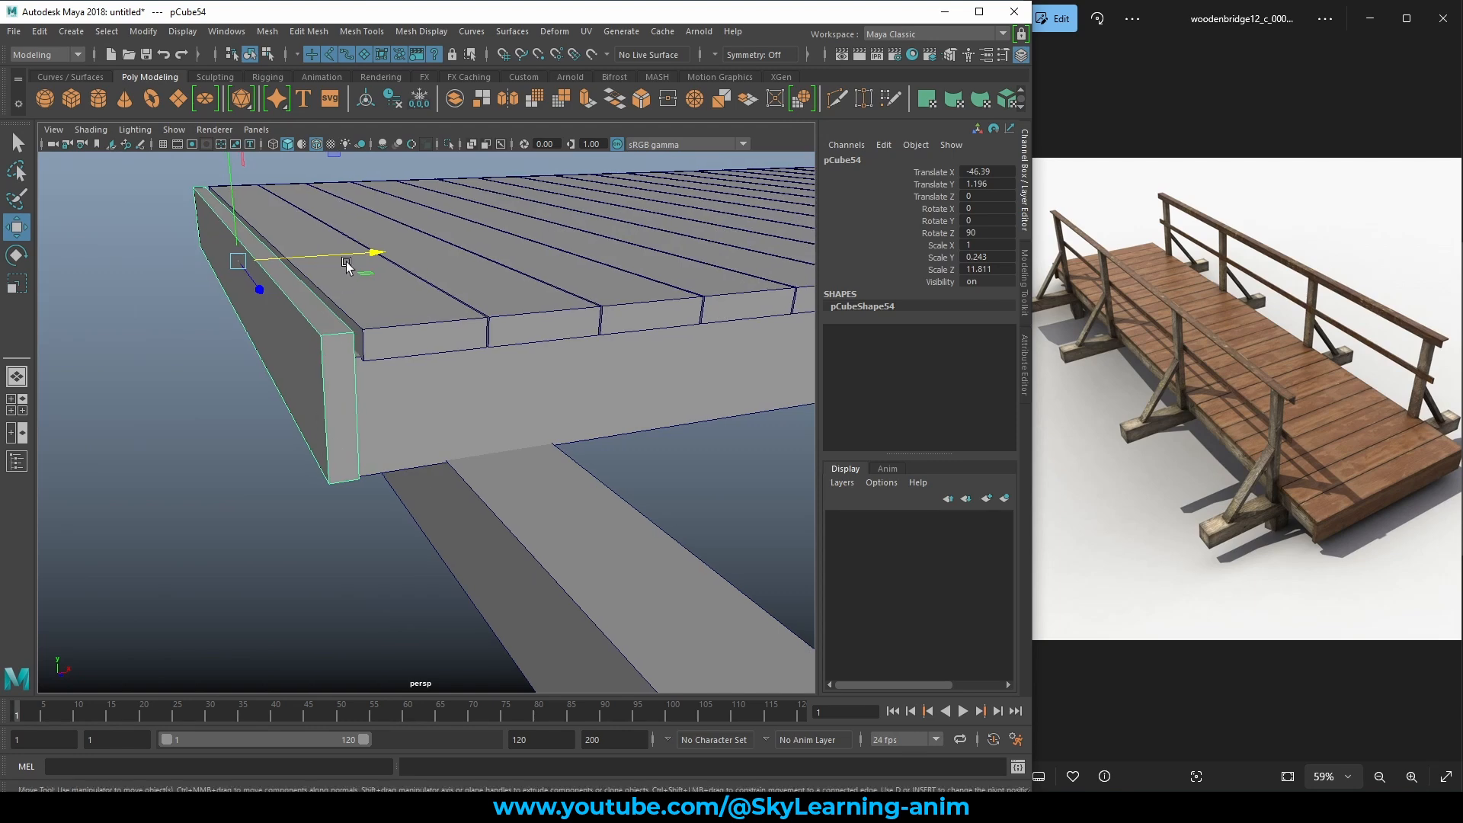
pyautogui.moveTo(339, 258); pyautogui.dragTo(343, 258)
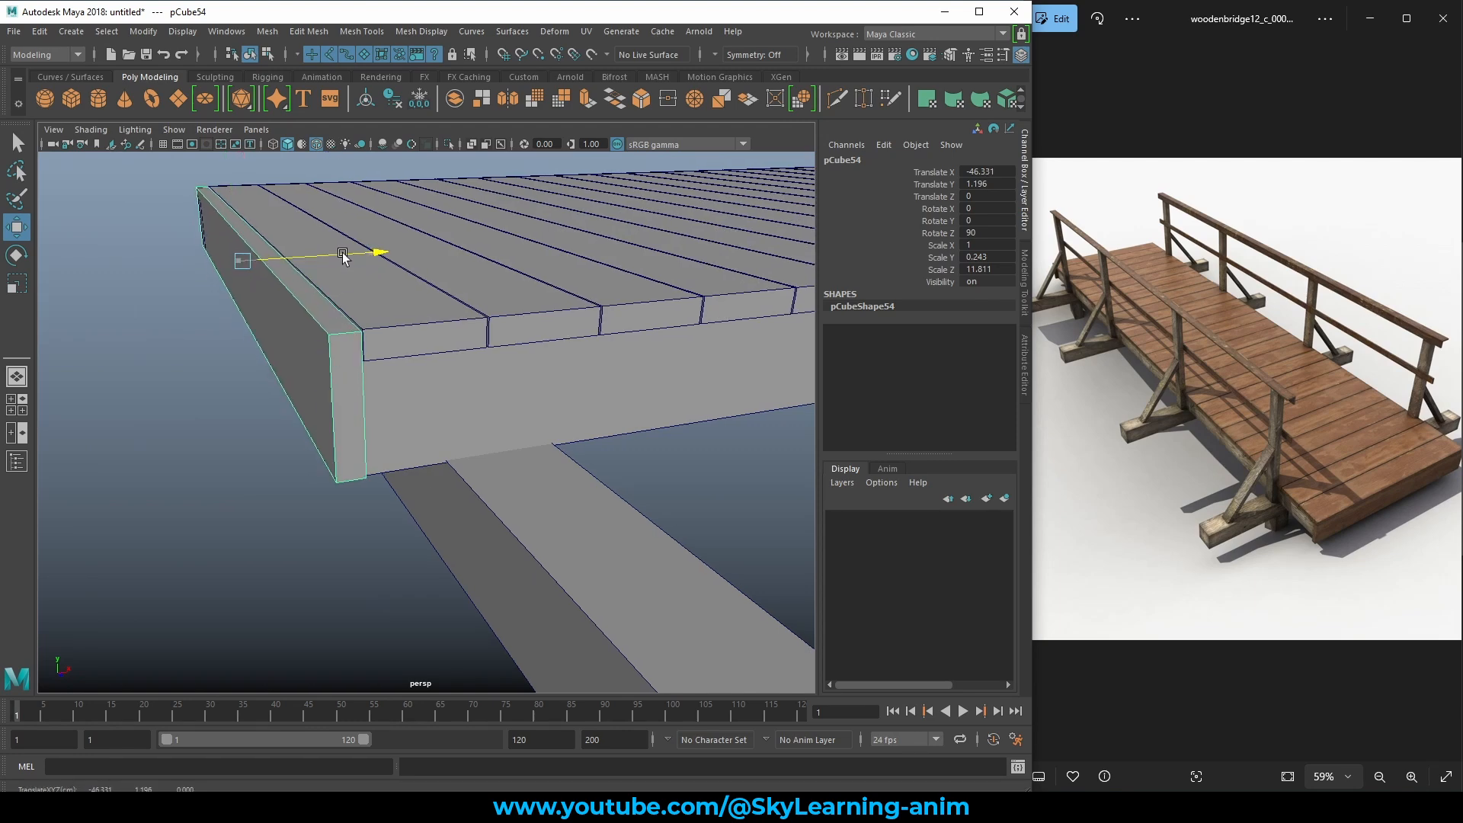
# Deselect the end board and orbit around to review the whole bridge from the right.
pyautogui.click(150, 324)
pyautogui.keyDown('alt'); pyautogui.moveTo(358, 335); pyautogui.dragTo(258, 330, button='right'); pyautogui.keyUp('alt')
pyautogui.keyDown('alt'); pyautogui.moveTo(472, 365); pyautogui.dragTo(336, 358); pyautogui.keyUp('alt')
pyautogui.keyDown('alt'); pyautogui.moveTo(519, 378); pyautogui.dragTo(427, 369, button='right'); pyautogui.keyUp('alt')
pyautogui.keyDown('alt'); pyautogui.moveTo(496, 381); pyautogui.dragTo(452, 398); pyautogui.keyUp('alt')
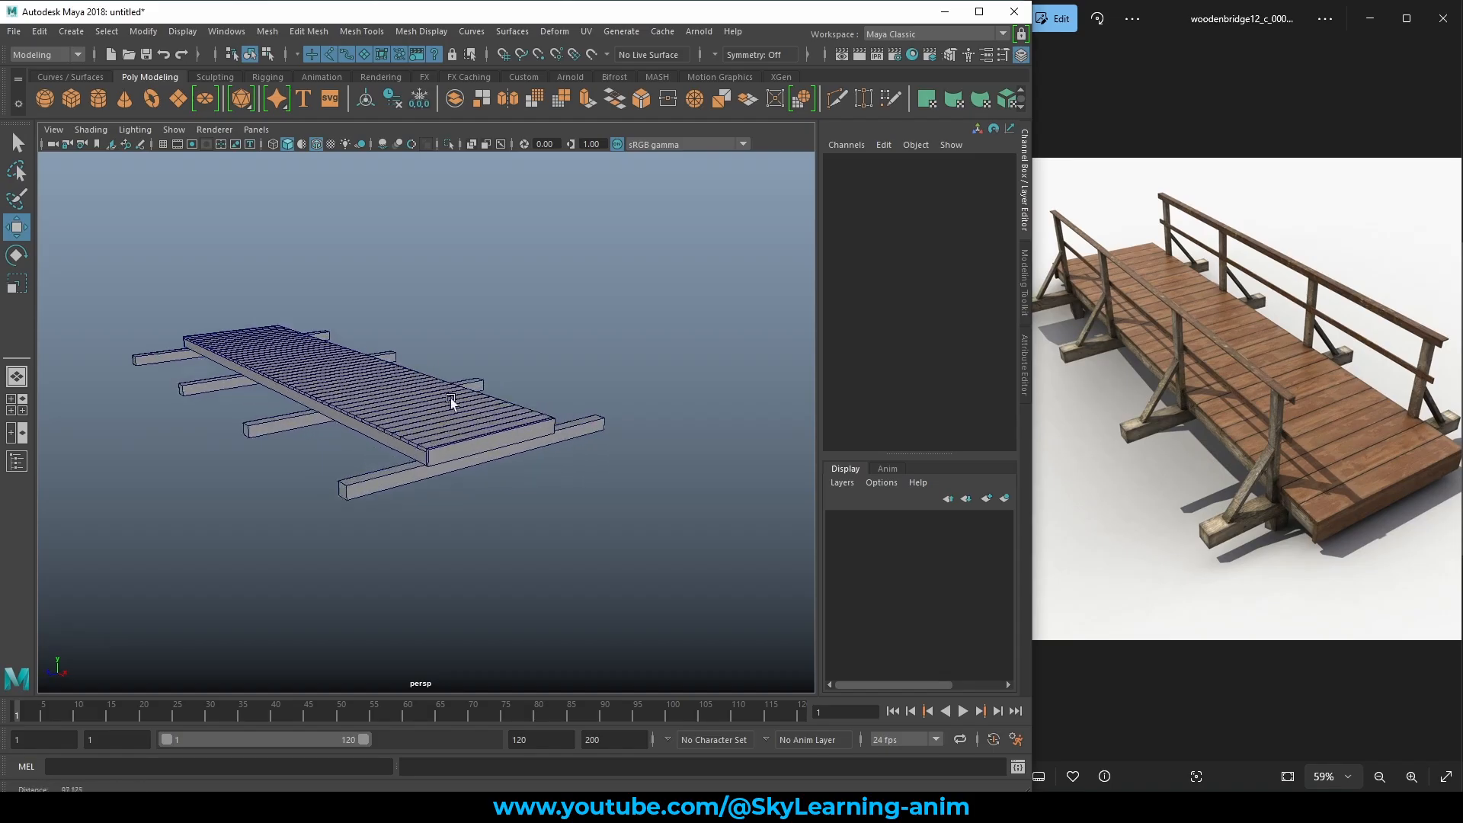
pyautogui.keyDown('alt'); pyautogui.moveTo(451, 398); pyautogui.dragTo(477, 411, button='right'); pyautogui.keyUp('alt')
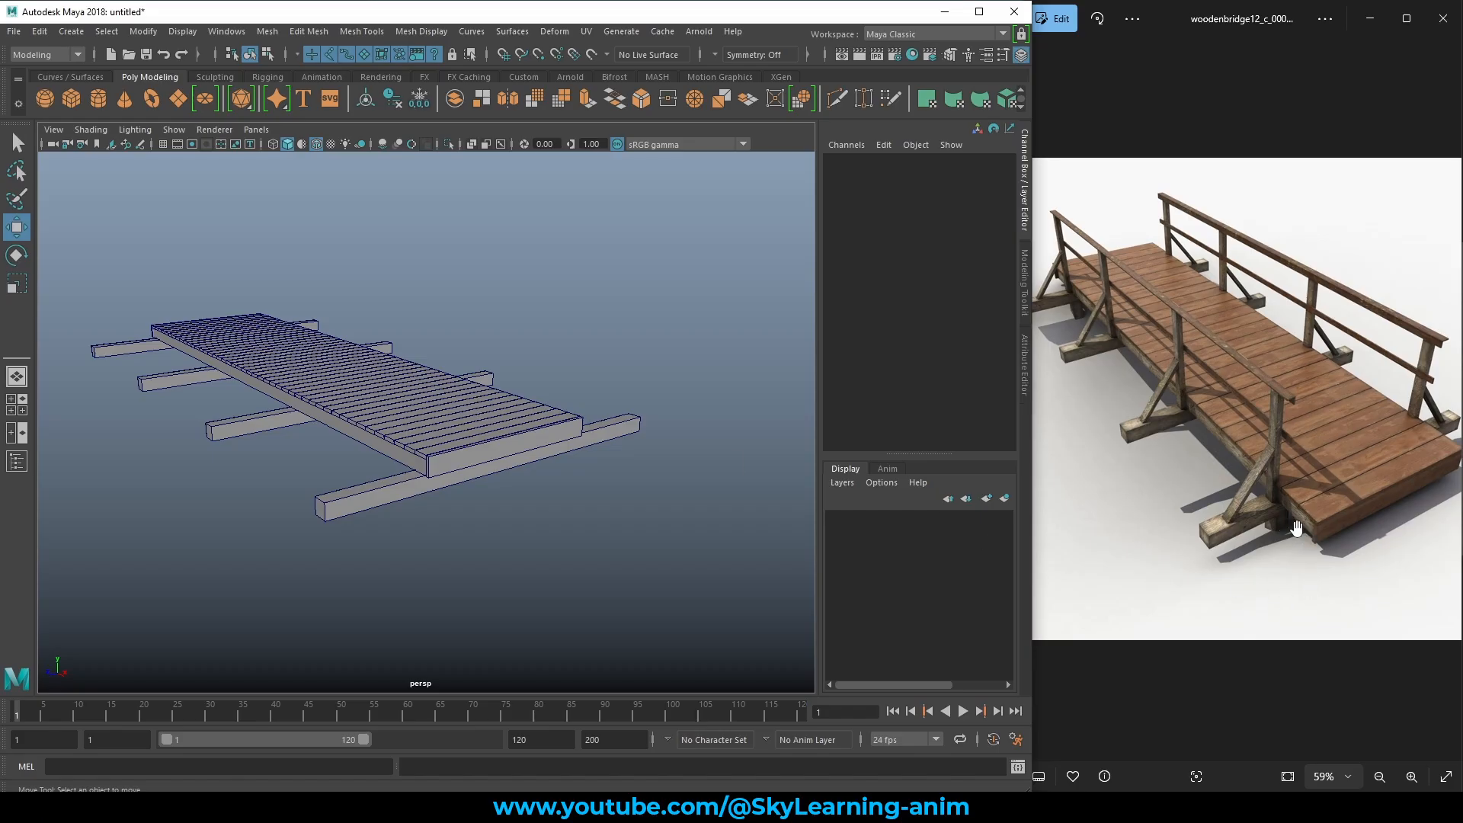
# Select the near-end crossbeam, then the third crossbeam, and slide it slightly along the bridge.
pyautogui.keyDown('alt'); pyautogui.moveTo(526, 468); pyautogui.dragTo(621, 465); pyautogui.keyUp('alt')
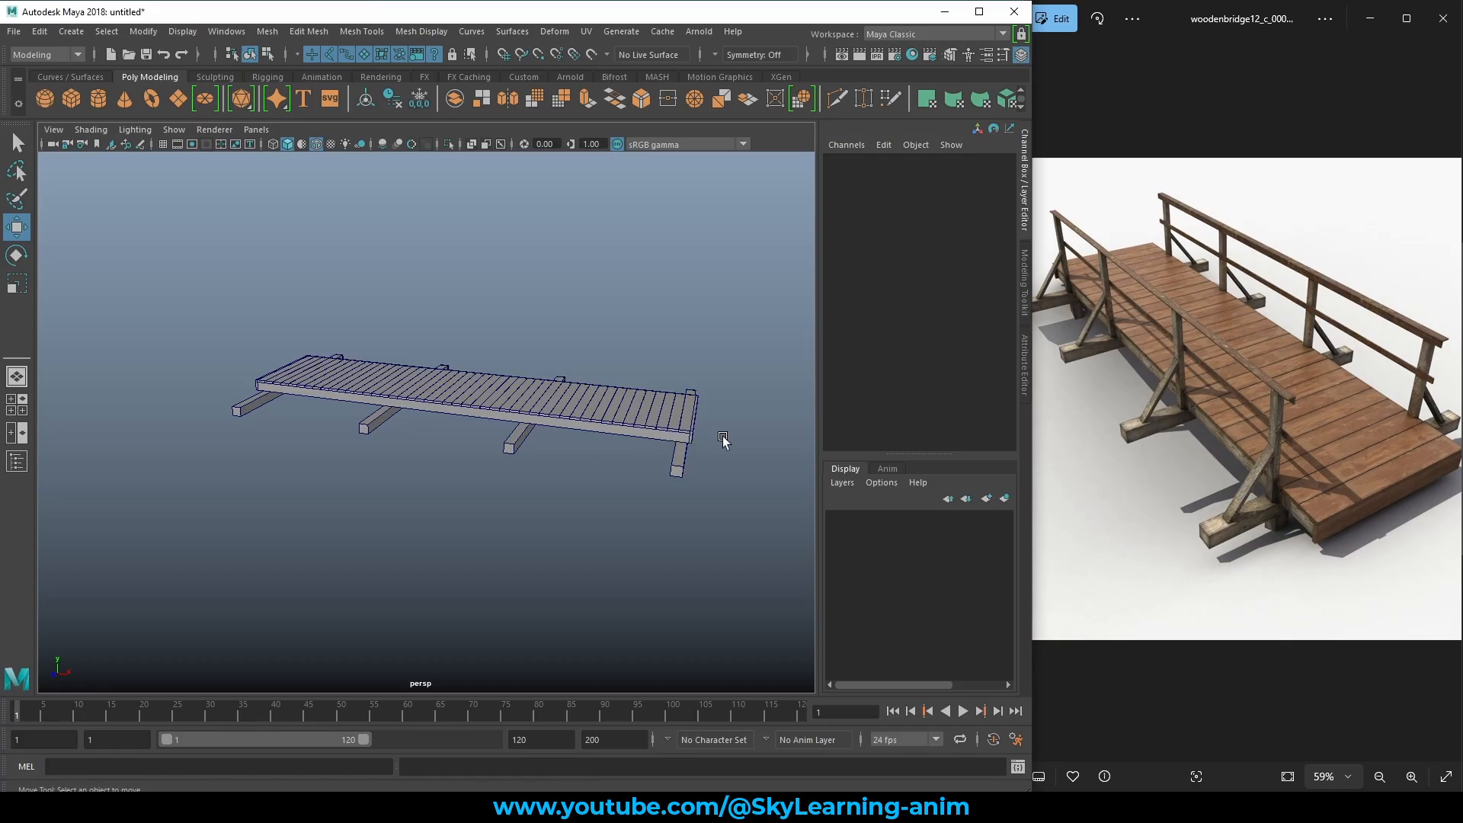
pyautogui.keyDown('alt'); pyautogui.moveTo(722, 438); pyautogui.dragTo(642, 442, button='middle'); pyautogui.keyUp('alt')
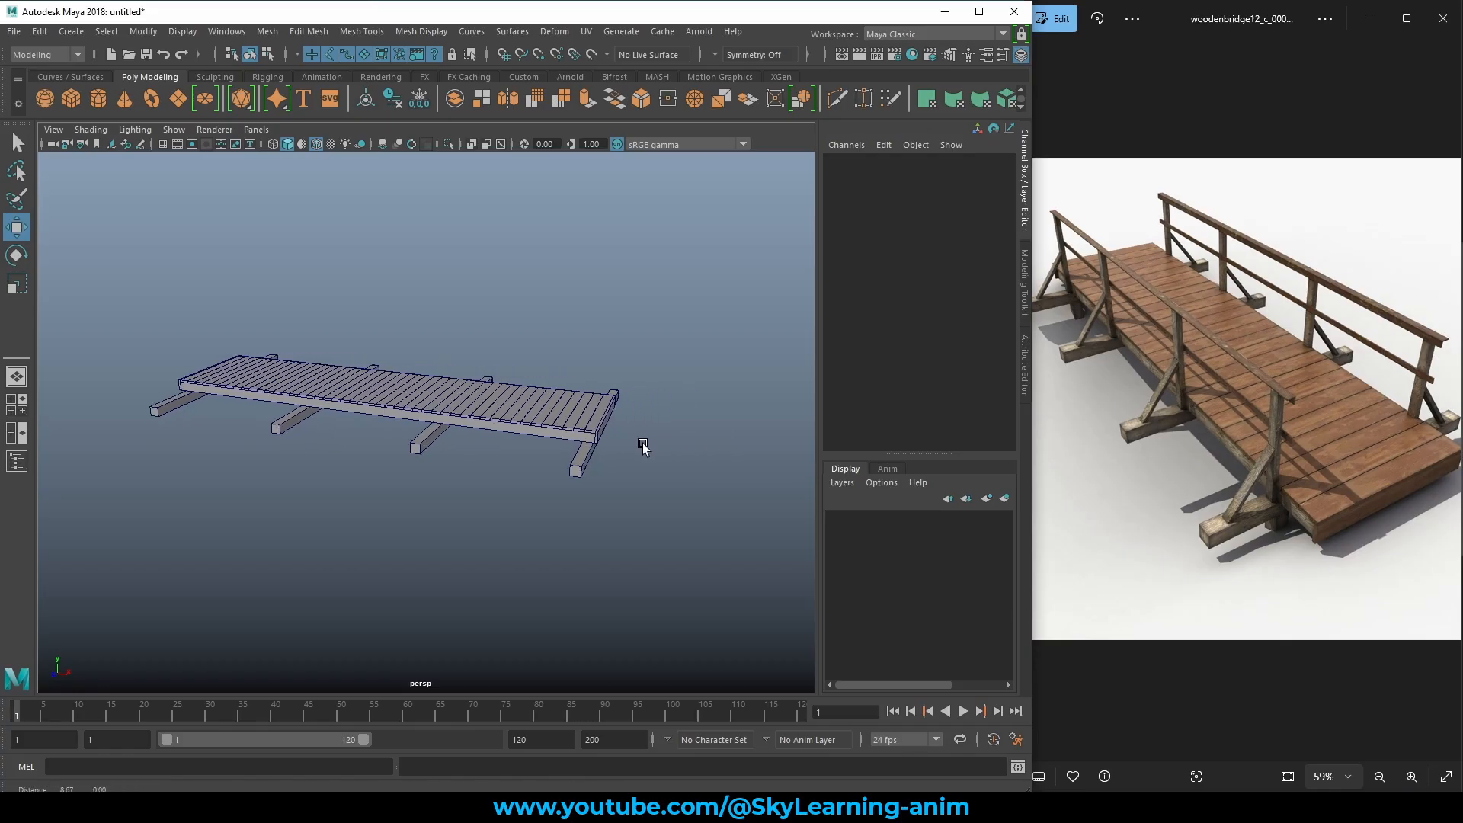
pyautogui.keyDown('alt'); pyautogui.moveTo(643, 442); pyautogui.dragTo(724, 471, button='right'); pyautogui.keyUp('alt')
pyautogui.keyDown('alt'); pyautogui.moveTo(724, 471); pyautogui.dragTo(692, 468, button='middle'); pyautogui.keyUp('alt')
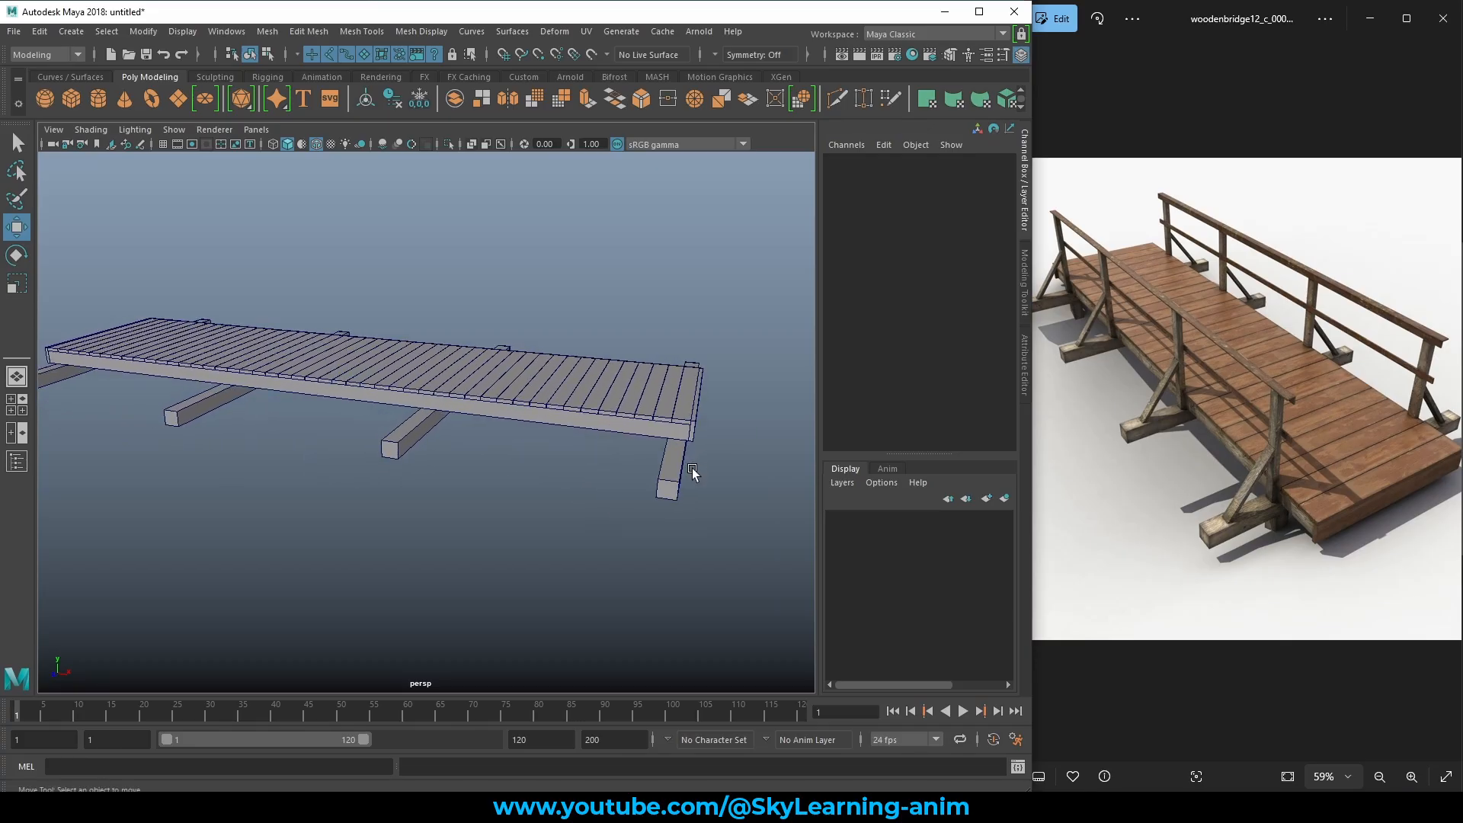
pyautogui.moveTo(609, 479); pyautogui.dragTo(699, 425)
pyautogui.keyDown('alt'); pyautogui.moveTo(583, 433); pyautogui.dragTo(545, 448); pyautogui.keyUp('alt')
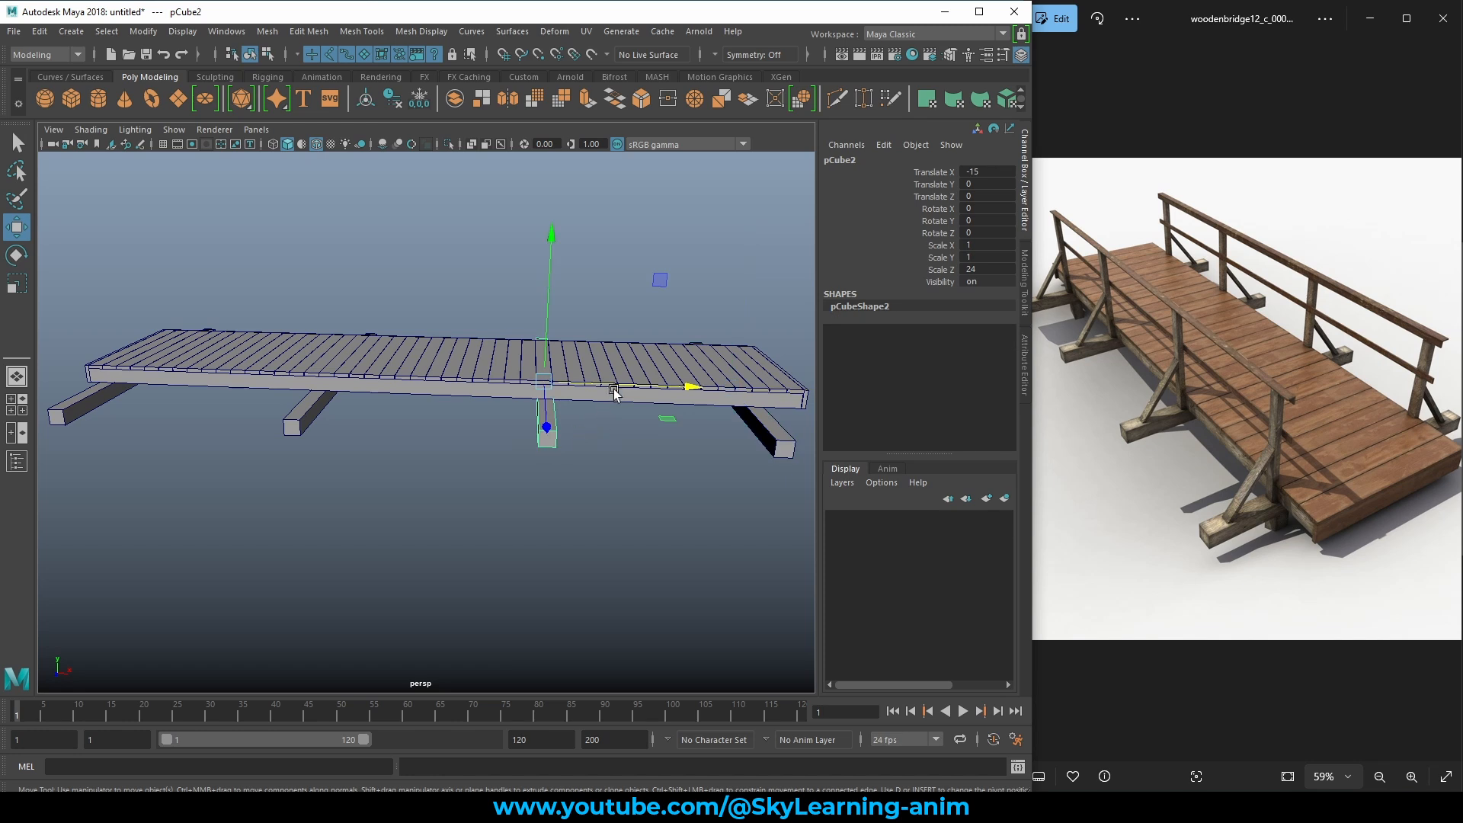
pyautogui.moveTo(614, 391); pyautogui.dragTo(601, 381)
# Check the leftmost and middle crossbeams under the deck, then clear the selection.
pyautogui.keyDown('alt'); pyautogui.moveTo(248, 418); pyautogui.dragTo(384, 425, button='middle'); pyautogui.keyUp('alt')
pyautogui.moveTo(362, 457); pyautogui.dragTo(270, 452)
pyautogui.keyDown('alt'); pyautogui.moveTo(360, 442); pyautogui.dragTo(425, 399); pyautogui.keyUp('alt')
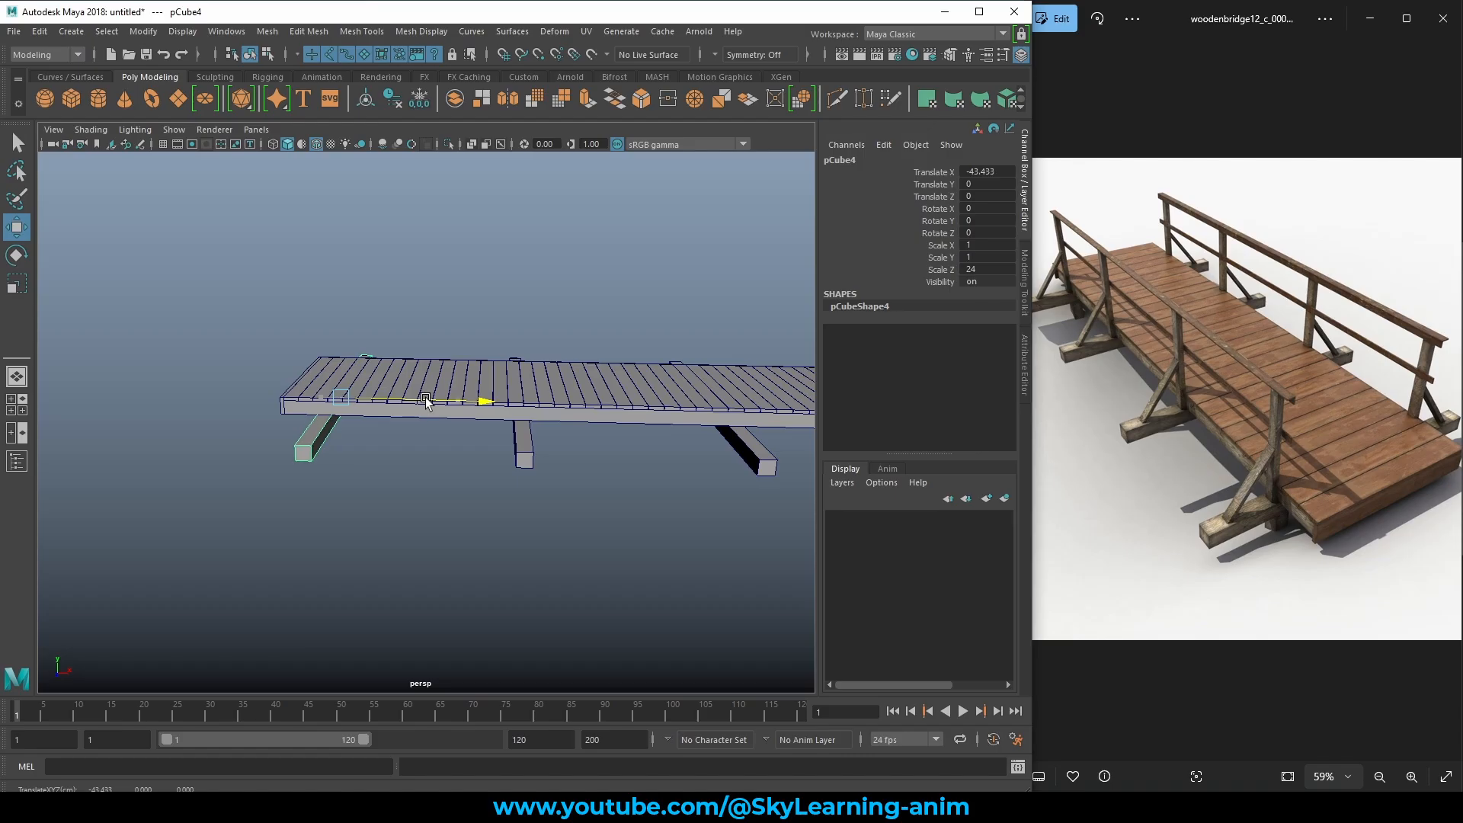
pyautogui.click(528, 456)
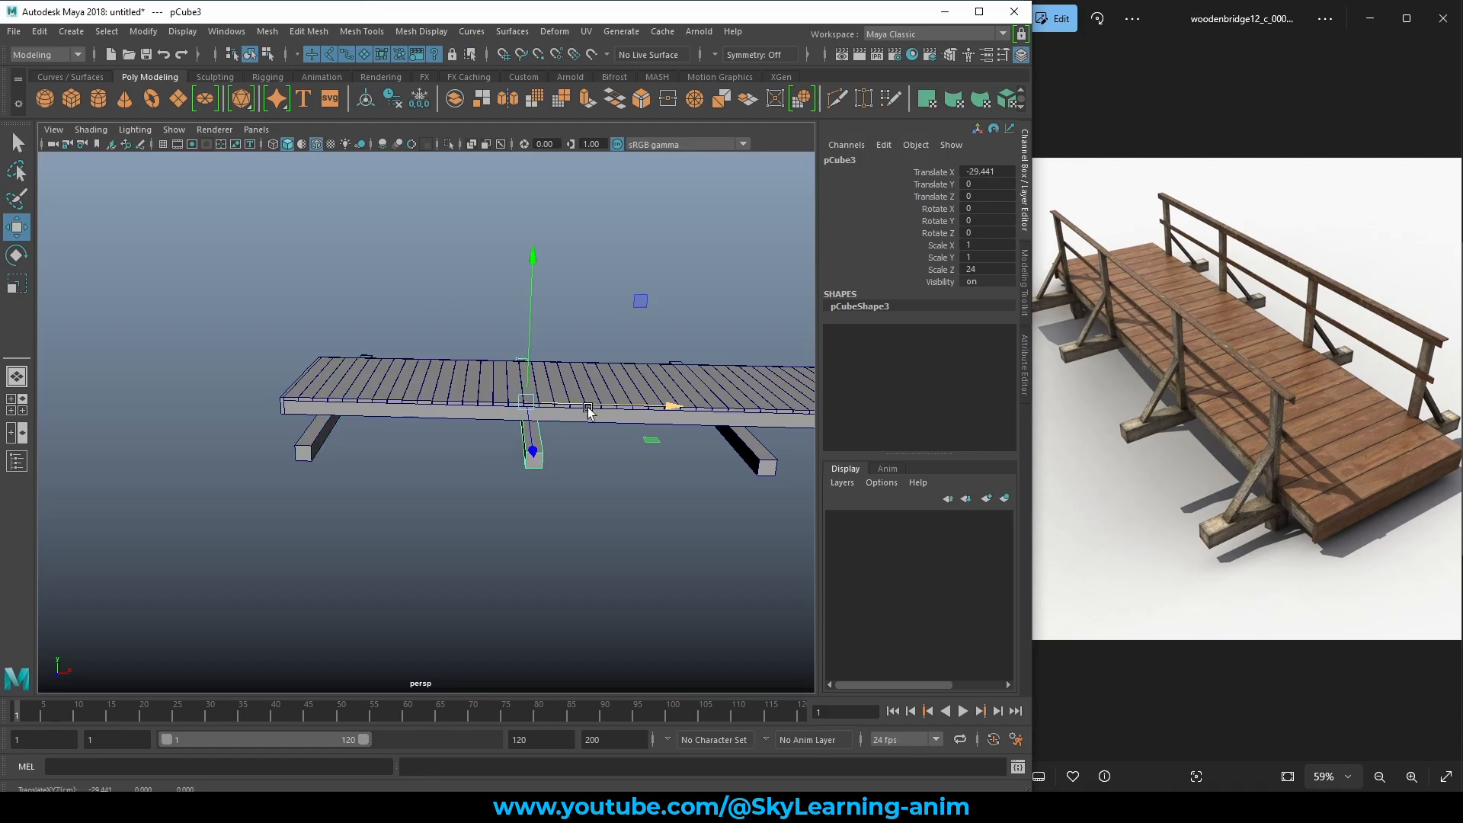
pyautogui.scroll(-5, 598, 334)
pyautogui.click(600, 333)
pyautogui.keyDown('alt'); pyautogui.moveTo(600, 334); pyautogui.dragTo(621, 425); pyautogui.keyUp('alt')
pyautogui.scroll(3, 615, 413)
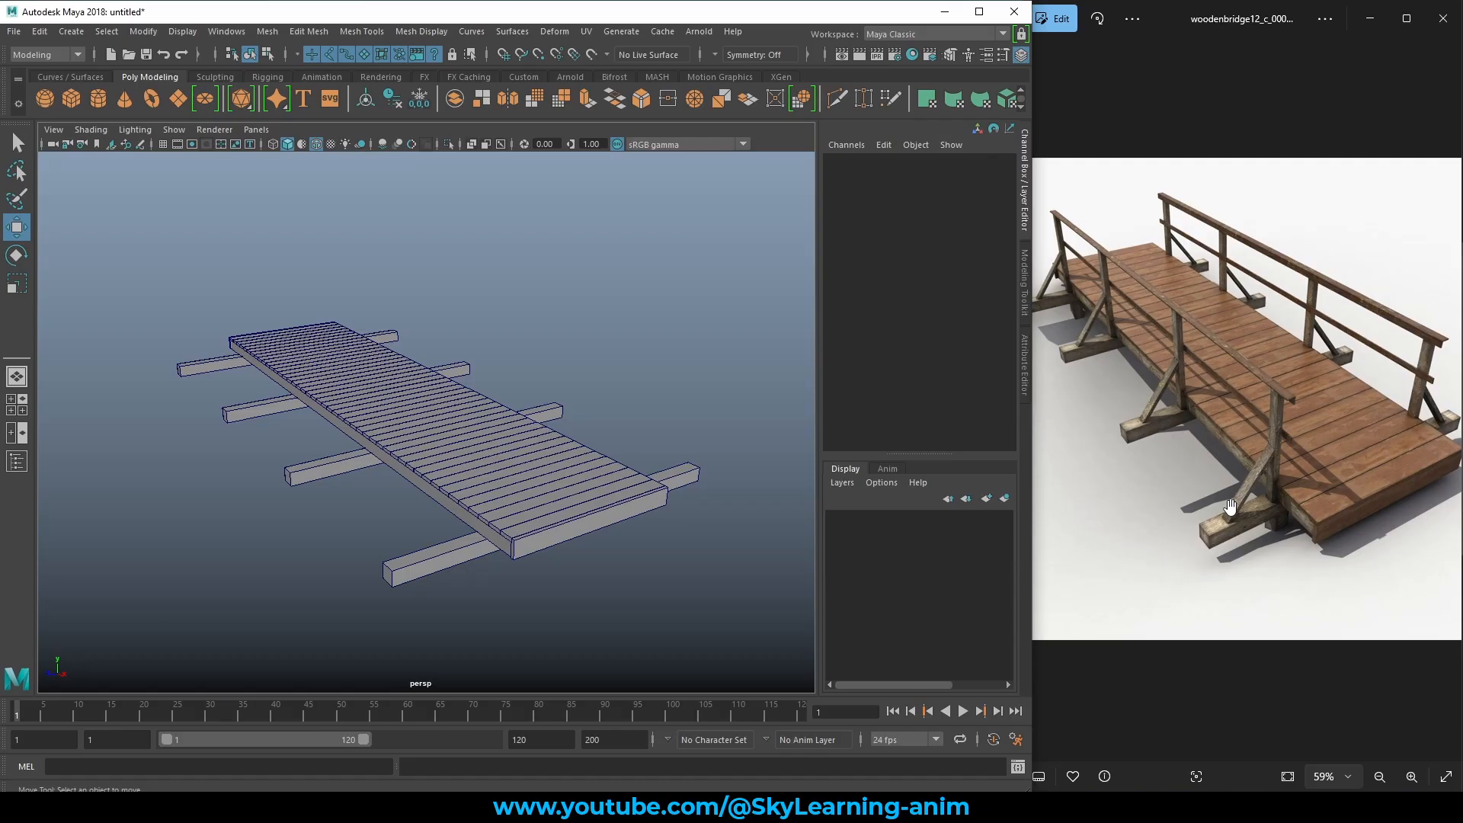
# Create a new polygon cube and move it onto the front crossbeam at the deck's end.
pyautogui.click(71, 99)
pyautogui.keyDown('alt'); pyautogui.moveTo(778, 497); pyautogui.dragTo(728, 474); pyautogui.keyUp('alt')
pyautogui.scroll(4, 627, 501)
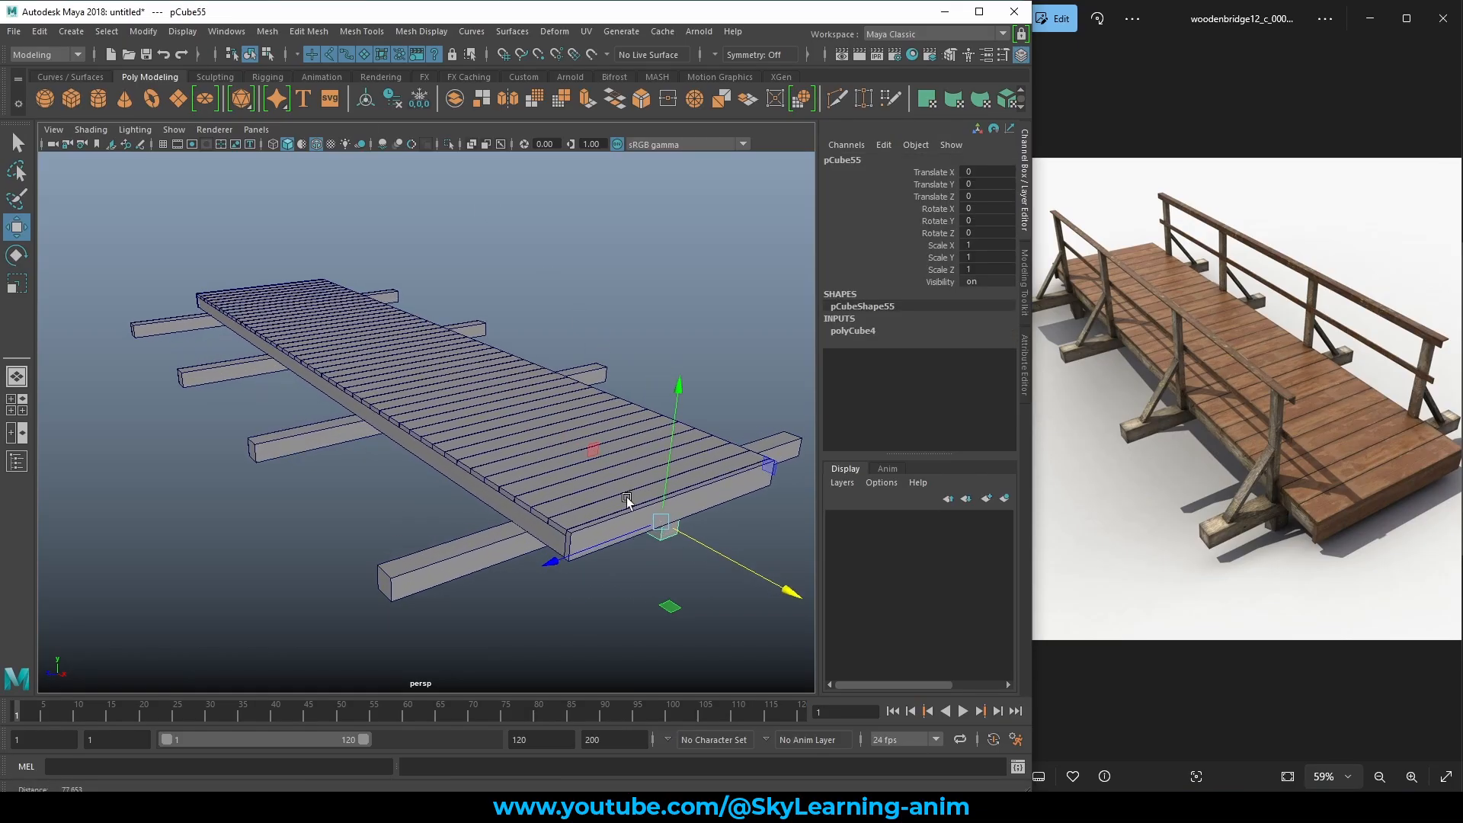
pyautogui.moveTo(602, 452); pyautogui.dragTo(455, 454)
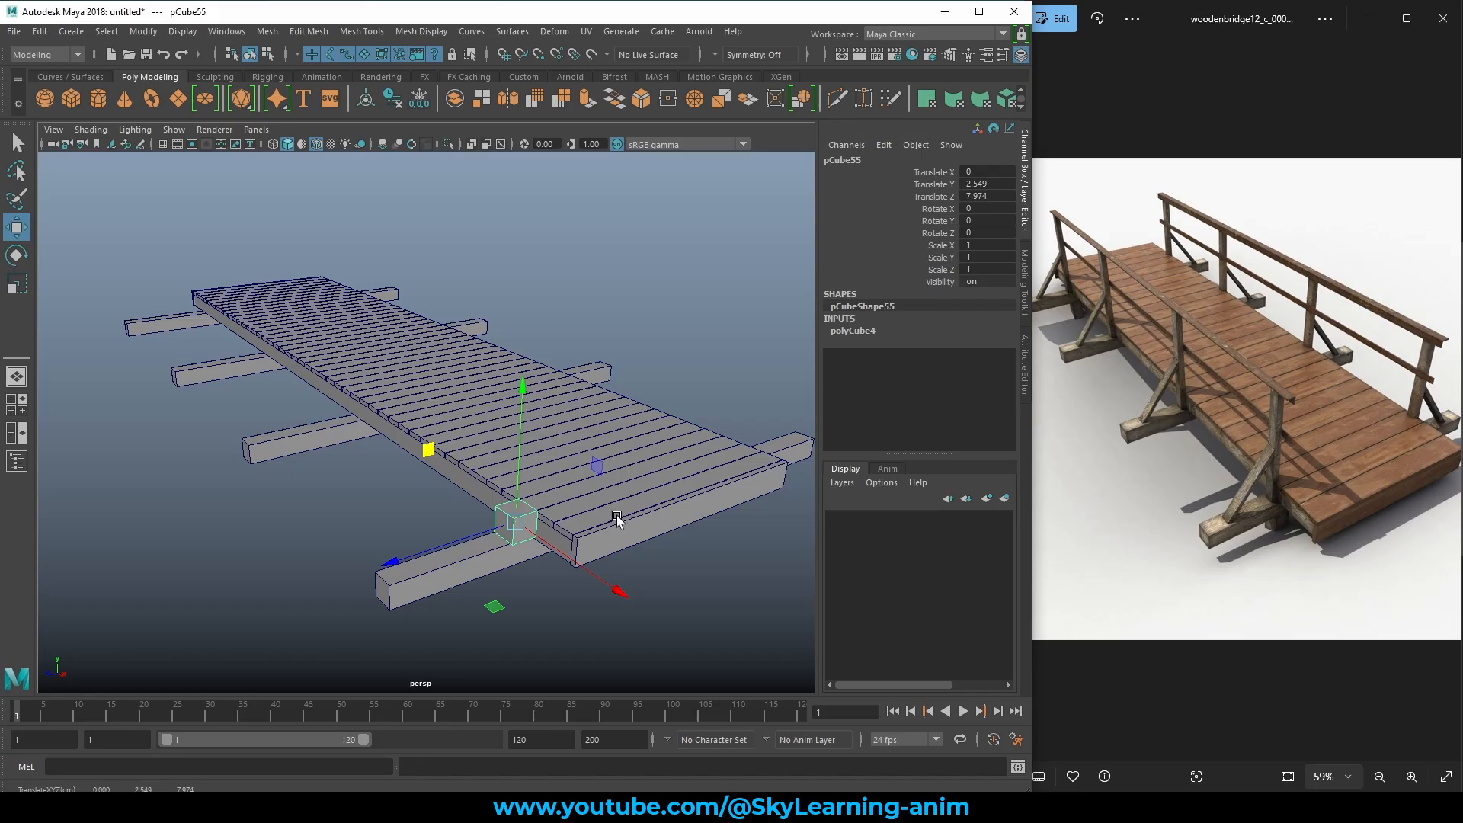
pyautogui.scroll(5, 614, 512)
pyautogui.scroll(-3, 615, 513)
pyautogui.keyDown('alt'); pyautogui.moveTo(614, 512); pyautogui.dragTo(653, 509); pyautogui.keyUp('alt')
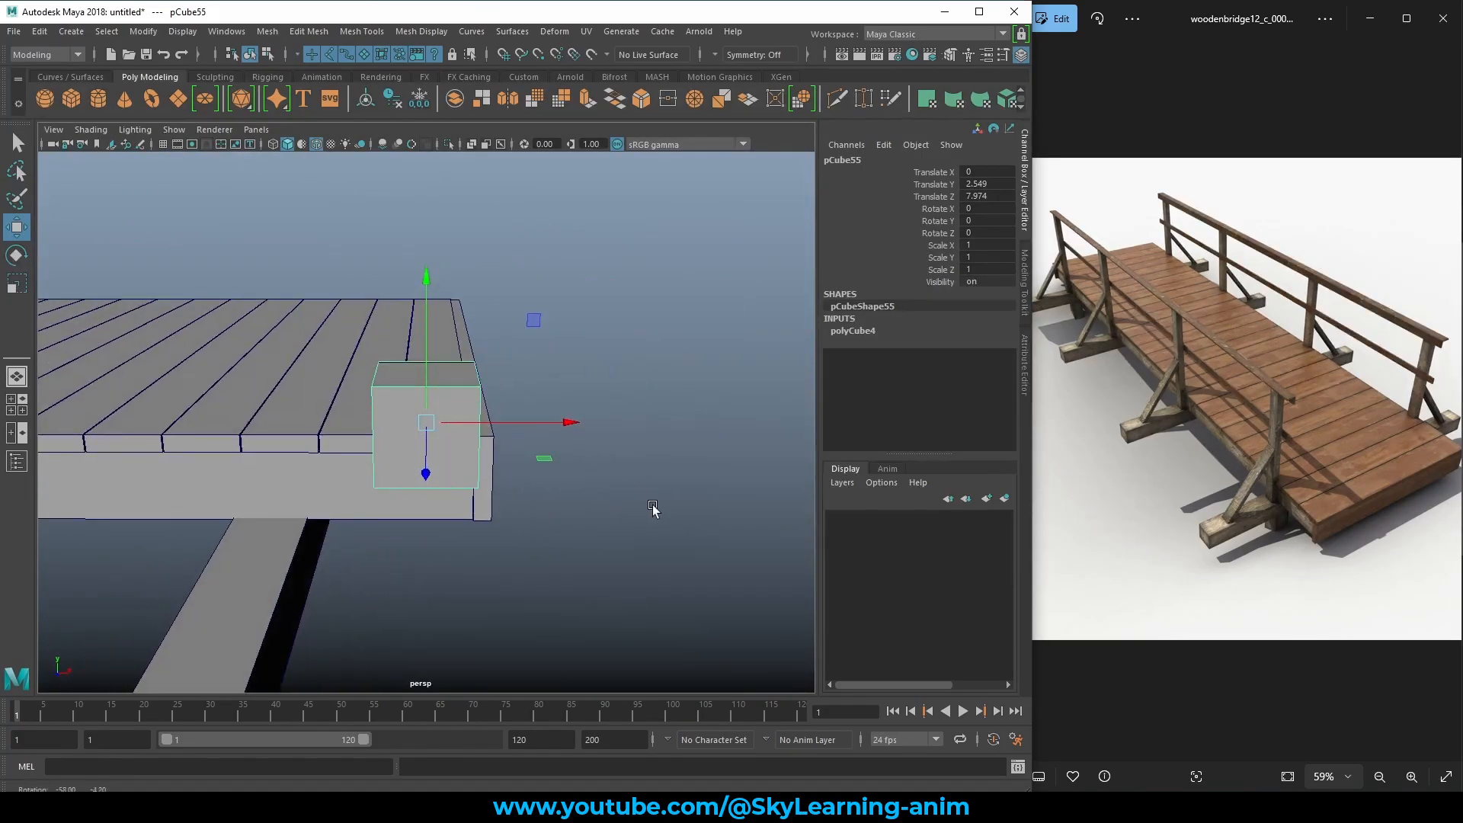
pyautogui.moveTo(535, 321); pyautogui.dragTo(346, 469)
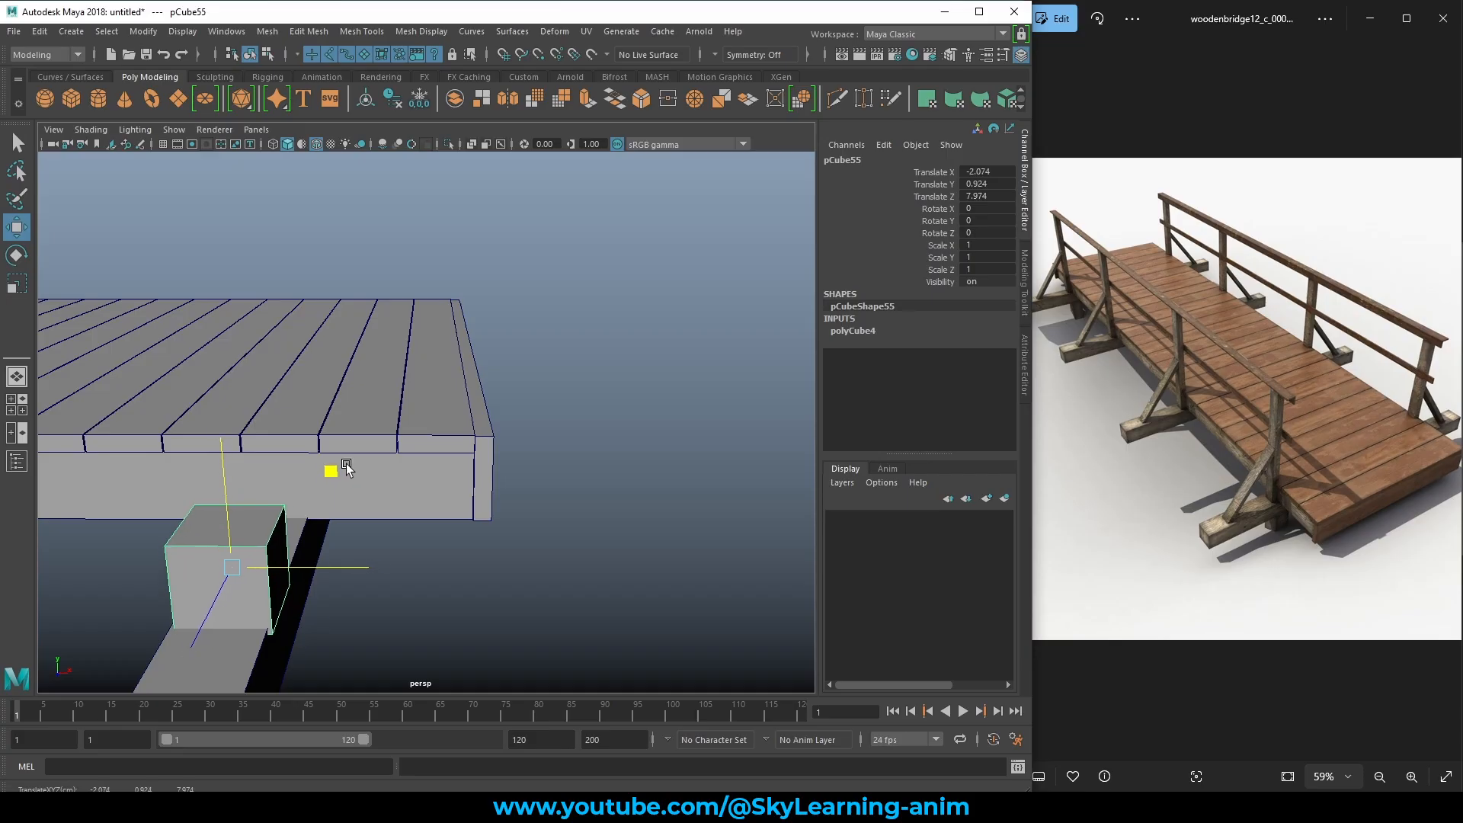
pyautogui.scroll(-4, 320, 491)
pyautogui.keyDown('alt'); pyautogui.moveTo(282, 516); pyautogui.dragTo(324, 497); pyautogui.keyUp('alt')
pyautogui.keyDown('alt'); pyautogui.moveTo(324, 497); pyautogui.dragTo(434, 513, button='right'); pyautogui.keyUp('alt')
# Flatten the cube into a thin block (Scale Z 0.171) and slide it against the deck side.
pyautogui.press('e')
pyautogui.press('r')
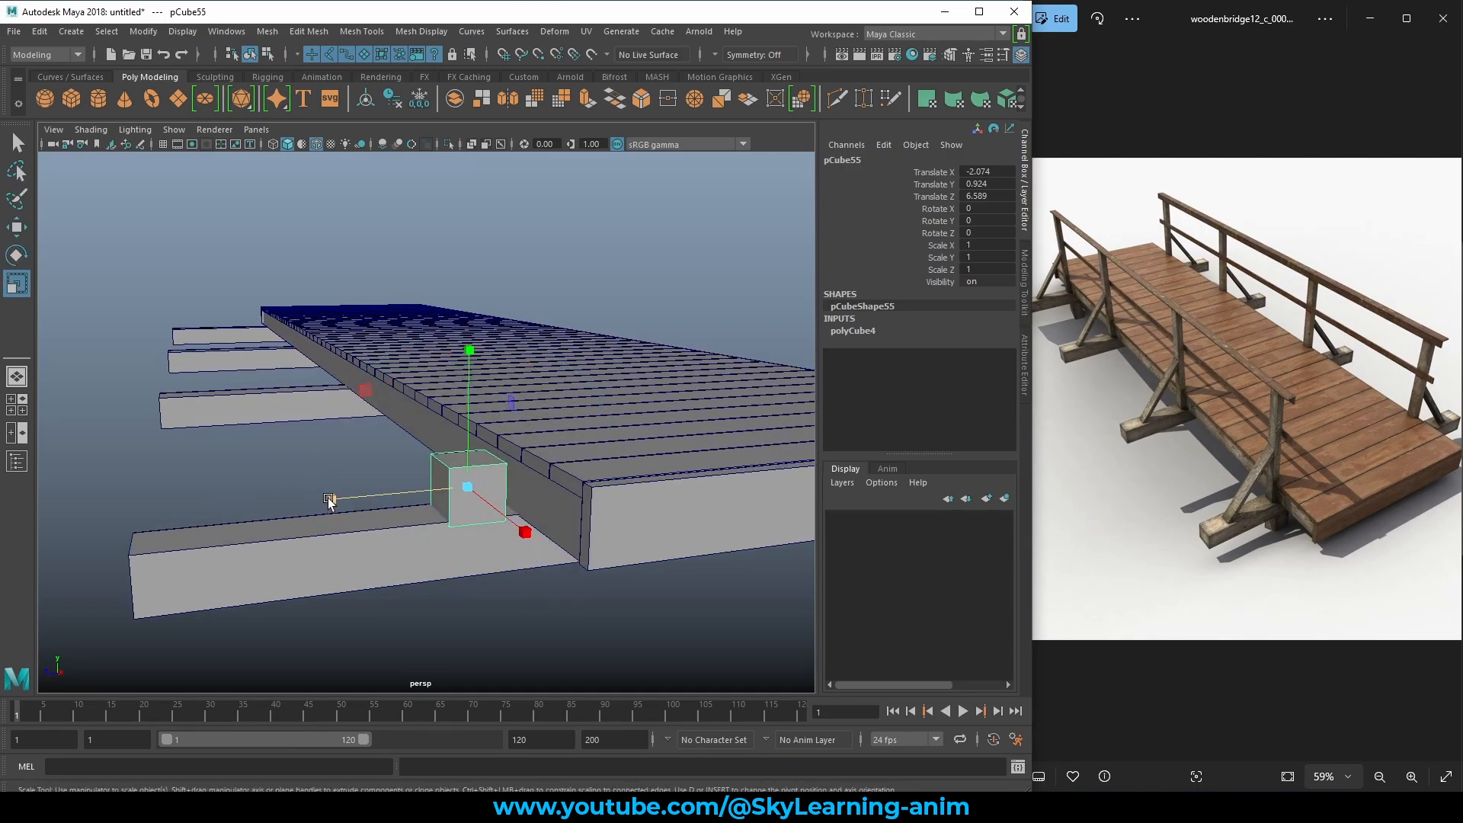
pyautogui.moveTo(328, 499); pyautogui.dragTo(560, 448)
pyautogui.press('w')
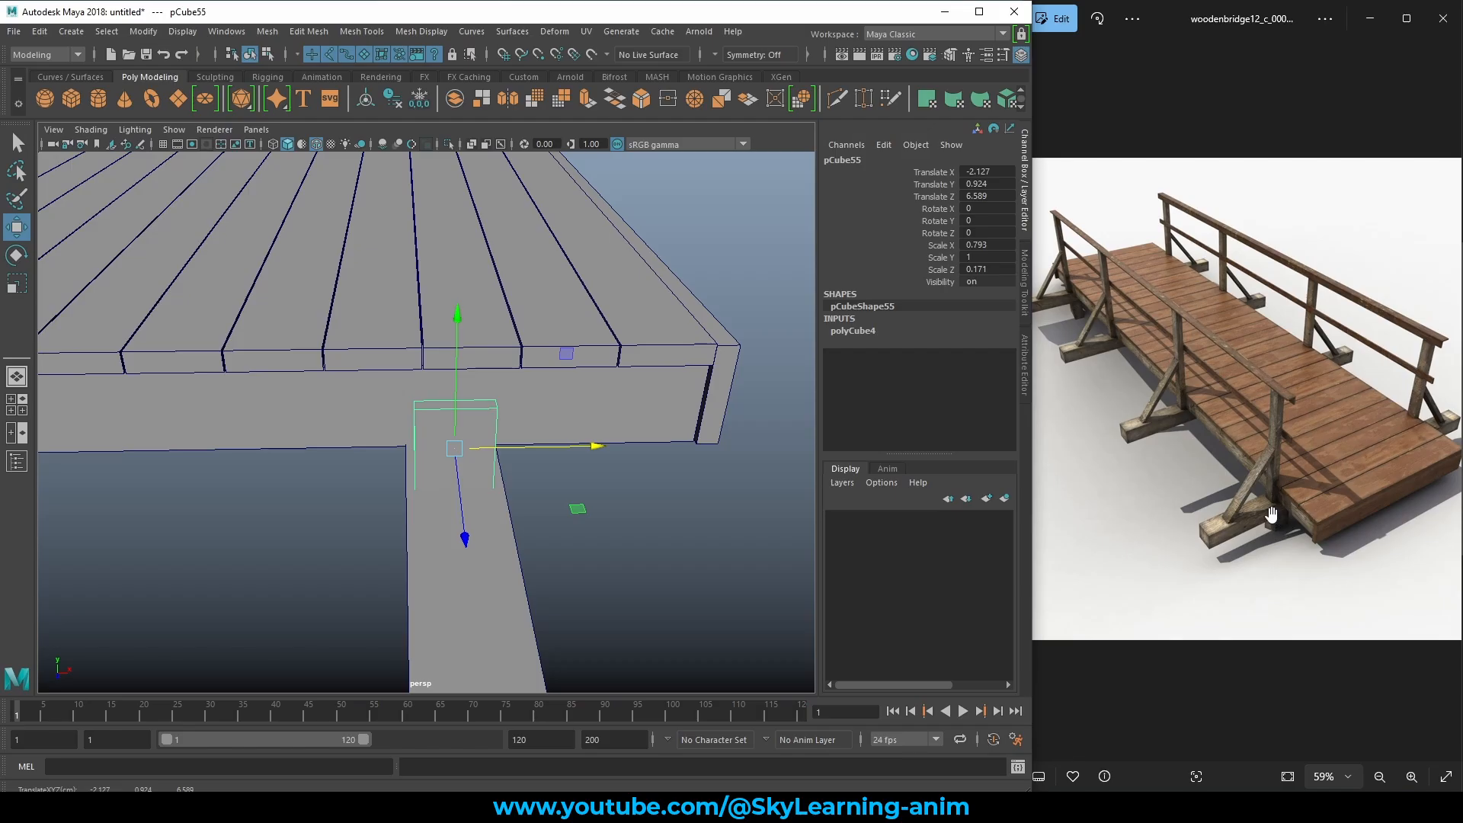
pyautogui.keyDown('alt'); pyautogui.moveTo(598, 518); pyautogui.dragTo(471, 514); pyautogui.keyUp('alt')
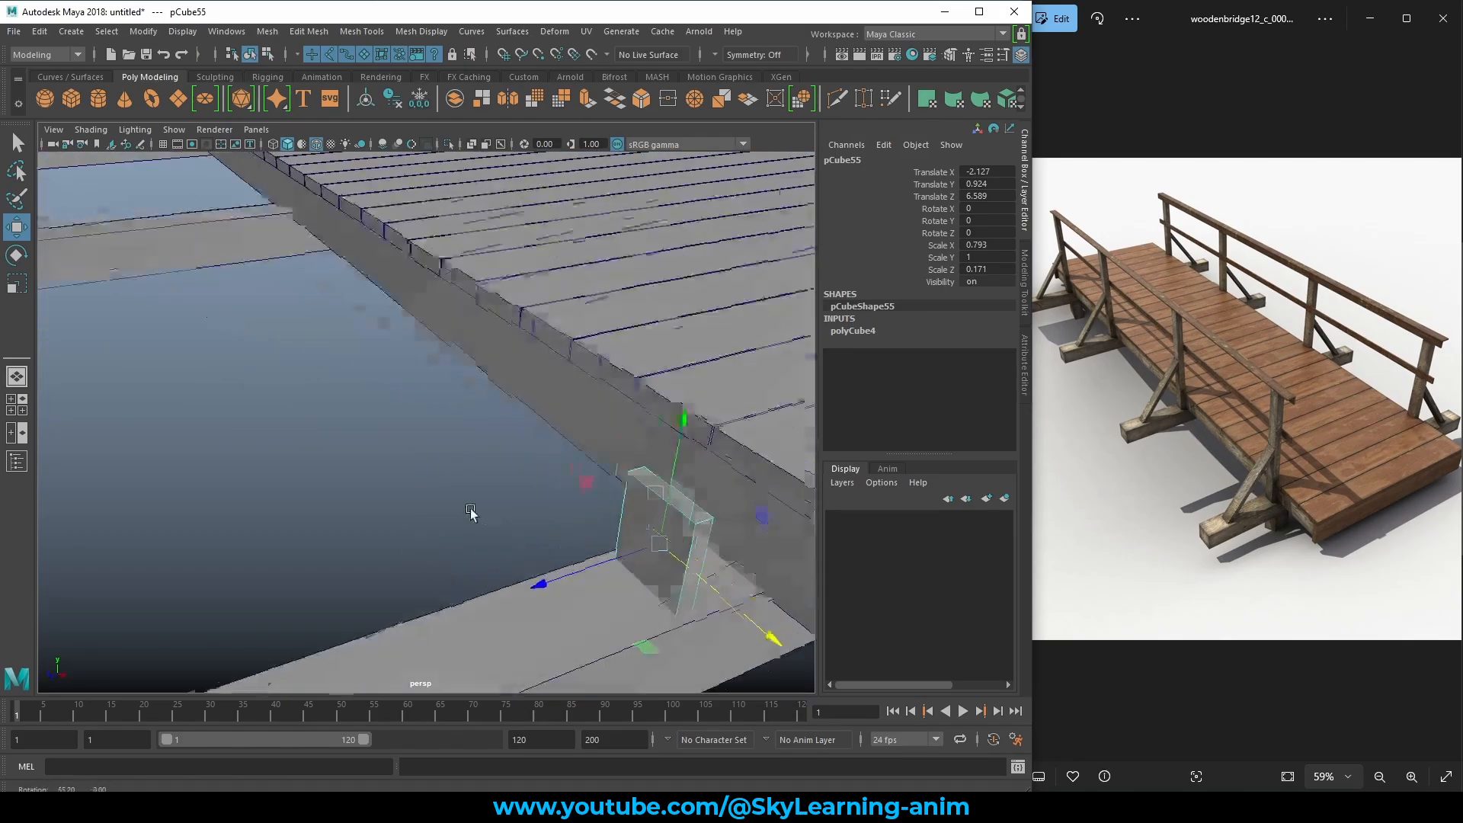
pyautogui.moveTo(573, 581); pyautogui.dragTo(683, 487)
pyautogui.scroll(-4, 644, 556)
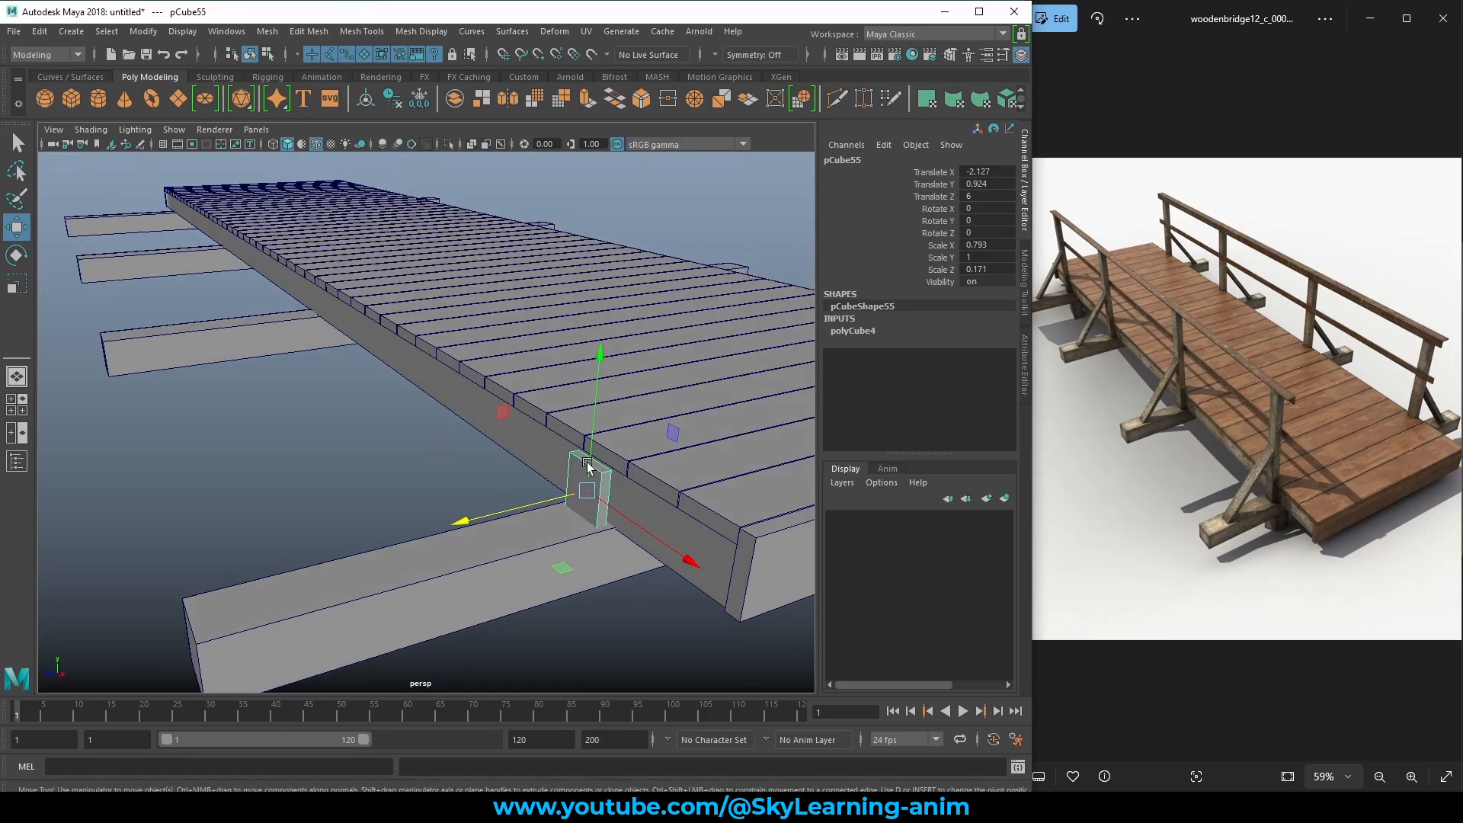
# Try changing the block's height and undo it, then switch the block to Face mode.
pyautogui.press('e')
pyautogui.press('r')
pyautogui.moveTo(599, 358); pyautogui.dragTo(628, 193)
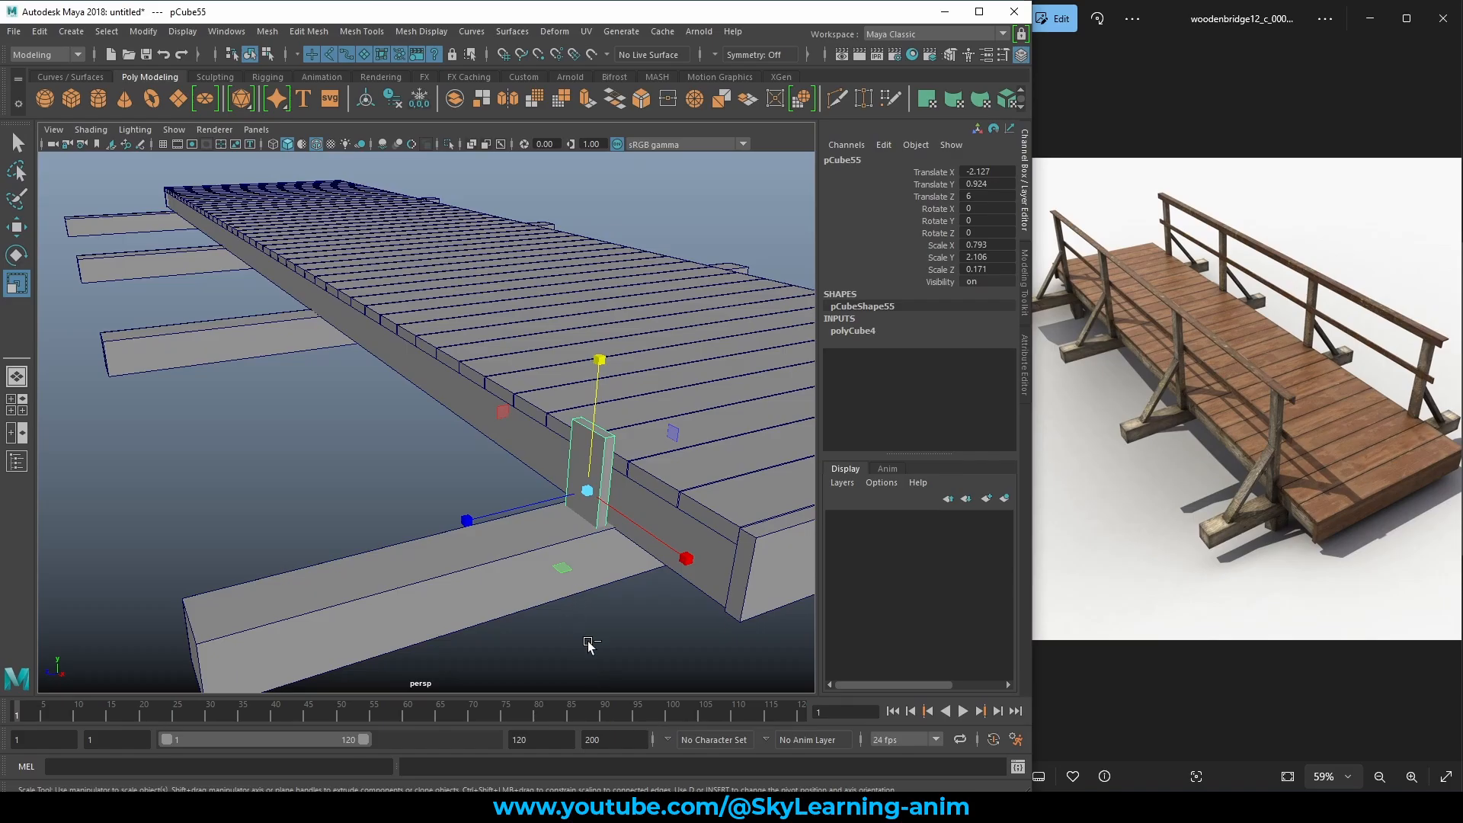
pyautogui.hotkey('ctrl', 'z')
pyautogui.keyDown('alt'); pyautogui.moveTo(574, 474); pyautogui.dragTo(599, 481); pyautogui.keyUp('alt')
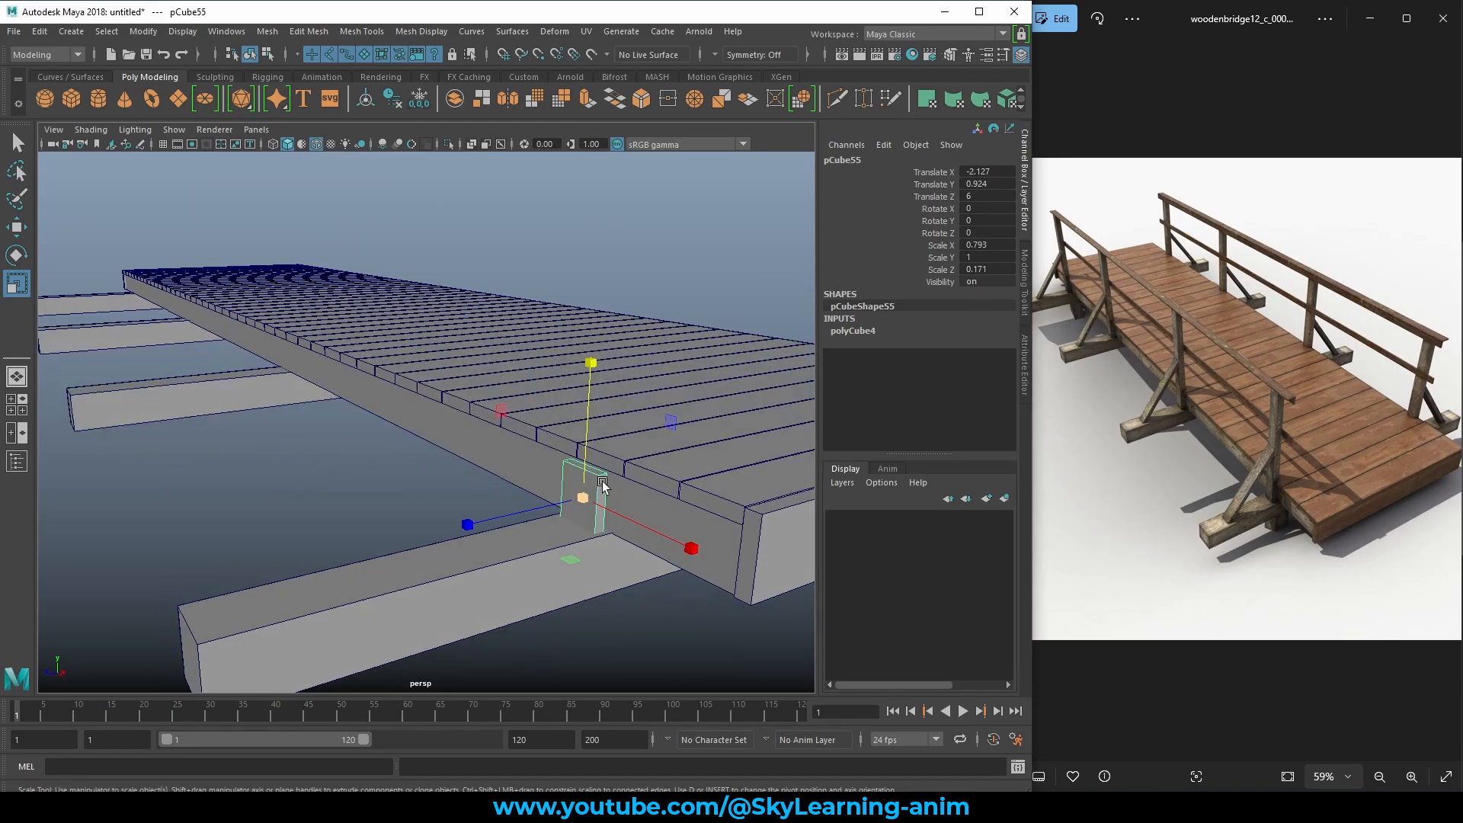
pyautogui.press('w')
pyautogui.rightClick(570, 468)
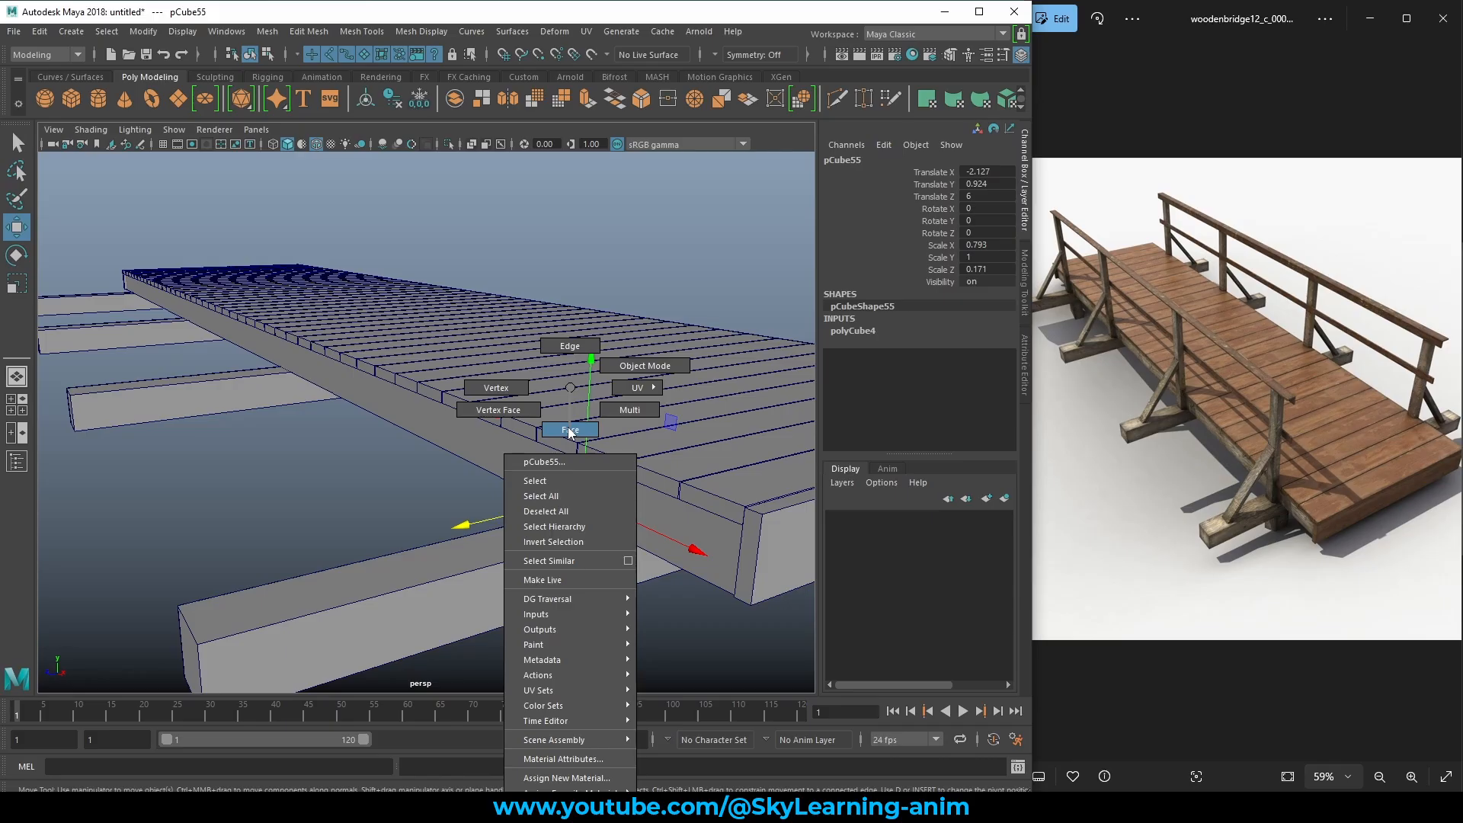
pyautogui.click(570, 431)
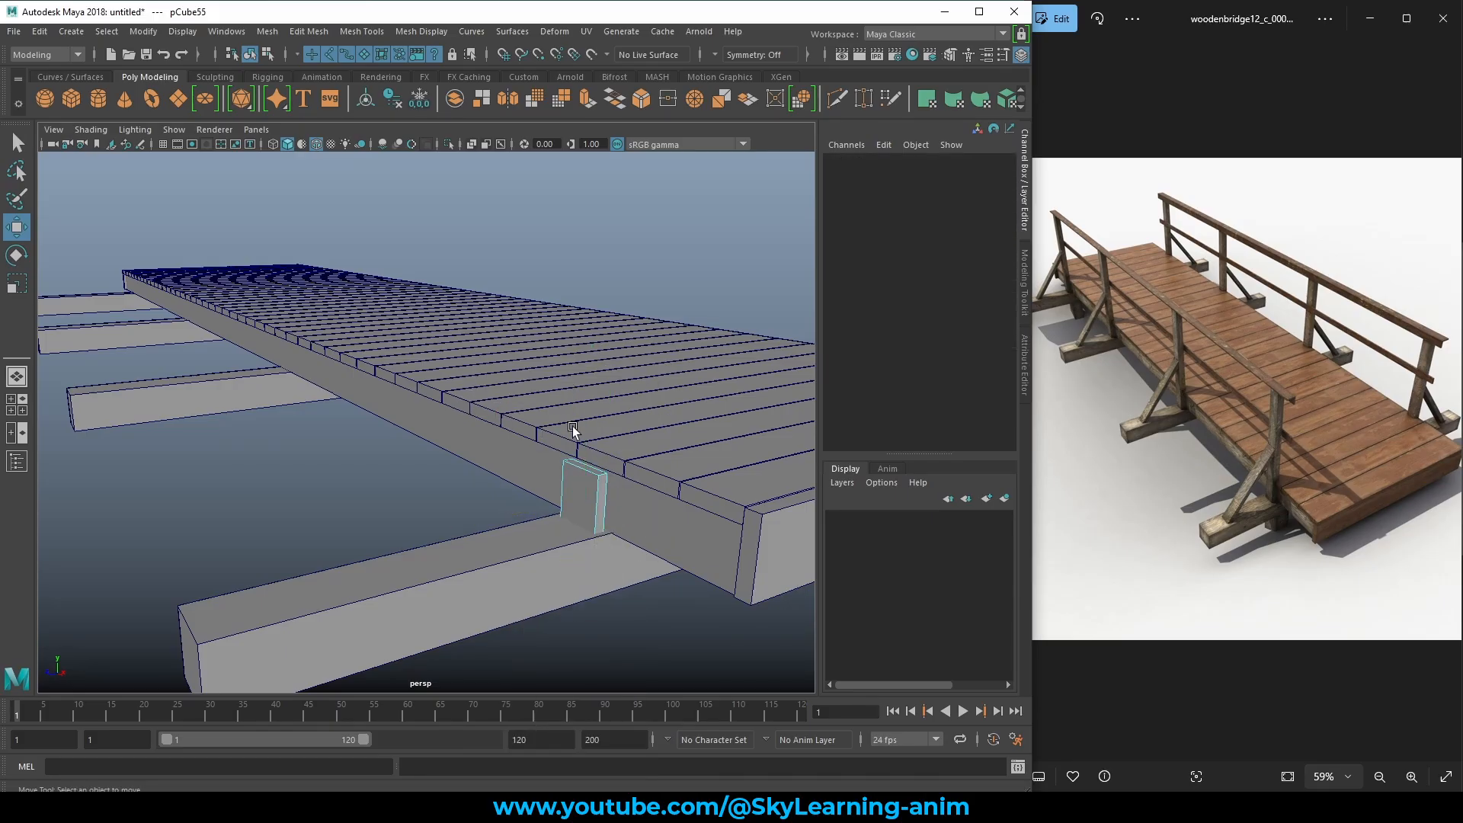
# Pull the block's top face up into a tall post, then return to Object mode and deselect.
pyautogui.click(583, 467)
pyautogui.scroll(-2, 578, 465)
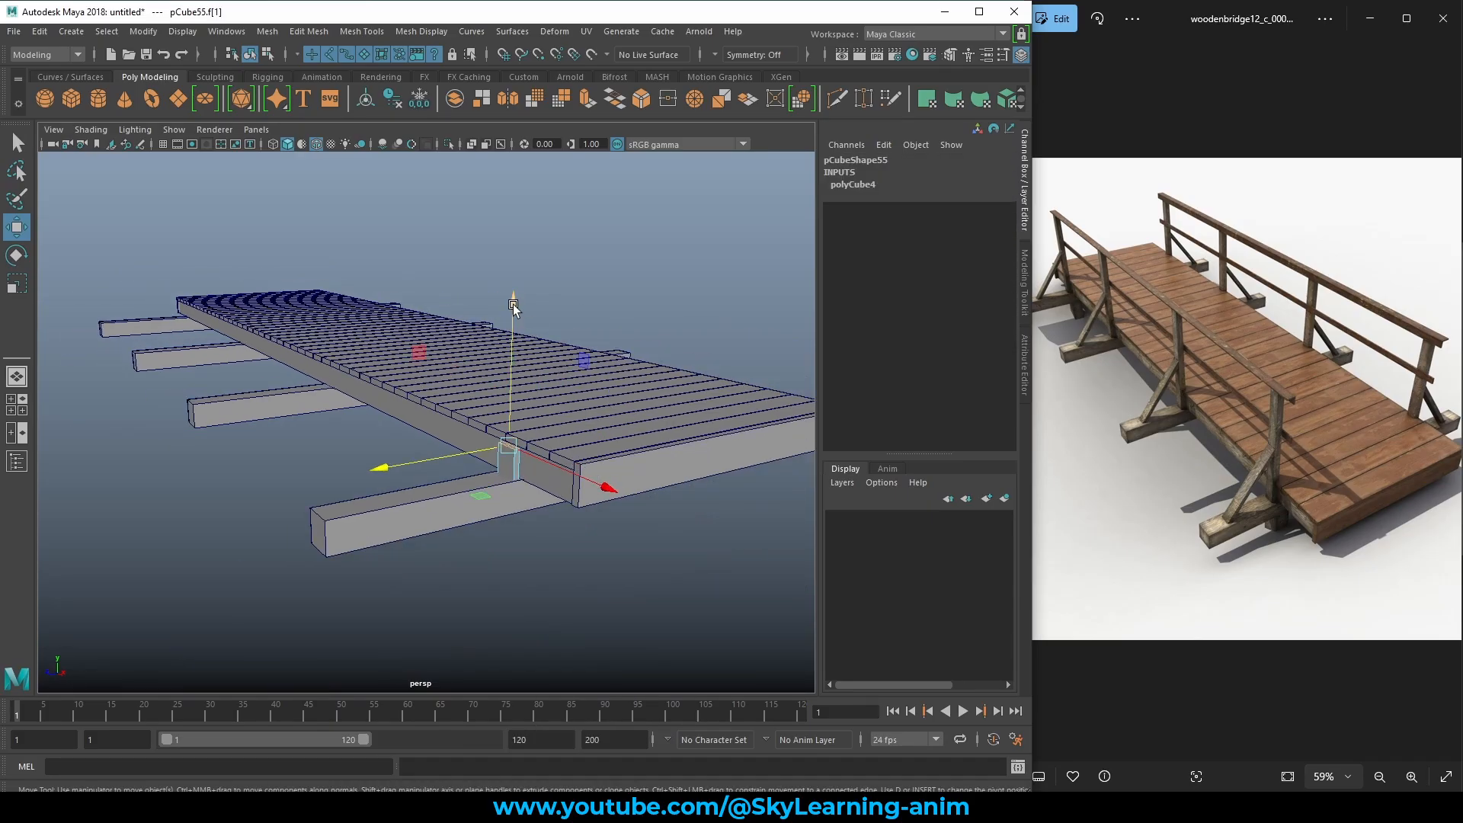
pyautogui.keyDown('alt'); pyautogui.moveTo(516, 221); pyautogui.dragTo(592, 456); pyautogui.keyUp('alt')
pyautogui.moveTo(618, 491); pyautogui.dragTo(633, 367, button='middle')
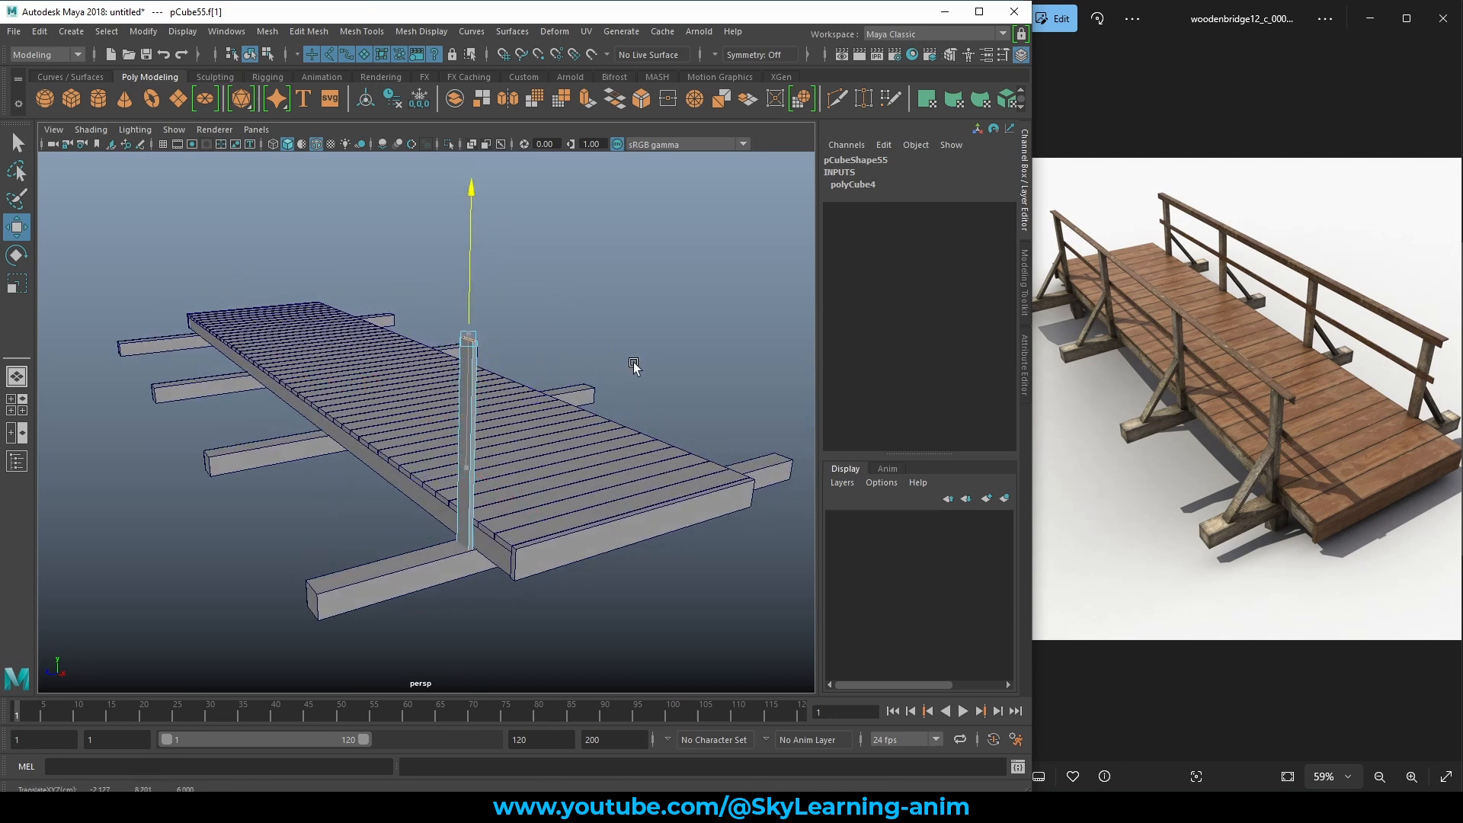
pyautogui.keyDown('alt'); pyautogui.moveTo(630, 396); pyautogui.dragTo(588, 368); pyautogui.keyUp('alt')
pyautogui.rightClick(550, 309)
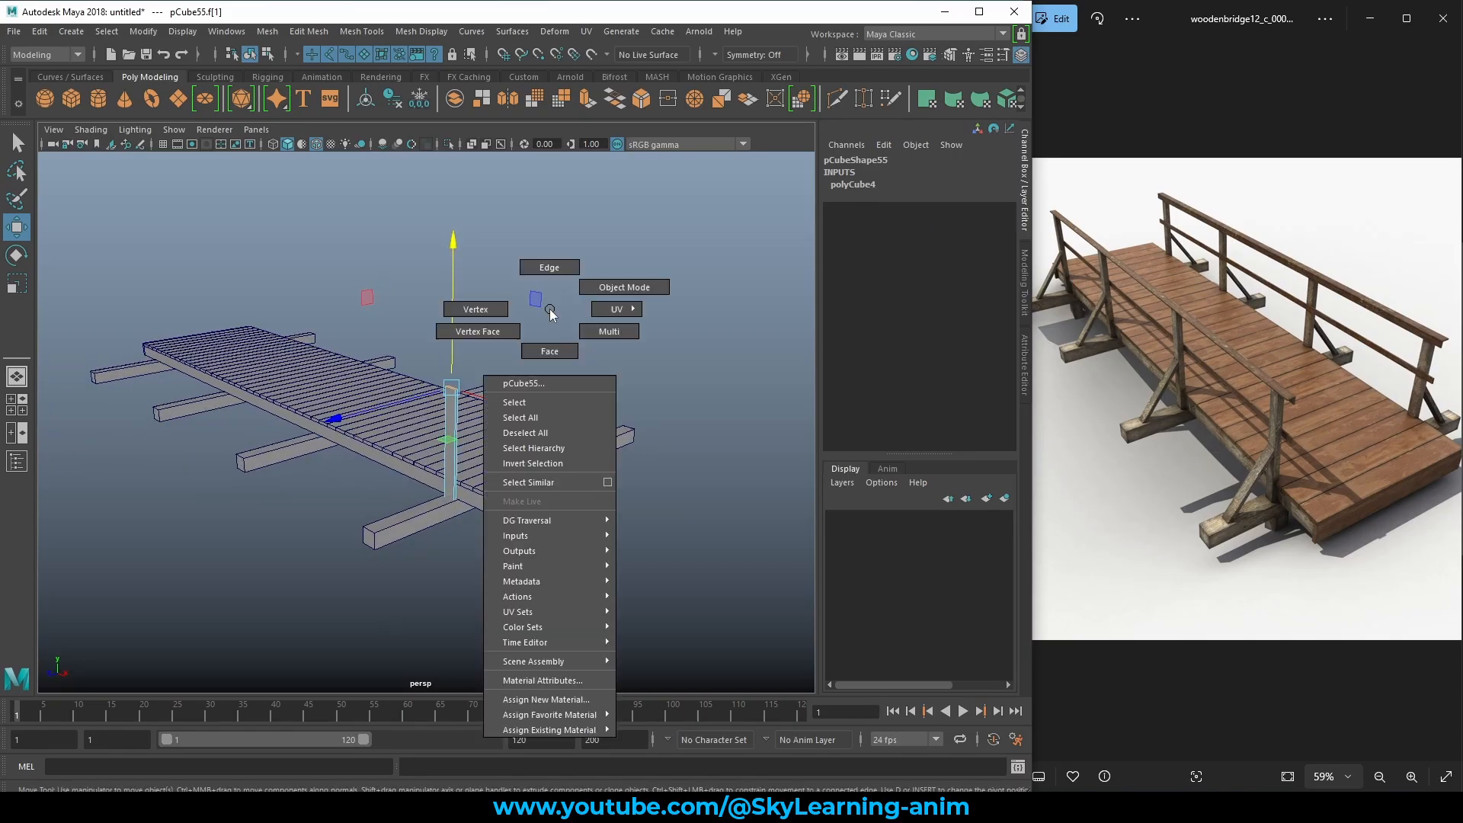
pyautogui.click(599, 288)
pyautogui.click(637, 263)
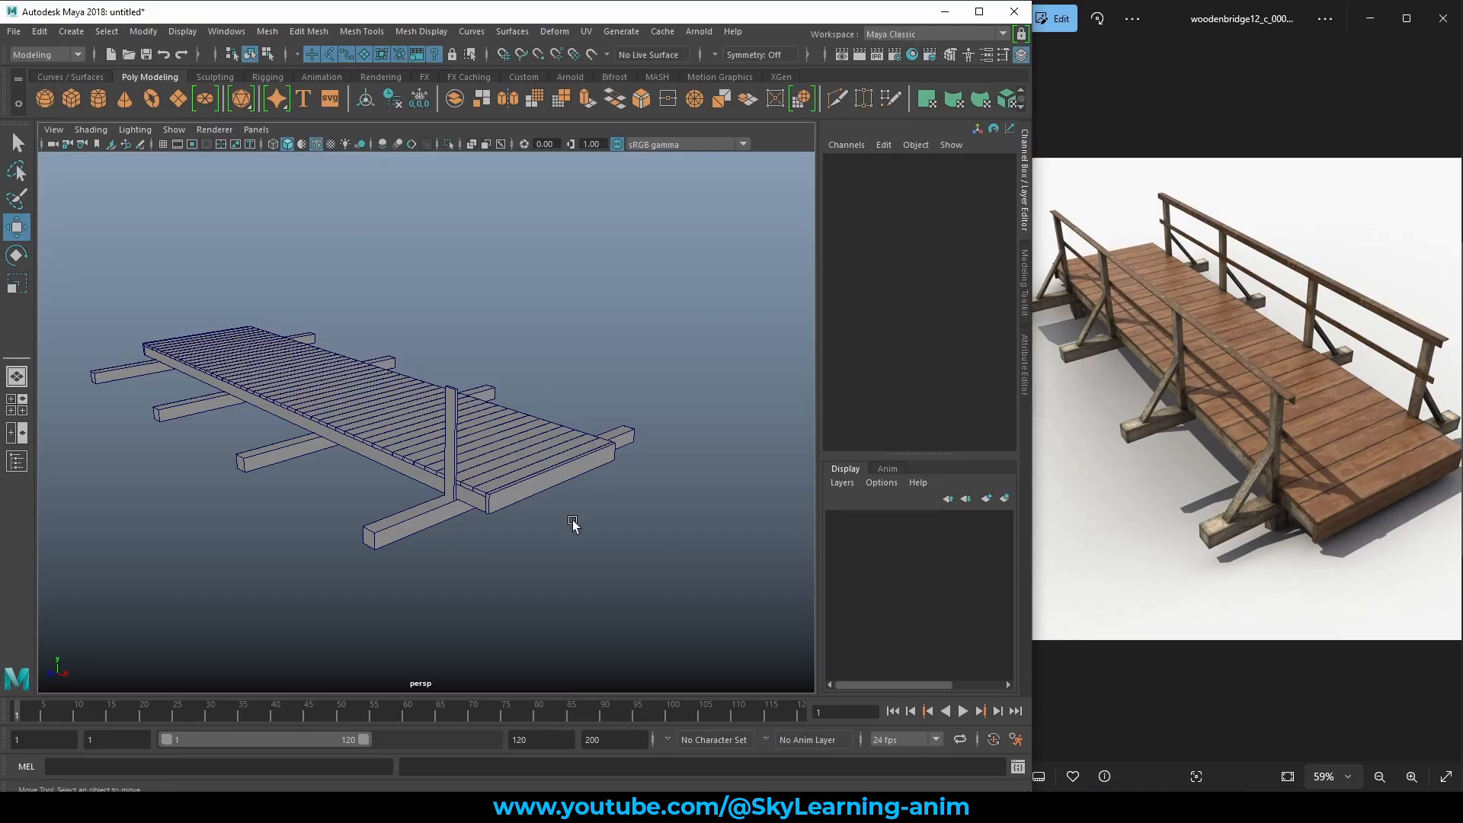
# Thicken the post along its depth to Scale Z 0.202 and deselect it.
pyautogui.keyDown('alt'); pyautogui.moveTo(573, 522); pyautogui.dragTo(503, 502); pyautogui.keyUp('alt')
pyautogui.scroll(5, 533, 512)
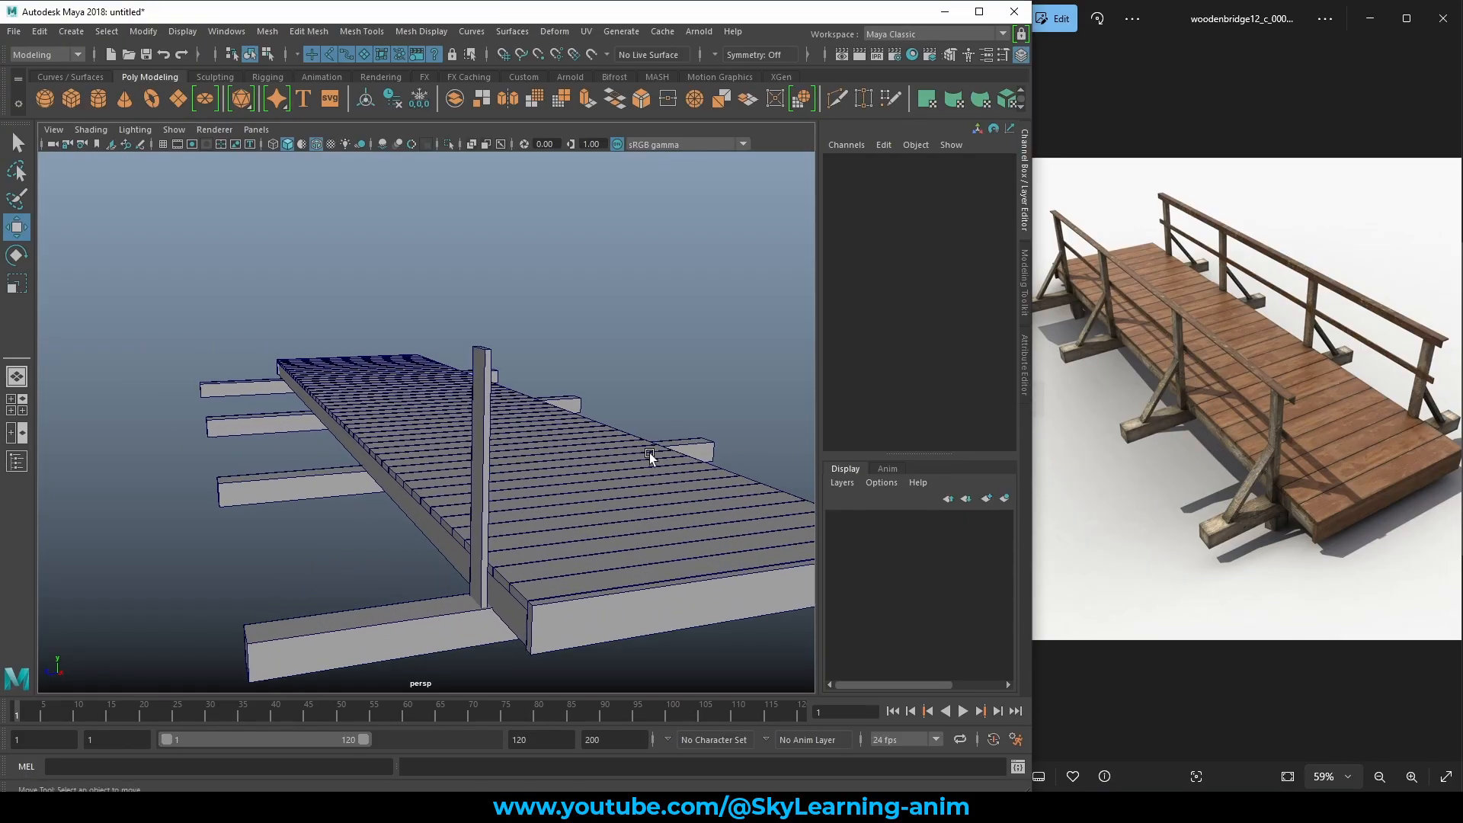
pyautogui.click(491, 449)
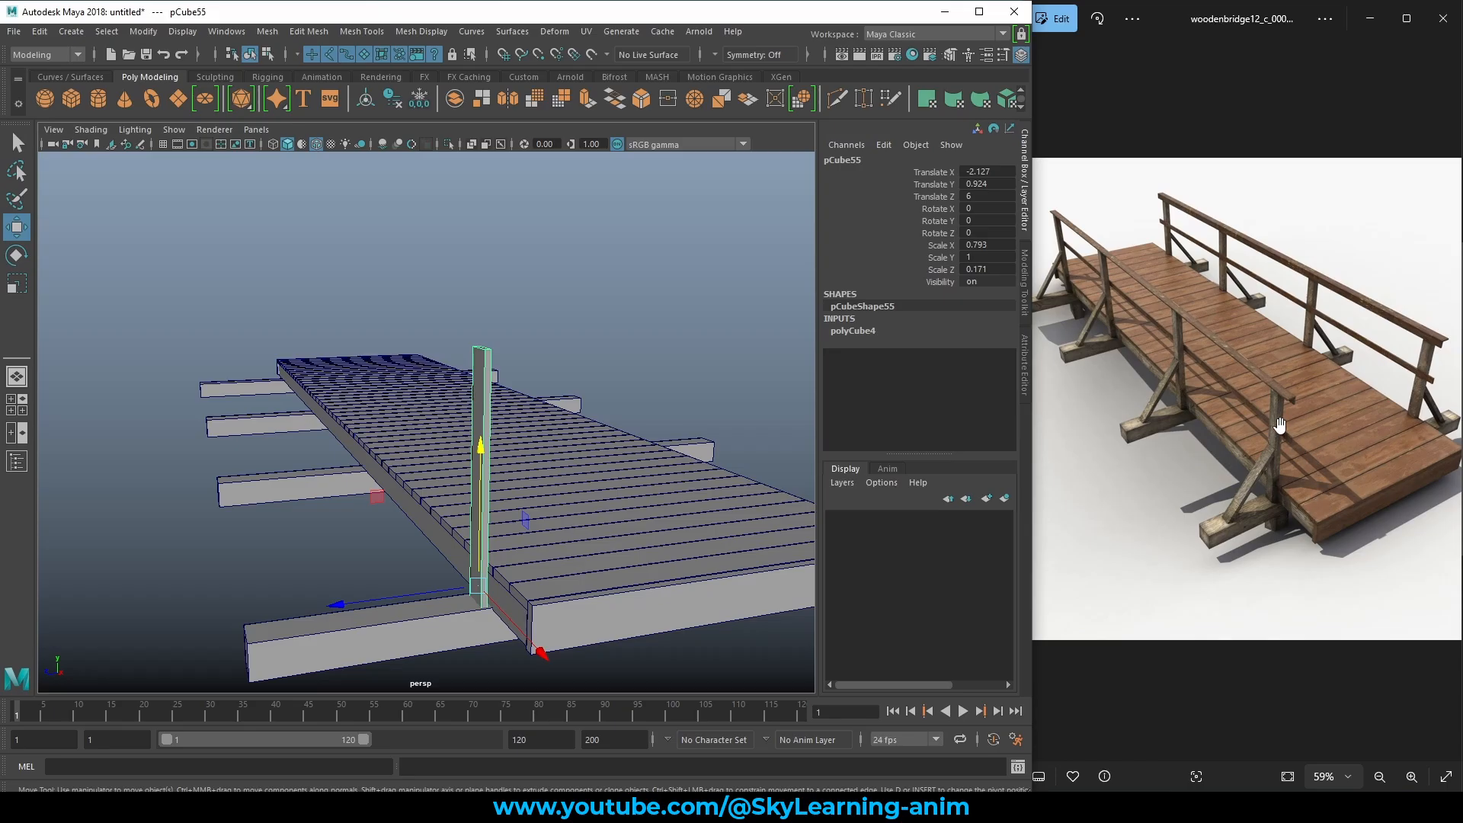
pyautogui.keyDown('alt'); pyautogui.moveTo(418, 511); pyautogui.dragTo(398, 506); pyautogui.keyUp('alt')
pyautogui.press('e')
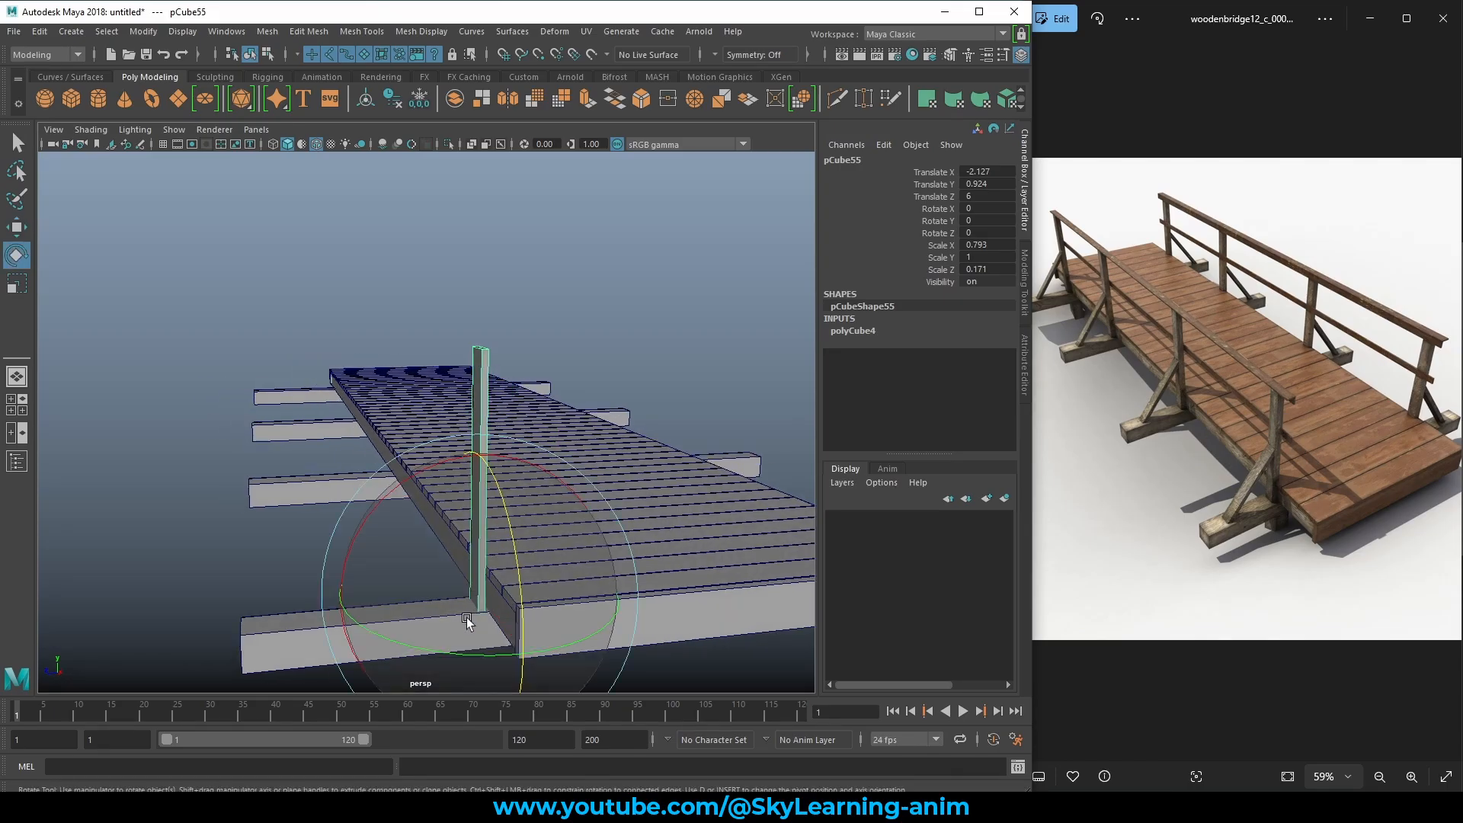
pyautogui.press('r')
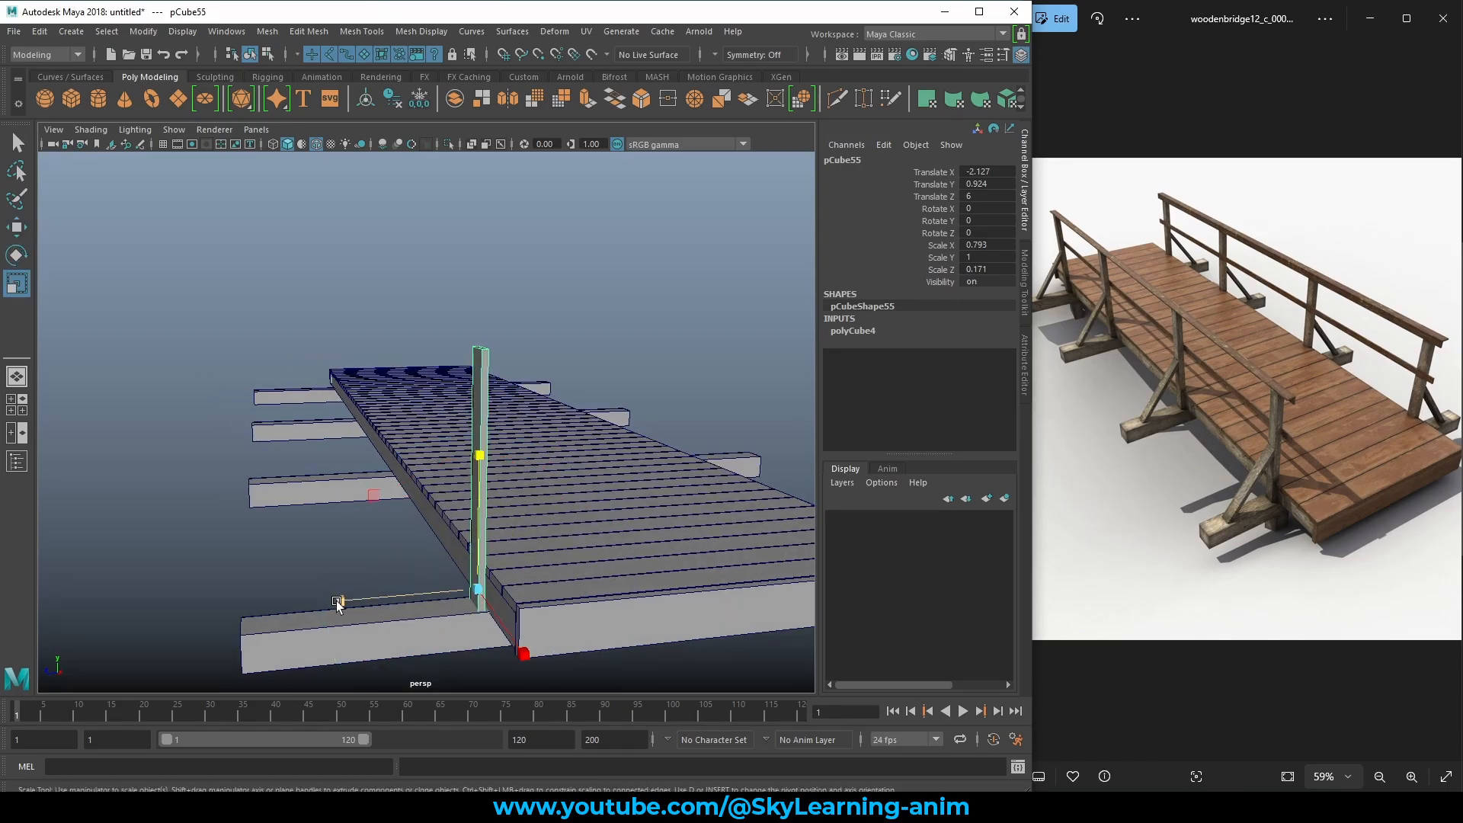
pyautogui.keyDown('alt'); pyautogui.moveTo(545, 586); pyautogui.dragTo(564, 583); pyautogui.keyUp('alt')
pyautogui.press('w')
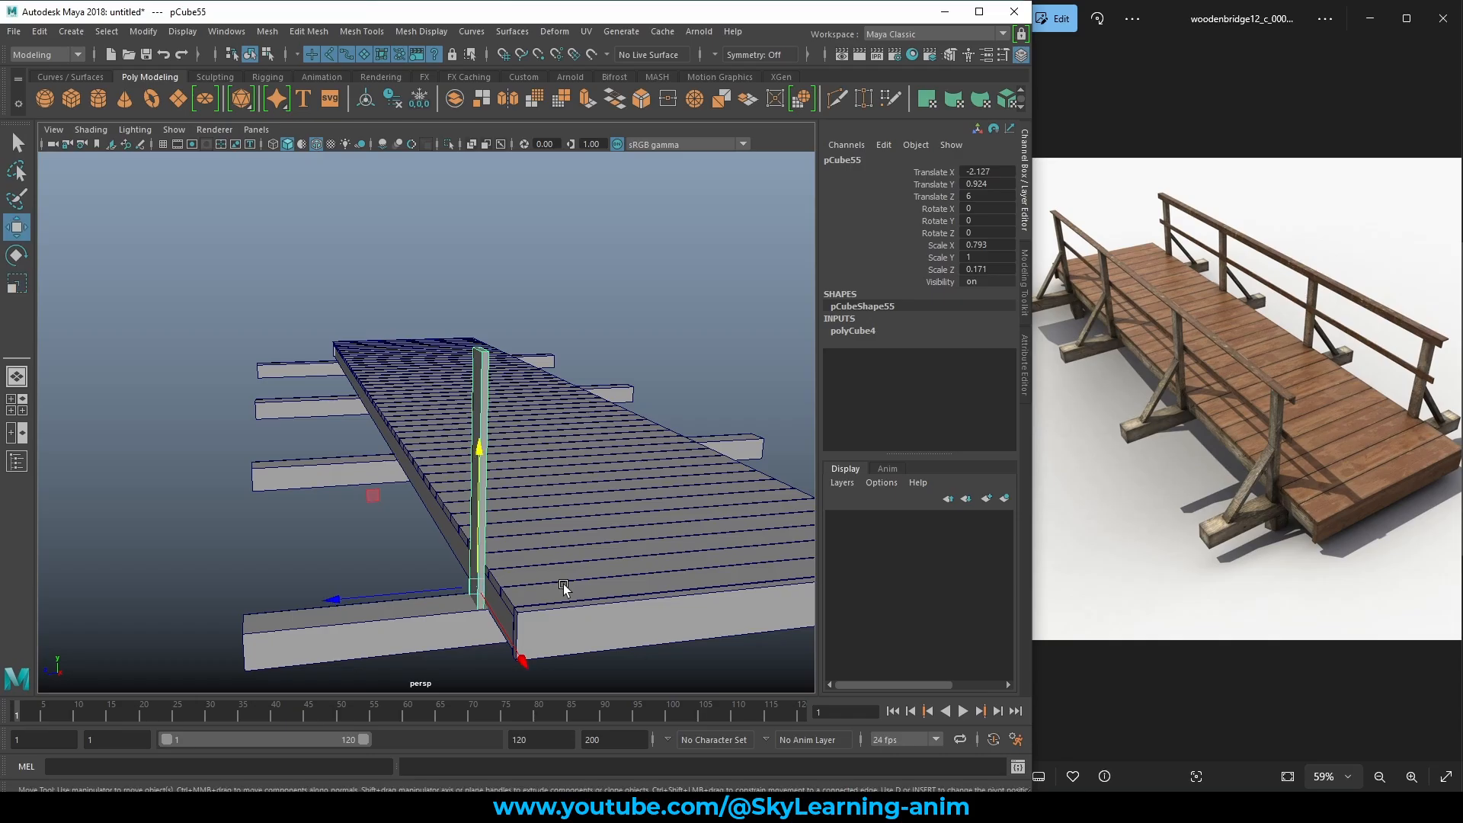
pyautogui.press('r')
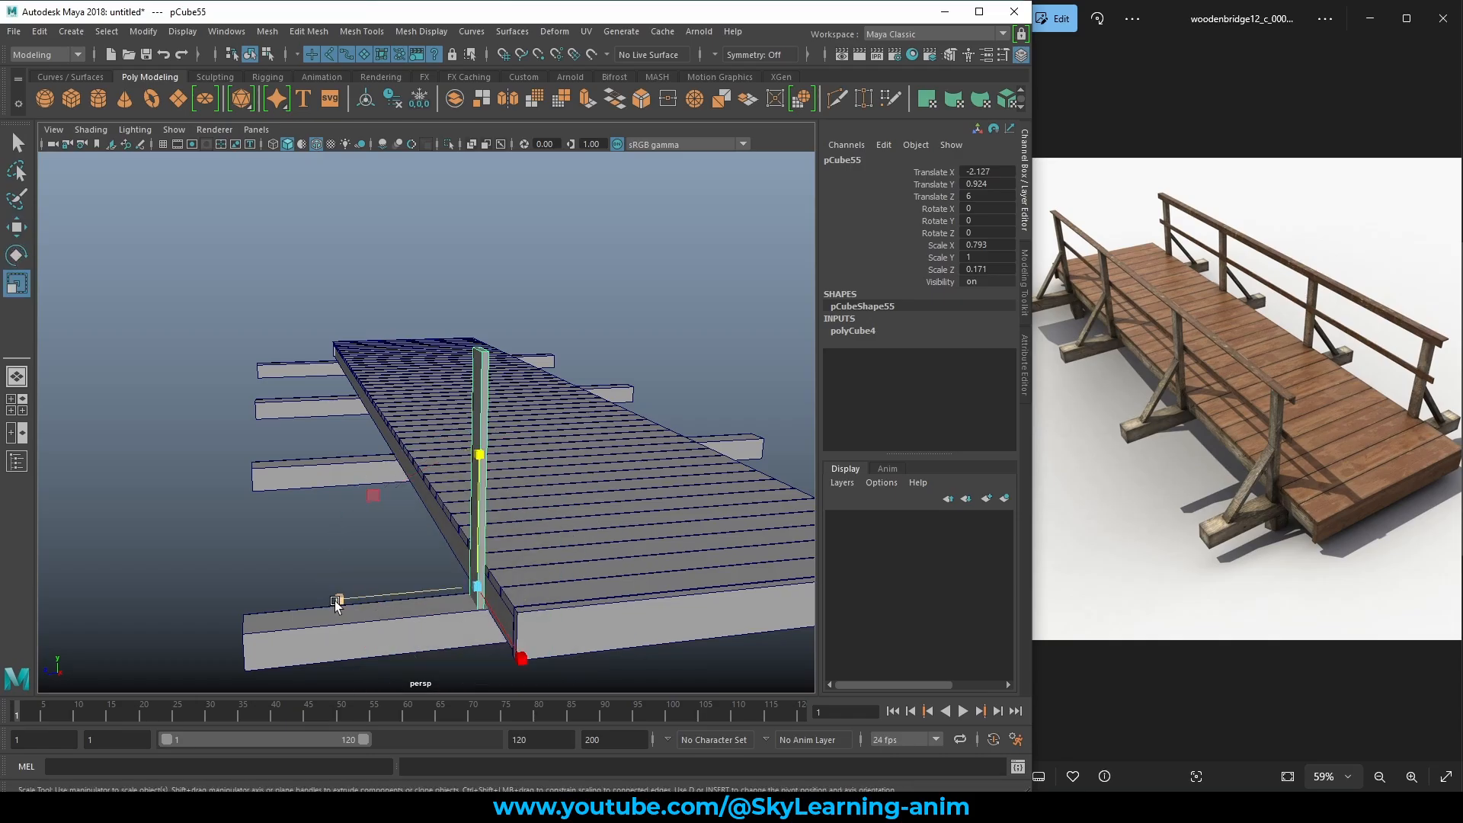
pyautogui.moveTo(336, 604); pyautogui.dragTo(290, 610)
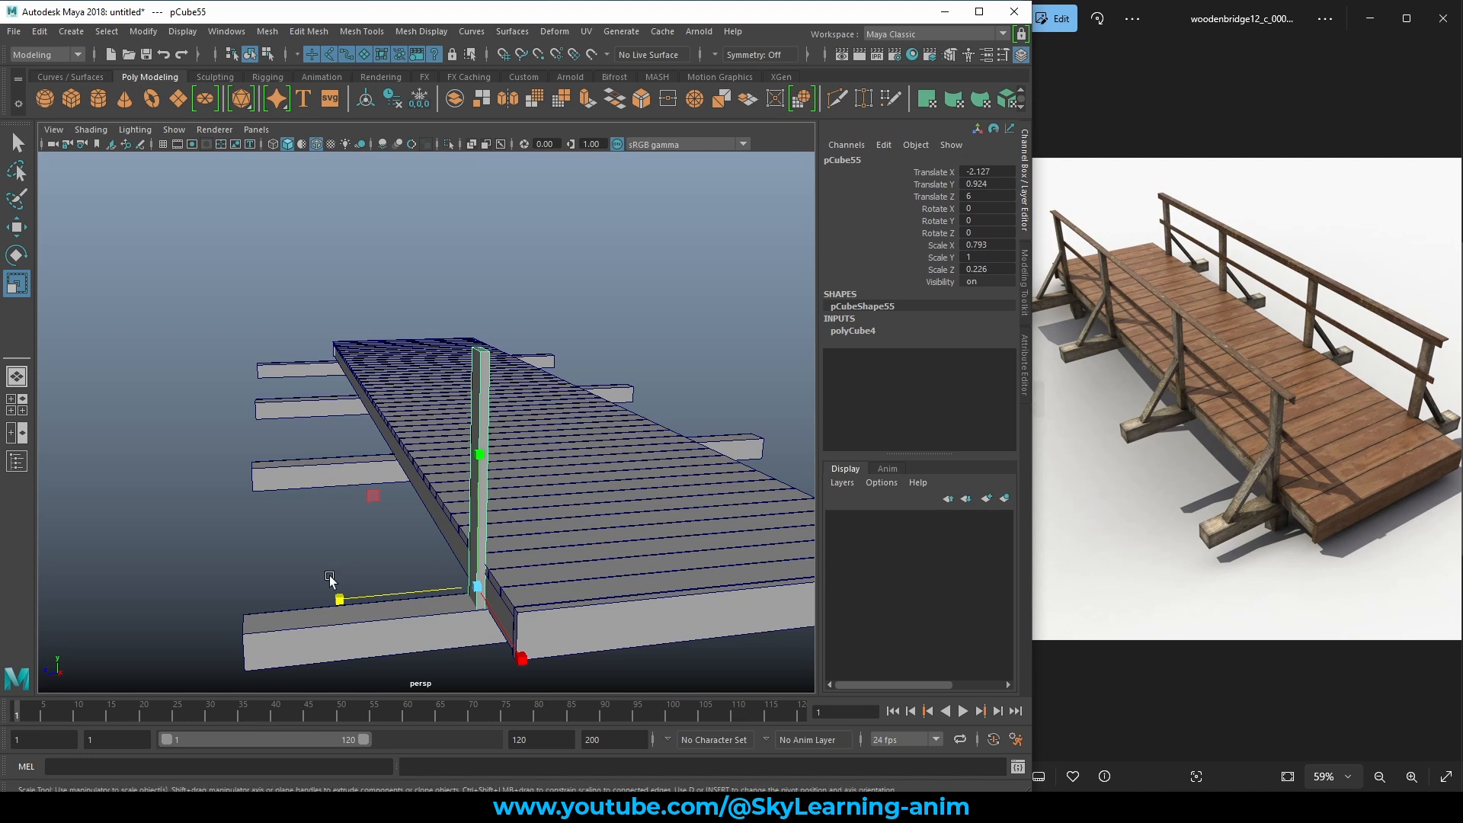
pyautogui.moveTo(339, 605); pyautogui.dragTo(355, 602)
pyautogui.click(719, 307)
pyautogui.scroll(-5, 447, 413)
pyautogui.keyDown('alt'); pyautogui.moveTo(447, 413); pyautogui.dragTo(568, 473); pyautogui.keyUp('alt')
pyautogui.scroll(3, 569, 474)
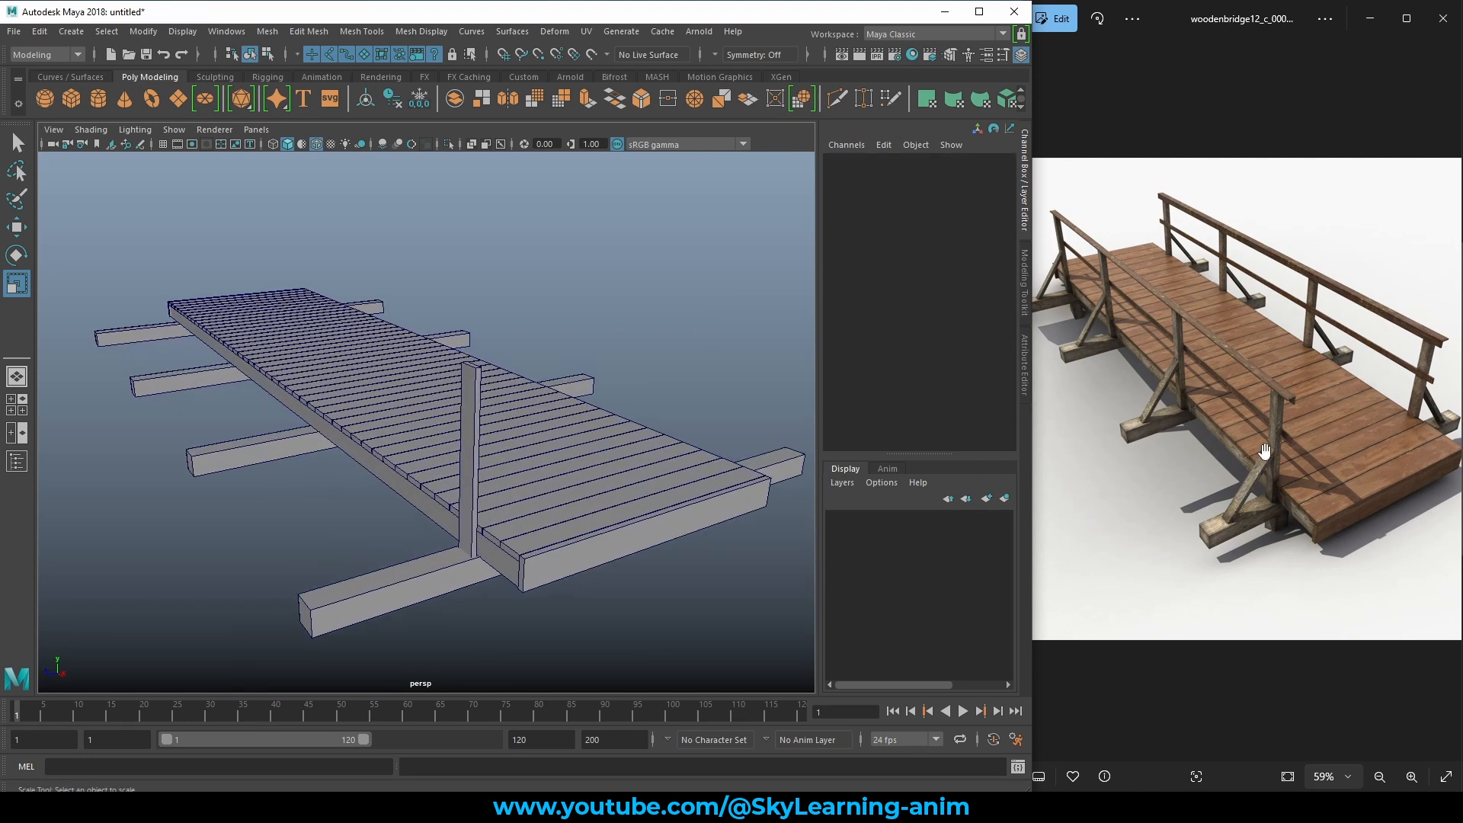
# Duplicate the post, slide the copy along the bridge, and tilt it into a diagonal brace.
pyautogui.click(473, 414)
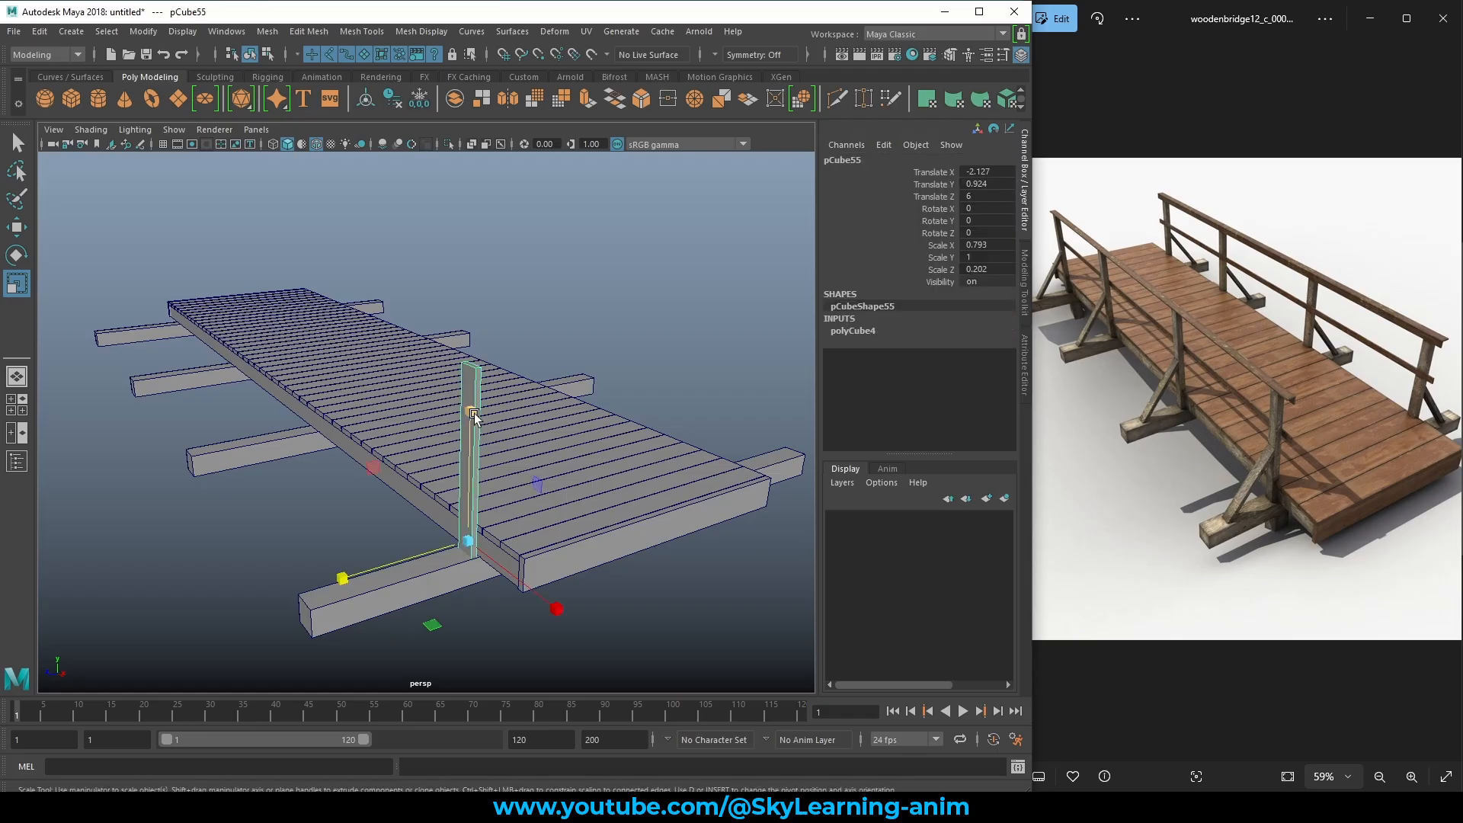
pyautogui.hotkey('ctrl', 'd')
pyautogui.press('w')
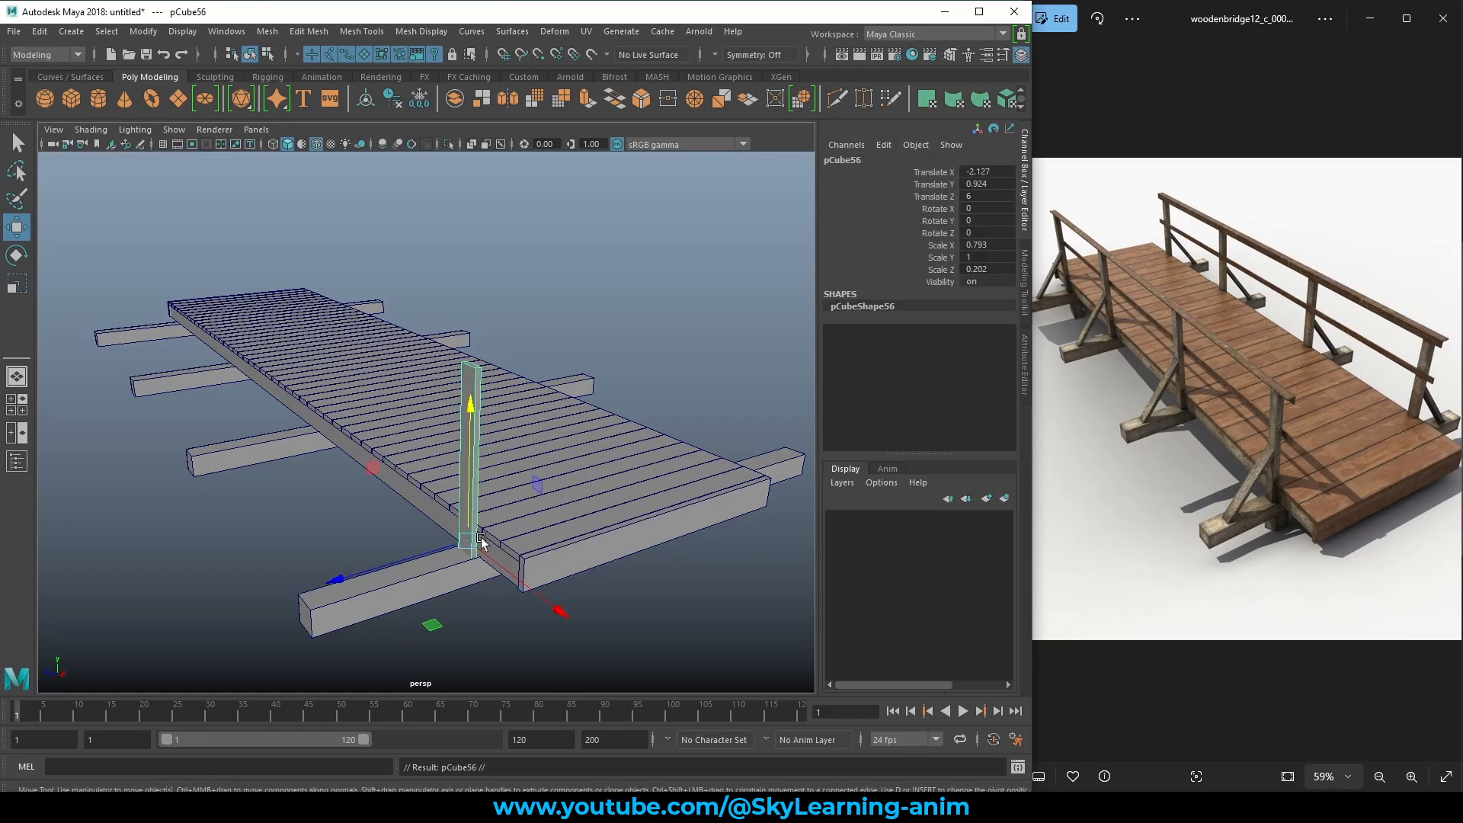
pyautogui.moveTo(345, 578); pyautogui.dragTo(226, 608)
pyautogui.press('e')
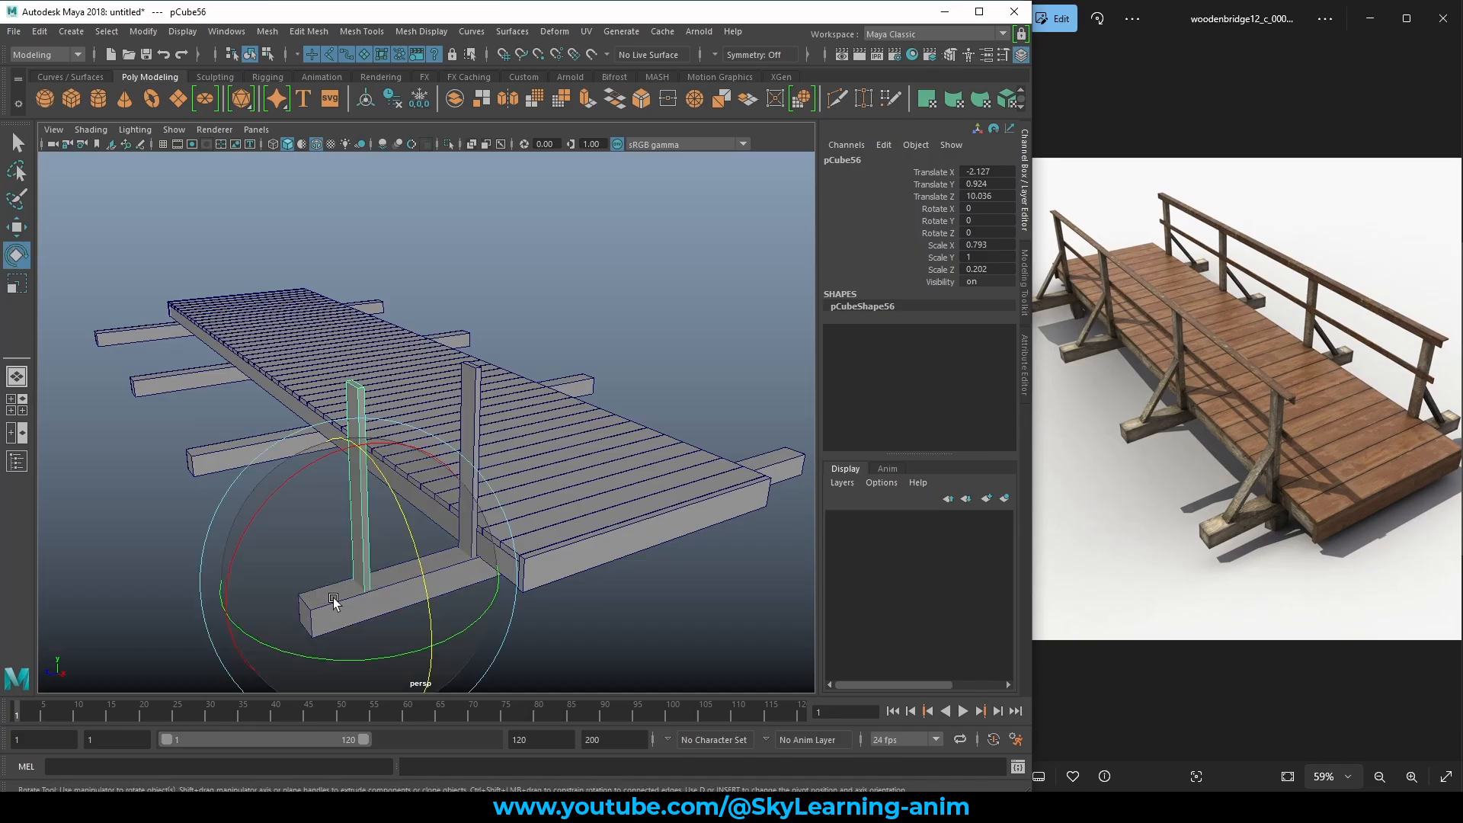
pyautogui.press('w')
pyautogui.press('e')
pyautogui.moveTo(247, 546); pyautogui.dragTo(386, 499)
# Try scaling the brace with object and world axis orientations, undoing each attempt.
pyautogui.press('r')
pyautogui.press('e')
pyautogui.press('r')
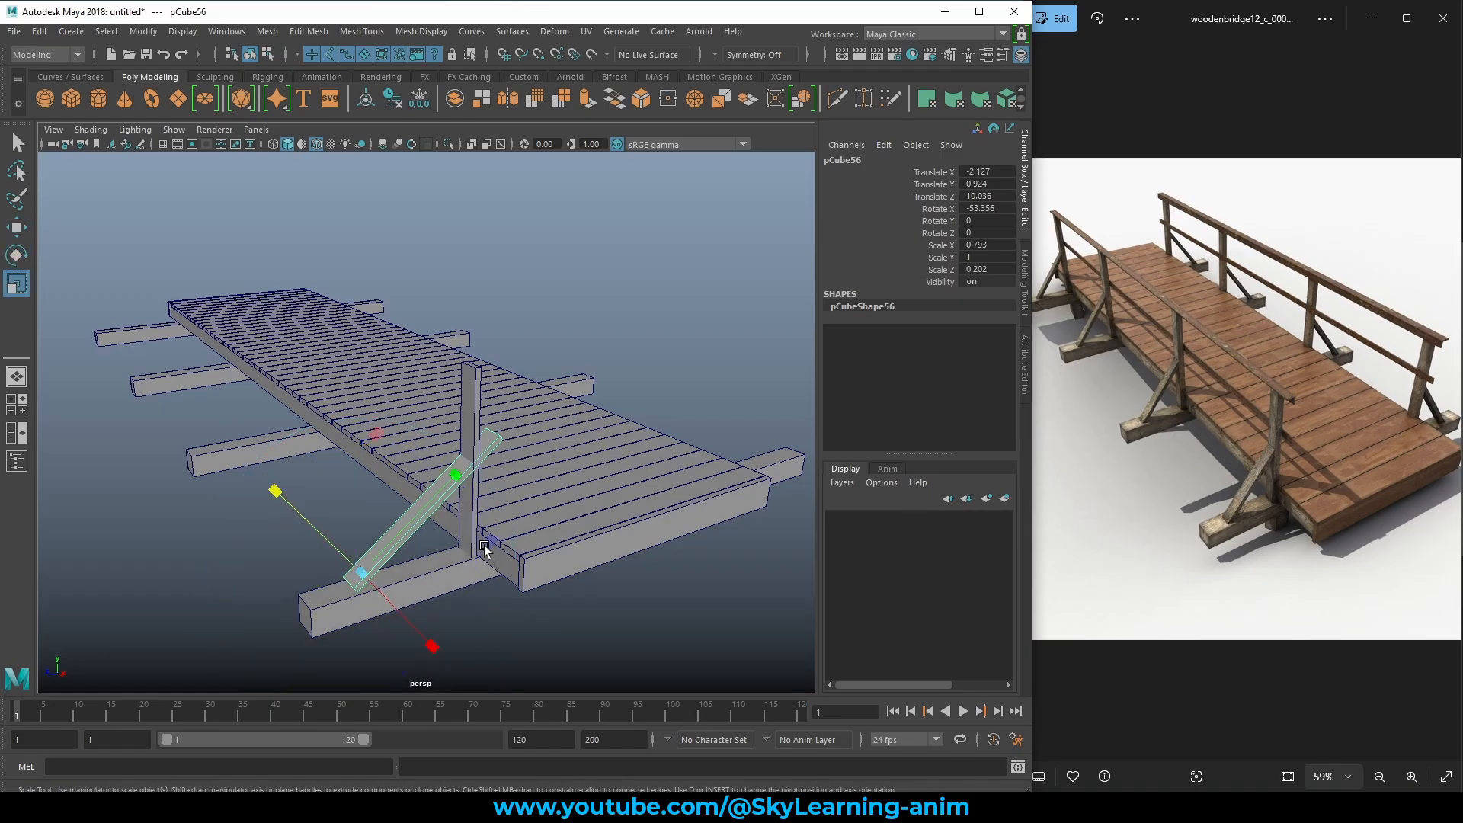
pyautogui.keyDown('alt'); pyautogui.moveTo(534, 537); pyautogui.dragTo(418, 534); pyautogui.keyUp('alt')
pyautogui.moveTo(451, 480); pyautogui.dragTo(346, 585)
pyautogui.hotkey('ctrl', 'z')
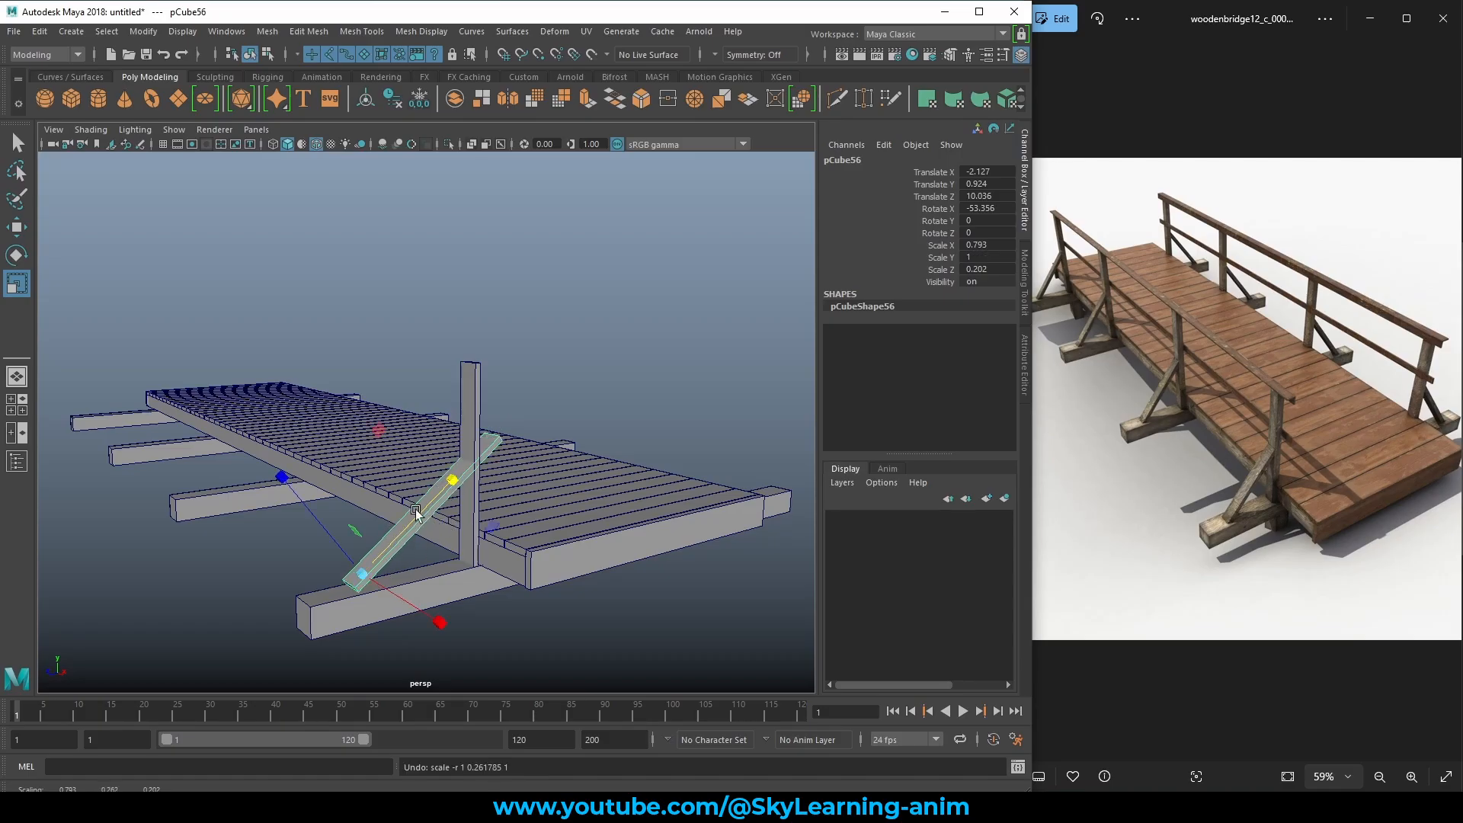
pyautogui.click(492, 445)
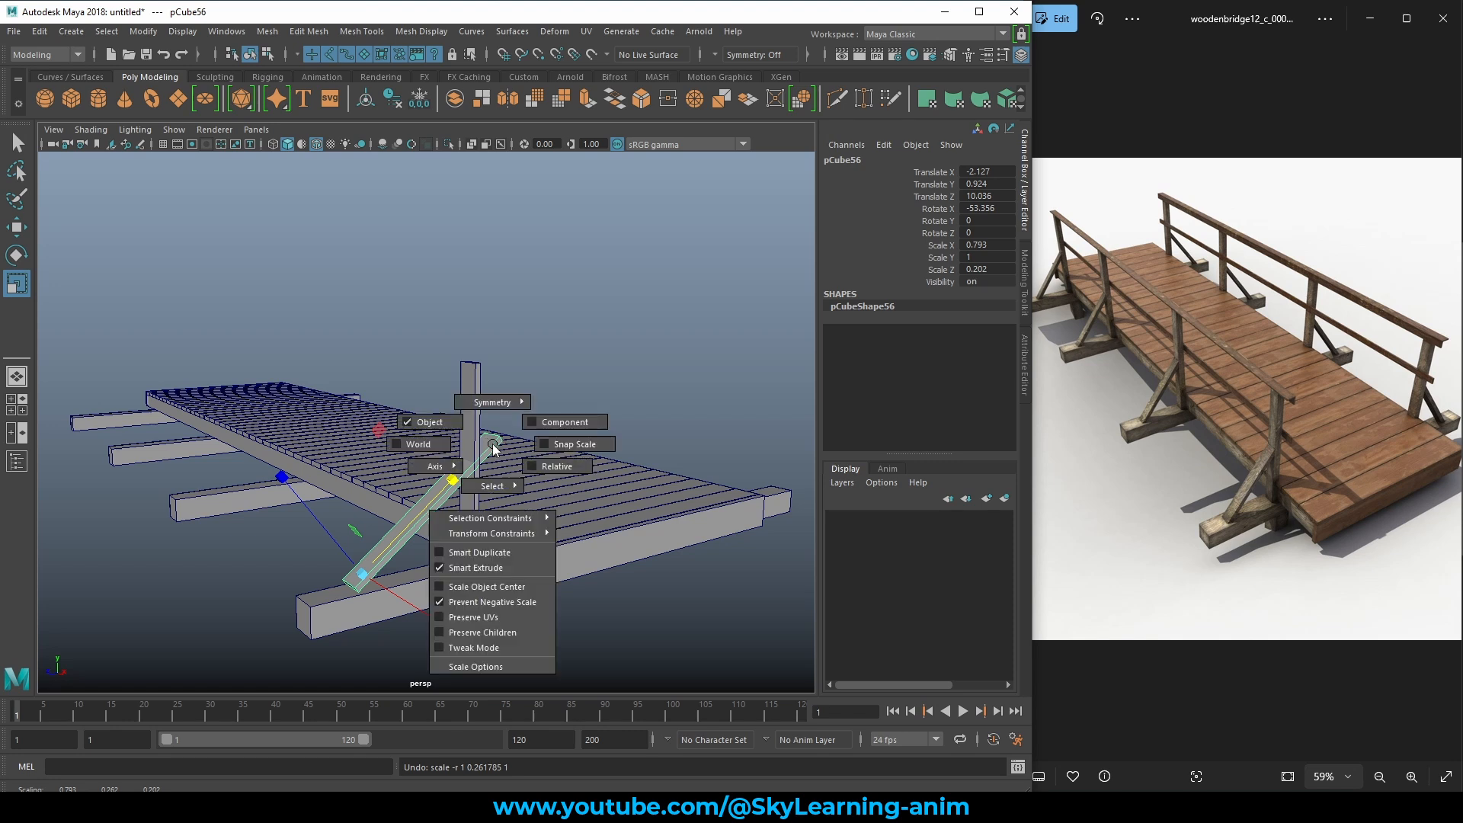
pyautogui.click(428, 423)
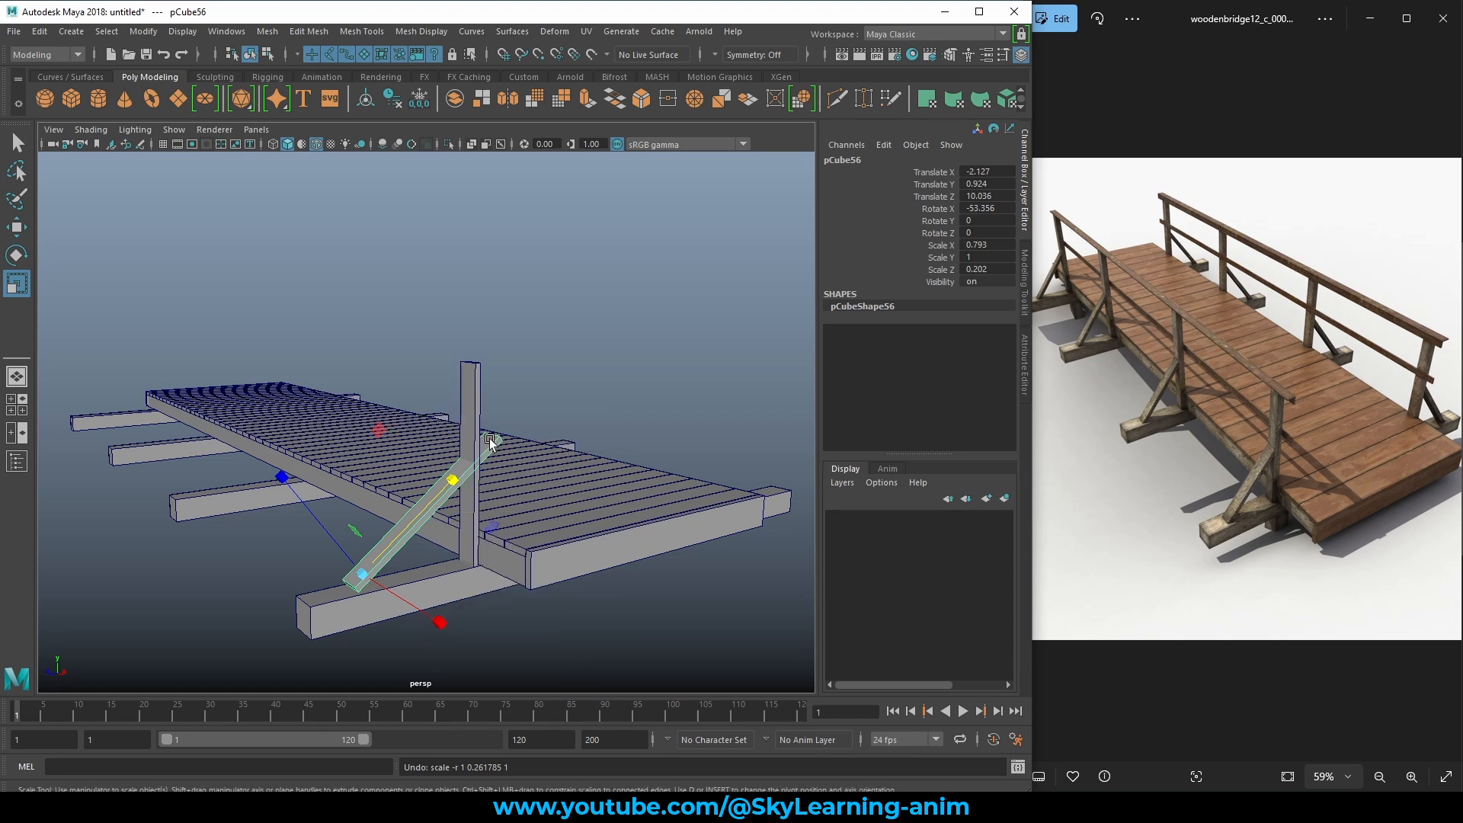
pyautogui.keyDown('ctrl'); pyautogui.keyDown('shift'); pyautogui.moveTo(495, 442); pyautogui.dragTo(424, 445, button='right'); pyautogui.keyUp('shift'); pyautogui.keyUp('ctrl')
pyautogui.keyDown('alt'); pyautogui.moveTo(448, 448); pyautogui.dragTo(380, 514); pyautogui.keyUp('alt')
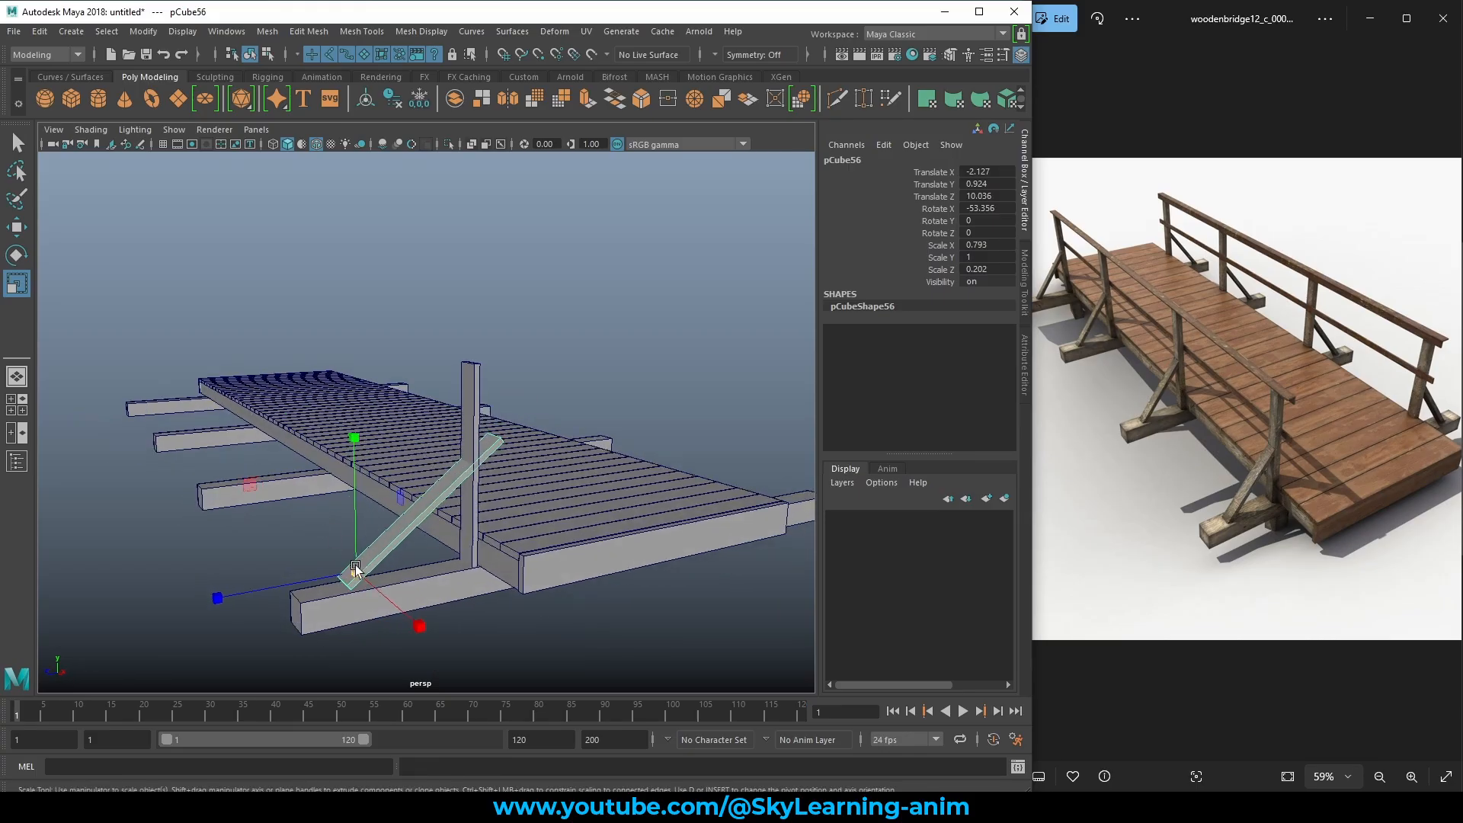
pyautogui.moveTo(356, 571); pyautogui.dragTo(324, 572)
pyautogui.hotkey('ctrl', 'z')
pyautogui.moveTo(355, 439)
pyautogui.mouseDown()
pyautogui.moveTo(343, 494)
pyautogui.moveTo(368, 487)
pyautogui.moveTo(346, 363)
pyautogui.moveTo(337, 451)
pyautogui.mouseUp()
pyautogui.hotkey('ctrl', 'z')
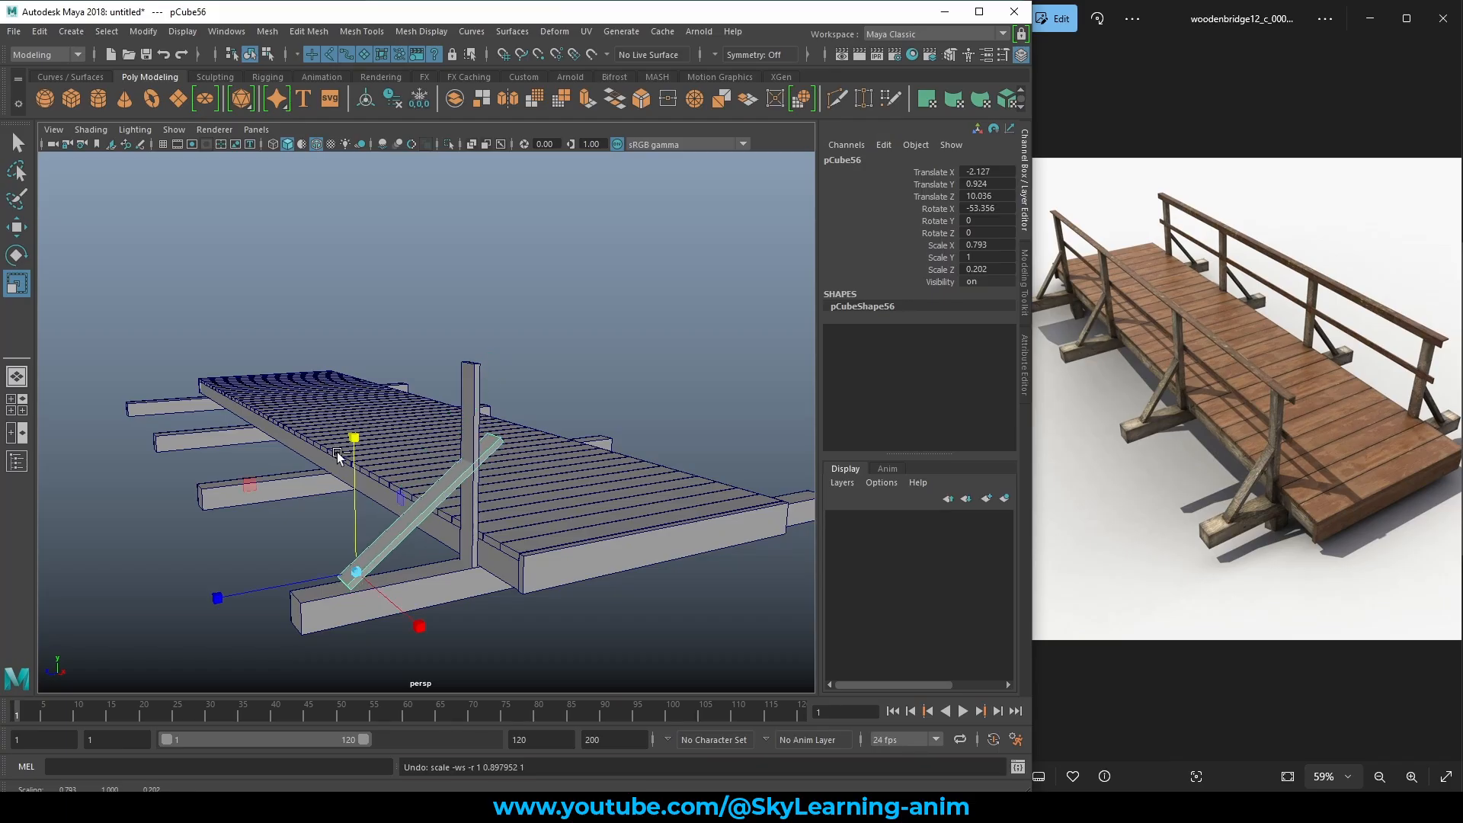
pyautogui.moveTo(440, 497); pyautogui.dragTo(330, 445, button='right')
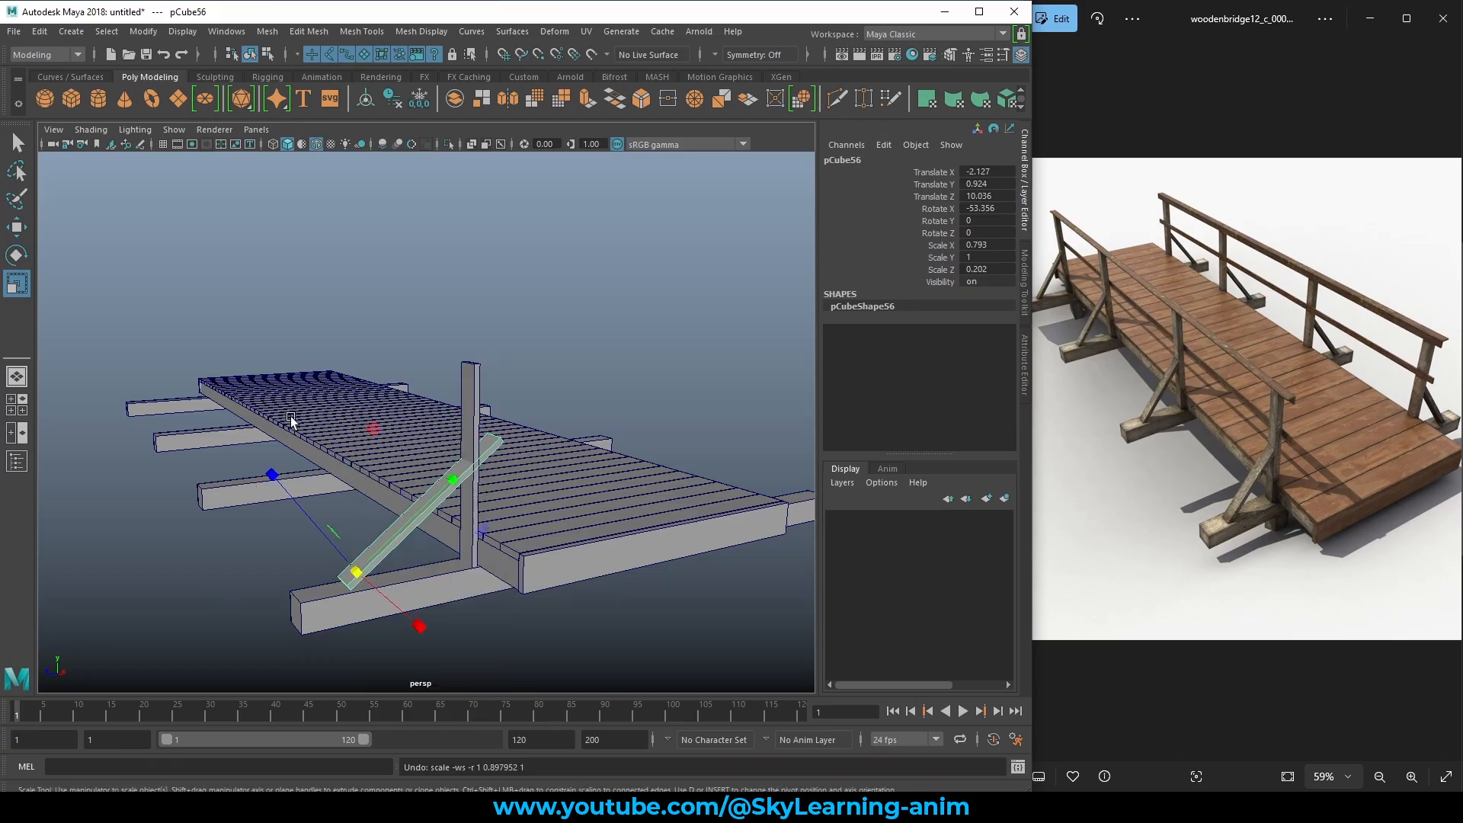
# Keep the Scale tool's Axis Orientation on Object in Tool Settings, then close the settings.
pyautogui.doubleClick(15, 287)
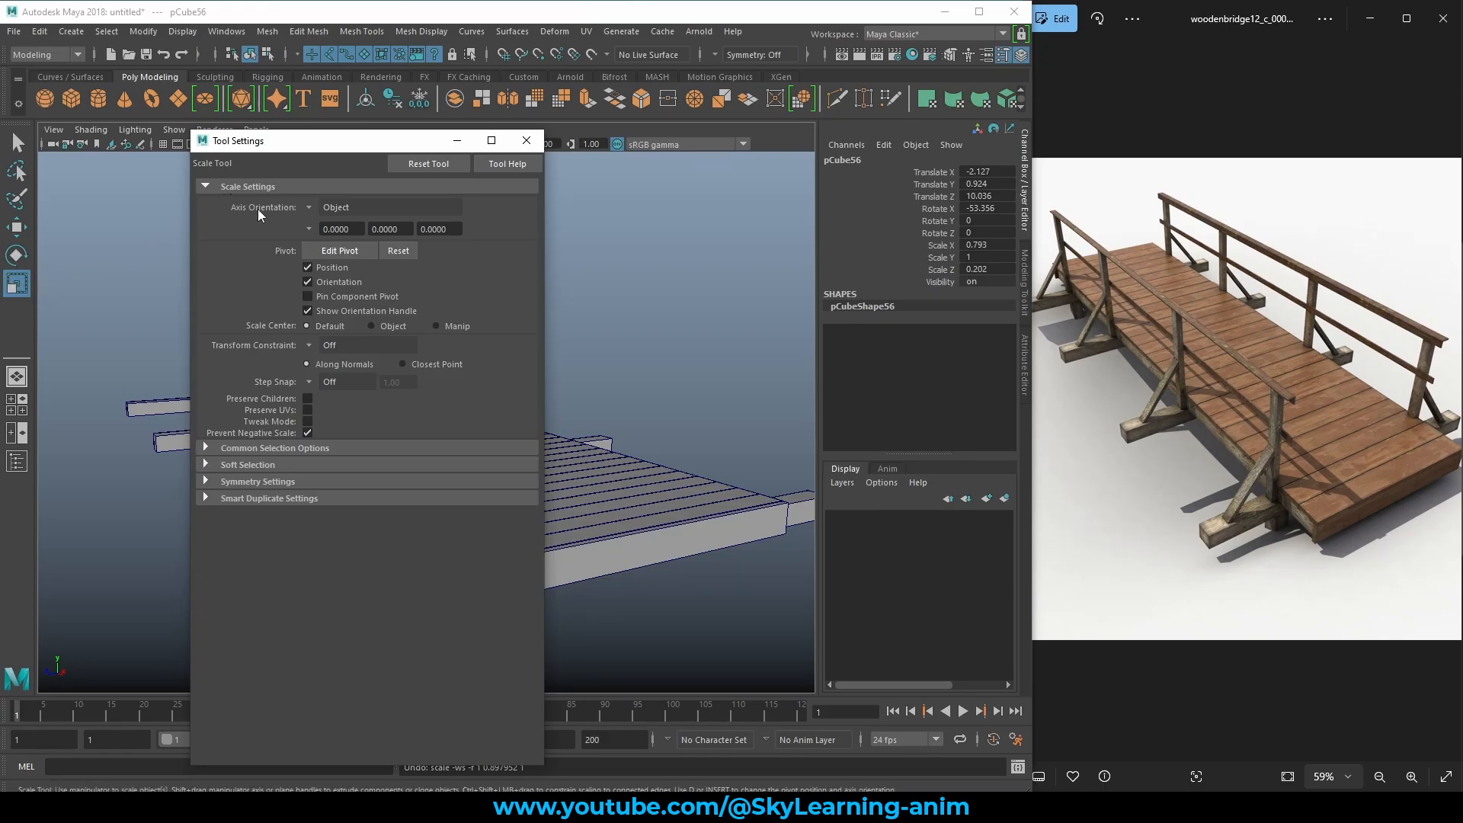
pyautogui.click(310, 209)
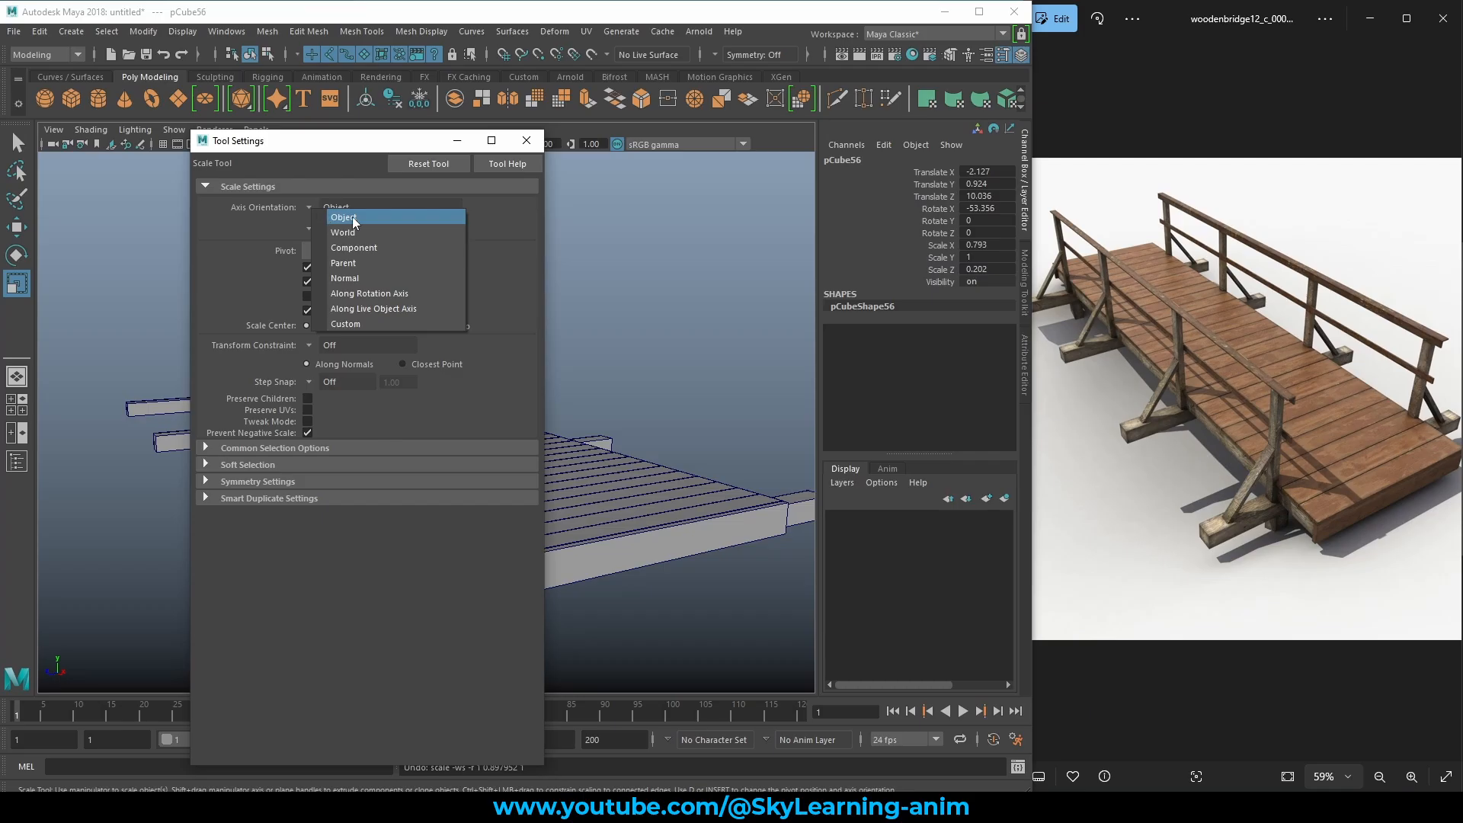
pyautogui.click(345, 213)
pyautogui.click(527, 141)
pyautogui.keyDown('alt'); pyautogui.moveTo(484, 403); pyautogui.dragTo(444, 476); pyautogui.keyUp('alt')
# Lower the brace onto the crossbeam, then make the post and brace thinner together.
pyautogui.press('w')
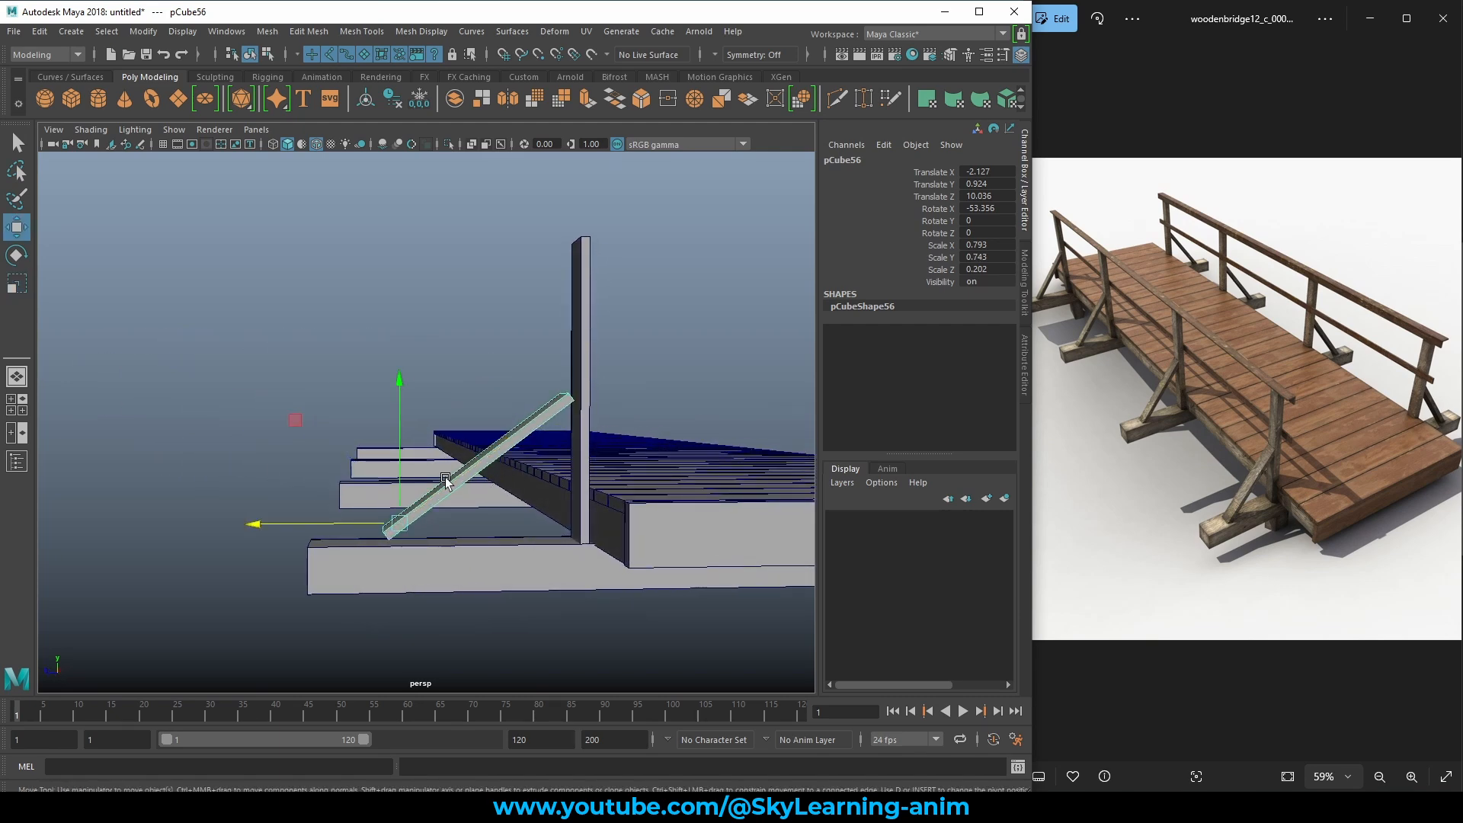
pyautogui.moveTo(309, 430); pyautogui.dragTo(733, 486)
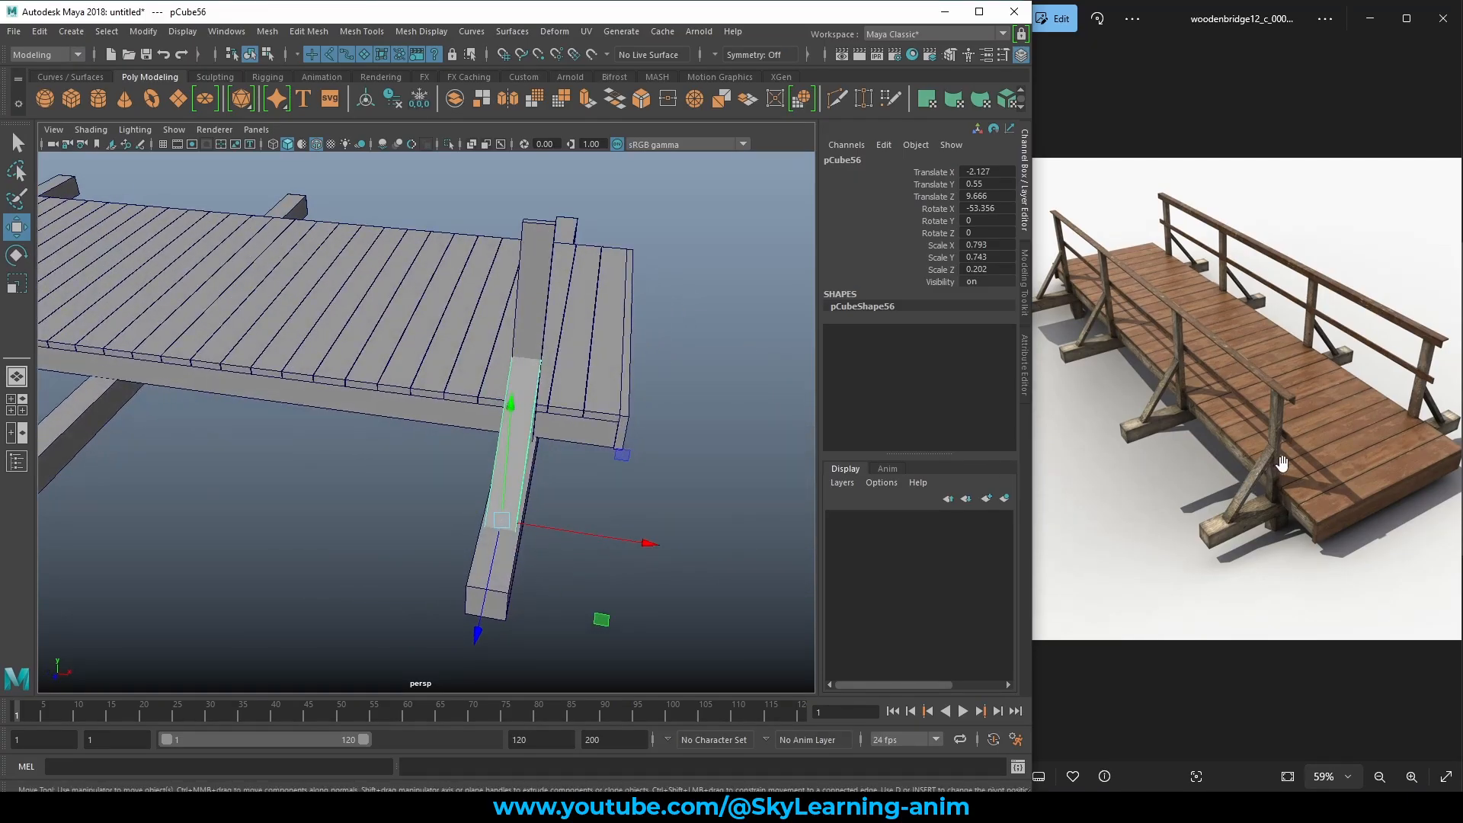
pyautogui.moveTo(644, 542)
pyautogui.keyDown('alt'); pyautogui.mouseDown()
pyautogui.moveTo(618, 536)
pyautogui.moveTo(647, 539)
pyautogui.mouseUp(); pyautogui.keyUp('alt')
pyautogui.keyDown('alt'); pyautogui.moveTo(647, 539); pyautogui.dragTo(604, 517, button='right'); pyautogui.keyUp('alt')
pyautogui.keyDown('alt'); pyautogui.moveTo(605, 516); pyautogui.dragTo(640, 533); pyautogui.keyUp('alt')
pyautogui.press('e')
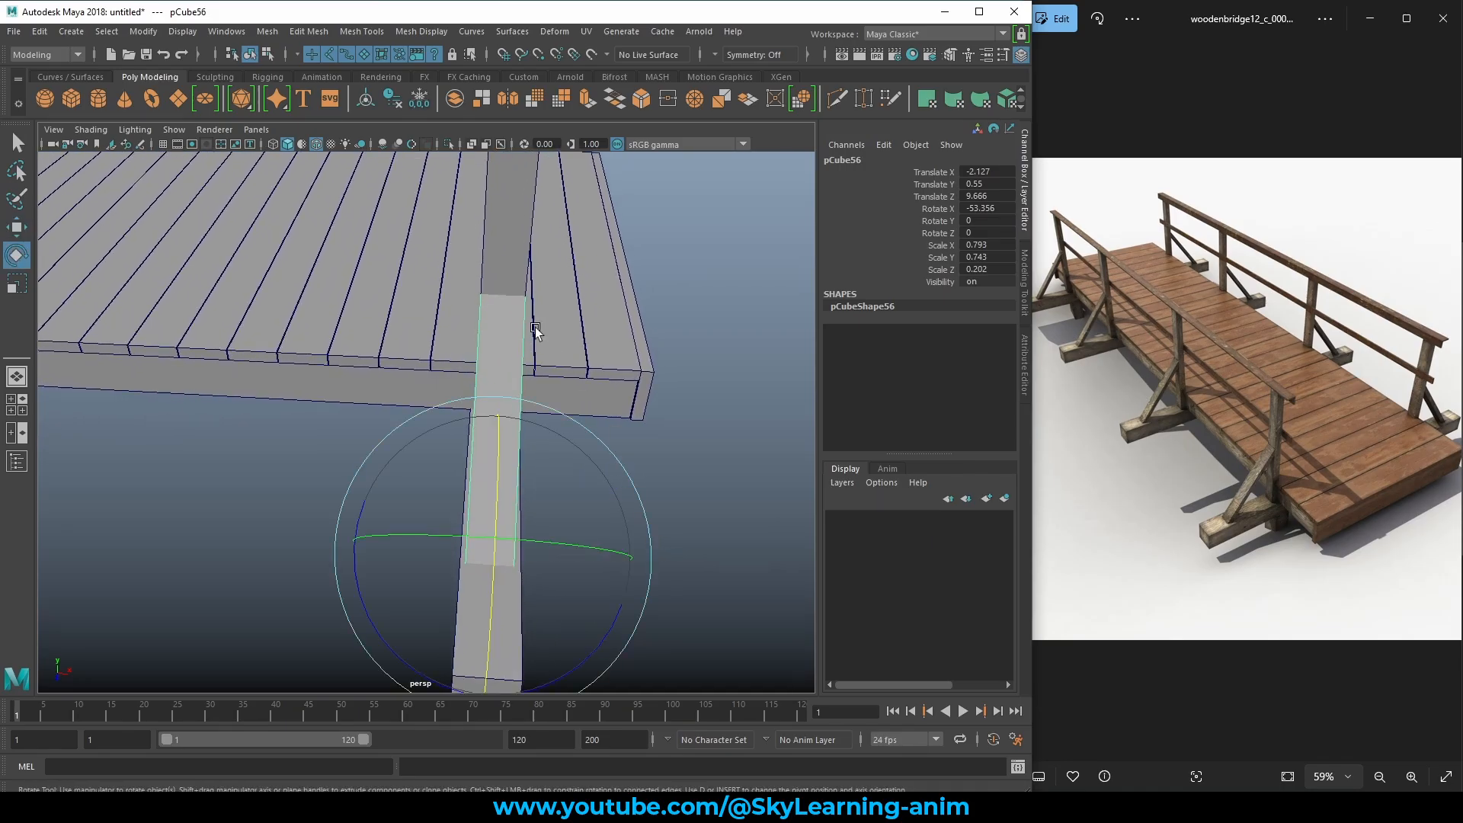
pyautogui.keyDown('shift'); pyautogui.click(497, 253); pyautogui.keyUp('shift')
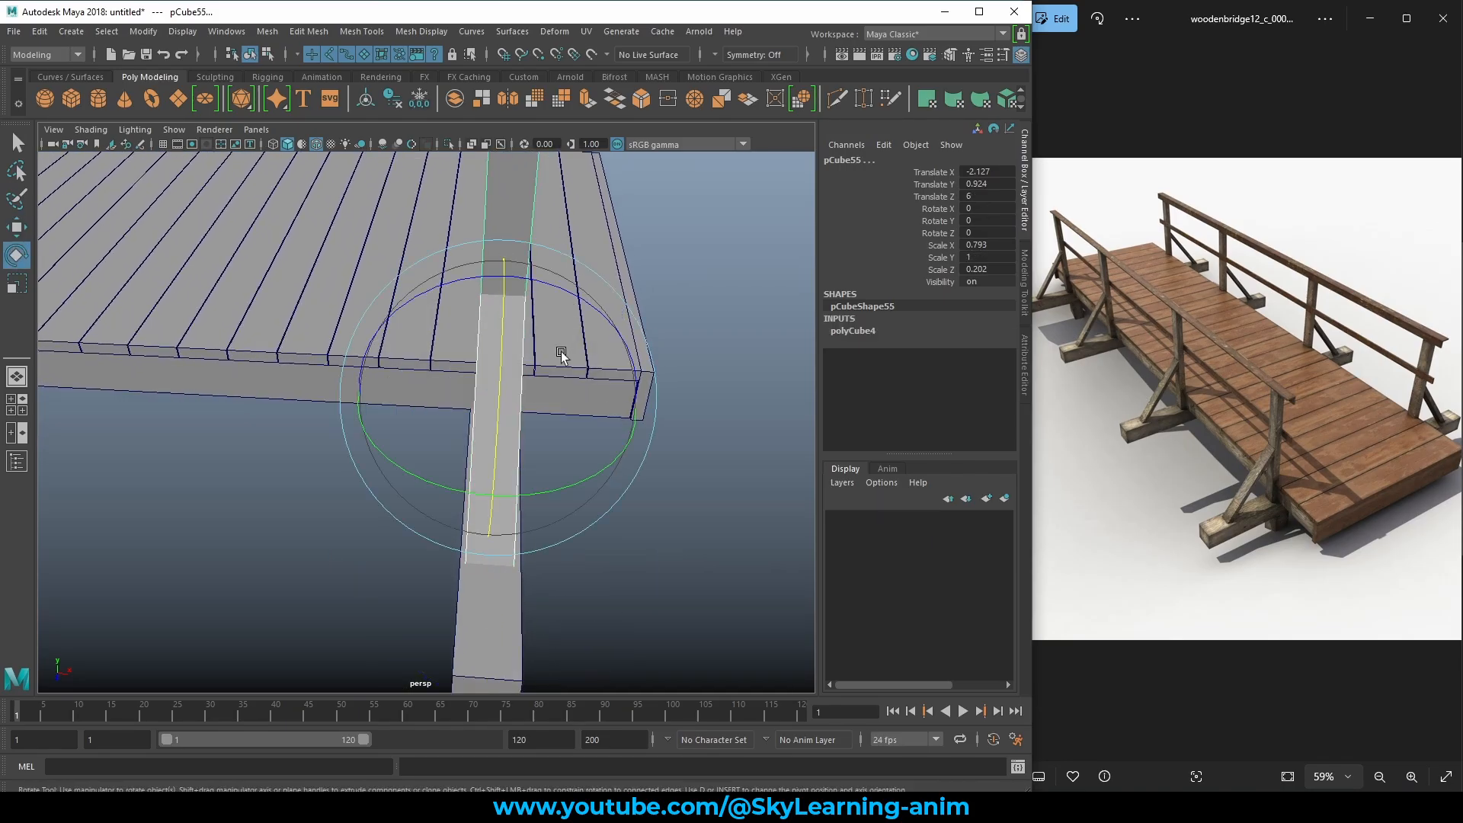
pyautogui.press('r')
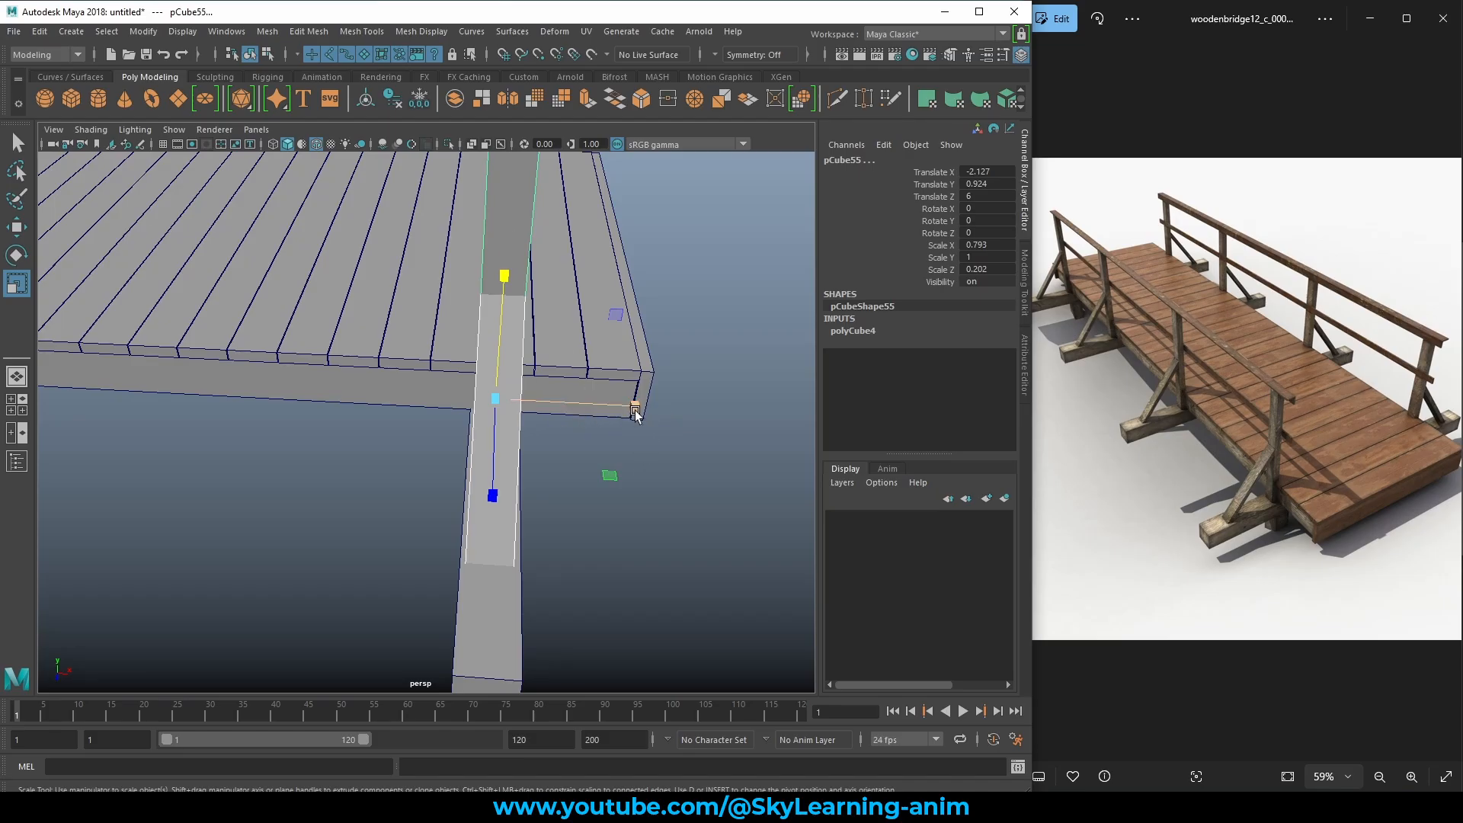
pyautogui.moveTo(637, 409); pyautogui.dragTo(620, 408)
pyautogui.click(661, 340)
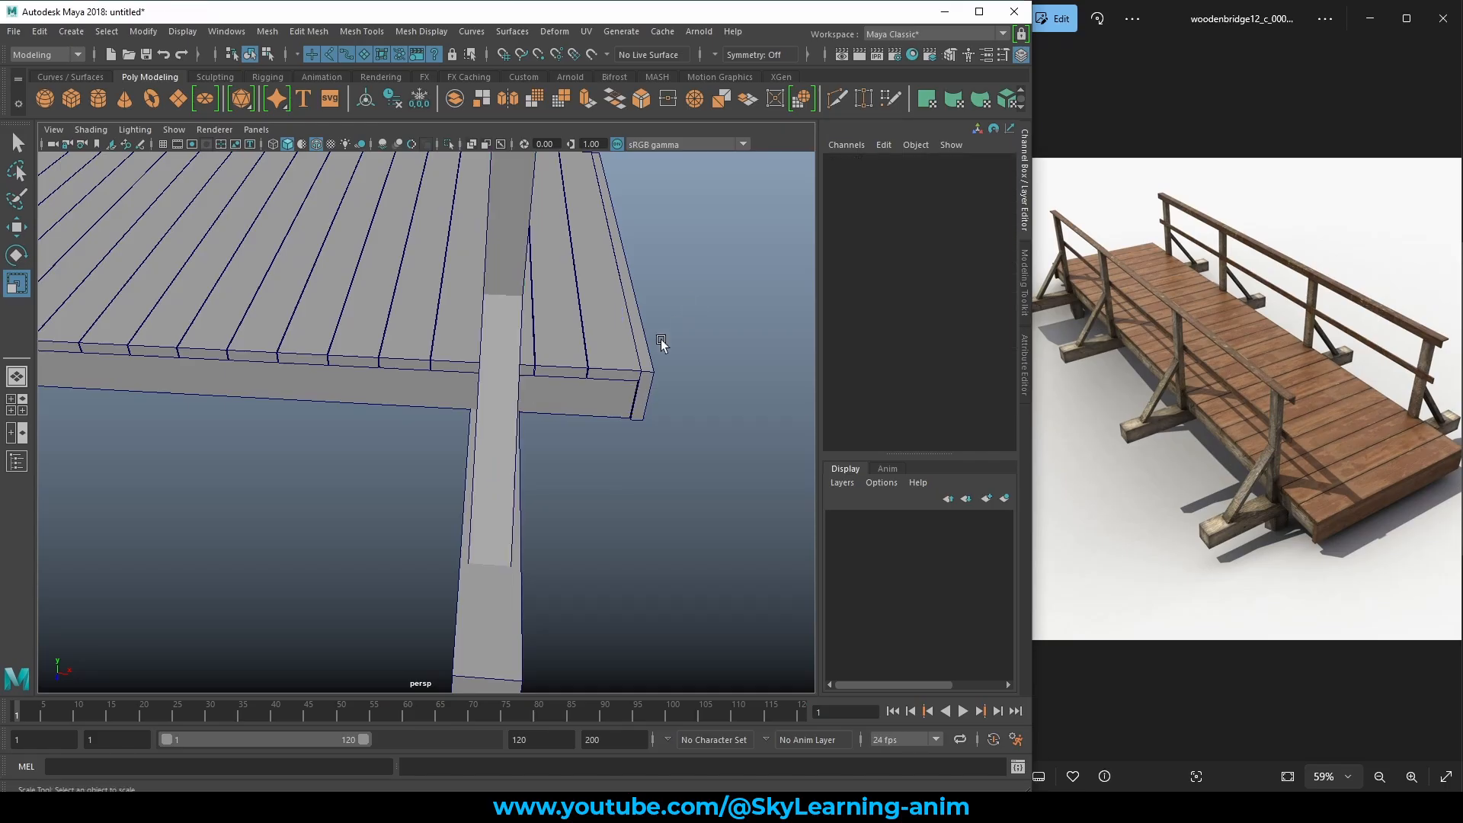
pyautogui.keyDown('alt'); pyautogui.moveTo(661, 340); pyautogui.dragTo(515, 336); pyautogui.keyUp('alt')
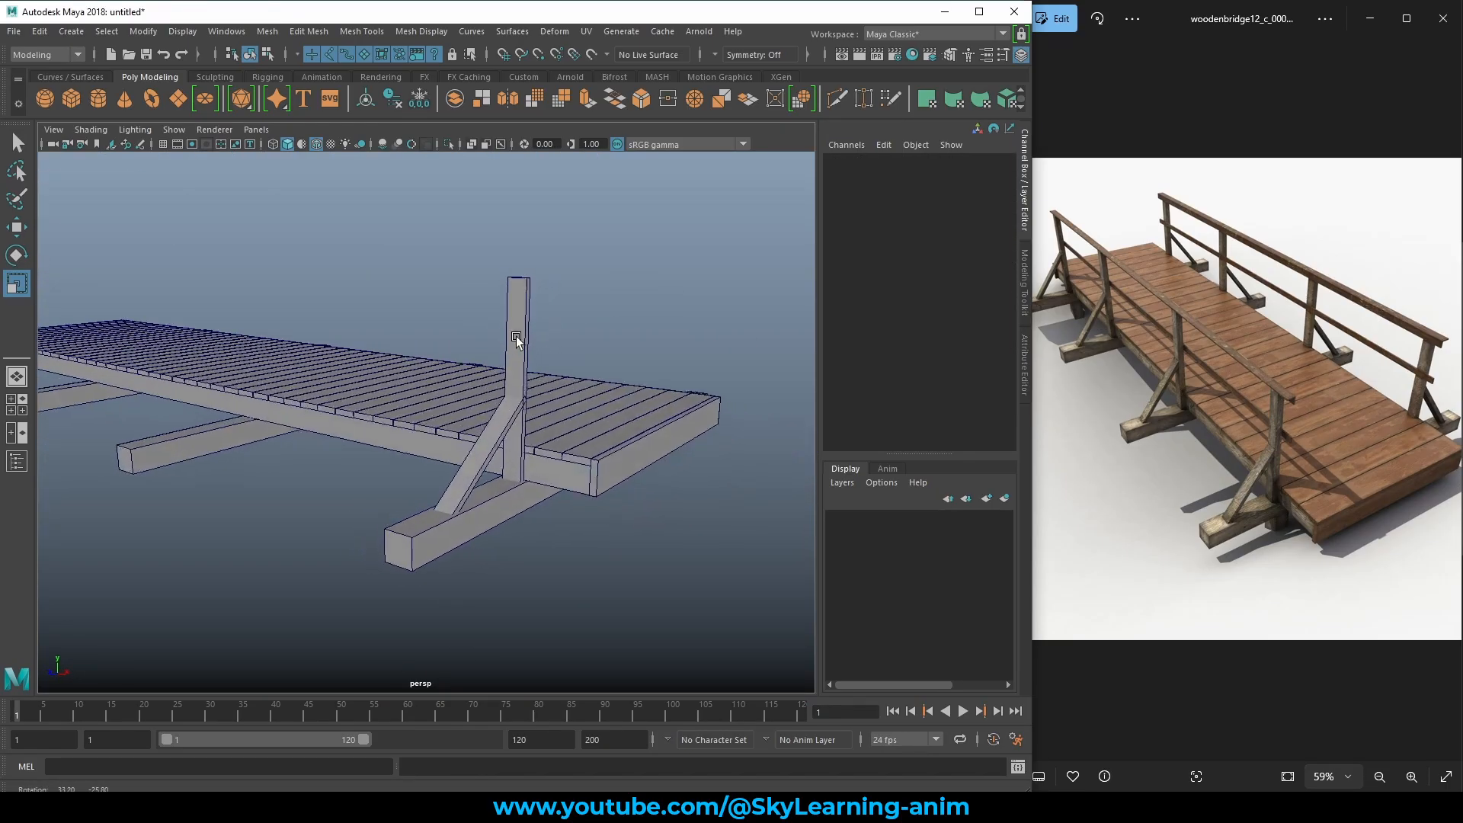
# Slim the diagonal brace slightly on its own.
pyautogui.click(482, 455)
pyautogui.keyDown('alt'); pyautogui.moveTo(542, 485); pyautogui.dragTo(568, 586, button='right'); pyautogui.keyUp('alt')
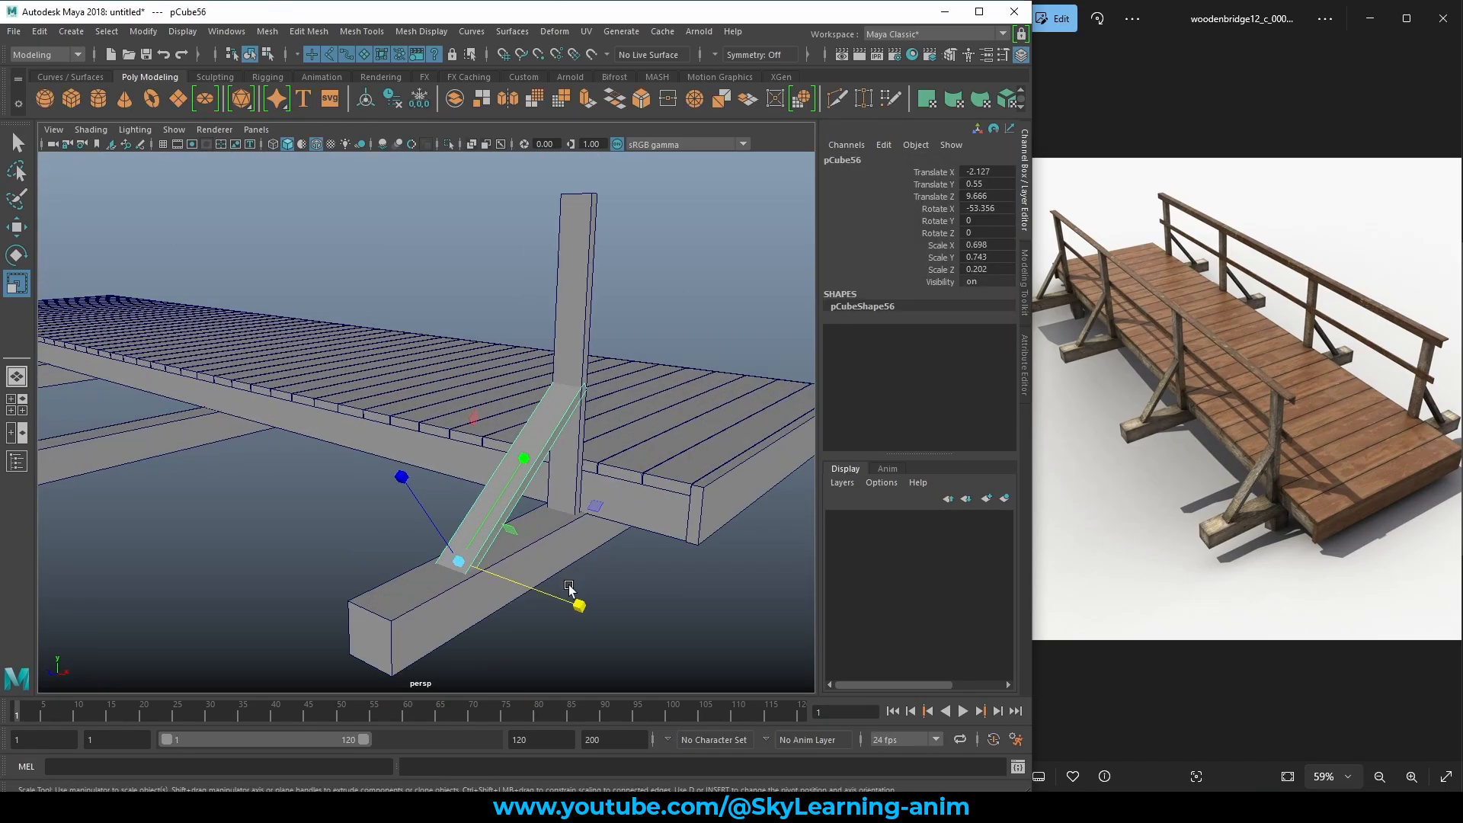
pyautogui.moveTo(582, 607); pyautogui.dragTo(597, 442)
pyautogui.click(596, 337)
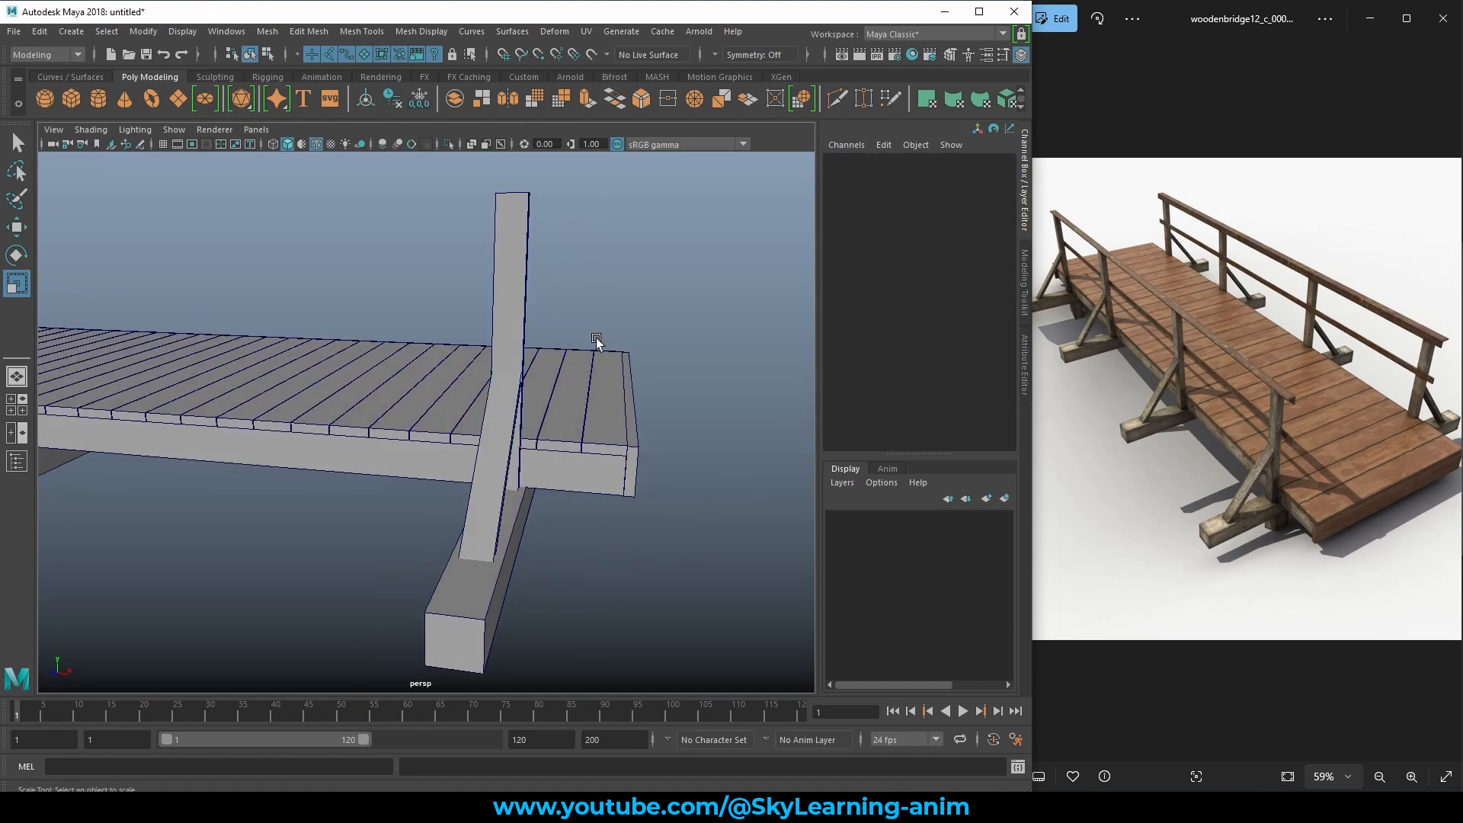
pyautogui.scroll(-5, 595, 337)
# Slide the brace along the bridge, steepen it to Rotate X -33.653, and shorten to Scale Y 0.648.
pyautogui.press('w')
pyautogui.keyDown('alt'); pyautogui.moveTo(596, 337); pyautogui.dragTo(501, 449); pyautogui.keyUp('alt')
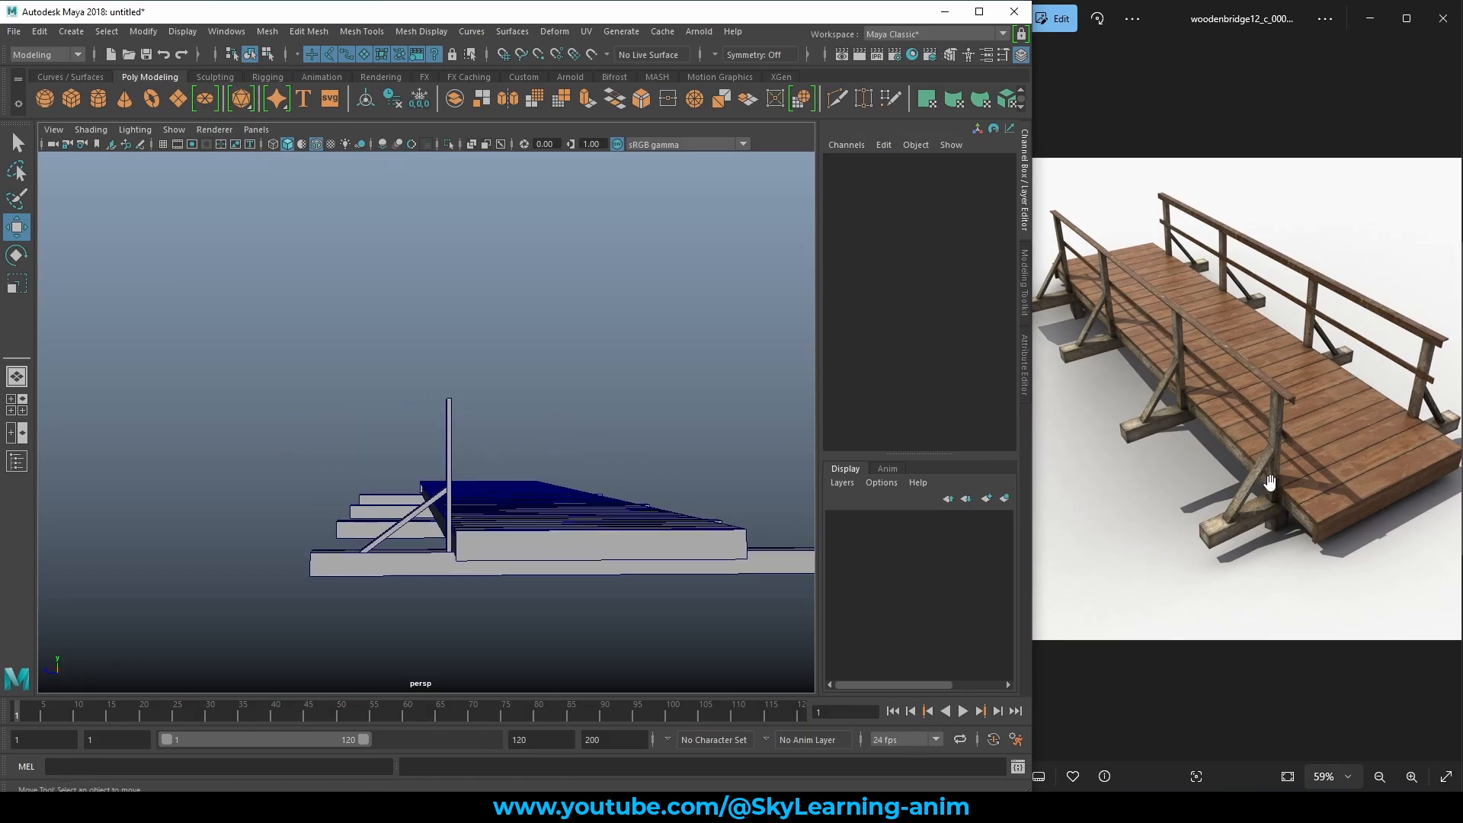
pyautogui.keyDown('alt'); pyautogui.moveTo(445, 573); pyautogui.dragTo(450, 568); pyautogui.keyUp('alt')
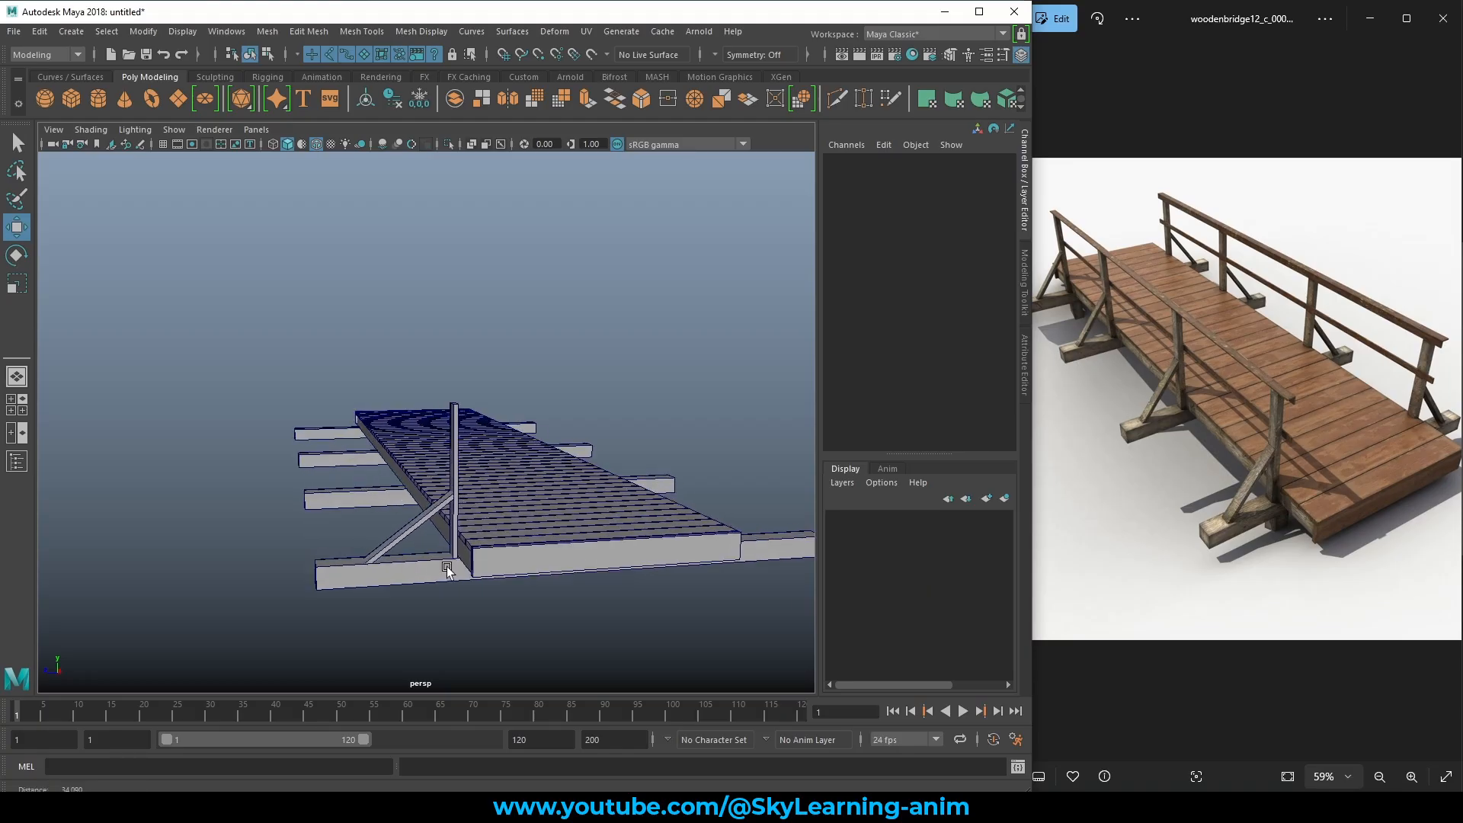
pyautogui.keyDown('alt'); pyautogui.moveTo(450, 567); pyautogui.dragTo(555, 576, button='right'); pyautogui.keyUp('alt')
pyautogui.keyDown('alt'); pyautogui.moveTo(555, 576); pyautogui.dragTo(581, 489, button='middle'); pyautogui.keyUp('alt')
pyautogui.keyDown('alt'); pyautogui.moveTo(335, 526); pyautogui.dragTo(414, 533, button='right'); pyautogui.keyUp('alt')
pyautogui.click(428, 527)
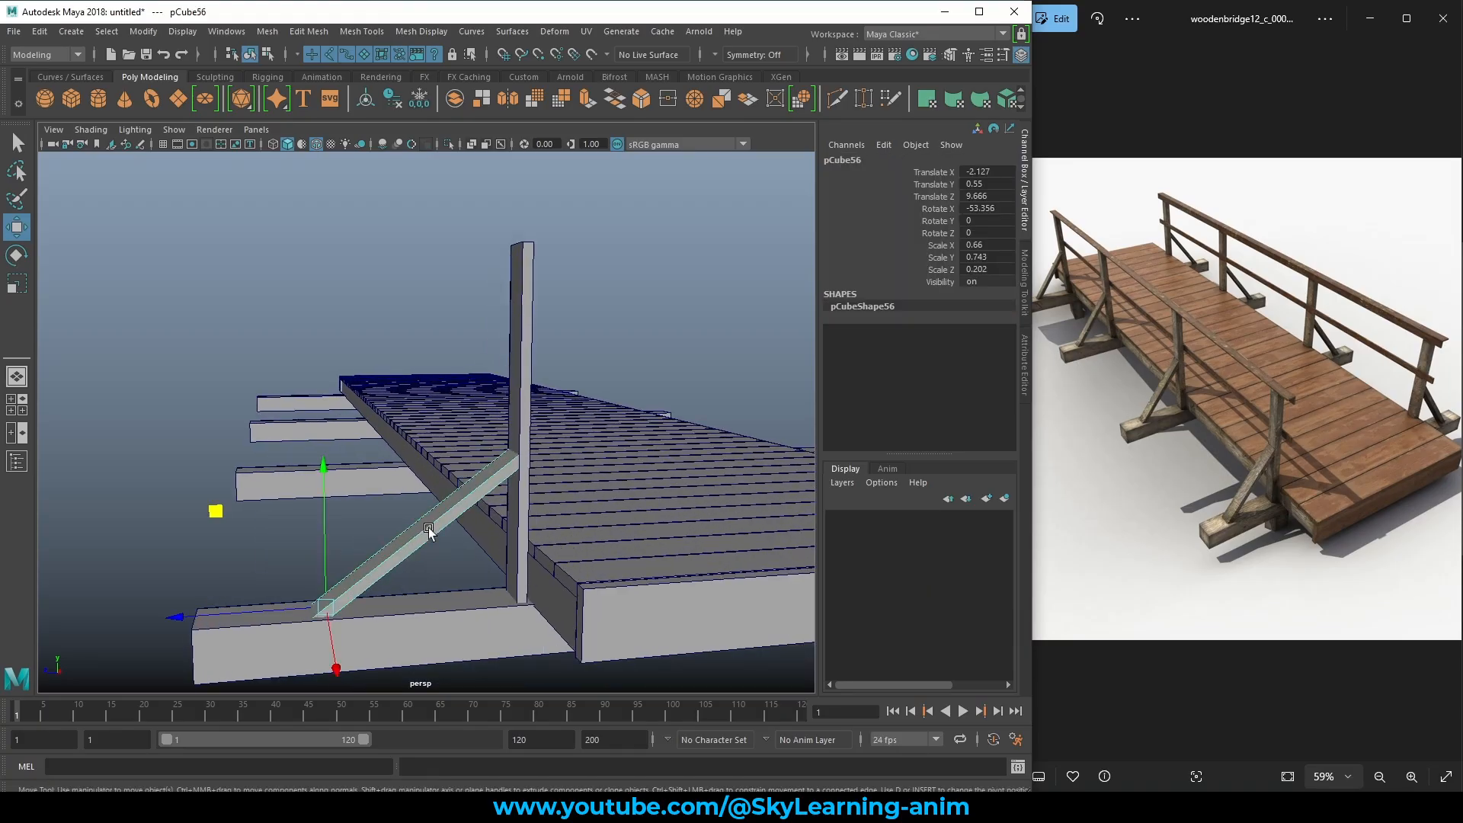
pyautogui.moveTo(221, 510); pyautogui.dragTo(290, 506, button='middle')
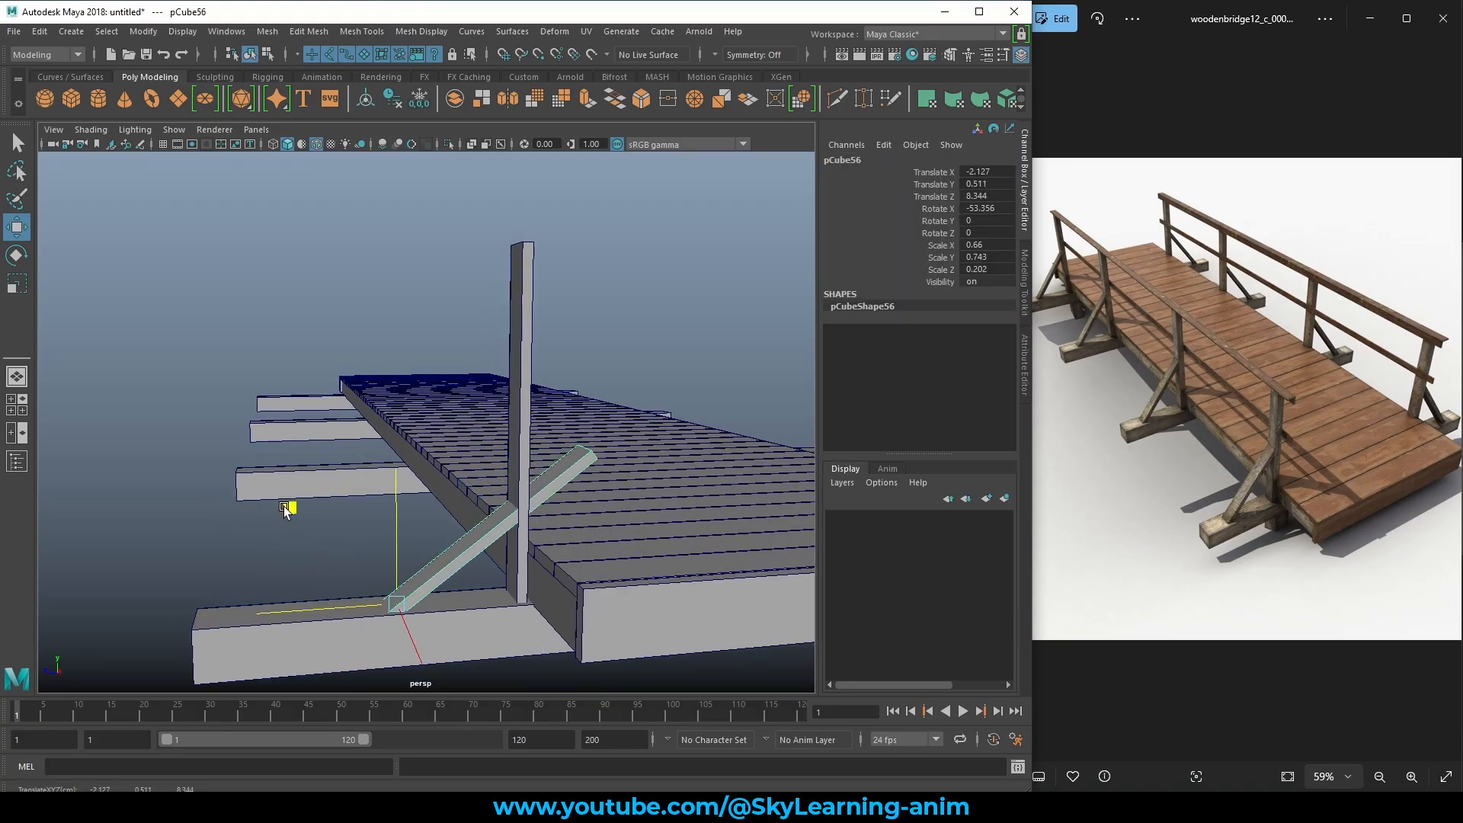
pyautogui.press('e')
pyautogui.moveTo(341, 480); pyautogui.dragTo(287, 490)
pyautogui.press('r')
pyautogui.moveTo(472, 488)
pyautogui.mouseDown()
pyautogui.moveTo(458, 502)
pyautogui.moveTo(496, 497)
pyautogui.moveTo(446, 496)
pyautogui.mouseUp()
# Switch the diagonal brace to Edge mode for editing.
pyautogui.keyDown('alt'); pyautogui.moveTo(448, 491); pyautogui.dragTo(499, 496); pyautogui.keyUp('alt')
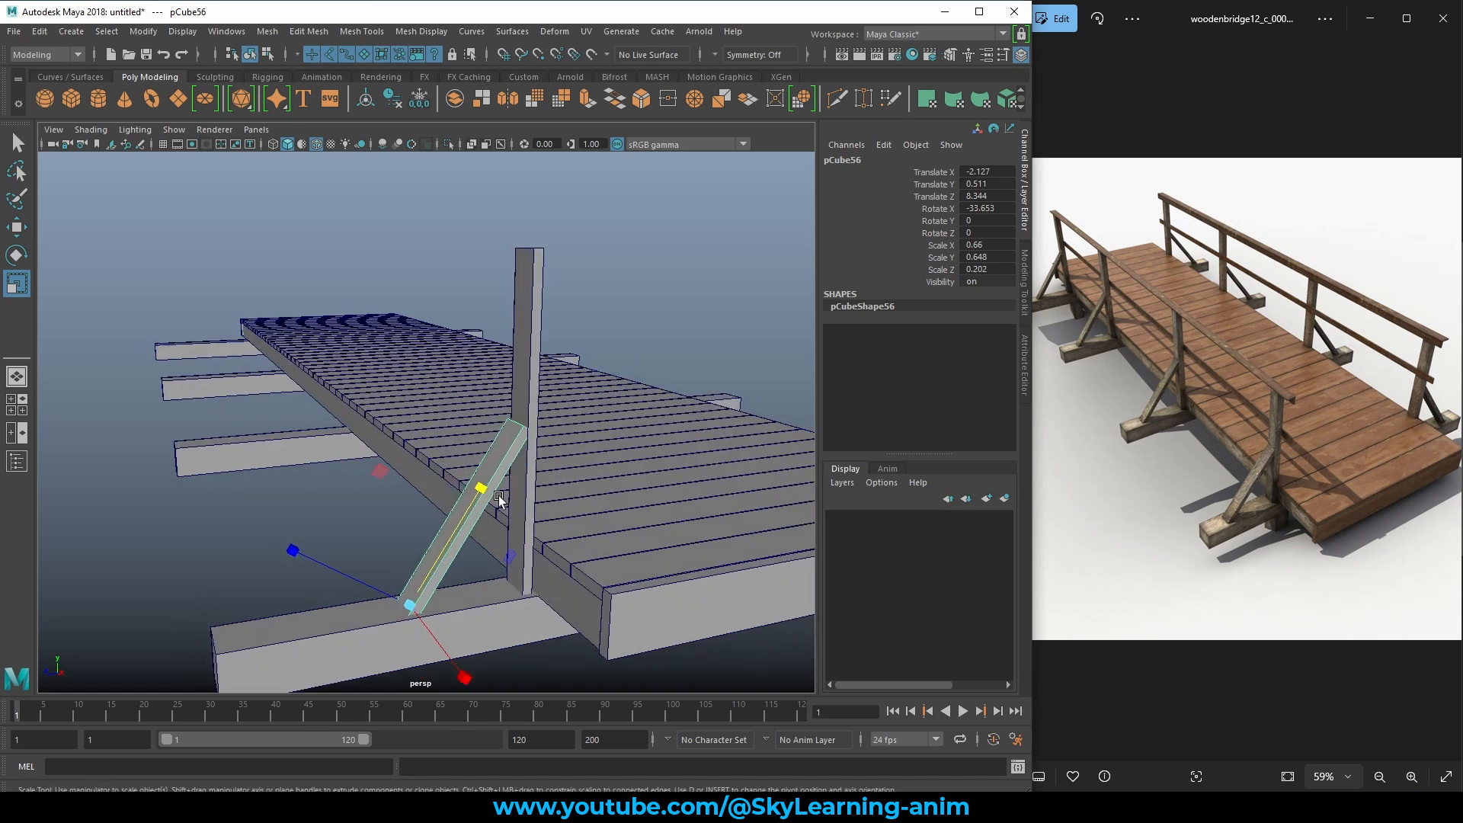
pyautogui.keyDown('alt'); pyautogui.moveTo(498, 497); pyautogui.dragTo(600, 526, button='right'); pyautogui.keyUp('alt')
pyautogui.keyDown('alt'); pyautogui.moveTo(600, 525); pyautogui.dragTo(535, 563, button='middle'); pyautogui.keyUp('alt')
pyautogui.keyDown('alt'); pyautogui.moveTo(535, 563); pyautogui.dragTo(529, 550); pyautogui.keyUp('alt')
pyautogui.press('w')
pyautogui.moveTo(400, 486); pyautogui.dragTo(395, 290, button='right')
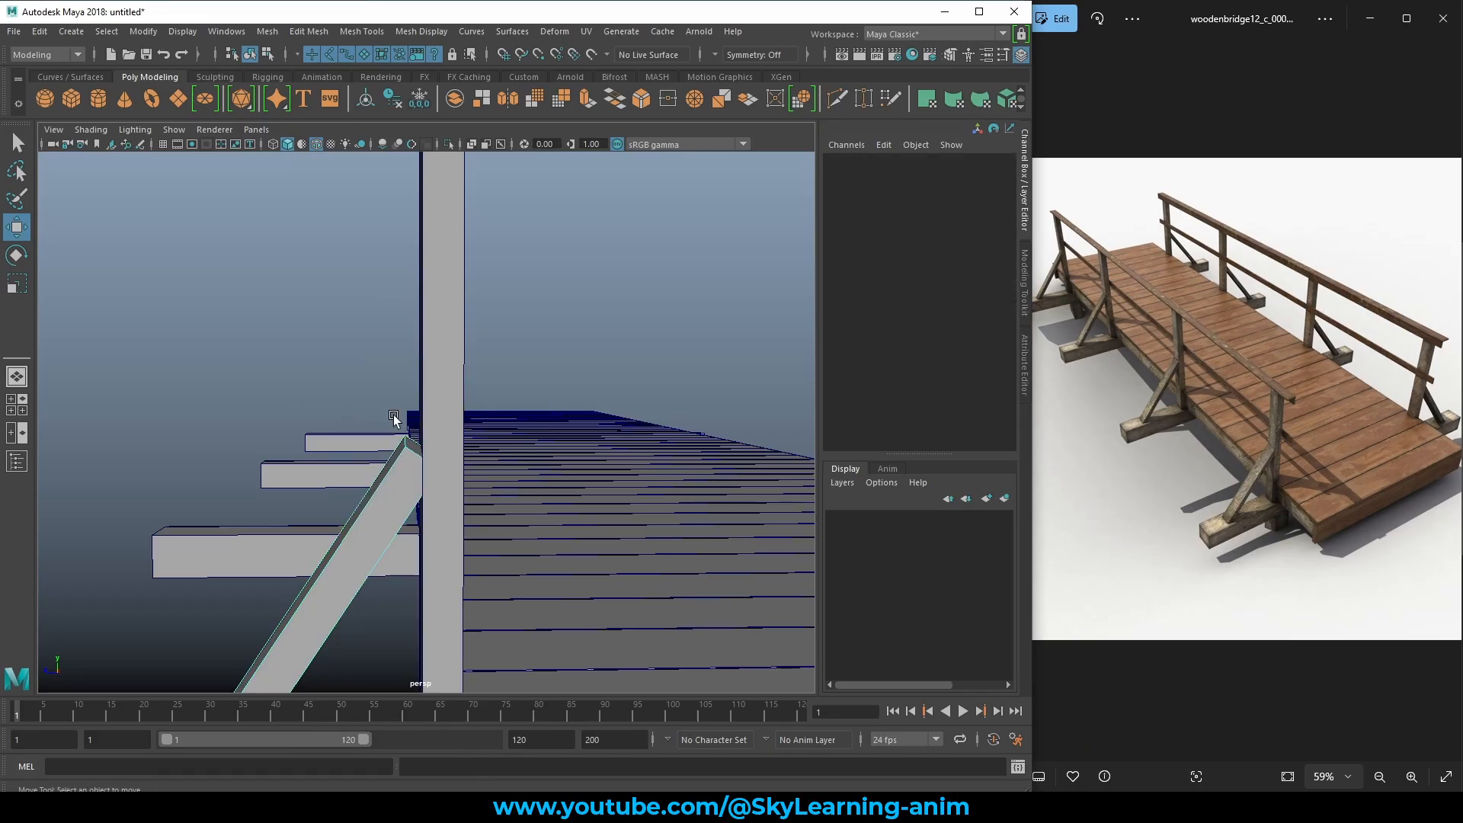
pyautogui.keyDown('alt'); pyautogui.moveTo(442, 451); pyautogui.dragTo(305, 313); pyautogui.keyUp('alt')
# Extend the brace's top edge toward the upright post.
pyautogui.click(432, 460)
pyautogui.hotkey('ctrl', 'z')
pyautogui.keyDown('alt'); pyautogui.moveTo(330, 437); pyautogui.dragTo(434, 469); pyautogui.keyUp('alt')
pyautogui.keyDown('ctrl'); pyautogui.keyDown('shift'); pyautogui.moveTo(447, 483); pyautogui.dragTo(362, 450, button='right'); pyautogui.keyUp('shift'); pyautogui.keyUp('ctrl')
pyautogui.keyDown('alt'); pyautogui.moveTo(479, 474); pyautogui.dragTo(443, 433); pyautogui.keyUp('alt')
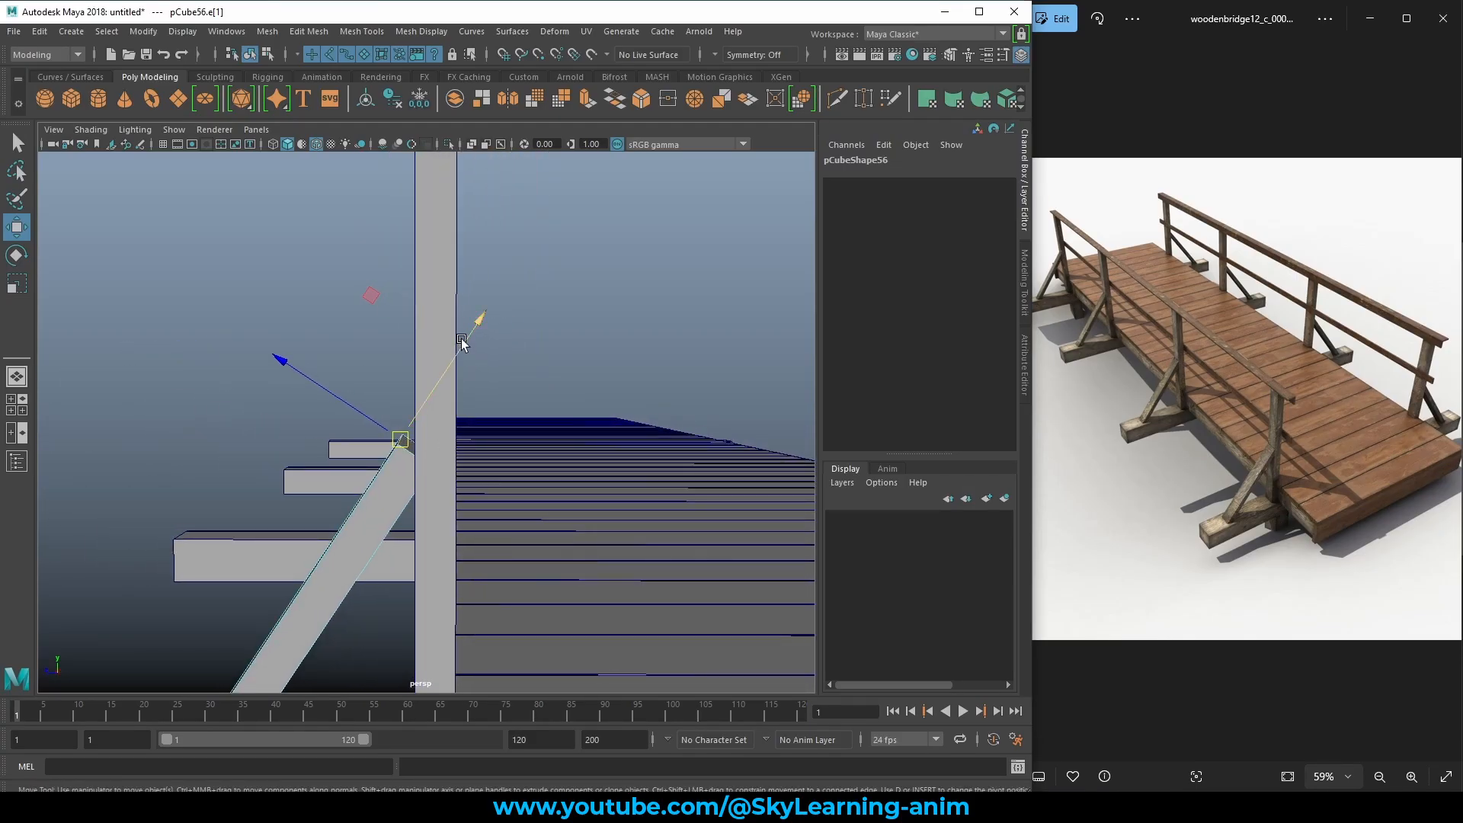
pyautogui.moveTo(461, 341); pyautogui.dragTo(508, 284)
# Return to Object mode and turn X-Ray off so the bridge displays solid.
pyautogui.click(471, 144)
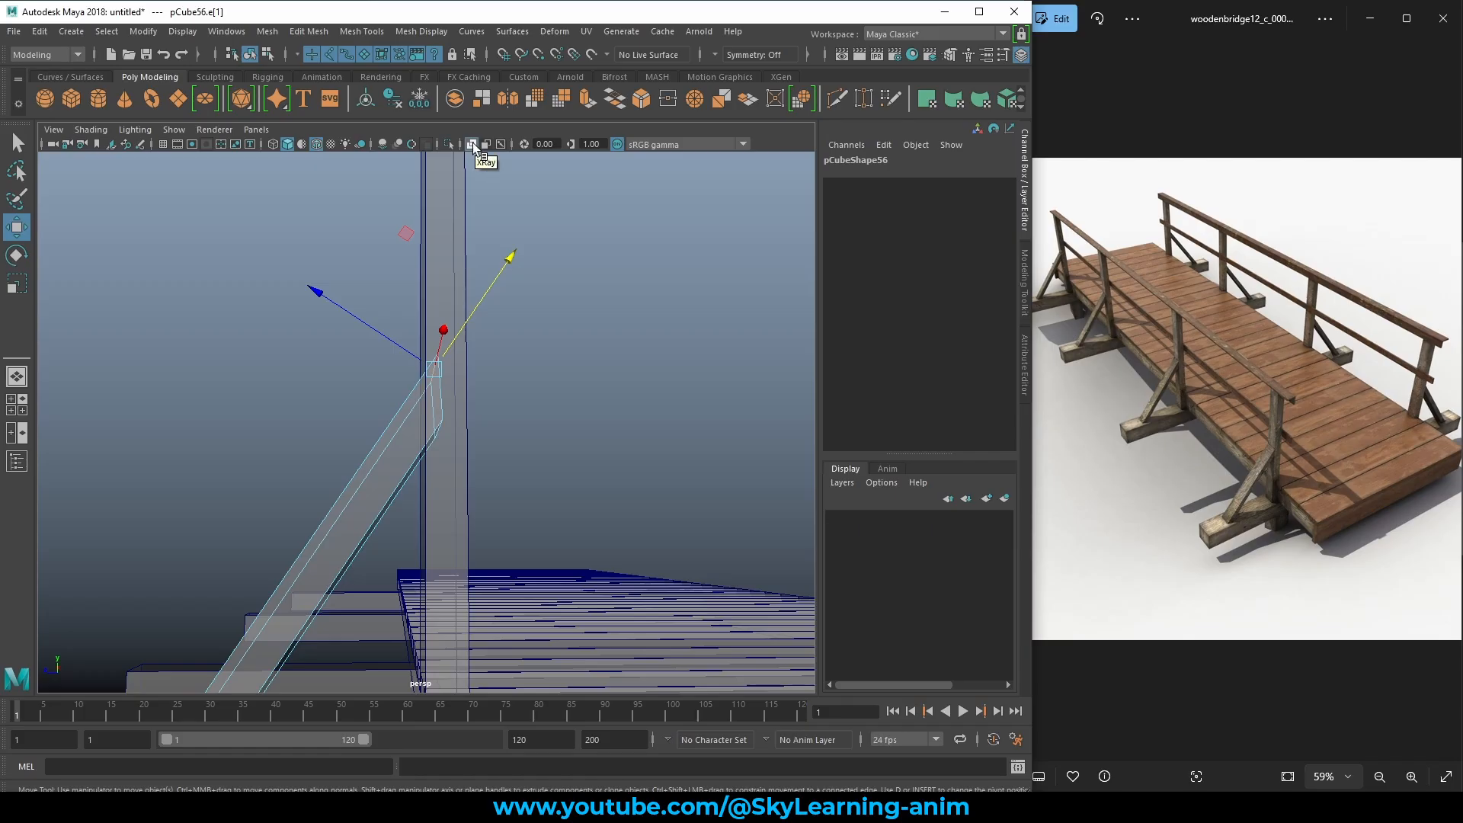
pyautogui.click(473, 144)
pyautogui.click(473, 144)
pyautogui.moveTo(477, 341)
pyautogui.keyDown('alt'); pyautogui.mouseDown()
pyautogui.moveTo(512, 347)
pyautogui.moveTo(468, 349)
pyautogui.mouseUp(); pyautogui.keyUp('alt')
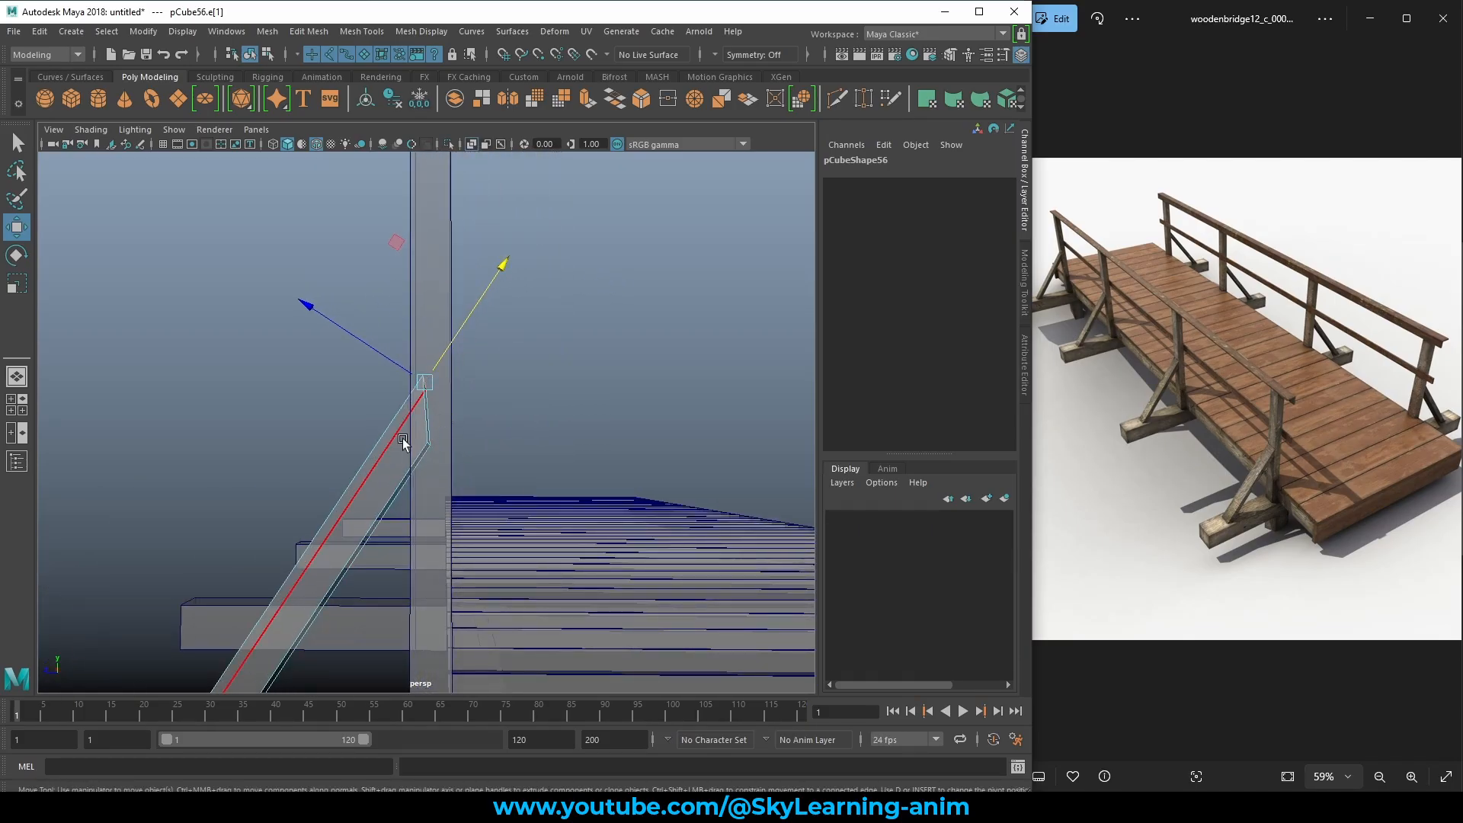
pyautogui.moveTo(382, 385); pyautogui.dragTo(534, 347, button='right')
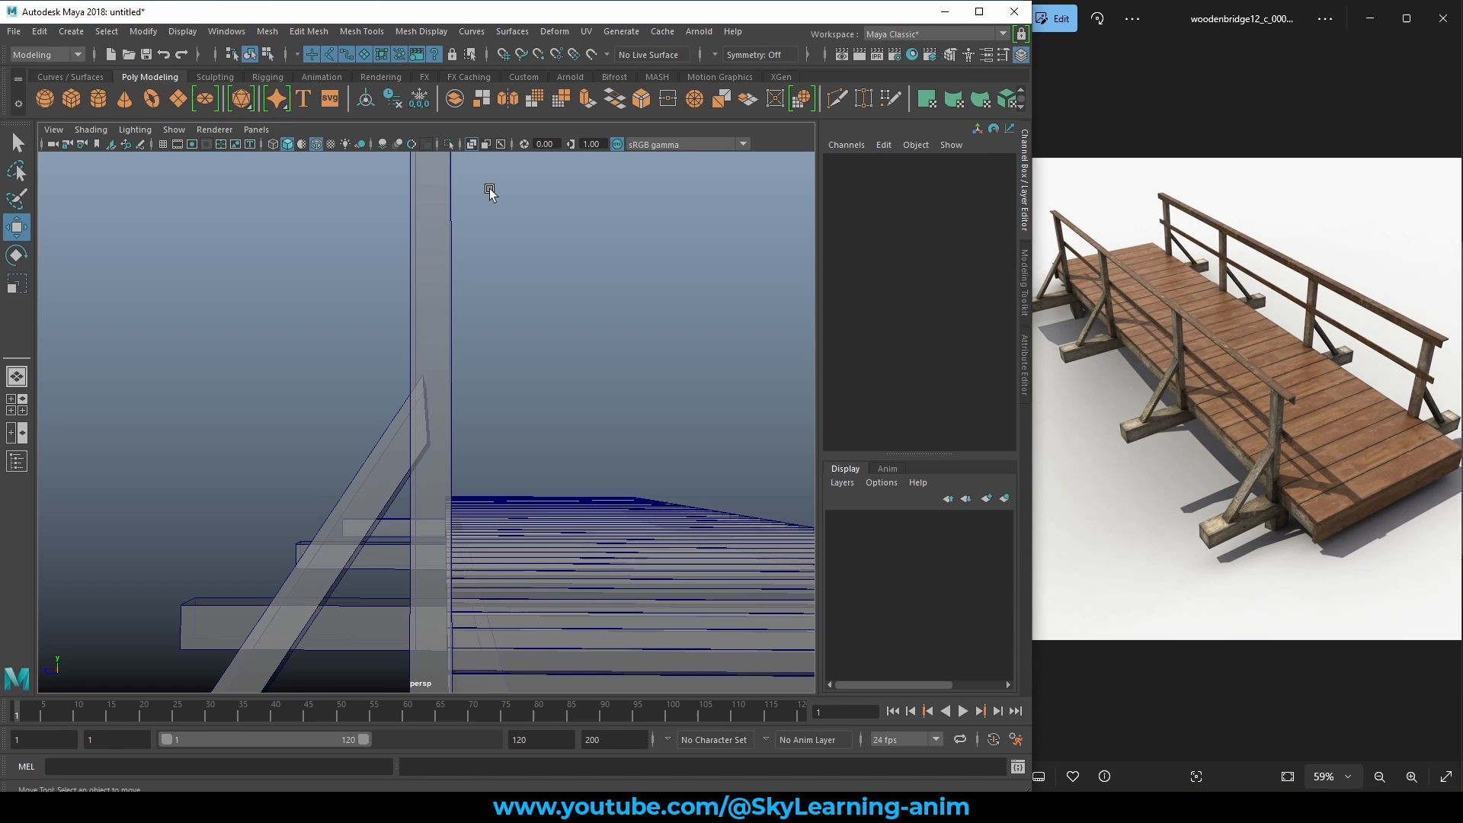
pyautogui.click(472, 144)
pyautogui.scroll(-9, 473, 227)
pyautogui.keyDown('alt'); pyautogui.moveTo(377, 427); pyautogui.dragTo(422, 480); pyautogui.keyUp('alt')
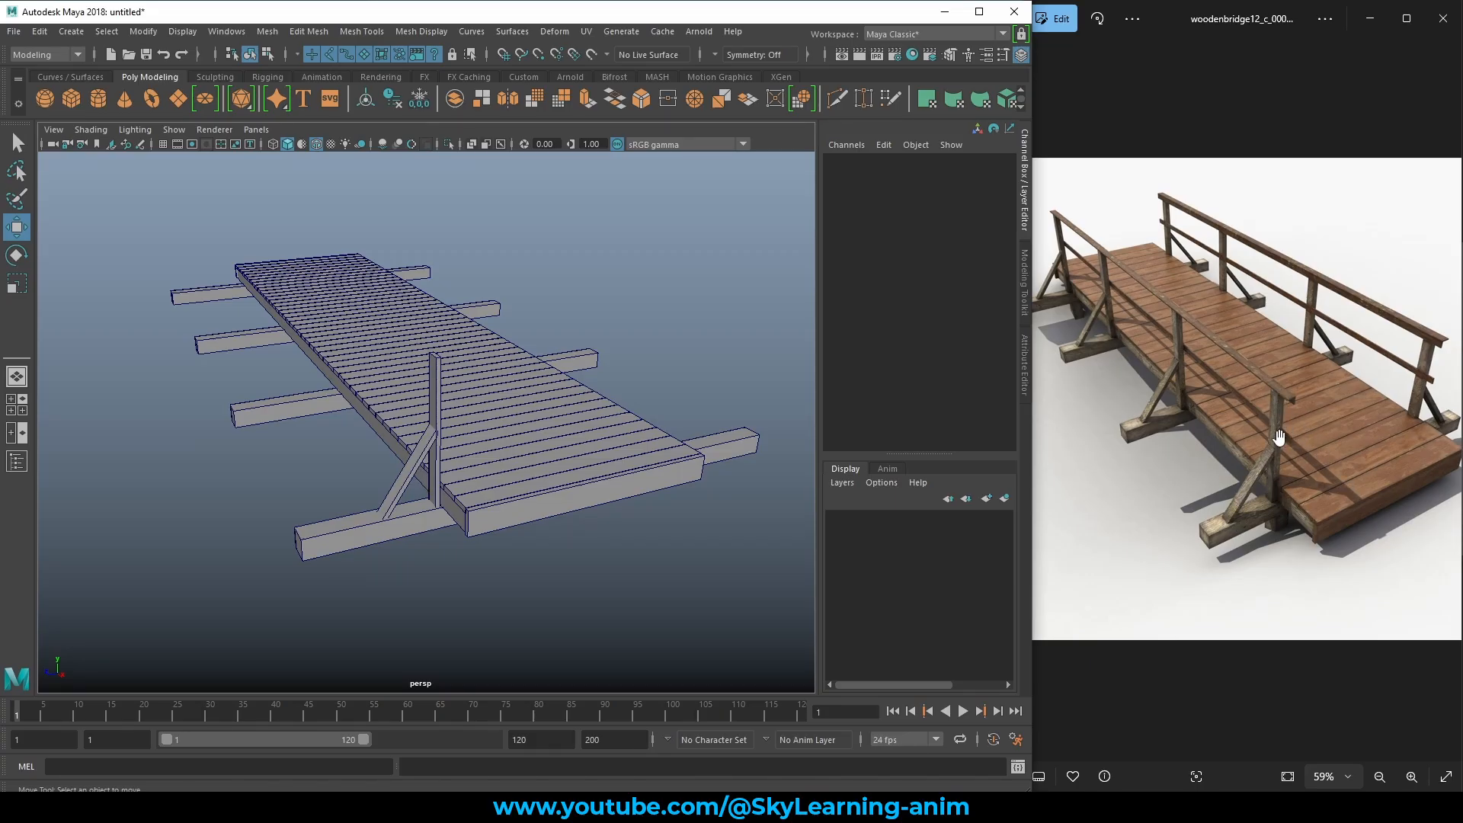
# Select the diagonal brace and the upright post and combine them into one mesh, pCube57.
pyautogui.click(407, 466)
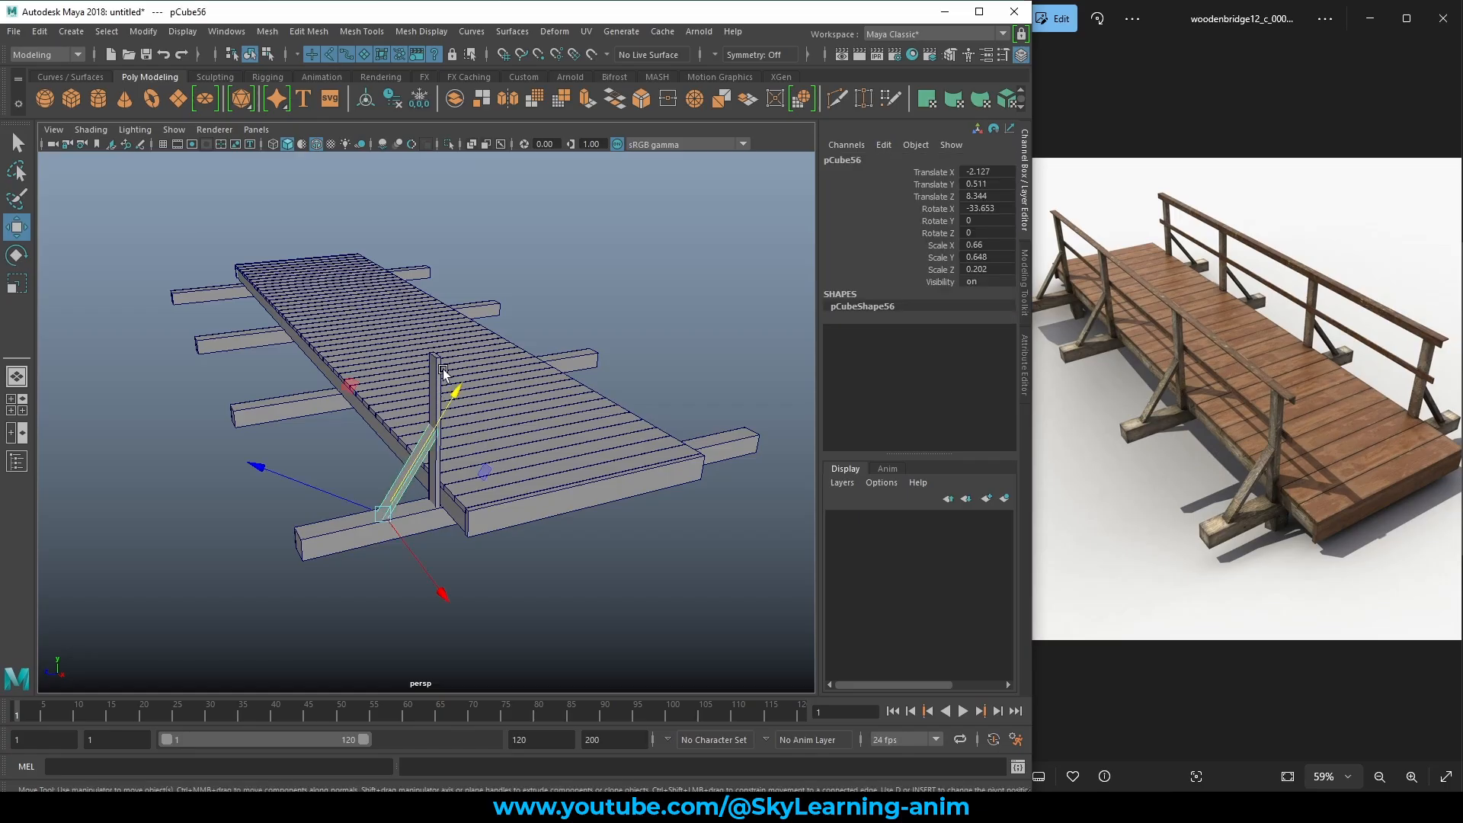
pyautogui.keyDown('shift'); pyautogui.click(440, 364); pyautogui.keyUp('shift')
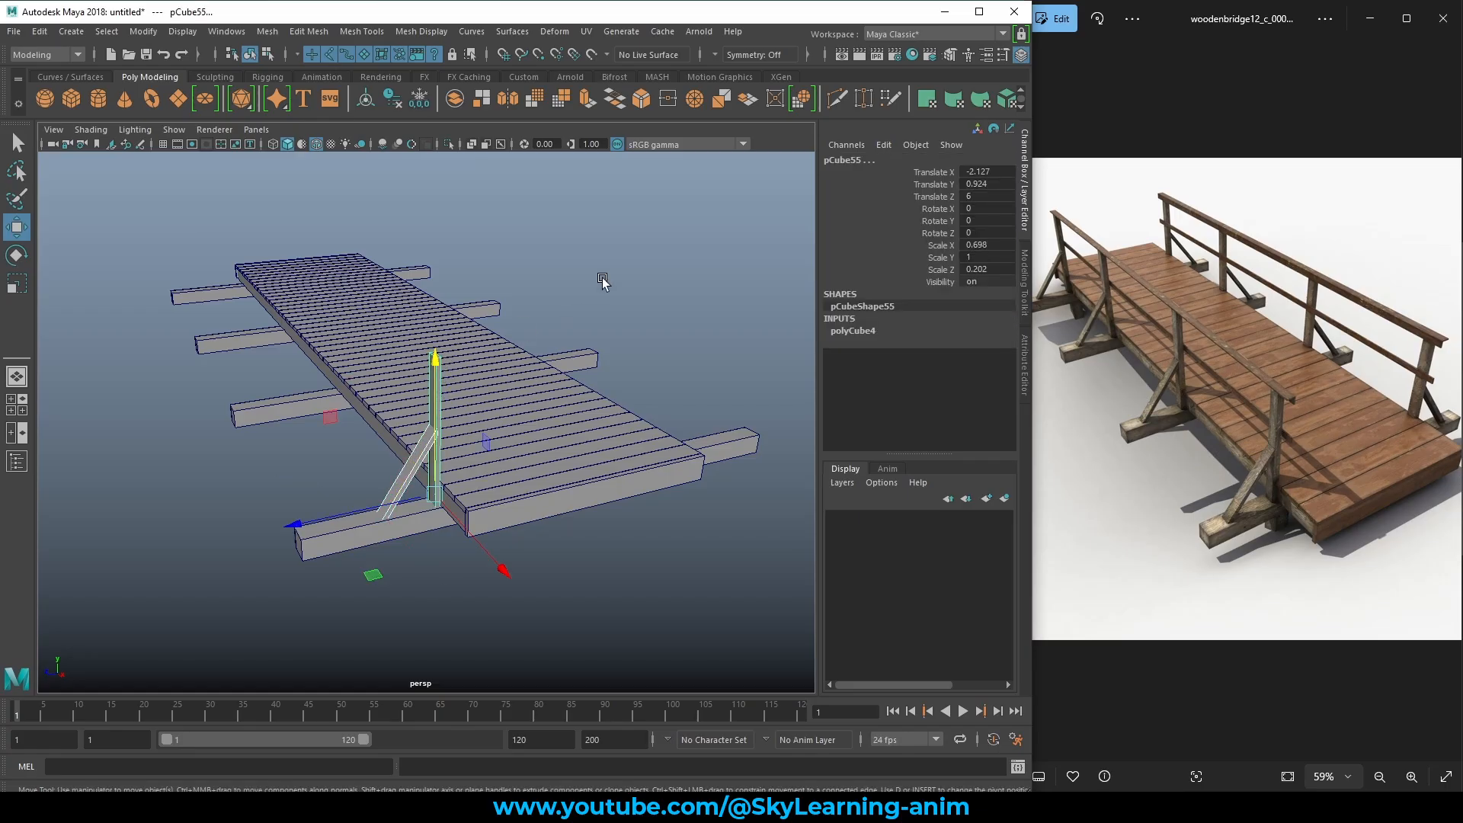
pyautogui.keyDown('alt'); pyautogui.moveTo(416, 457); pyautogui.dragTo(499, 412, button='right'); pyautogui.keyUp('alt')
pyautogui.keyDown('alt'); pyautogui.moveTo(499, 412); pyautogui.dragTo(495, 400); pyautogui.keyUp('alt')
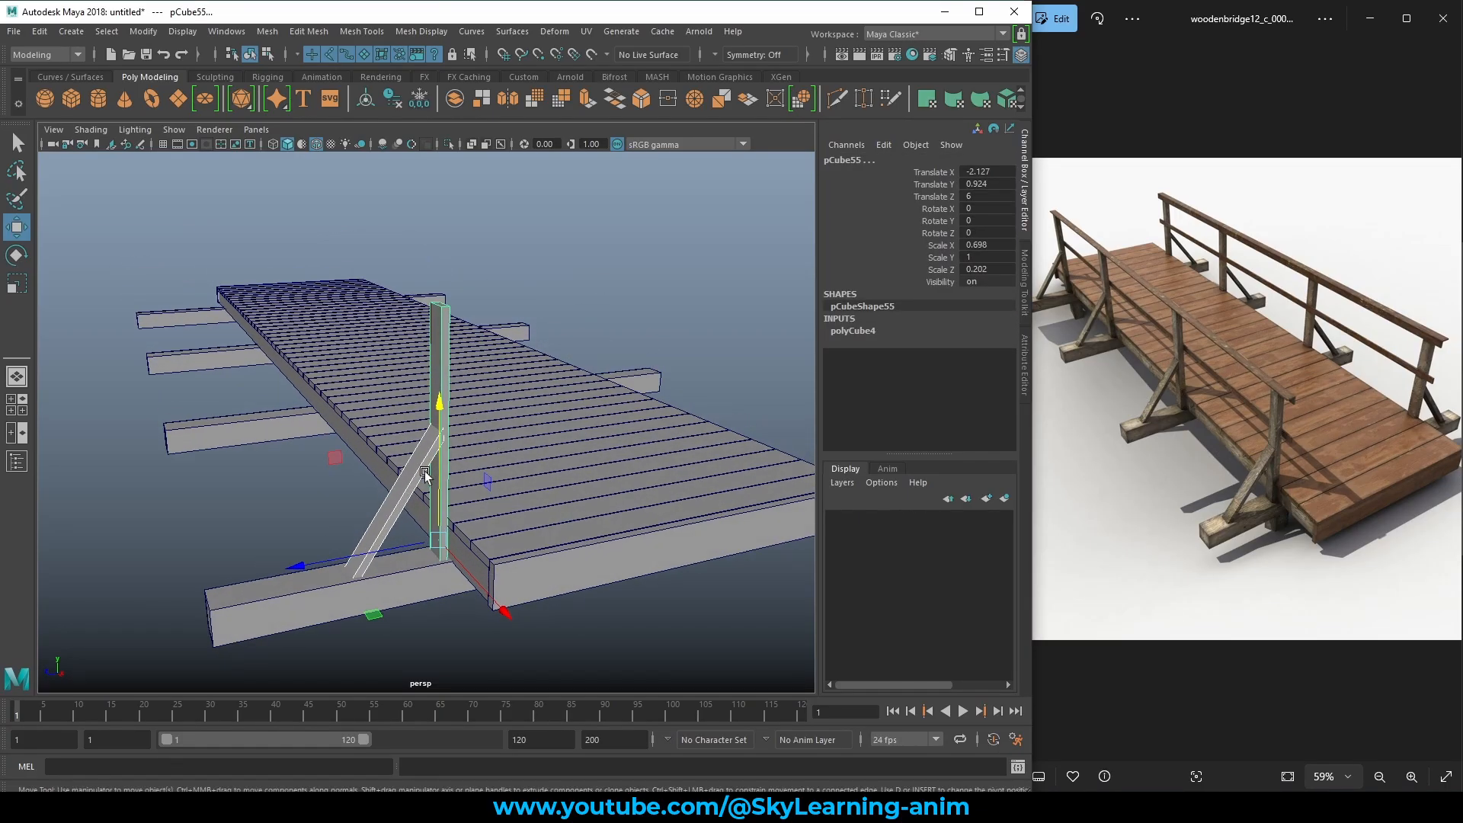
pyautogui.click(406, 482)
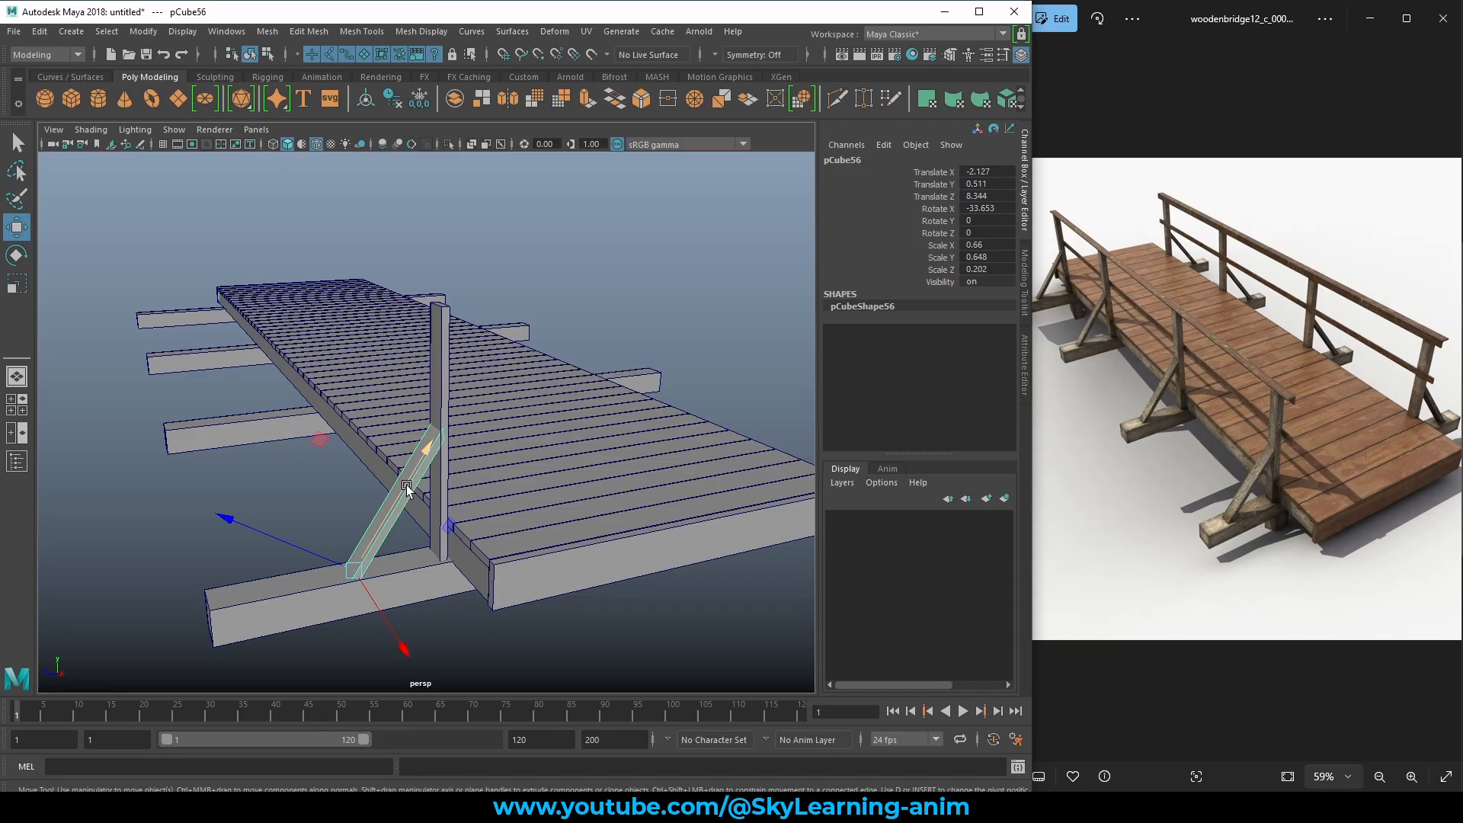
pyautogui.keyDown('shift'); pyautogui.click(446, 321); pyautogui.keyUp('shift')
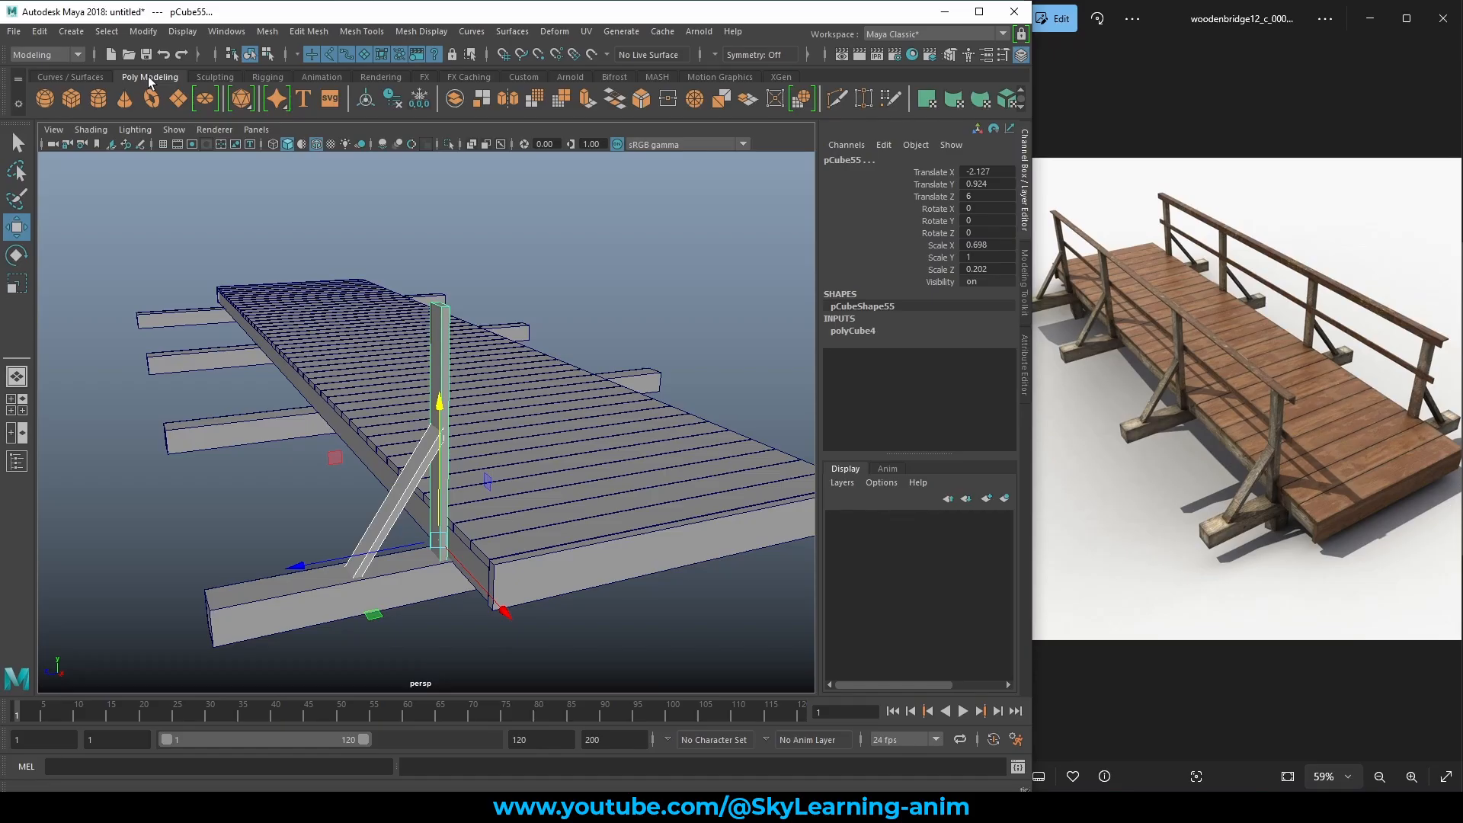
pyautogui.click(455, 100)
pyautogui.keyDown('alt'); pyautogui.moveTo(447, 378); pyautogui.dragTo(629, 291); pyautogui.keyUp('alt')
pyautogui.scroll(-4, 609, 397)
pyautogui.click(630, 291)
pyautogui.click(469, 372)
pyautogui.keyDown('alt'); pyautogui.moveTo(470, 372); pyautogui.dragTo(605, 377); pyautogui.keyUp('alt')
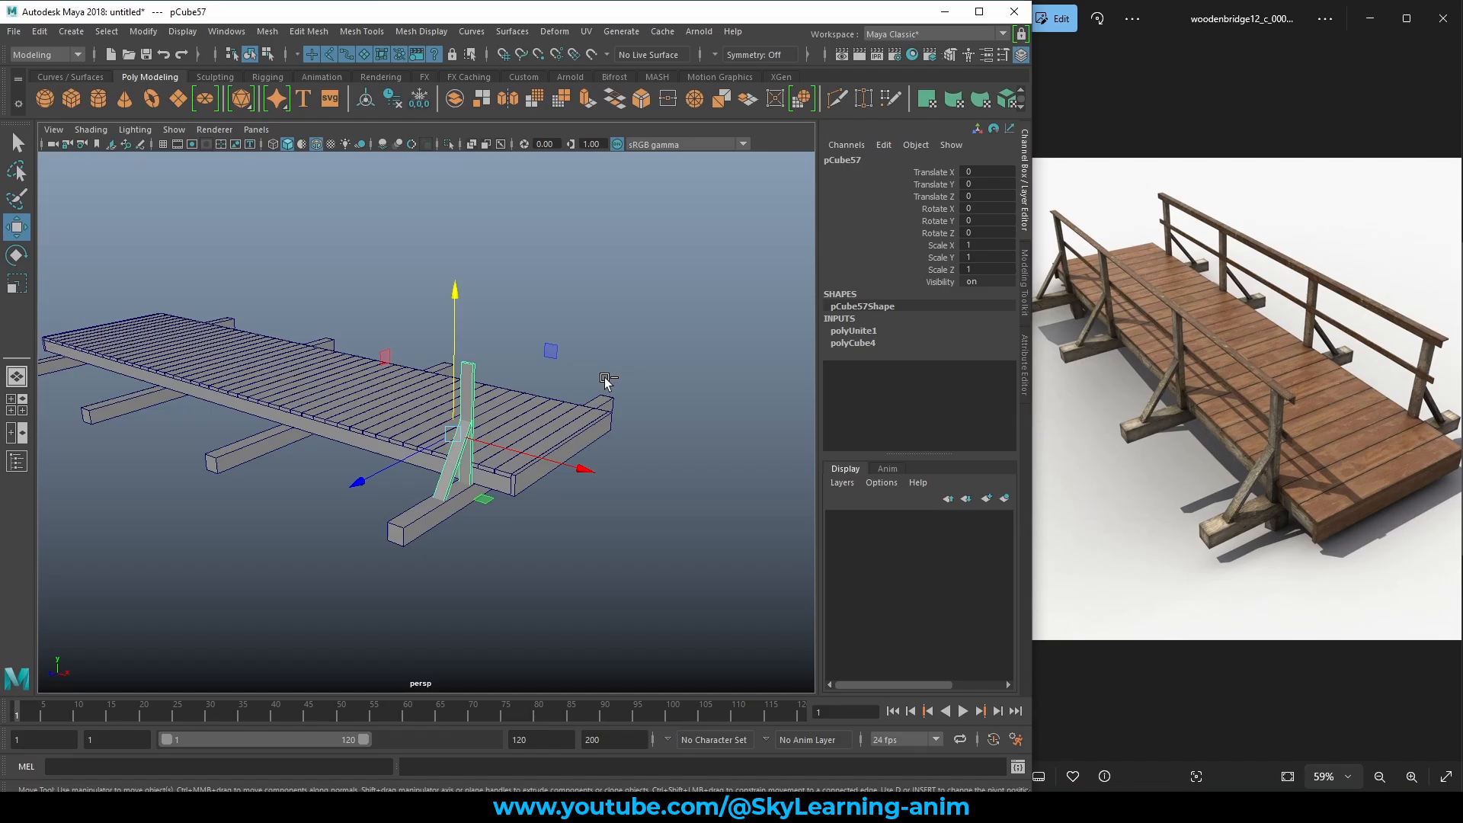
# Duplicate the braced post and set the copy's Rotate Y to 180 degrees.
pyautogui.hotkey('ctrl', 'd')
pyautogui.keyDown('alt'); pyautogui.moveTo(652, 393); pyautogui.dragTo(326, 443); pyautogui.keyUp('alt')
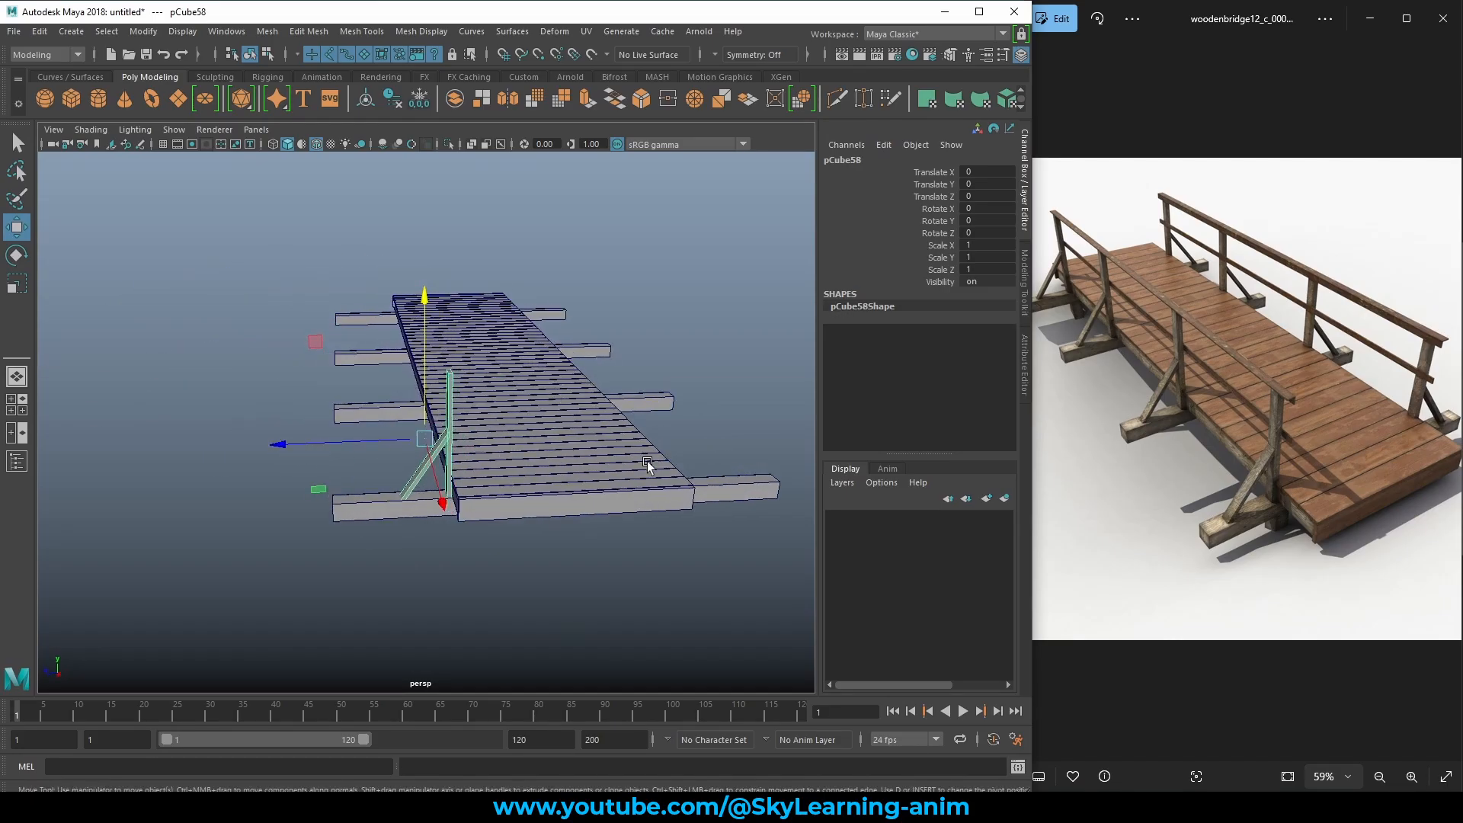
pyautogui.press('e')
pyautogui.moveTo(414, 492); pyautogui.dragTo(663, 497)
pyautogui.doubleClick(990, 221)
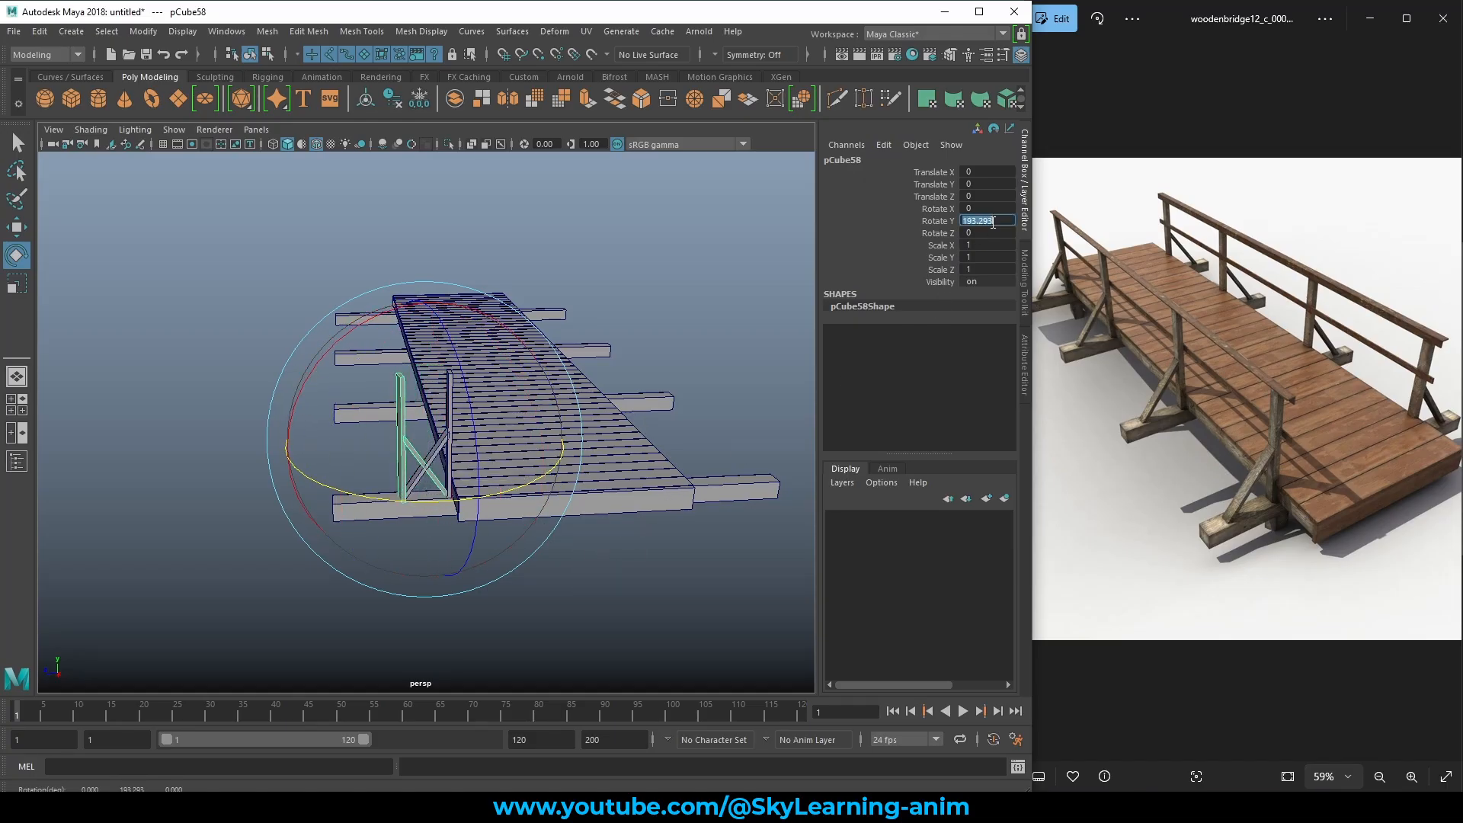
pyautogui.write('180')
pyautogui.press('Return')
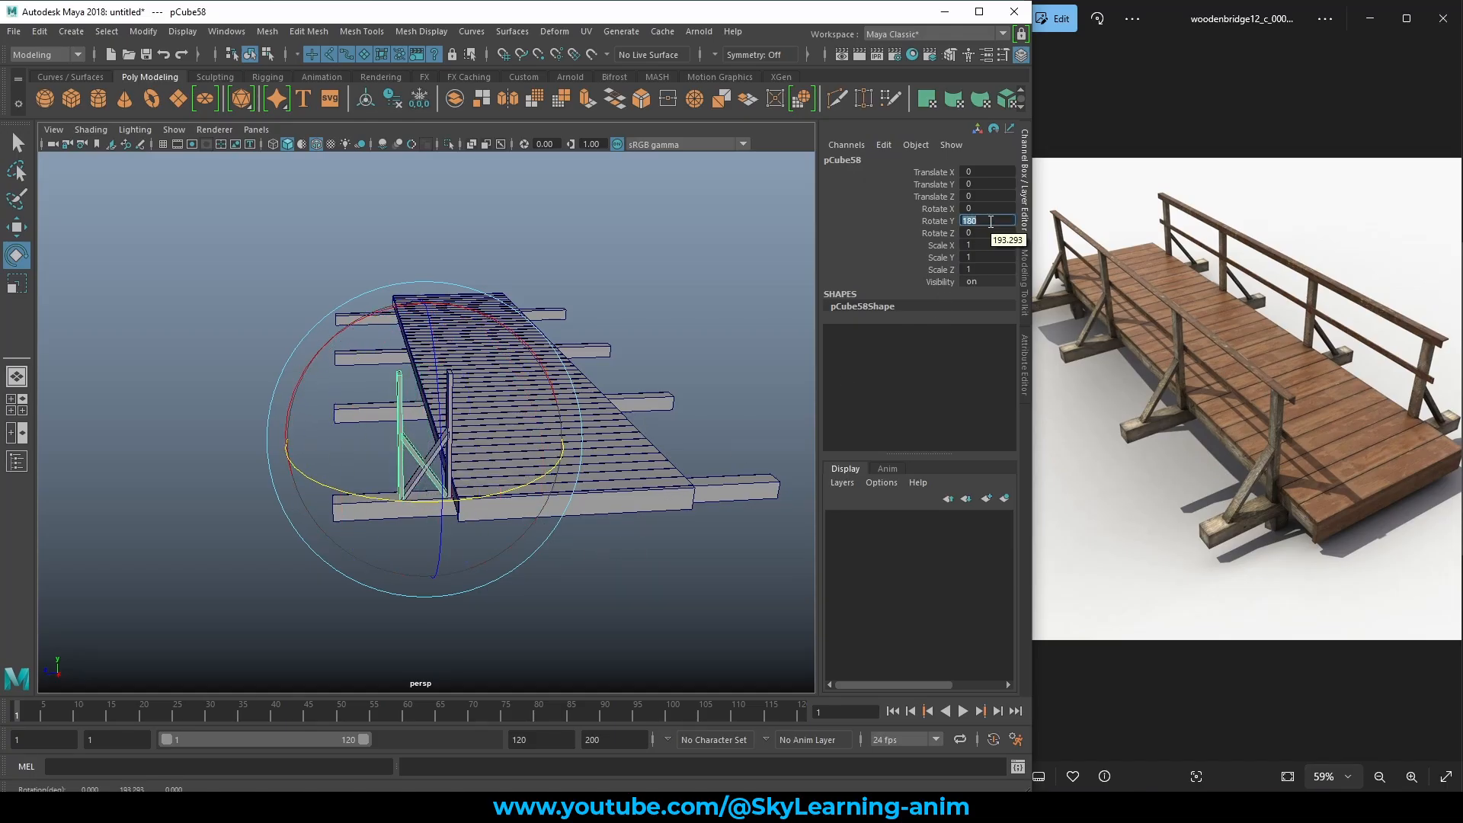
# Slide the rotated copy along Z to the deck's opposite edge.
pyautogui.write('w')
pyautogui.keyDown('alt'); pyautogui.moveTo(633, 552); pyautogui.dragTo(615, 546); pyautogui.keyUp('alt')
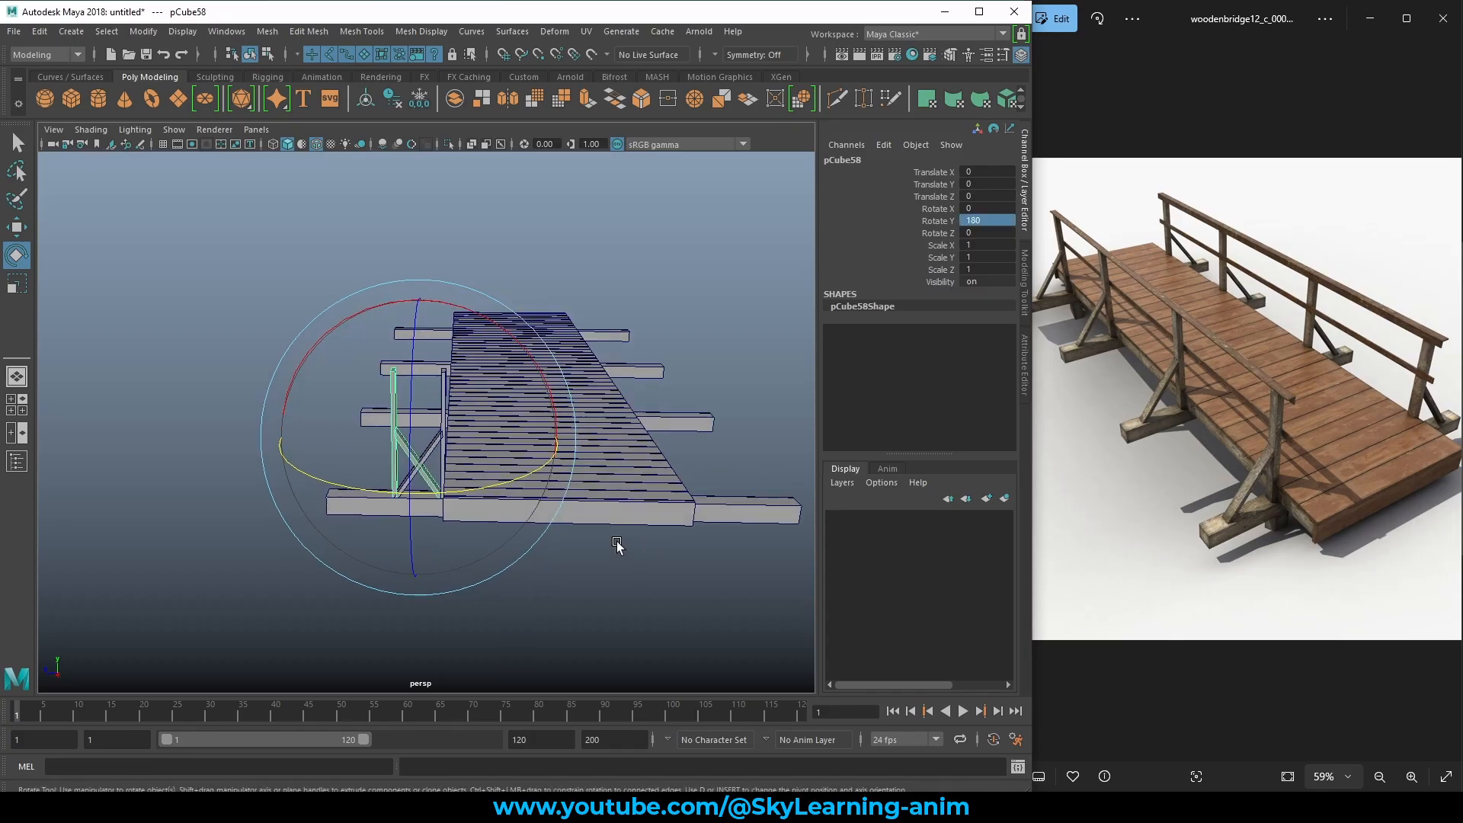
pyautogui.press('w')
pyautogui.moveTo(572, 444); pyautogui.dragTo(764, 467)
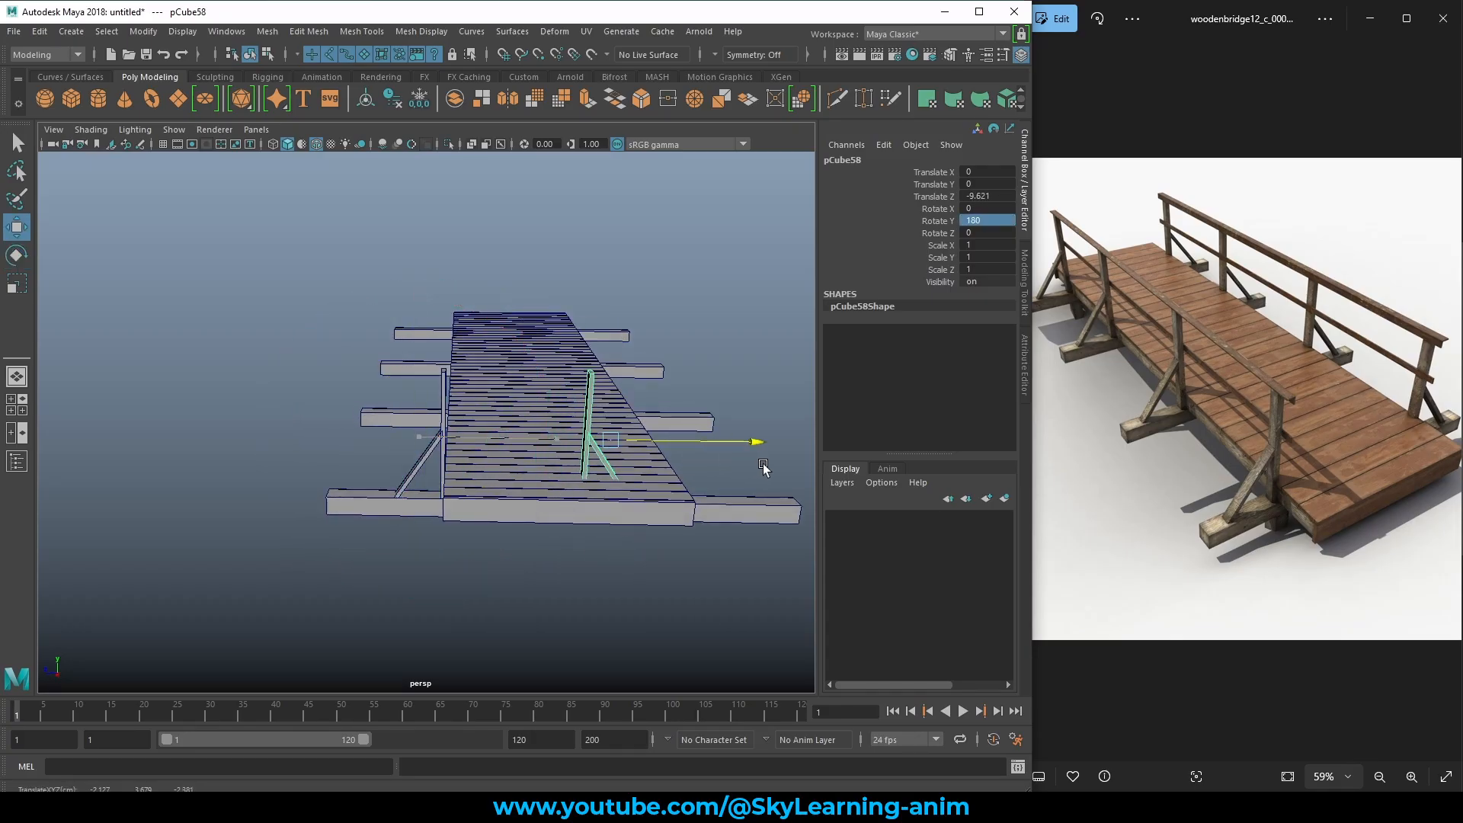
pyautogui.keyDown('alt'); pyautogui.moveTo(639, 512); pyautogui.dragTo(439, 541); pyautogui.keyUp('alt')
pyautogui.keyDown('alt'); pyautogui.moveTo(438, 541); pyautogui.dragTo(579, 601, button='right'); pyautogui.keyUp('alt')
pyautogui.keyDown('alt'); pyautogui.moveTo(578, 601); pyautogui.dragTo(549, 591); pyautogui.keyUp('alt')
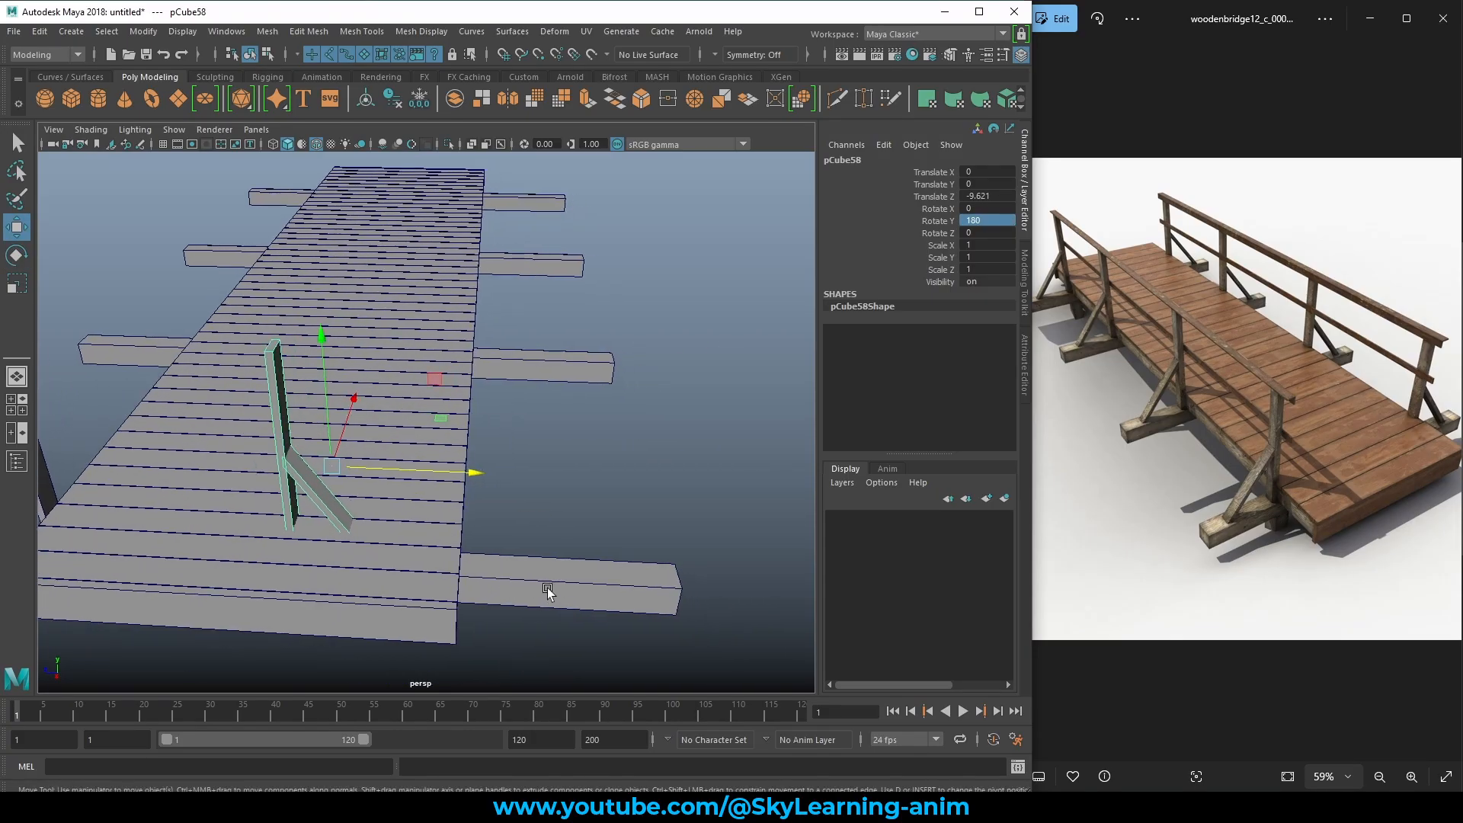
pyautogui.moveTo(549, 591); pyautogui.dragTo(732, 611, button='middle')
pyautogui.keyDown('alt'); pyautogui.moveTo(651, 573); pyautogui.dragTo(596, 561, button='right'); pyautogui.keyUp('alt')
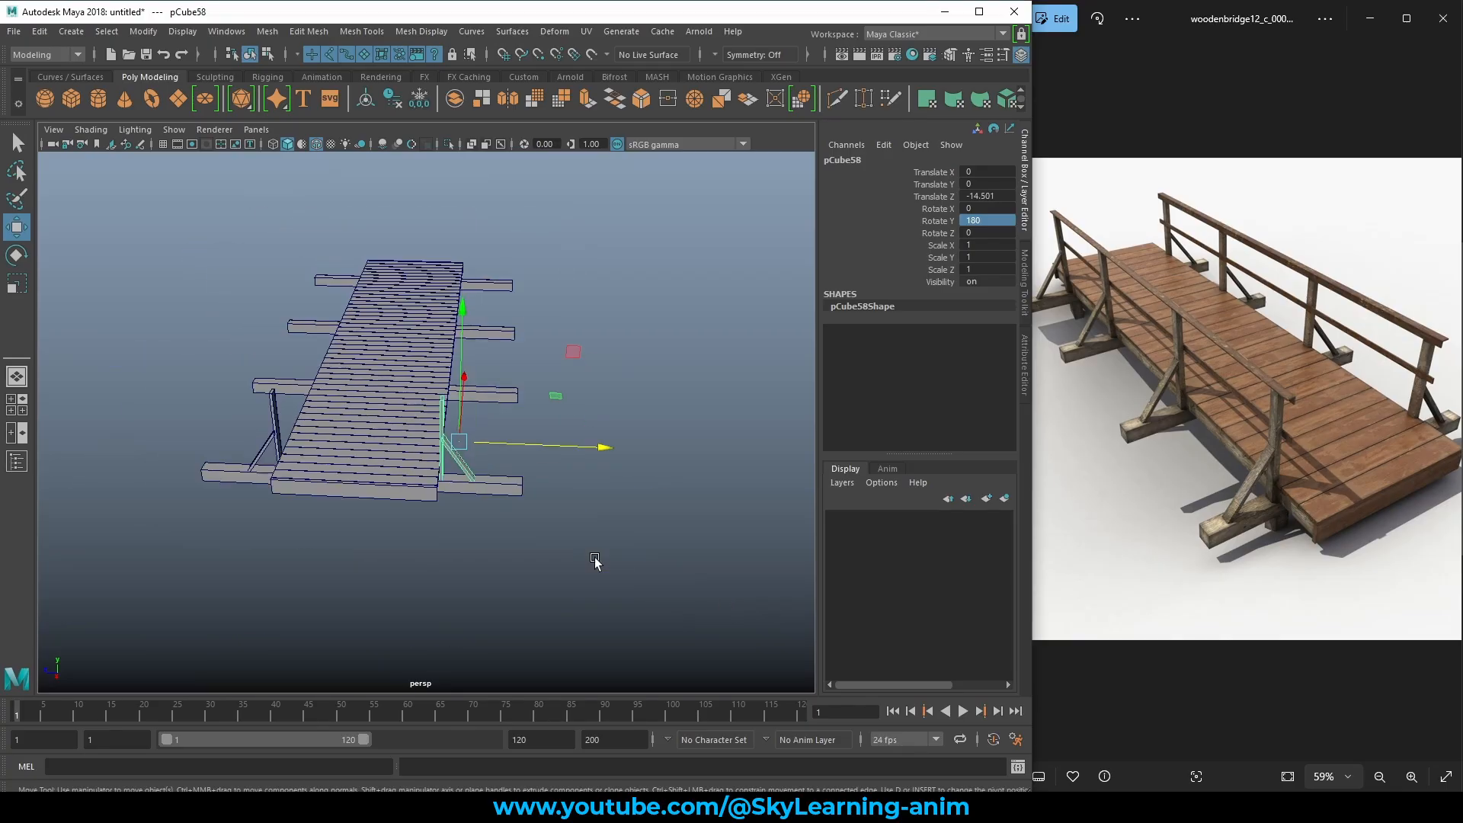
pyautogui.keyDown('alt'); pyautogui.moveTo(390, 507); pyautogui.dragTo(566, 432); pyautogui.keyUp('alt')
# Marquee-select both braced posts.
pyautogui.click(566, 432)
pyautogui.moveTo(506, 350); pyautogui.dragTo(381, 418)
pyautogui.keyDown('alt'); pyautogui.moveTo(545, 472); pyautogui.dragTo(534, 526); pyautogui.keyUp('alt')
# Duplicate both selected posts, then undo the trial slide so the copies stay over the originals.
pyautogui.hotkey('ctrl', 'd')
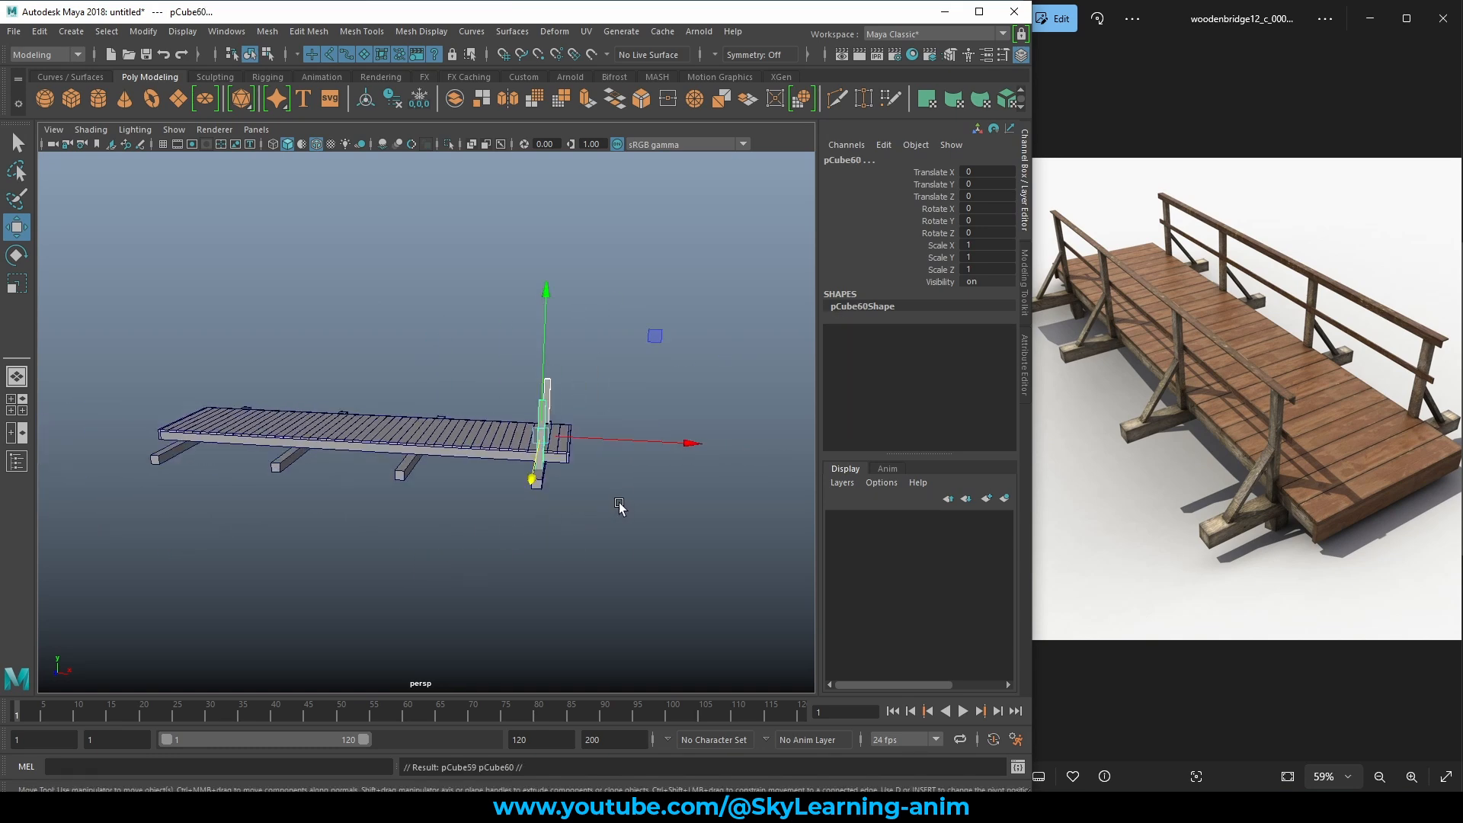
pyautogui.keyDown('alt'); pyautogui.moveTo(617, 503); pyautogui.dragTo(569, 509); pyautogui.keyUp('alt')
pyautogui.scroll(3, 569, 509)
pyautogui.moveTo(666, 506); pyautogui.dragTo(603, 526)
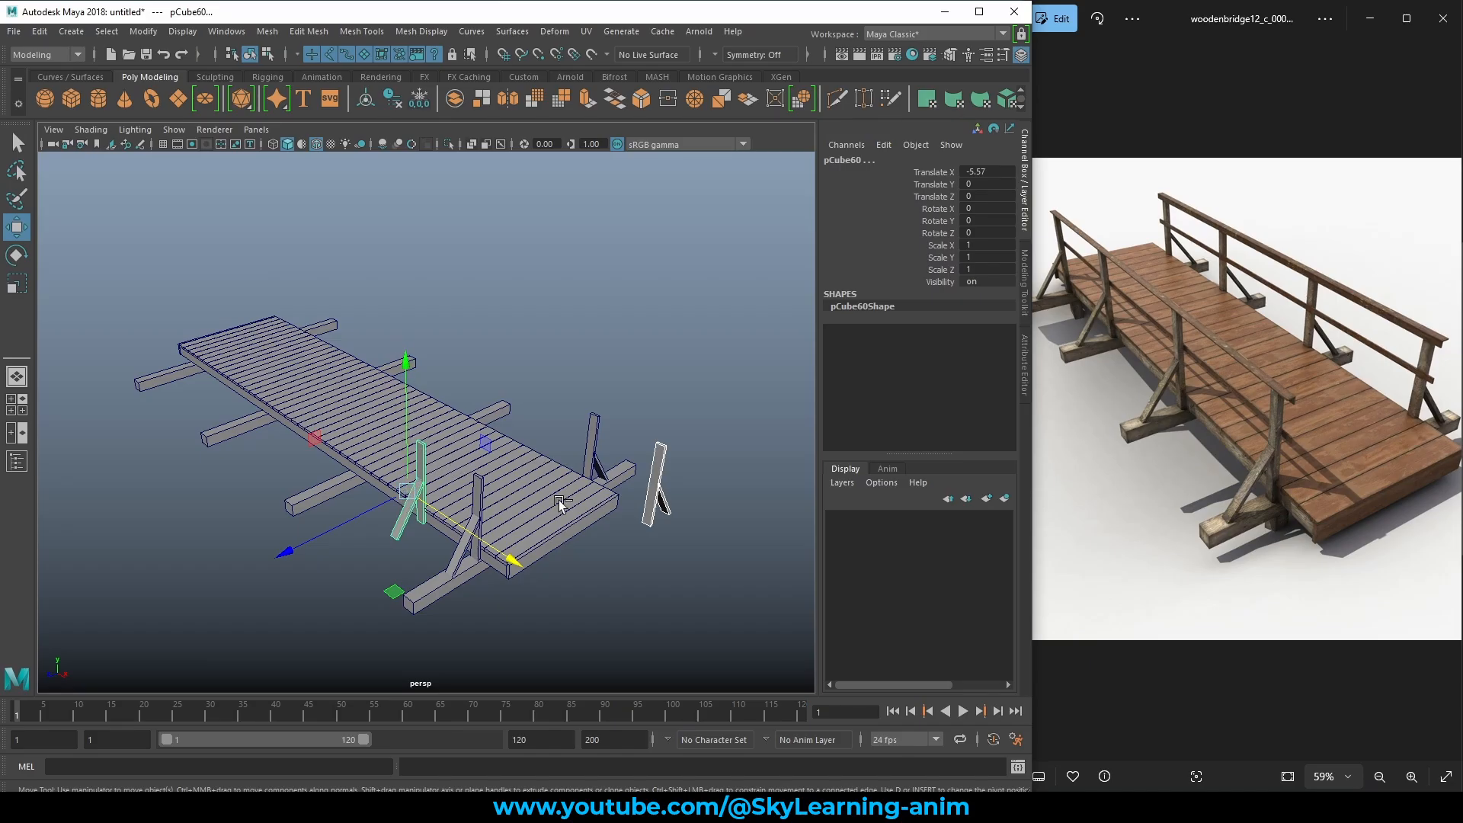
pyautogui.hotkey('ctrl', 'z')
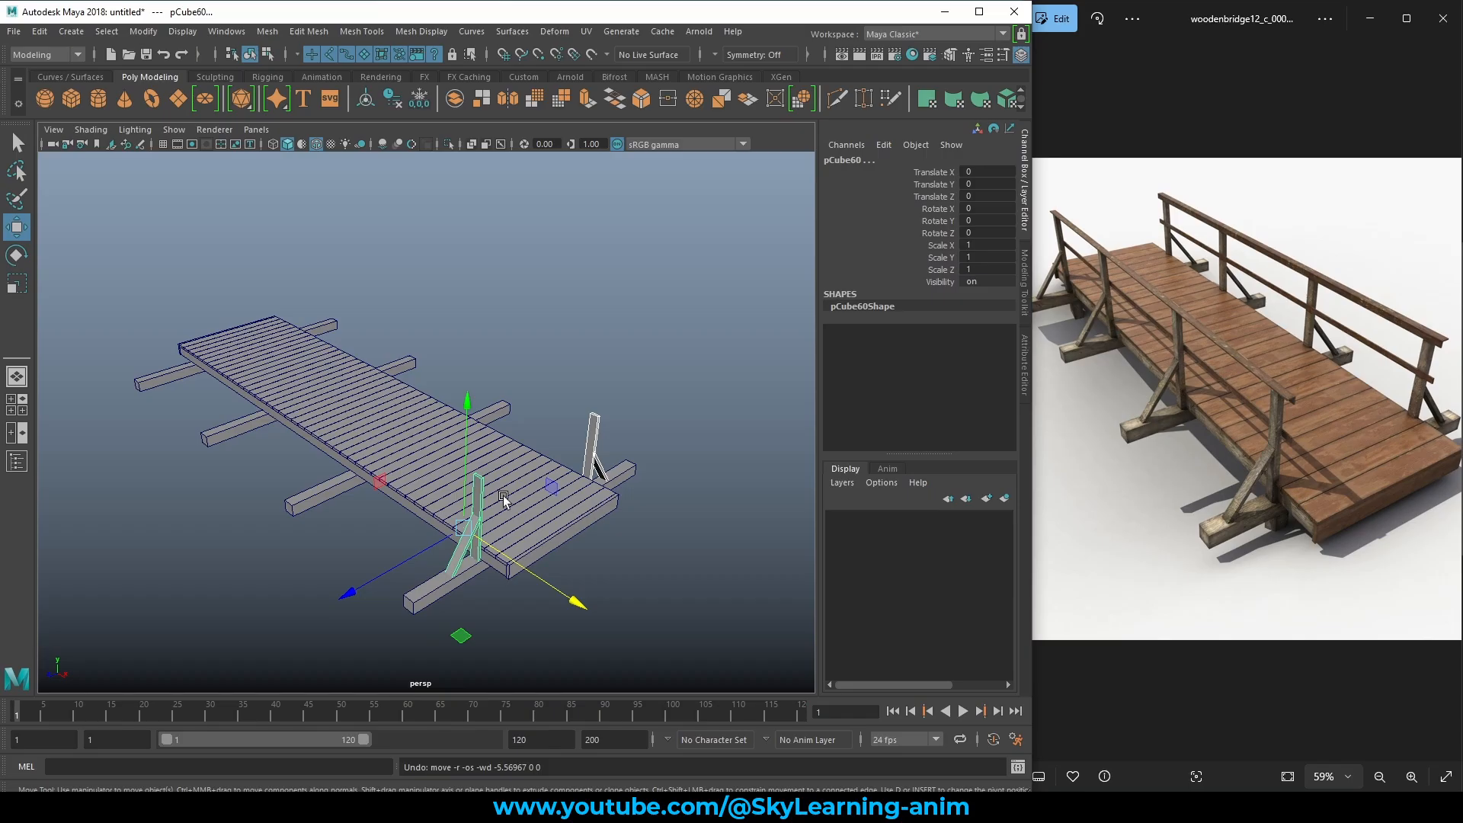
# Set the Move tool's Axis Orientation to World.
pyautogui.doubleClick(17, 229)
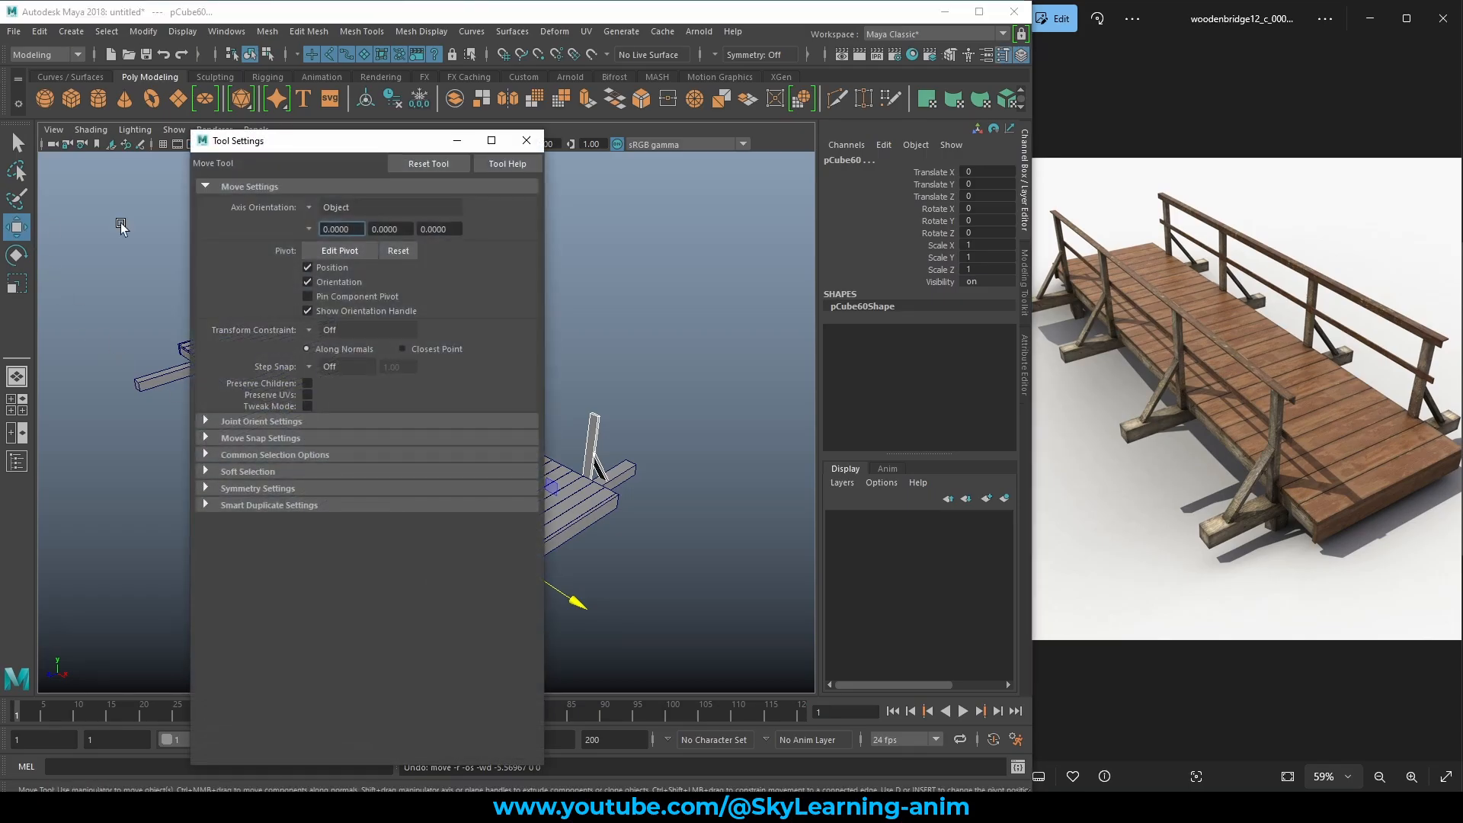
pyautogui.click(309, 207)
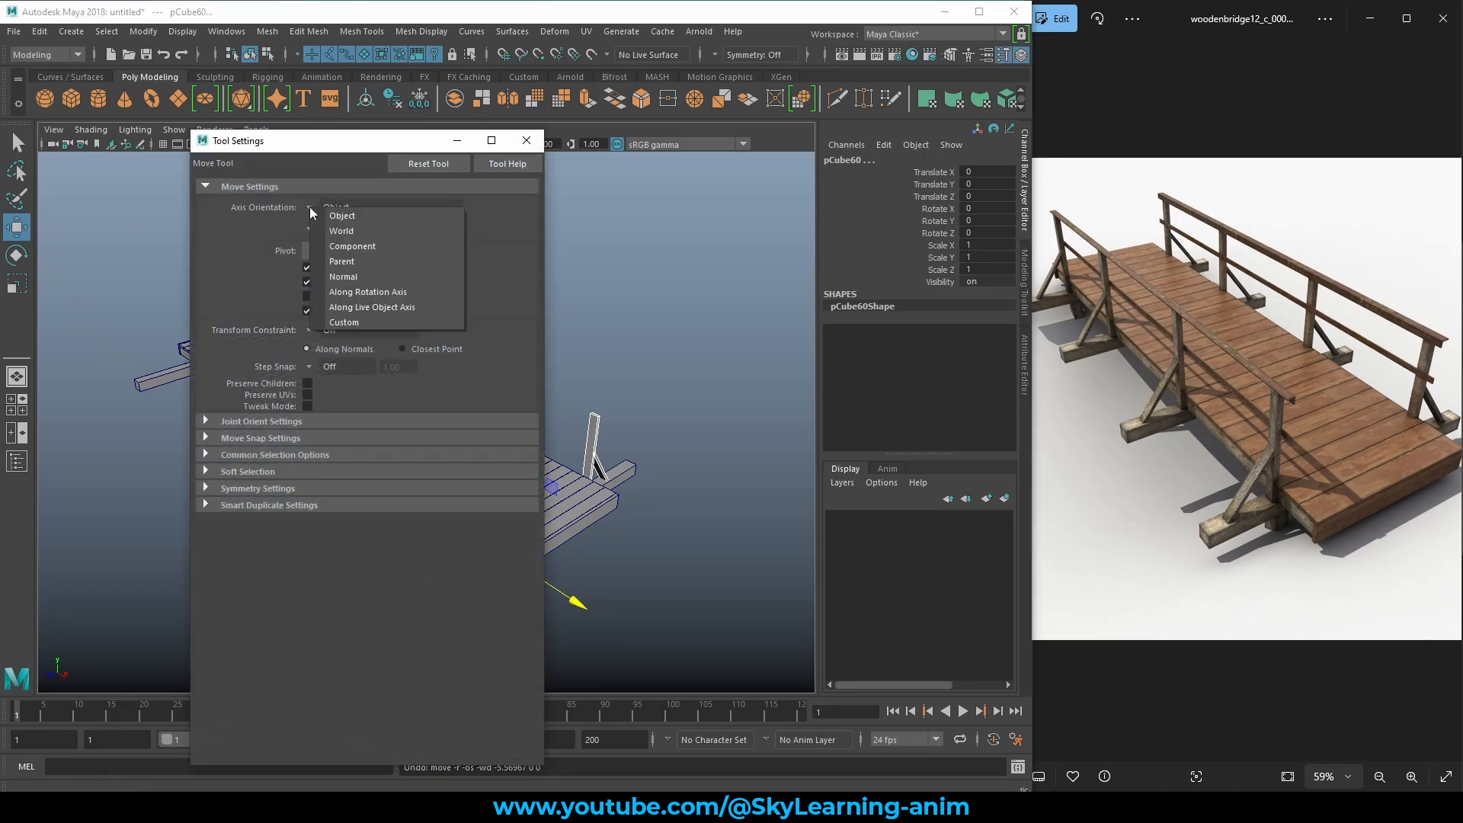
pyautogui.click(349, 230)
pyautogui.click(526, 140)
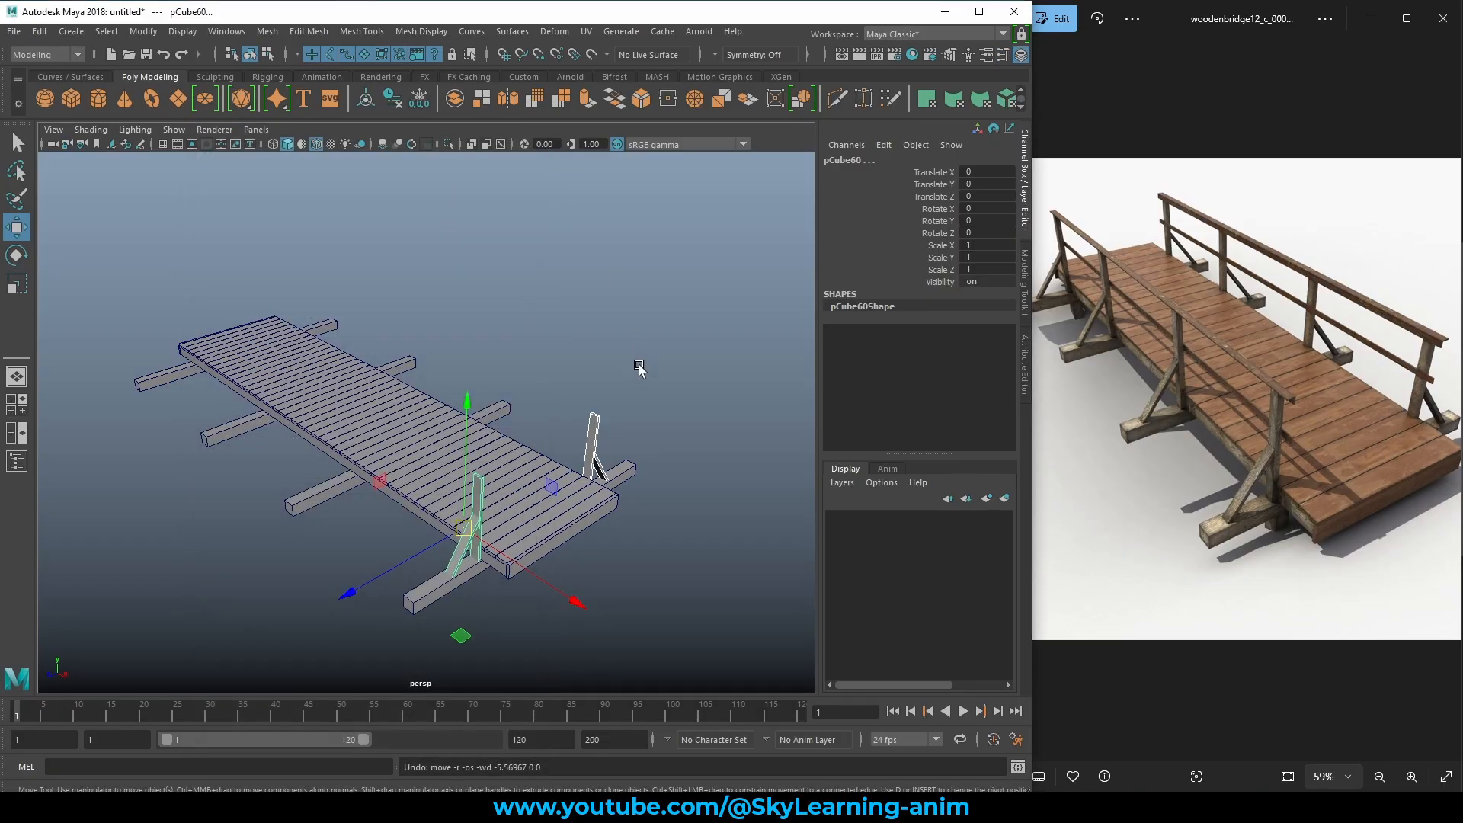
# Move the copied post pair along X onto the third crossbeam.
pyautogui.keyDown('alt'); pyautogui.moveTo(639, 368); pyautogui.dragTo(680, 412); pyautogui.keyUp('alt')
pyautogui.moveTo(684, 549); pyautogui.dragTo(478, 495)
pyautogui.keyDown('alt'); pyautogui.moveTo(367, 499); pyautogui.dragTo(529, 505, button='middle'); pyautogui.keyUp('alt')
pyautogui.keyDown('alt'); pyautogui.moveTo(530, 509); pyautogui.dragTo(730, 492, button='right'); pyautogui.keyUp('alt')
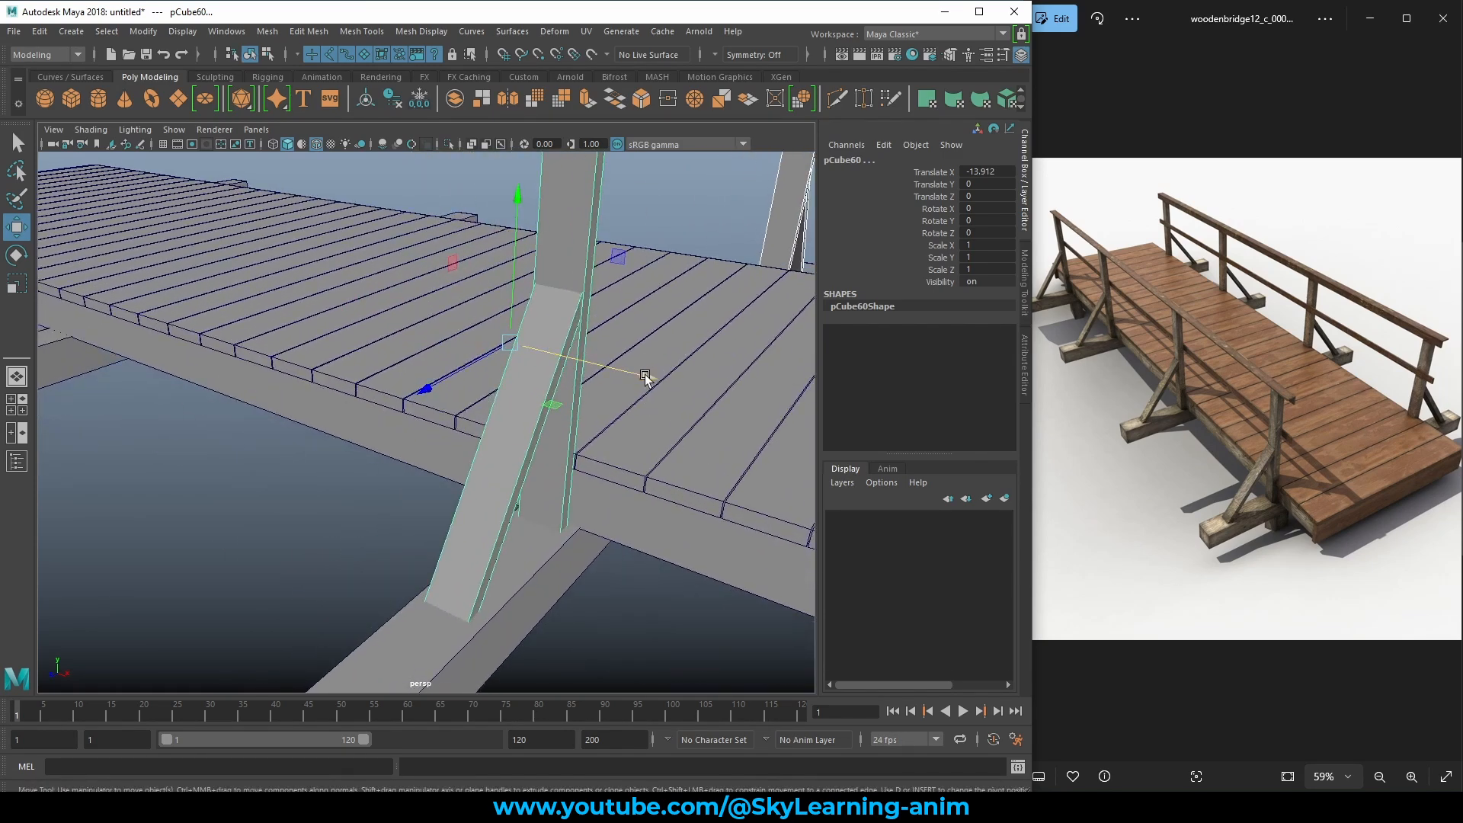
pyautogui.keyDown('alt'); pyautogui.moveTo(675, 433); pyautogui.dragTo(724, 429); pyautogui.keyUp('alt')
pyautogui.keyDown('alt'); pyautogui.moveTo(724, 428); pyautogui.dragTo(519, 469, button='right'); pyautogui.keyUp('alt')
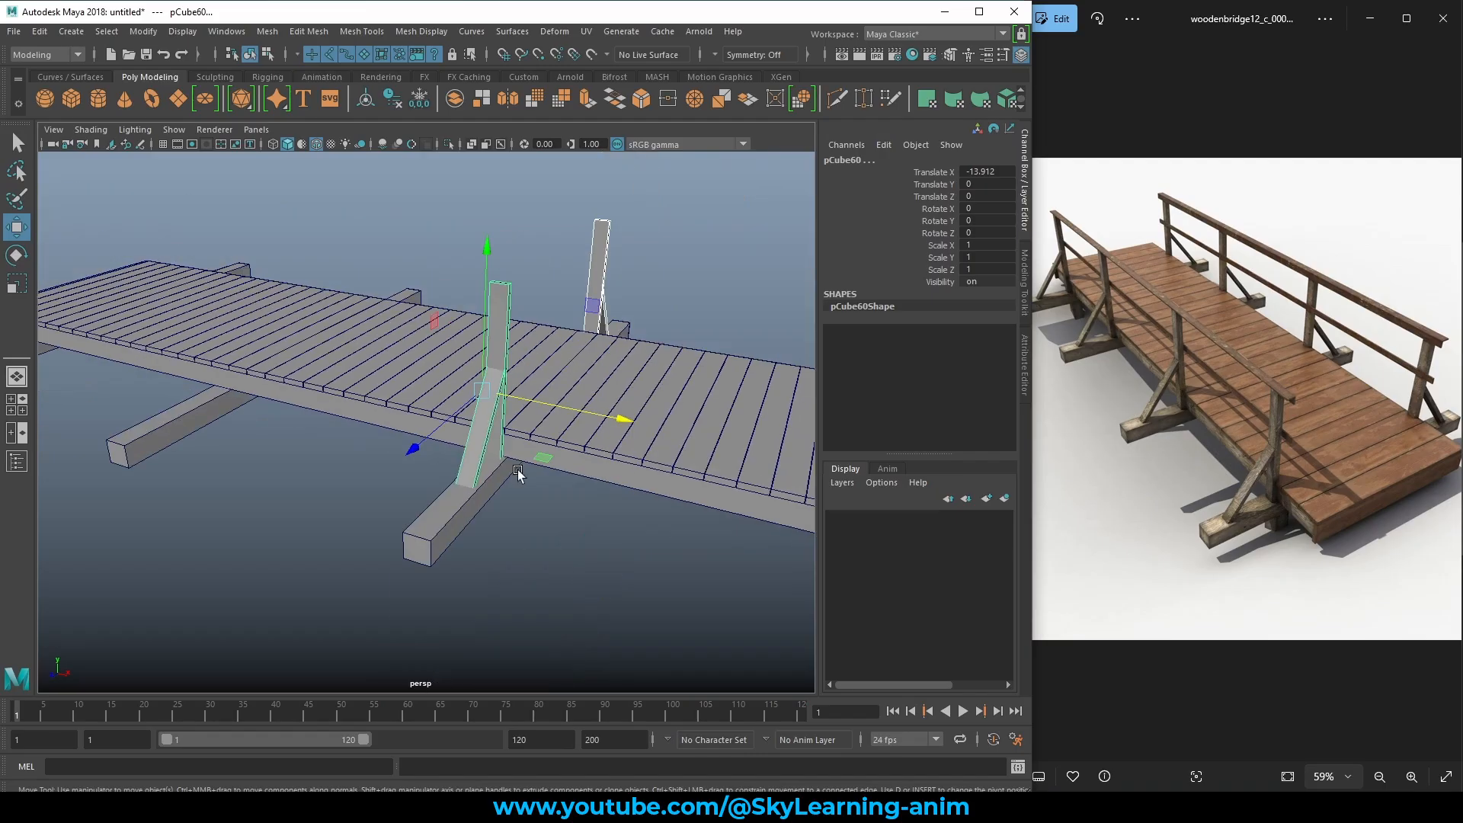
pyautogui.keyDown('alt'); pyautogui.moveTo(518, 469); pyautogui.dragTo(409, 411, button='middle'); pyautogui.keyUp('alt')
# Duplicate the post pair with offset onto the remaining crossbeams, ending at Translate X -41.44.
pyautogui.hotkey('ctrl', 'd')
pyautogui.keyDown('alt'); pyautogui.moveTo(346, 466); pyautogui.dragTo(302, 477, button='middle'); pyautogui.keyUp('alt')
pyautogui.hotkey('ctrl', 'd')
pyautogui.scroll(-5, 666, 363)
pyautogui.click(679, 307)
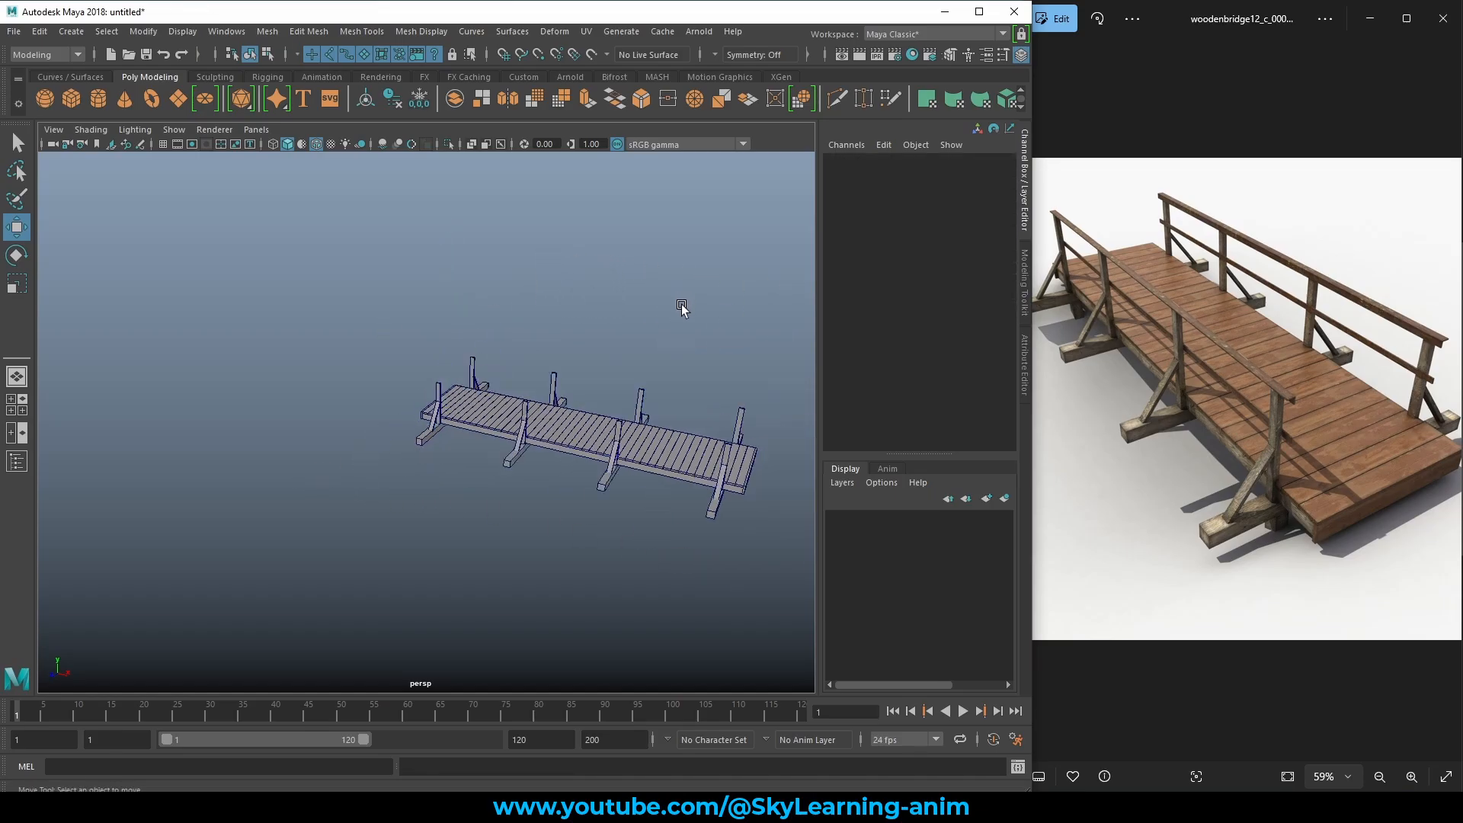
pyautogui.keyDown('alt'); pyautogui.moveTo(679, 307); pyautogui.dragTo(614, 406); pyautogui.keyUp('alt')
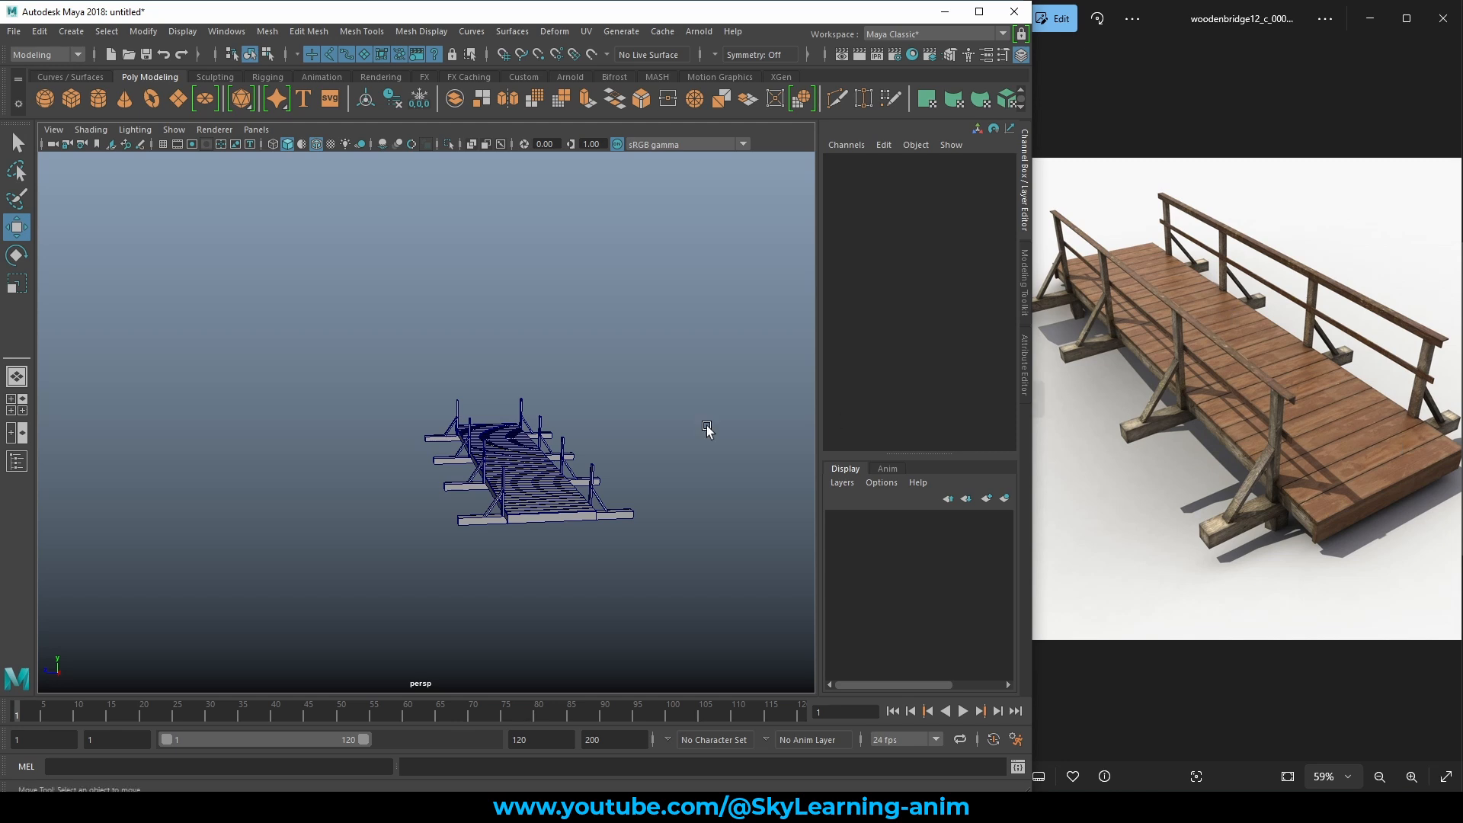
pyautogui.keyDown('alt'); pyautogui.moveTo(707, 430); pyautogui.dragTo(507, 441); pyautogui.keyUp('alt')
pyautogui.keyDown('alt'); pyautogui.moveTo(506, 440); pyautogui.dragTo(572, 480, button='right'); pyautogui.keyUp('alt')
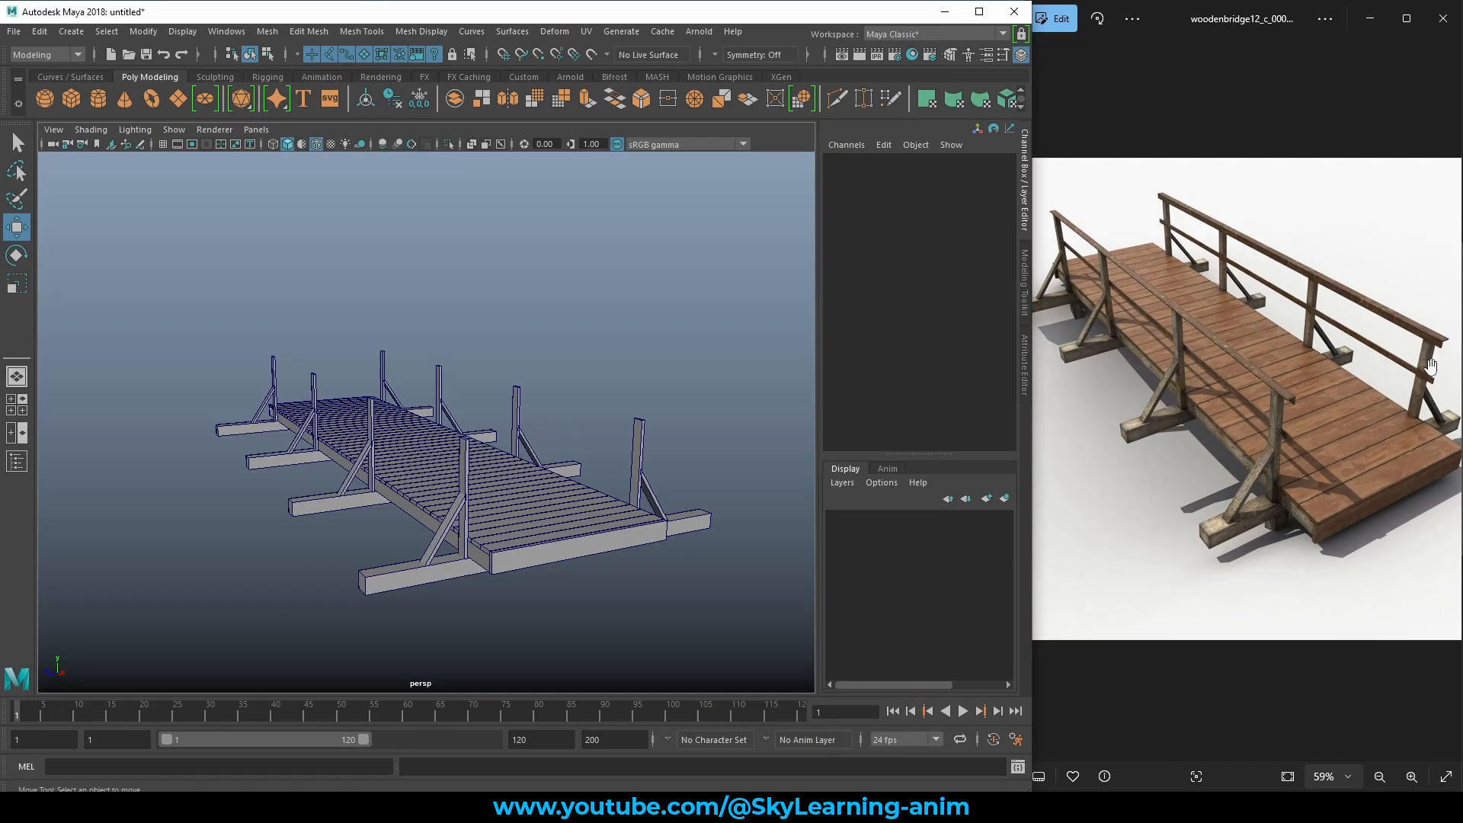
pyautogui.keyDown('alt'); pyautogui.moveTo(361, 412); pyautogui.dragTo(343, 413); pyautogui.keyUp('alt')
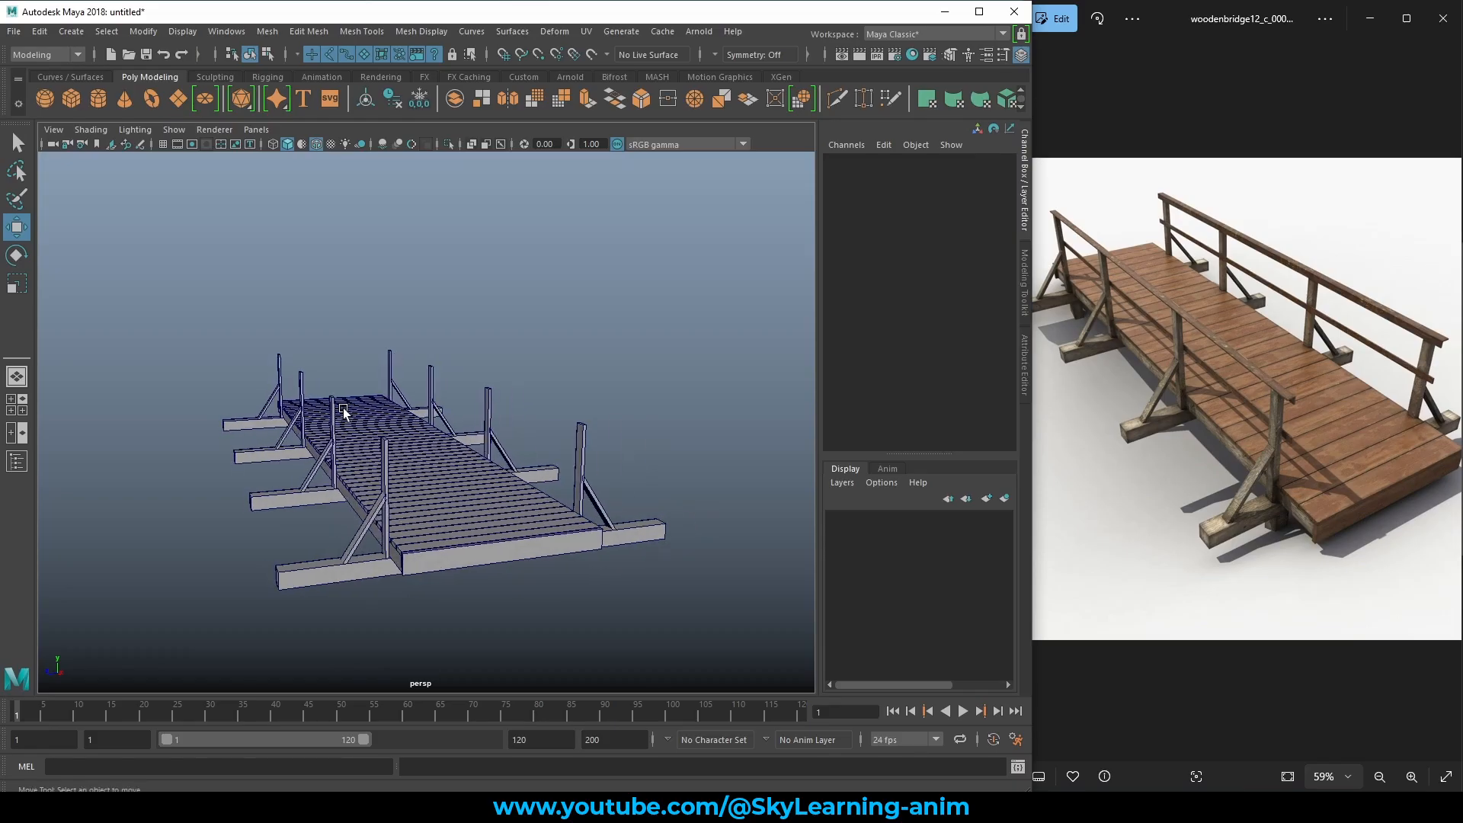
pyautogui.keyDown('alt'); pyautogui.moveTo(343, 413); pyautogui.dragTo(470, 459, button='right'); pyautogui.keyUp('alt')
pyautogui.keyDown('alt'); pyautogui.moveTo(470, 459); pyautogui.dragTo(515, 418, button='middle'); pyautogui.keyUp('alt')
pyautogui.keyDown('alt'); pyautogui.moveTo(514, 418); pyautogui.dragTo(466, 421, button='right'); pyautogui.keyUp('alt')
pyautogui.keyDown('alt'); pyautogui.moveTo(466, 421); pyautogui.dragTo(485, 433); pyautogui.keyUp('alt')
pyautogui.keyDown('alt'); pyautogui.moveTo(485, 432); pyautogui.dragTo(573, 462, button='right'); pyautogui.keyUp('alt')
pyautogui.keyDown('alt'); pyautogui.moveTo(573, 462); pyautogui.dragTo(553, 456); pyautogui.keyUp('alt')
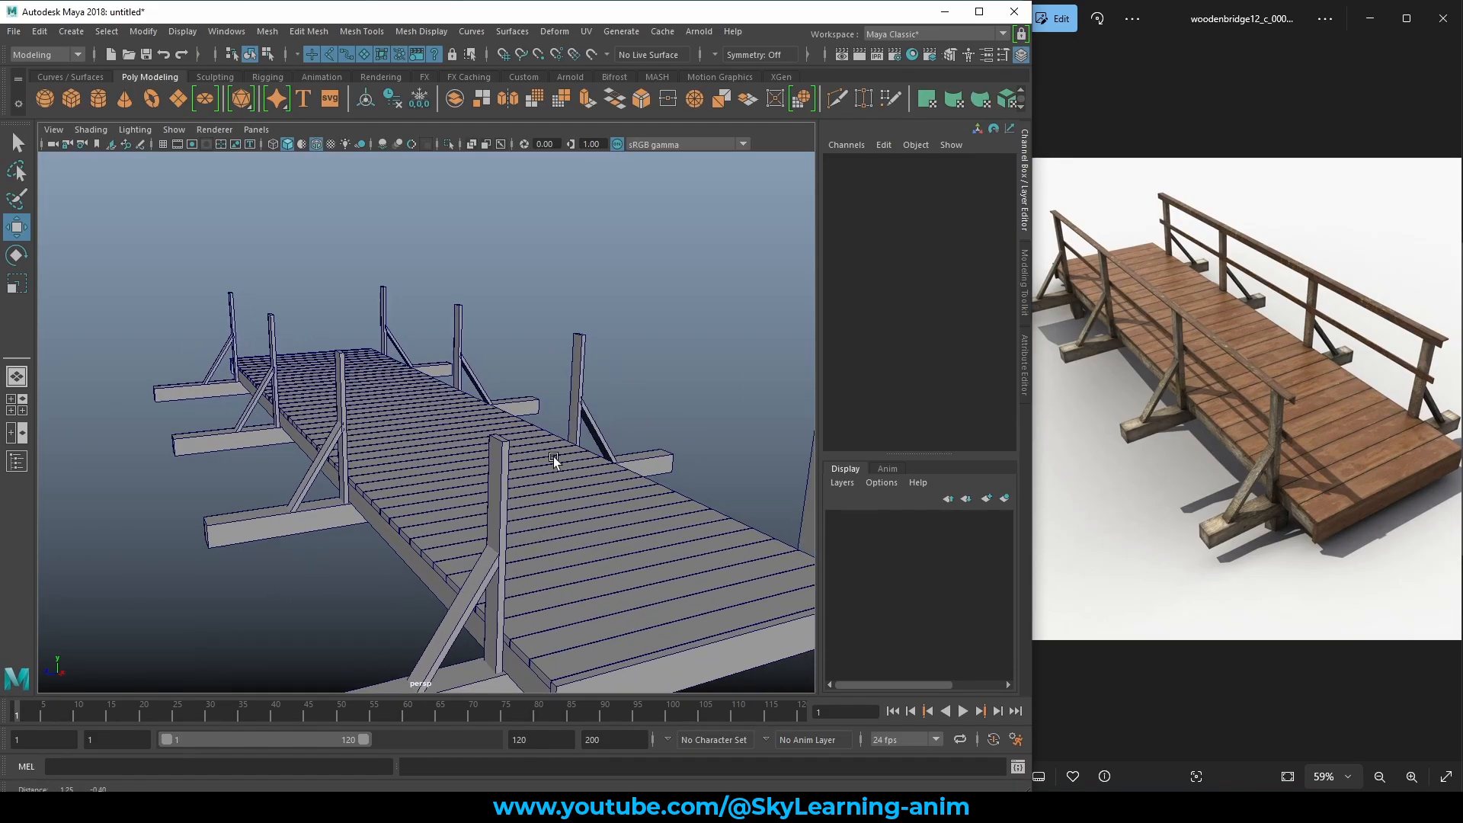
# Create a new polygon cube, pCube65, and raise it above a railing post.
pyautogui.click(67, 99)
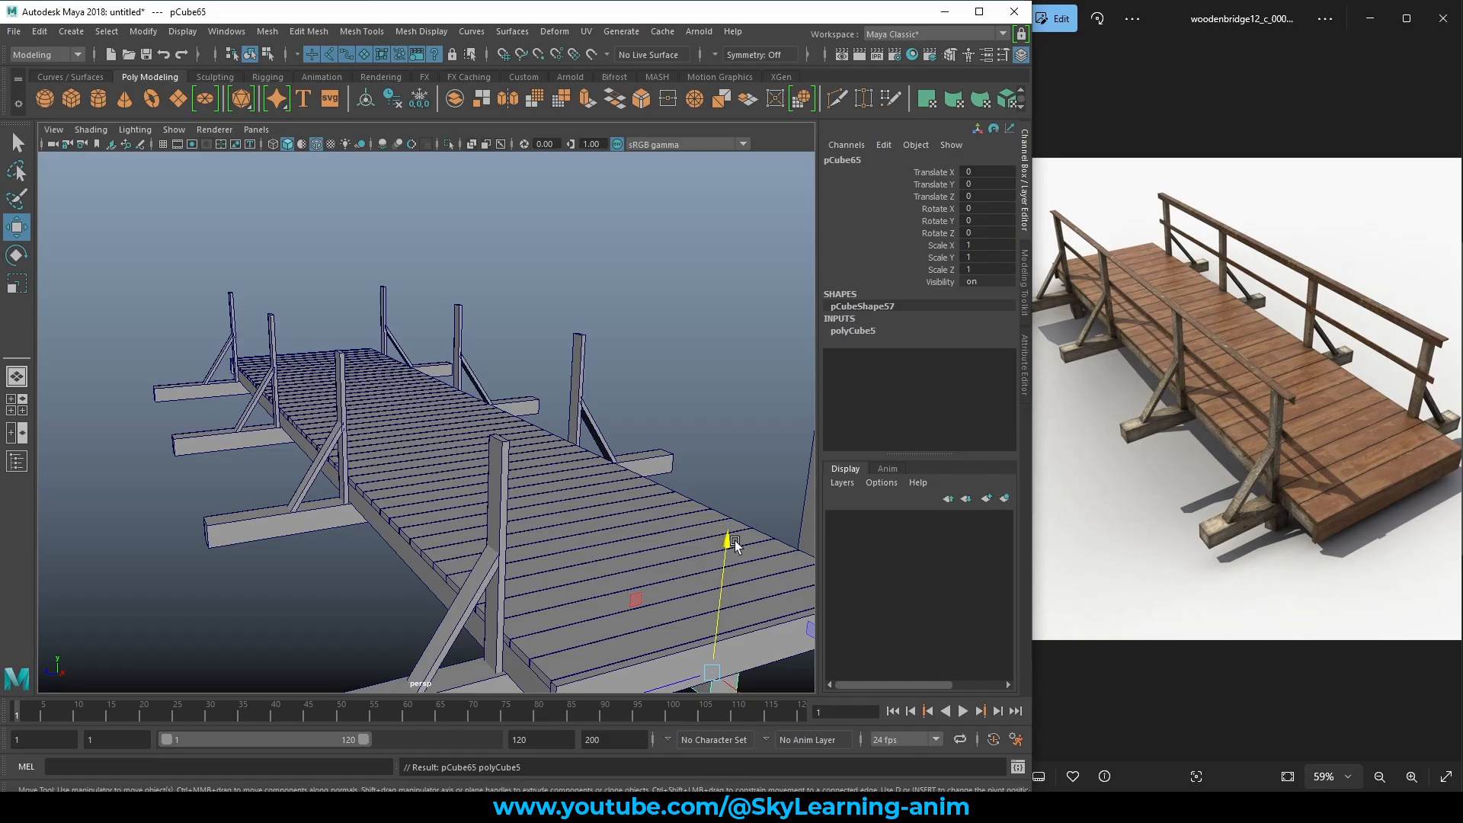
pyautogui.moveTo(736, 542); pyautogui.dragTo(724, 279)
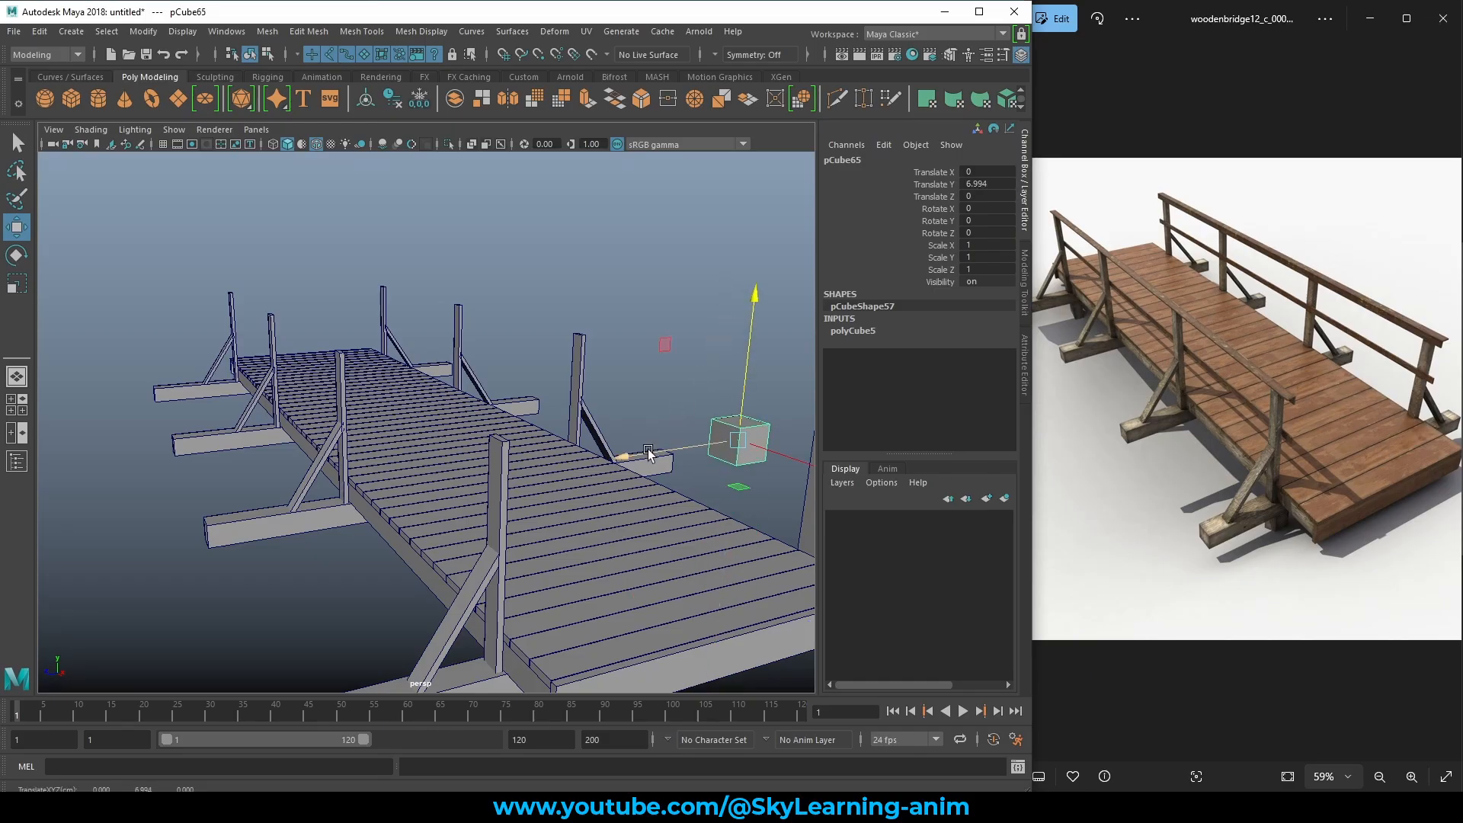
pyautogui.moveTo(625, 456); pyautogui.dragTo(578, 551)
pyautogui.scroll(-6, 529, 526)
pyautogui.press('f')
pyautogui.scroll(-3, 620, 559)
pyautogui.moveTo(531, 434); pyautogui.dragTo(506, 484)
pyautogui.moveTo(378, 320); pyautogui.dragTo(378, 263)
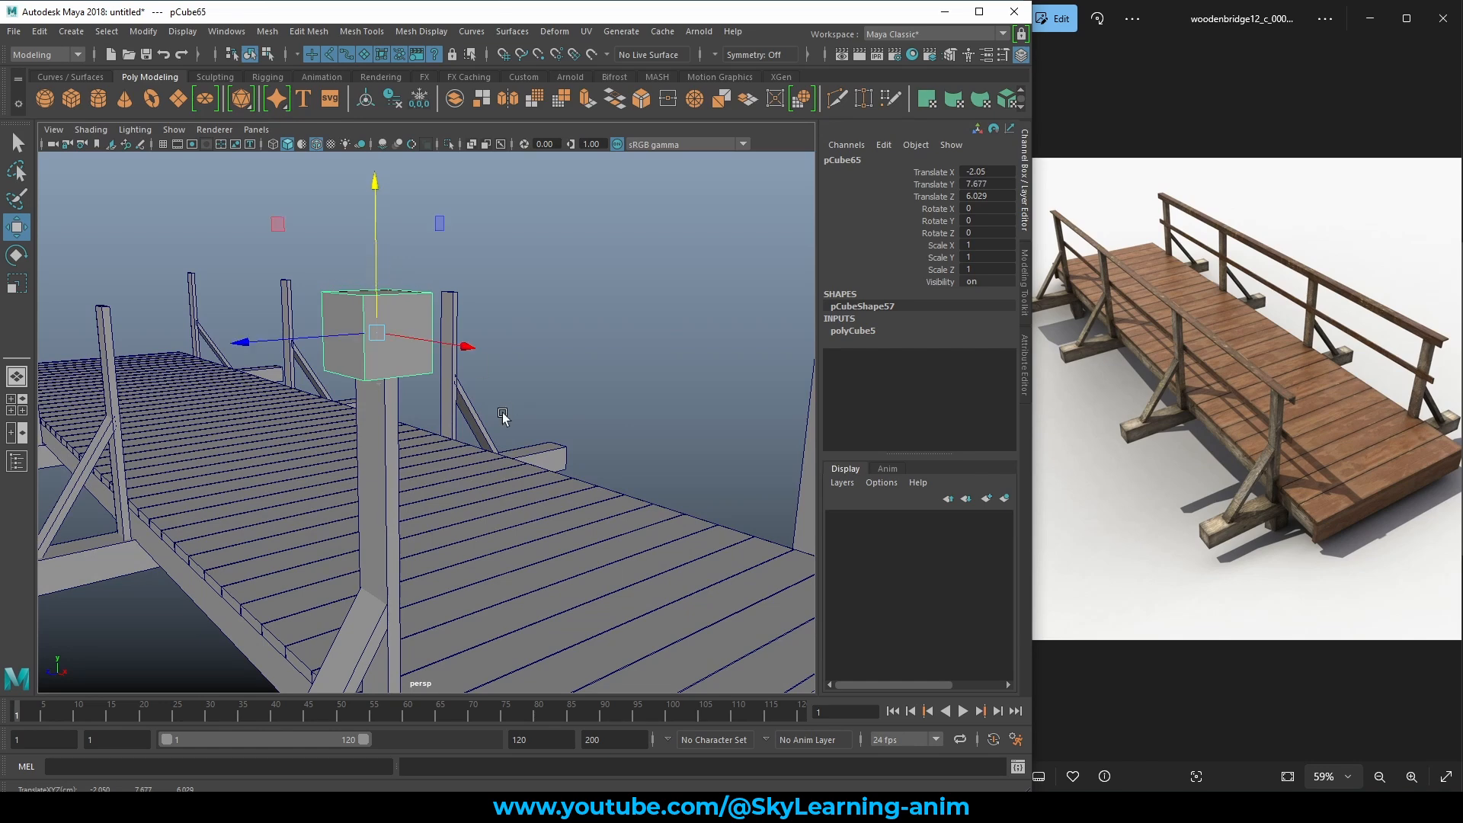
pyautogui.keyDown('alt'); pyautogui.moveTo(503, 415); pyautogui.dragTo(515, 478); pyautogui.keyUp('alt')
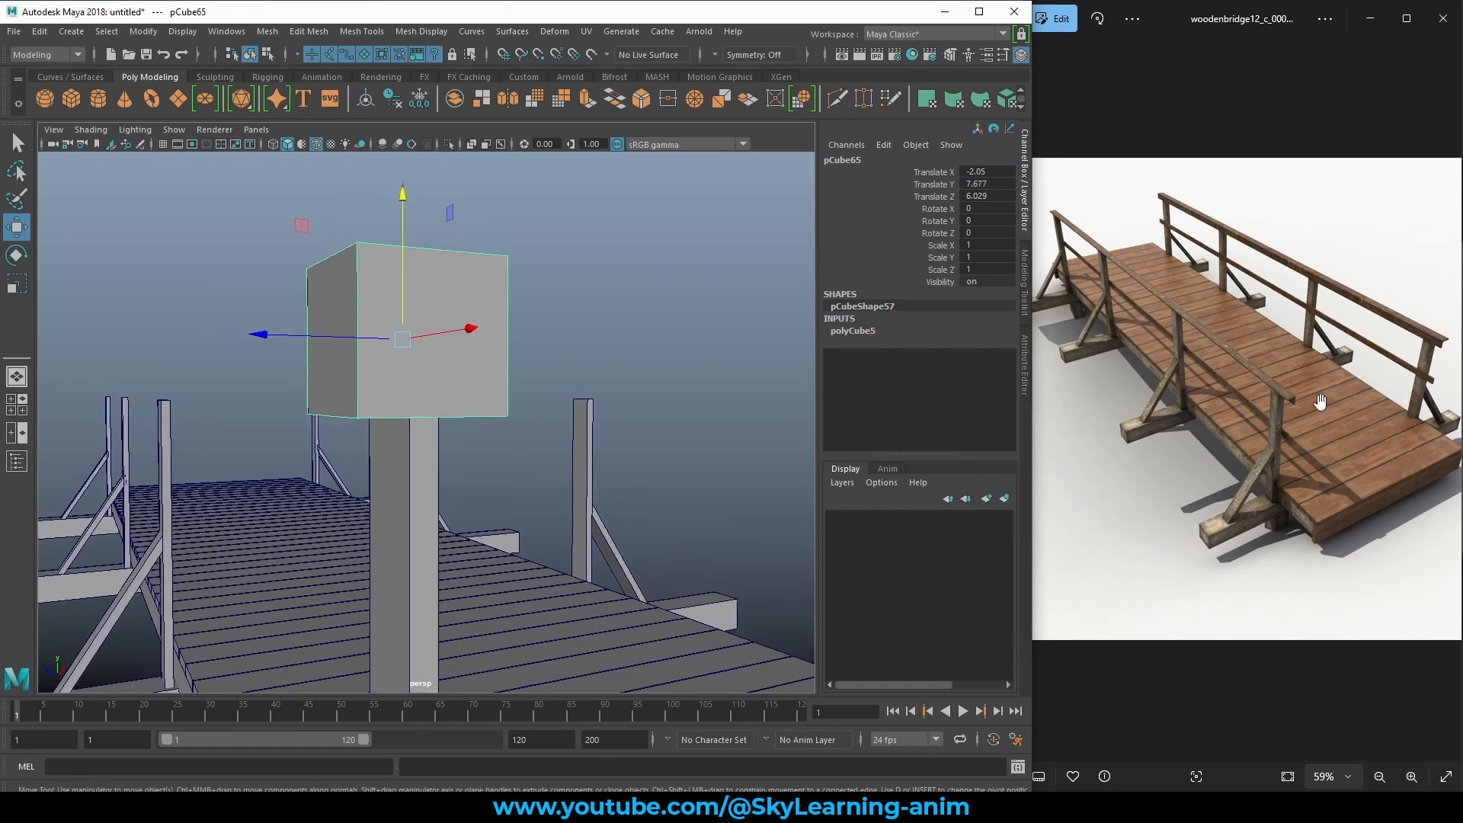
# Scale the cube flat in Y to 0.095, making a thin slab.
pyautogui.press('e')
pyautogui.press('r')
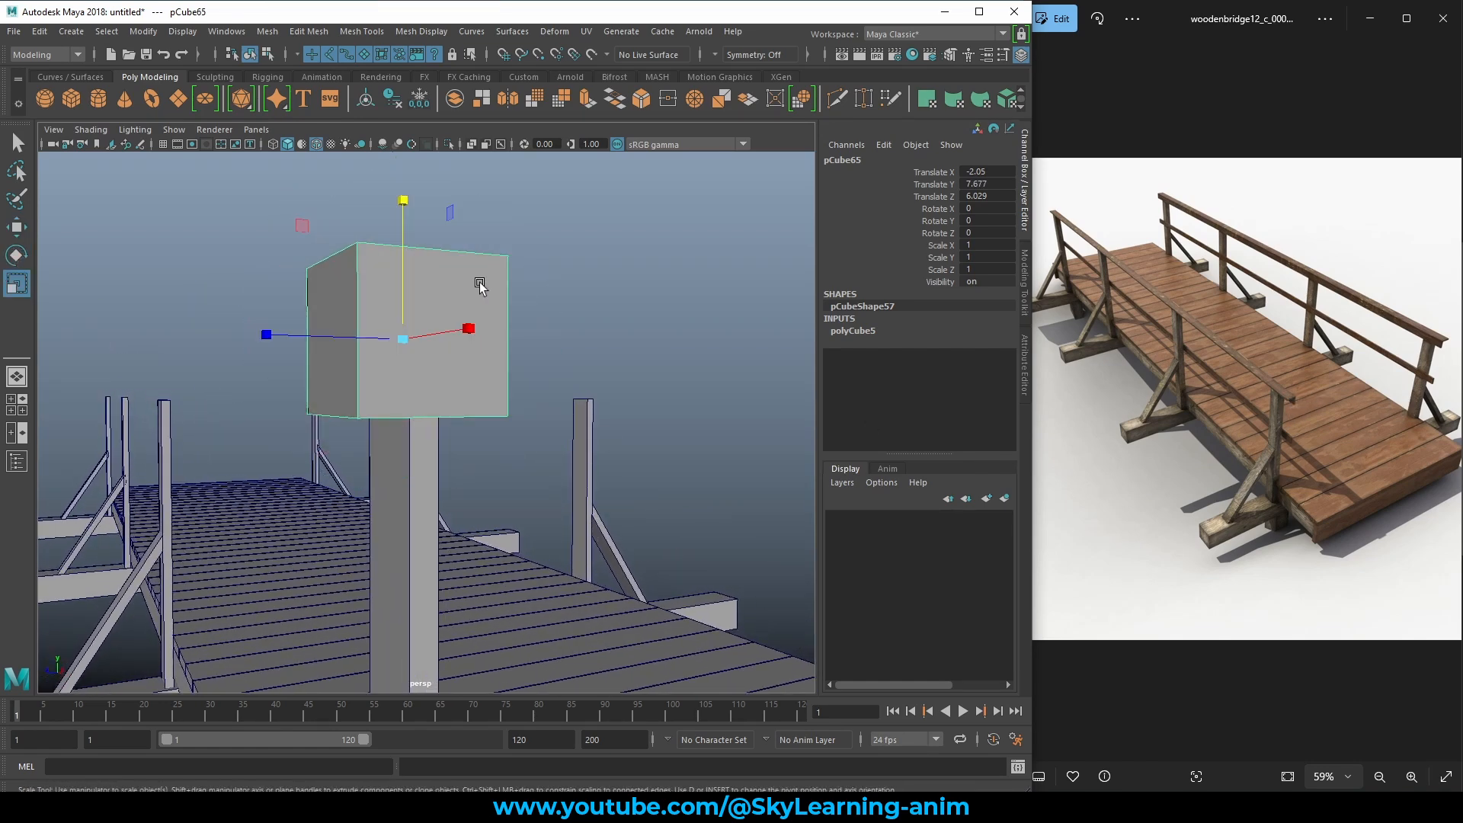
pyautogui.moveTo(406, 199); pyautogui.dragTo(403, 331)
pyautogui.scroll(5, 1288, 412)
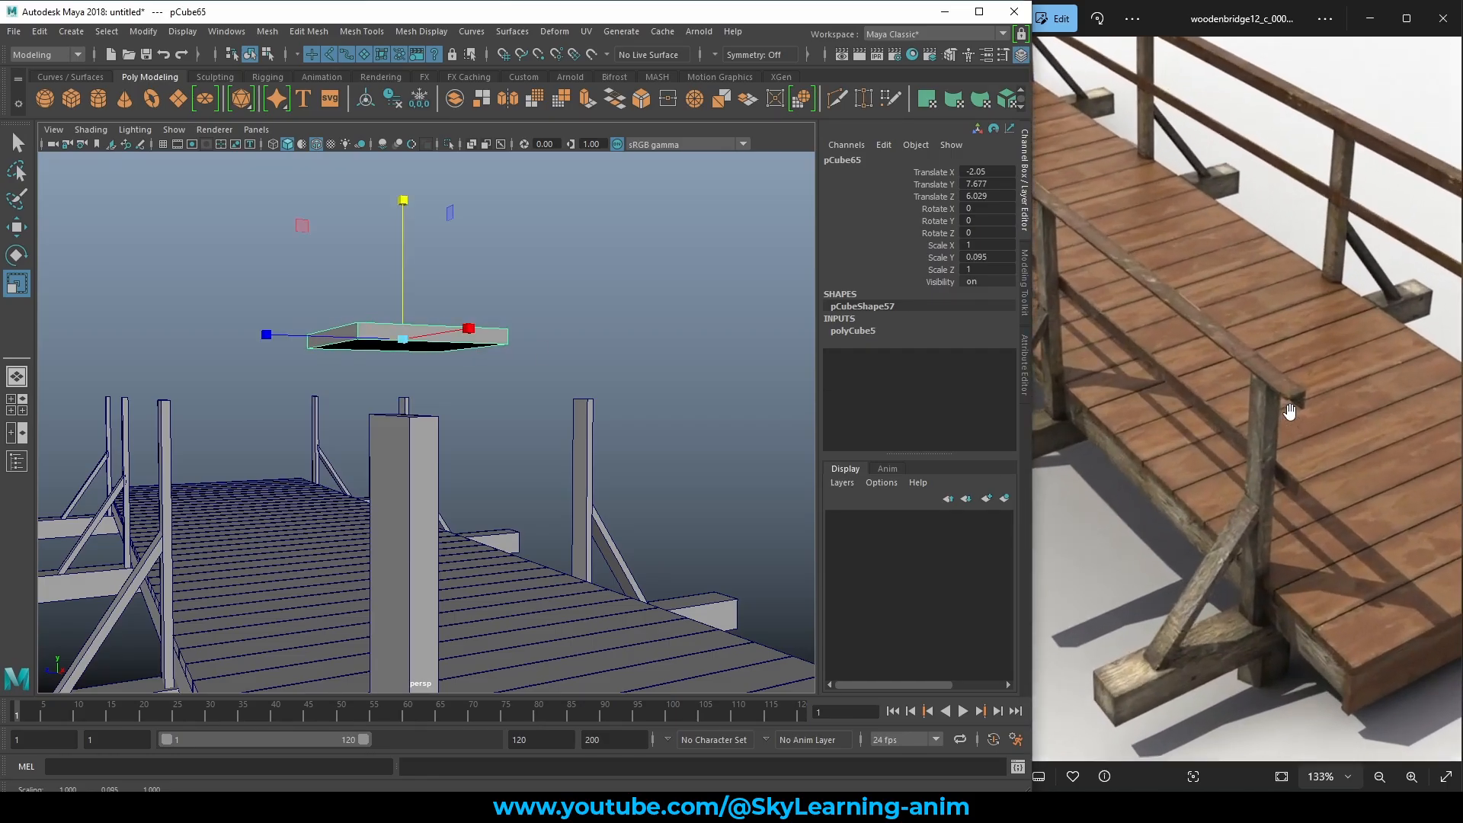
pyautogui.scroll(2, 1290, 411)
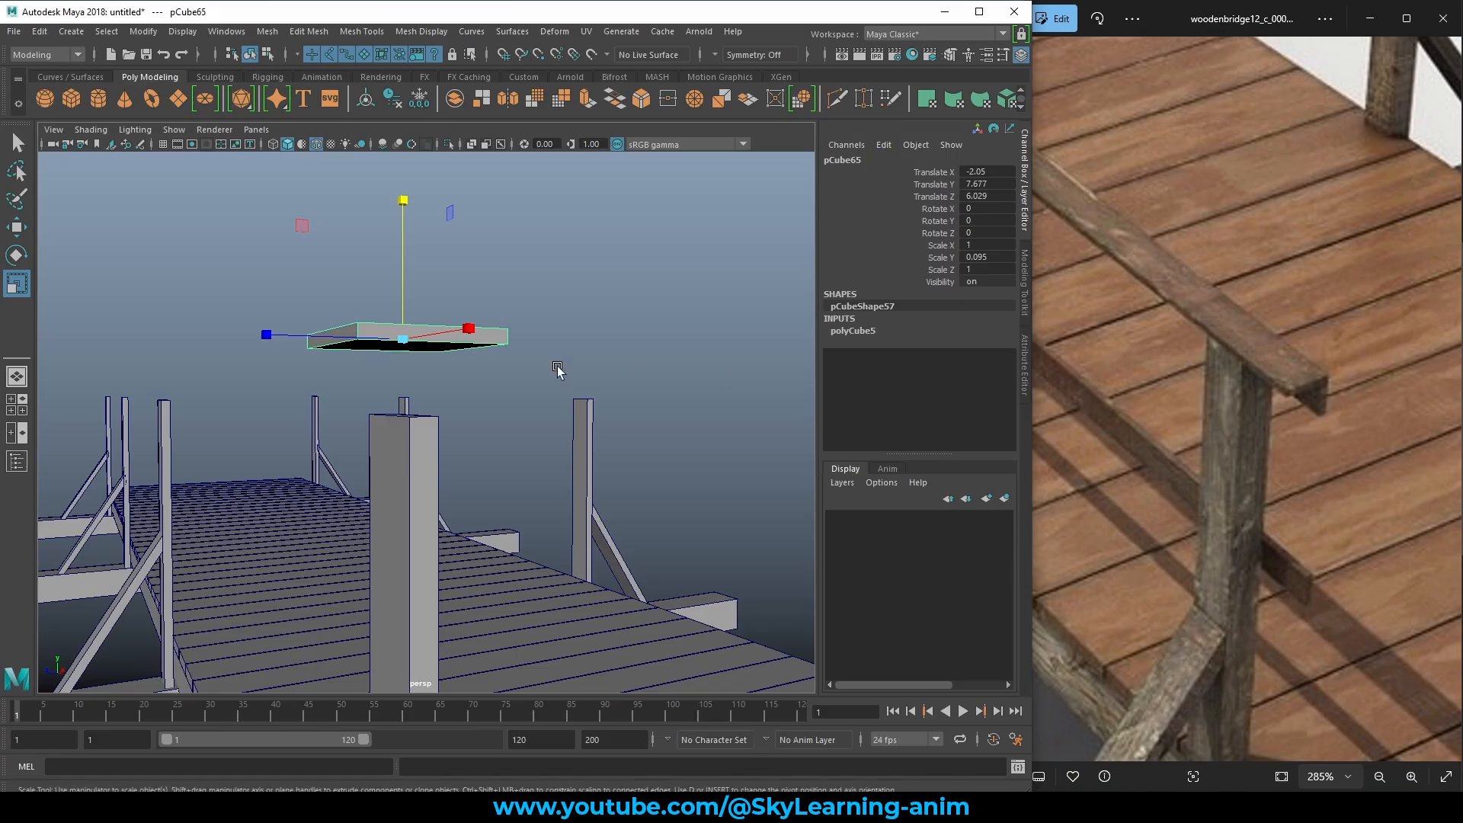
pyautogui.moveTo(553, 363)
pyautogui.keyDown('alt'); pyautogui.mouseDown()
pyautogui.moveTo(511, 355)
pyautogui.moveTo(491, 381)
pyautogui.moveTo(624, 415)
pyautogui.moveTo(615, 366)
pyautogui.moveTo(533, 358)
pyautogui.moveTo(627, 398)
pyautogui.moveTo(553, 370)
pyautogui.moveTo(541, 388)
pyautogui.mouseUp(); pyautogui.keyUp('alt')
pyautogui.press('f')
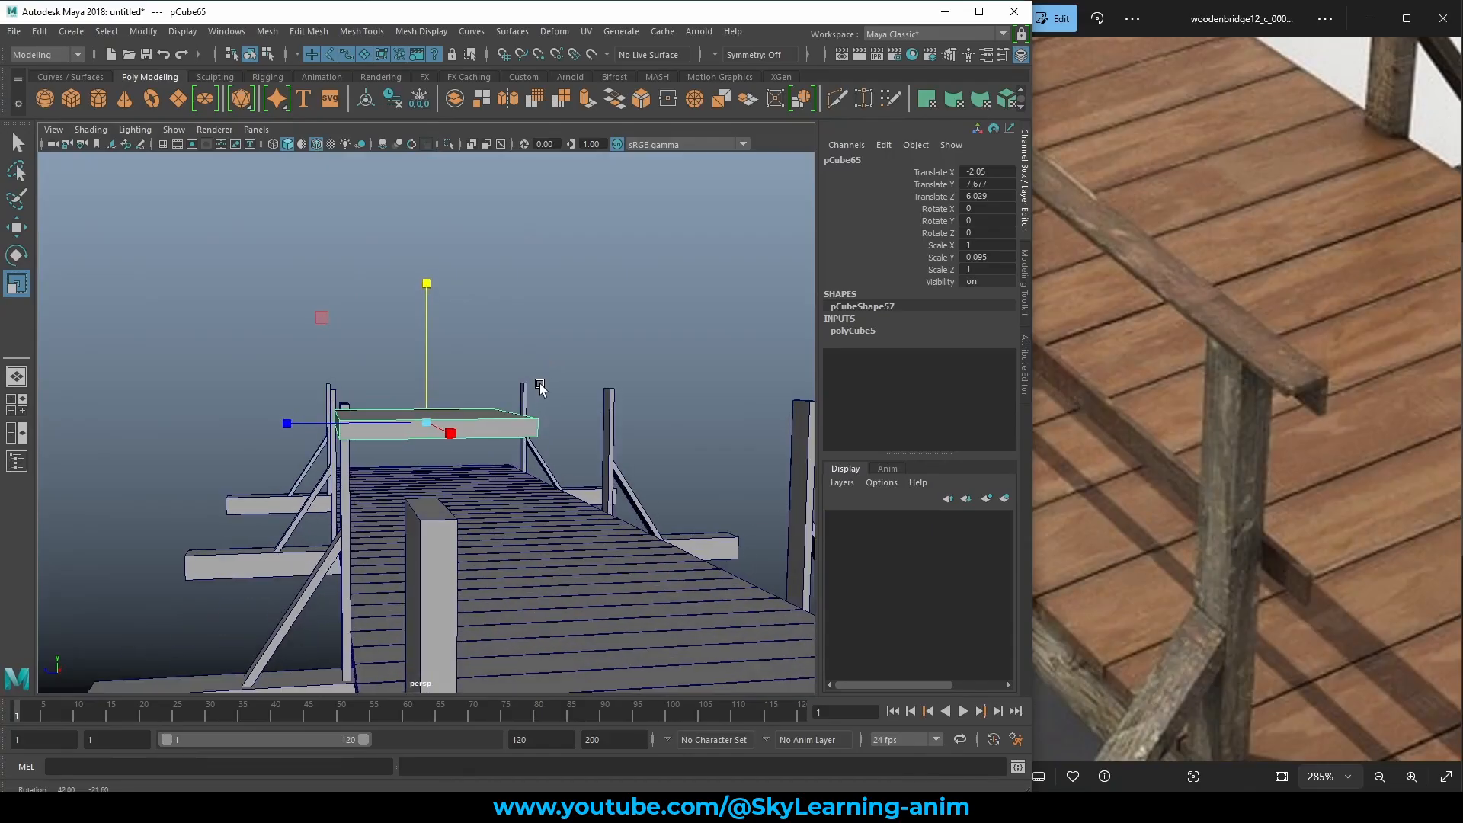
# Lower the flat slab toward the top of the post.
pyautogui.press('w')
pyautogui.moveTo(420, 300); pyautogui.dragTo(418, 379)
pyautogui.scroll(-5, 506, 387)
pyautogui.keyDown('alt'); pyautogui.moveTo(546, 420); pyautogui.dragTo(545, 458); pyautogui.keyUp('alt')
# Shrink the slab's depth to Scale Z 0.708 to fit the post.
pyautogui.press('e')
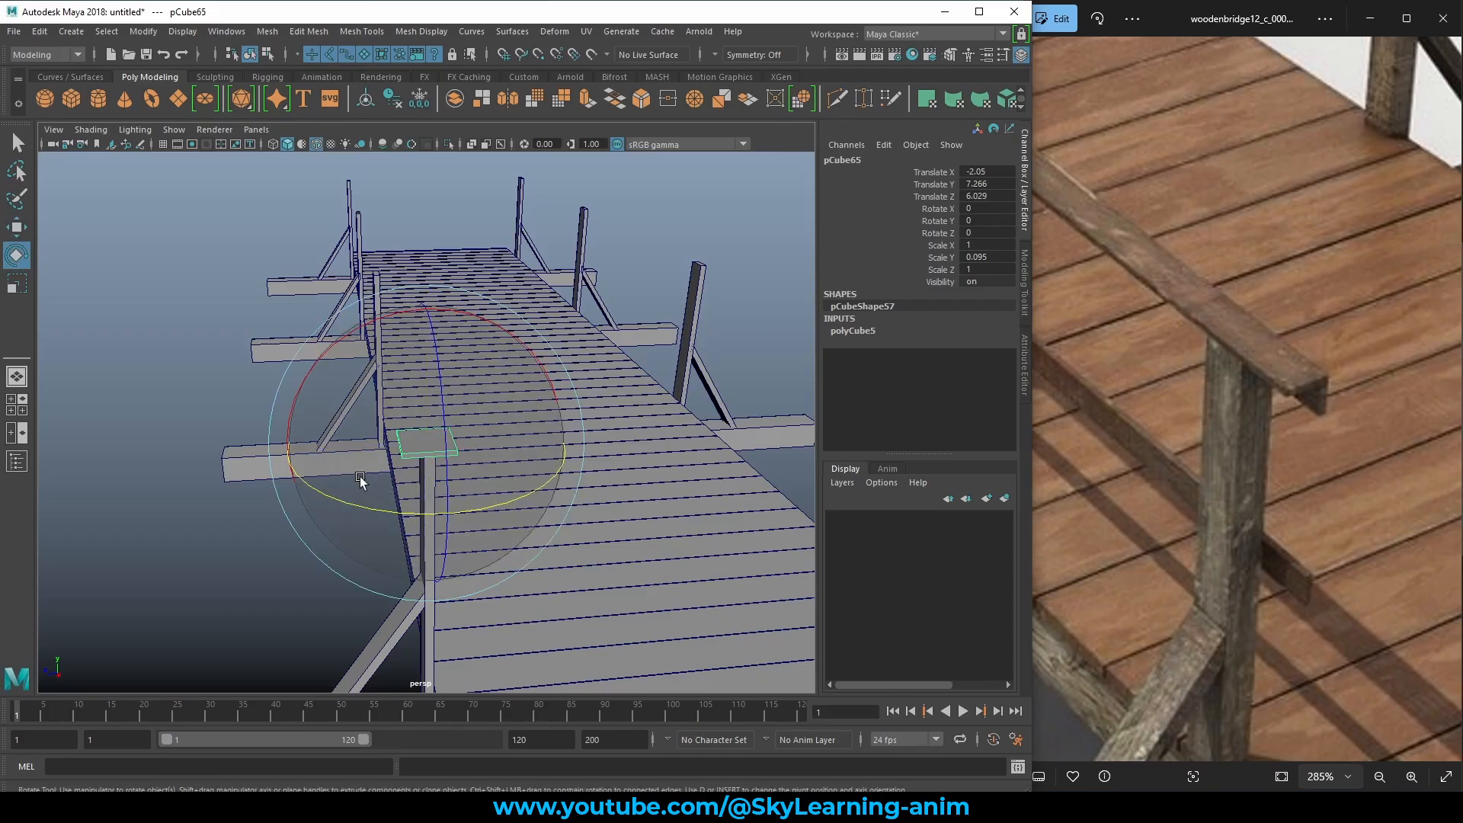
pyautogui.press('r')
pyautogui.moveTo(282, 450)
pyautogui.mouseDown()
pyautogui.moveTo(312, 451)
pyautogui.moveTo(290, 451)
pyautogui.mouseUp()
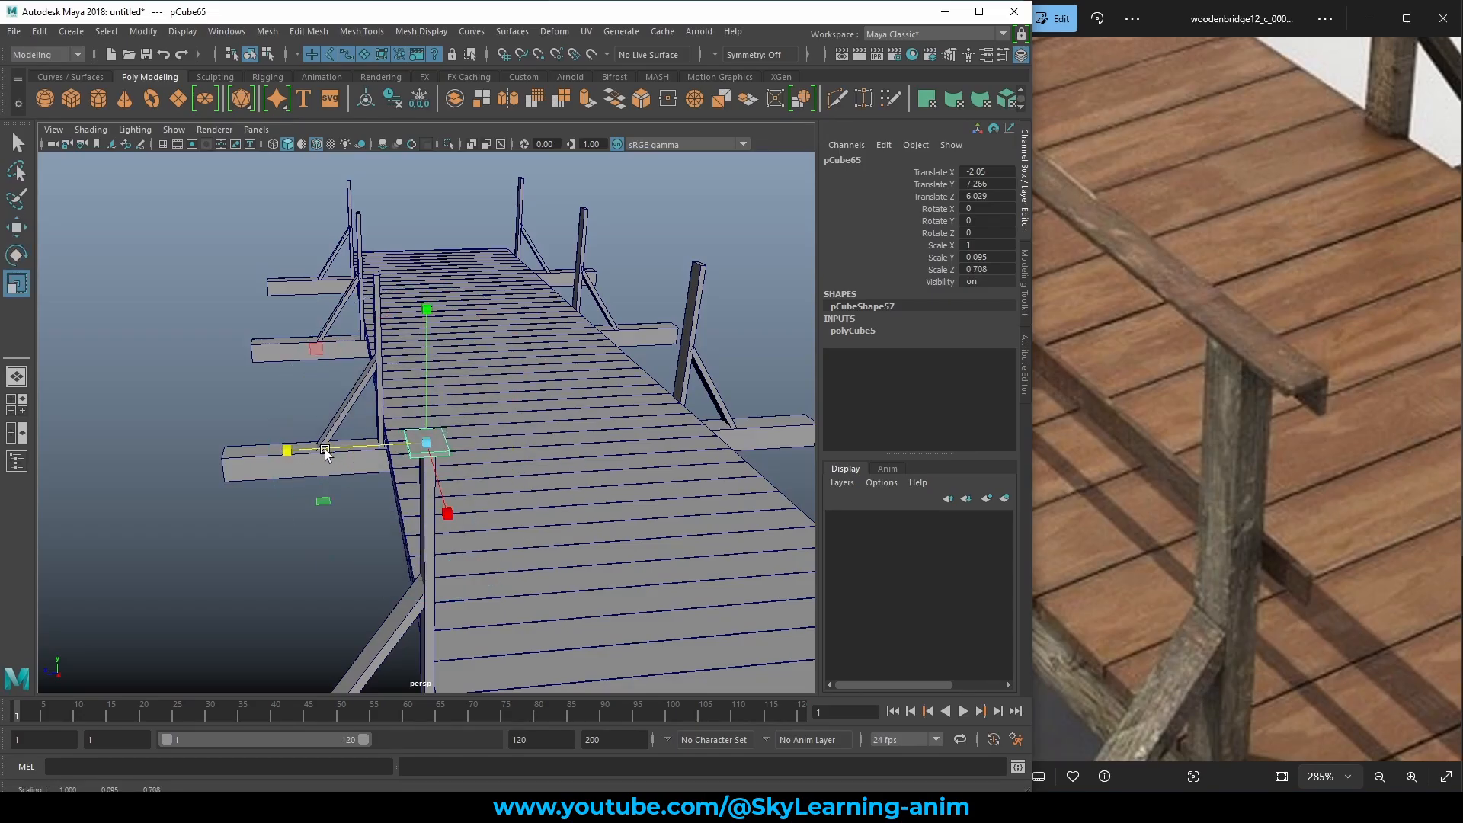
pyautogui.scroll(3, 506, 506)
pyautogui.scroll(3, 497, 457)
# Position the slab over the post and settle it on top at Translate Y 7.212.
pyautogui.press('w')
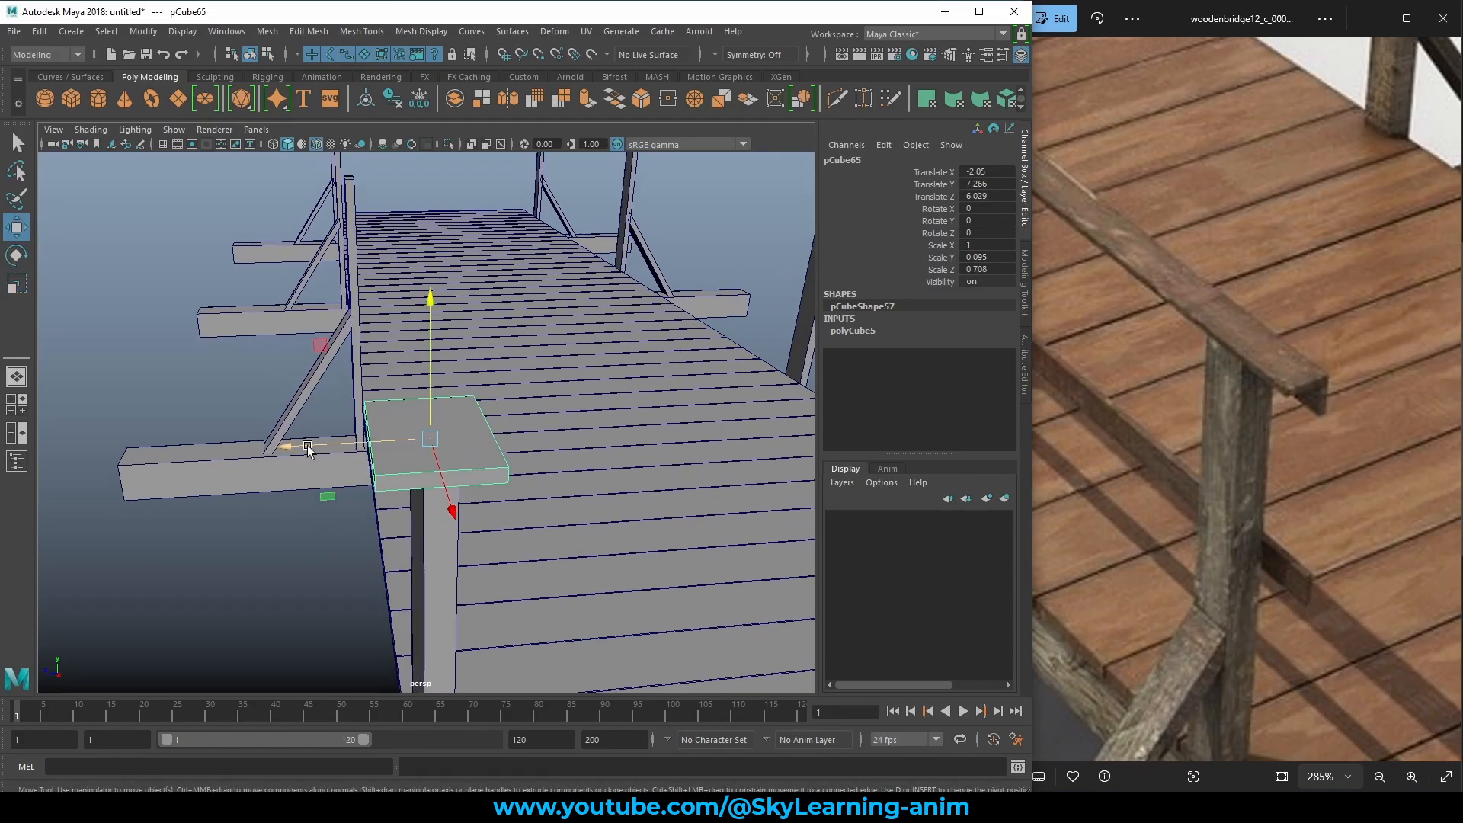
pyautogui.moveTo(293, 449); pyautogui.dragTo(267, 441)
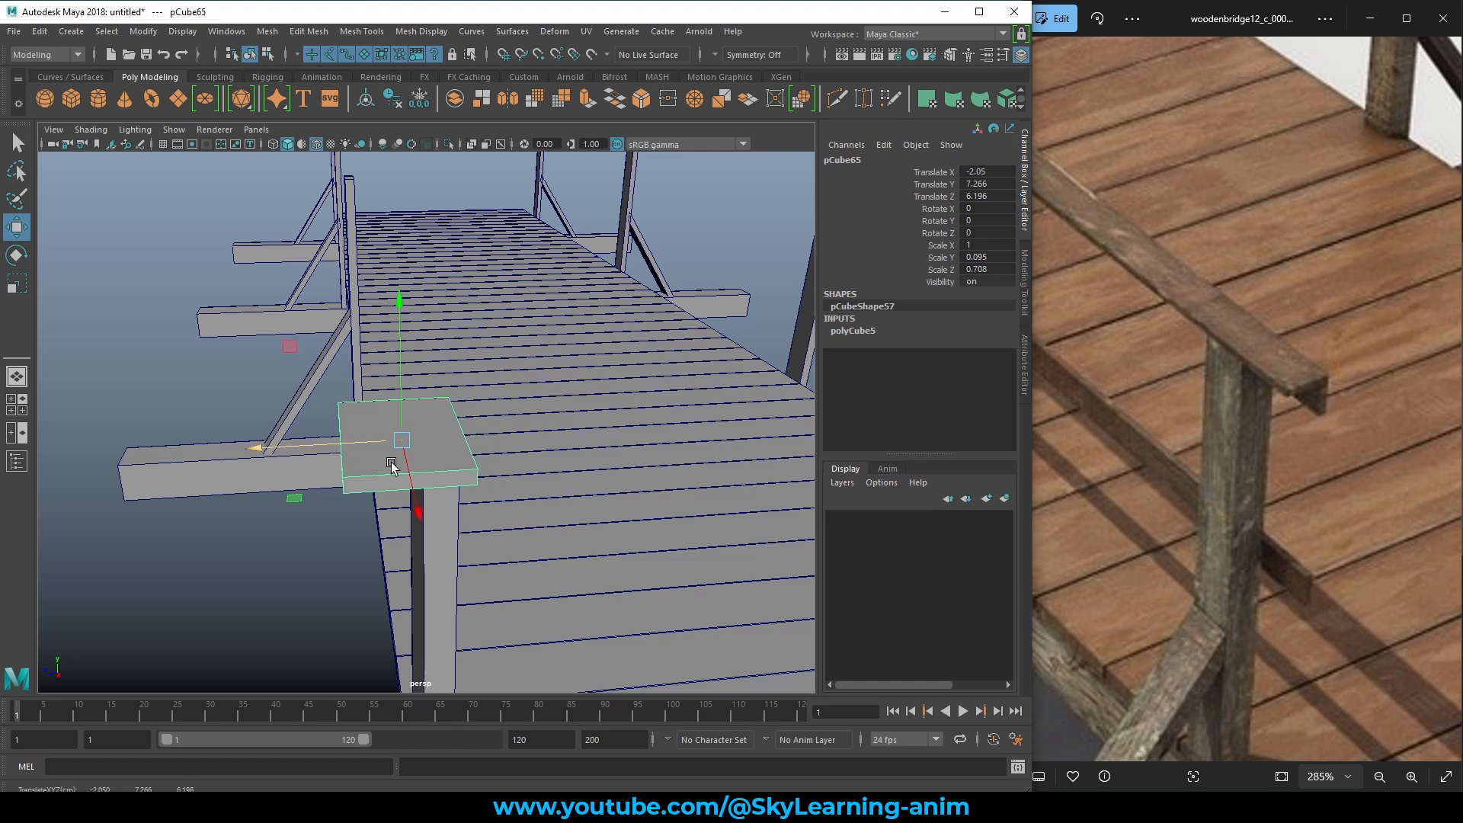
pyautogui.keyDown('alt'); pyautogui.moveTo(392, 461); pyautogui.dragTo(424, 416); pyautogui.keyUp('alt')
pyautogui.moveTo(402, 365); pyautogui.dragTo(401, 375)
pyautogui.moveTo(317, 459); pyautogui.dragTo(313, 461)
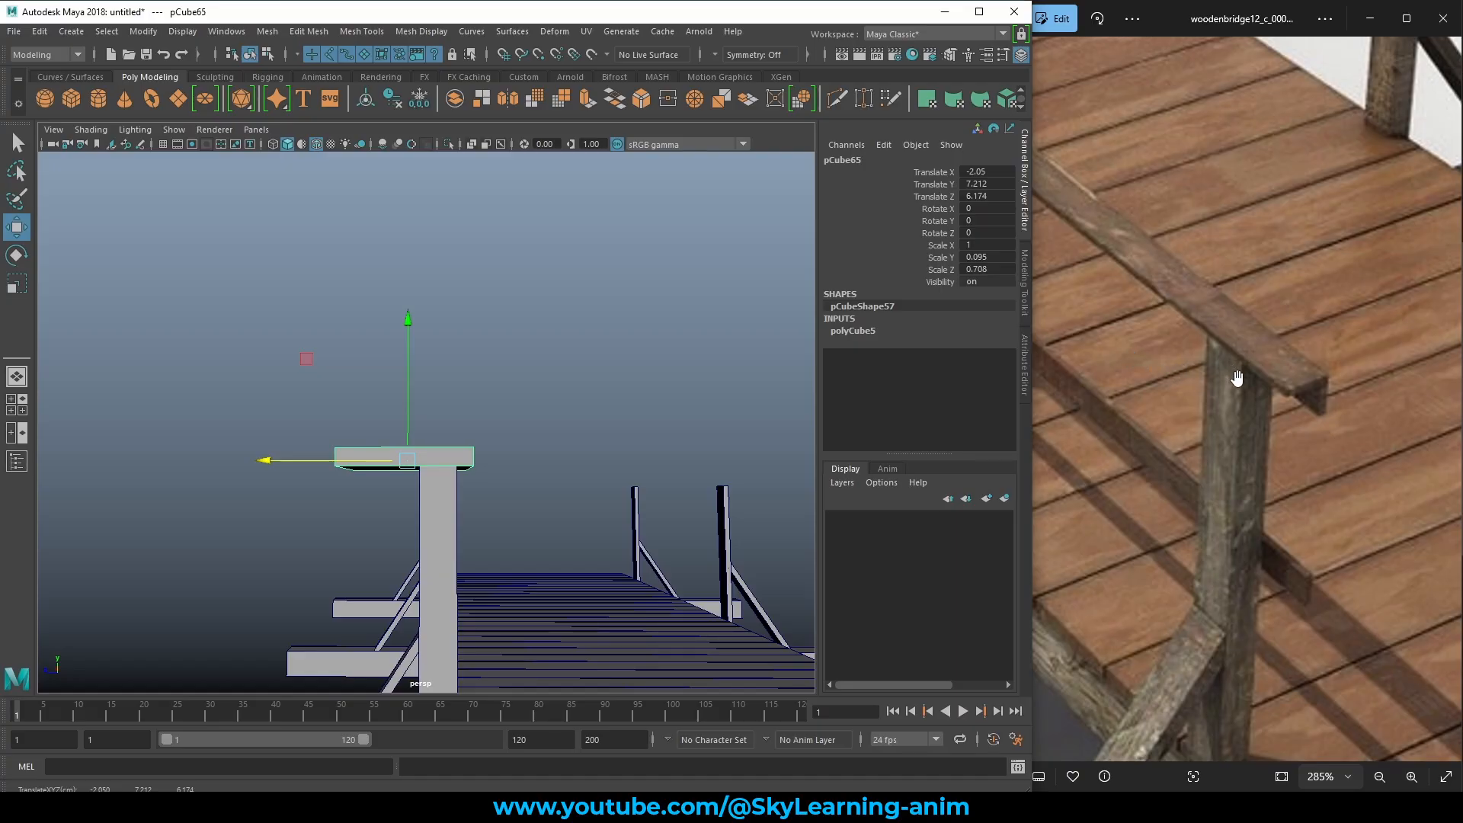
pyautogui.keyDown('alt'); pyautogui.moveTo(457, 450); pyautogui.dragTo(533, 471); pyautogui.keyUp('alt')
pyautogui.scroll(4, 529, 454)
# In Face mode, pull the cap's end face outward to lengthen it.
pyautogui.scroll(1, 533, 470)
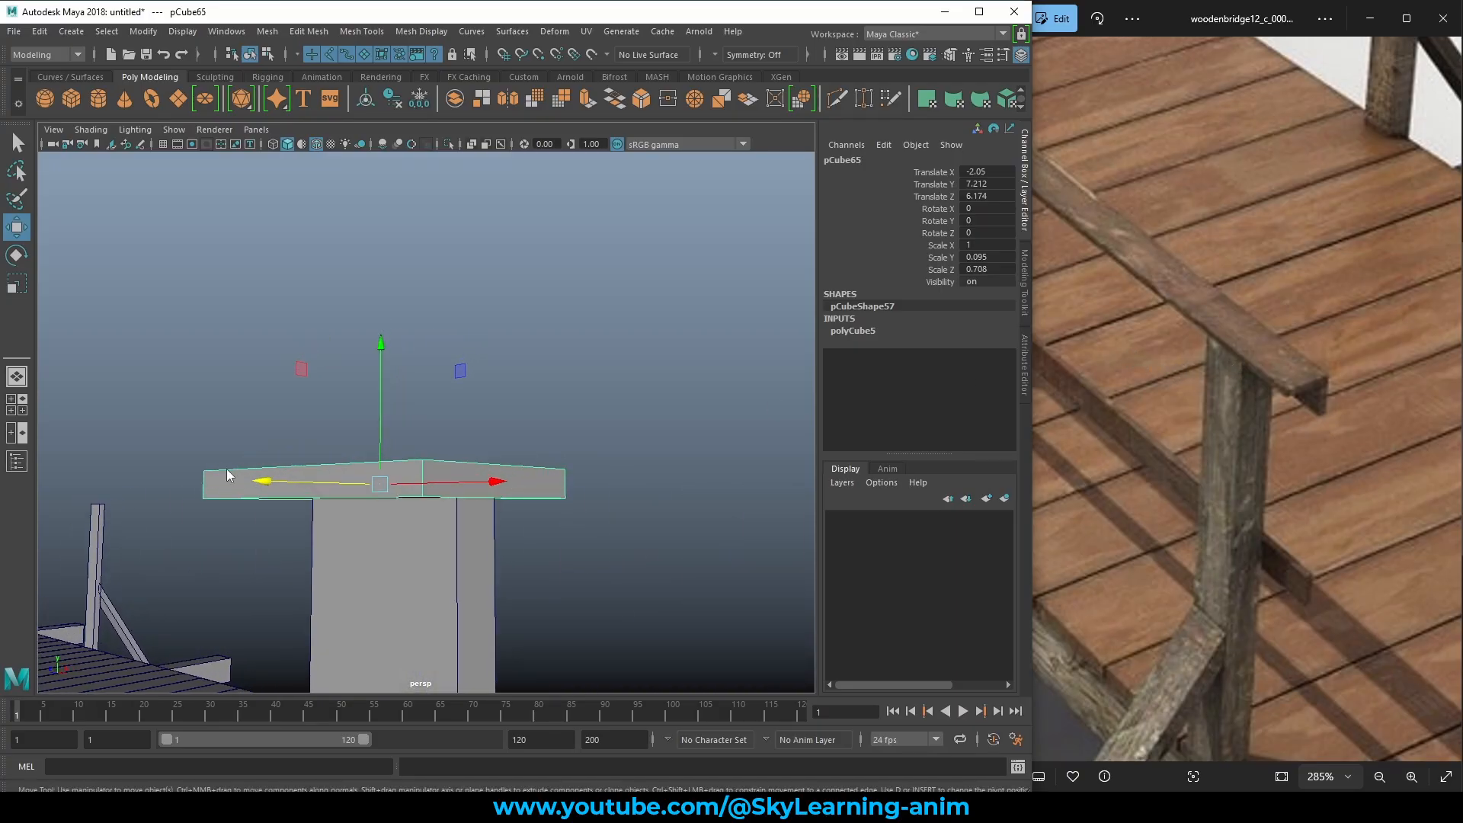
pyautogui.rightClick(227, 481)
pyautogui.click(226, 429)
pyautogui.click(254, 478)
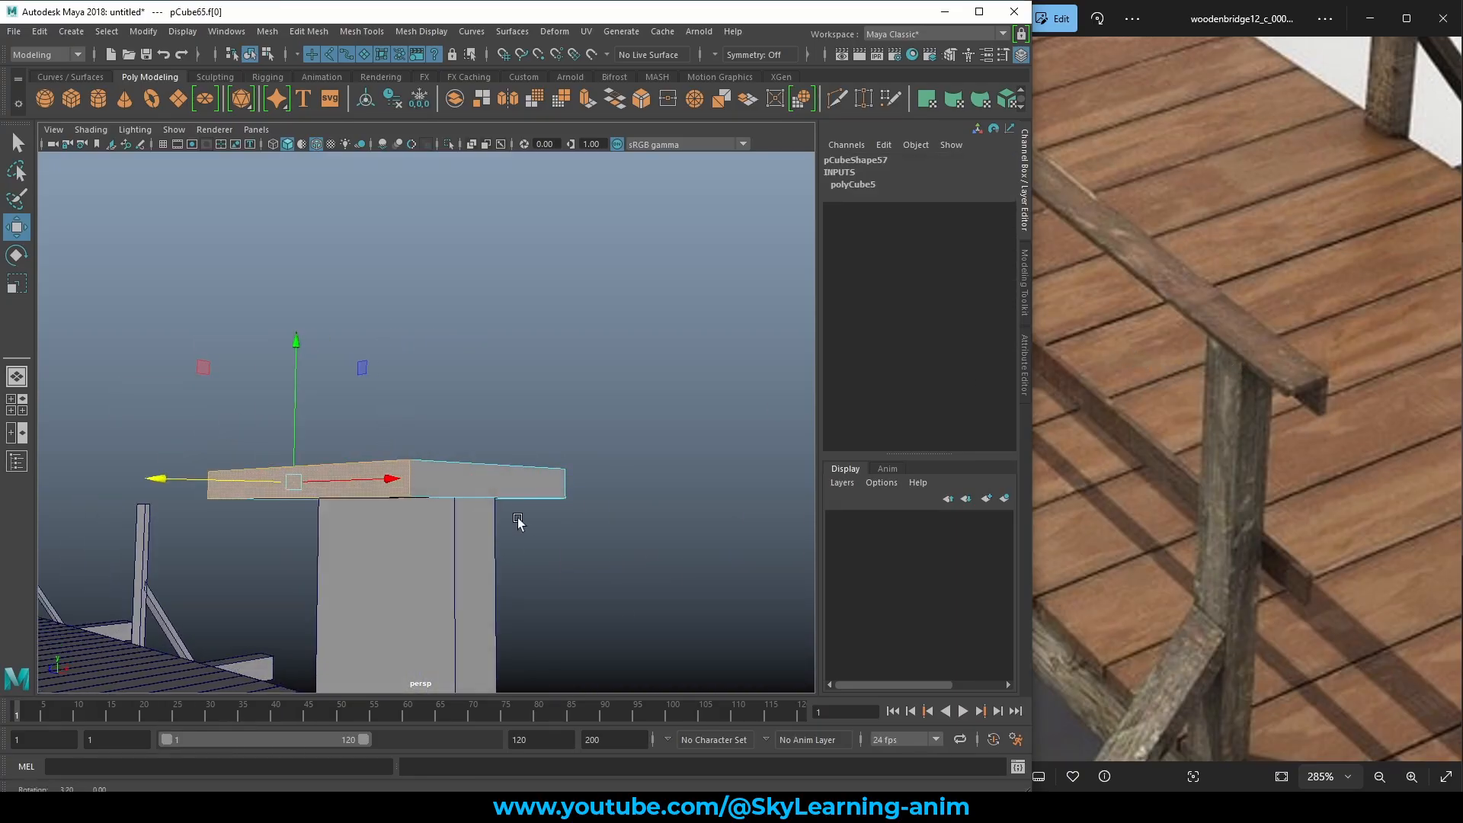
pyautogui.keyDown('alt'); pyautogui.moveTo(517, 523); pyautogui.dragTo(458, 494); pyautogui.keyUp('alt')
pyautogui.moveTo(172, 474); pyautogui.dragTo(263, 479)
pyautogui.keyDown('alt'); pyautogui.moveTo(489, 489); pyautogui.dragTo(456, 495); pyautogui.keyUp('alt')
pyautogui.keyDown('alt'); pyautogui.moveTo(537, 463); pyautogui.dragTo(509, 460); pyautogui.keyUp('alt')
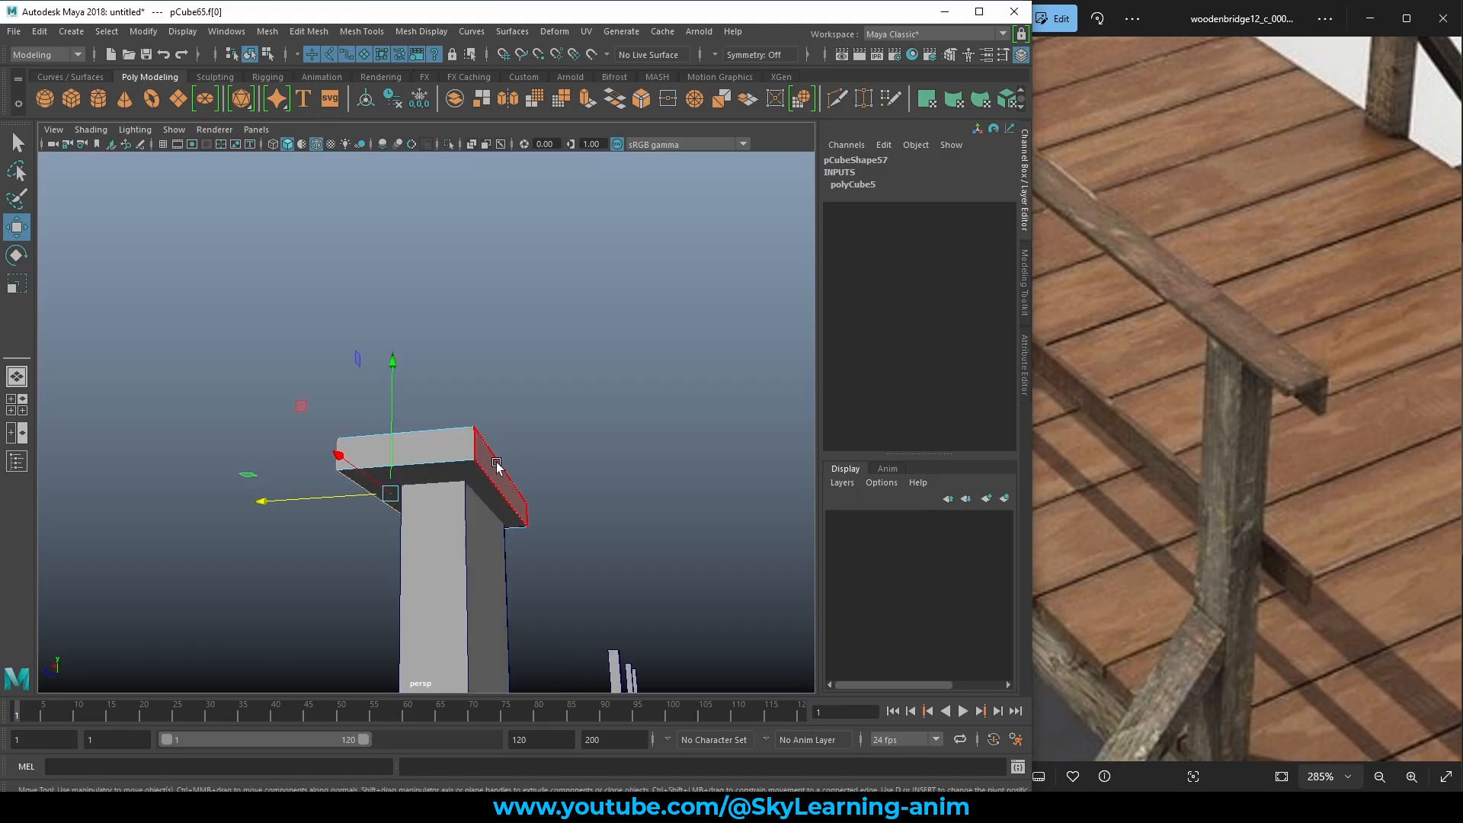
pyautogui.click(497, 465)
# Reselect the whole cap and scale it thinner in Y.
pyautogui.moveTo(419, 442); pyautogui.dragTo(606, 371, button='right')
pyautogui.scroll(-6, 605, 368)
pyautogui.click(509, 425)
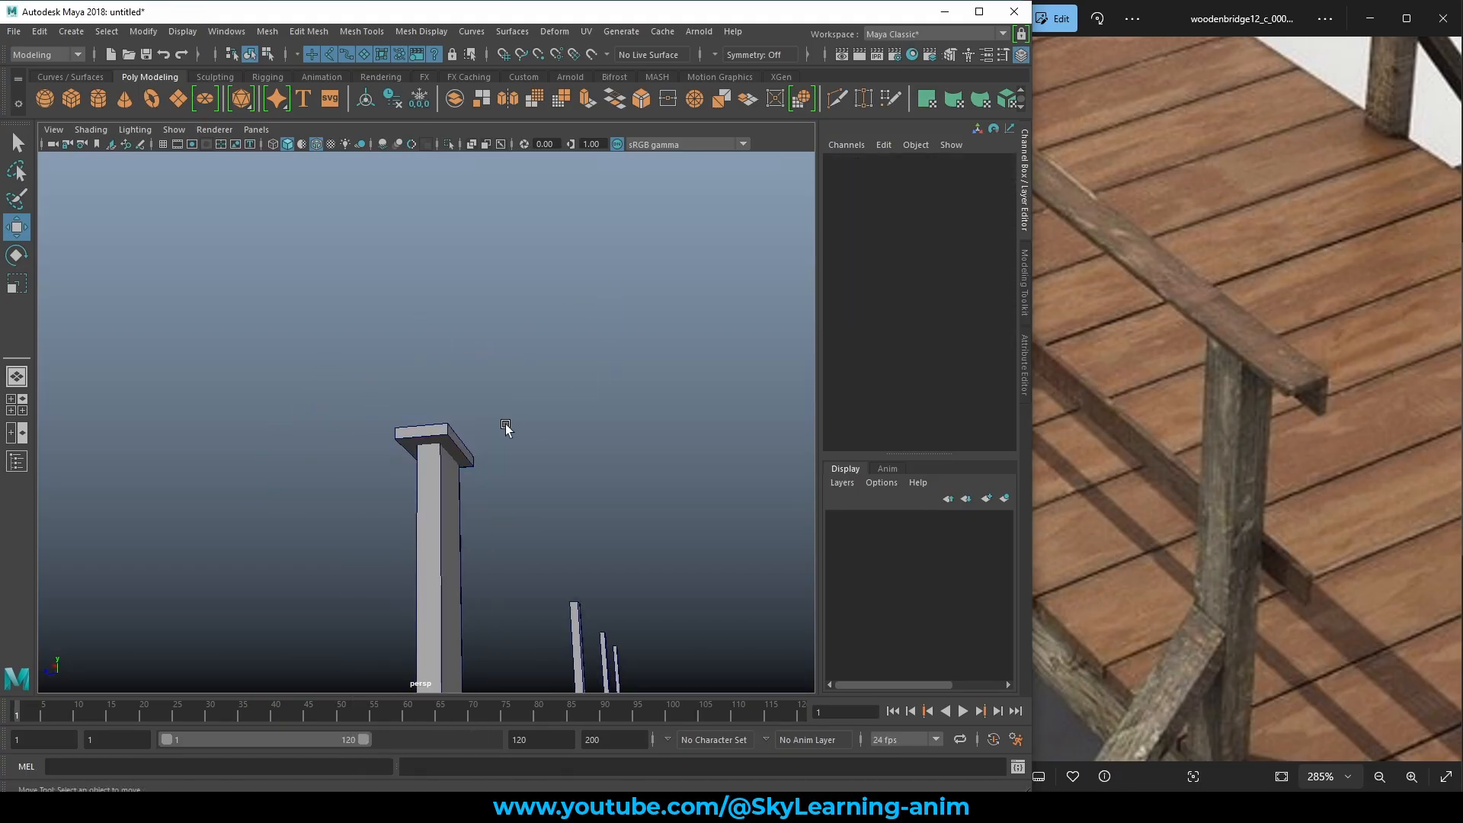
pyautogui.keyDown('alt'); pyautogui.moveTo(506, 428); pyautogui.dragTo(579, 463); pyautogui.keyUp('alt')
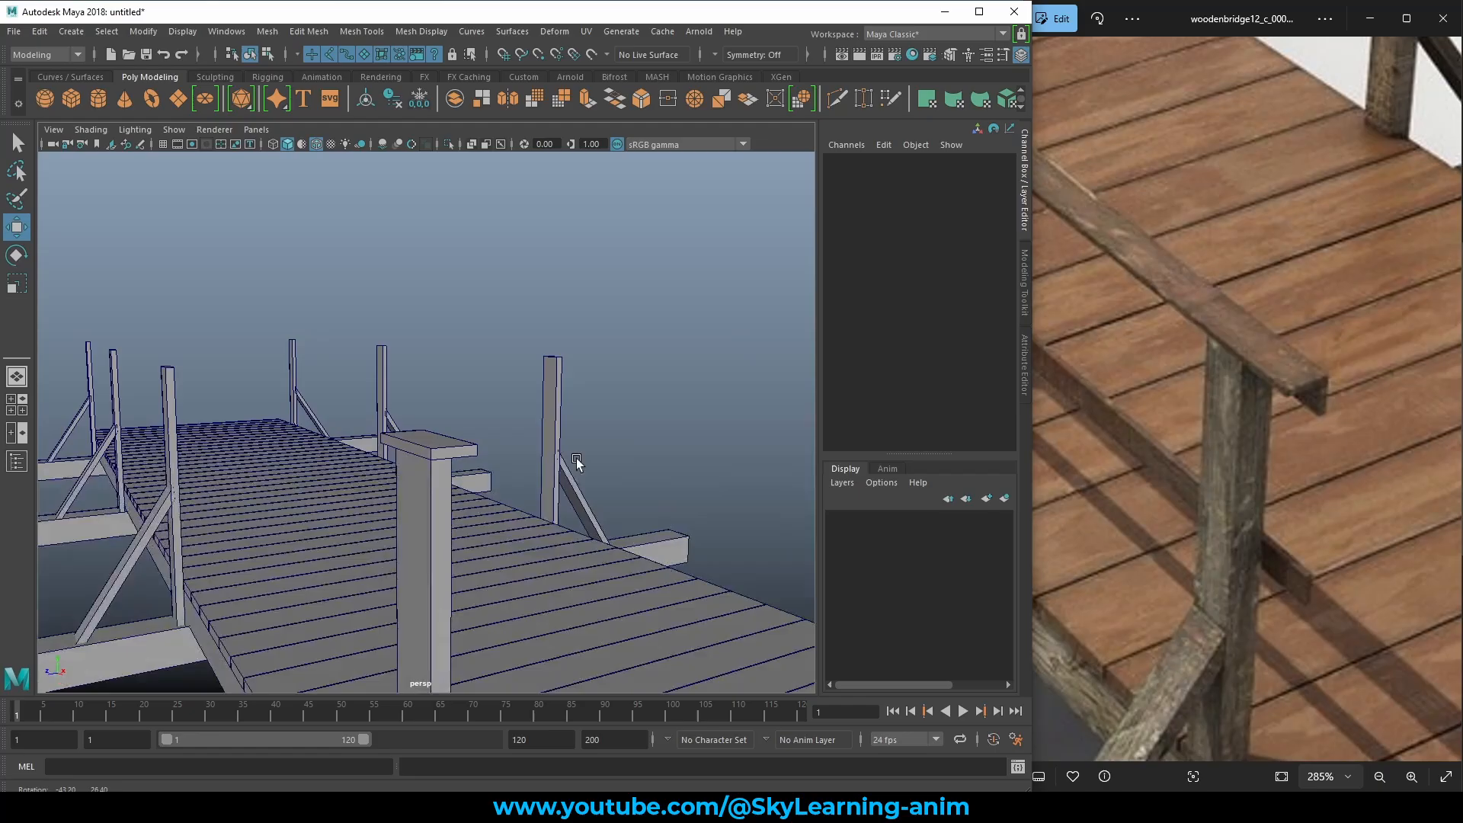
pyautogui.click(461, 455)
pyautogui.scroll(5, 492, 463)
pyautogui.press('e')
pyautogui.press('r')
pyautogui.moveTo(392, 329); pyautogui.dragTo(391, 366)
pyautogui.moveTo(480, 392)
pyautogui.keyDown('alt'); pyautogui.mouseDown()
pyautogui.moveTo(441, 380)
pyautogui.moveTo(474, 385)
pyautogui.mouseUp(); pyautogui.keyUp('alt')
pyautogui.scroll(-10, 475, 385)
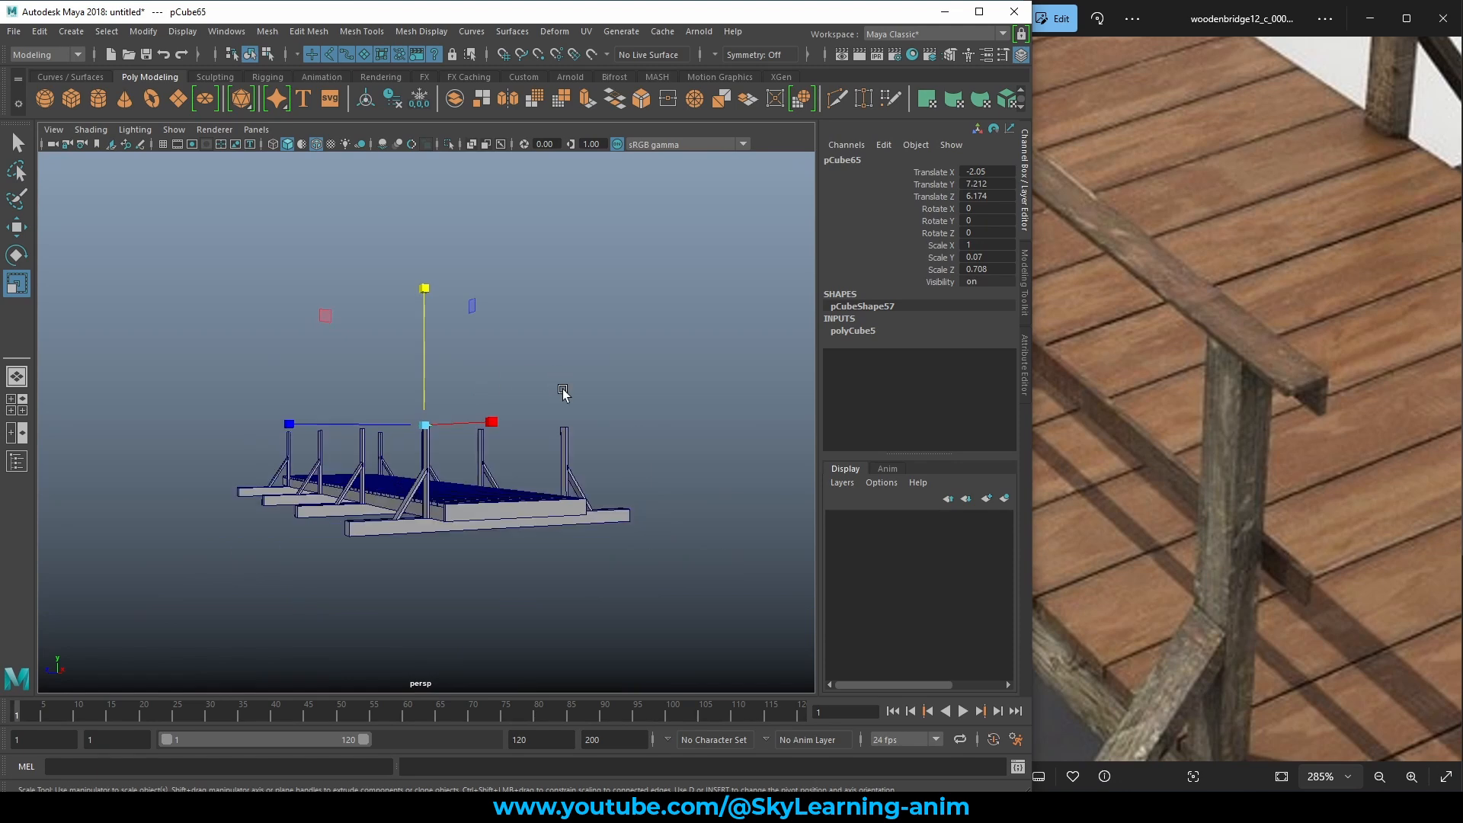
# Thin the cap further to Scale Y 0.053 and nudge it along its depth.
pyautogui.keyDown('alt'); pyautogui.moveTo(563, 392); pyautogui.dragTo(449, 421); pyautogui.keyUp('alt')
pyautogui.scroll(5, 624, 491)
pyautogui.keyDown('alt'); pyautogui.moveTo(625, 492); pyautogui.dragTo(541, 462); pyautogui.keyUp('alt')
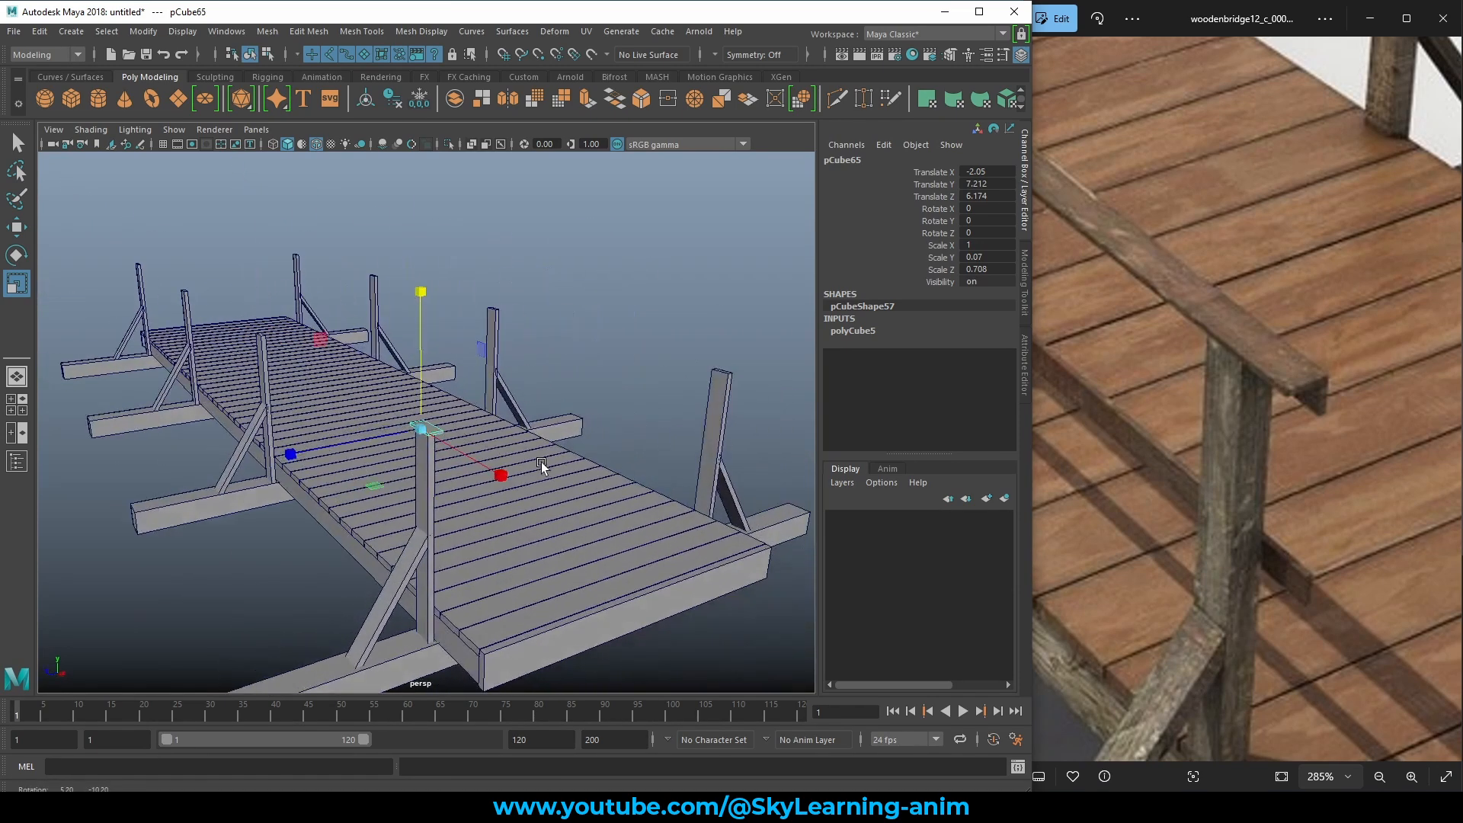
pyautogui.scroll(3, 465, 457)
pyautogui.moveTo(397, 321); pyautogui.dragTo(676, 336)
pyautogui.click(676, 336)
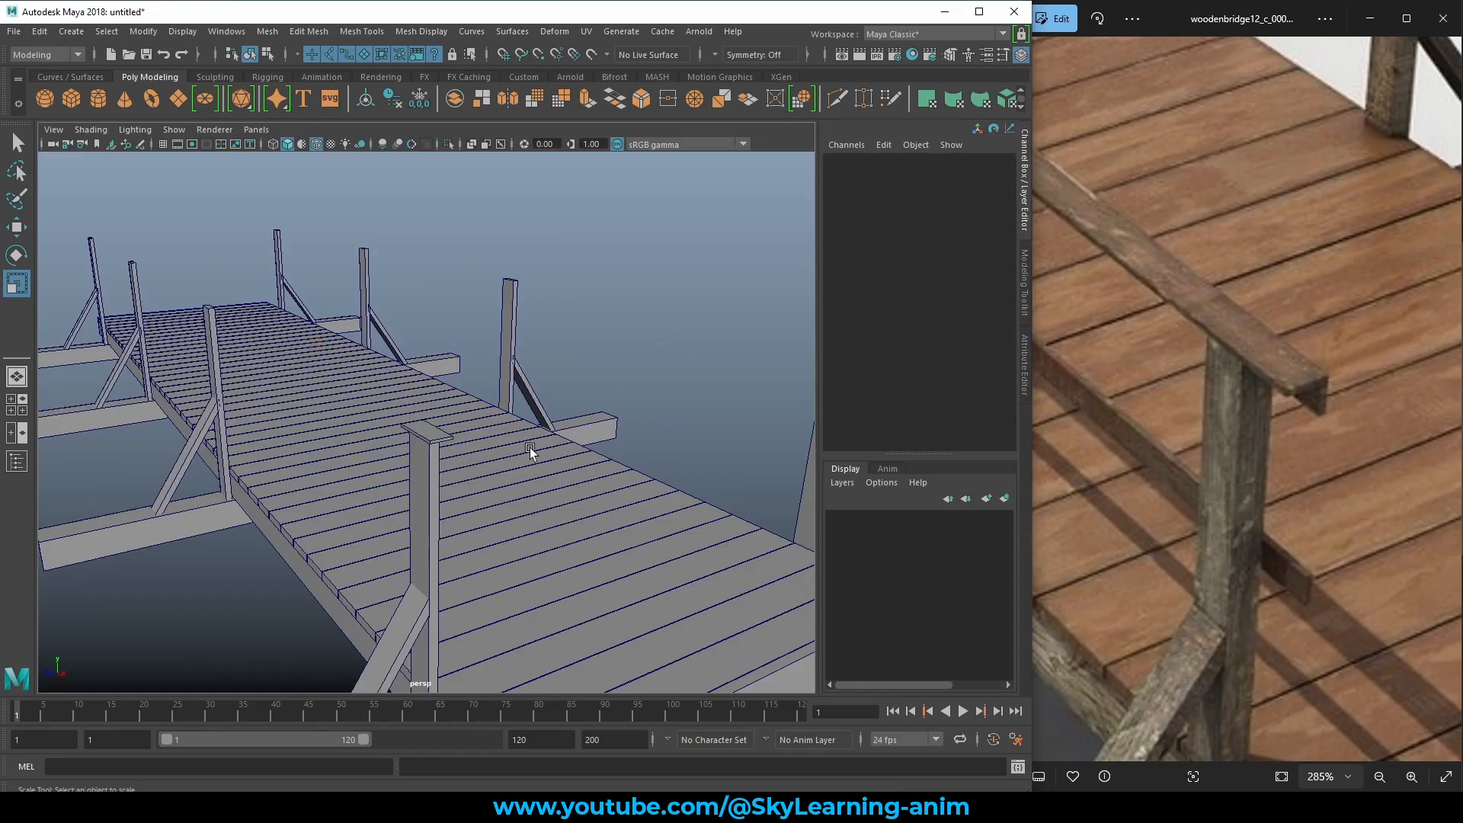
pyautogui.click(445, 436)
pyautogui.press('w')
pyautogui.keyDown('alt'); pyautogui.moveTo(445, 436); pyautogui.dragTo(555, 428); pyautogui.keyUp('alt')
pyautogui.moveTo(335, 457); pyautogui.dragTo(325, 470)
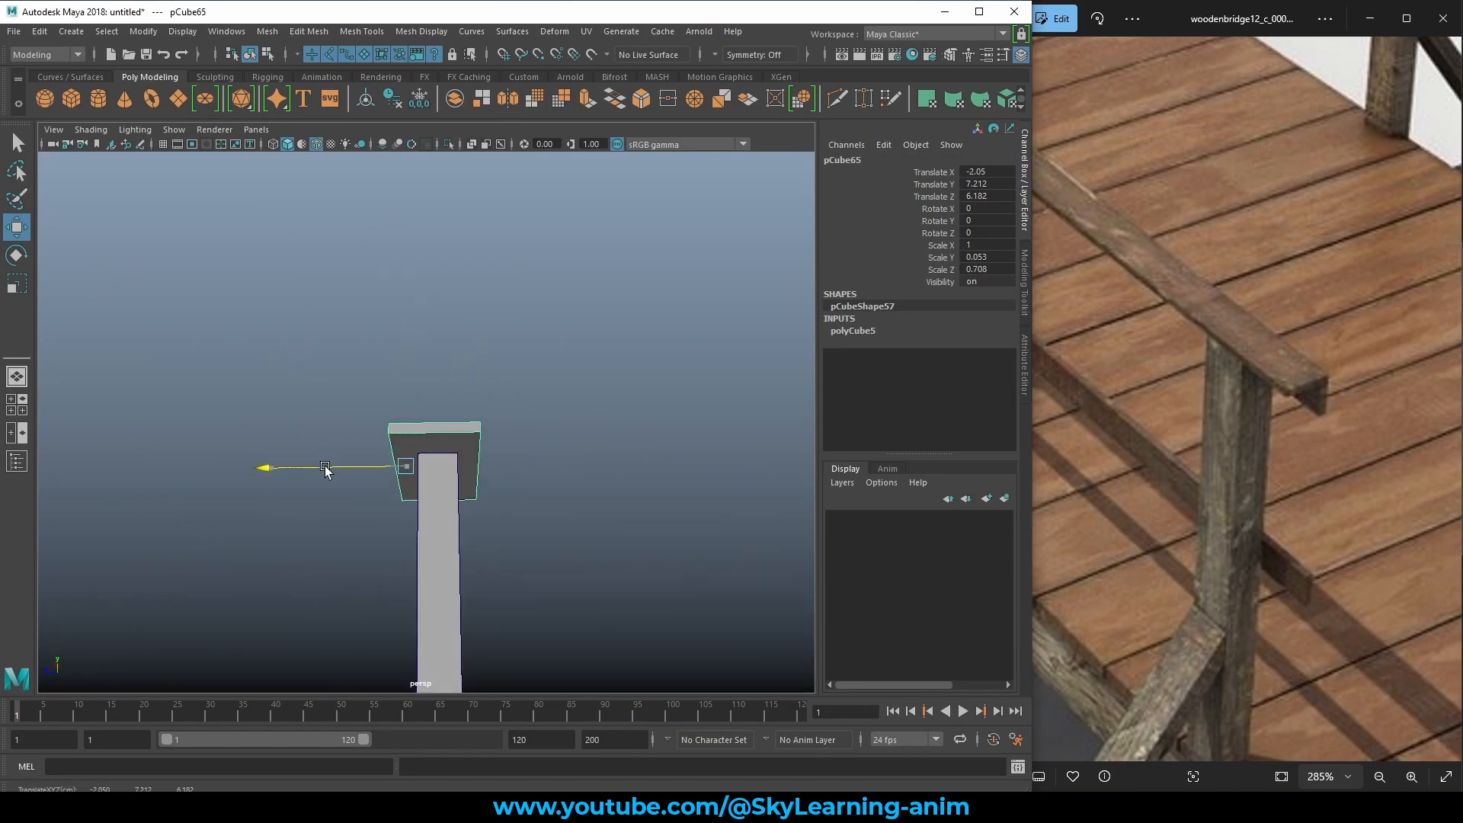
# Slide the cap's lower face so its underside slopes inward, then return to object mode.
pyautogui.keyDown('alt'); pyautogui.moveTo(621, 495); pyautogui.dragTo(475, 534); pyautogui.keyUp('alt')
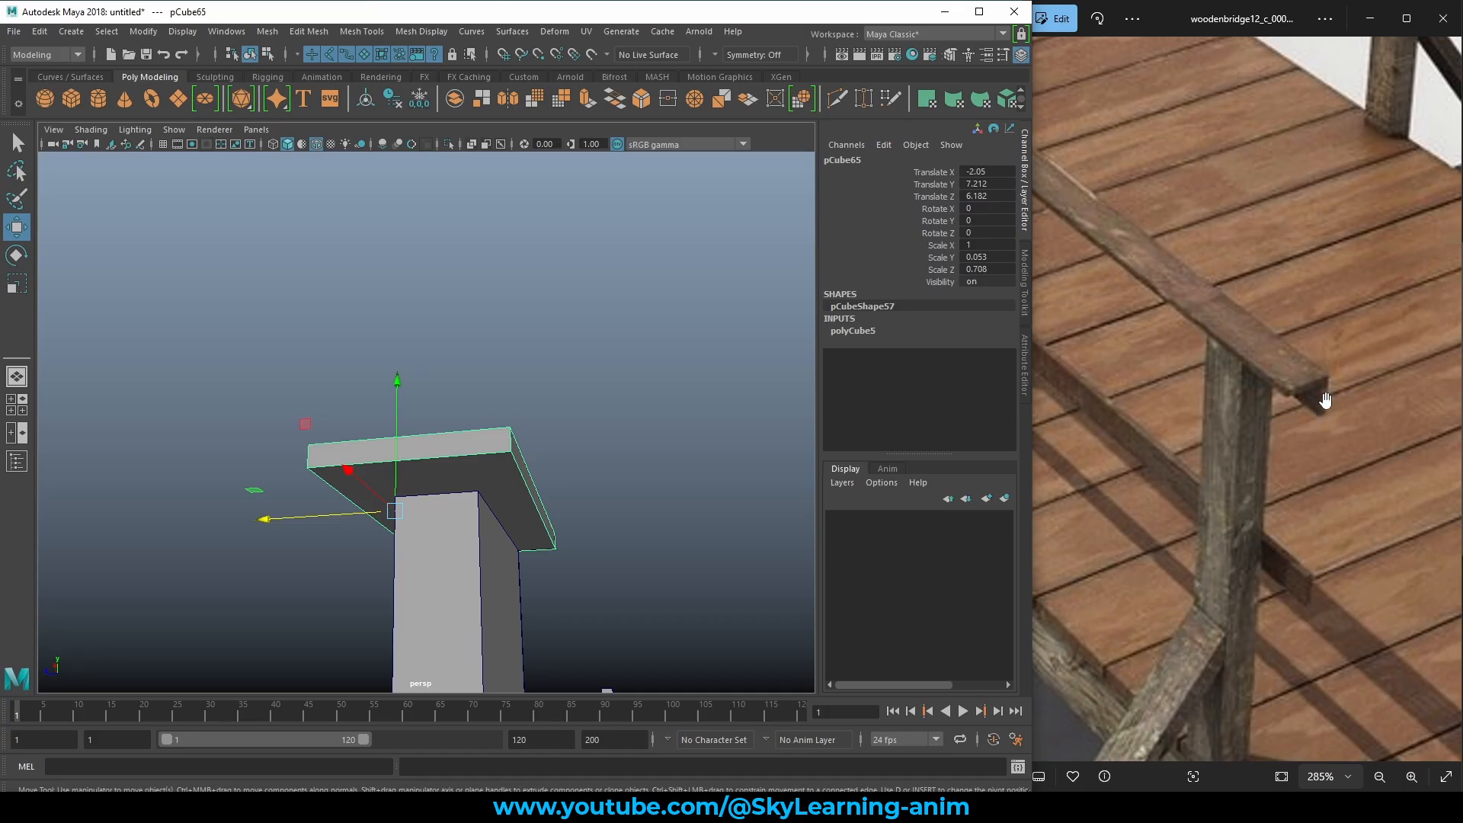
pyautogui.keyDown('alt'); pyautogui.moveTo(563, 463); pyautogui.dragTo(514, 472); pyautogui.keyUp('alt')
pyautogui.moveTo(513, 454); pyautogui.dragTo(509, 441, button='right')
pyautogui.click(532, 442)
pyautogui.moveTo(532, 435)
pyautogui.keyDown('alt'); pyautogui.mouseDown()
pyautogui.moveTo(555, 432)
pyautogui.moveTo(543, 442)
pyautogui.mouseUp(); pyautogui.keyUp('alt')
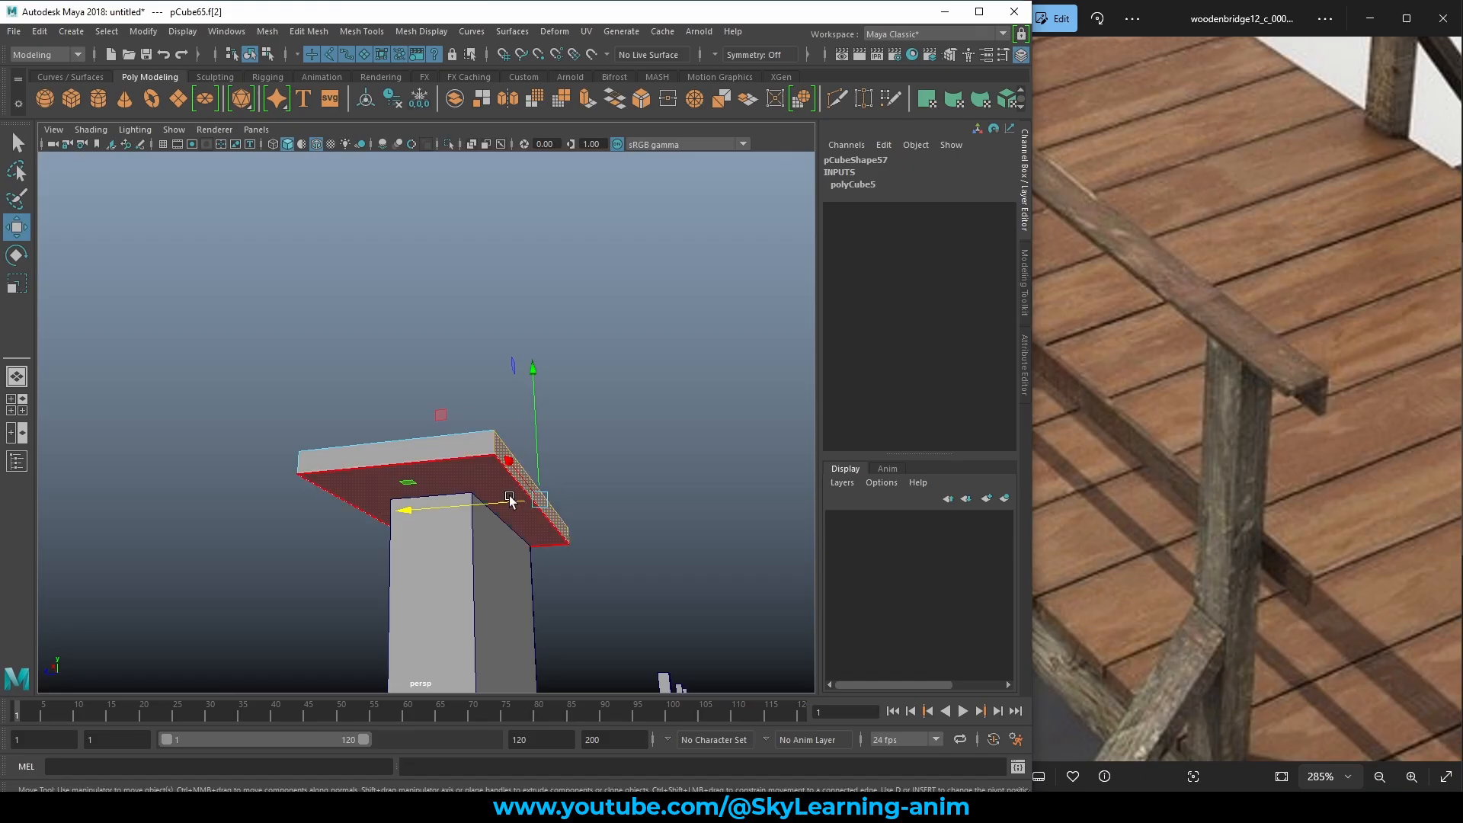
pyautogui.moveTo(444, 504); pyautogui.dragTo(510, 494)
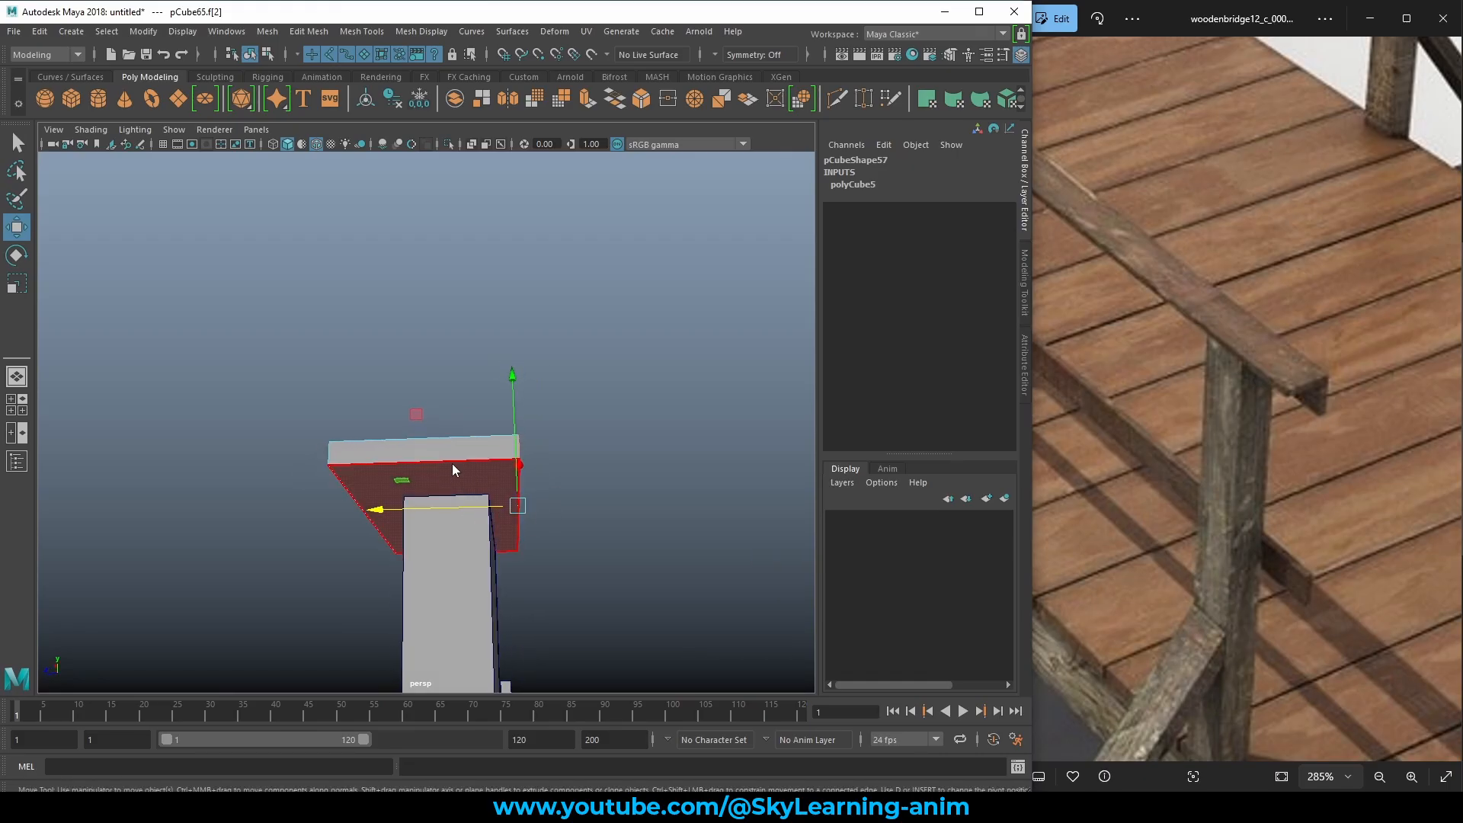
pyautogui.press('F8')
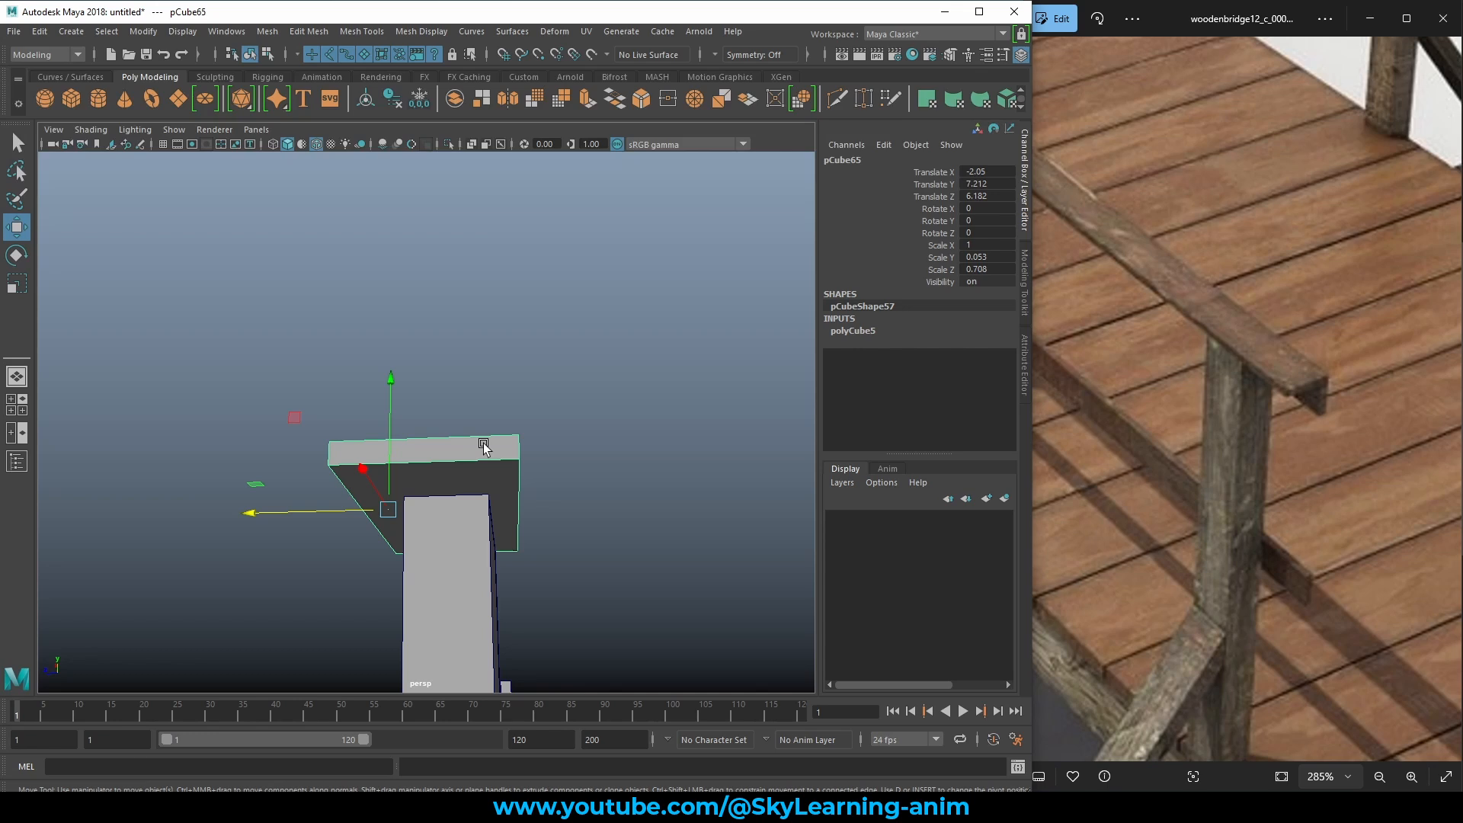
pyautogui.keyDown('shift'); pyautogui.moveTo(489, 442); pyautogui.dragTo(396, 440, button='right'); pyautogui.keyUp('shift')
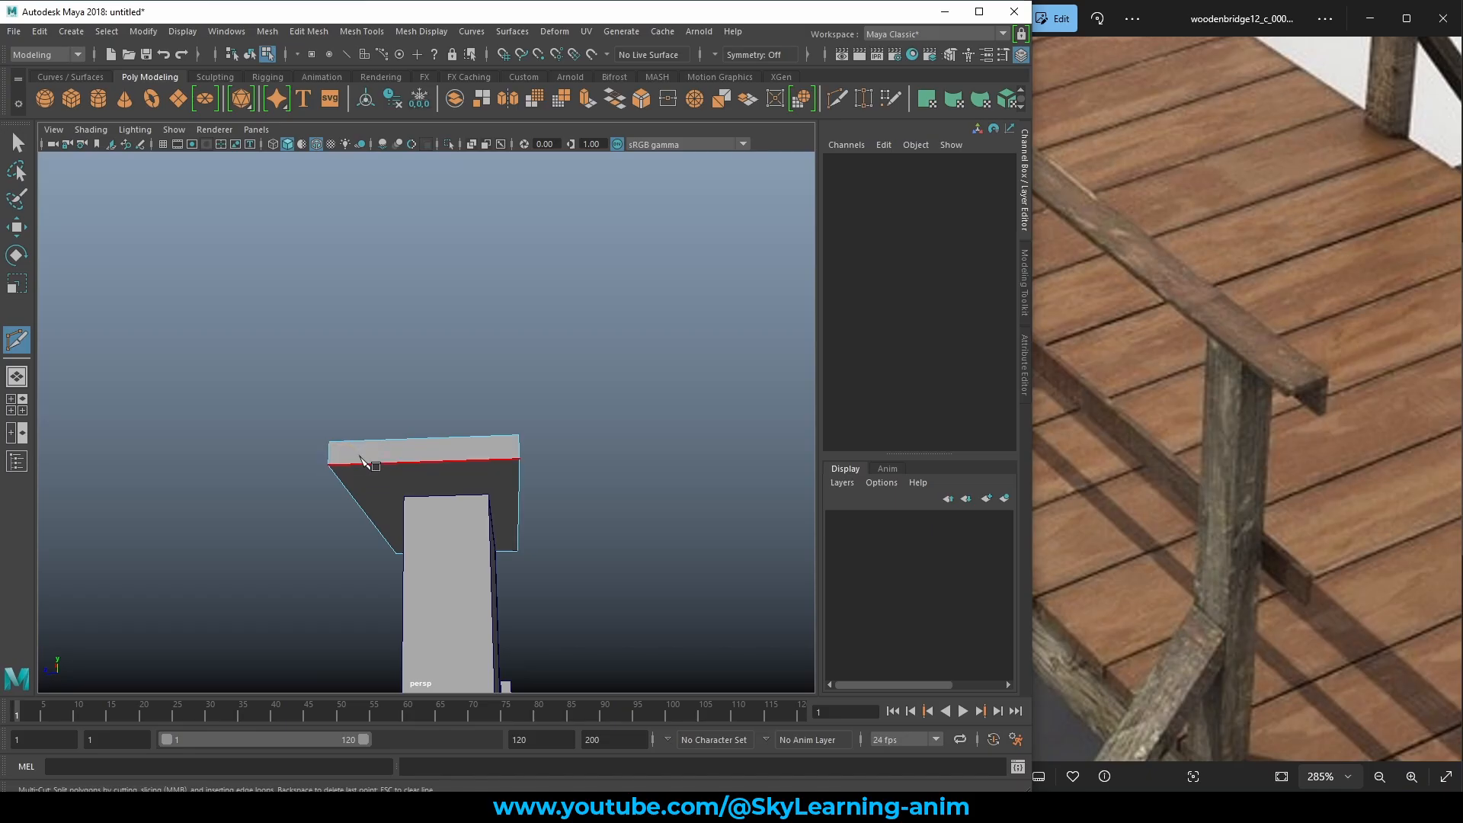
# Place Multi-Cut points across the post cap to split it with a new edge.
pyautogui.click(520, 459)
pyautogui.press('Escape')
pyautogui.click(330, 465)
pyautogui.press('Escape')
pyautogui.click(519, 458)
pyautogui.press('Escape')
pyautogui.keyDown('alt'); pyautogui.moveTo(577, 452); pyautogui.dragTo(566, 496); pyautogui.keyUp('alt')
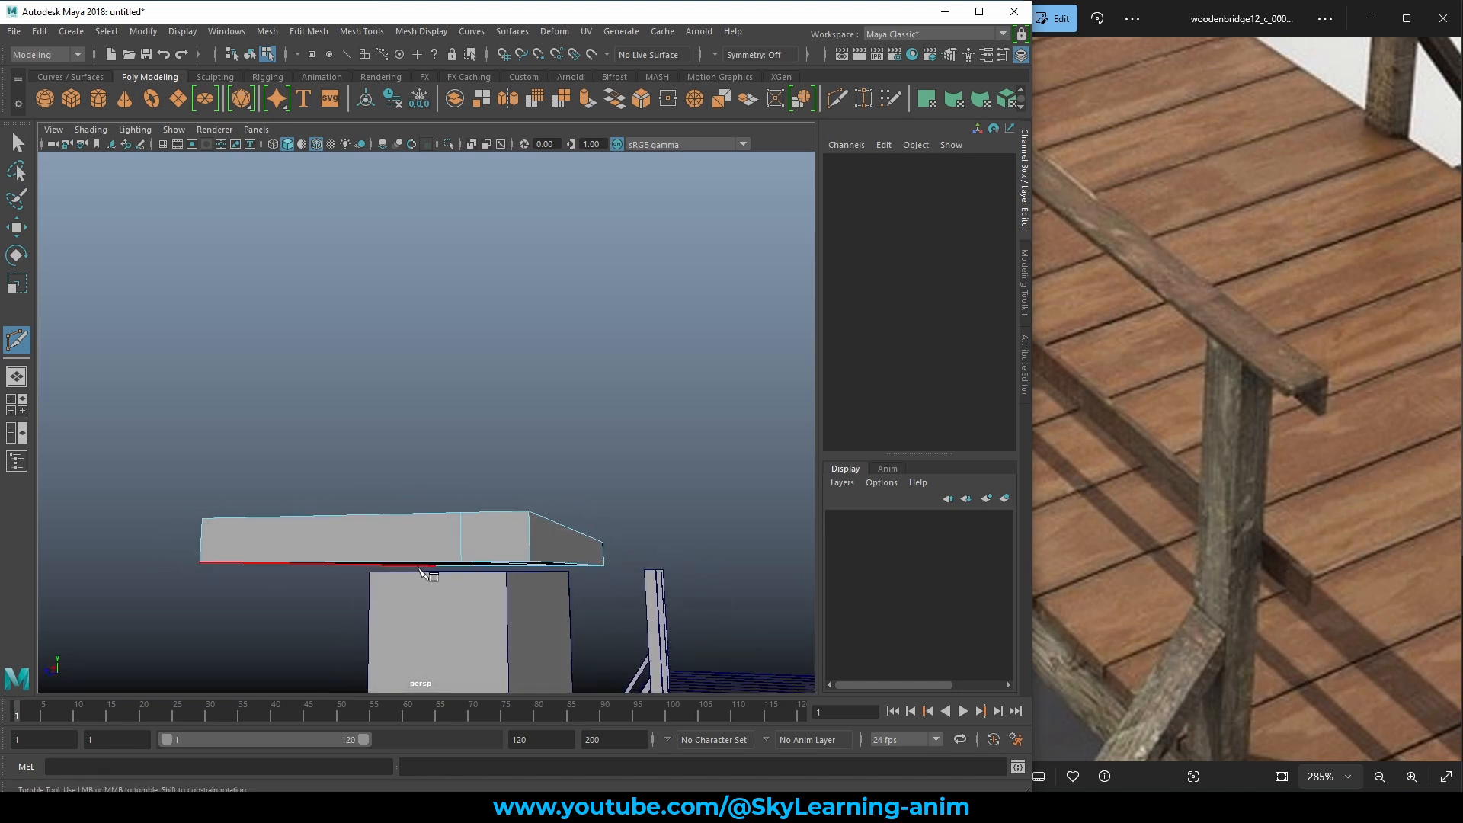
# Lower the whole cap slightly to Translate Y 7.2 so it rests on the post.
pyautogui.press('w')
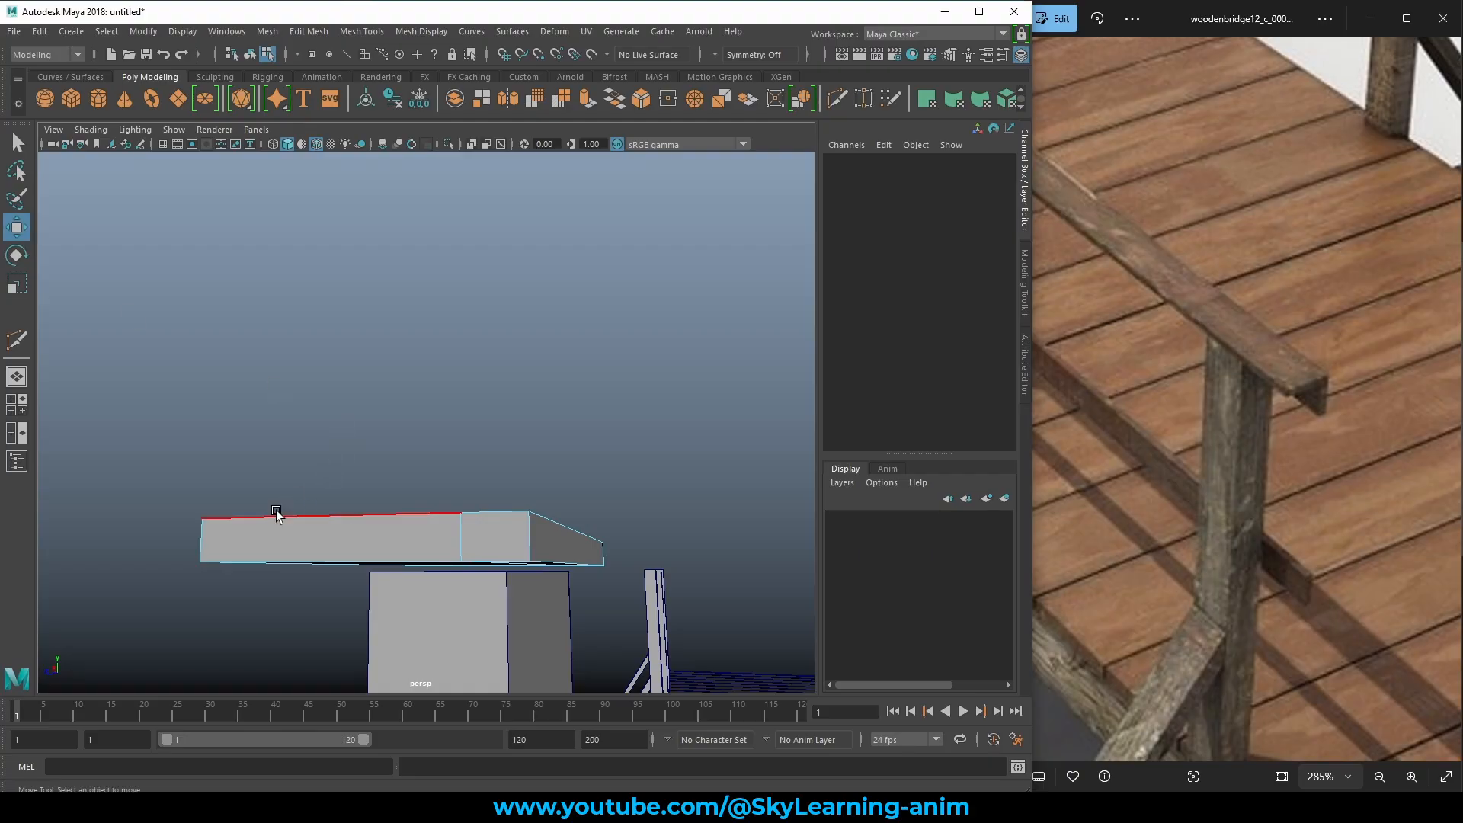
pyautogui.moveTo(244, 534); pyautogui.dragTo(347, 440, button='right')
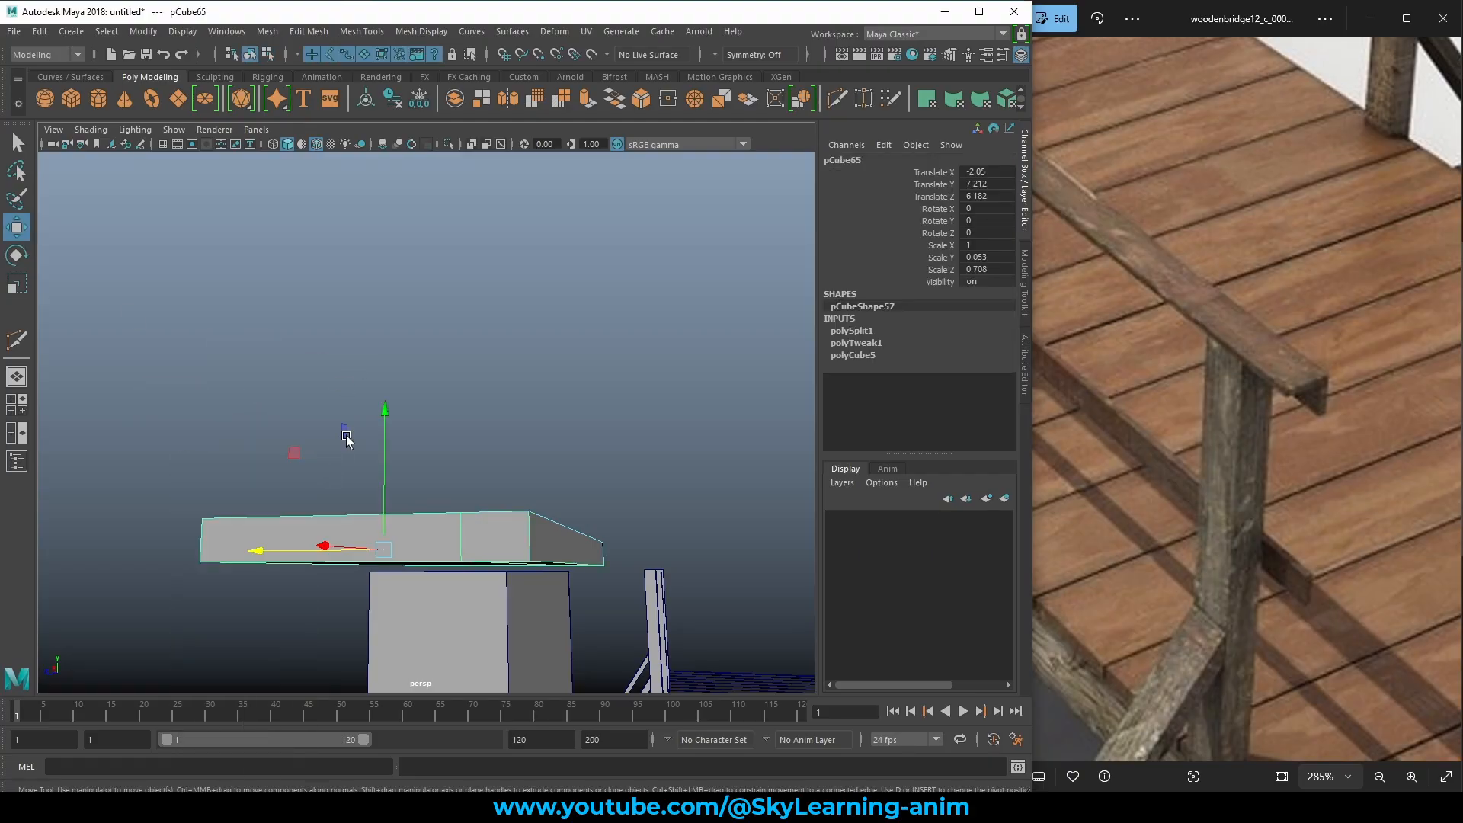
pyautogui.moveTo(387, 416); pyautogui.dragTo(462, 431)
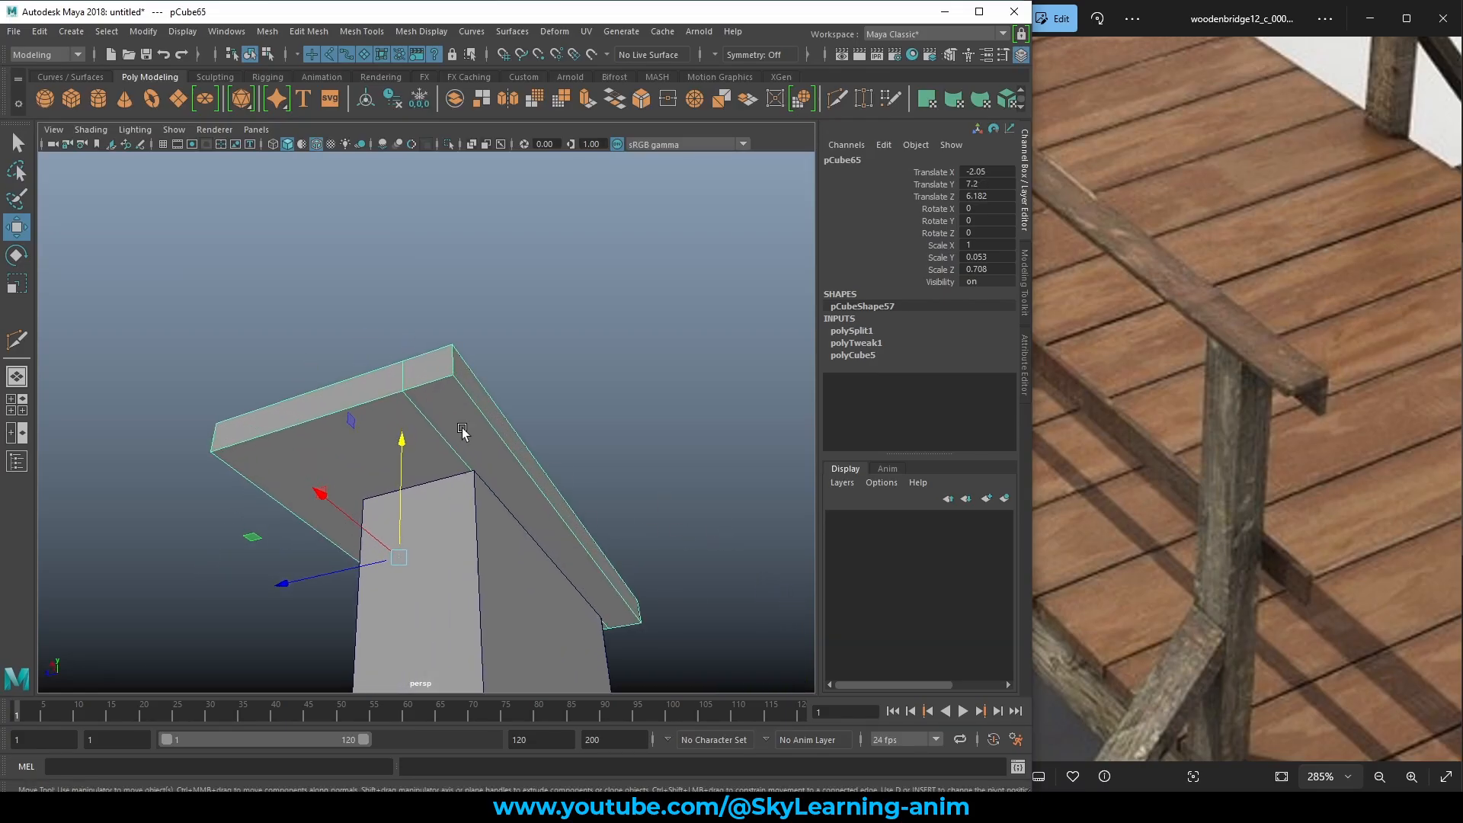
pyautogui.rightClick(443, 388)
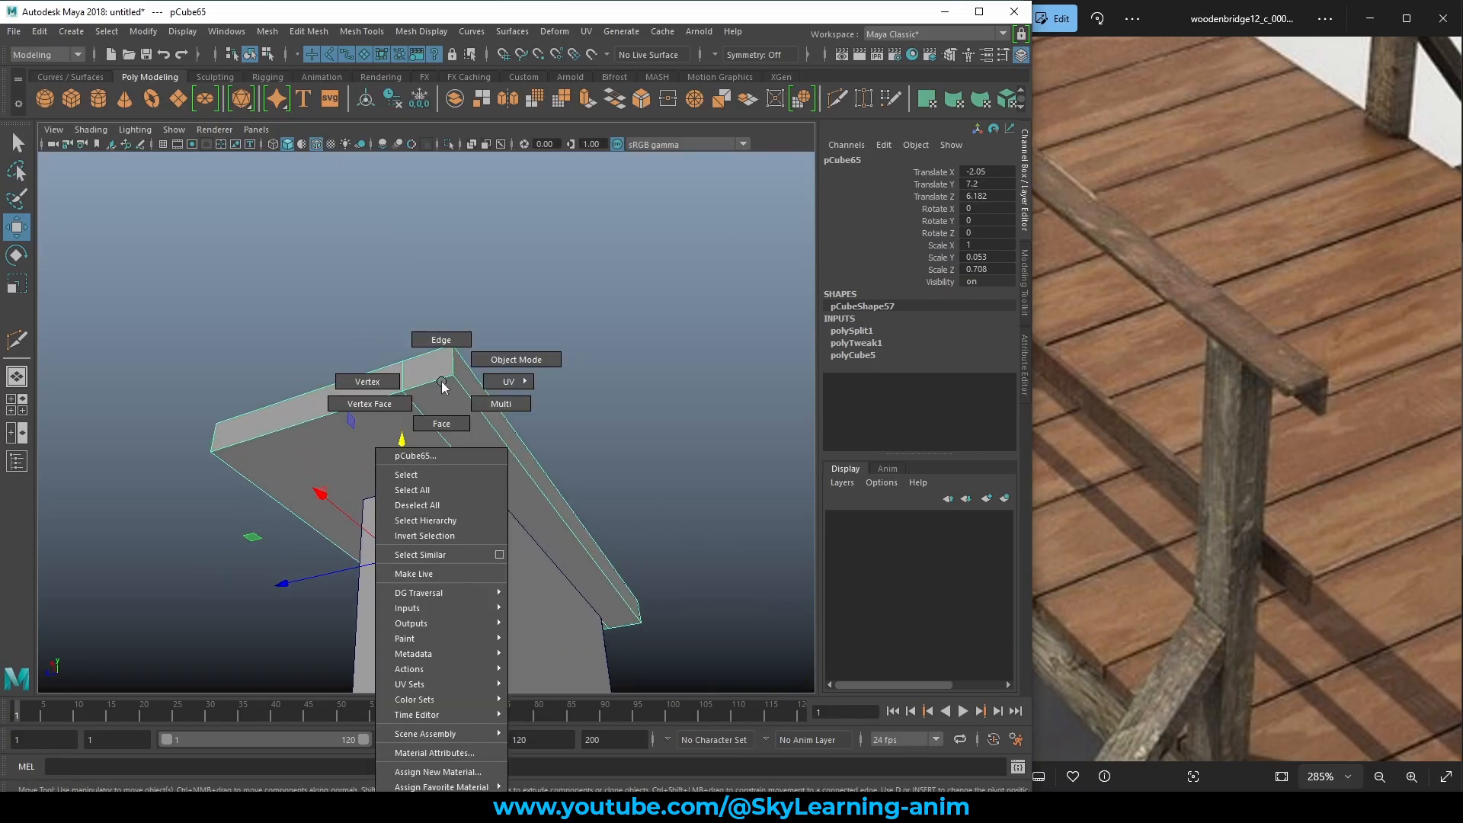
# Extrude the cap's end face outward by Local Translate Z 0.292.
pyautogui.click(447, 424)
pyautogui.click(498, 472)
pyautogui.keyDown('alt'); pyautogui.moveTo(498, 473); pyautogui.dragTo(539, 480); pyautogui.keyUp('alt')
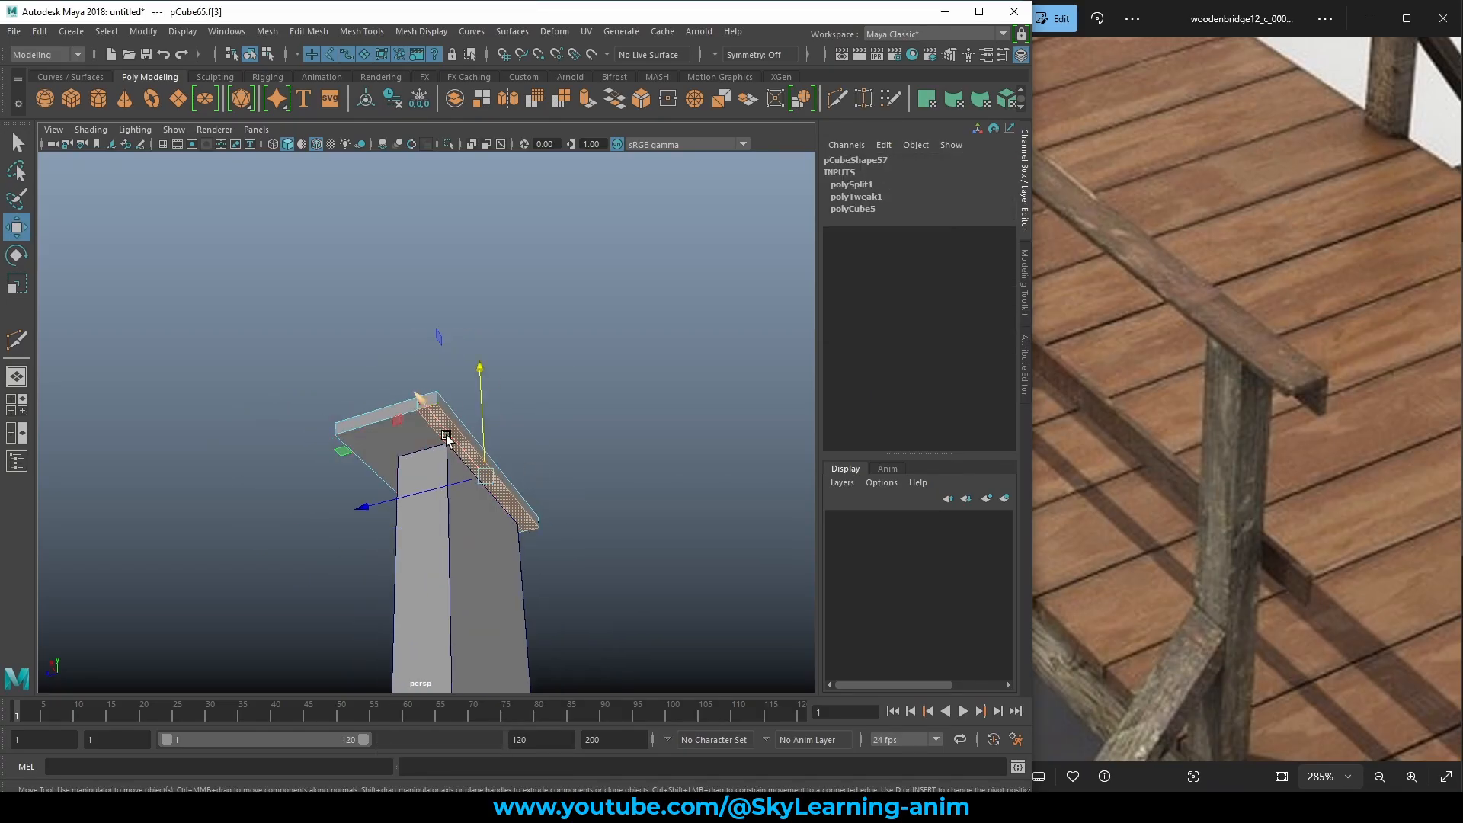
pyautogui.scroll(4, 447, 439)
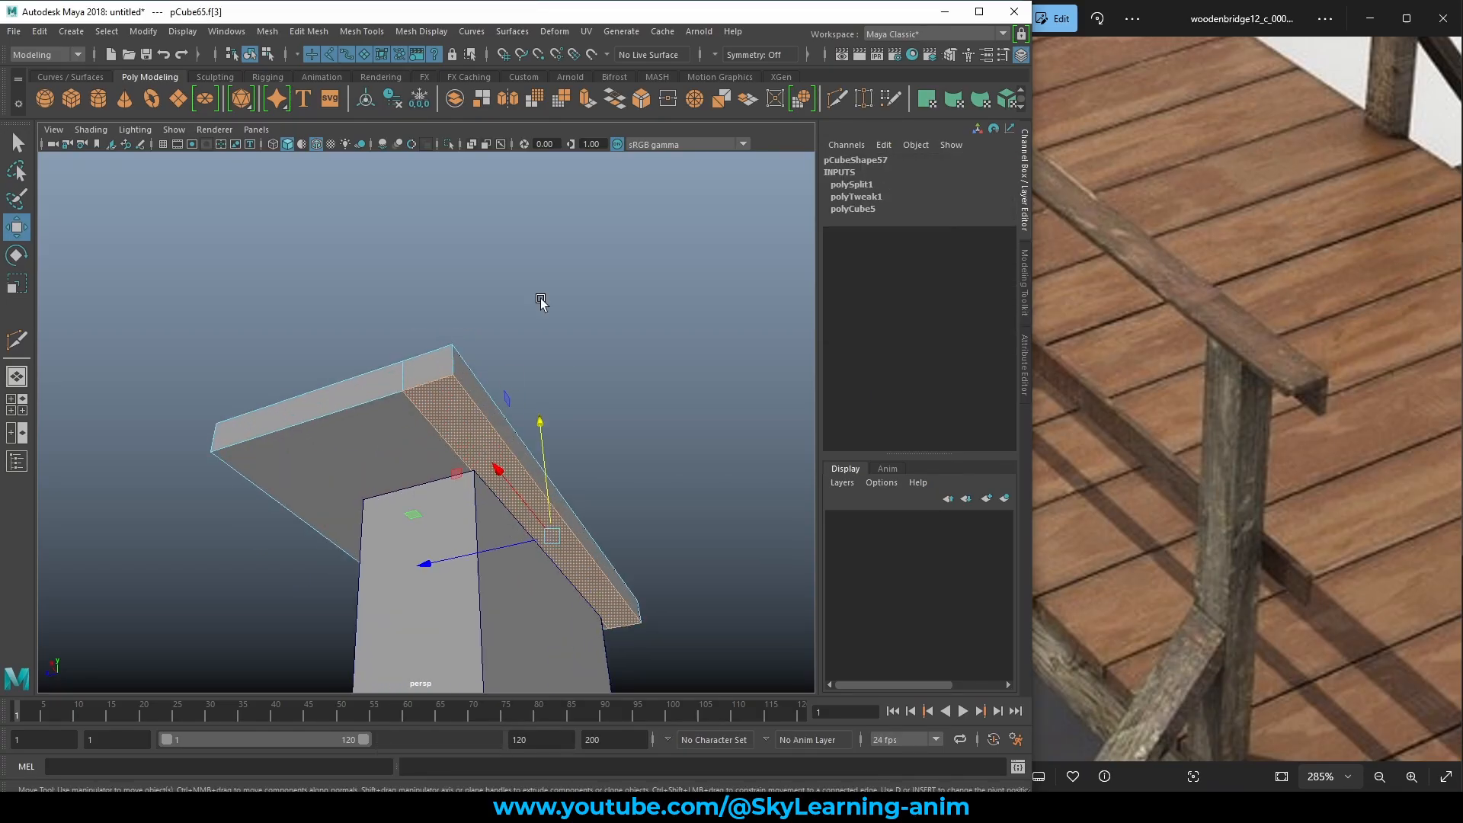
pyautogui.click(587, 103)
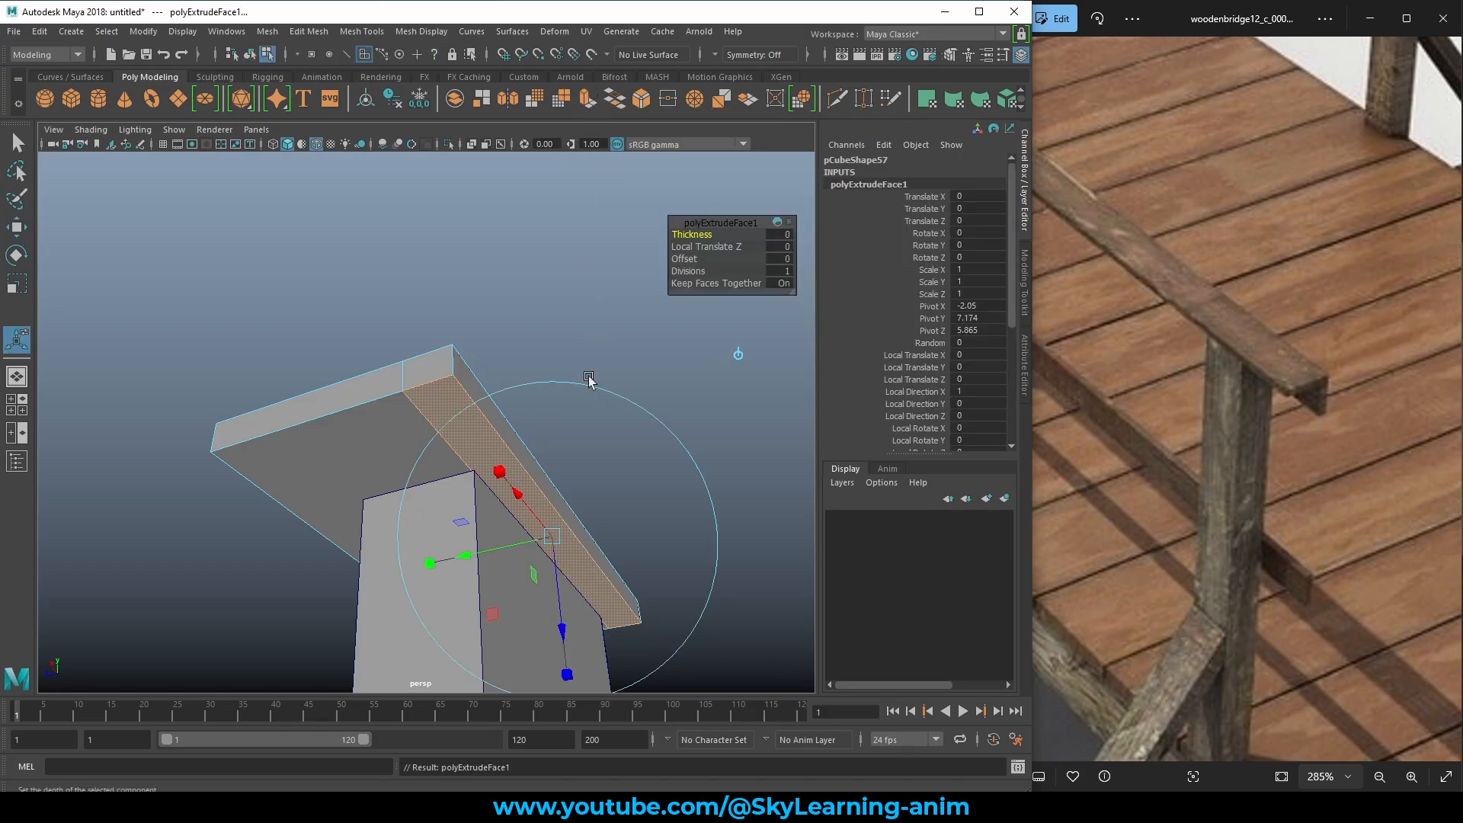
pyautogui.moveTo(587, 431)
pyautogui.keyDown('alt'); pyautogui.mouseDown()
pyautogui.moveTo(574, 441)
pyautogui.moveTo(598, 457)
pyautogui.mouseUp(); pyautogui.keyUp('alt')
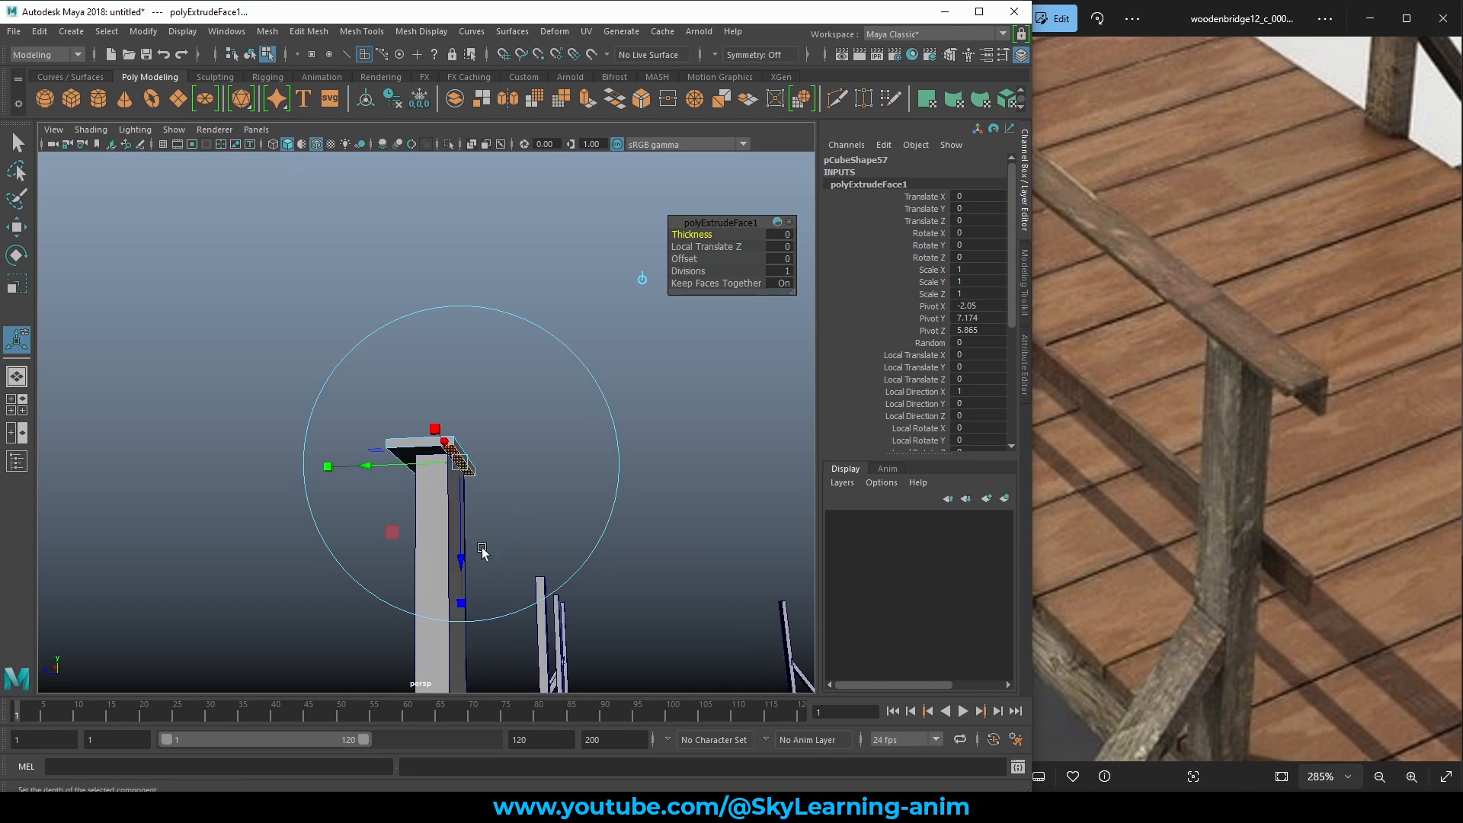
pyautogui.moveTo(465, 557); pyautogui.dragTo(459, 602)
pyautogui.keyDown('alt'); pyautogui.moveTo(514, 547); pyautogui.dragTo(465, 600); pyautogui.keyUp('alt')
pyautogui.keyDown('alt'); pyautogui.moveTo(566, 538); pyautogui.dragTo(495, 503); pyautogui.keyUp('alt')
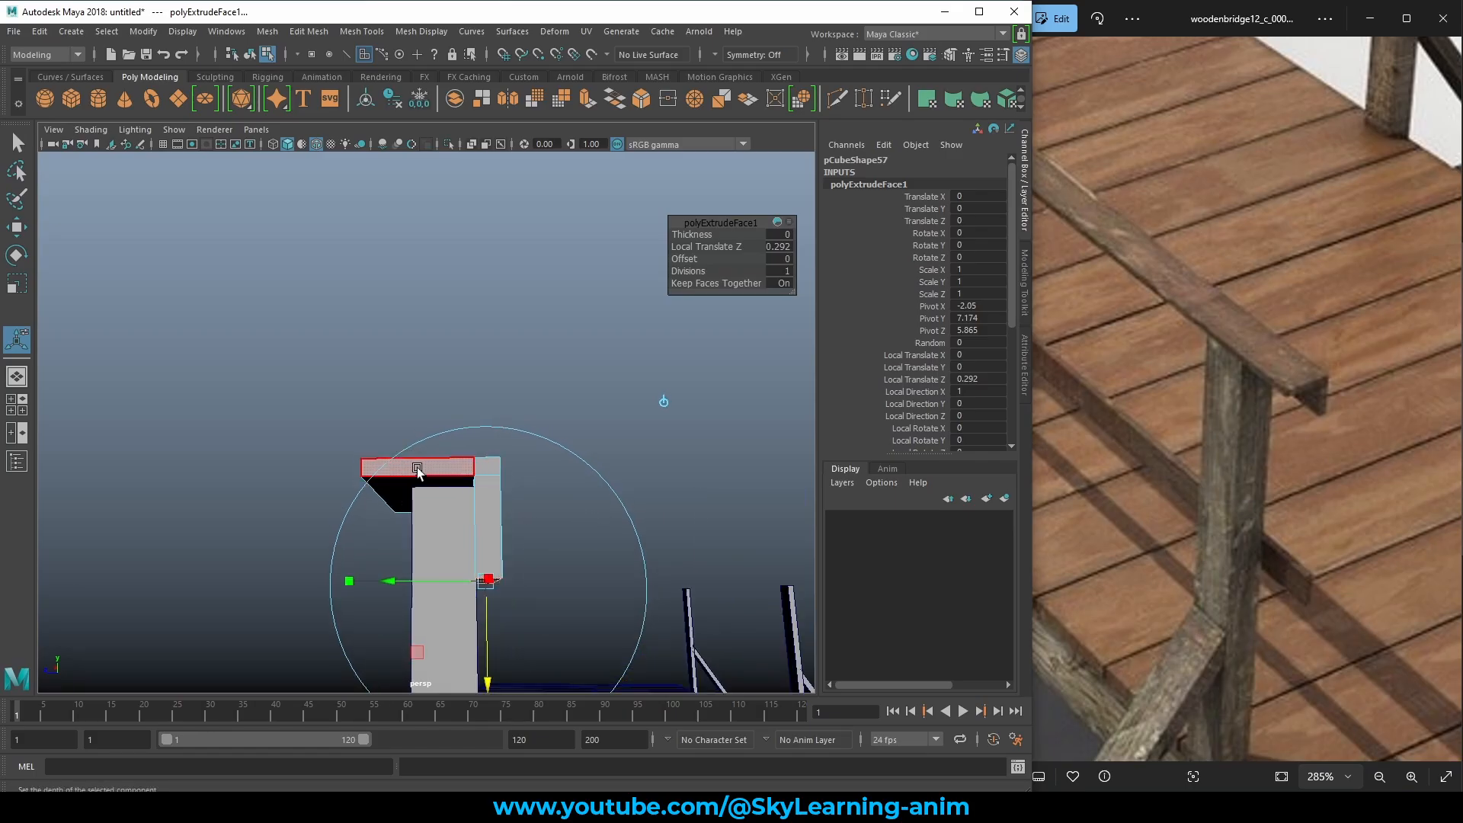
pyautogui.keyDown('alt'); pyautogui.moveTo(417, 471); pyautogui.dragTo(544, 531); pyautogui.keyUp('alt')
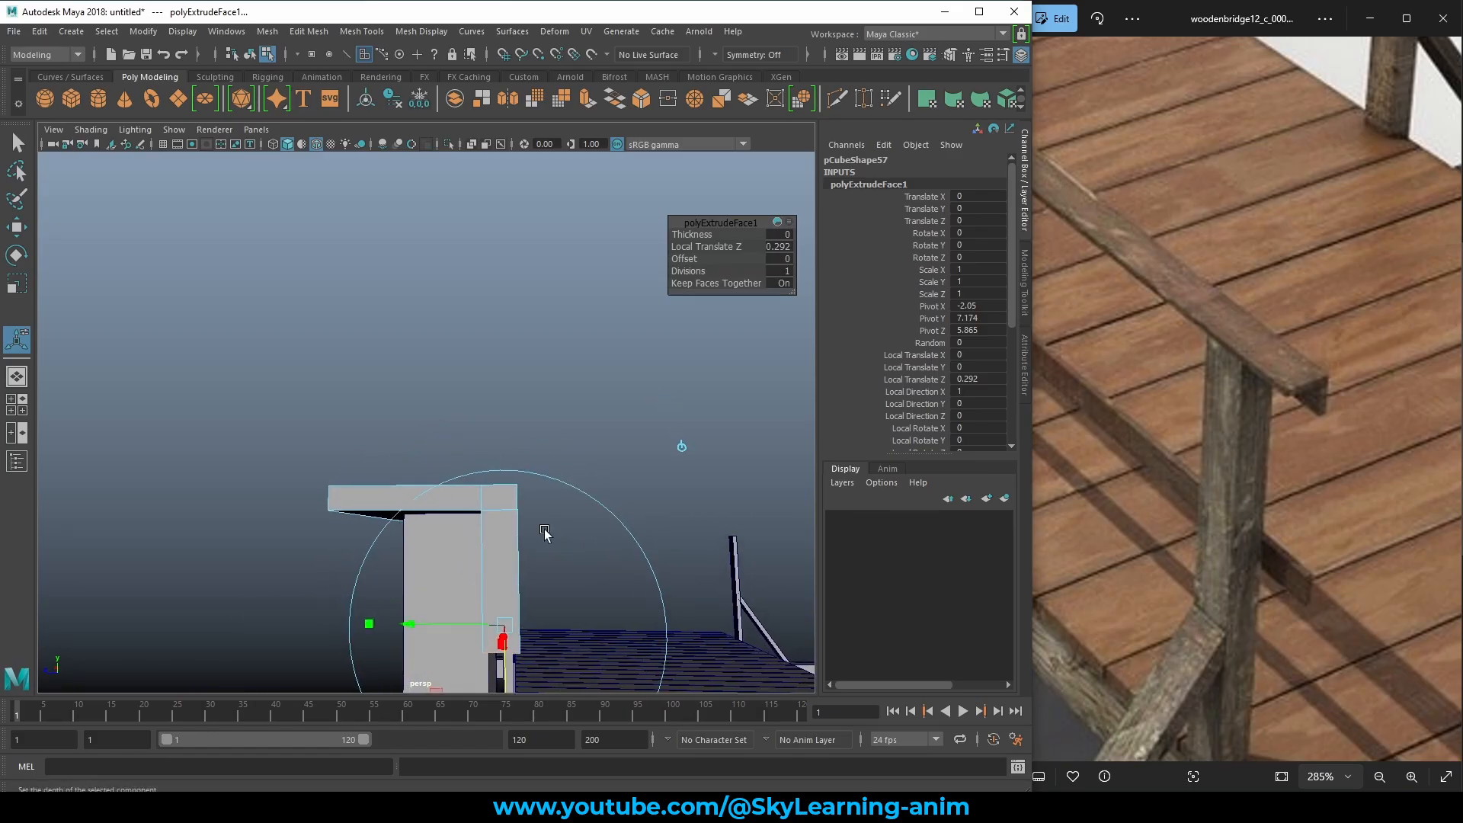
# Push the cap's opposite side face outward along X to lengthen it.
pyautogui.press('q')
pyautogui.keyDown('alt'); pyautogui.moveTo(656, 512); pyautogui.dragTo(601, 551); pyautogui.keyUp('alt')
pyautogui.click(515, 505)
pyautogui.press('w')
pyautogui.moveTo(400, 560); pyautogui.dragTo(511, 543)
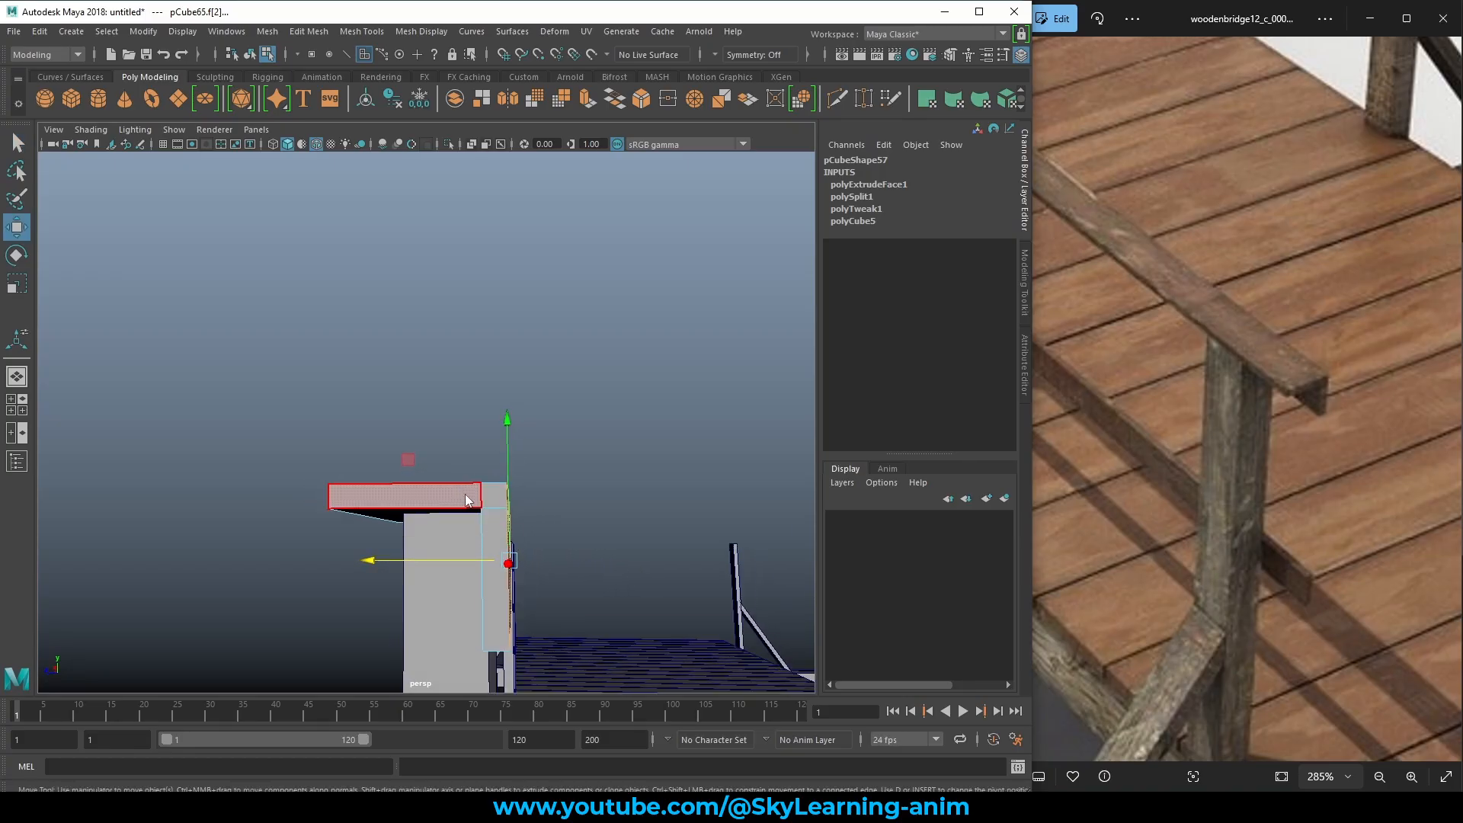
pyautogui.moveTo(465, 494); pyautogui.dragTo(585, 367, button='right')
pyautogui.scroll(-6, 577, 350)
pyautogui.click(570, 395)
# Bring the railing posts into view and select the post cap pCube65.
pyautogui.keyDown('alt'); pyautogui.moveTo(568, 395); pyautogui.dragTo(649, 451); pyautogui.keyUp('alt')
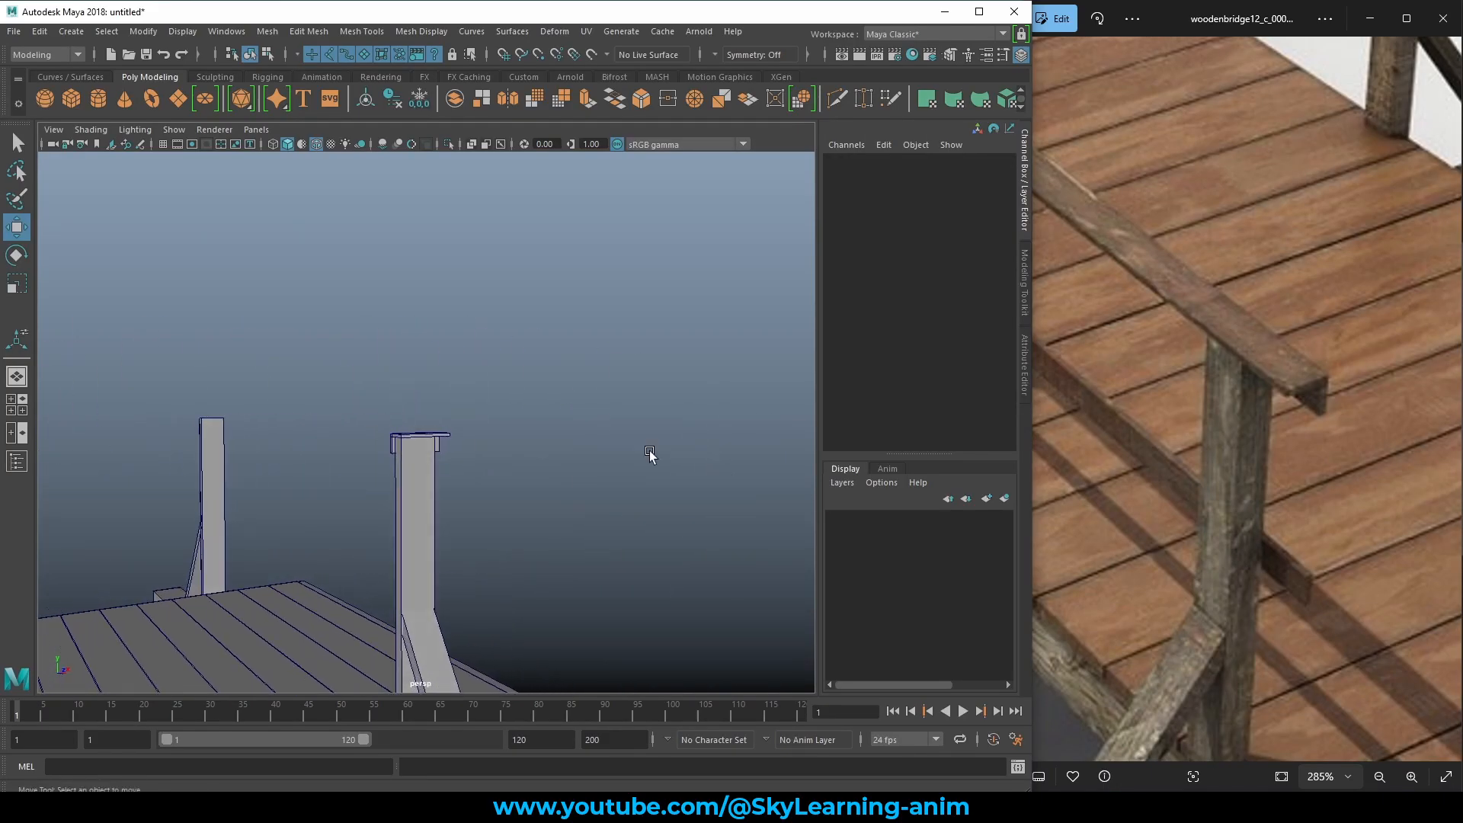
pyautogui.scroll(6, 401, 426)
pyautogui.keyDown('alt'); pyautogui.moveTo(421, 440); pyautogui.dragTo(535, 353, button='middle'); pyautogui.keyUp('alt')
pyautogui.scroll(-12, 535, 353)
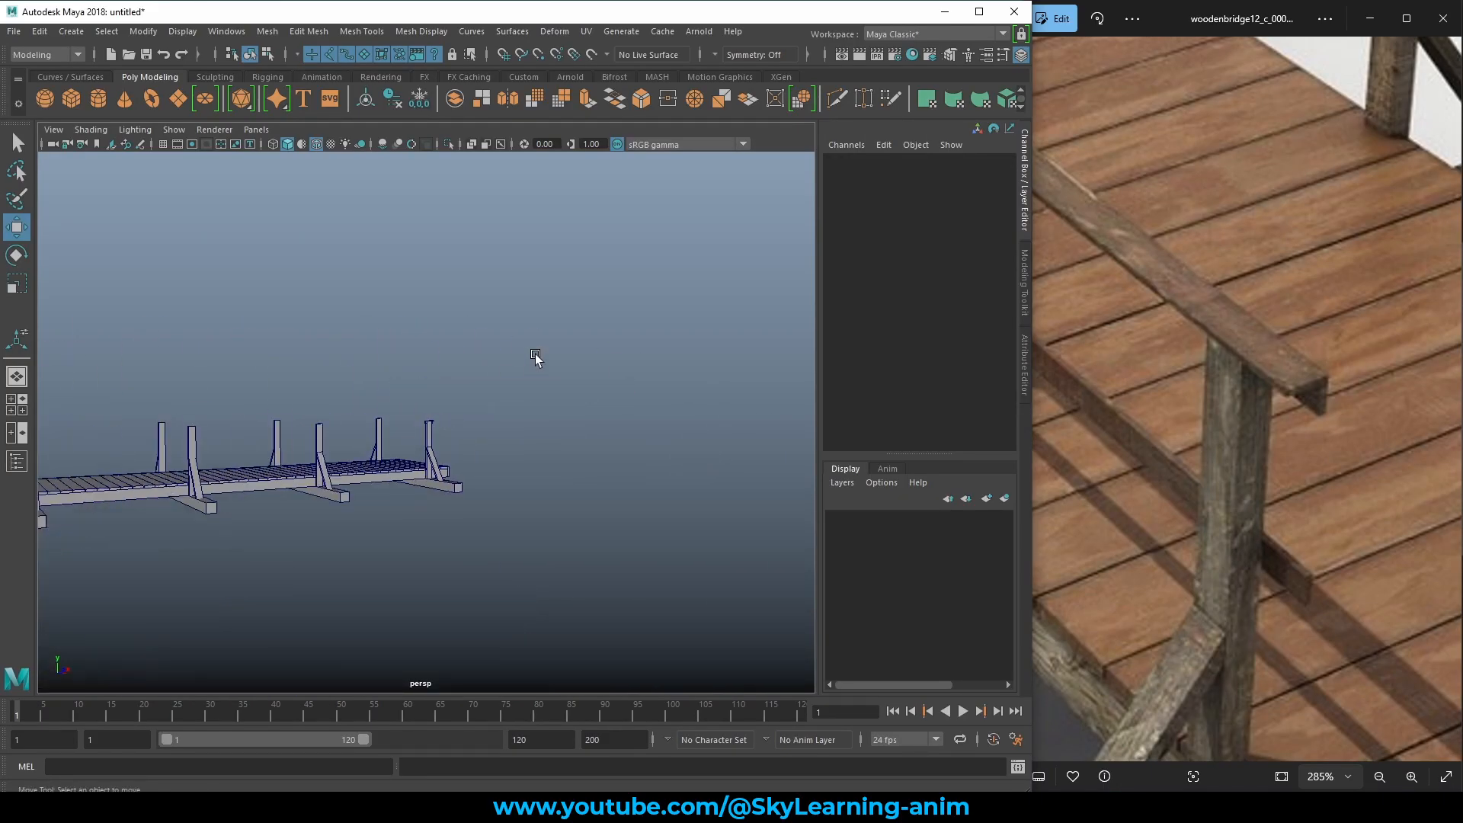
pyautogui.keyDown('alt'); pyautogui.moveTo(535, 354); pyautogui.dragTo(435, 425); pyautogui.keyUp('alt')
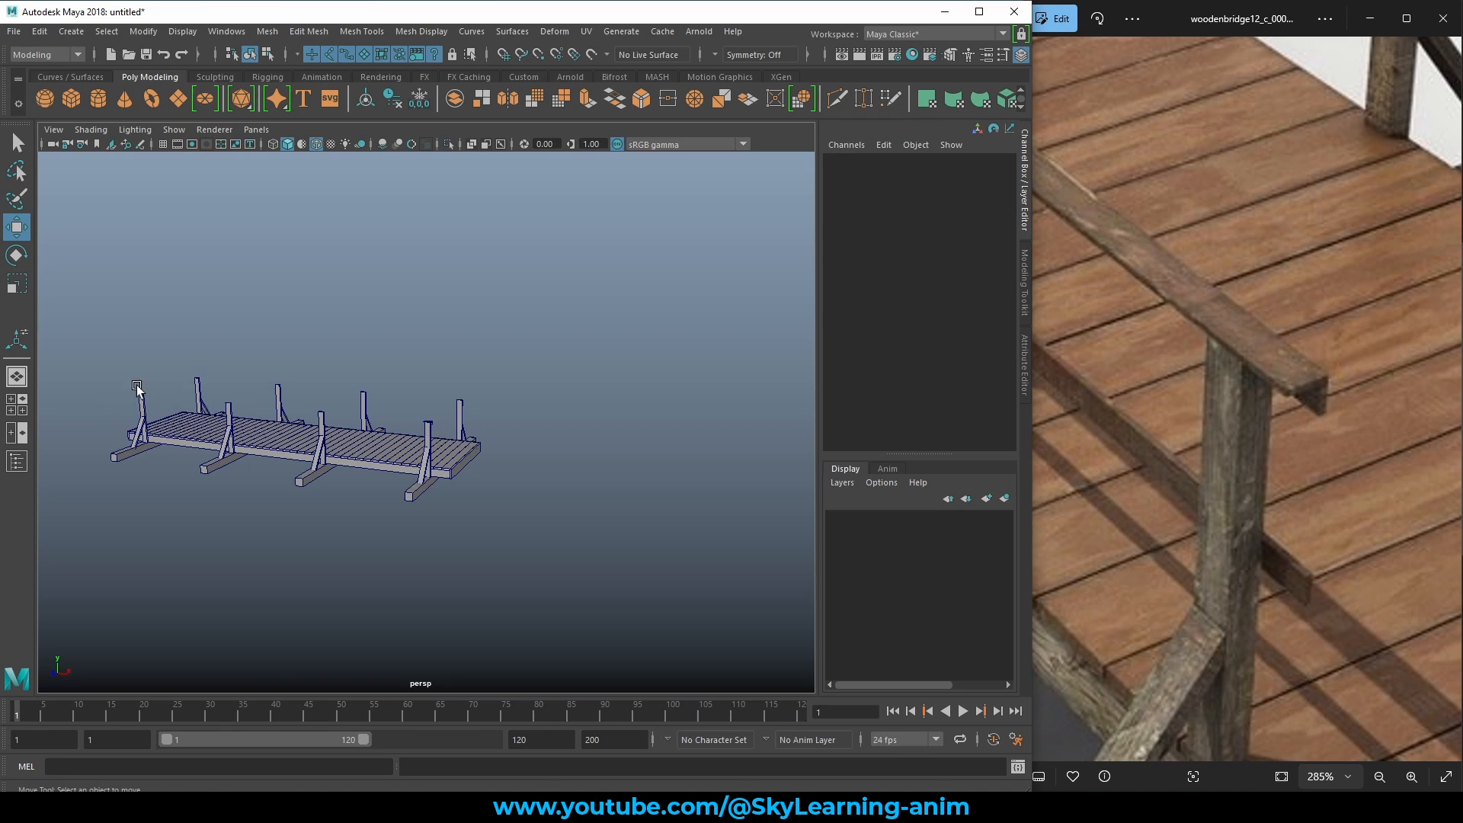
pyautogui.scroll(8, 422, 427)
pyautogui.click(460, 425)
pyautogui.keyDown('alt'); pyautogui.moveTo(462, 425); pyautogui.dragTo(431, 402); pyautogui.keyUp('alt')
pyautogui.scroll(4, 700, 484)
# Switch pCube65 to vertex mode and marquee-select its left-end vertices.
pyautogui.rightClick(432, 401)
pyautogui.moveTo(345, 387); pyautogui.dragTo(347, 385, button='right')
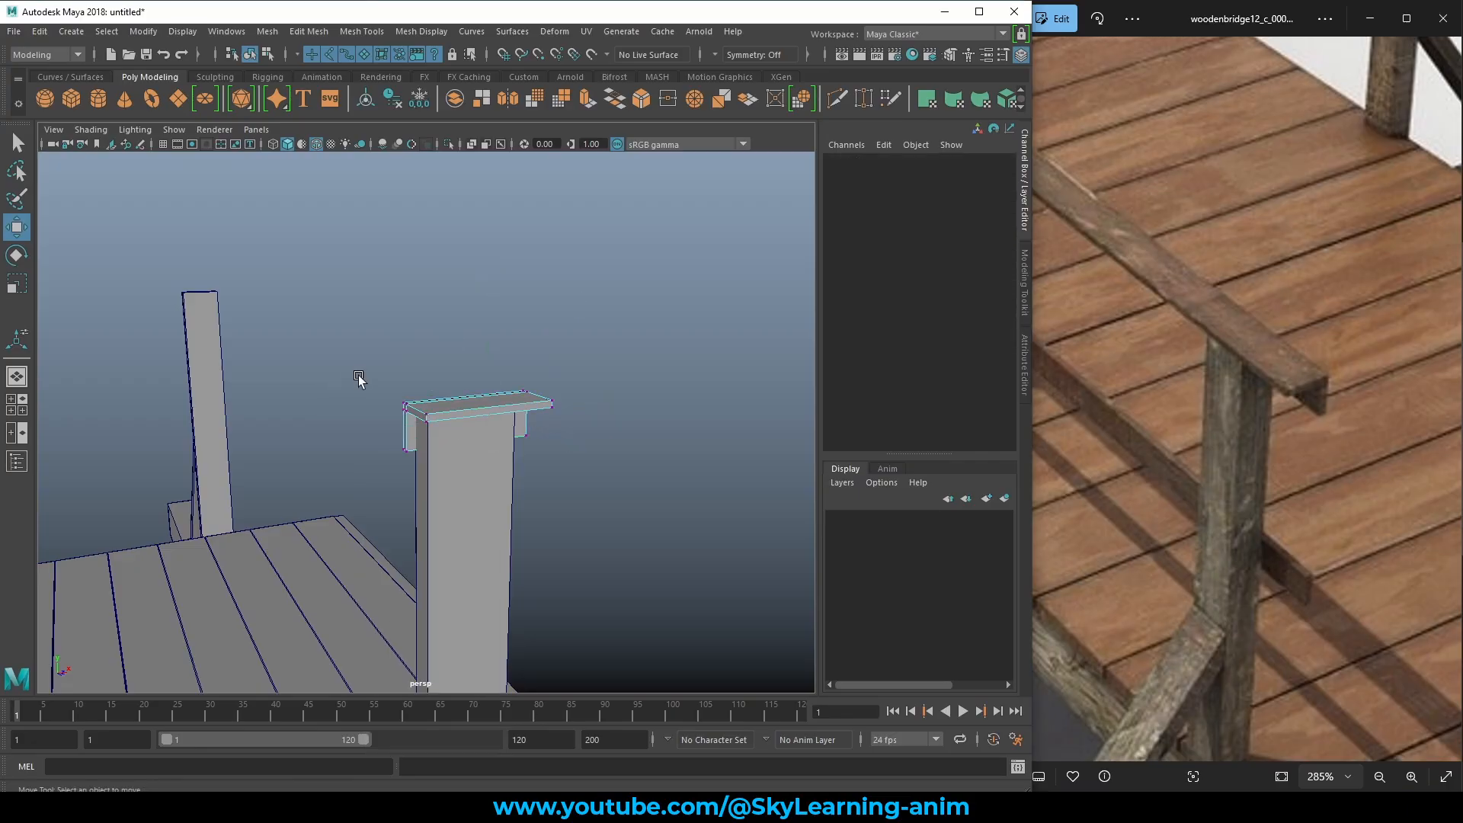
pyautogui.moveTo(384, 436); pyautogui.dragTo(419, 474)
pyautogui.keyDown('alt'); pyautogui.moveTo(533, 487); pyautogui.dragTo(591, 504); pyautogui.keyUp('alt')
pyautogui.scroll(-10, 490, 451)
# Slide the cap's end vertices along X, stretching it toward the far posts.
pyautogui.moveTo(680, 469); pyautogui.dragTo(631, 456)
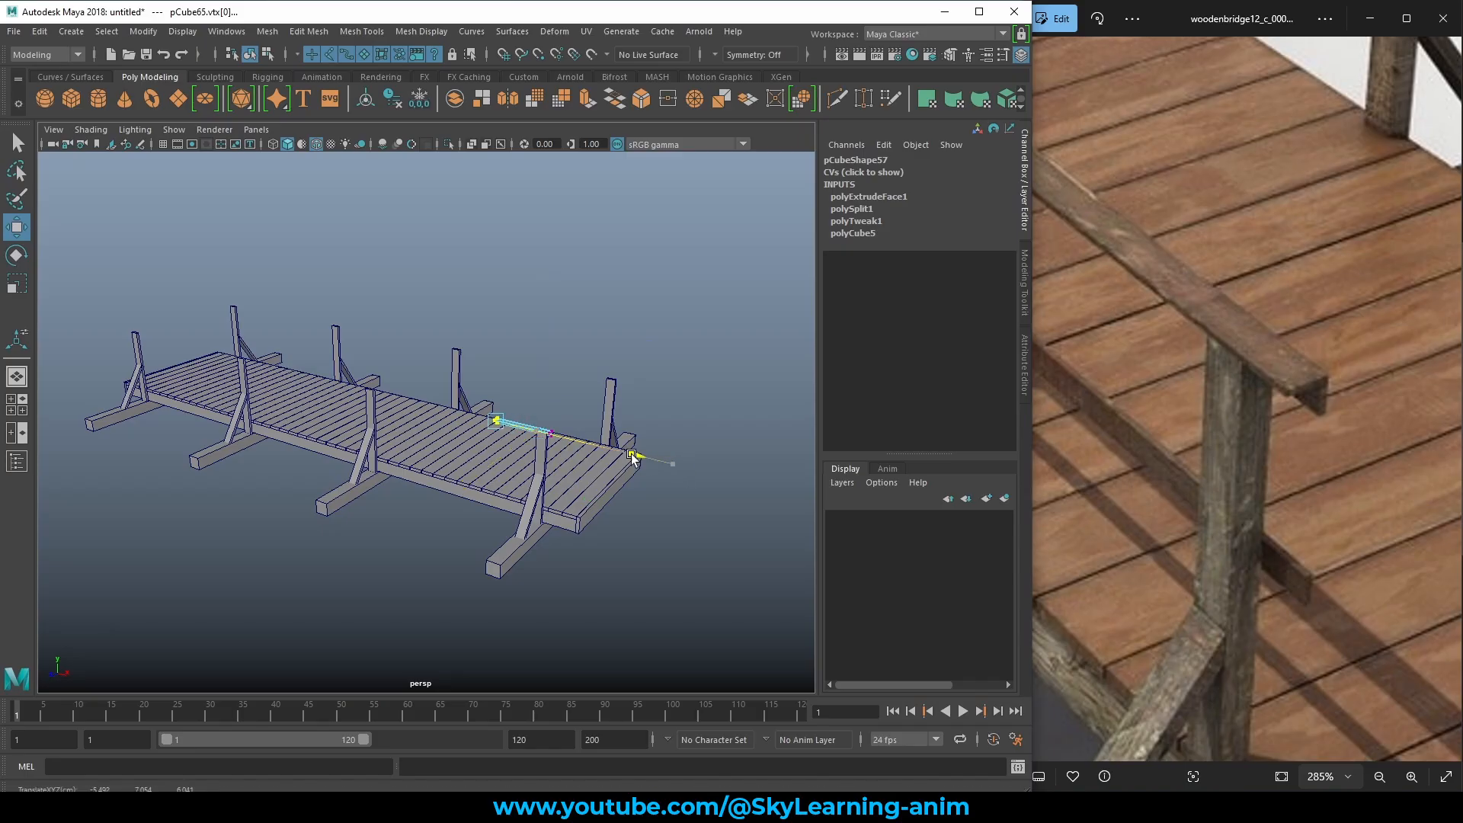
pyautogui.moveTo(519, 429); pyautogui.dragTo(377, 397)
pyautogui.keyDown('alt'); pyautogui.moveTo(421, 471); pyautogui.dragTo(518, 502, button='middle'); pyautogui.keyUp('alt')
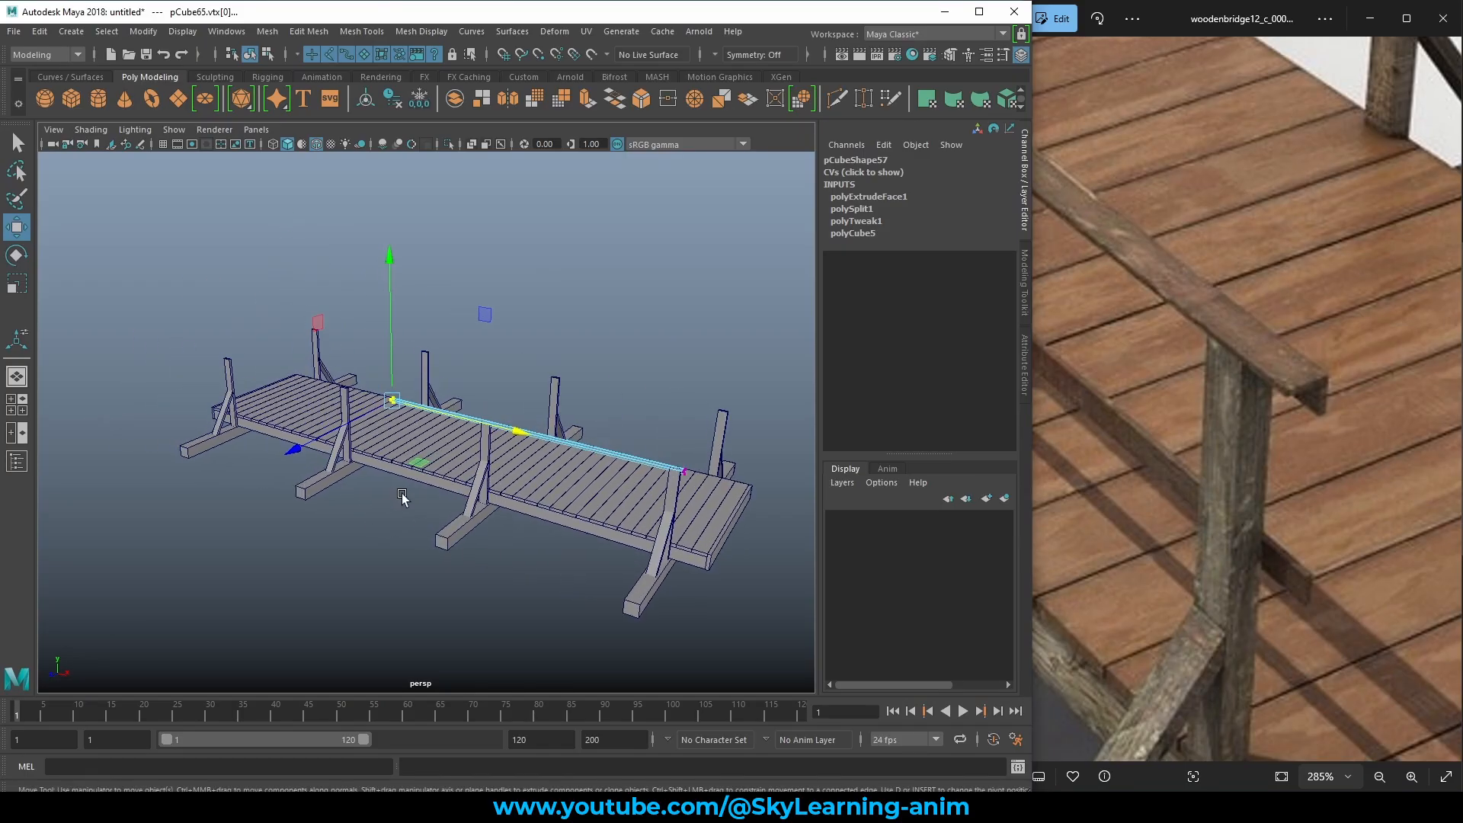
pyautogui.keyDown('alt'); pyautogui.moveTo(404, 498); pyautogui.dragTo(699, 543, button='right'); pyautogui.keyUp('alt')
pyautogui.moveTo(699, 542); pyautogui.dragTo(396, 487, button='middle')
# Extend the rail's end so it reaches the last post at the bridge's end.
pyautogui.keyDown('alt'); pyautogui.moveTo(311, 469); pyautogui.dragTo(336, 470); pyautogui.keyUp('alt')
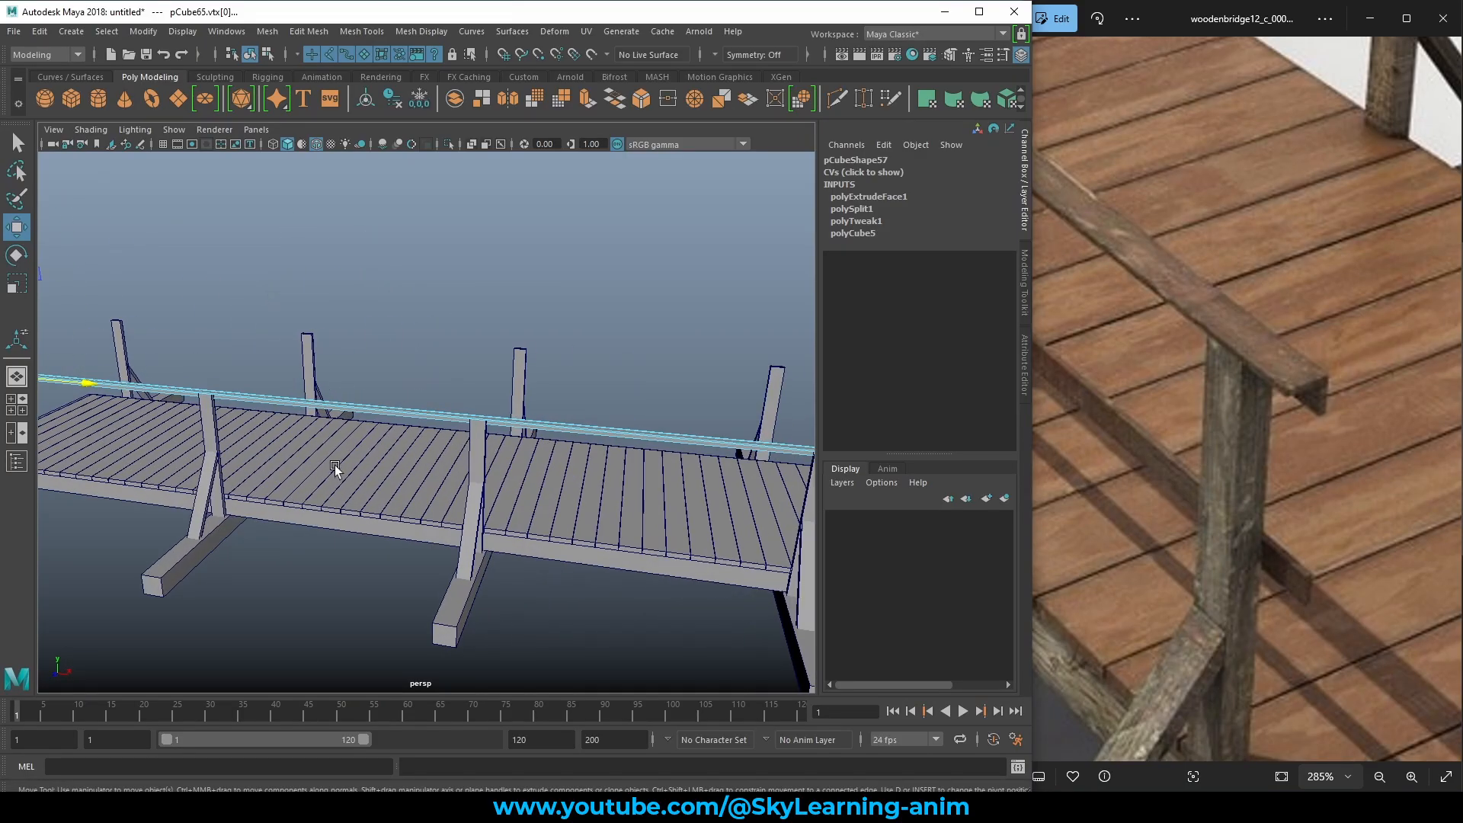
pyautogui.keyDown('alt'); pyautogui.moveTo(337, 471); pyautogui.dragTo(747, 492, button='middle'); pyautogui.keyUp('alt')
pyautogui.keyDown('alt'); pyautogui.moveTo(313, 473); pyautogui.dragTo(602, 532, button='middle'); pyautogui.keyUp('alt')
pyautogui.keyDown('alt'); pyautogui.moveTo(335, 518); pyautogui.dragTo(488, 536, button='right'); pyautogui.keyUp('alt')
pyautogui.keyDown('alt'); pyautogui.moveTo(488, 536); pyautogui.dragTo(449, 530, button='middle'); pyautogui.keyUp('alt')
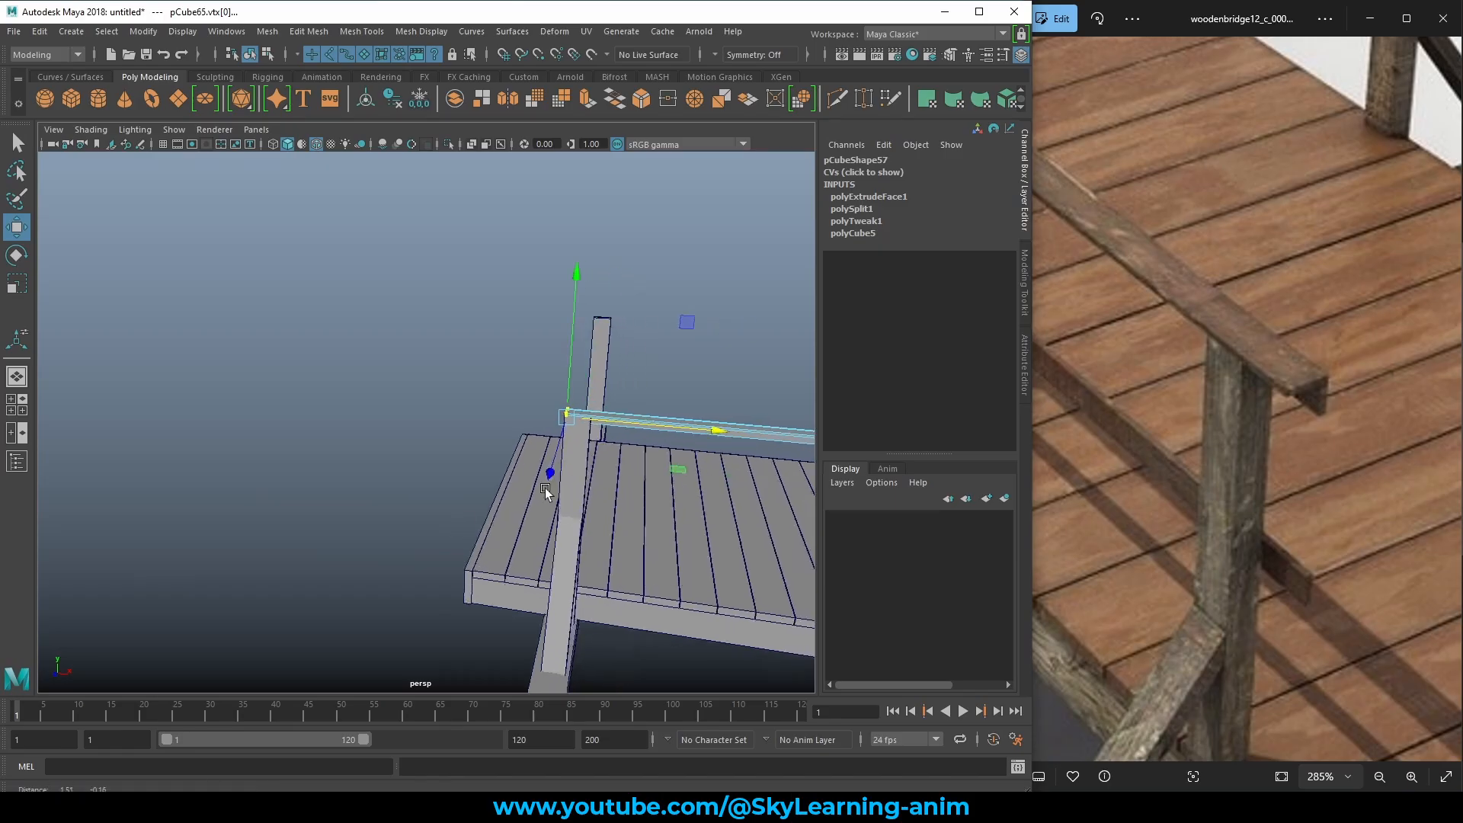
pyautogui.keyDown('alt'); pyautogui.moveTo(450, 503); pyautogui.dragTo(532, 480); pyautogui.keyUp('alt')
pyautogui.keyDown('alt'); pyautogui.moveTo(395, 489); pyautogui.dragTo(590, 547, button='right'); pyautogui.keyUp('alt')
pyautogui.keyDown('alt'); pyautogui.moveTo(590, 546); pyautogui.dragTo(600, 542, button='middle'); pyautogui.keyUp('alt')
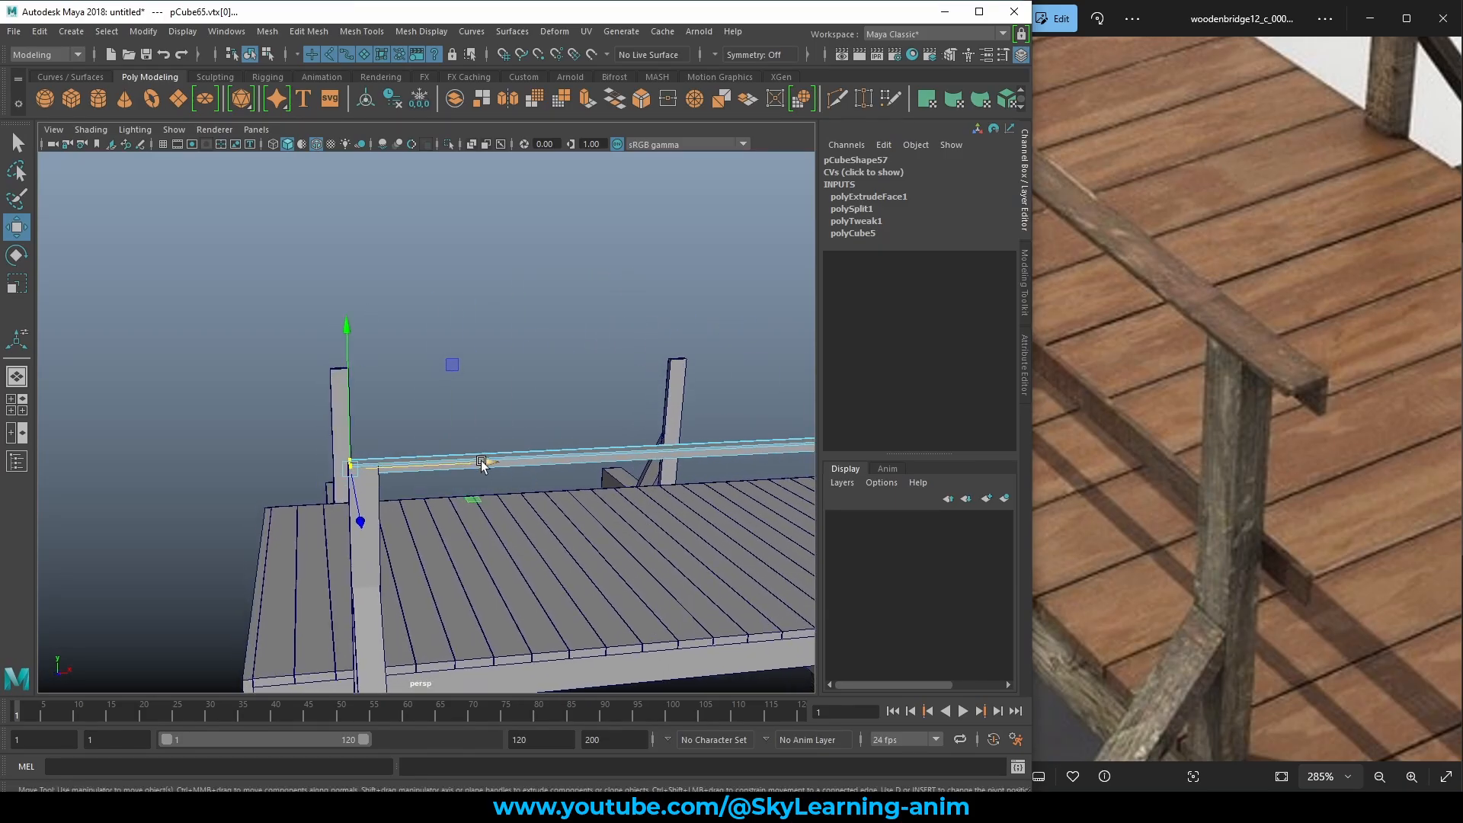
pyautogui.moveTo(482, 465); pyautogui.dragTo(460, 465)
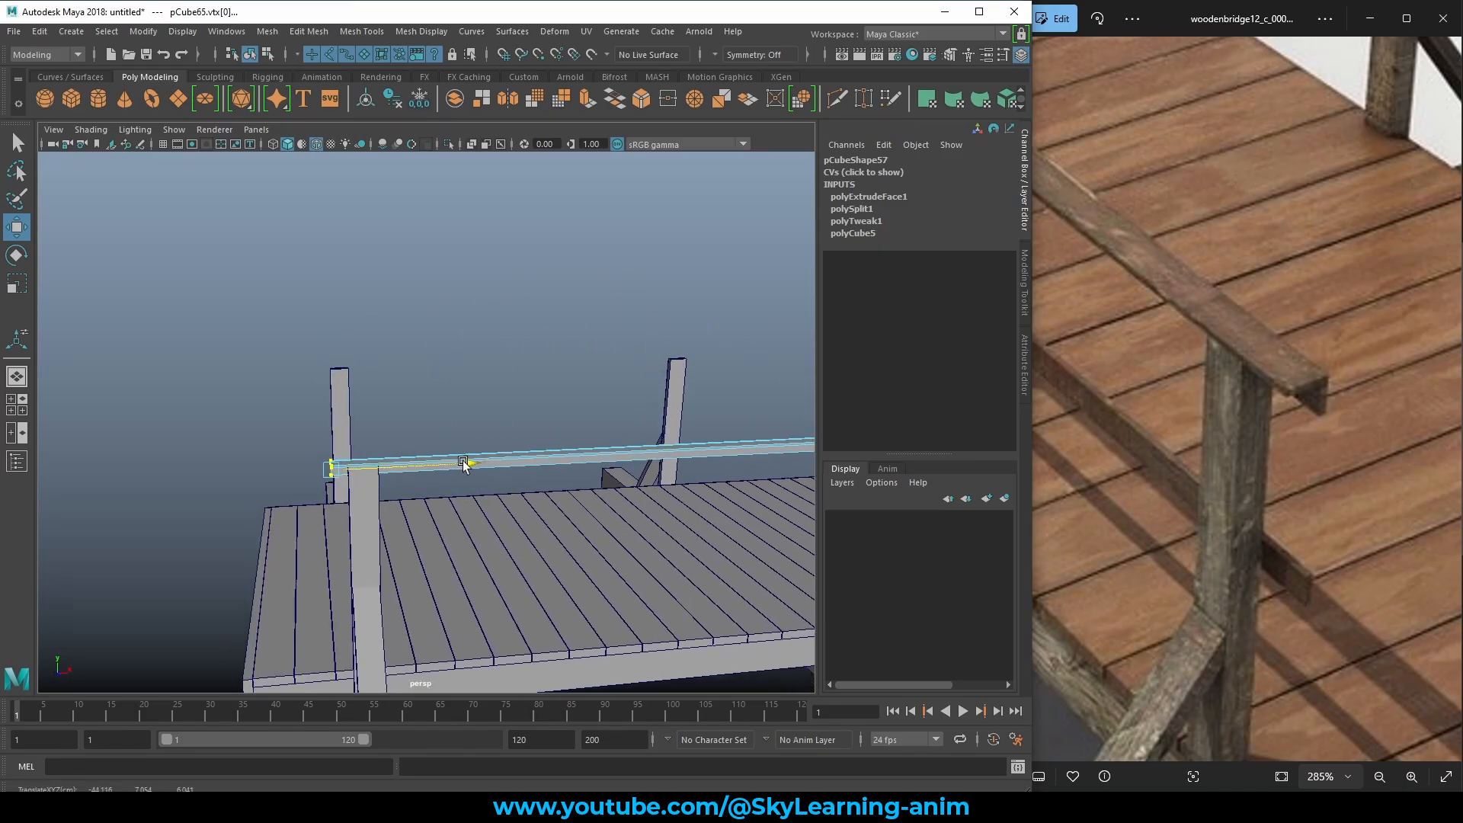
# Return the handrail to Object Mode, reframe the bridge, and reselect the handrail.
pyautogui.moveTo(408, 299); pyautogui.dragTo(515, 262, button='right')
pyautogui.scroll(-5, 516, 262)
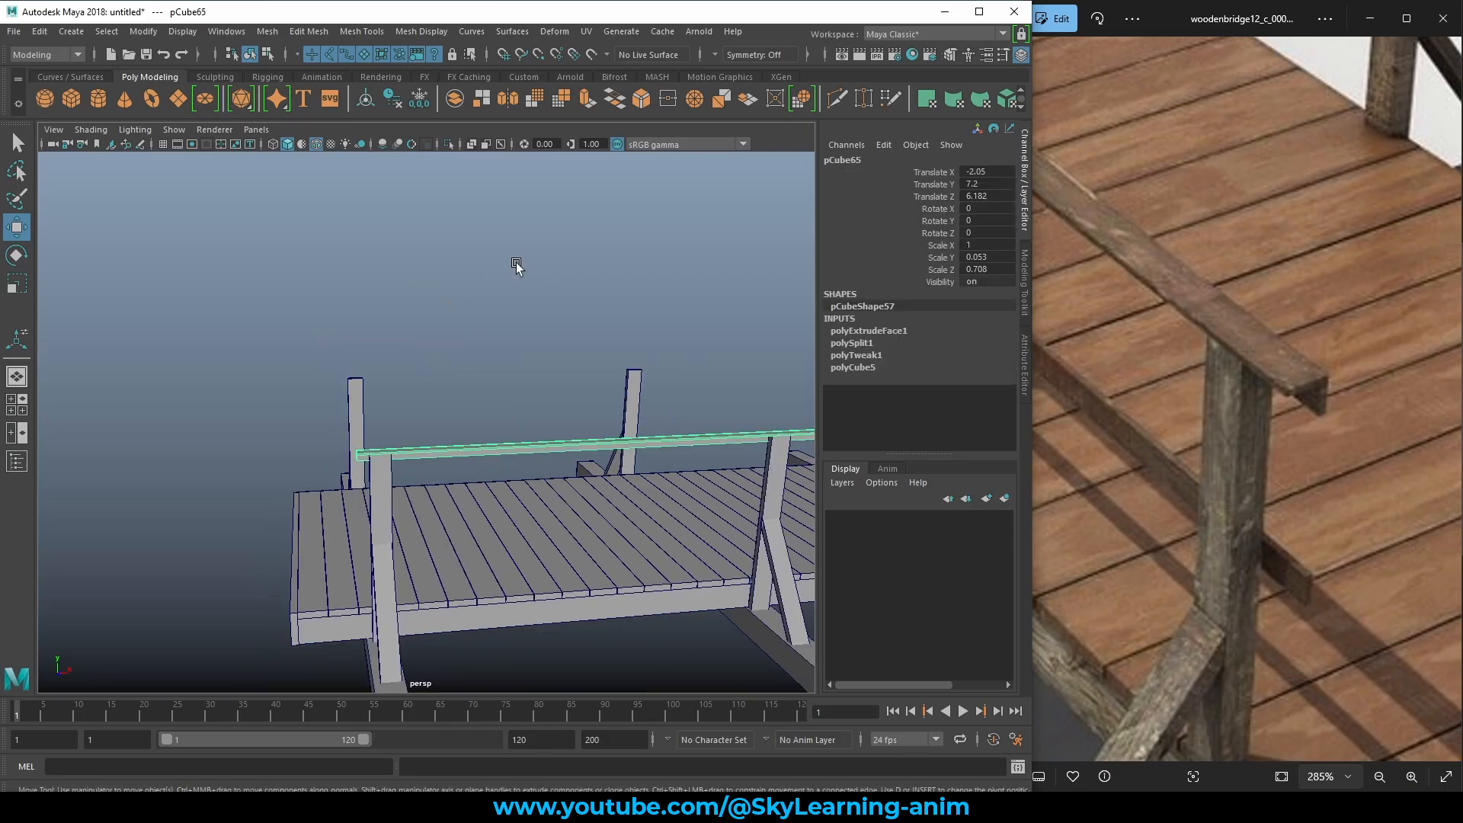
pyautogui.scroll(-4, 515, 262)
pyautogui.keyDown('alt'); pyautogui.moveTo(515, 263); pyautogui.dragTo(647, 418); pyautogui.keyUp('alt')
pyautogui.click(503, 343)
pyautogui.keyDown('alt'); pyautogui.moveTo(503, 343); pyautogui.dragTo(715, 435, button='right'); pyautogui.keyUp('alt')
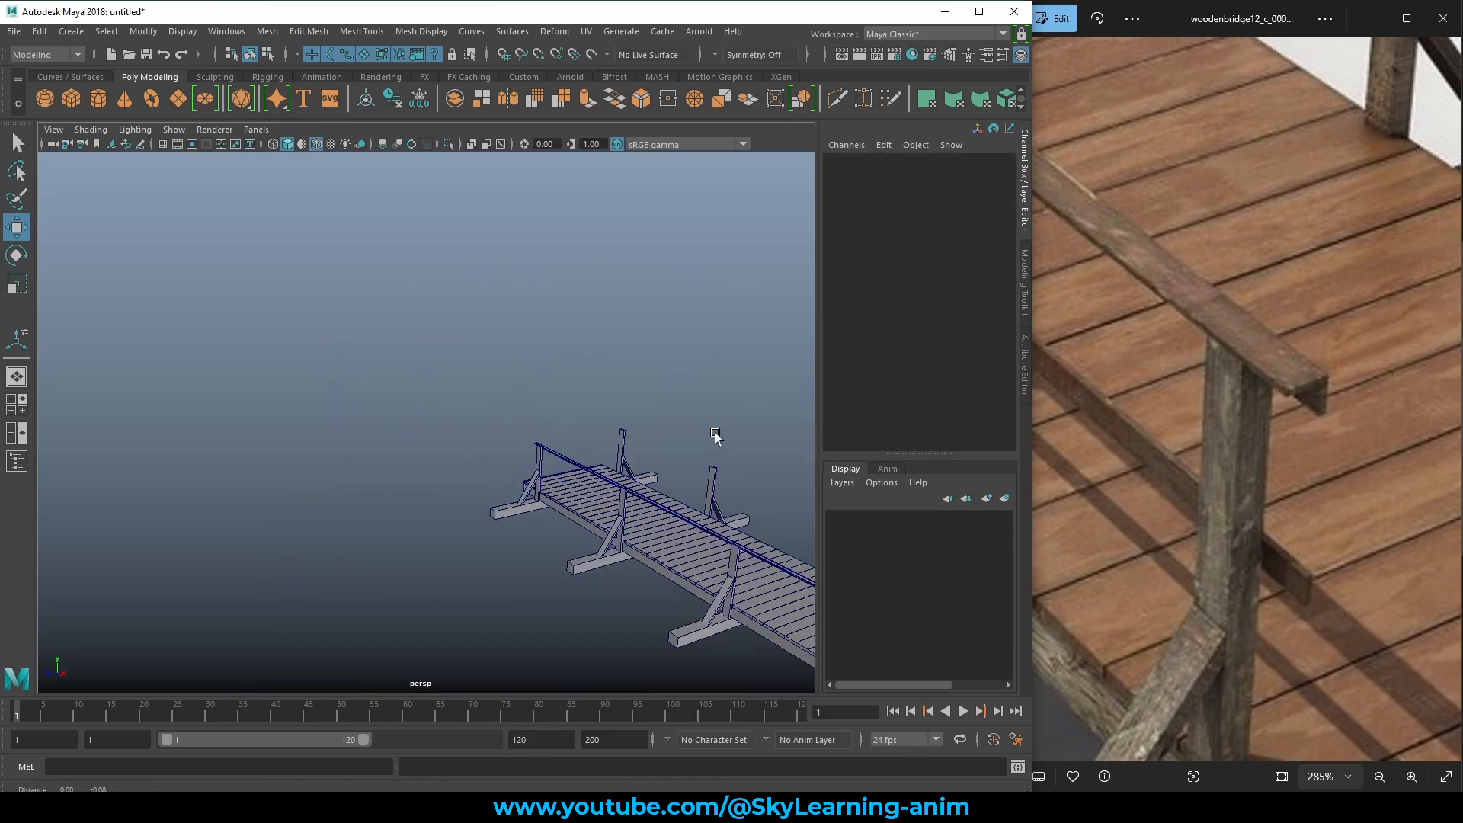
pyautogui.keyDown('alt'); pyautogui.moveTo(716, 434); pyautogui.dragTo(451, 271, button='middle'); pyautogui.keyUp('alt')
pyautogui.keyDown('alt'); pyautogui.moveTo(453, 274); pyautogui.dragTo(576, 376, button='right'); pyautogui.keyUp('alt')
pyautogui.keyDown('alt'); pyautogui.moveTo(576, 377); pyautogui.dragTo(514, 415, button='middle'); pyautogui.keyUp('alt')
pyautogui.keyDown('alt'); pyautogui.moveTo(513, 415); pyautogui.dragTo(561, 427, button='right'); pyautogui.keyUp('alt')
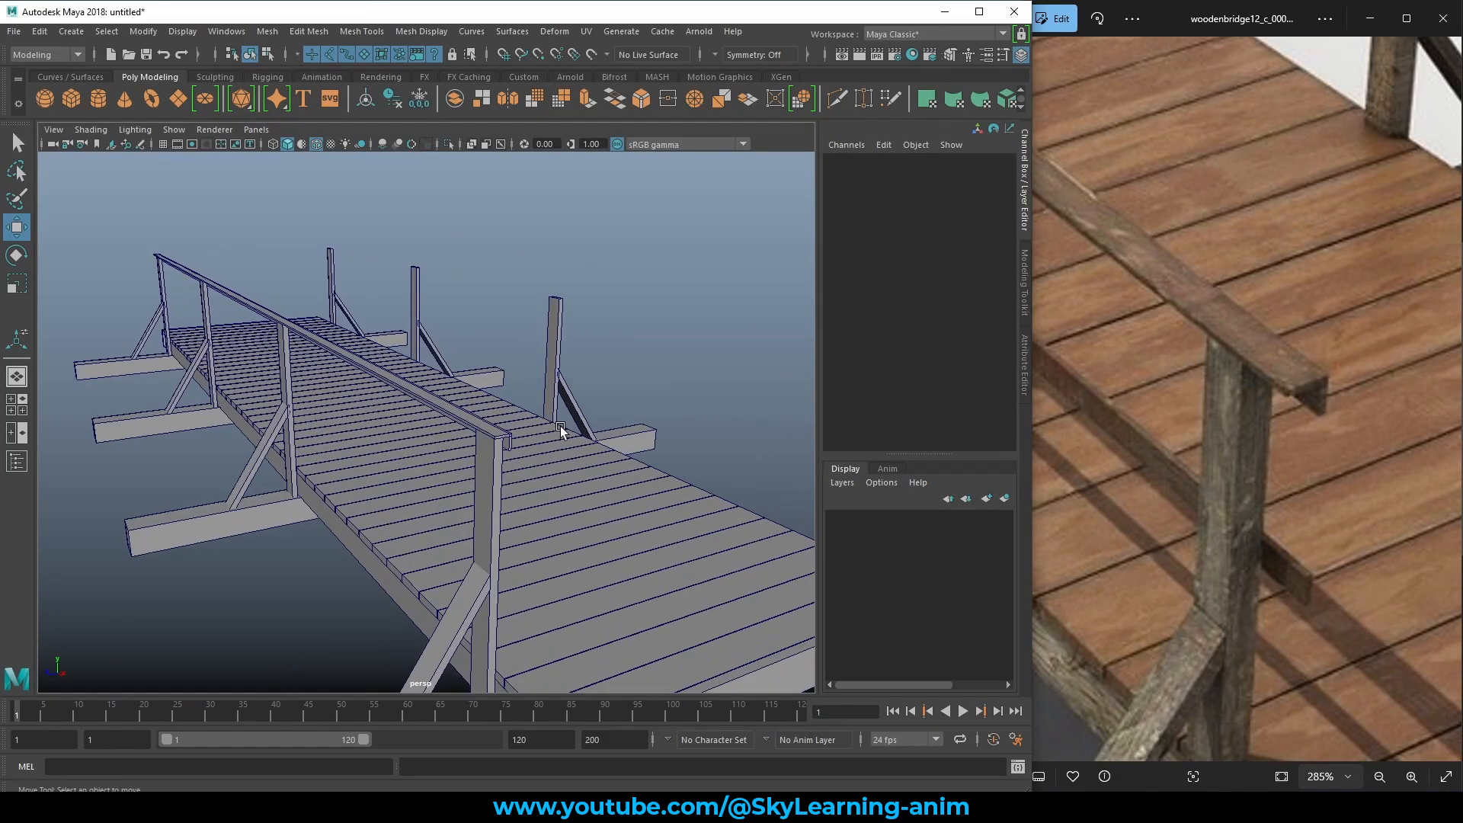
pyautogui.click(484, 426)
# Duplicate the handrail with Ctrl+D, undoing a trial rotation of the copy.
pyautogui.scroll(-3, 515, 423)
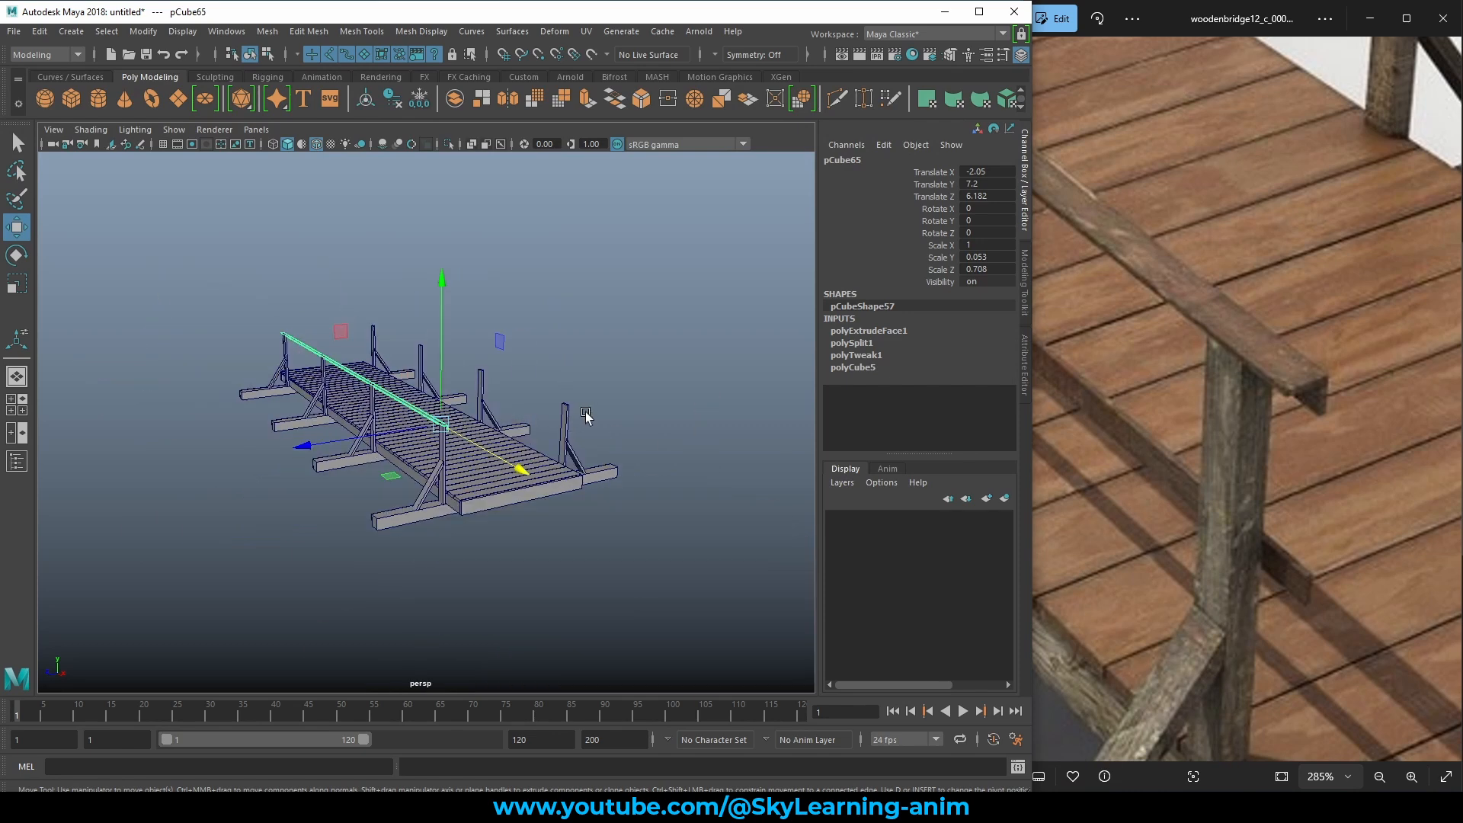
pyautogui.keyDown('alt'); pyautogui.moveTo(587, 417); pyautogui.dragTo(543, 436); pyautogui.keyUp('alt')
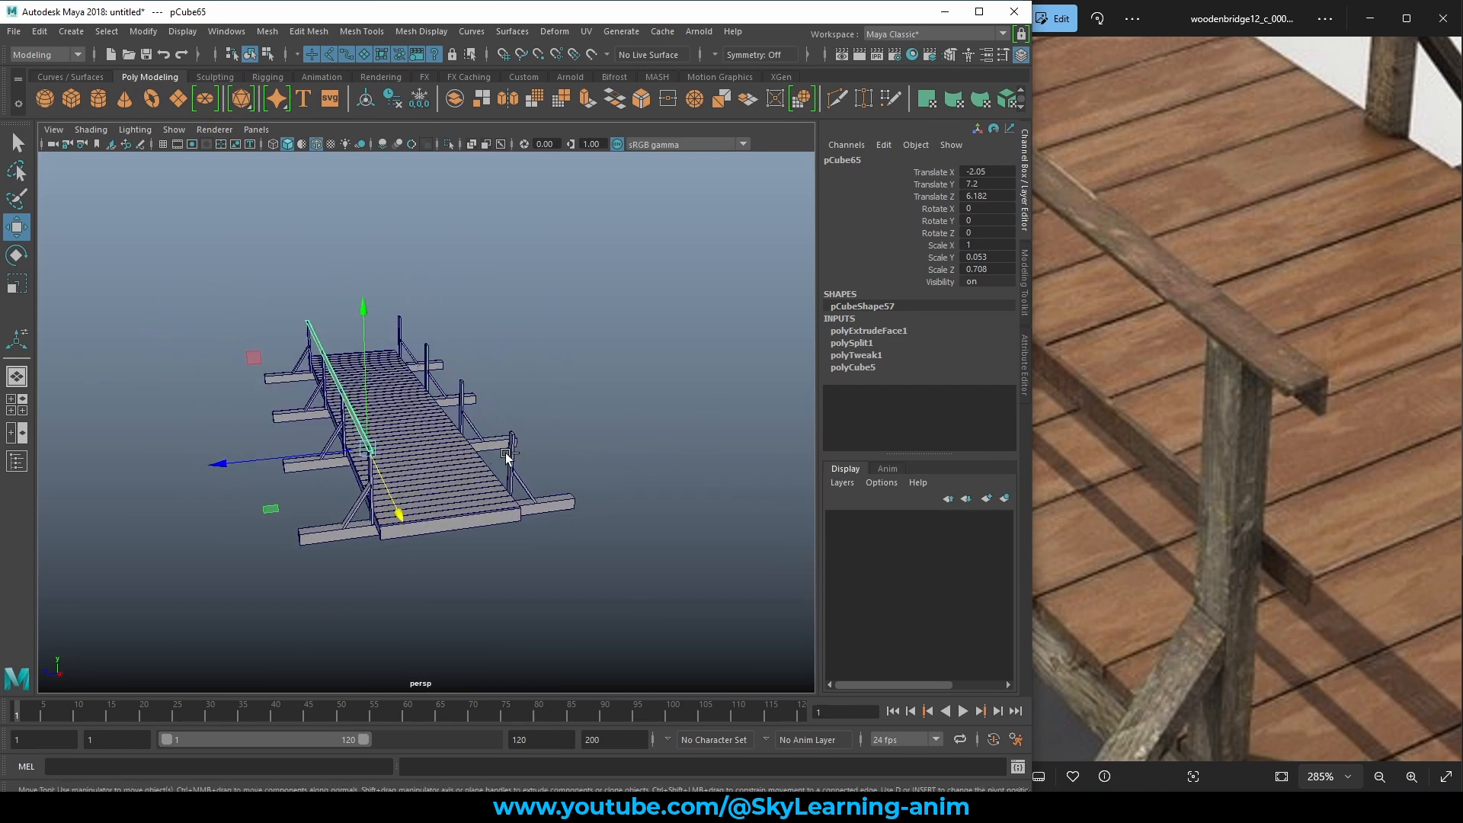
pyautogui.hotkey('ctrl', 'd')
pyautogui.press('e')
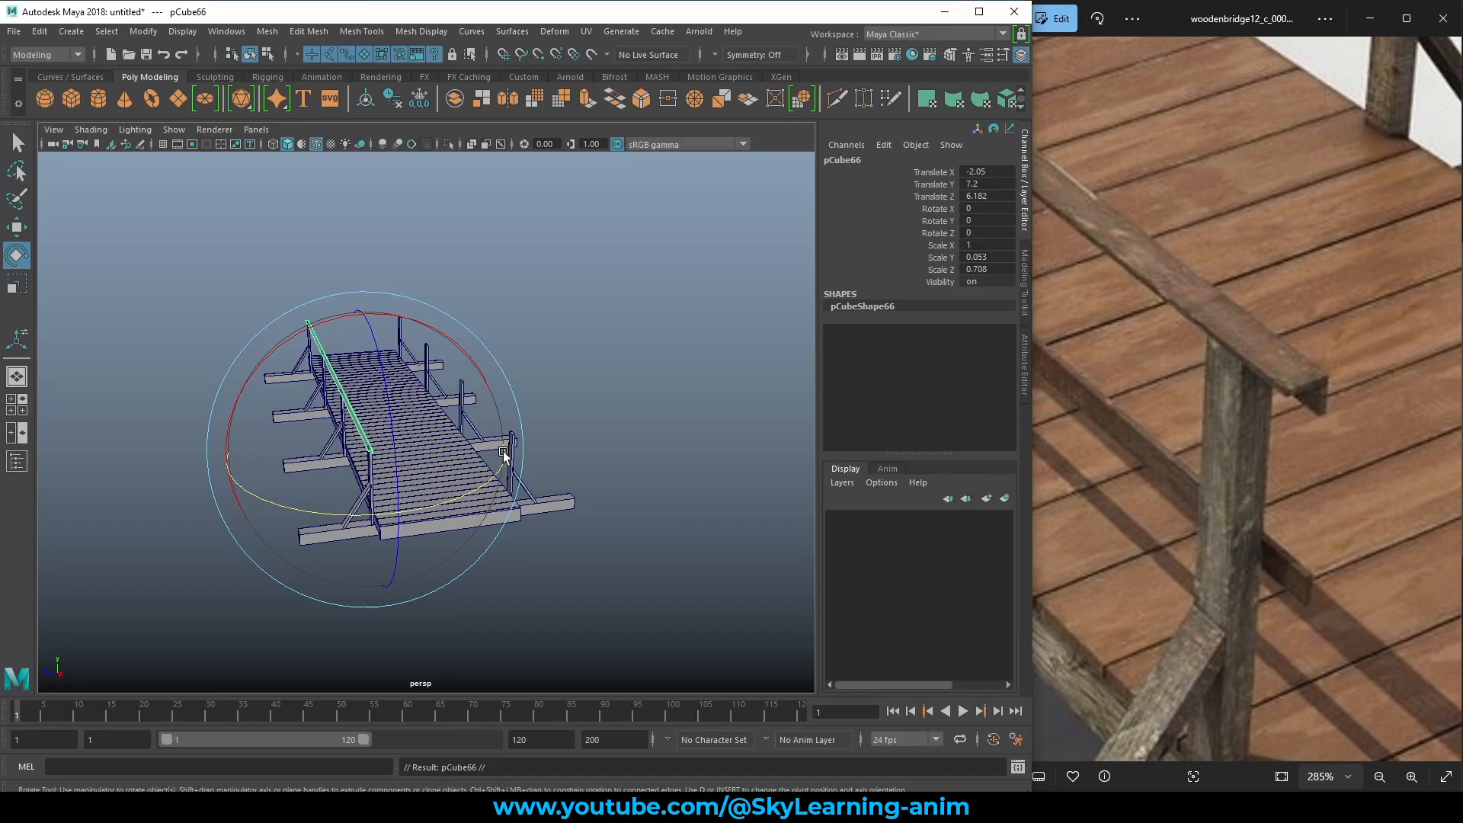
pyautogui.moveTo(504, 455); pyautogui.dragTo(427, 505)
pyautogui.hotkey('ctrl', 'z')
# Slide the copied handrail toward the deck centre and centre its pivot.
pyautogui.press('w')
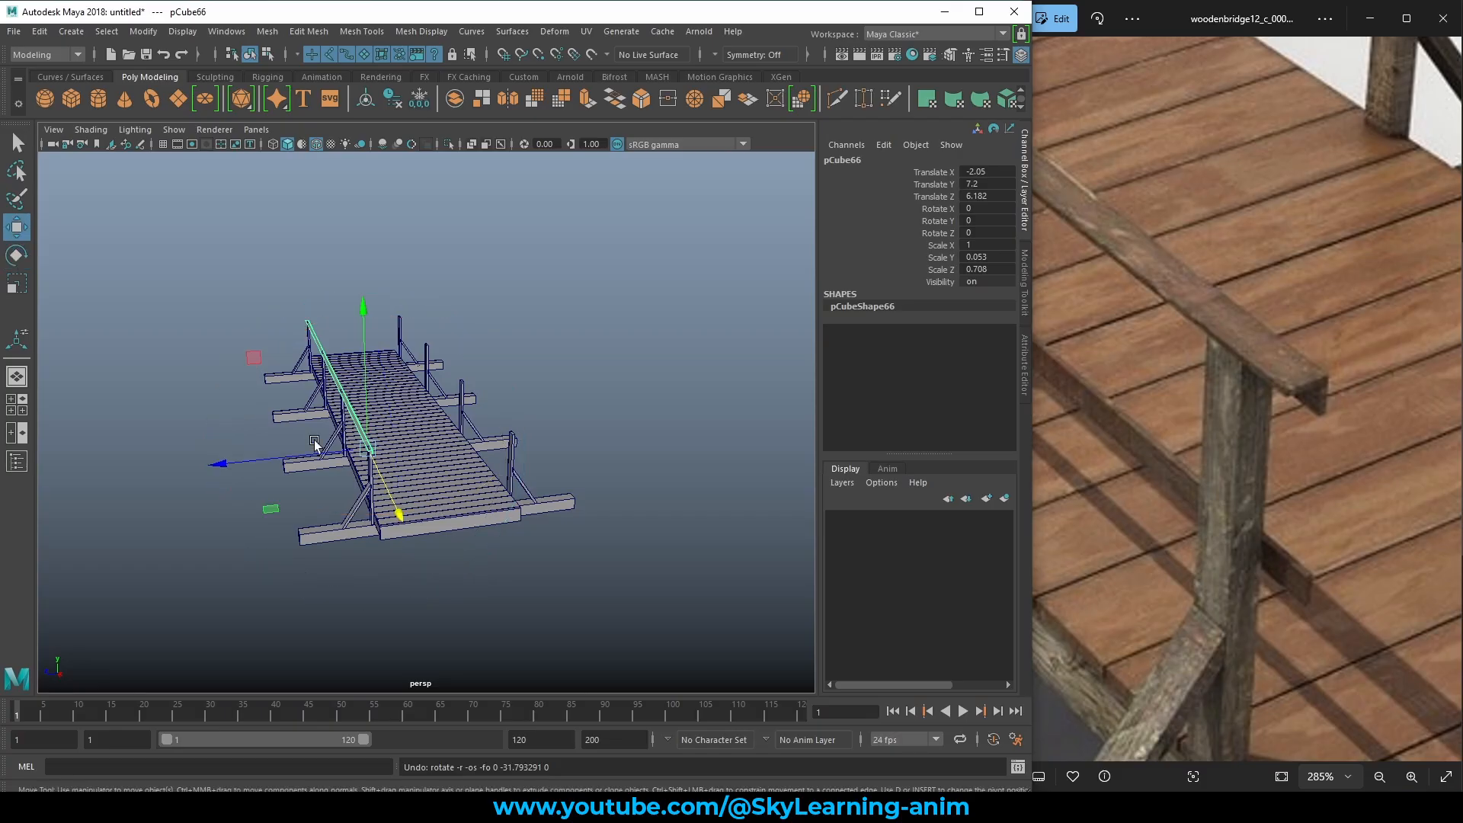
pyautogui.moveTo(235, 458); pyautogui.dragTo(309, 455)
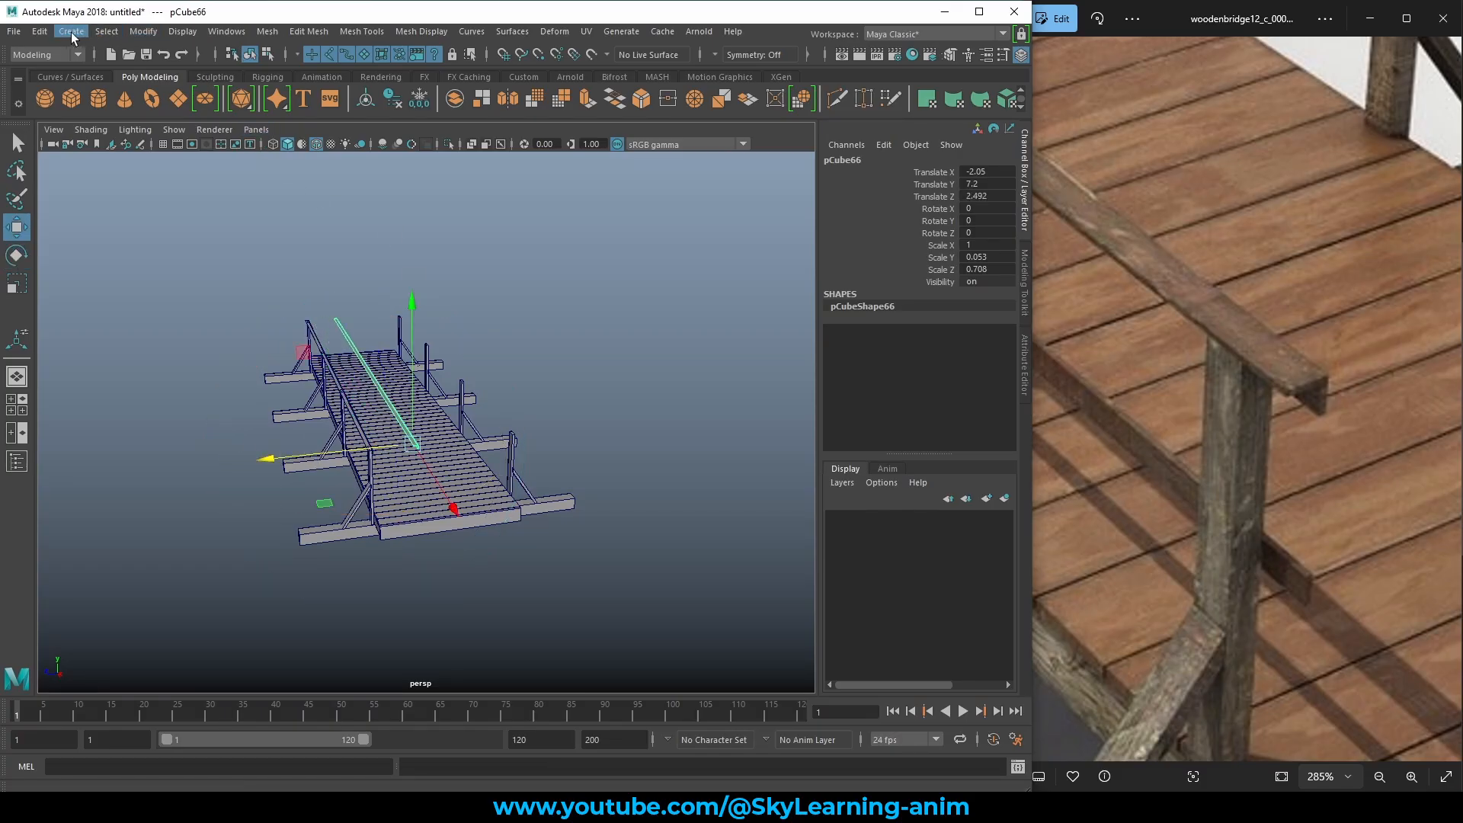
pyautogui.click(131, 35)
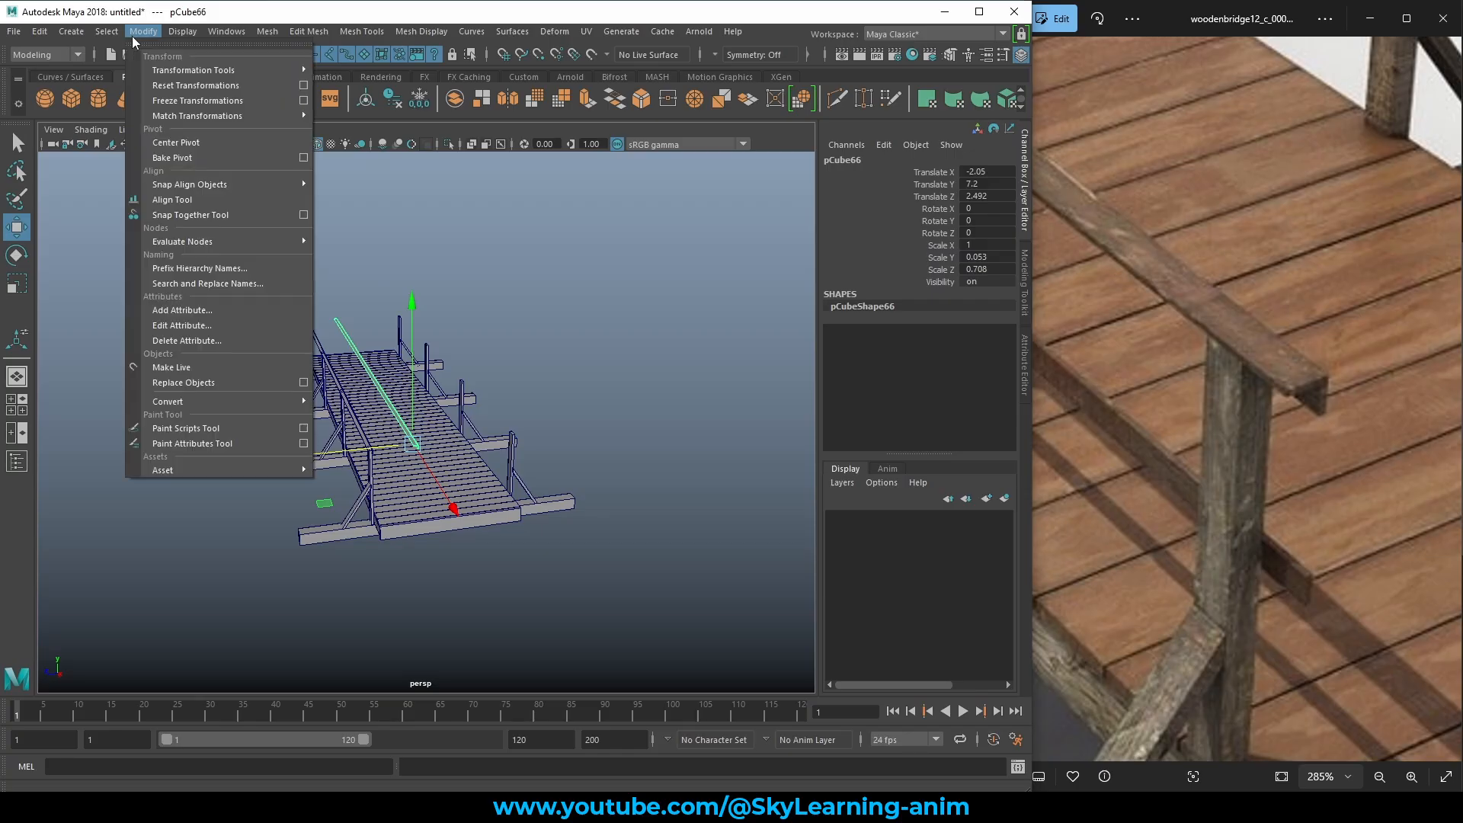
pyautogui.click(189, 147)
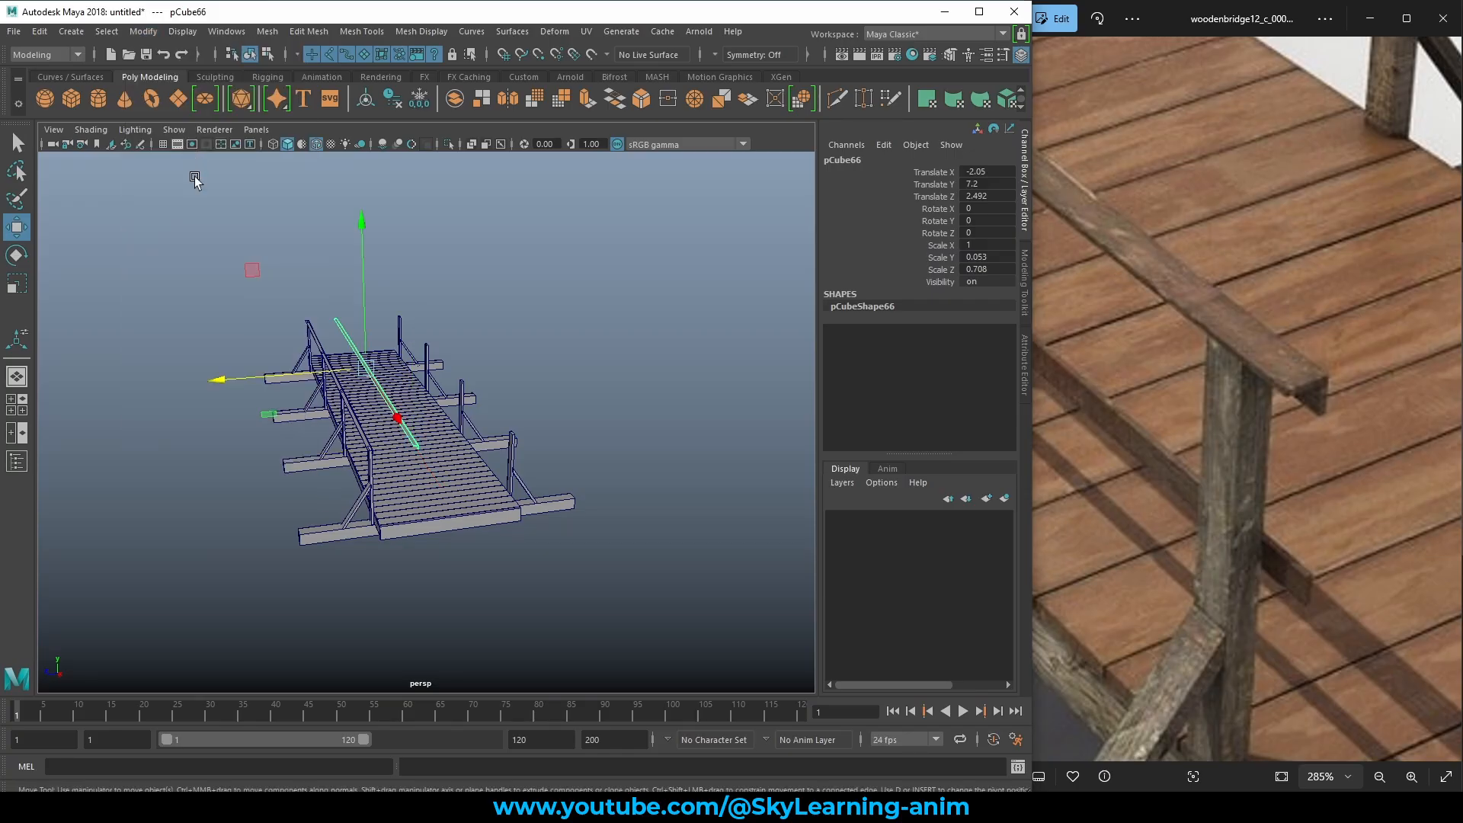
# Rotate the copied rail 180 degrees about its Y axis.
pyautogui.keyDown('alt'); pyautogui.moveTo(243, 236); pyautogui.dragTo(312, 302); pyautogui.keyUp('alt')
pyautogui.keyDown('alt'); pyautogui.moveTo(312, 301); pyautogui.dragTo(404, 320, button='right'); pyautogui.keyUp('alt')
pyautogui.keyDown('alt'); pyautogui.moveTo(404, 319); pyautogui.dragTo(450, 327); pyautogui.keyUp('alt')
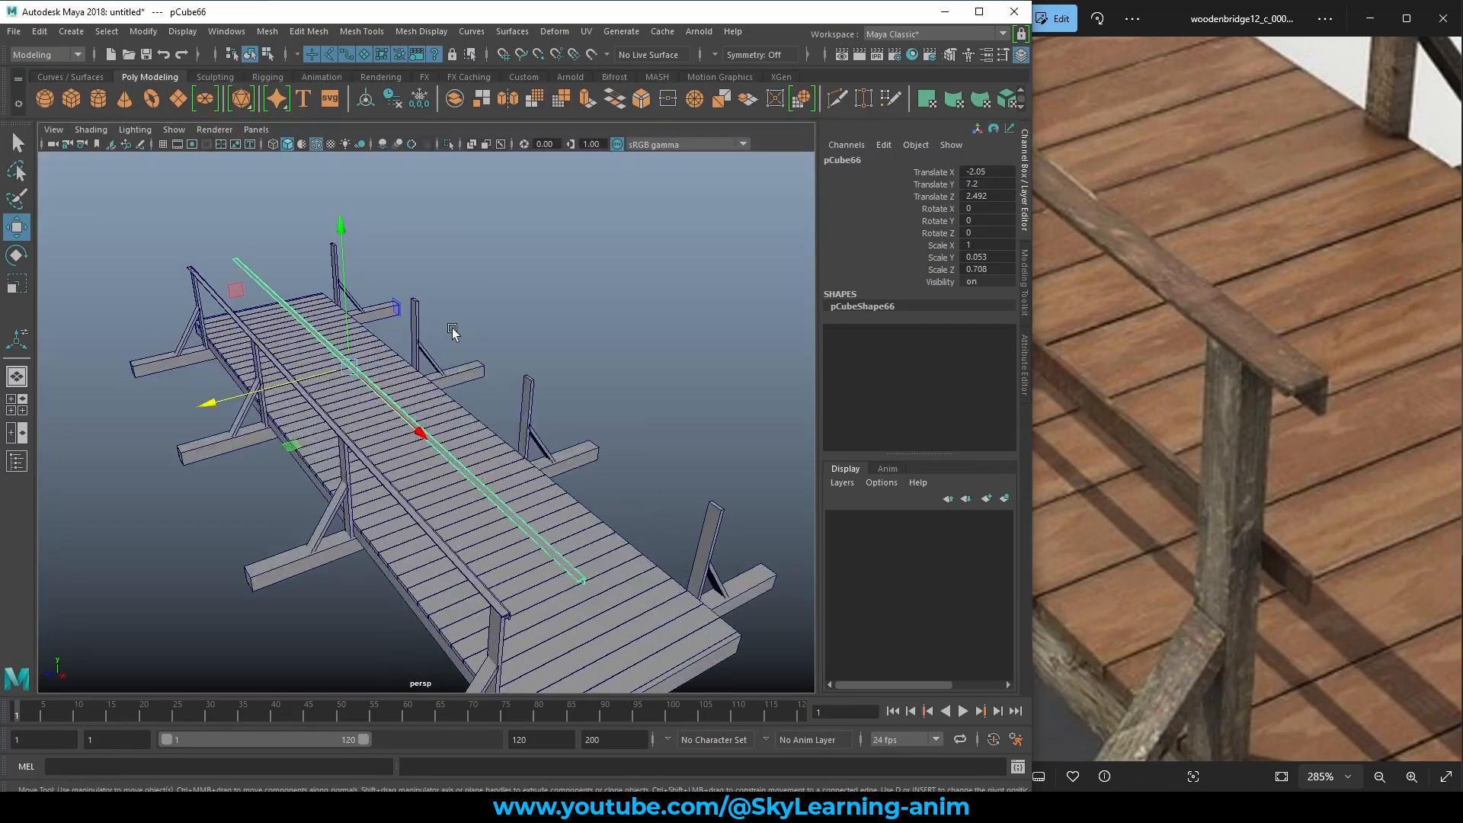
pyautogui.press('e')
pyautogui.moveTo(299, 440); pyautogui.dragTo(771, 393)
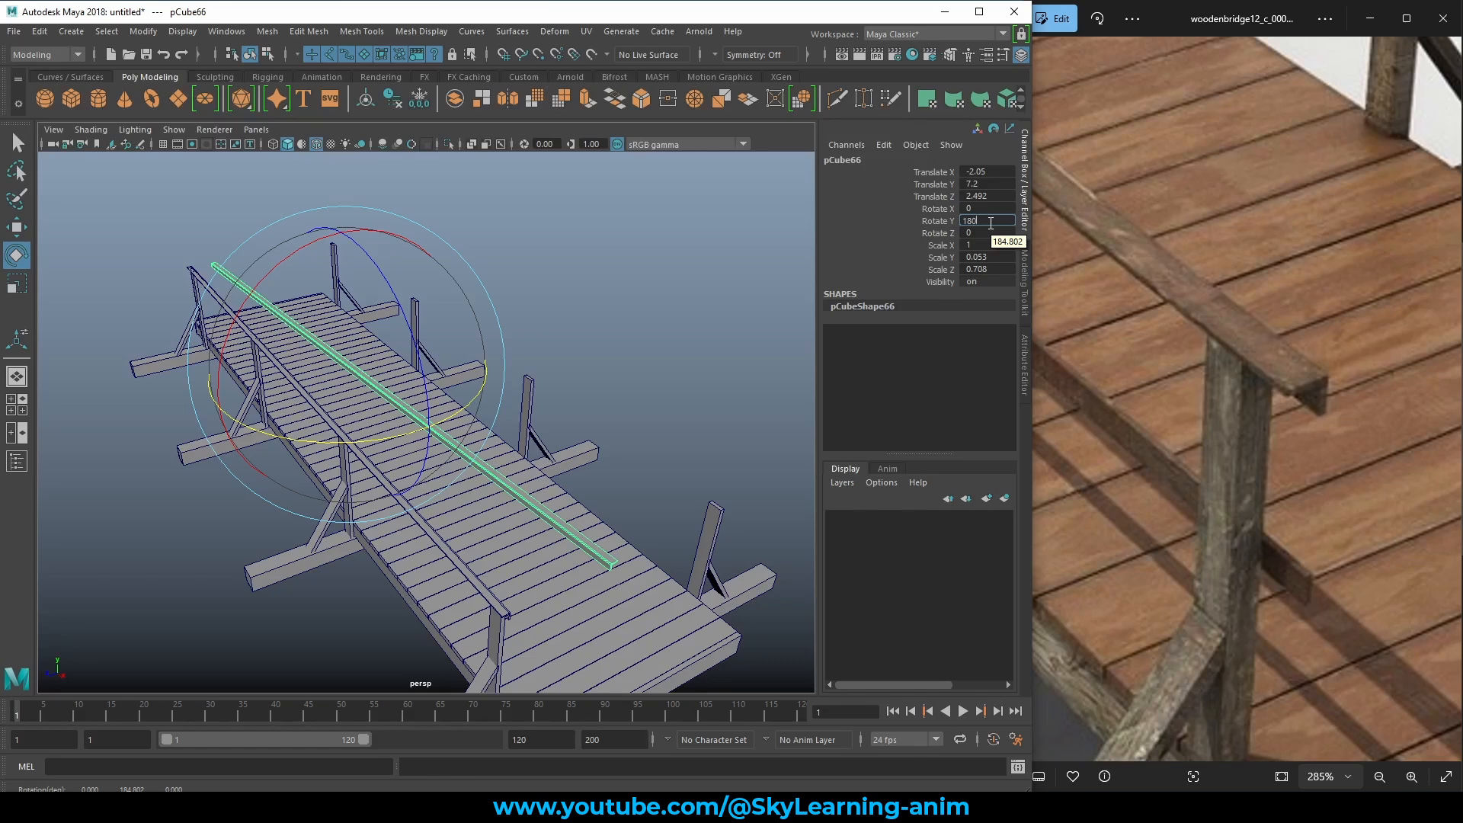
pyautogui.press('Return')
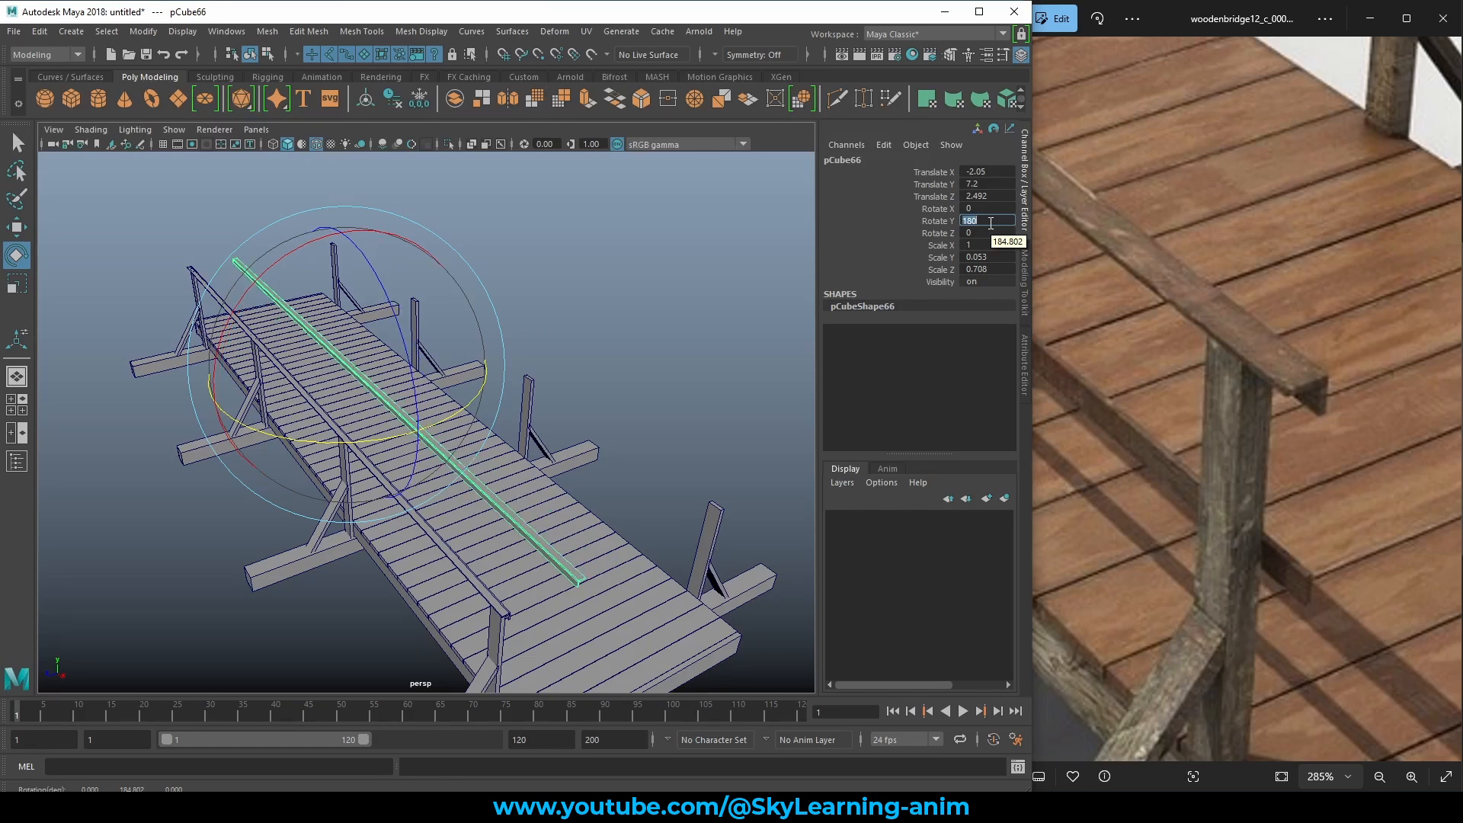
# Move the rotated rail along Z onto the right-hand posts so it sits flush.
pyautogui.keyDown('alt'); pyautogui.moveTo(642, 354); pyautogui.dragTo(585, 329); pyautogui.keyUp('alt')
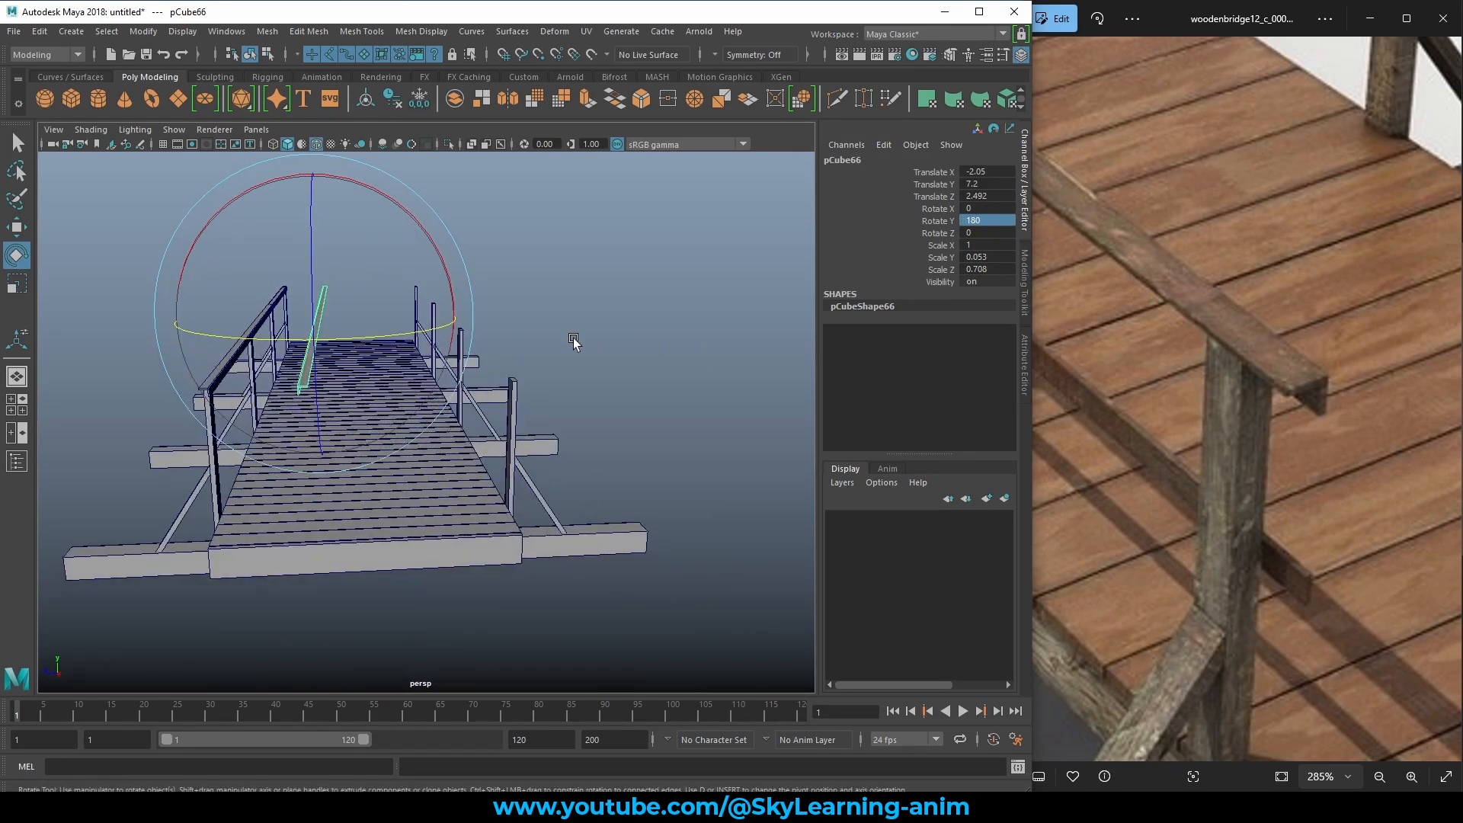
pyautogui.keyDown('alt'); pyautogui.moveTo(573, 335); pyautogui.dragTo(644, 354, button='right'); pyautogui.keyUp('alt')
pyautogui.press('w')
pyautogui.moveTo(135, 291); pyautogui.dragTo(304, 298)
pyautogui.keyDown('alt'); pyautogui.moveTo(373, 325); pyautogui.dragTo(267, 339, button='middle'); pyautogui.keyUp('alt')
pyautogui.keyDown('alt'); pyautogui.moveTo(267, 340); pyautogui.dragTo(385, 380, button='right'); pyautogui.keyUp('alt')
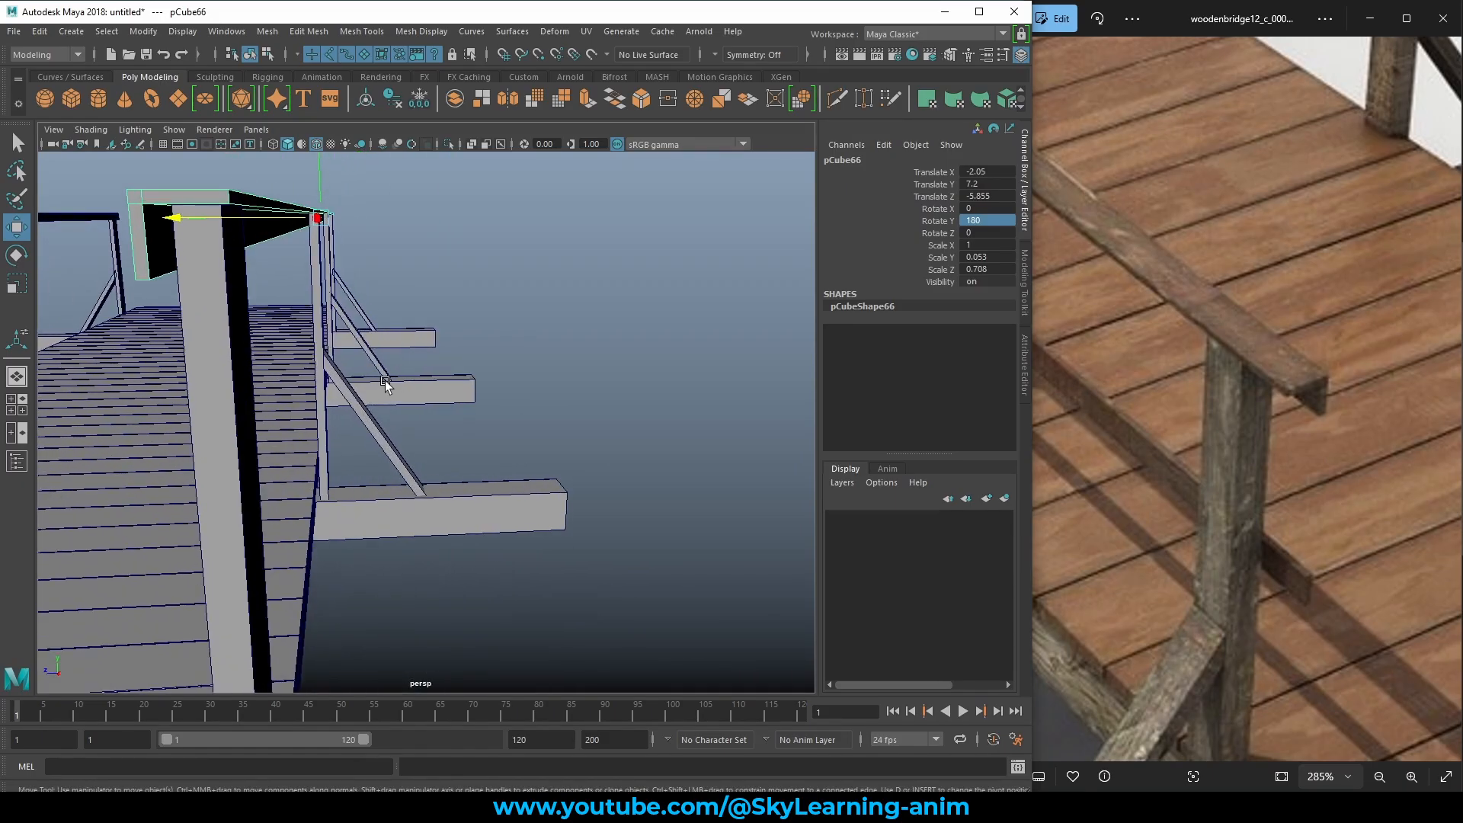
pyautogui.moveTo(417, 366); pyautogui.dragTo(424, 364, button='middle')
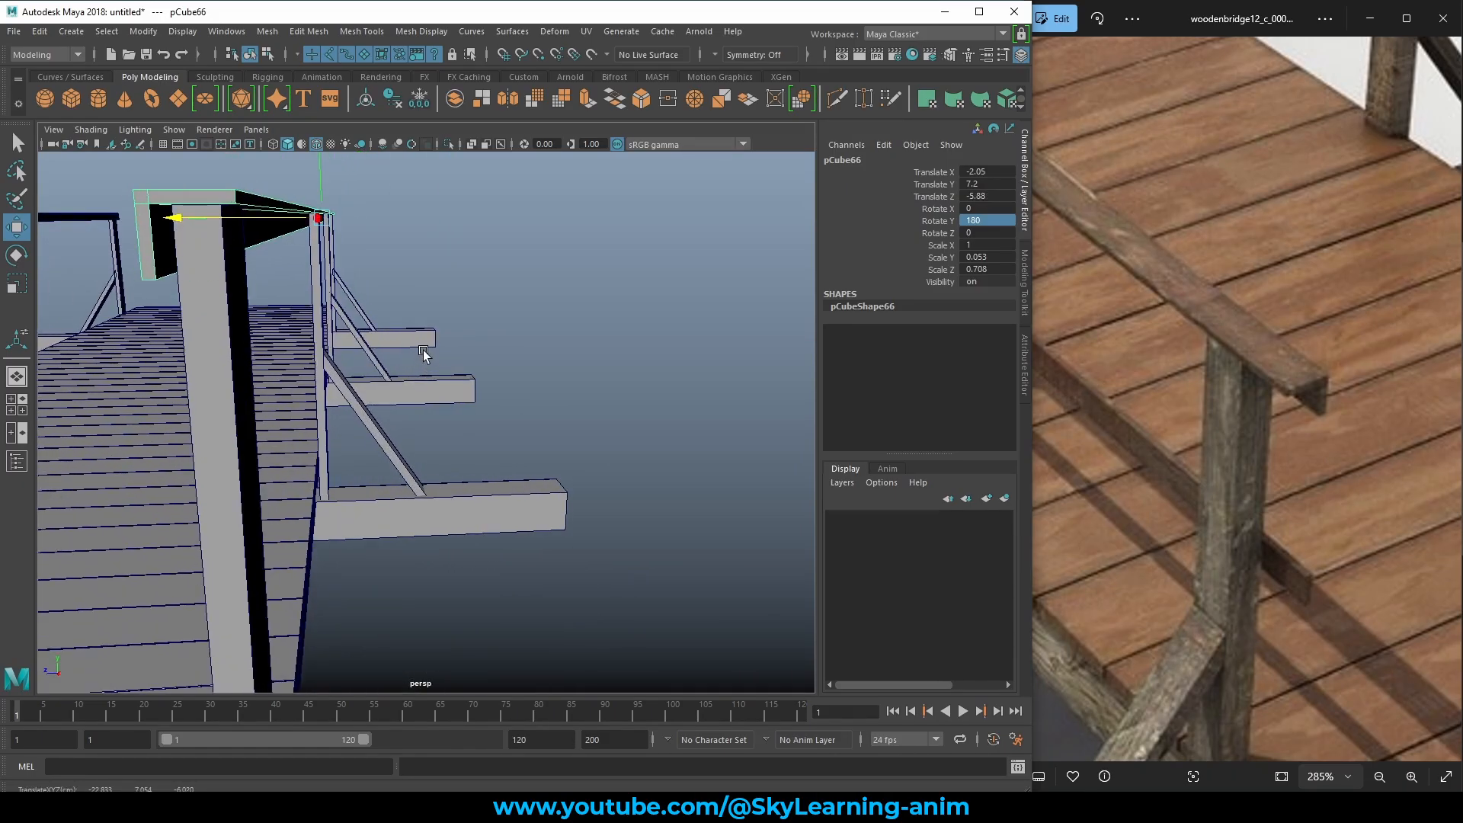
pyautogui.keyDown('alt'); pyautogui.moveTo(424, 353); pyautogui.dragTo(429, 357); pyautogui.keyUp('alt')
pyautogui.moveTo(173, 219); pyautogui.dragTo(174, 217)
pyautogui.click(575, 305)
pyautogui.keyDown('alt'); pyautogui.moveTo(575, 305); pyautogui.dragTo(563, 303, button='right'); pyautogui.keyUp('alt')
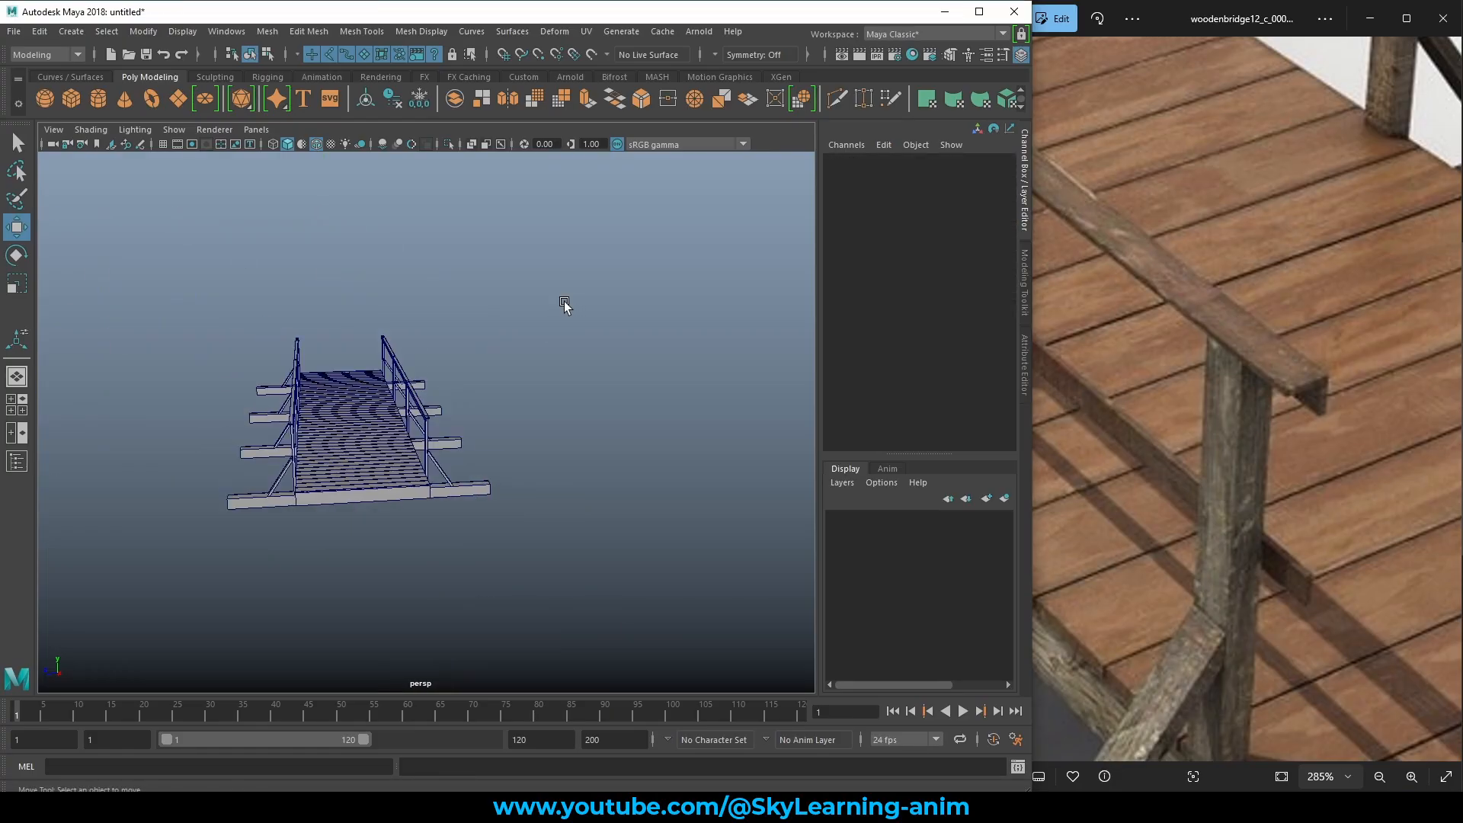
pyautogui.keyDown('alt'); pyautogui.moveTo(563, 304); pyautogui.dragTo(449, 427); pyautogui.keyUp('alt')
pyautogui.keyDown('alt'); pyautogui.moveTo(450, 427); pyautogui.dragTo(595, 368, button='right'); pyautogui.keyUp('alt')
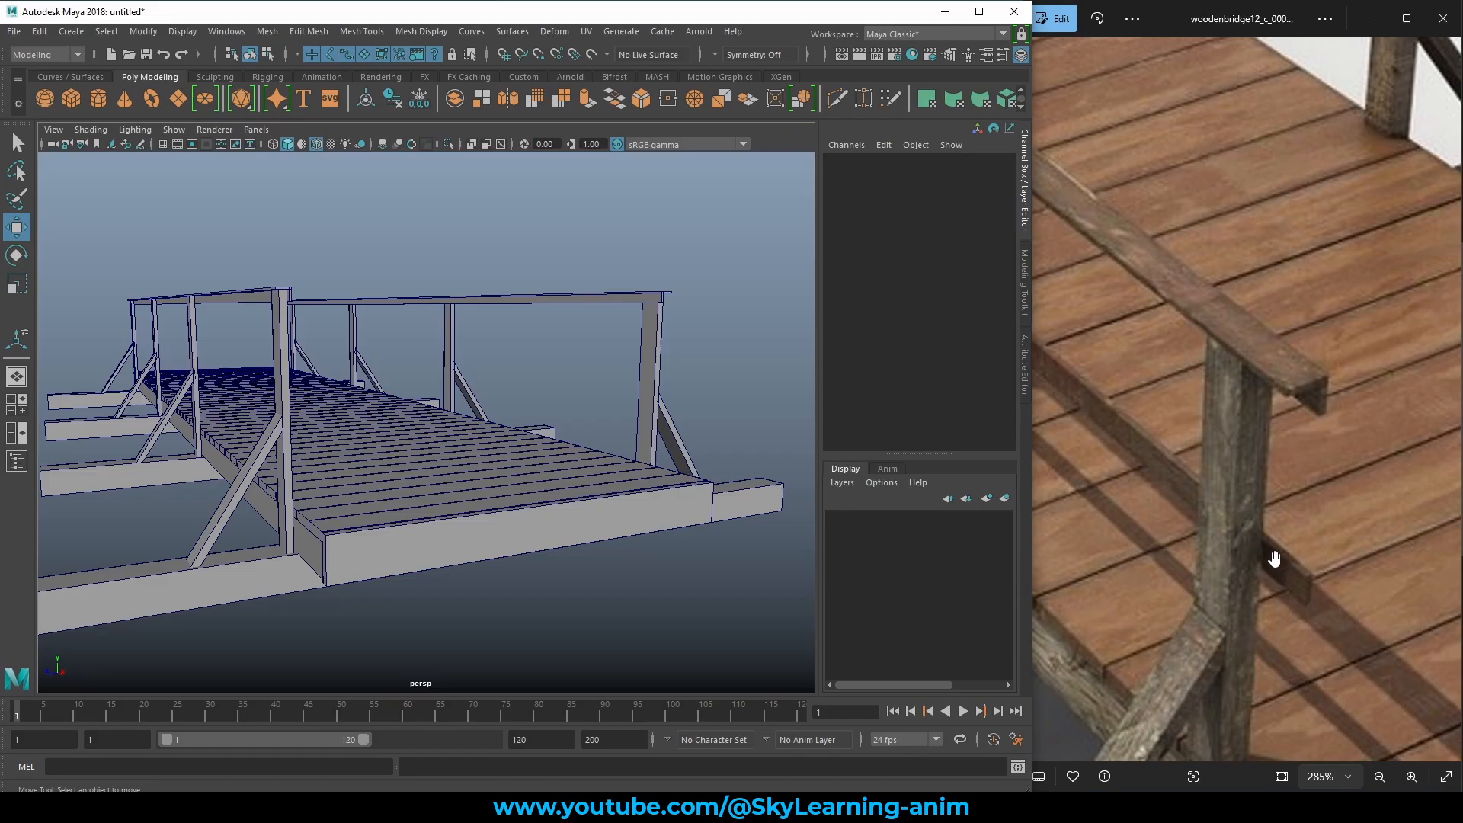
pyautogui.scroll(-5, 1275, 559)
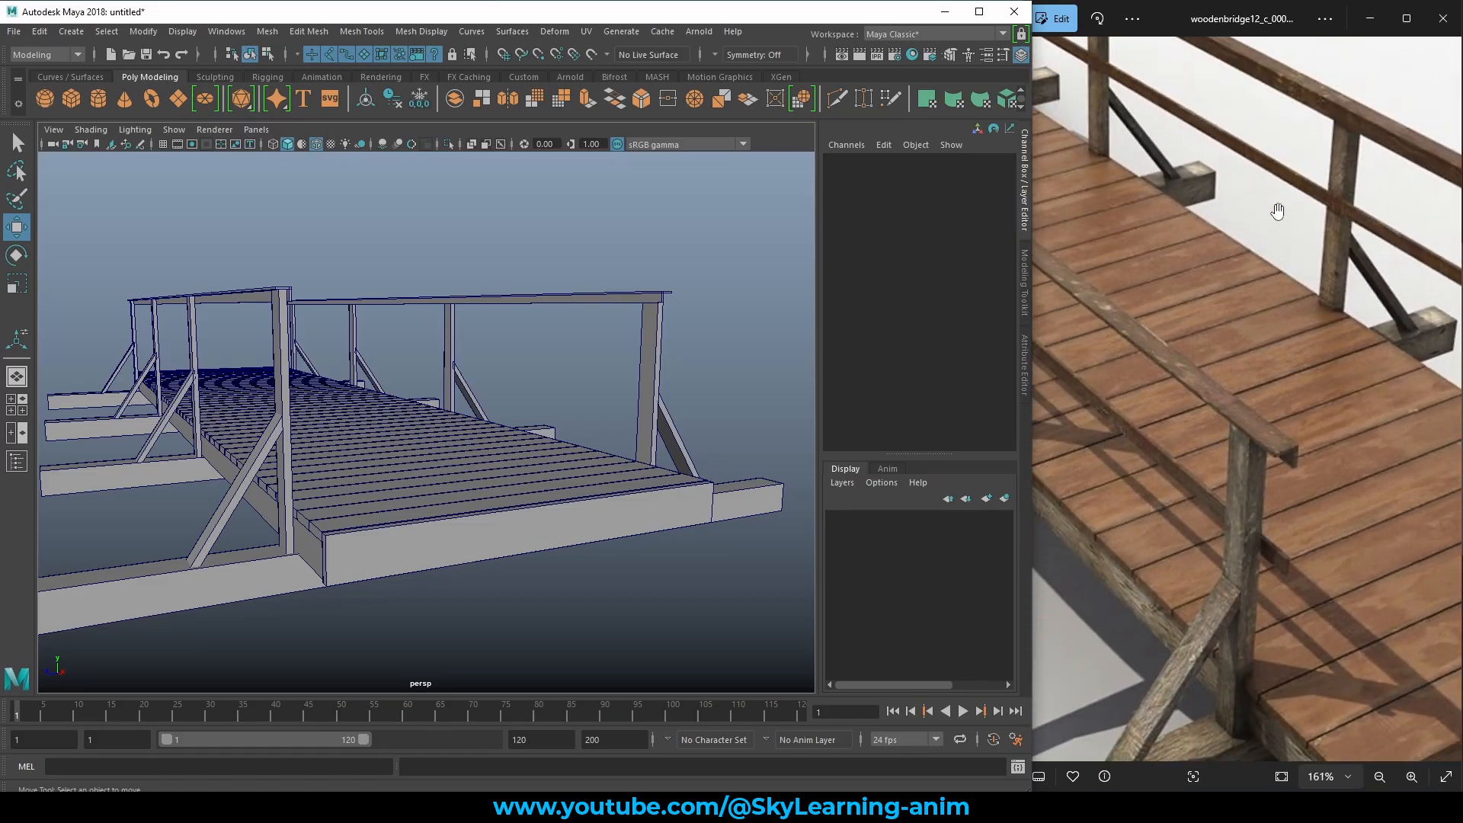
pyautogui.scroll(-6, 350, 362)
pyautogui.keyDown('alt'); pyautogui.moveTo(352, 362); pyautogui.dragTo(493, 291, button='right'); pyautogui.keyUp('alt')
pyautogui.keyDown('alt'); pyautogui.moveTo(427, 299); pyautogui.dragTo(327, 332); pyautogui.keyUp('alt')
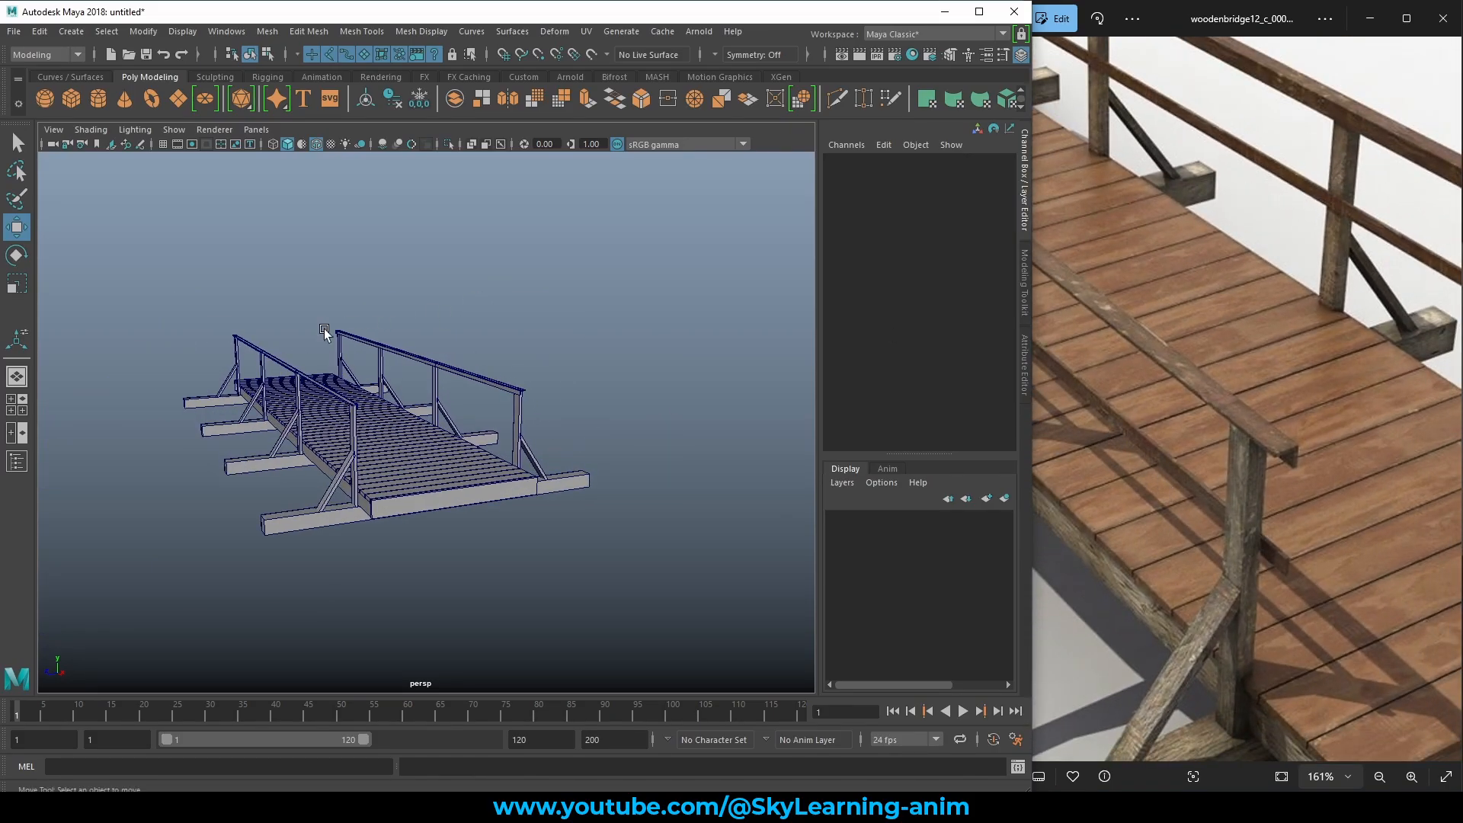
pyautogui.keyDown('alt'); pyautogui.moveTo(327, 332); pyautogui.dragTo(459, 381, button='right'); pyautogui.keyUp('alt')
pyautogui.keyDown('alt'); pyautogui.moveTo(459, 379); pyautogui.dragTo(513, 347, button='middle'); pyautogui.keyUp('alt')
pyautogui.keyDown('alt'); pyautogui.moveTo(244, 380); pyautogui.dragTo(260, 392, button='right'); pyautogui.keyUp('alt')
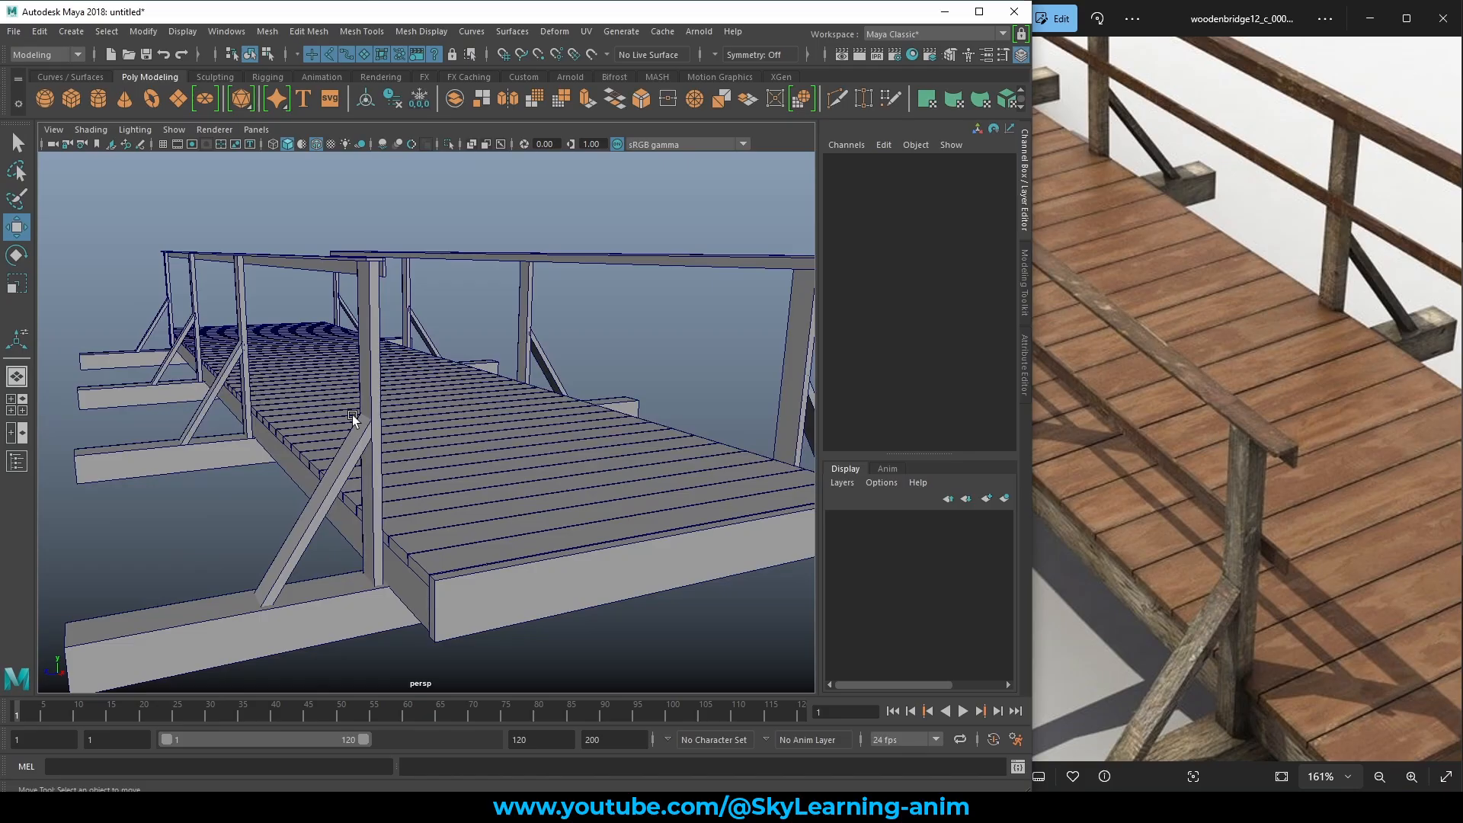
pyautogui.scroll(-5, 353, 417)
pyautogui.scroll(5, 451, 512)
pyautogui.click(296, 604)
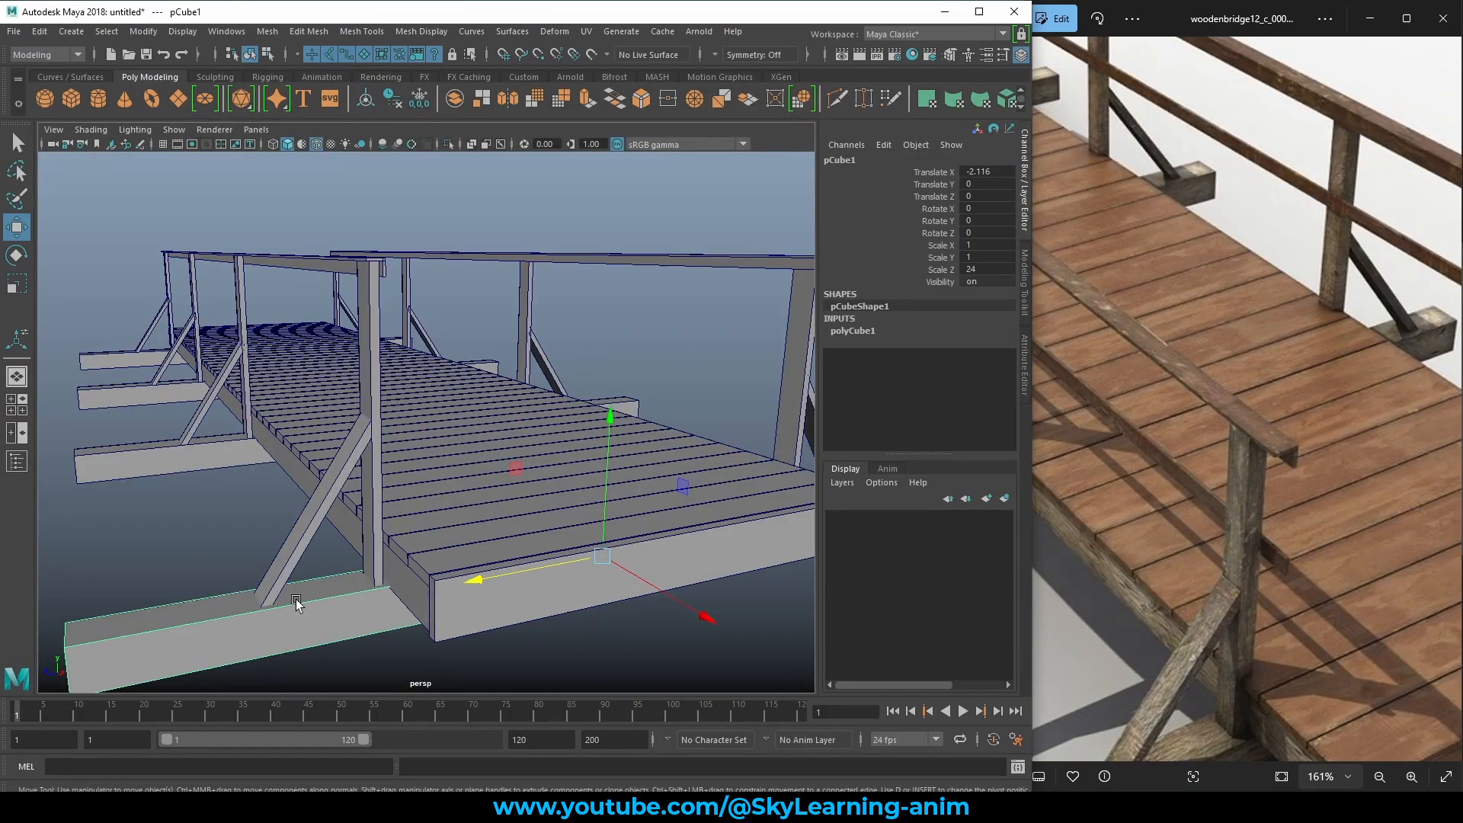
# Duplicate the deck-edge side beam and raise the copy up between the posts.
pyautogui.click(292, 478)
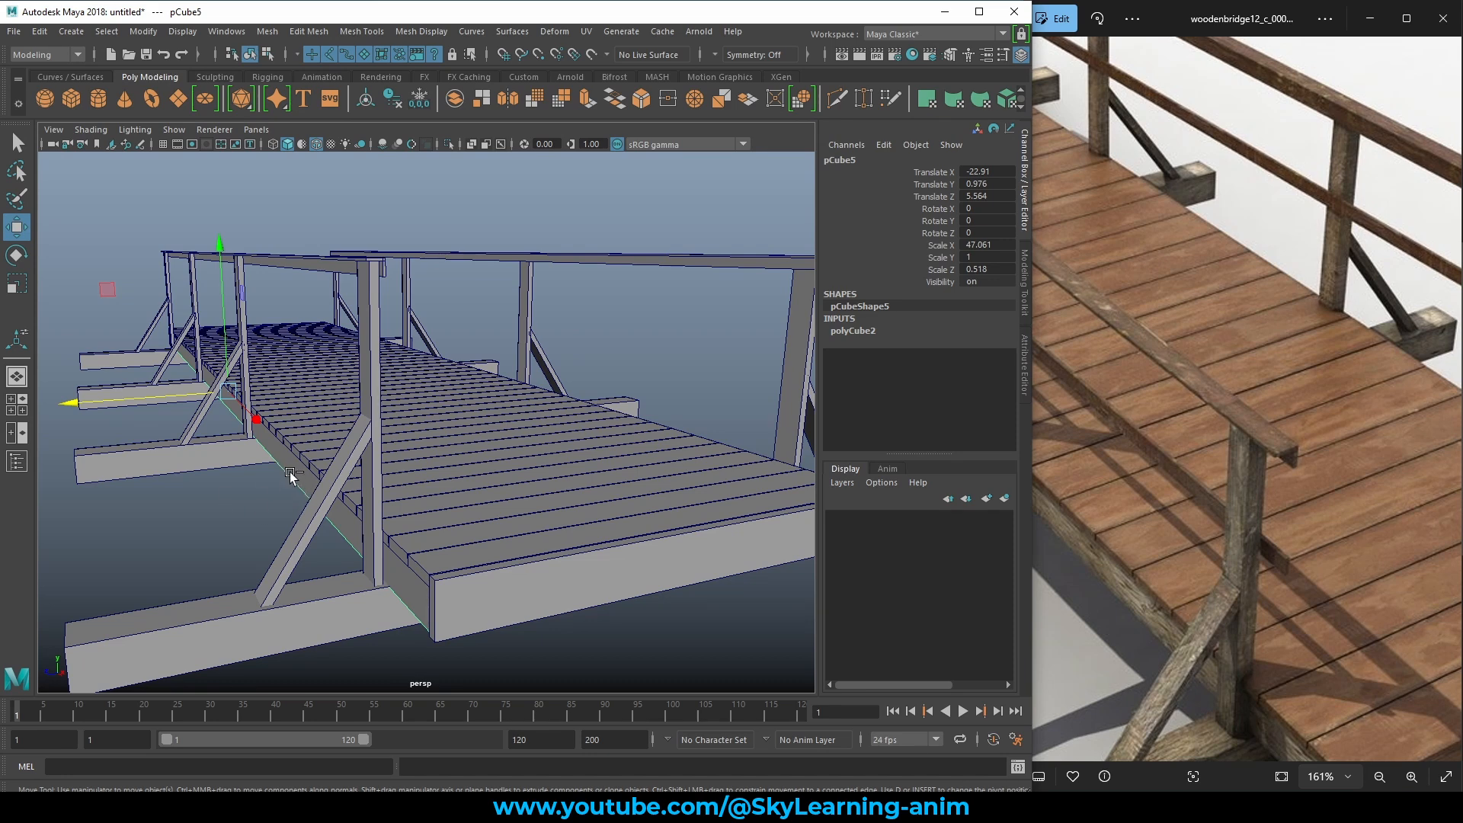
pyautogui.hotkey('ctrl', 'd')
pyautogui.moveTo(225, 340); pyautogui.dragTo(220, 251)
pyautogui.keyDown('alt'); pyautogui.moveTo(352, 343); pyautogui.dragTo(256, 377); pyautogui.keyUp('alt')
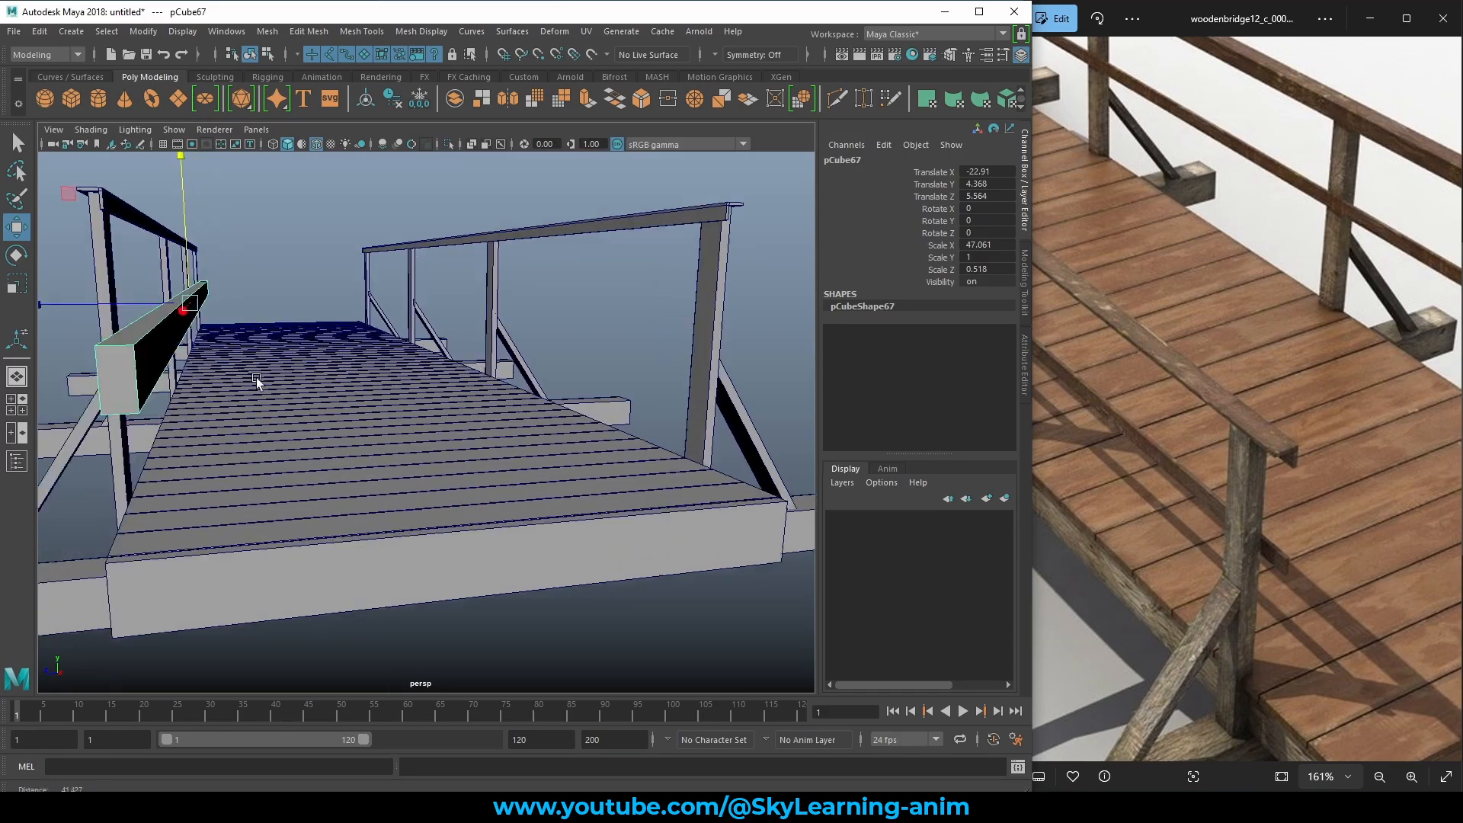
pyautogui.keyDown('alt'); pyautogui.moveTo(256, 377); pyautogui.dragTo(314, 400, button='right'); pyautogui.keyUp('alt')
pyautogui.keyDown('alt'); pyautogui.moveTo(314, 400); pyautogui.dragTo(372, 410, button='middle'); pyautogui.keyUp('alt')
pyautogui.moveTo(148, 304); pyautogui.dragTo(132, 304)
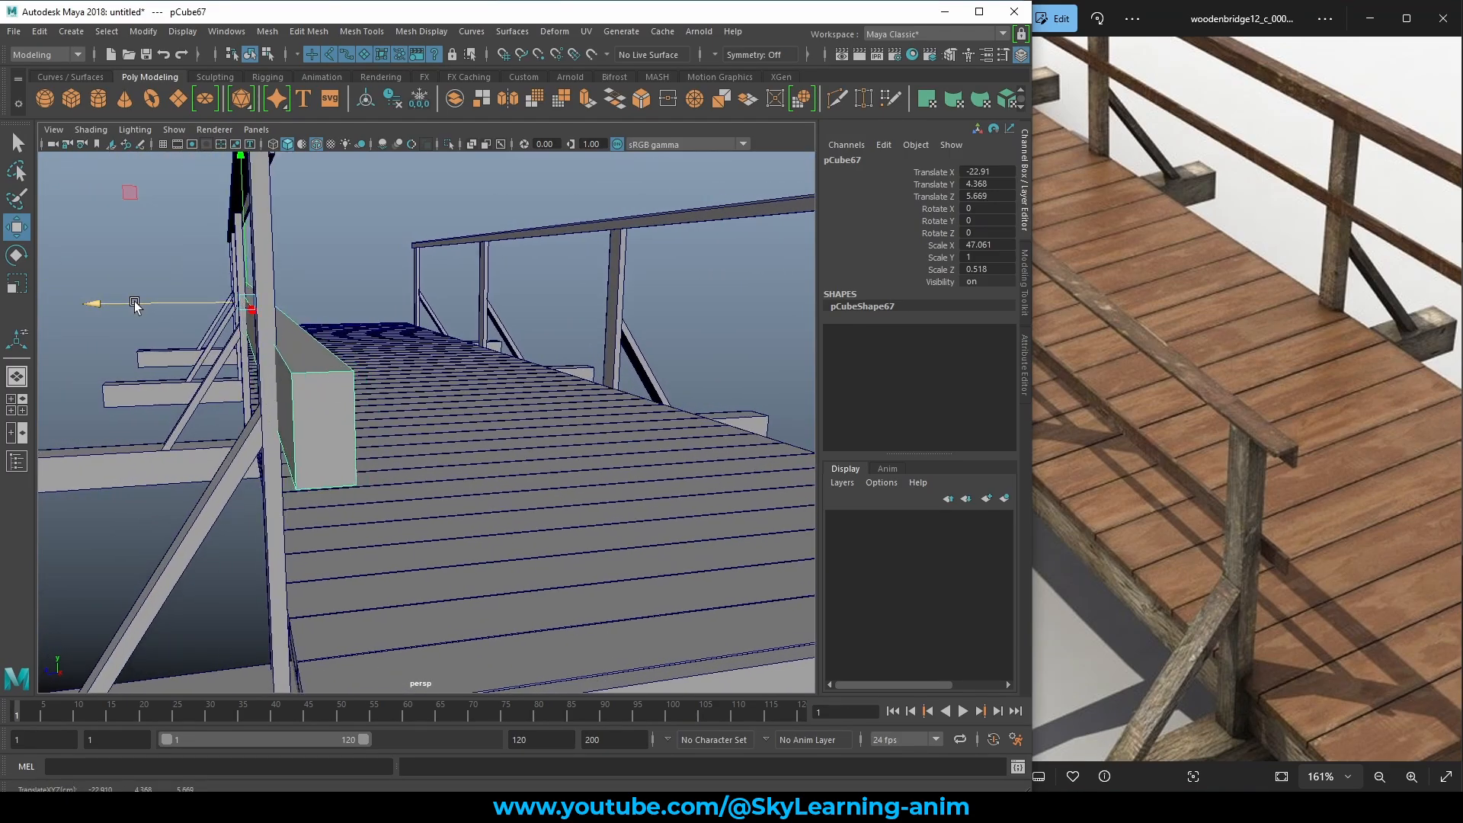
# Scale the new rail thinner in Y and Z to form a slim lower rail.
pyautogui.press('e')
pyautogui.press('r')
pyautogui.moveTo(97, 302); pyautogui.dragTo(210, 315)
pyautogui.scroll(-3, 210, 315)
pyautogui.scroll(3, 319, 338)
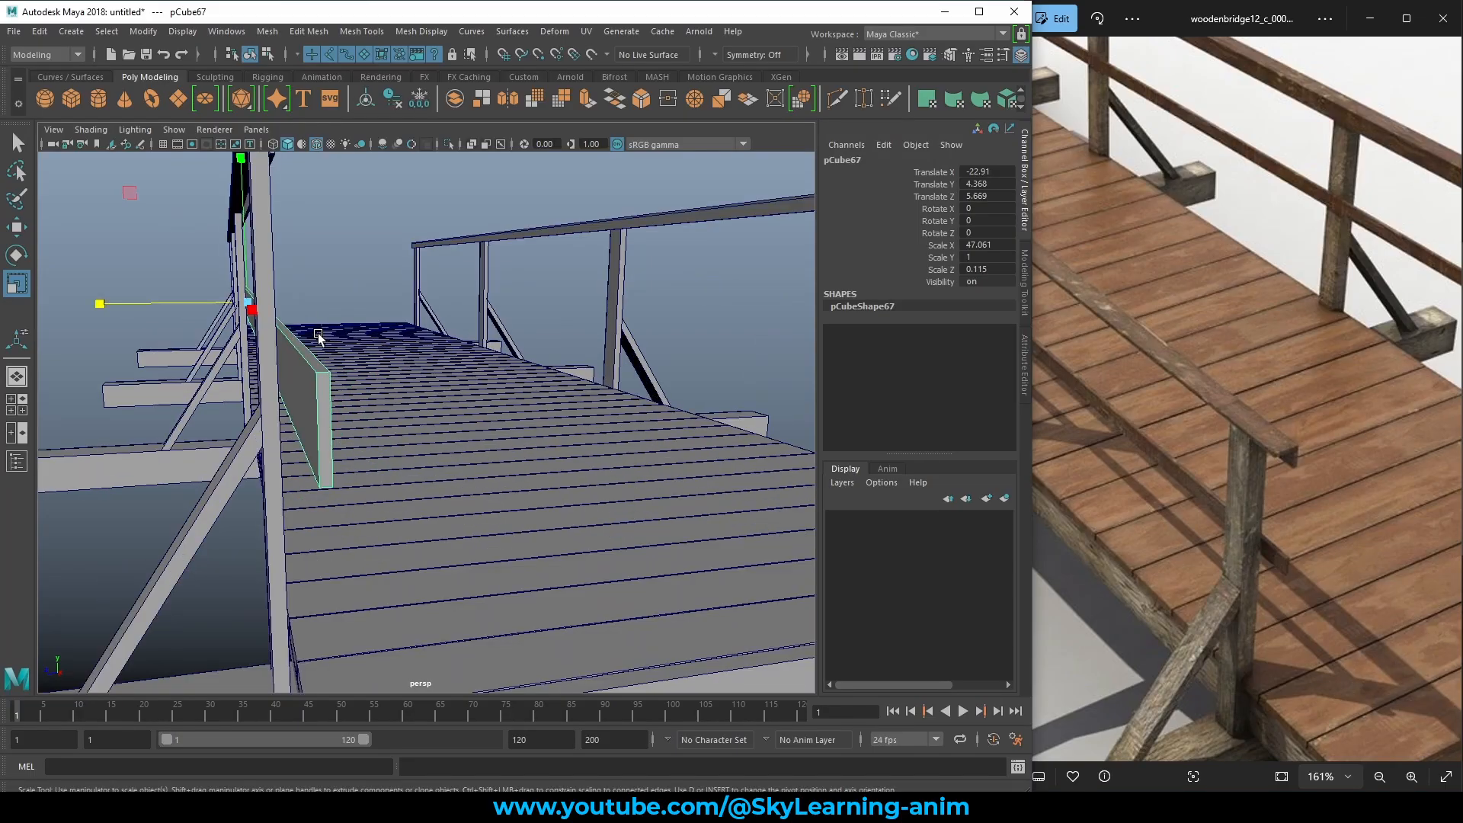
pyautogui.moveTo(100, 304); pyautogui.dragTo(227, 271)
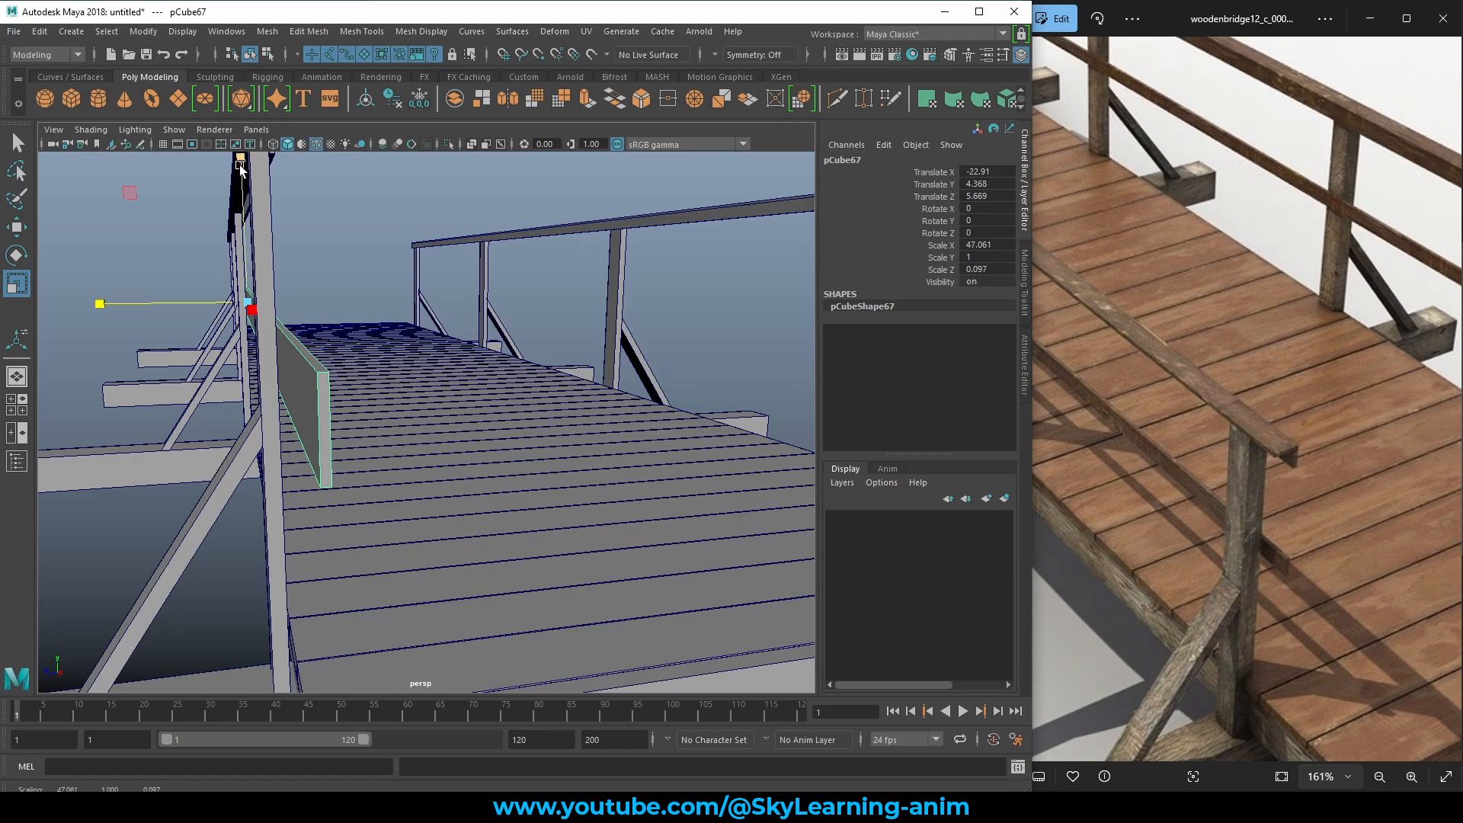
pyautogui.moveTo(240, 168); pyautogui.dragTo(240, 258)
pyautogui.scroll(-5, 252, 305)
pyautogui.keyDown('alt'); pyautogui.moveTo(304, 365); pyautogui.dragTo(268, 367); pyautogui.keyUp('alt')
pyautogui.scroll(5, 269, 368)
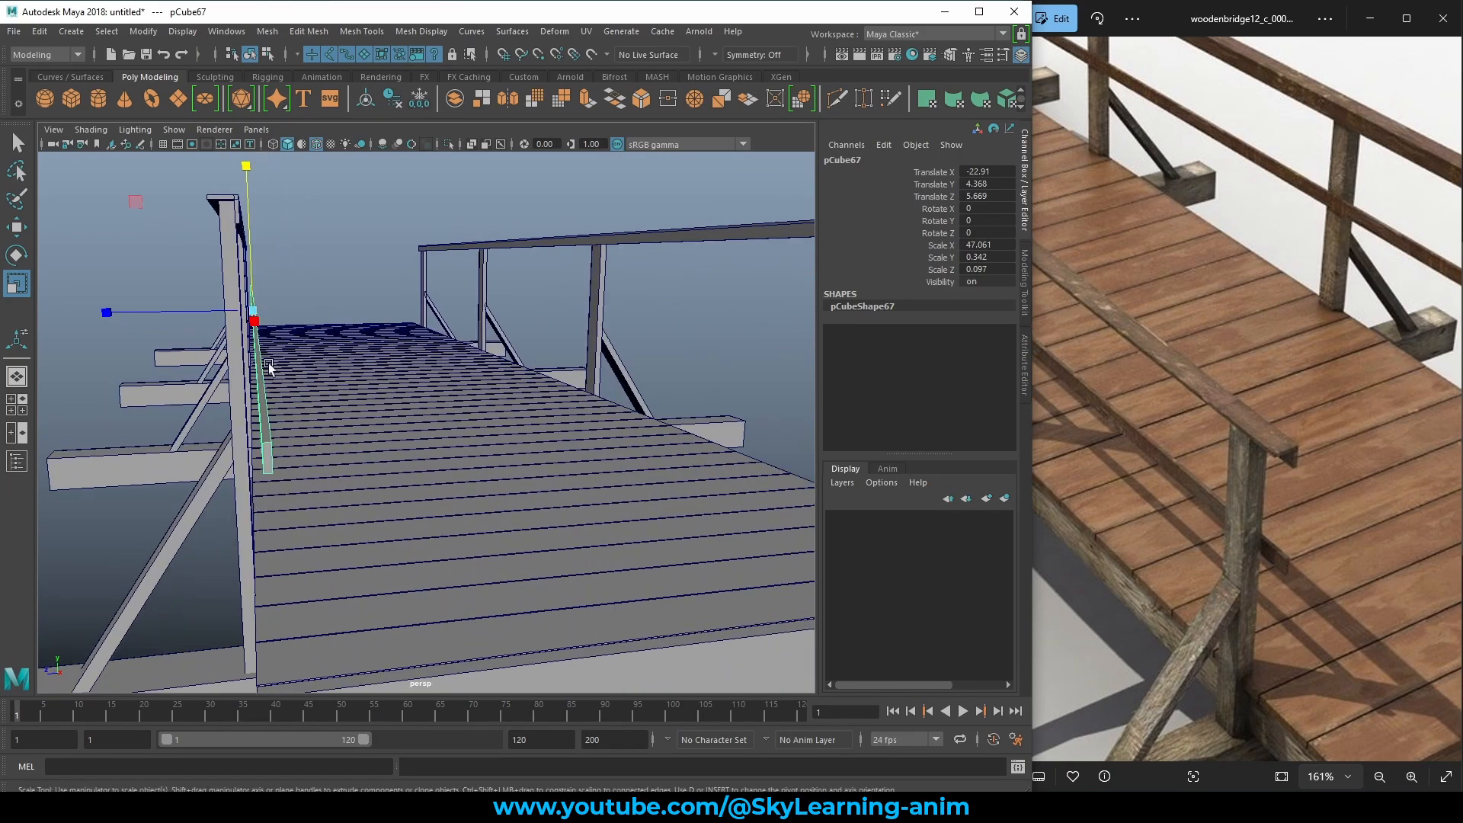
# Push the lower rail outward onto the posts, then reselect it for scaling.
pyautogui.press('w')
pyautogui.moveTo(105, 312); pyautogui.dragTo(94, 311)
pyautogui.scroll(-8, 114, 318)
pyautogui.click(458, 232)
pyautogui.keyDown('alt'); pyautogui.moveTo(478, 307); pyautogui.dragTo(452, 386); pyautogui.keyUp('alt')
pyautogui.click(468, 382)
pyautogui.press('r')
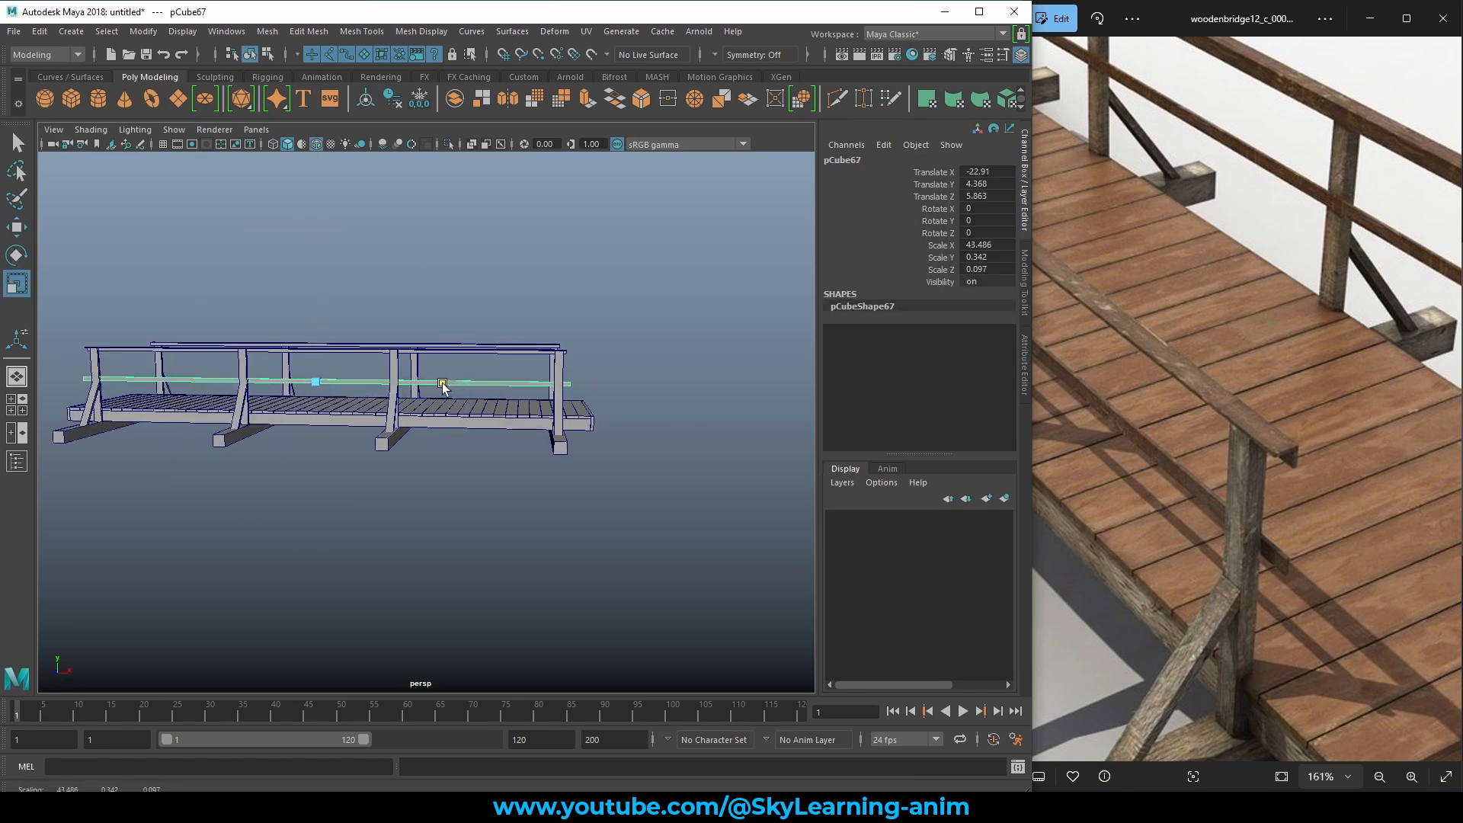
# Shorten the middle rail to fit the bridge, then frame the bridge's right end.
pyautogui.moveTo(442, 387); pyautogui.dragTo(449, 388)
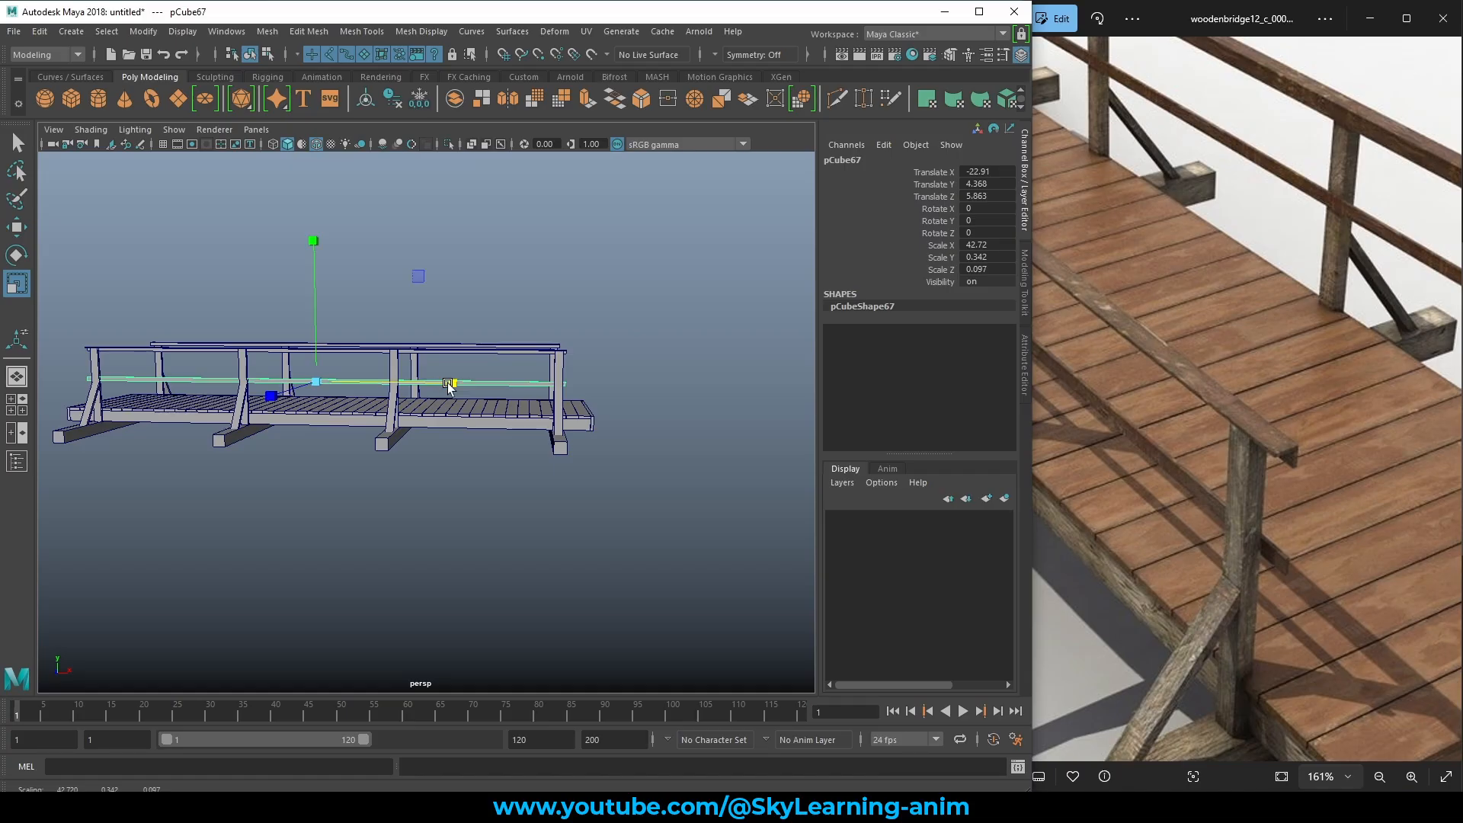
pyautogui.click(617, 332)
pyautogui.keyDown('alt'); pyautogui.moveTo(619, 333); pyautogui.dragTo(482, 364, button='middle'); pyautogui.keyUp('alt')
pyautogui.keyDown('alt'); pyautogui.moveTo(423, 415); pyautogui.dragTo(556, 468, button='right'); pyautogui.keyUp('alt')
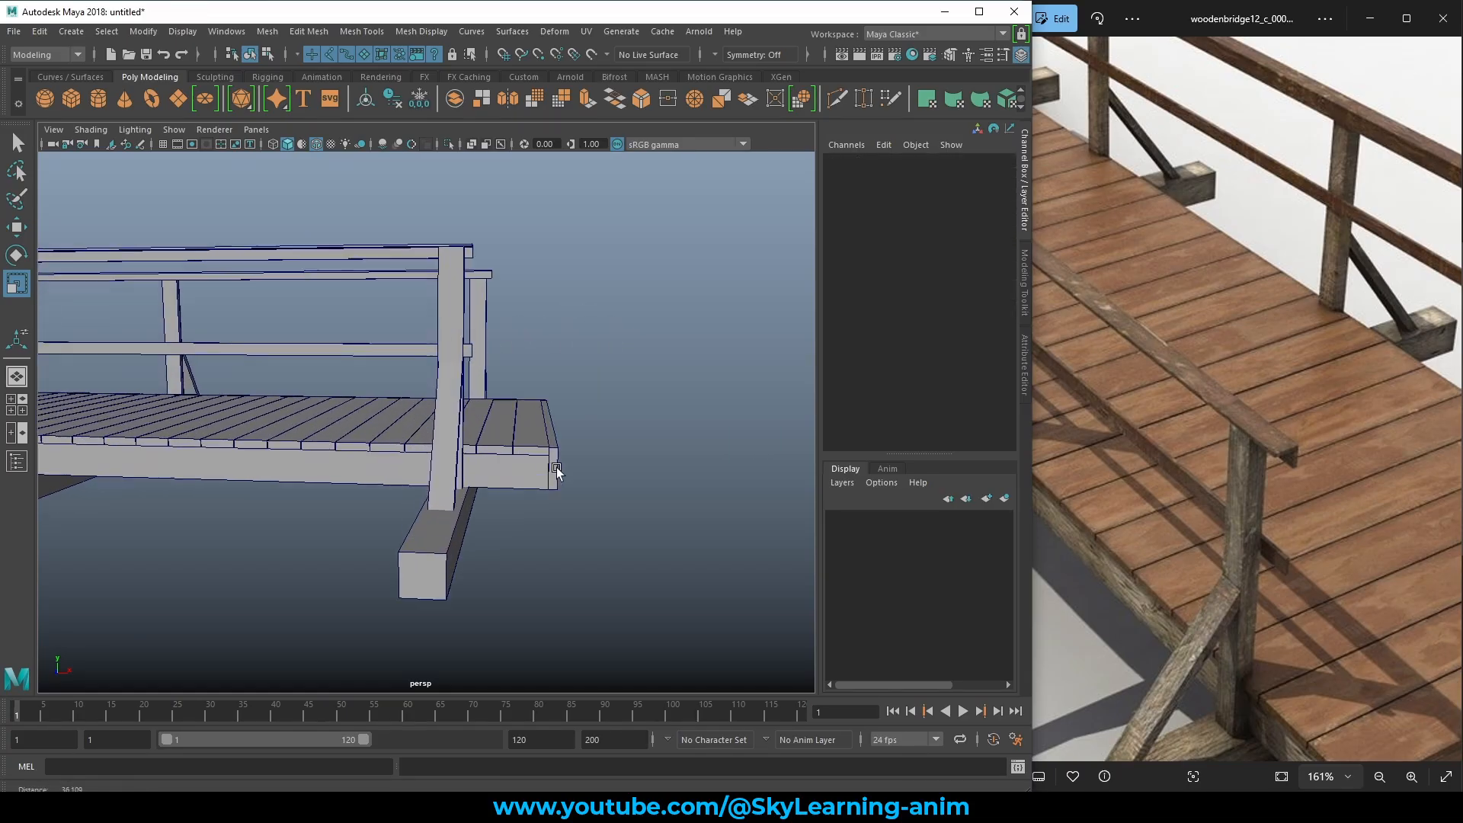
pyautogui.keyDown('alt'); pyautogui.moveTo(556, 465); pyautogui.dragTo(447, 443); pyautogui.keyUp('alt')
pyautogui.keyDown('alt'); pyautogui.moveTo(442, 442); pyautogui.dragTo(557, 456, button='middle'); pyautogui.keyUp('alt')
pyautogui.keyDown('alt'); pyautogui.moveTo(556, 456); pyautogui.dragTo(288, 431); pyautogui.keyUp('alt')
# Raise the middle rail slightly in Y.
pyautogui.click(265, 387)
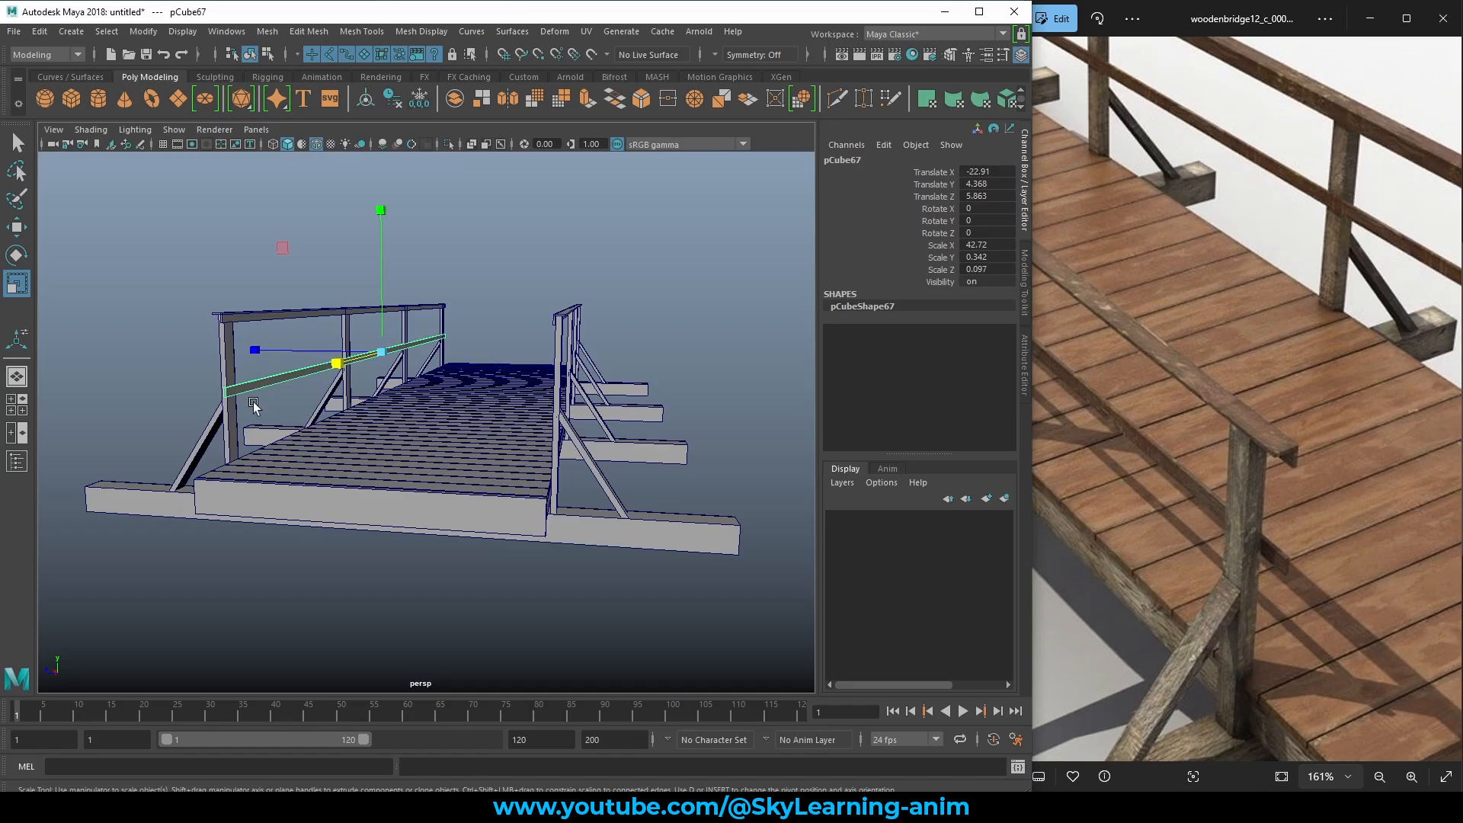
pyautogui.press('w')
pyautogui.moveTo(253, 407)
pyautogui.keyDown('alt'); pyautogui.mouseDown()
pyautogui.moveTo(282, 408)
pyautogui.moveTo(240, 410)
pyautogui.mouseUp(); pyautogui.keyUp('alt')
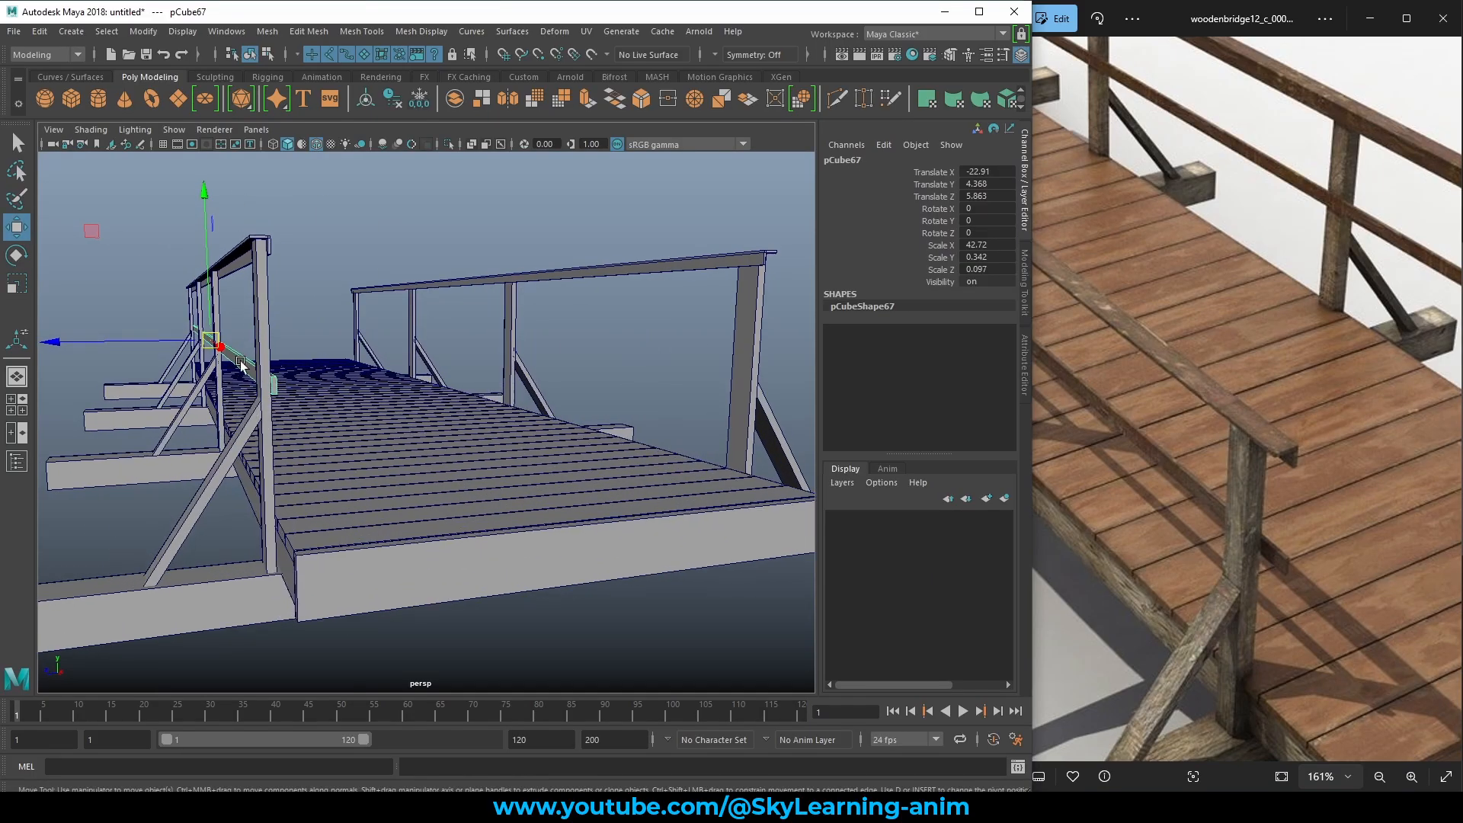
pyautogui.moveTo(211, 268); pyautogui.dragTo(208, 259)
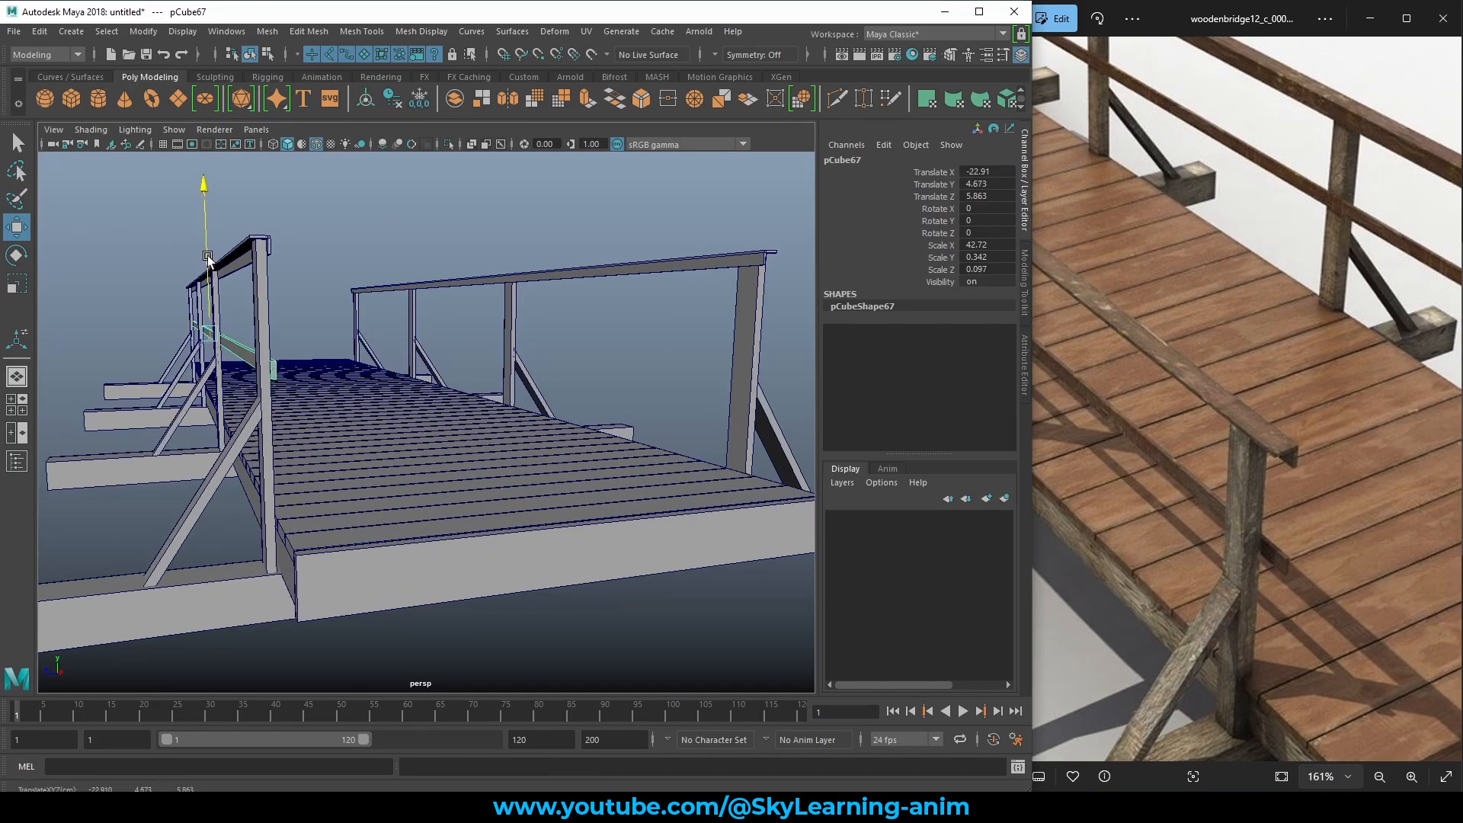
pyautogui.scroll(-3, 388, 343)
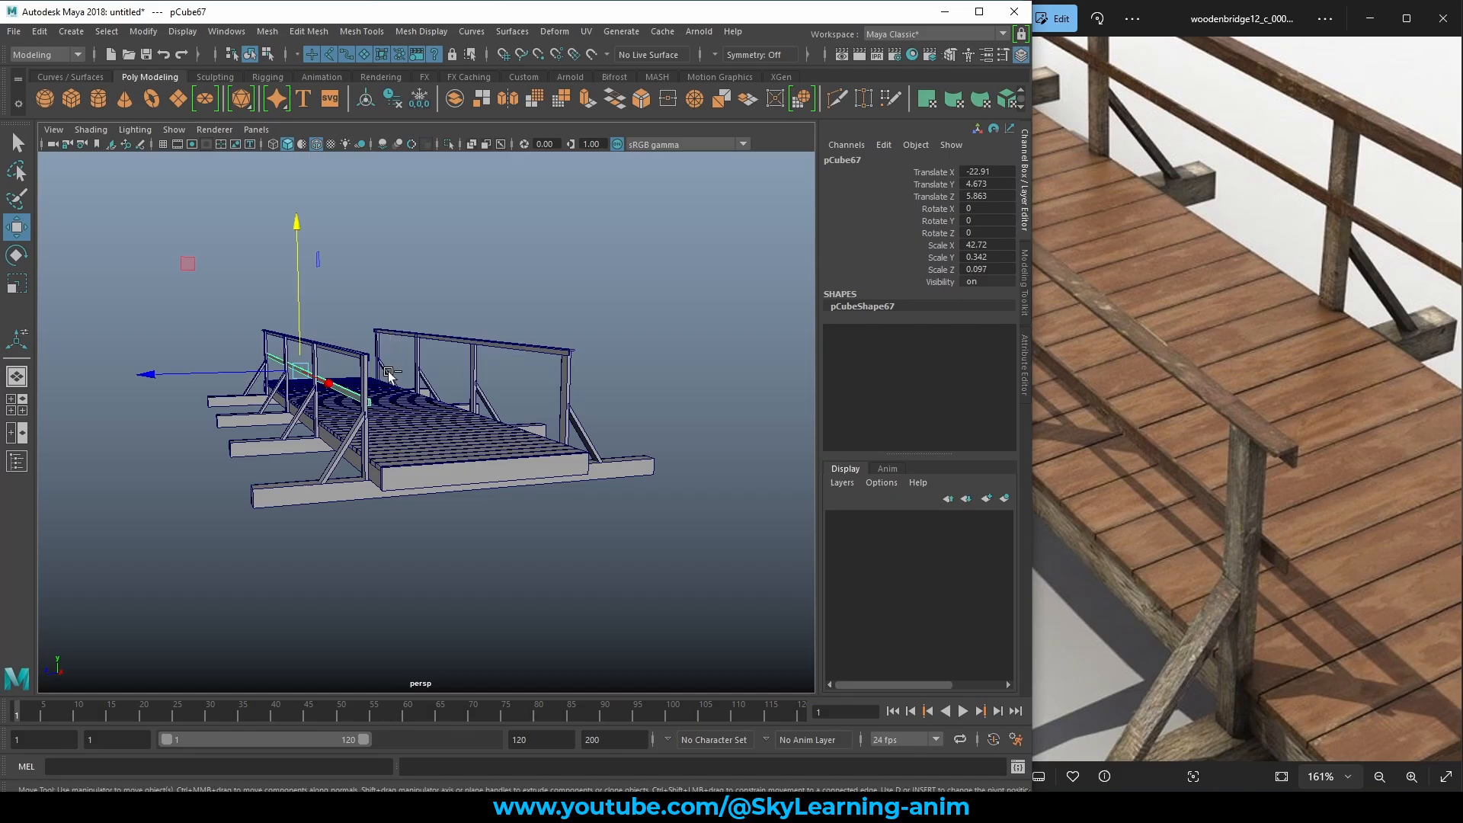
# Duplicate the middle rail as pCube68 and move it flush onto the opposite posts at Translate Z -5.965.
pyautogui.hotkey('ctrl', 'd')
pyautogui.moveTo(180, 369); pyautogui.dragTo(367, 388)
pyautogui.keyDown('alt'); pyautogui.moveTo(367, 386); pyautogui.dragTo(313, 421, button='middle'); pyautogui.keyUp('alt')
pyautogui.keyDown('alt'); pyautogui.moveTo(313, 421); pyautogui.dragTo(612, 501, button='right'); pyautogui.keyUp('alt')
pyautogui.moveTo(612, 501); pyautogui.dragTo(592, 496, button='middle')
pyautogui.keyDown('alt'); pyautogui.moveTo(592, 497); pyautogui.dragTo(544, 491); pyautogui.keyUp('alt')
pyautogui.scroll(-6, 546, 489)
pyautogui.click(530, 355)
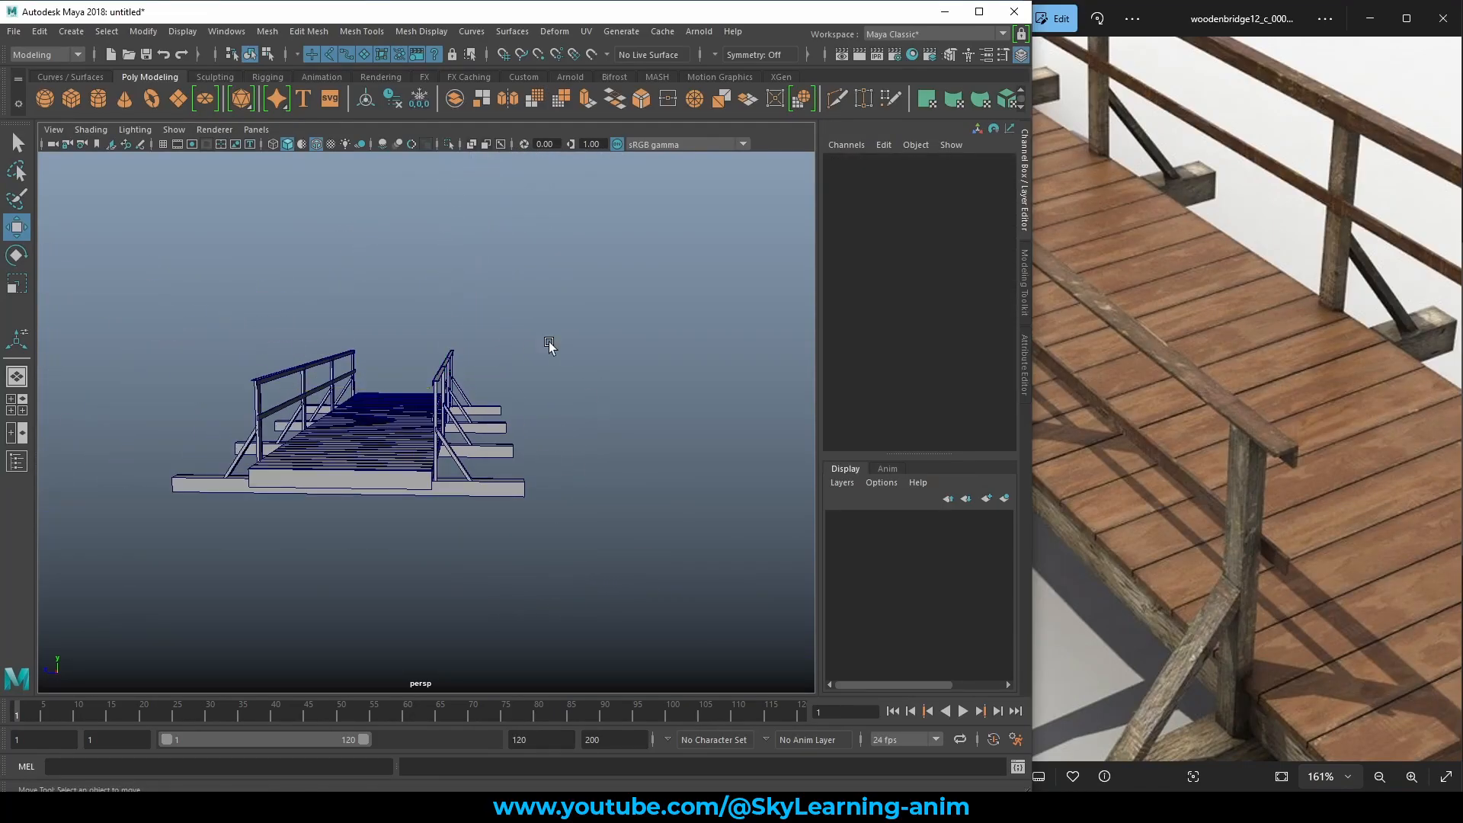
pyautogui.keyDown('alt'); pyautogui.moveTo(549, 341); pyautogui.dragTo(564, 426); pyautogui.keyUp('alt')
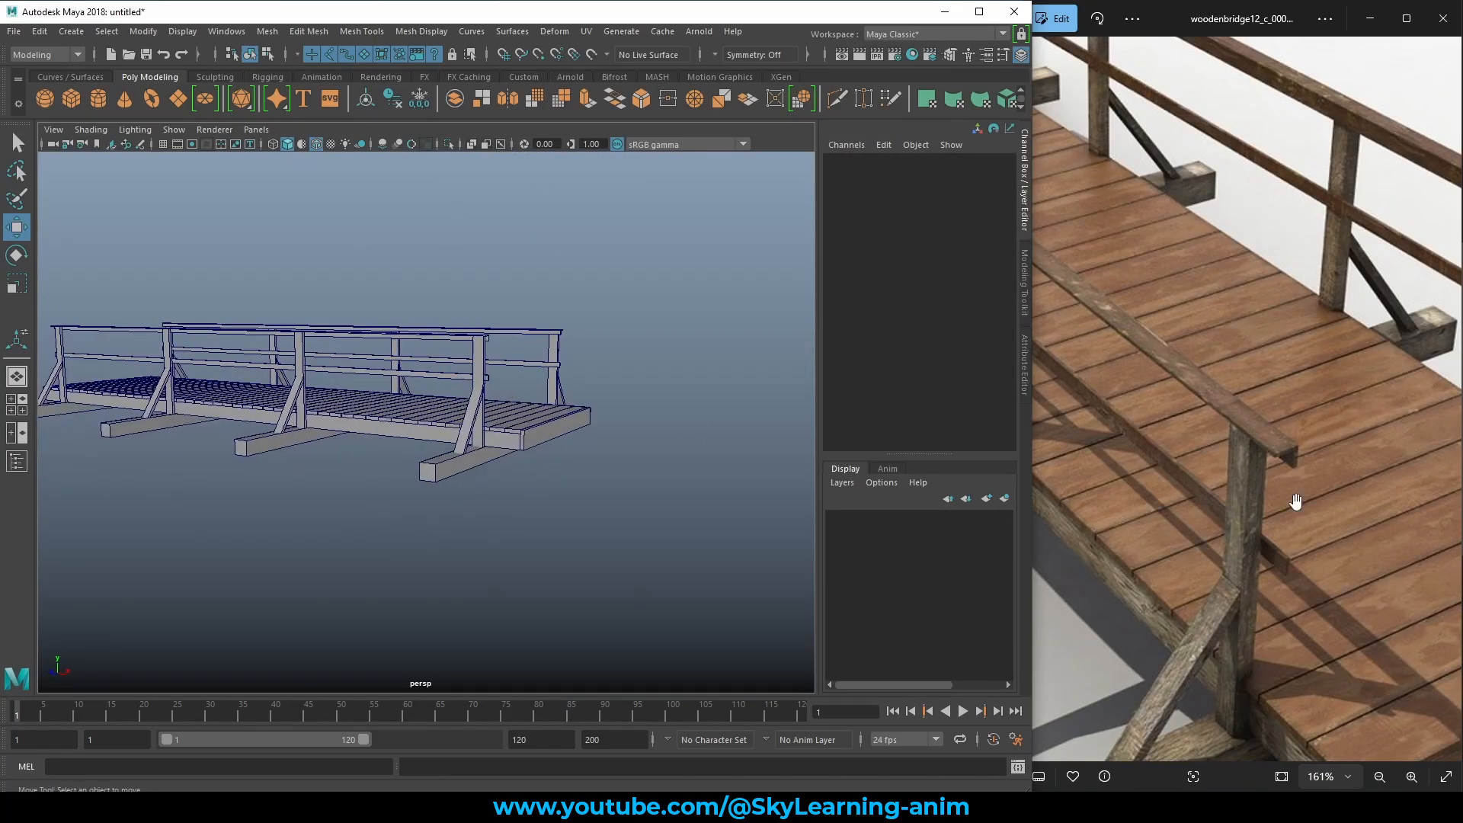
pyautogui.scroll(-3, 1296, 502)
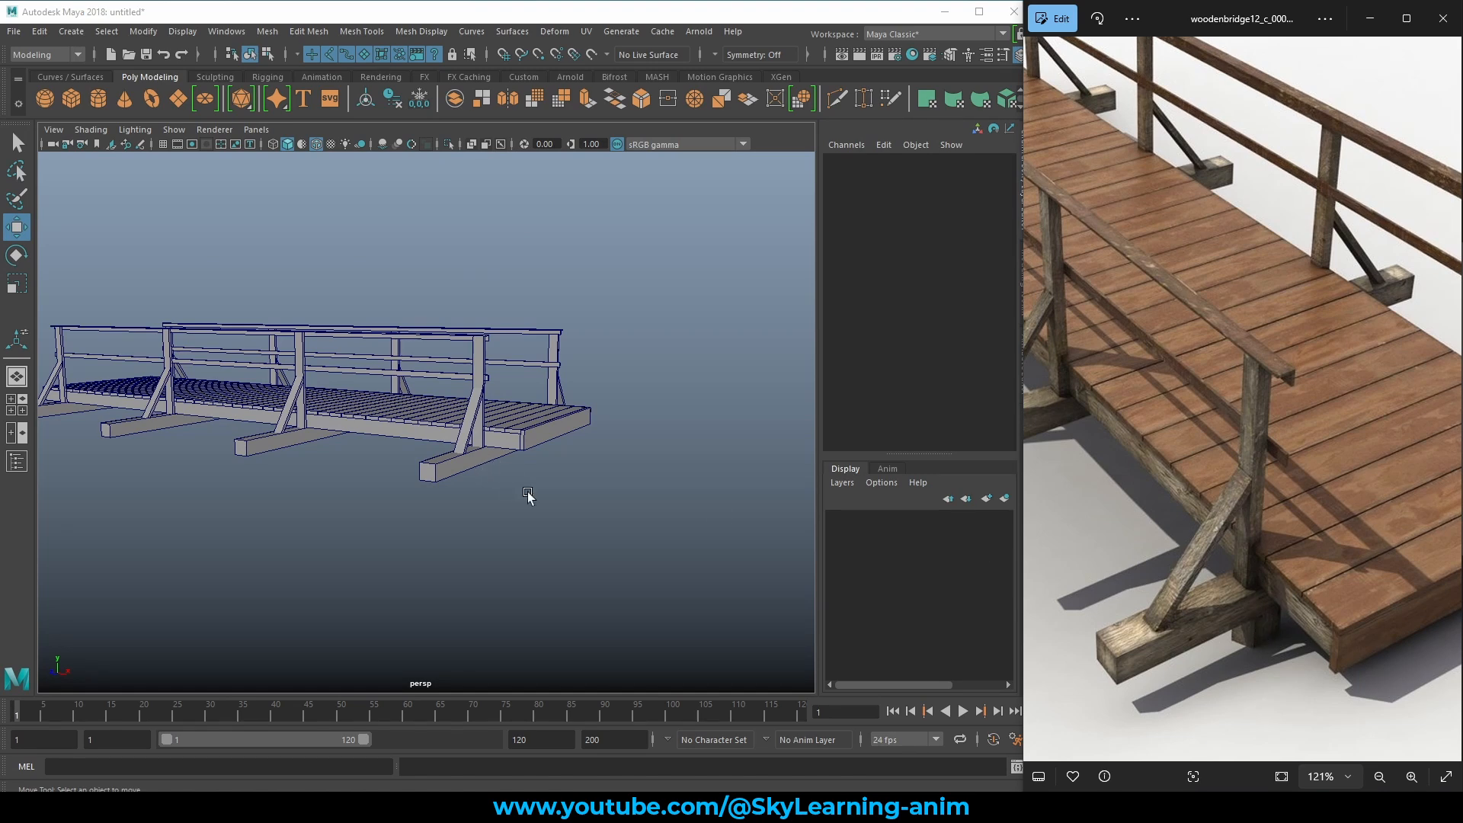
pyautogui.keyDown('alt'); pyautogui.moveTo(528, 495); pyautogui.dragTo(588, 317); pyautogui.keyUp('alt')
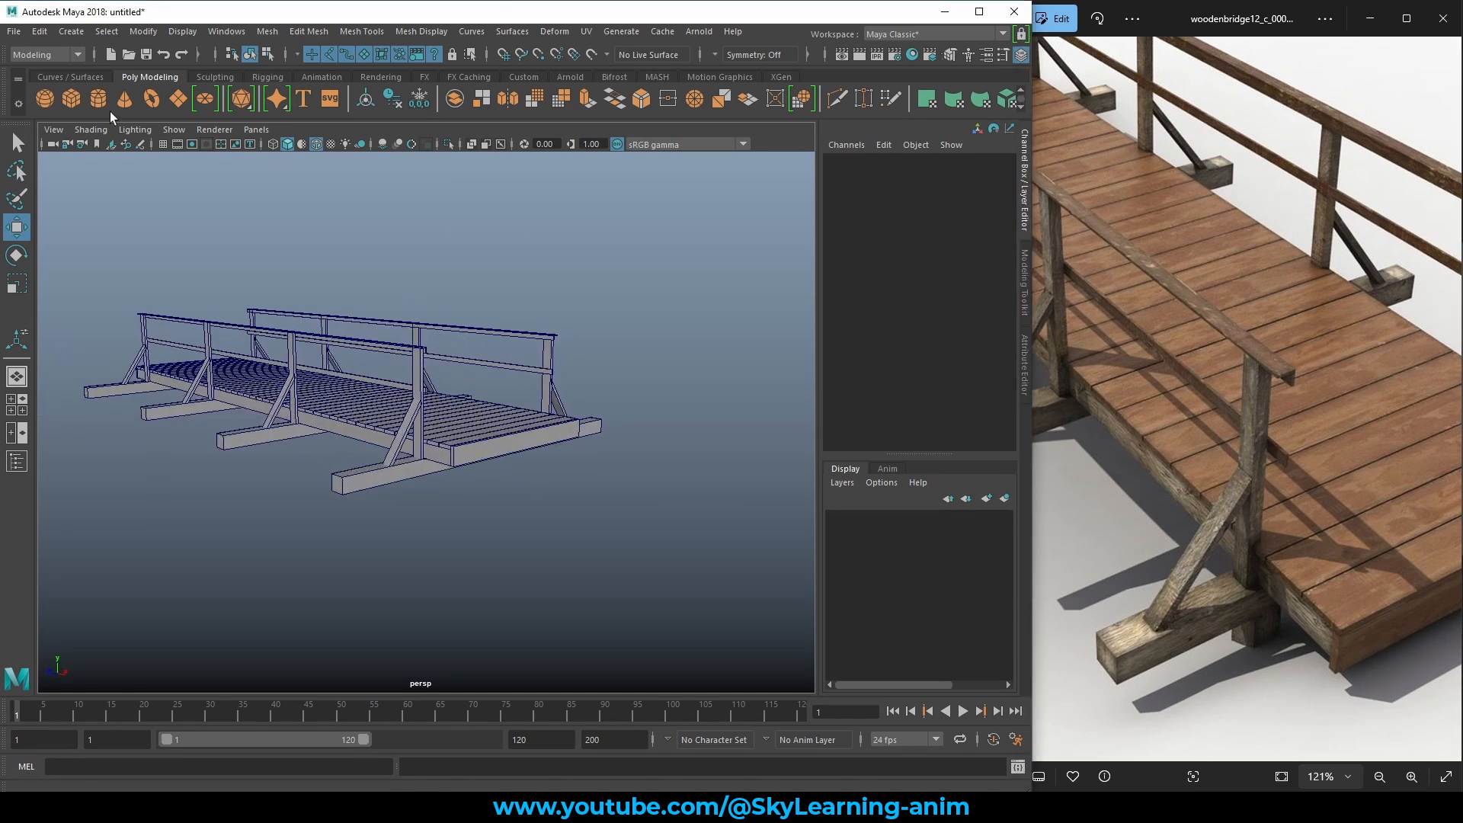
# Create a new polygon cube and bring it under the end of the bridge deck.
pyautogui.click(71, 97)
pyautogui.scroll(5, 594, 544)
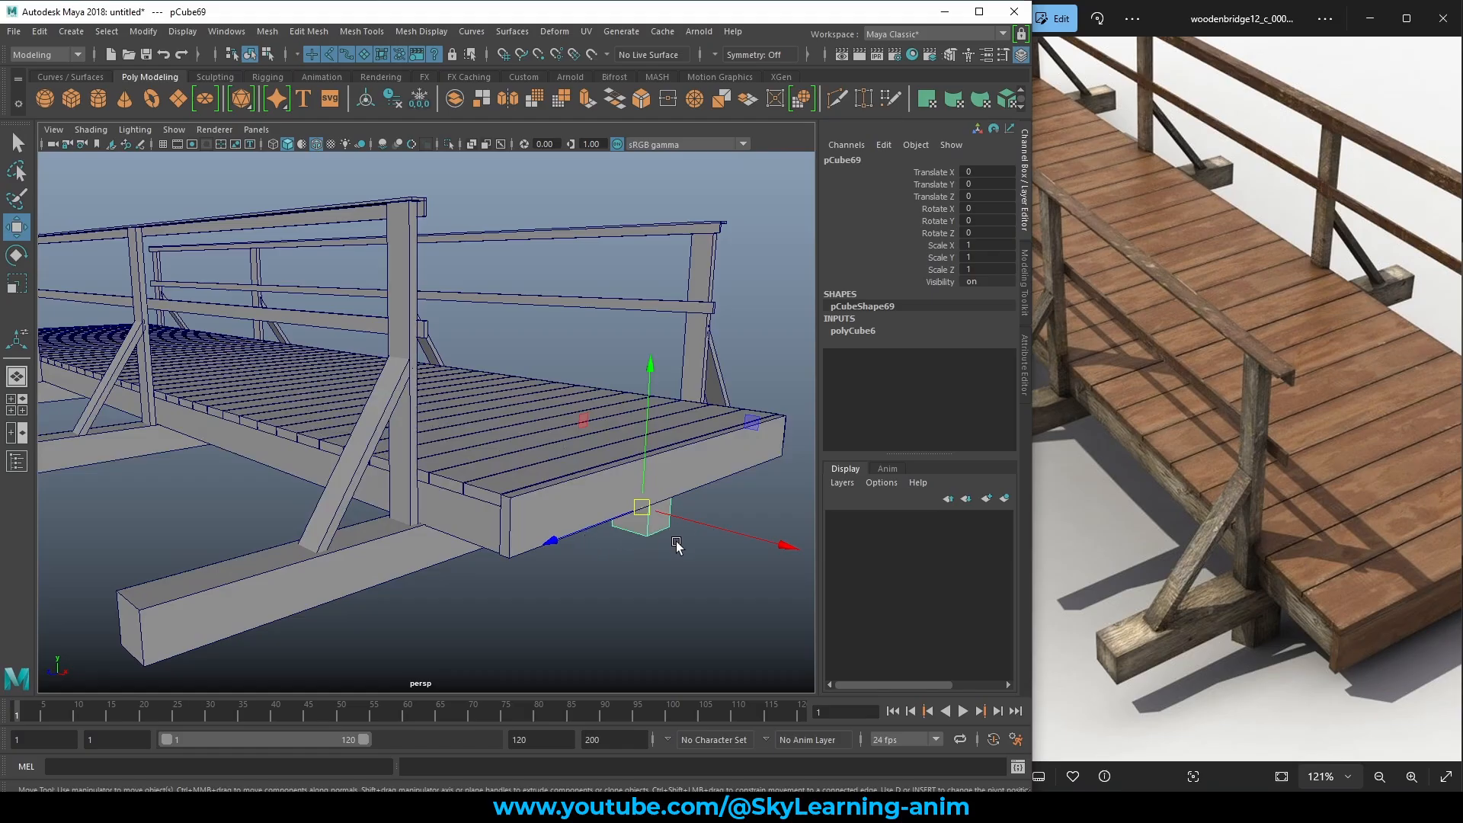
pyautogui.keyDown('alt'); pyautogui.moveTo(733, 490); pyautogui.dragTo(652, 478); pyautogui.keyUp('alt')
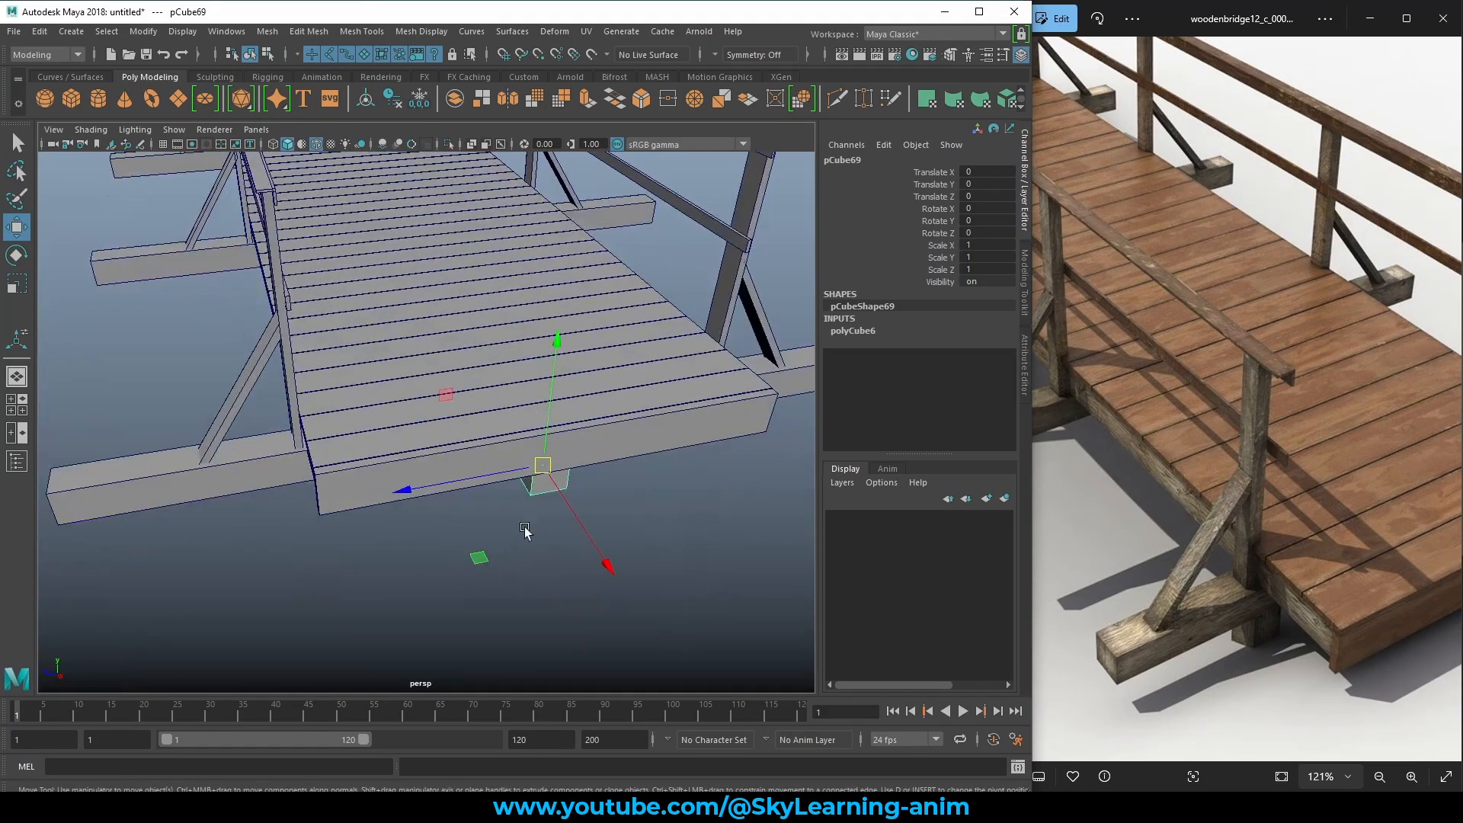
pyautogui.moveTo(478, 553); pyautogui.dragTo(226, 555)
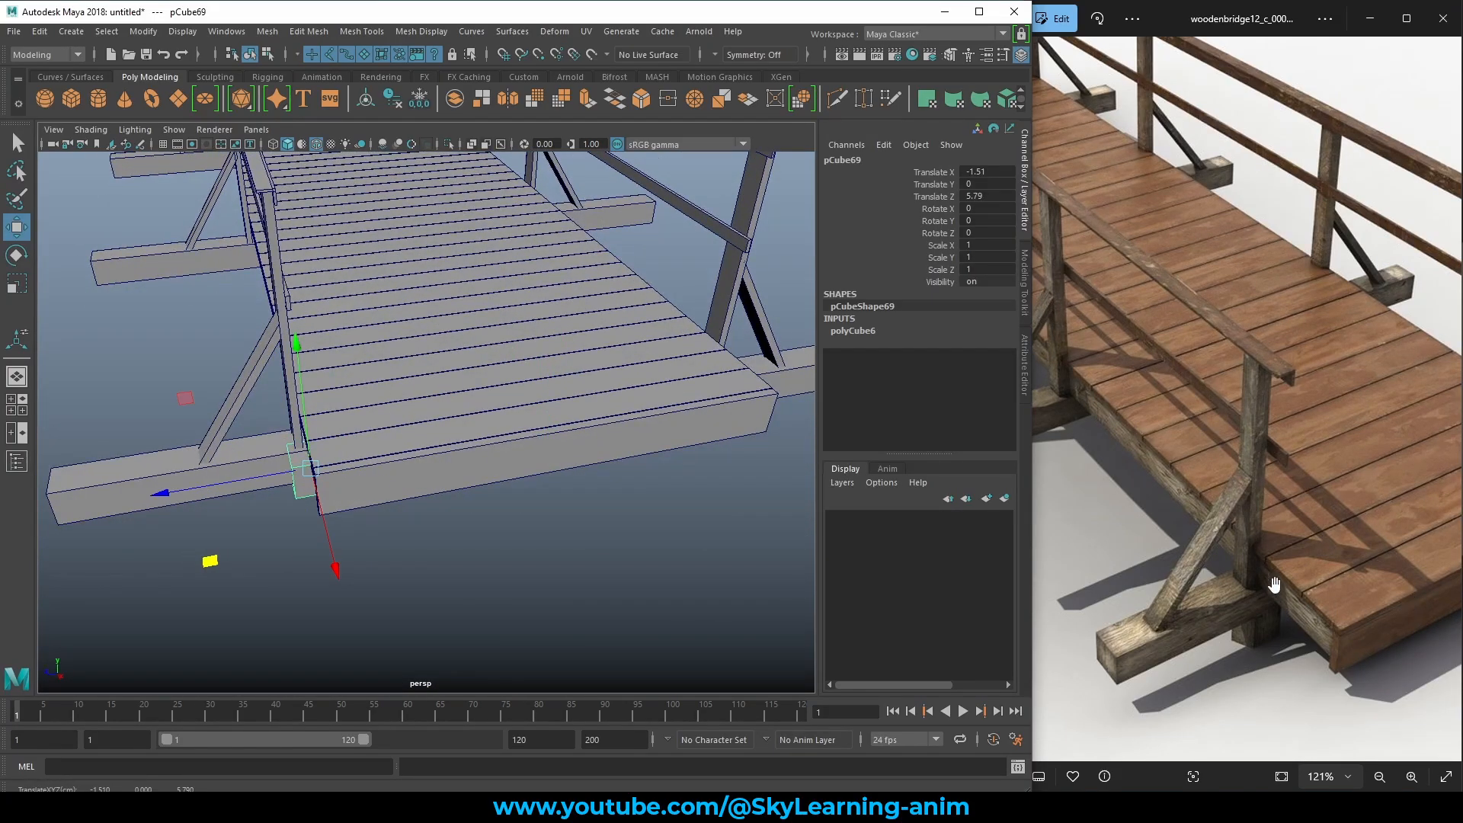
pyautogui.keyDown('alt'); pyautogui.moveTo(191, 488); pyautogui.dragTo(286, 432); pyautogui.keyUp('alt')
pyautogui.keyDown('alt'); pyautogui.moveTo(285, 432); pyautogui.dragTo(519, 353, button='right'); pyautogui.keyUp('alt')
pyautogui.keyDown('alt'); pyautogui.moveTo(564, 294); pyautogui.dragTo(567, 367, button='middle'); pyautogui.keyUp('alt')
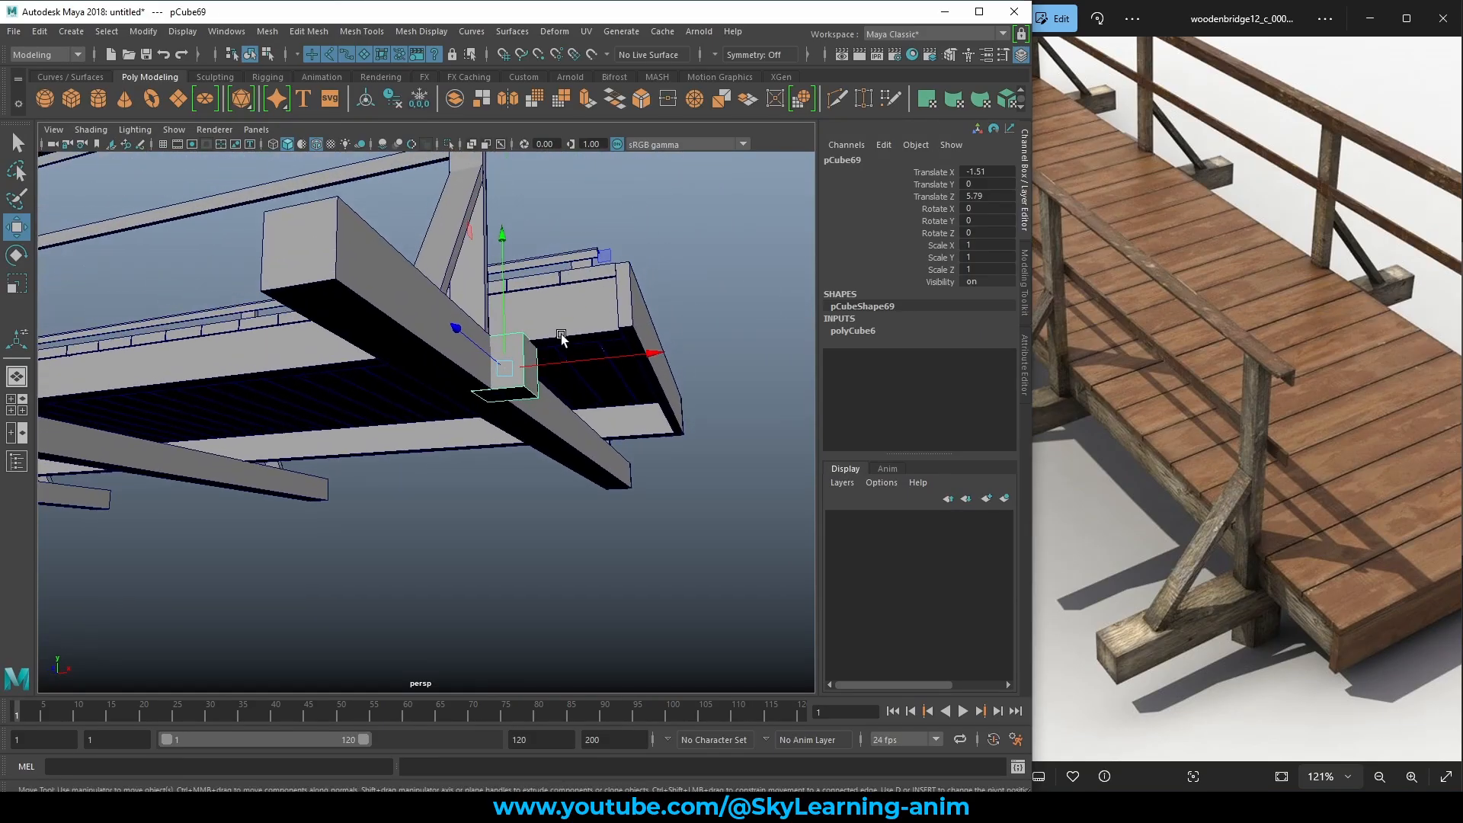
pyautogui.keyDown('alt'); pyautogui.moveTo(561, 334); pyautogui.dragTo(592, 239); pyautogui.keyUp('alt')
pyautogui.moveTo(521, 286); pyautogui.dragTo(644, 405)
pyautogui.scroll(-3, 512, 320)
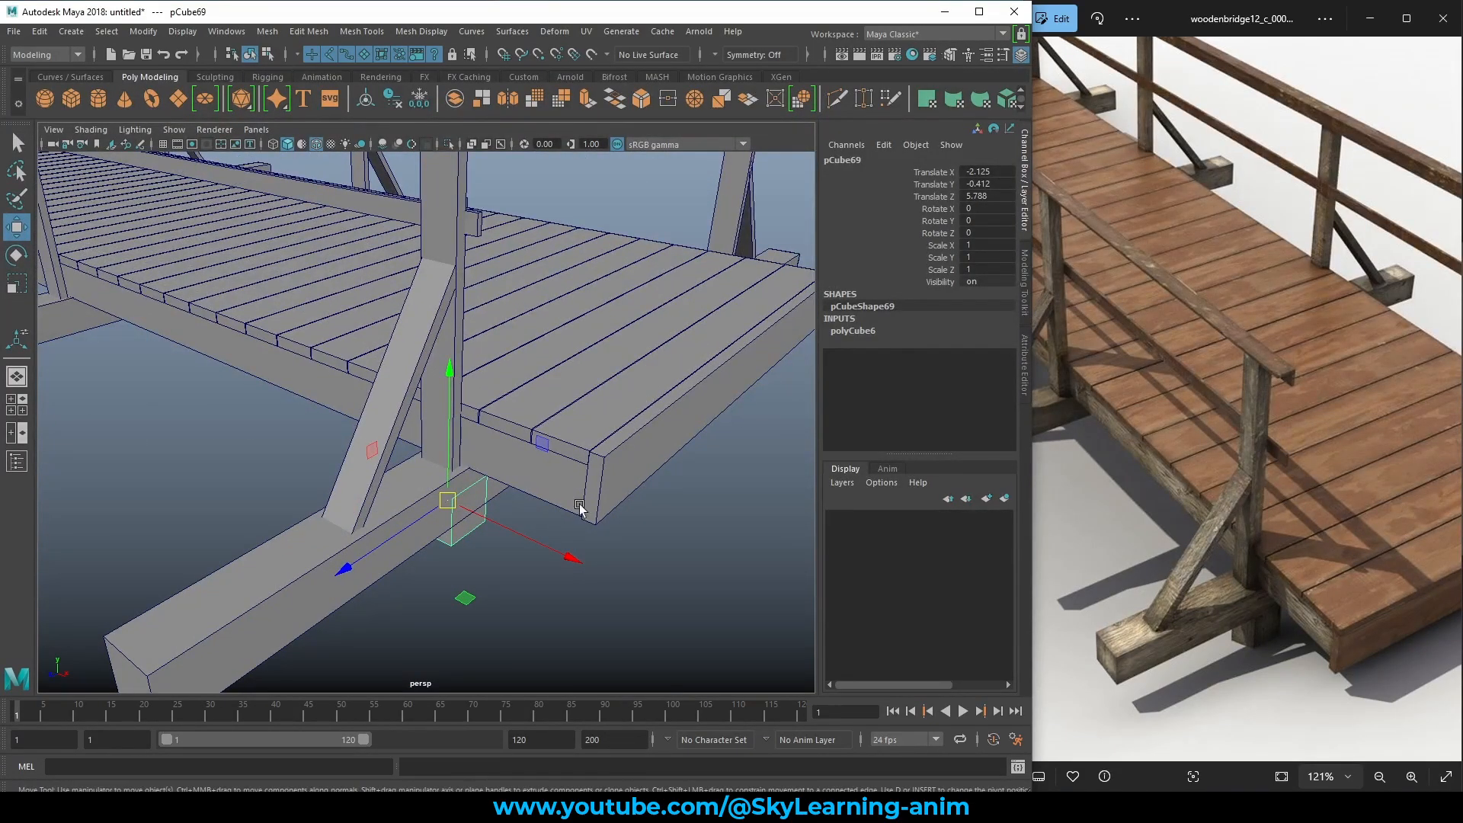
# Position the cube along X and Z directly beneath the crossbeam.
pyautogui.moveTo(465, 604); pyautogui.dragTo(554, 629, button='middle')
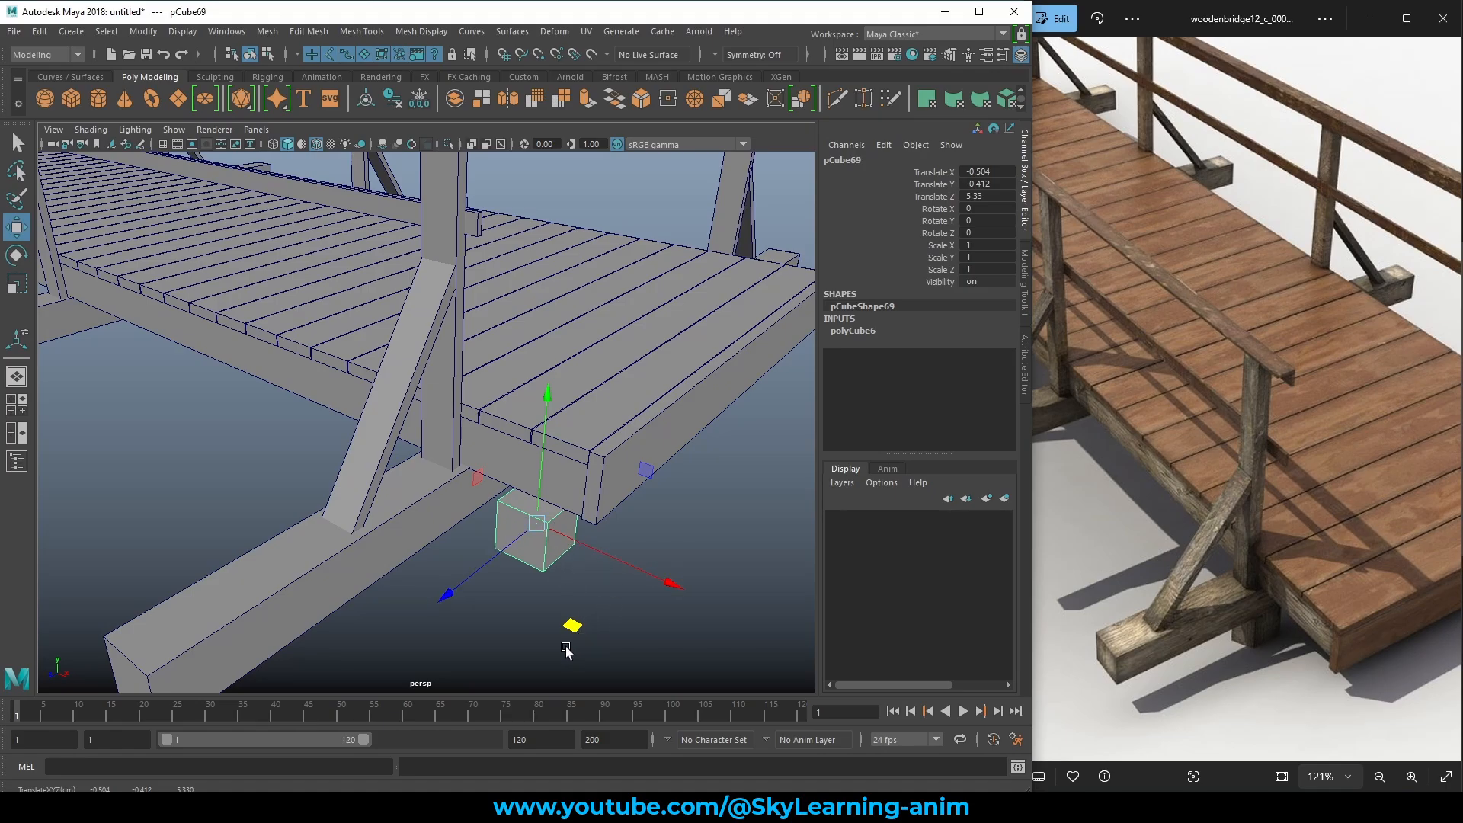
pyautogui.moveTo(583, 641)
pyautogui.mouseDown(button='middle')
pyautogui.moveTo(578, 624)
pyautogui.moveTo(627, 626)
pyautogui.moveTo(572, 642)
pyautogui.mouseUp(button='middle')
pyautogui.moveTo(621, 564); pyautogui.dragTo(716, 596)
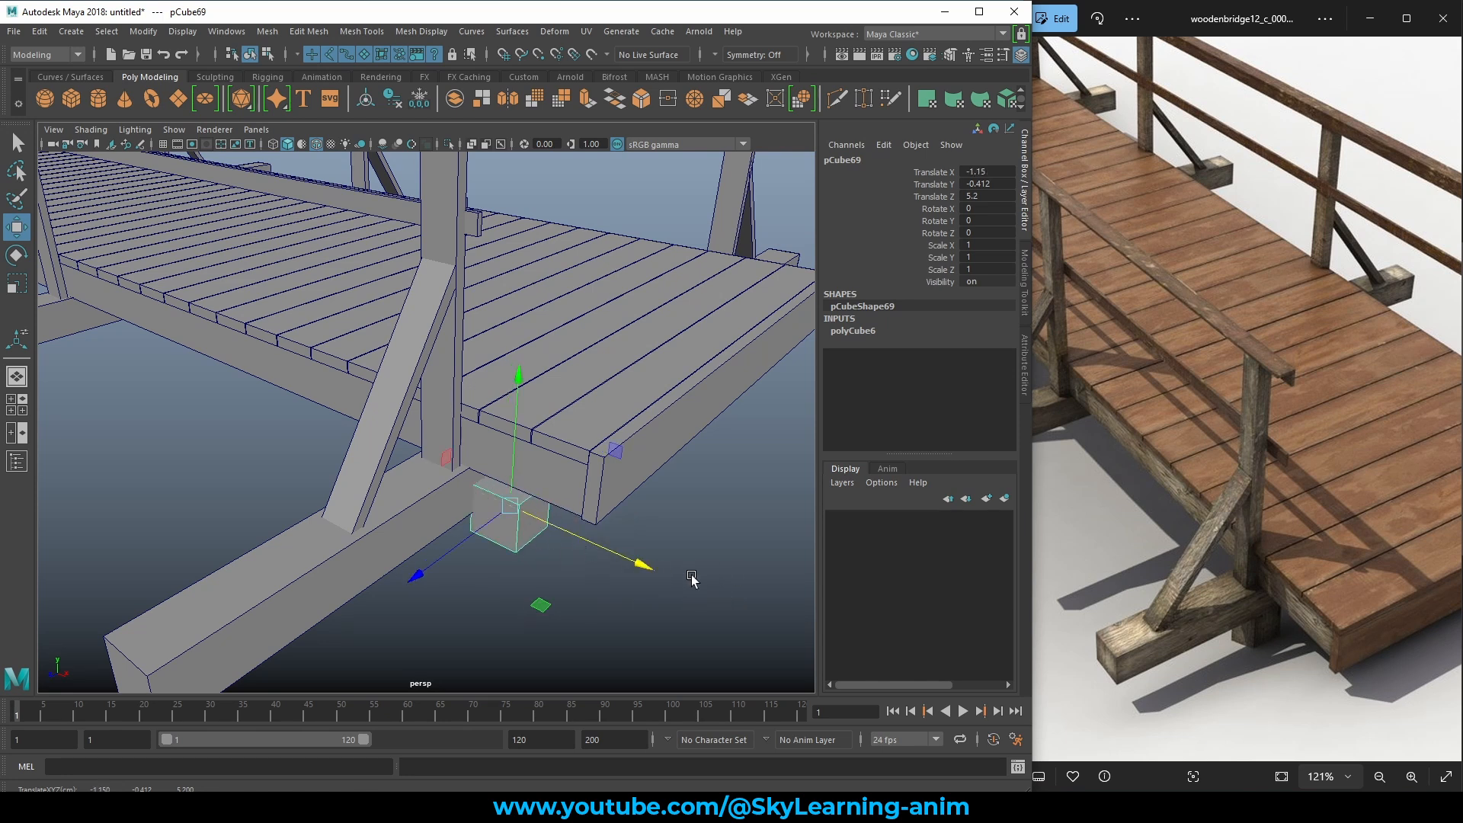
pyautogui.moveTo(625, 560); pyautogui.dragTo(632, 564)
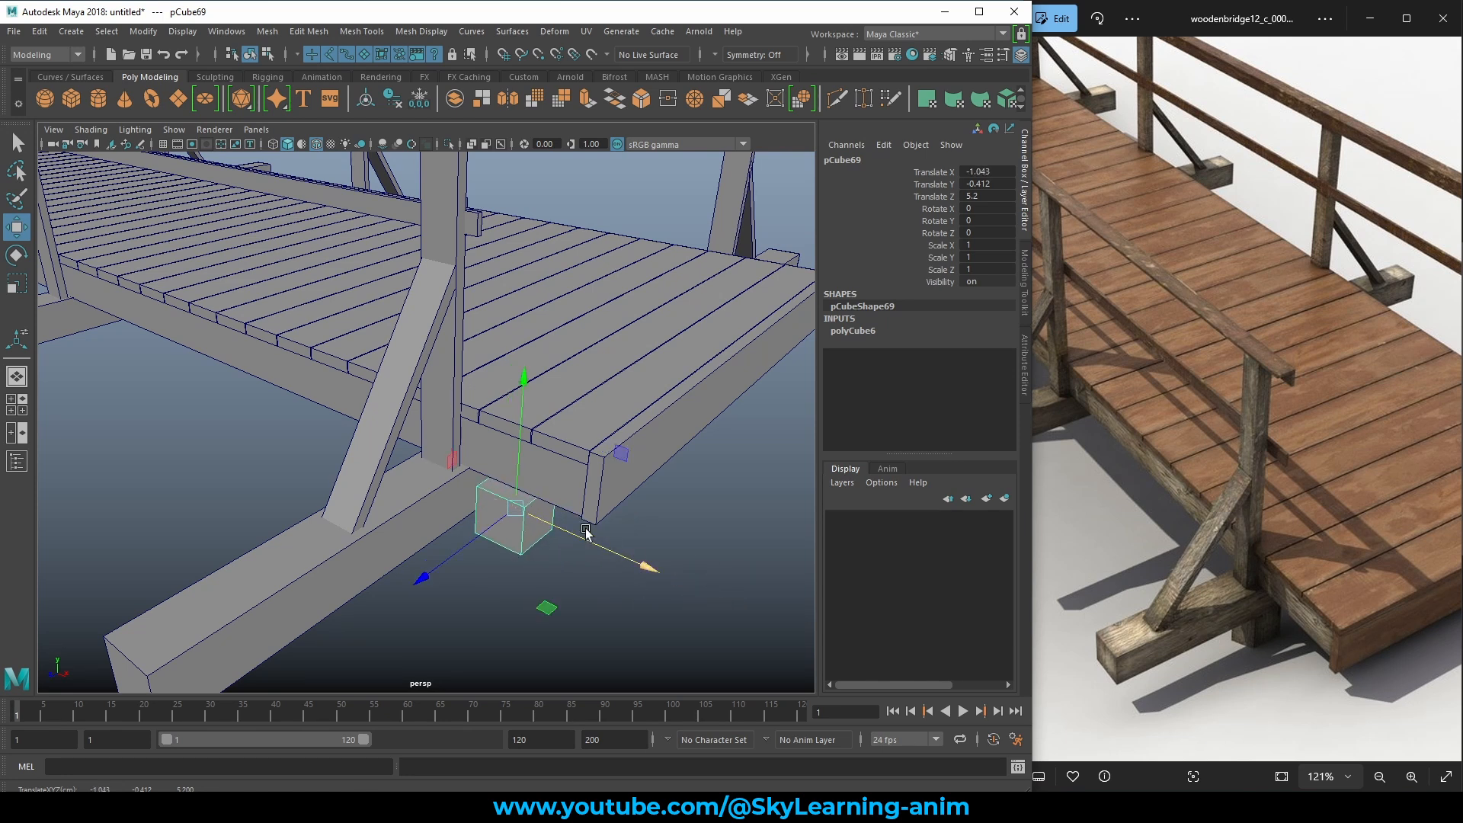
pyautogui.moveTo(523, 403); pyautogui.dragTo(521, 379)
pyautogui.hotkey('ctrl', 'z')
pyautogui.hotkey('ctrl', 'z')
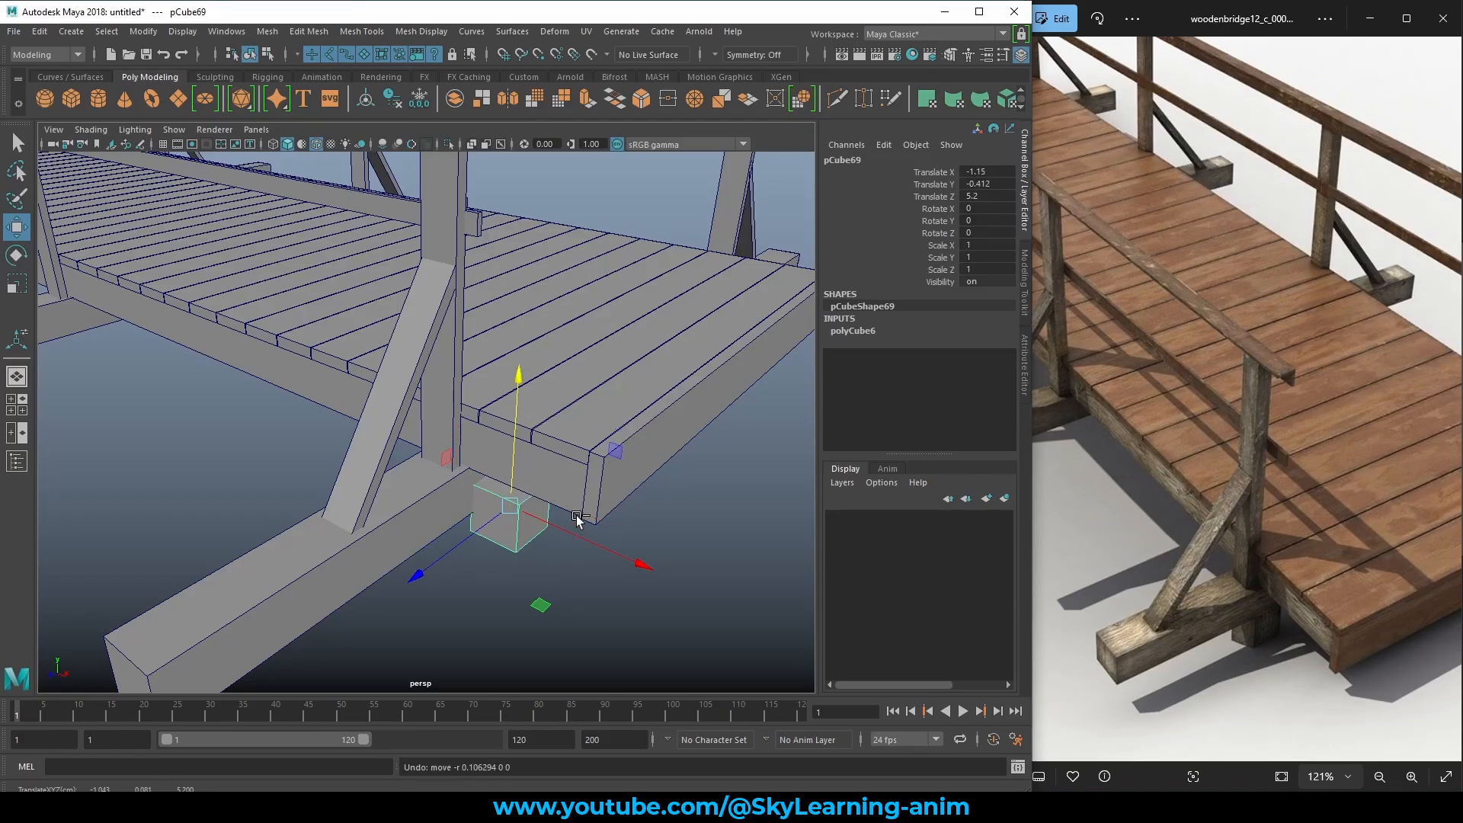
pyautogui.keyDown('alt'); pyautogui.moveTo(557, 527); pyautogui.dragTo(610, 524); pyautogui.keyUp('alt')
pyautogui.keyDown('alt'); pyautogui.moveTo(568, 523); pyautogui.dragTo(655, 532, button='right'); pyautogui.keyUp('alt')
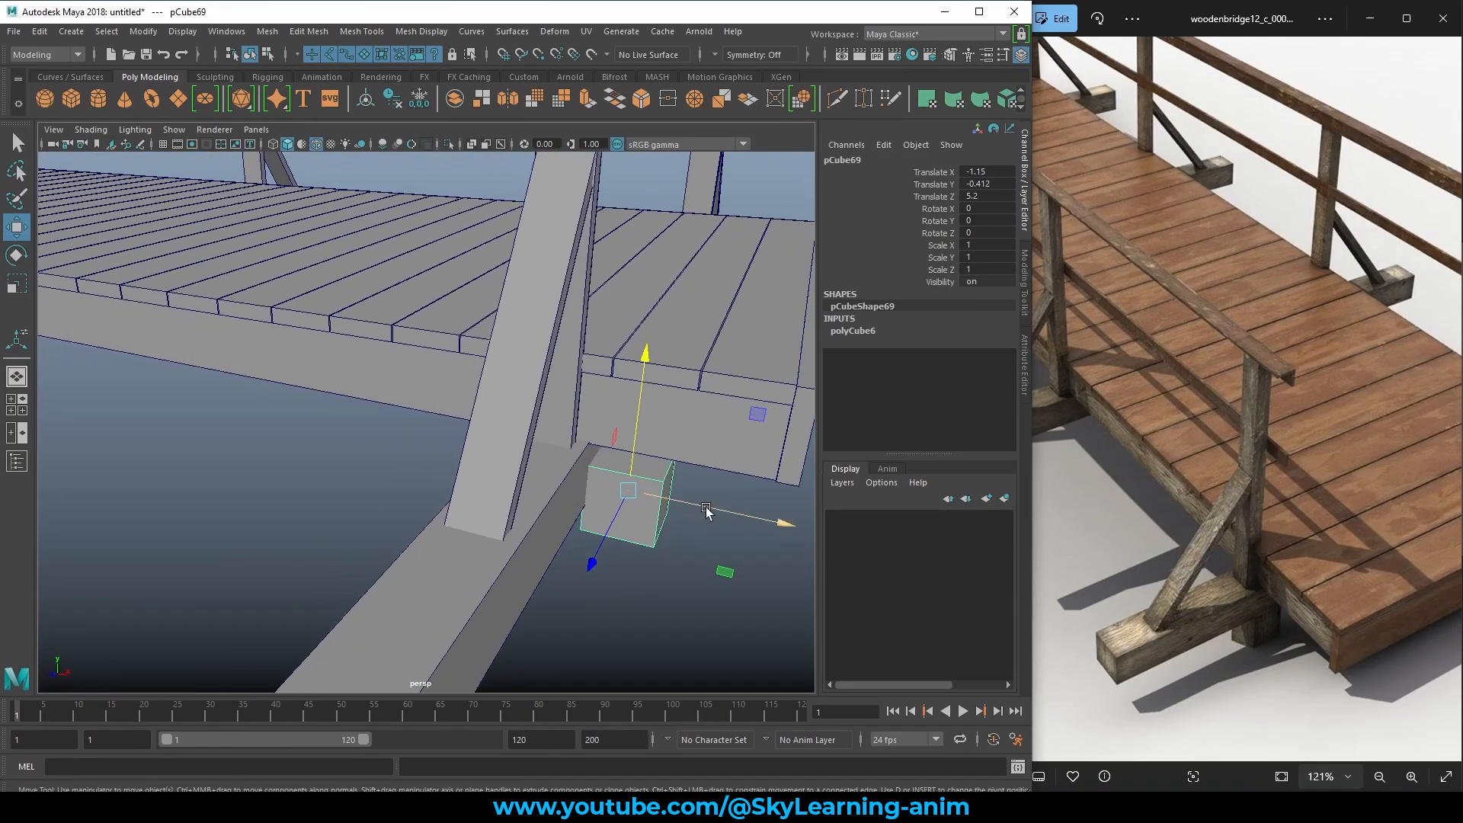
pyautogui.moveTo(702, 506); pyautogui.dragTo(620, 449)
pyautogui.keyDown('alt'); pyautogui.moveTo(610, 448); pyautogui.dragTo(602, 542, button='middle'); pyautogui.keyUp('alt')
pyautogui.moveTo(473, 355); pyautogui.dragTo(434, 275)
# Scale the block narrower to X 0.78, then lower it and shift it slightly along Z.
pyautogui.press('e')
pyautogui.press('r')
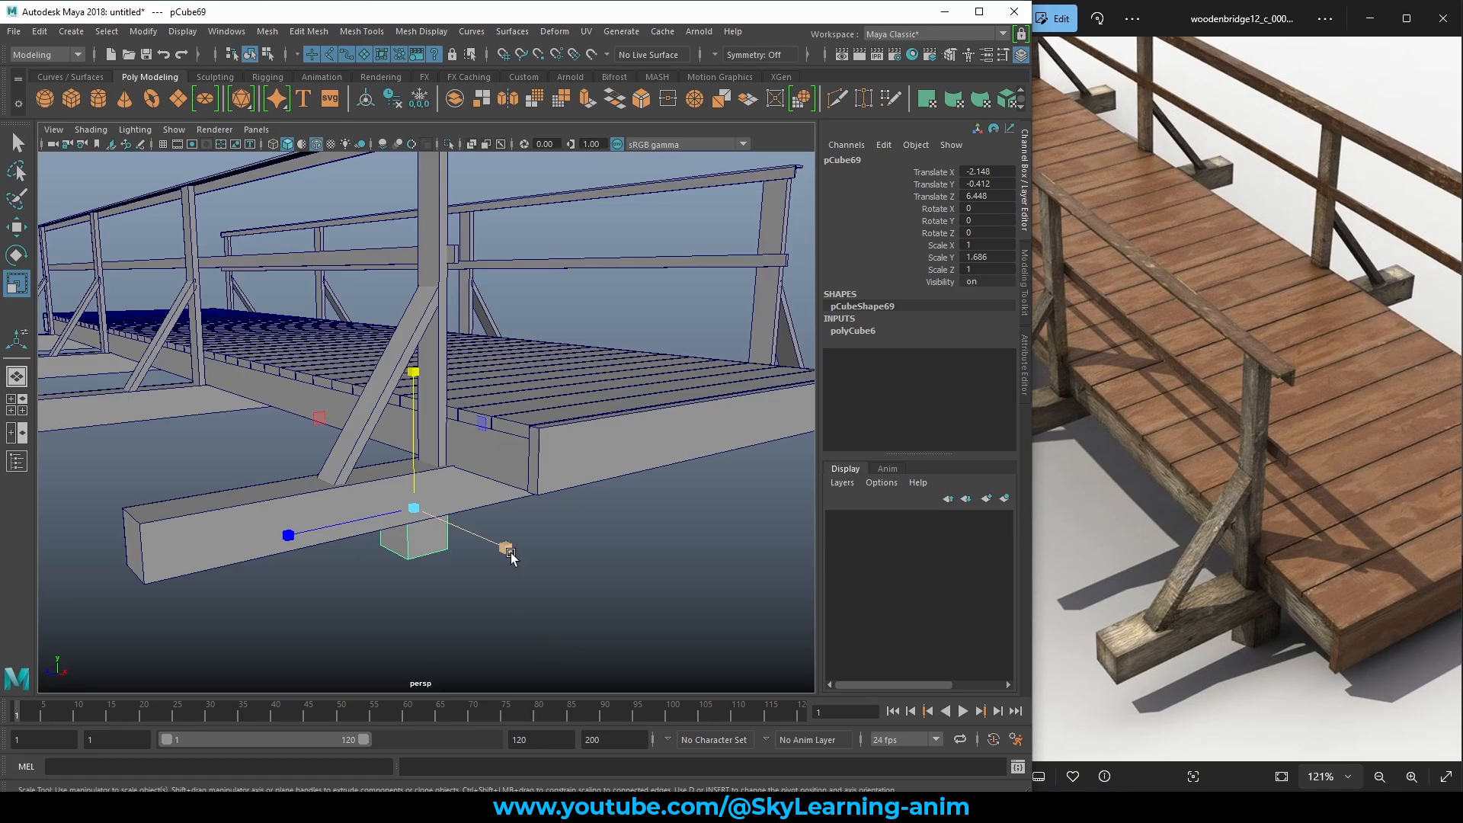
pyautogui.moveTo(507, 549); pyautogui.dragTo(487, 543)
pyautogui.press('w')
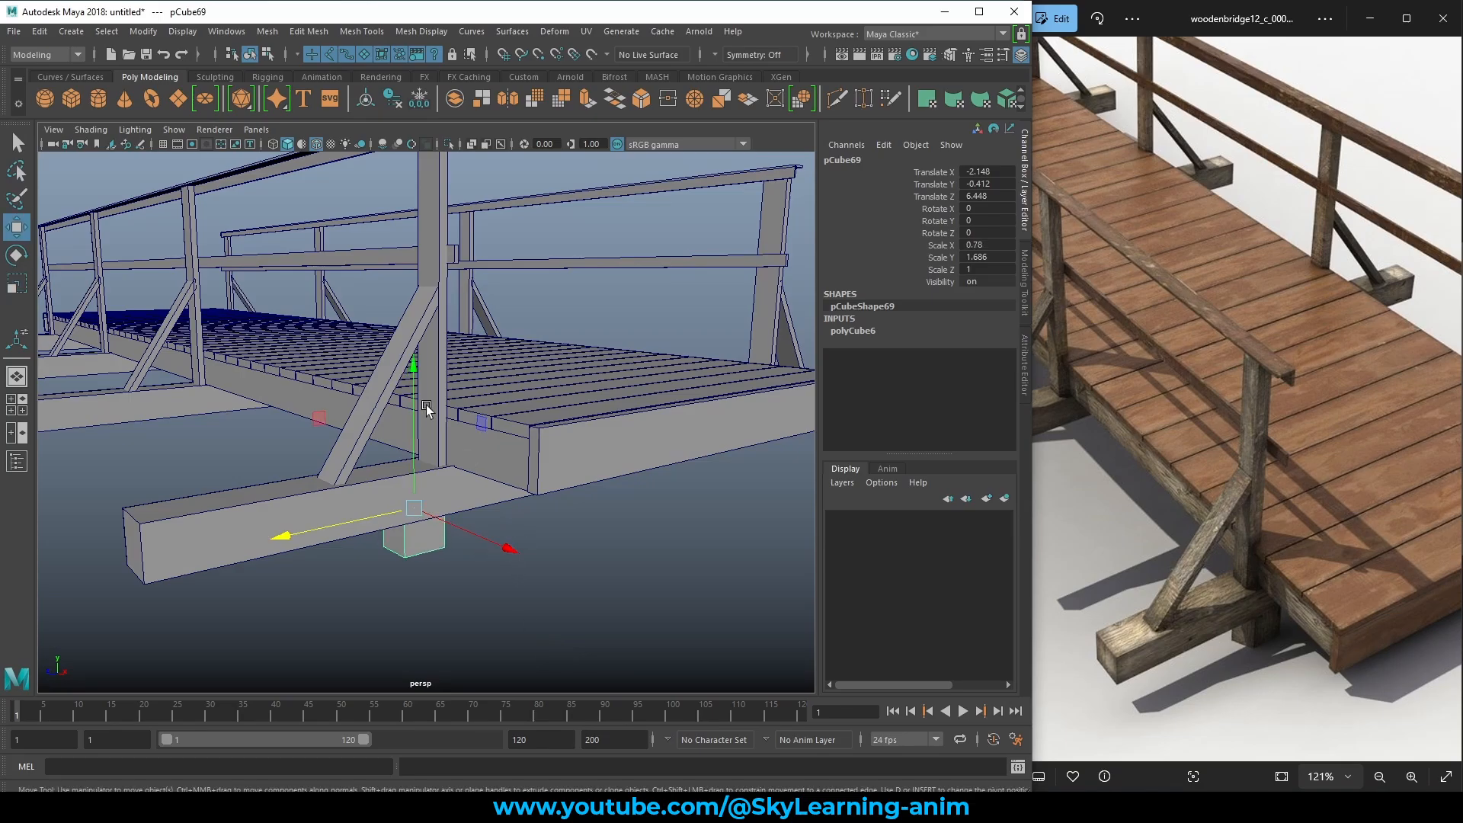
pyautogui.moveTo(413, 390); pyautogui.dragTo(412, 407)
pyautogui.keyDown('alt'); pyautogui.moveTo(511, 474); pyautogui.dragTo(457, 449); pyautogui.keyUp('alt')
pyautogui.moveTo(246, 492); pyautogui.dragTo(482, 435)
pyautogui.scroll(-5, 382, 509)
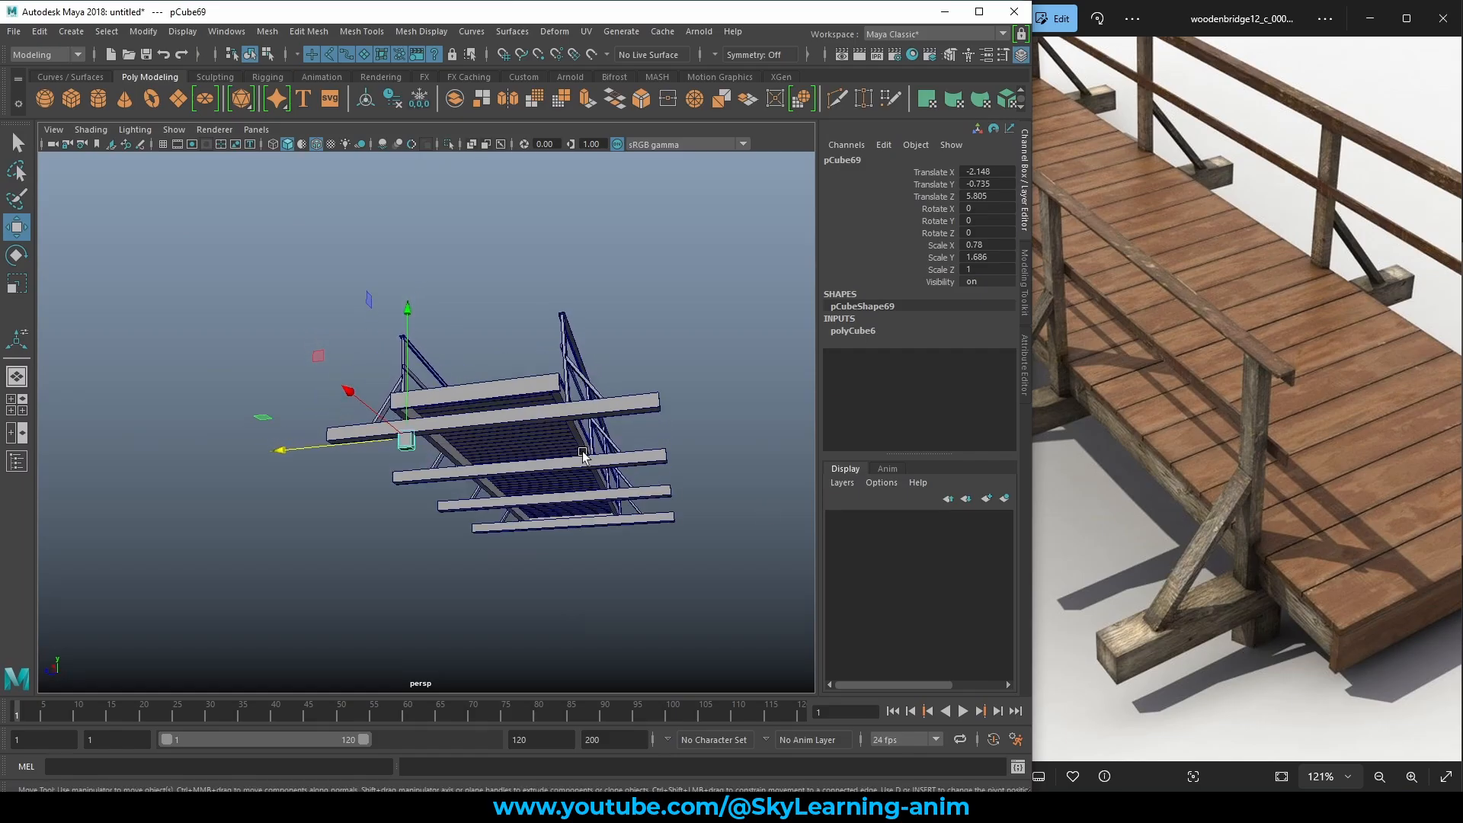
# Stretch the block to Scale Y 2.947 and lower it beneath the crossbeam.
pyautogui.keyDown('alt'); pyautogui.moveTo(583, 455); pyautogui.dragTo(513, 454); pyautogui.keyUp('alt')
pyautogui.scroll(4, 578, 454)
pyautogui.press('r')
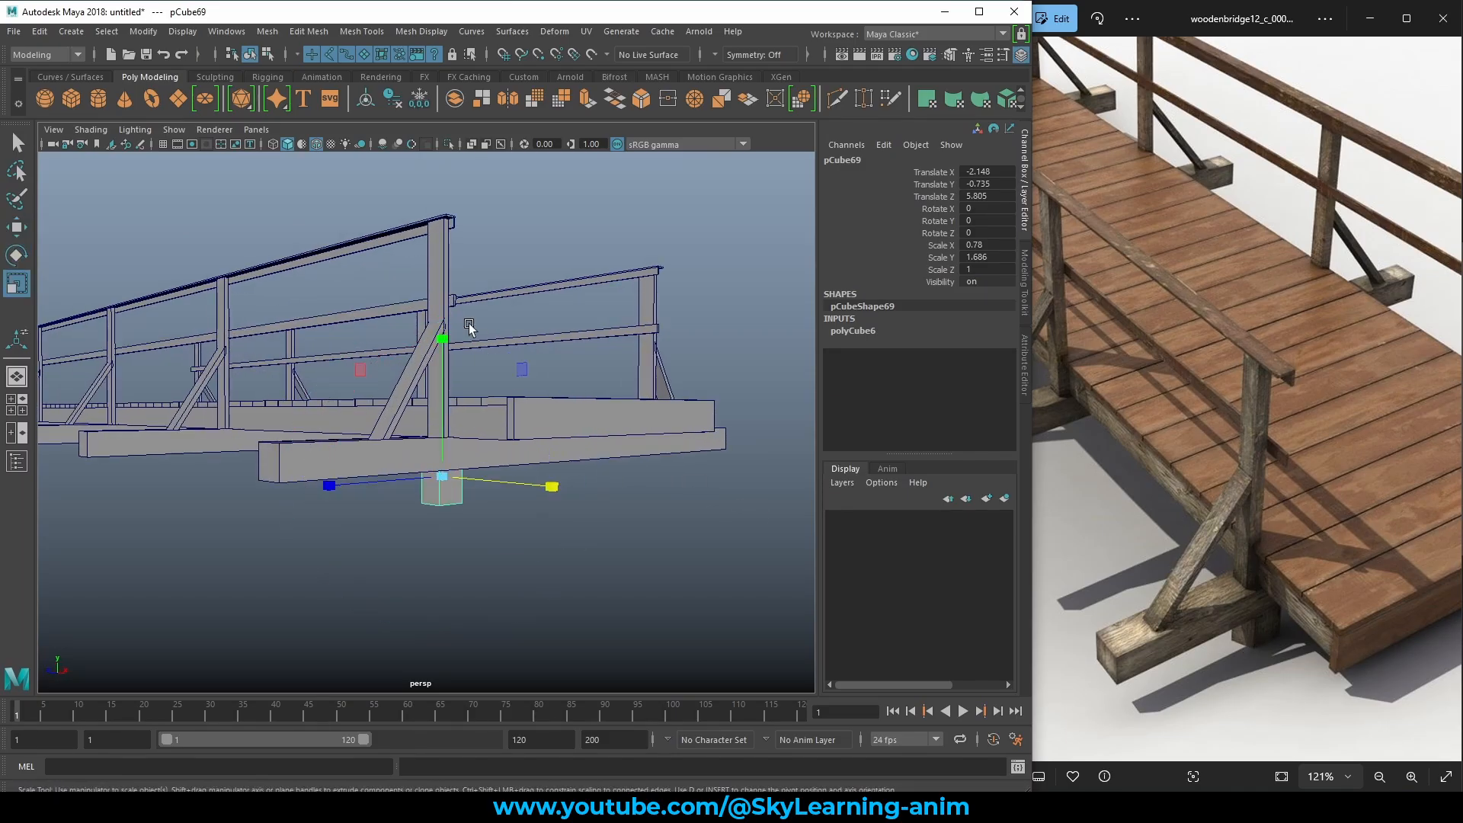
pyautogui.moveTo(446, 338); pyautogui.dragTo(439, 233)
pyautogui.press('w')
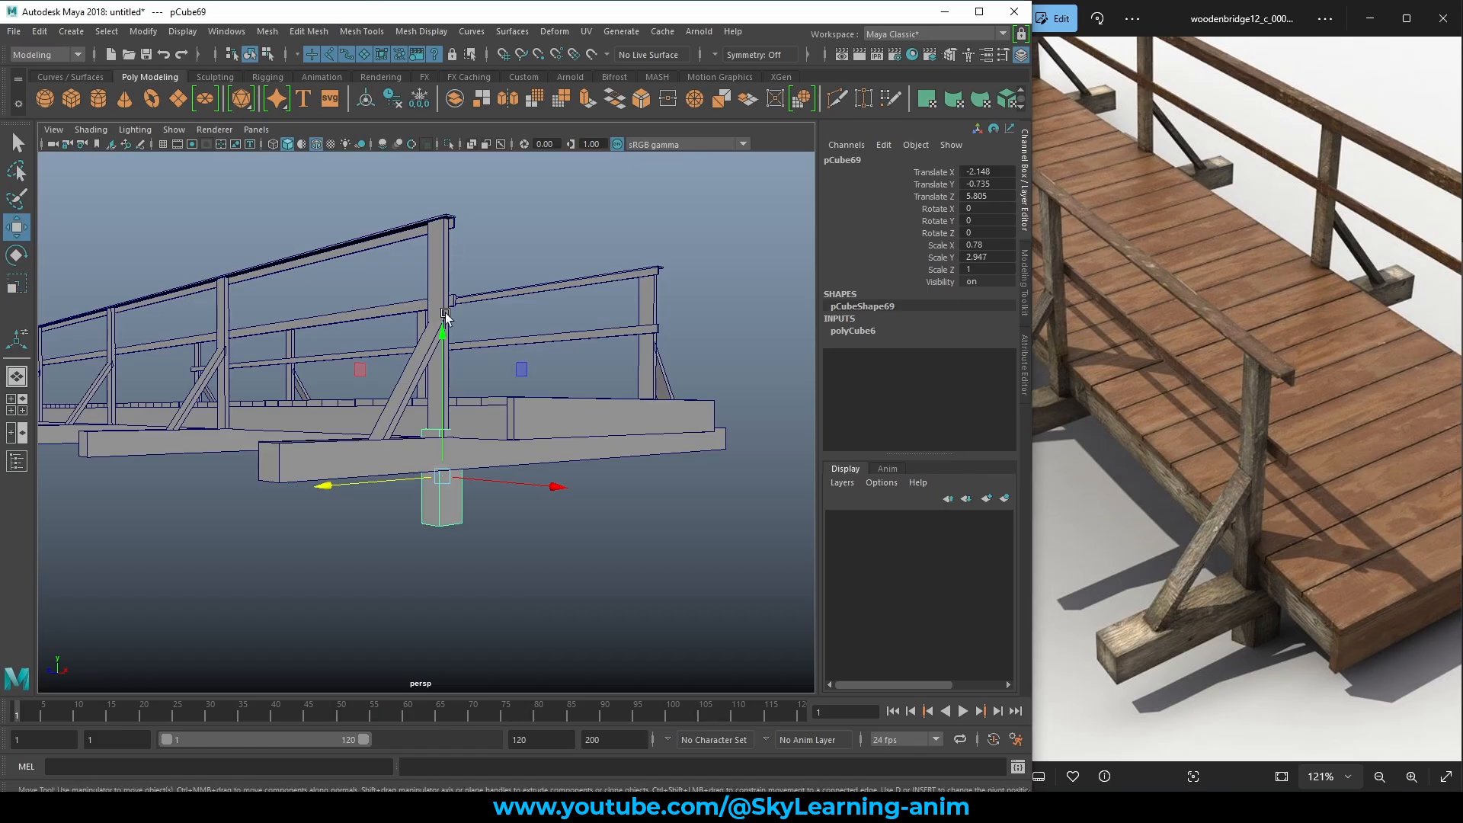
pyautogui.moveTo(441, 324); pyautogui.dragTo(524, 344)
# Duplicate the support block and move the copy along Z to the bridge's other side.
pyautogui.hotkey('ctrl', 'd')
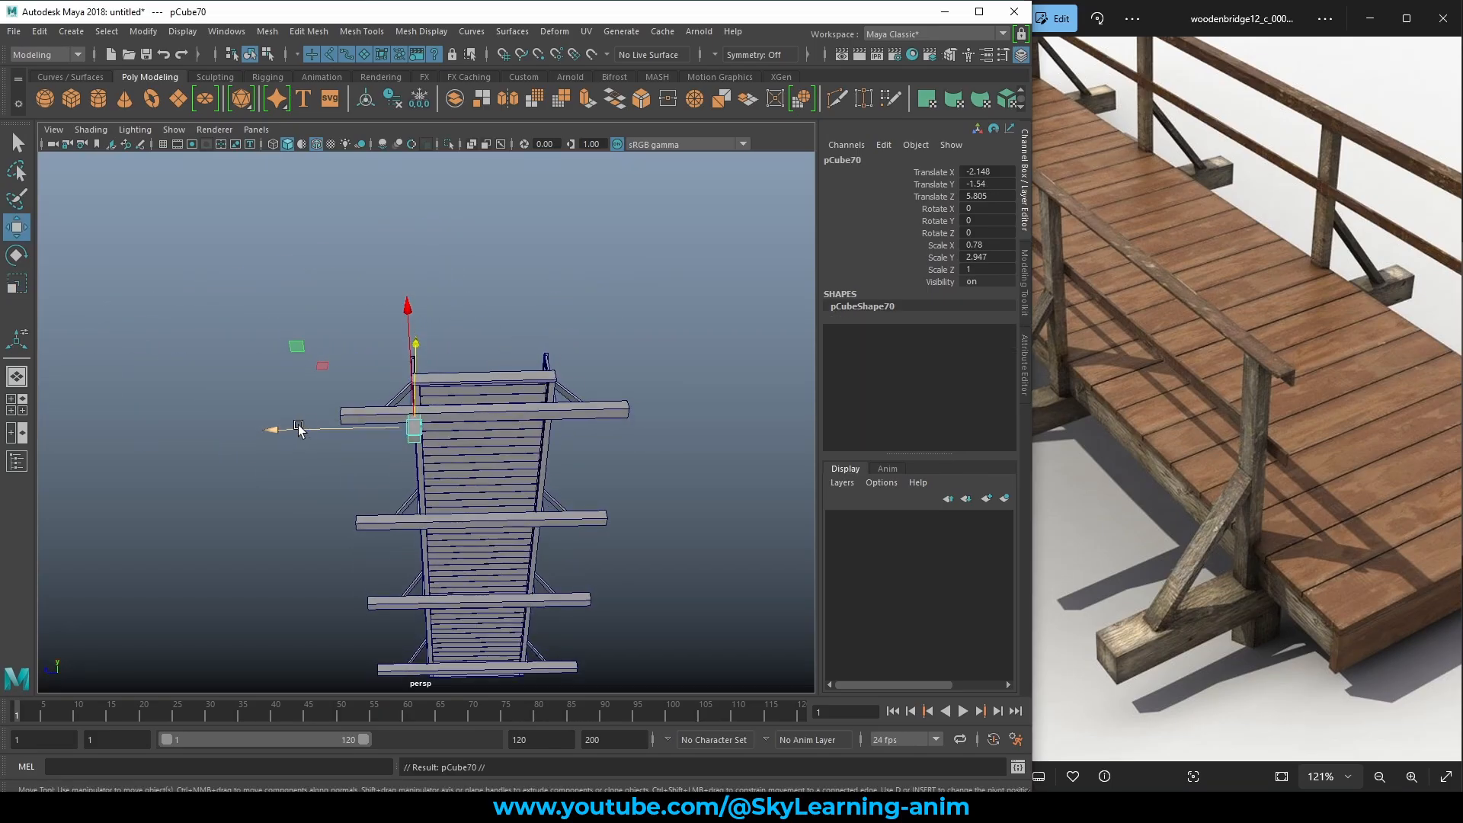
pyautogui.moveTo(286, 431); pyautogui.dragTo(439, 448)
pyautogui.keyDown('alt'); pyautogui.moveTo(605, 470); pyautogui.dragTo(473, 526, button='middle'); pyautogui.keyUp('alt')
pyautogui.scroll(3, 473, 526)
pyautogui.keyDown('alt'); pyautogui.moveTo(474, 526); pyautogui.dragTo(637, 551, button='right'); pyautogui.keyUp('alt')
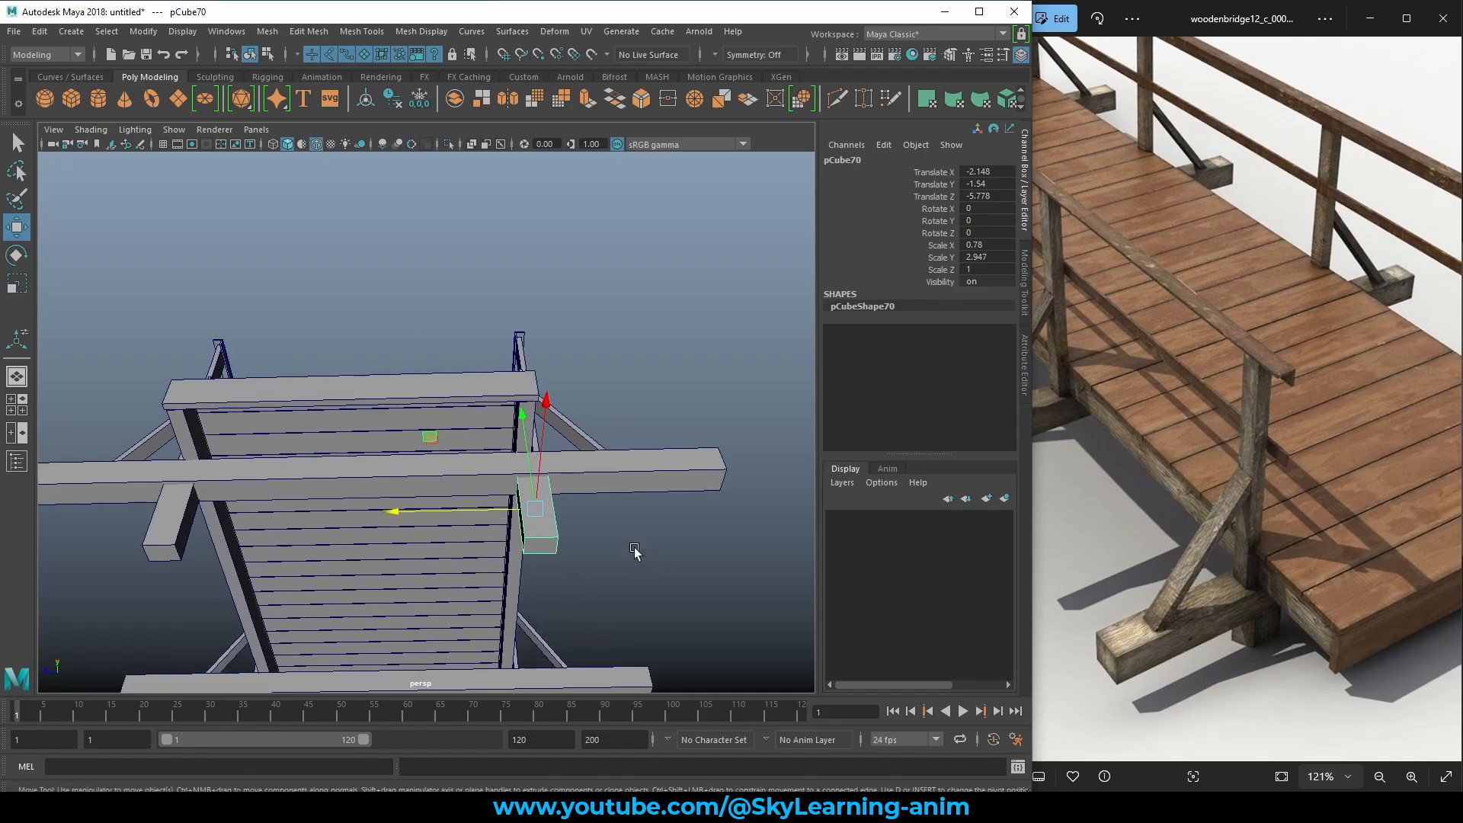
pyautogui.keyDown('alt'); pyautogui.moveTo(536, 564); pyautogui.dragTo(566, 509, button='middle'); pyautogui.keyUp('alt')
pyautogui.keyDown('alt'); pyautogui.moveTo(334, 467); pyautogui.dragTo(492, 577); pyautogui.keyUp('alt')
pyautogui.scroll(-6, 462, 446)
pyautogui.scroll(2, 493, 577)
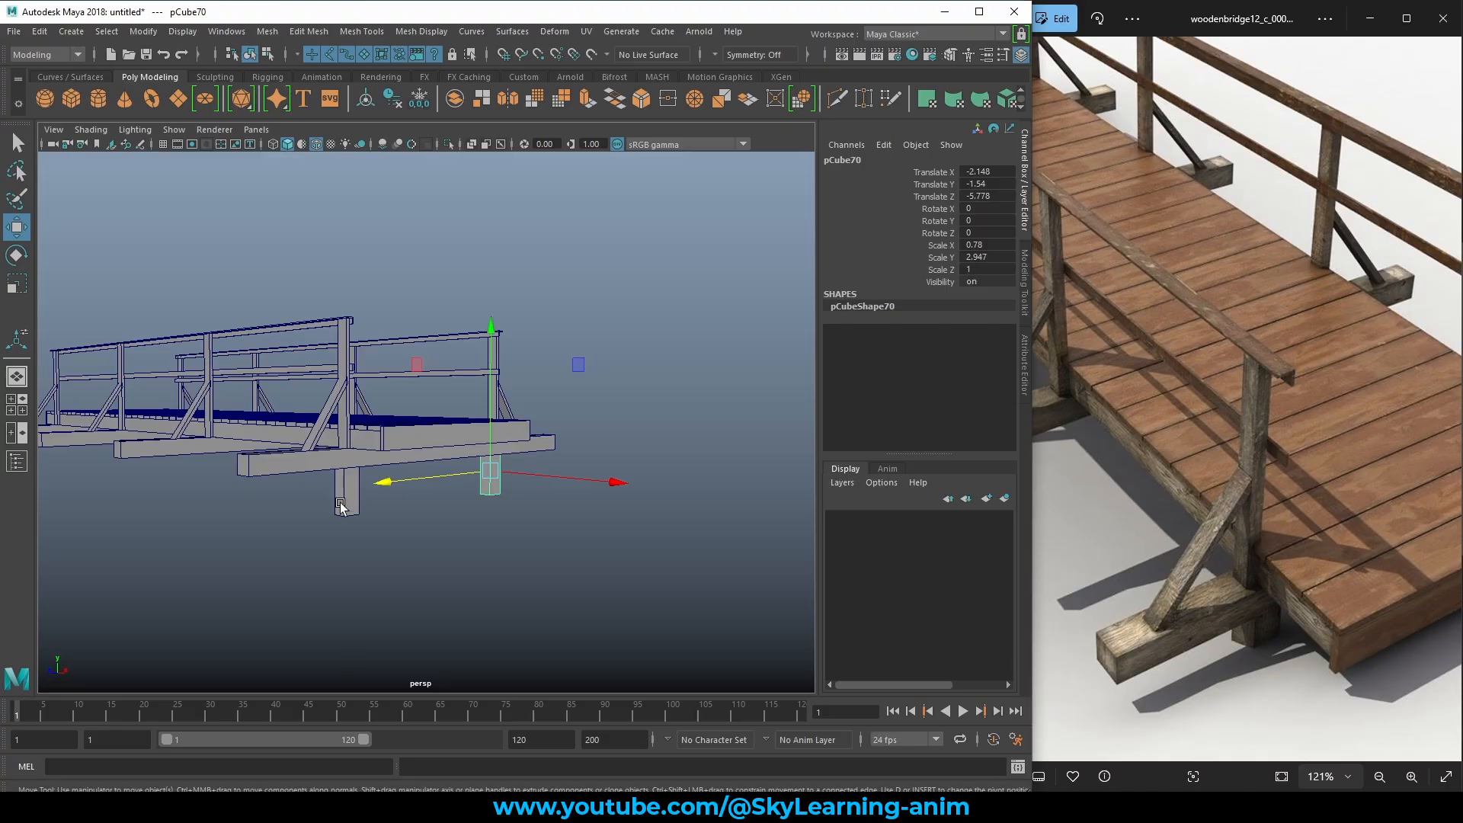
# Duplicate both support blocks and move the pair along X under the end crossbeam, to Translate X -43.348.
pyautogui.click(340, 508)
pyautogui.keyDown('alt'); pyautogui.moveTo(340, 507); pyautogui.dragTo(382, 482); pyautogui.keyUp('alt')
pyautogui.hotkey('ctrl', 'd')
pyautogui.scroll(-5, 343, 508)
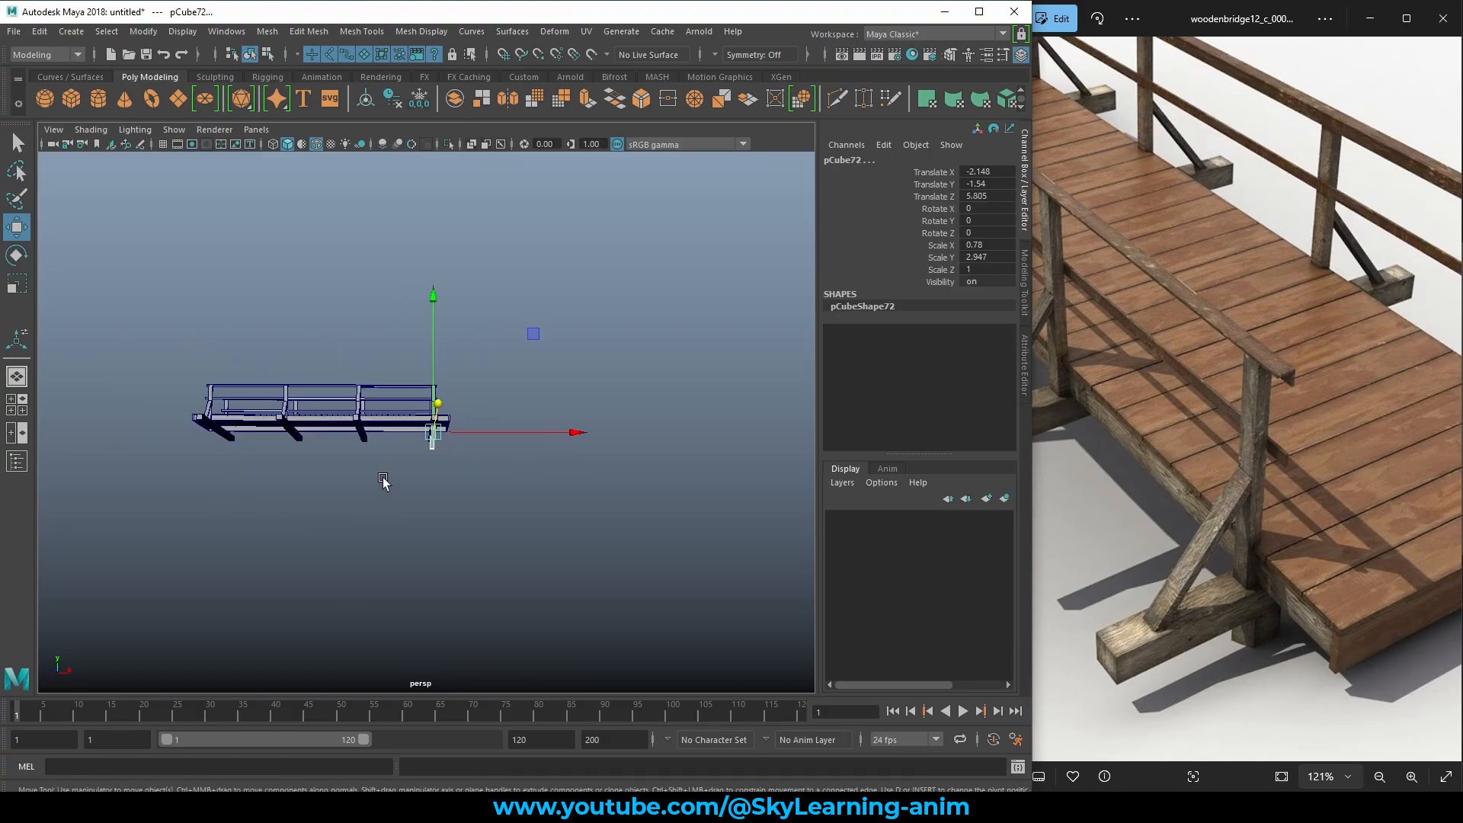
pyautogui.scroll(5, 382, 482)
pyautogui.moveTo(587, 444); pyautogui.dragTo(332, 451)
pyautogui.keyDown('alt'); pyautogui.moveTo(377, 463); pyautogui.dragTo(667, 449, button='middle'); pyautogui.keyUp('alt')
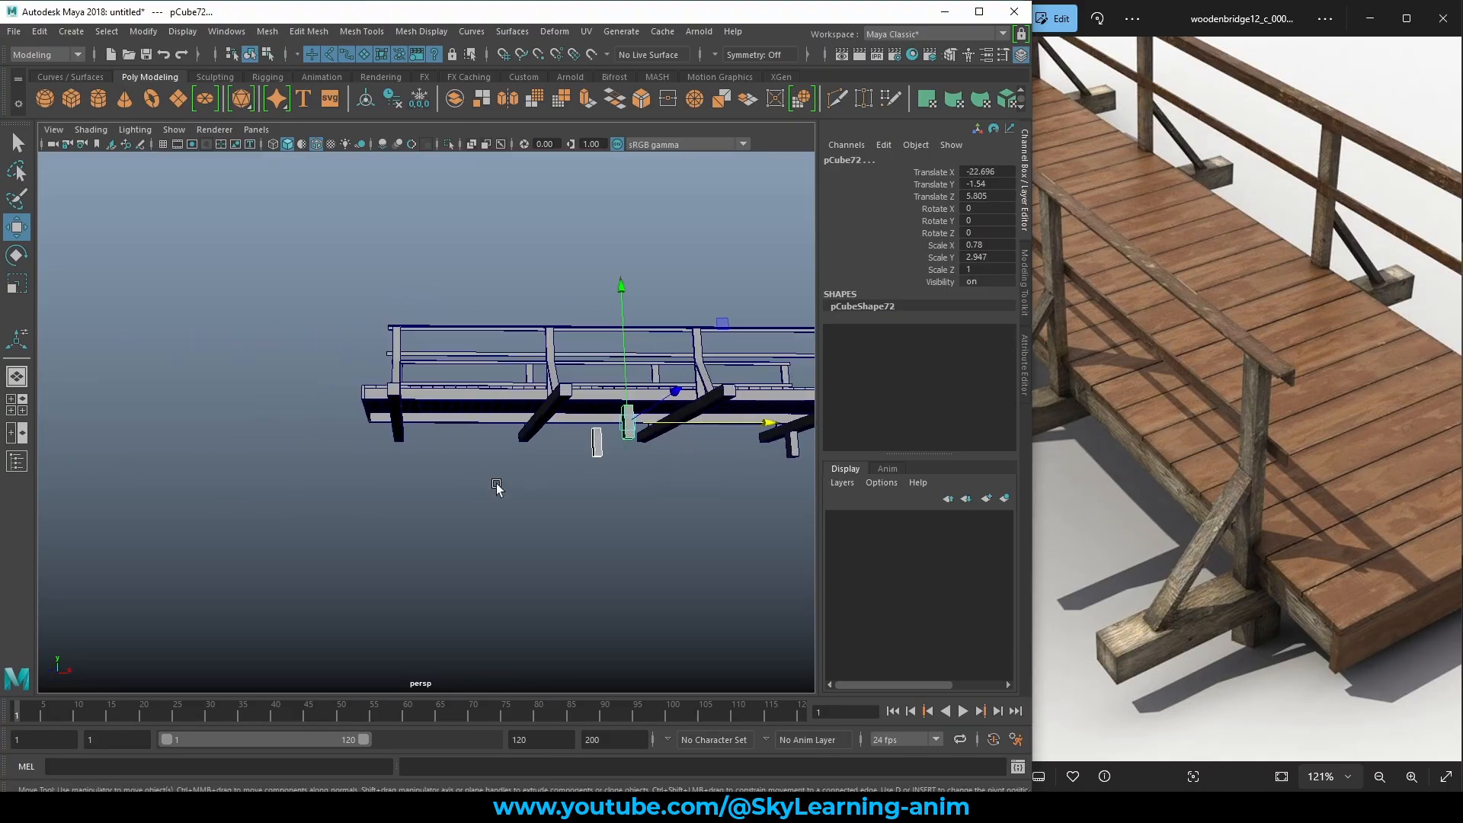
pyautogui.moveTo(500, 484); pyautogui.dragTo(331, 473, button='middle')
pyautogui.keyDown('alt'); pyautogui.moveTo(332, 473); pyautogui.dragTo(726, 515, button='right'); pyautogui.keyUp('alt')
pyautogui.keyDown('alt'); pyautogui.moveTo(726, 515); pyautogui.dragTo(574, 493); pyautogui.keyUp('alt')
pyautogui.moveTo(587, 482); pyautogui.dragTo(590, 483, button='middle')
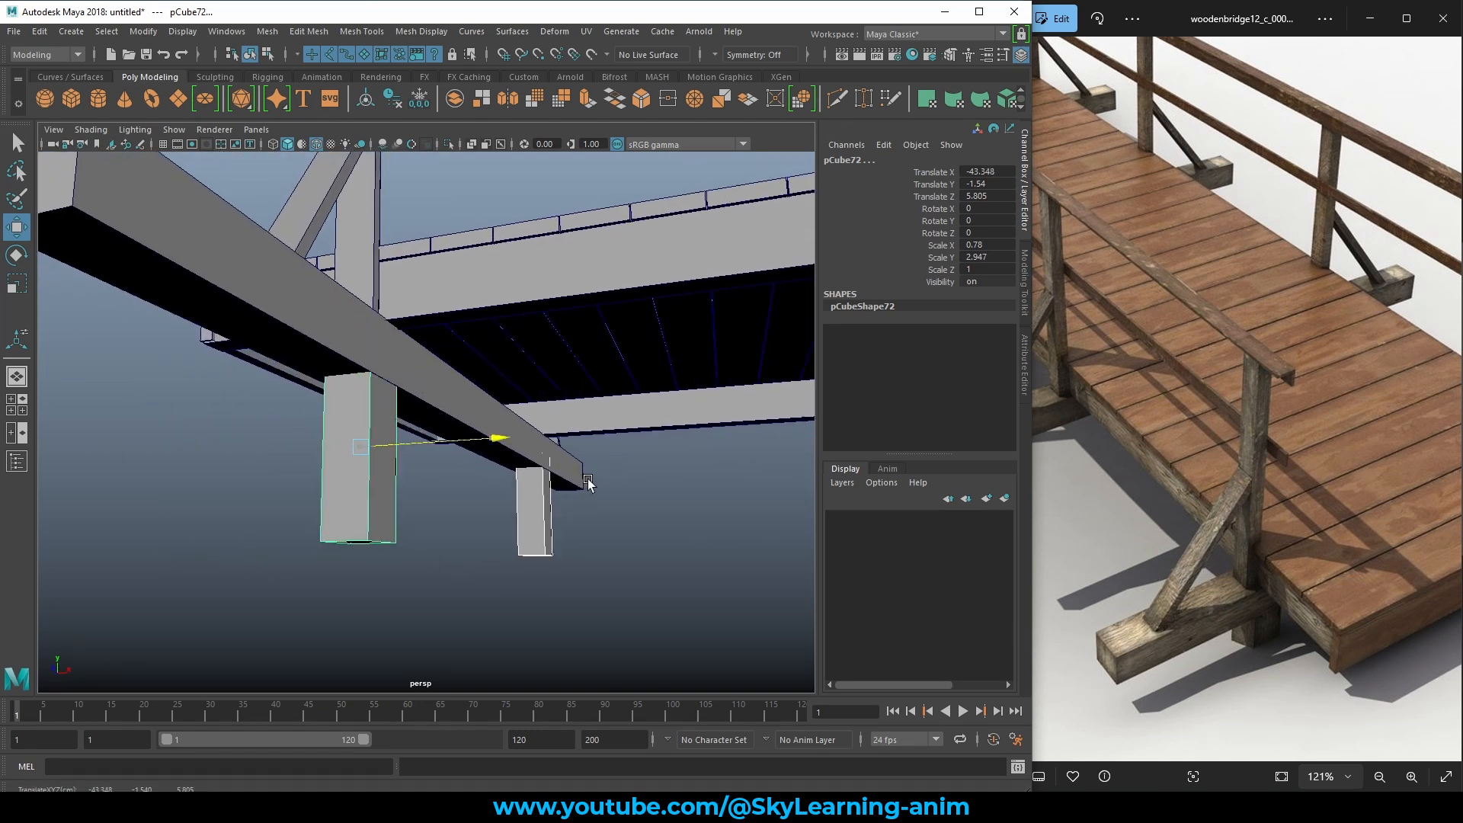
# Deselect the support blocks and reframe the whole bridge in the view.
pyautogui.scroll(-14, 589, 483)
pyautogui.keyDown('alt'); pyautogui.moveTo(685, 455); pyautogui.dragTo(610, 493); pyautogui.keyUp('alt')
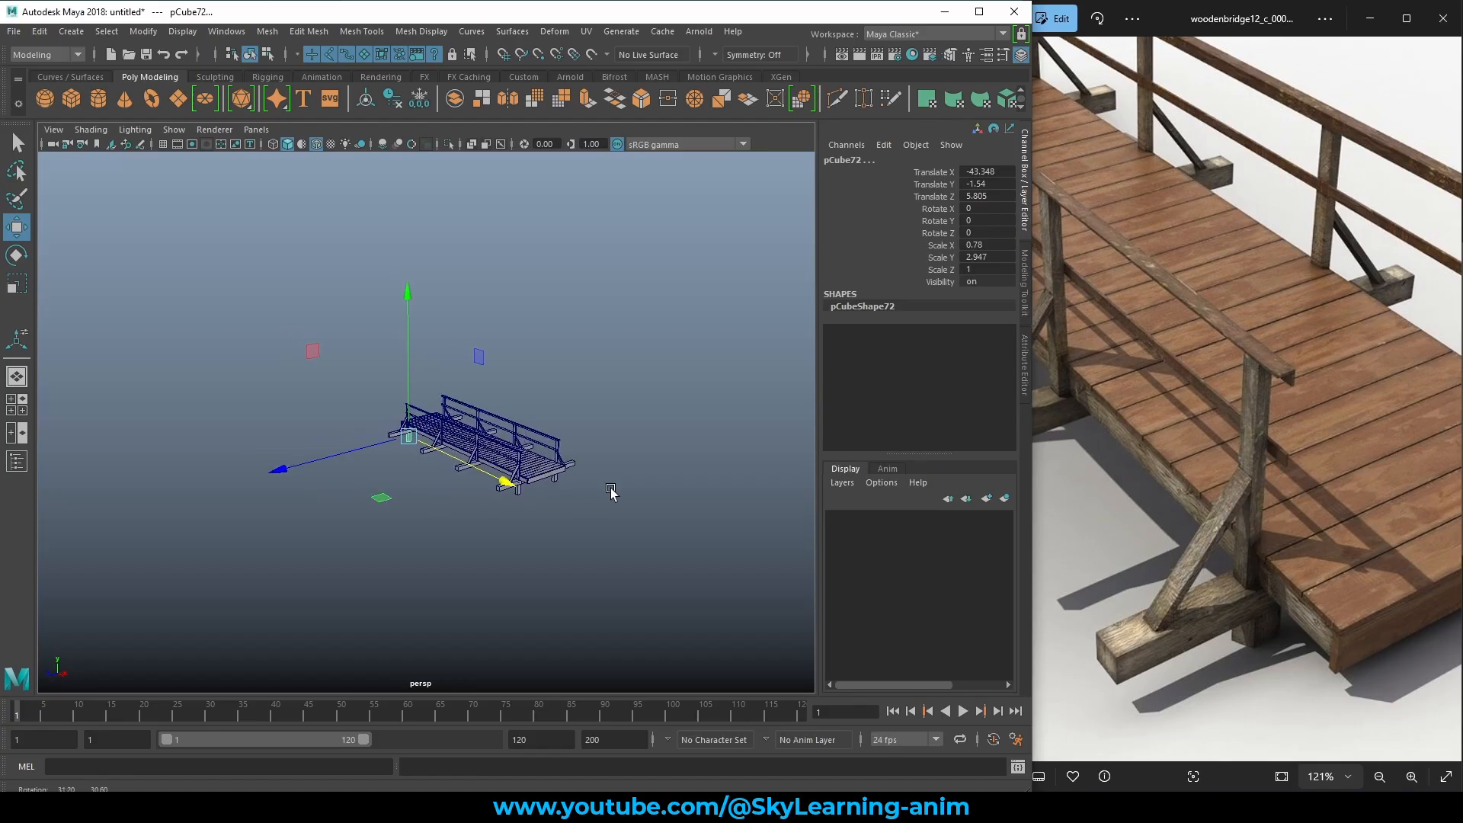
pyautogui.scroll(6, 610, 493)
pyautogui.click(616, 568)
pyautogui.keyDown('alt'); pyautogui.moveTo(616, 568); pyautogui.dragTo(540, 488, button='middle'); pyautogui.keyUp('alt')
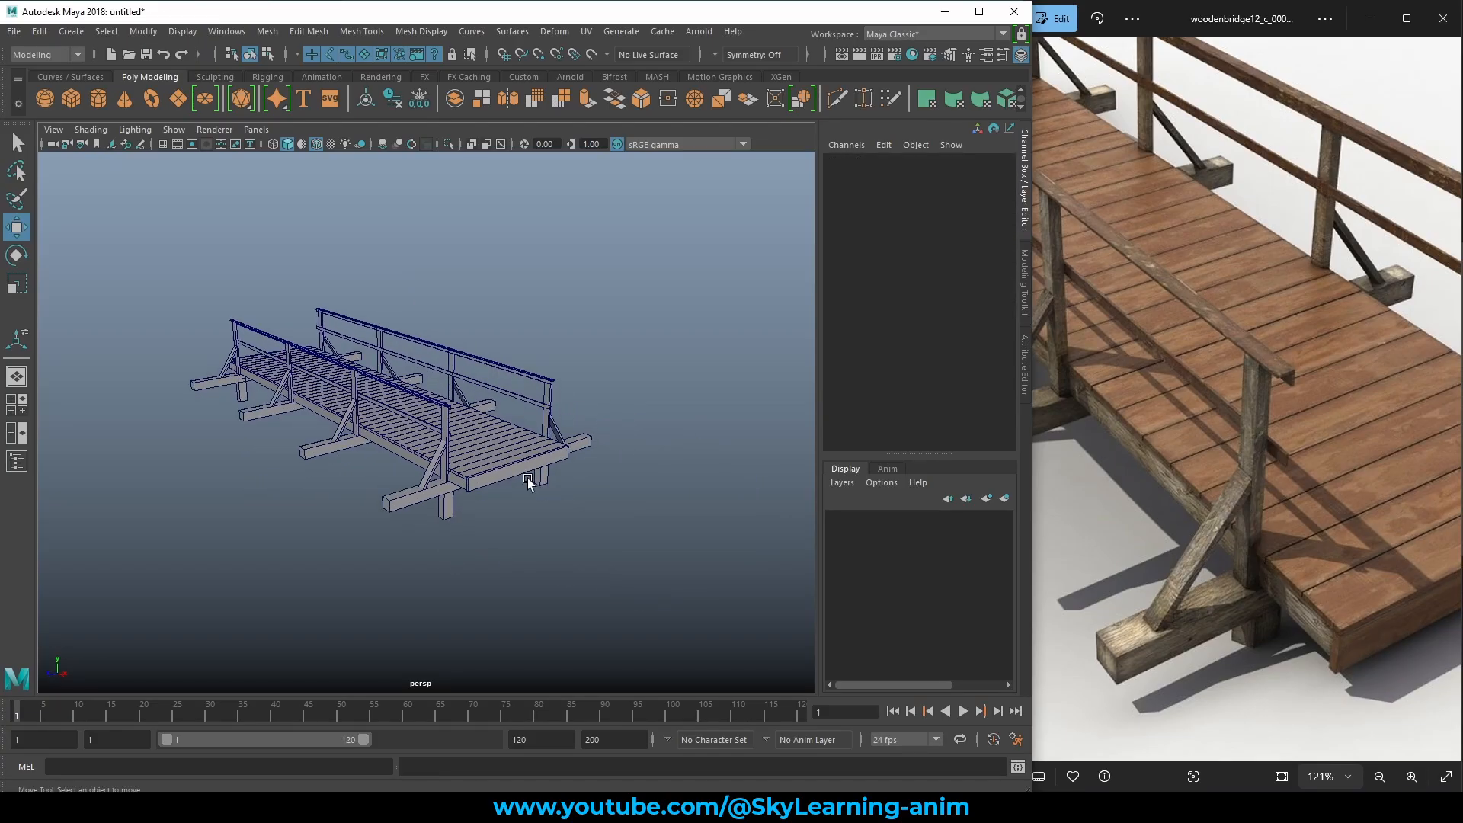
pyautogui.scroll(-5, 1250, 363)
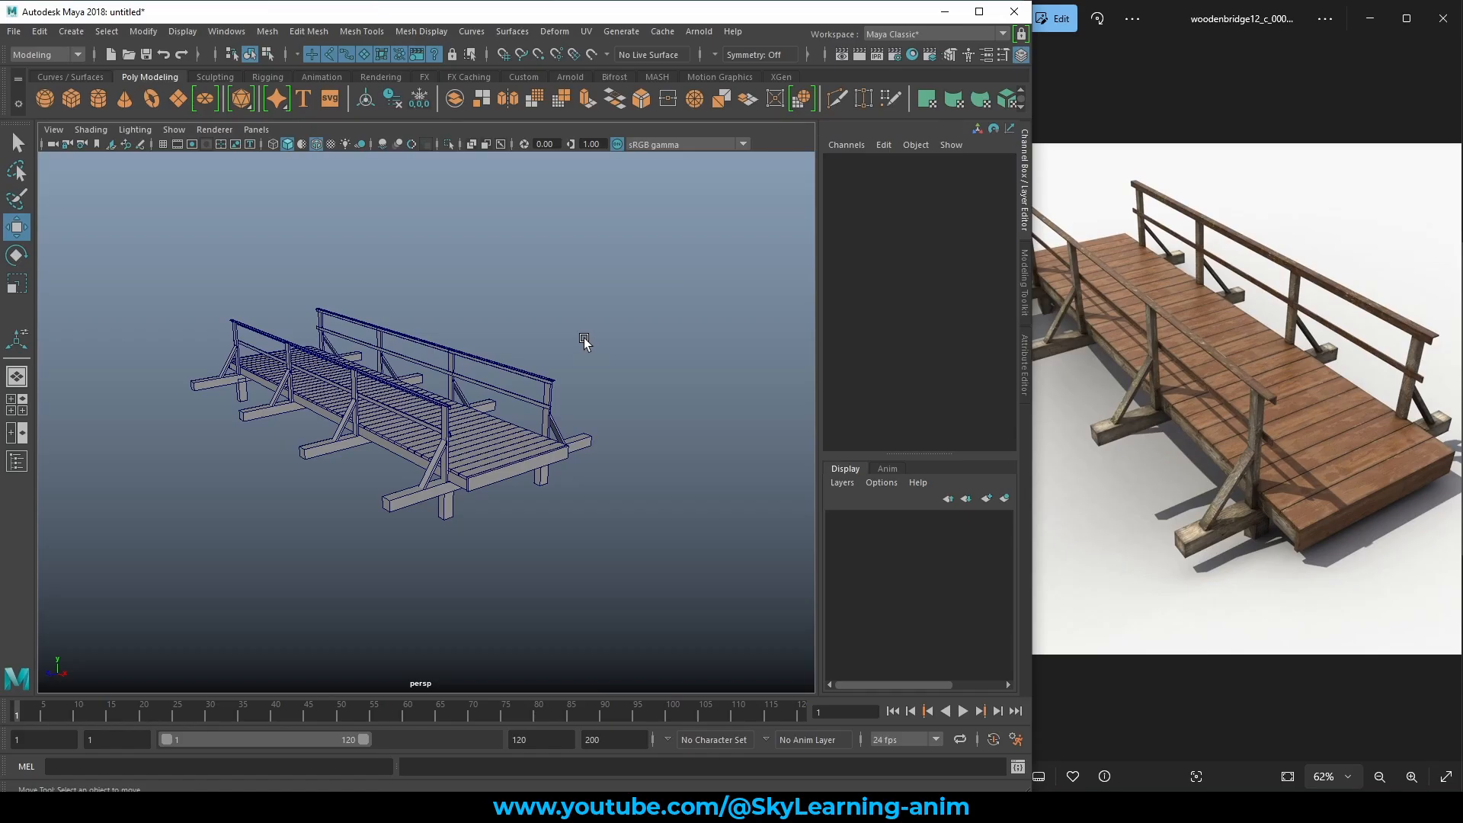
pyautogui.keyDown('alt'); pyautogui.moveTo(584, 343); pyautogui.dragTo(558, 357); pyautogui.keyUp('alt')
pyautogui.scroll(4, 602, 377)
pyautogui.scroll(-5, 665, 388)
pyautogui.keyDown('alt'); pyautogui.moveTo(643, 391); pyautogui.dragTo(676, 382); pyautogui.keyUp('alt')
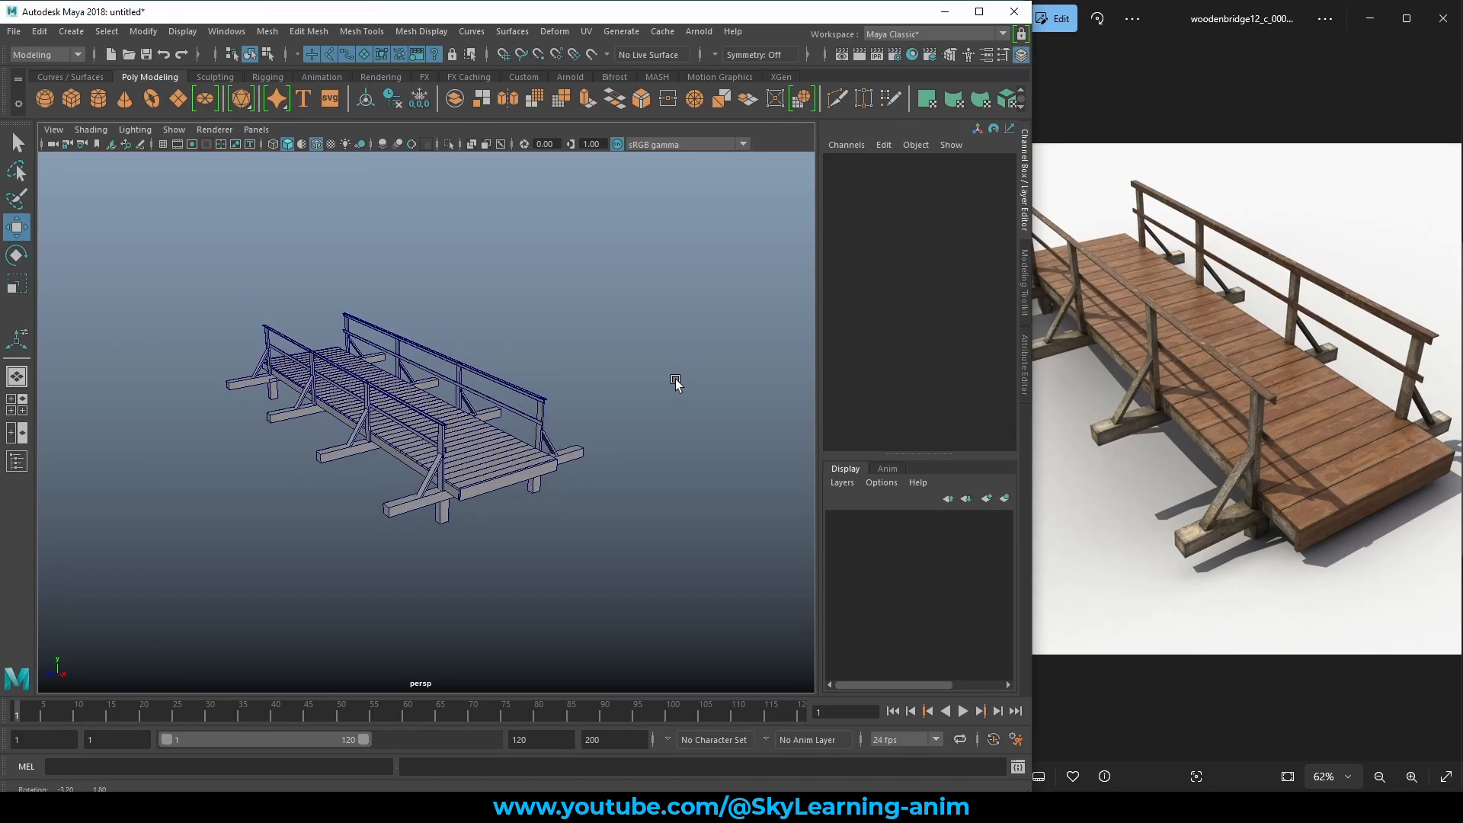
pyautogui.scroll(-2, 1263, 441)
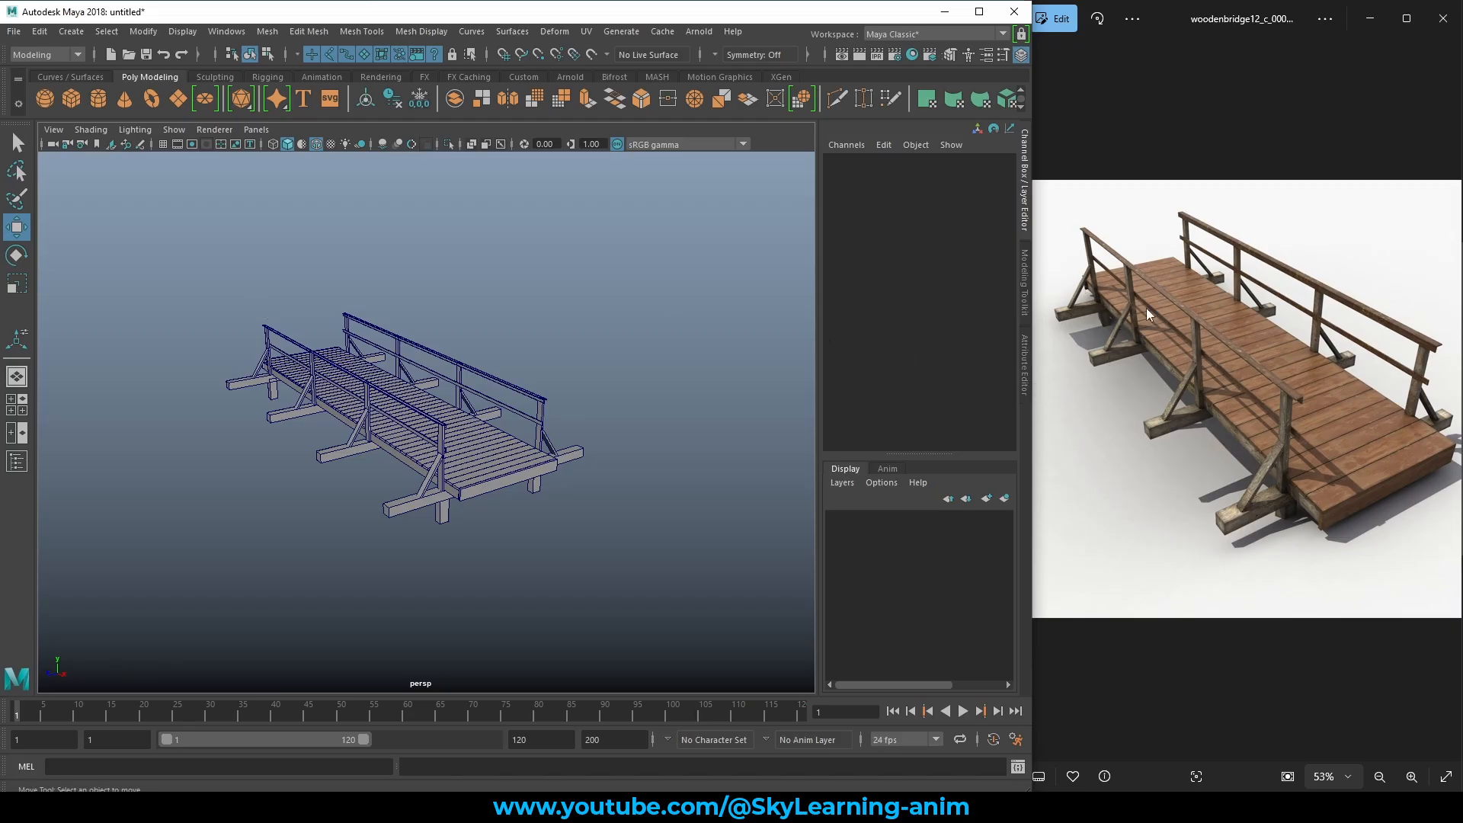
# Turn on the floor grid and marquee-select every bridge piece, undoing an accidental sideways move.
pyautogui.click(164, 144)
pyautogui.keyDown('alt'); pyautogui.moveTo(424, 310); pyautogui.dragTo(500, 324); pyautogui.keyUp('alt')
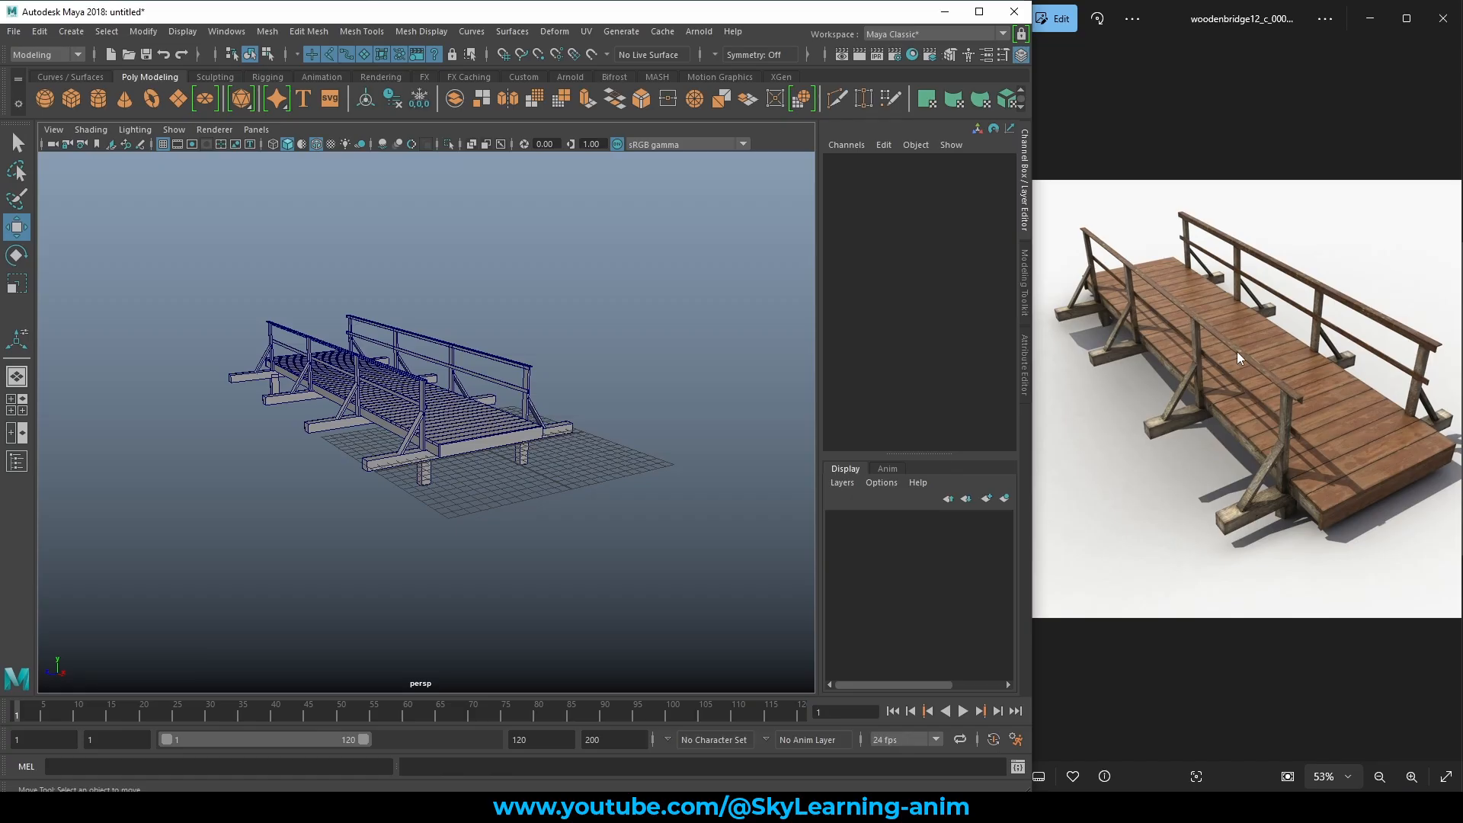
pyautogui.moveTo(163, 243); pyautogui.dragTo(643, 529)
pyautogui.hotkey('ctrl', 'z')
pyautogui.scroll(-4, 533, 552)
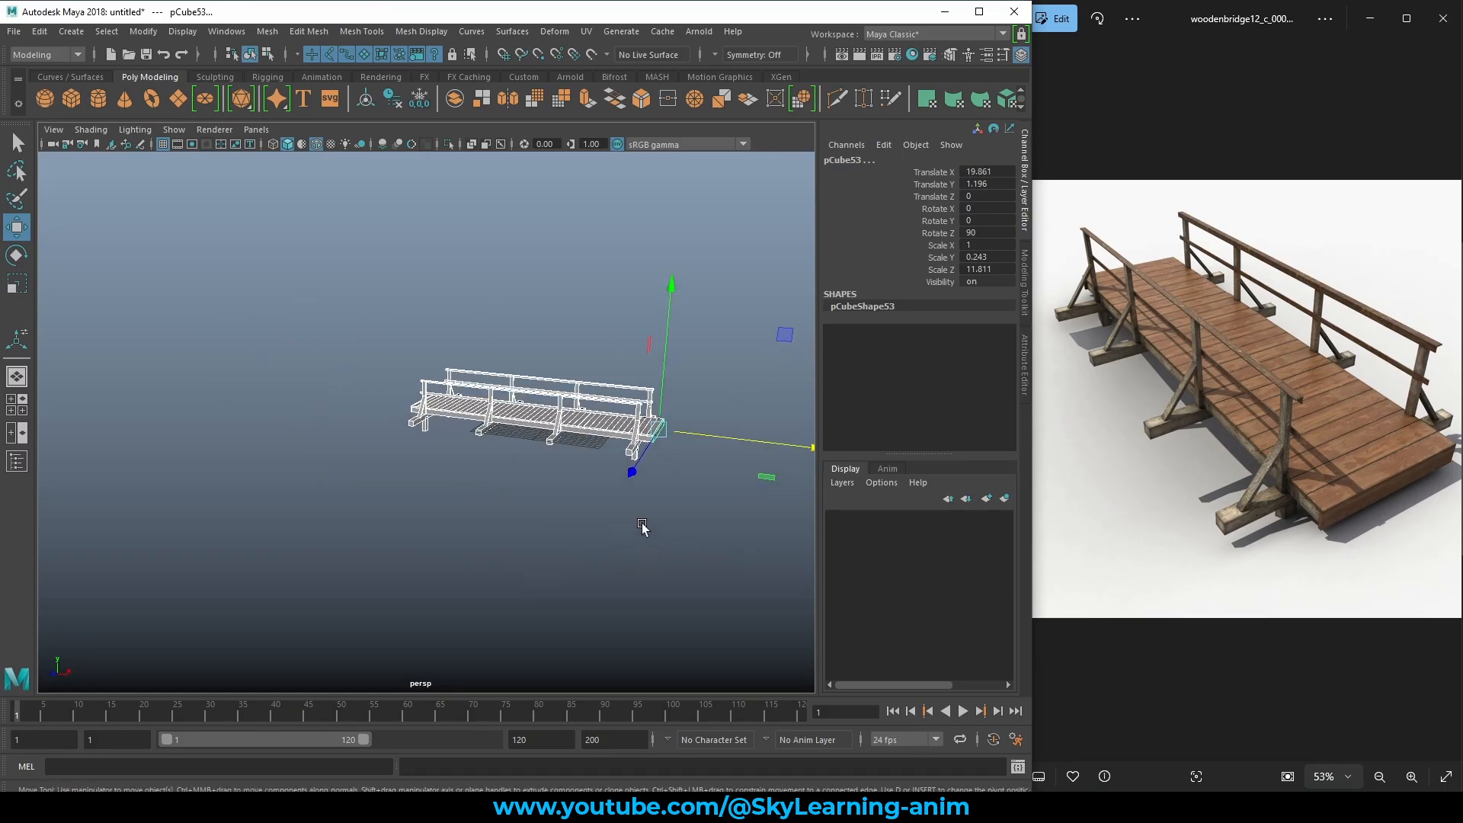
# Nudge the selected bridge slightly along X and raise it upward in a side view.
pyautogui.keyDown('alt'); pyautogui.moveTo(643, 529); pyautogui.dragTo(521, 516, button='middle'); pyautogui.keyUp('alt')
pyautogui.keyDown('alt'); pyautogui.moveTo(512, 516); pyautogui.dragTo(528, 491); pyautogui.keyUp('alt')
pyautogui.keyDown('alt'); pyautogui.moveTo(528, 492); pyautogui.dragTo(639, 508, button='right'); pyautogui.keyUp('alt')
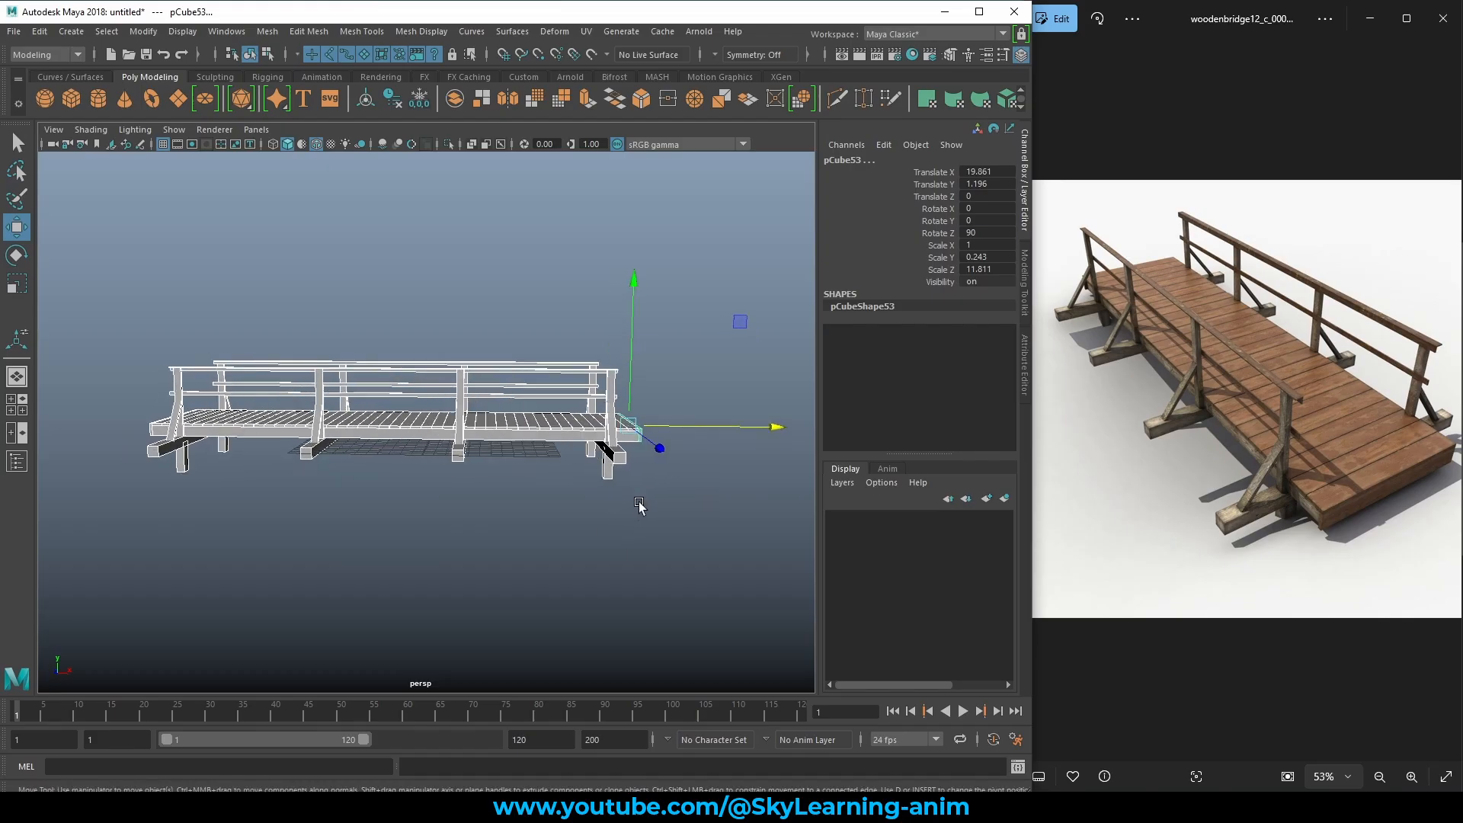
pyautogui.moveTo(681, 423); pyautogui.dragTo(638, 417)
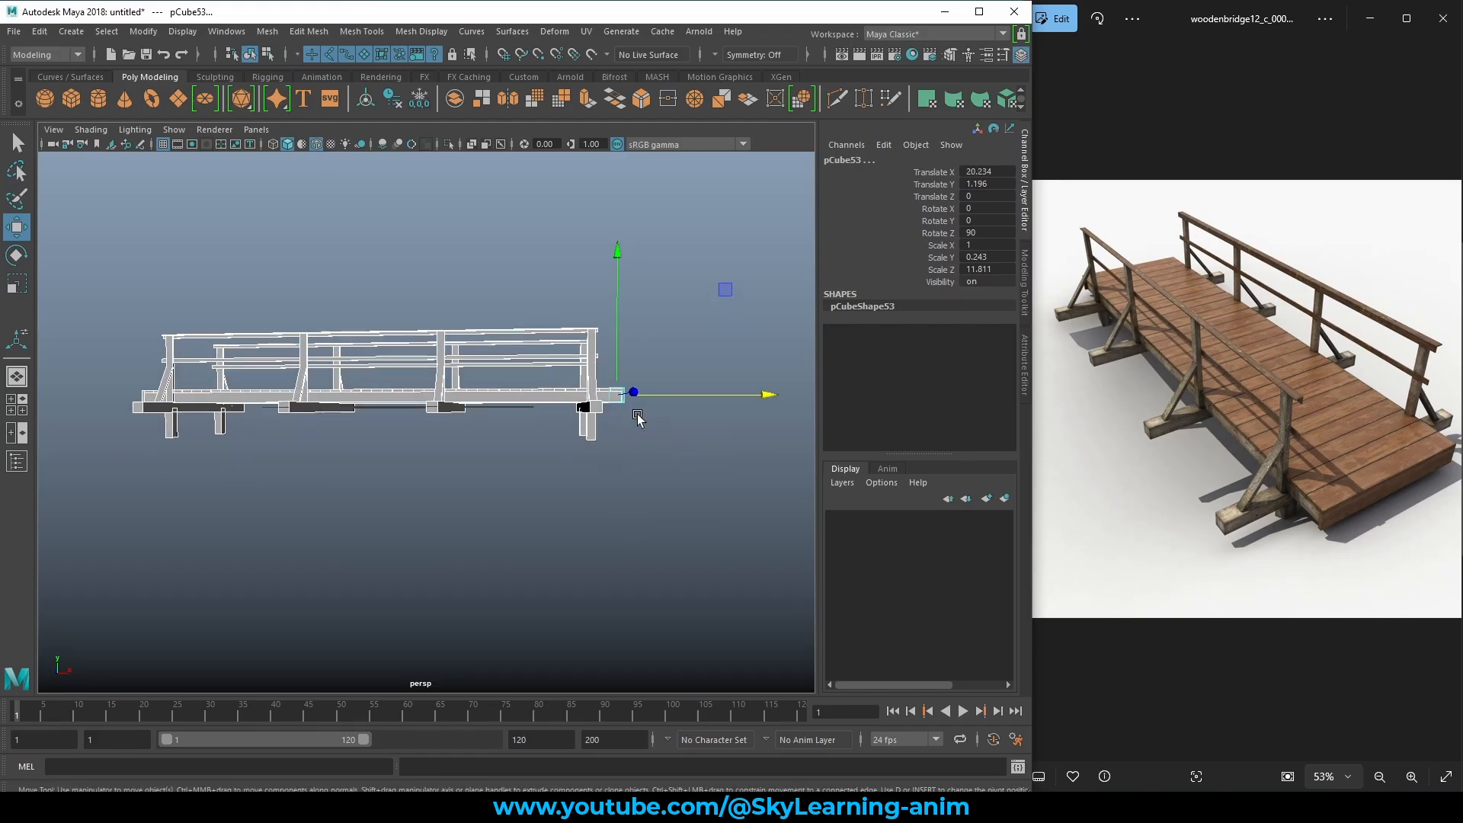
pyautogui.moveTo(616, 313); pyautogui.dragTo(625, 290)
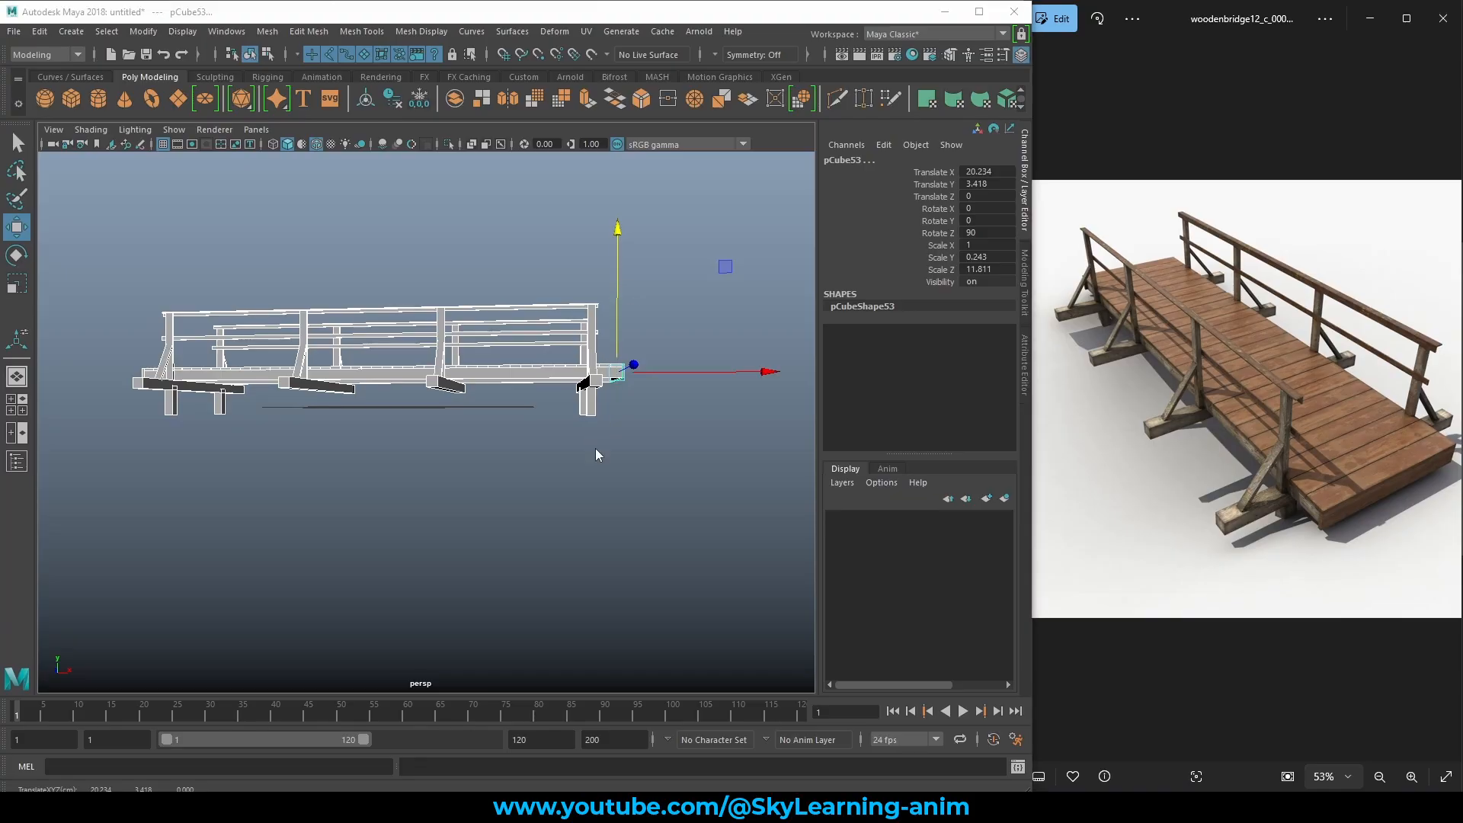
# Lift the bridge further to Translate Y 4.154, then clear the selection.
pyautogui.press('space')
pyautogui.press('space')
pyautogui.moveTo(468, 480); pyautogui.dragTo(492, 494, button='middle')
pyautogui.press('space')
pyautogui.press('space')
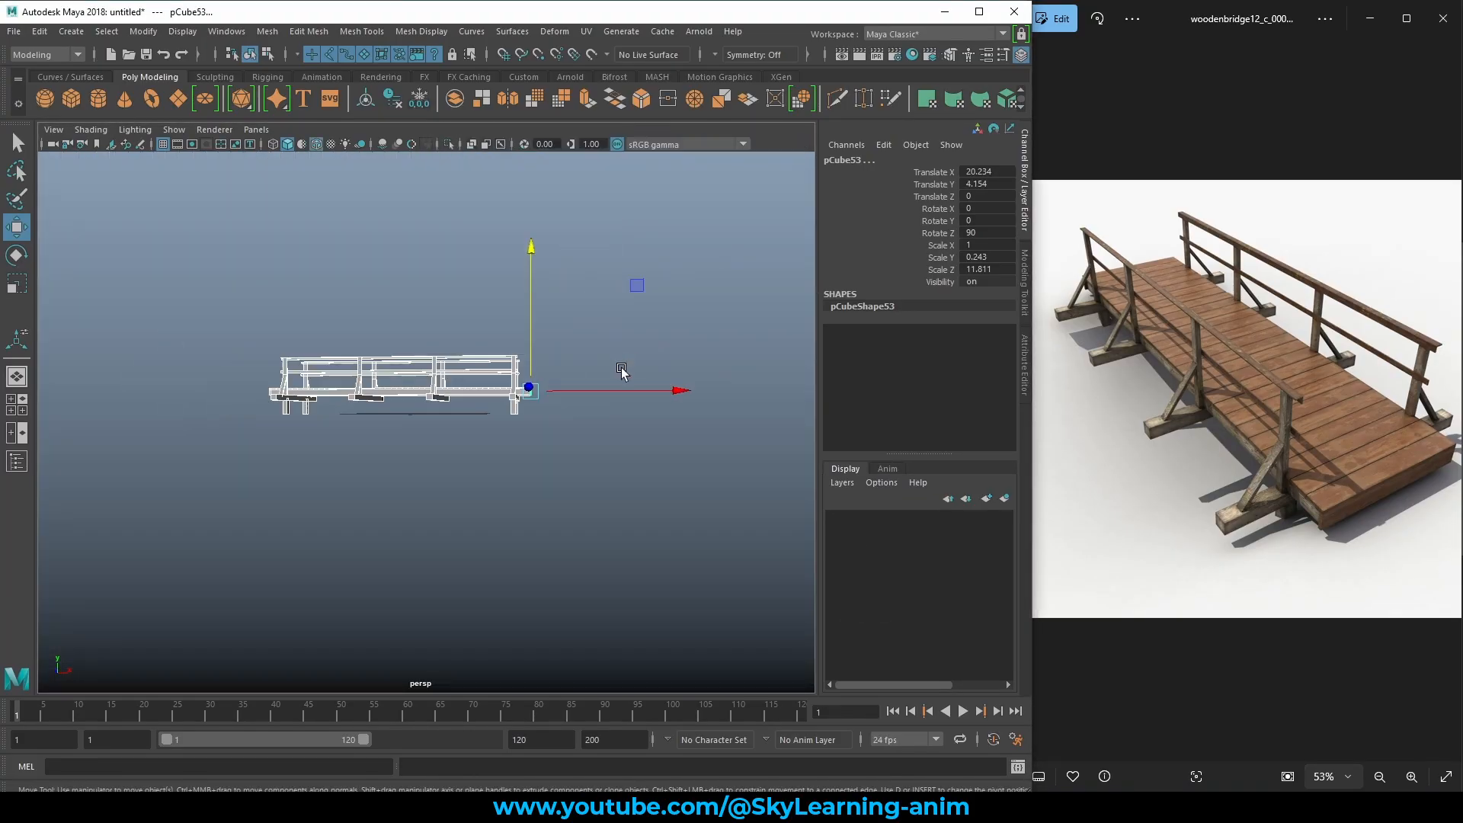
pyautogui.keyDown('alt'); pyautogui.moveTo(620, 369); pyautogui.dragTo(513, 395); pyautogui.keyUp('alt')
pyautogui.click(544, 380)
pyautogui.keyDown('alt'); pyautogui.moveTo(513, 396); pyautogui.dragTo(621, 448, button='right'); pyautogui.keyUp('alt')
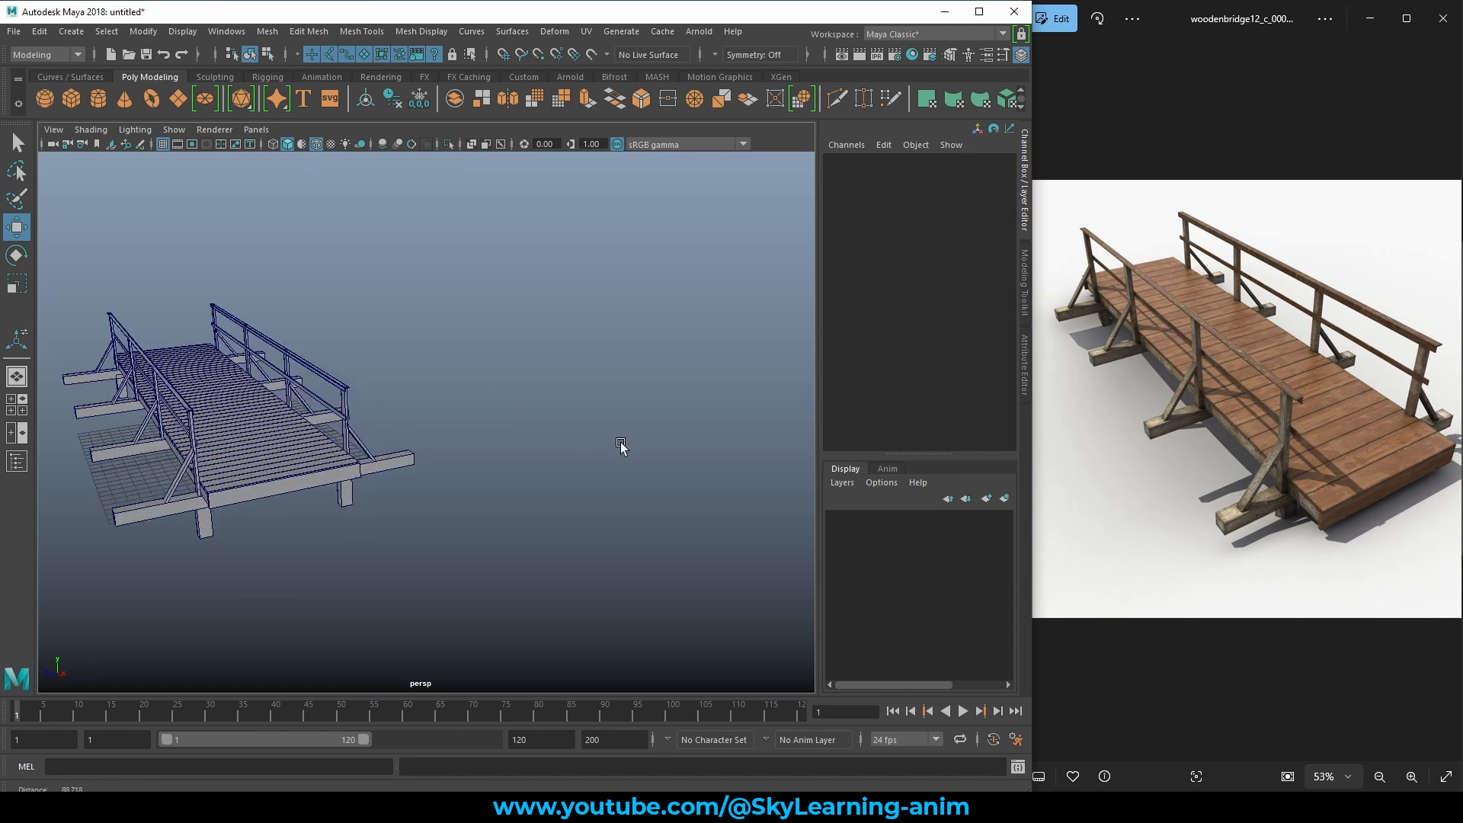
pyautogui.keyDown('alt'); pyautogui.moveTo(358, 465); pyautogui.dragTo(515, 432, button='middle'); pyautogui.keyUp('alt')
pyautogui.keyDown('alt'); pyautogui.moveTo(516, 432); pyautogui.dragTo(546, 457, button='right'); pyautogui.keyUp('alt')
pyautogui.moveTo(545, 457)
pyautogui.keyDown('alt'); pyautogui.mouseDown()
pyautogui.moveTo(520, 455)
pyautogui.moveTo(535, 455)
pyautogui.moveTo(537, 474)
pyautogui.moveTo(624, 457)
pyautogui.moveTo(565, 467)
pyautogui.moveTo(556, 487)
pyautogui.moveTo(500, 480)
pyautogui.moveTo(544, 473)
pyautogui.mouseUp(); pyautogui.keyUp('alt')
pyautogui.scroll(-5, 536, 455)
pyautogui.scroll(5, 537, 475)
pyautogui.scroll(-5, 556, 464)
pyautogui.scroll(5, 556, 487)
pyautogui.keyDown('alt'); pyautogui.moveTo(601, 428); pyautogui.dragTo(688, 387); pyautogui.keyUp('alt')
pyautogui.scroll(4, 532, 467)
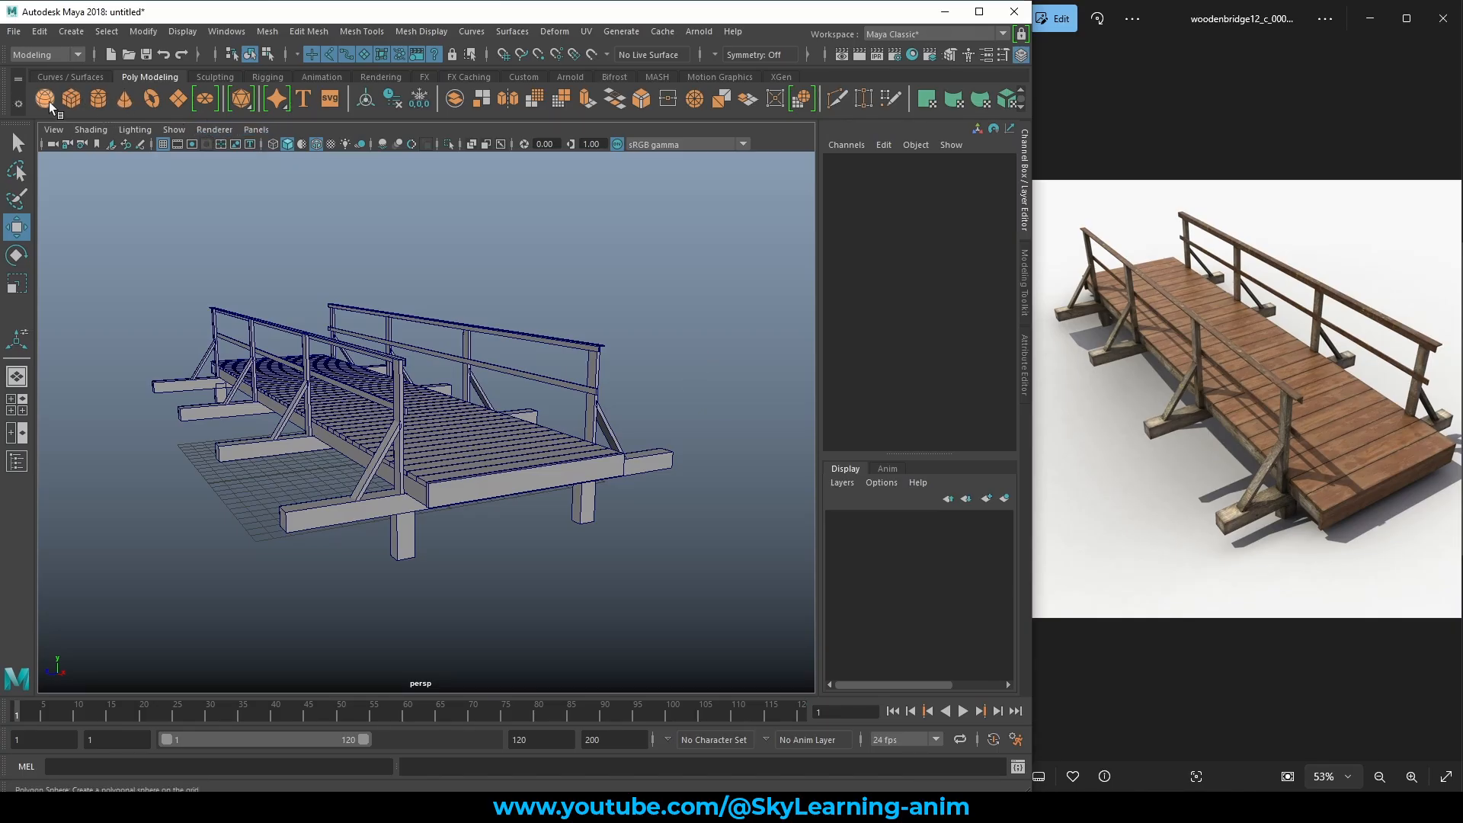
pyautogui.click(315, 509)
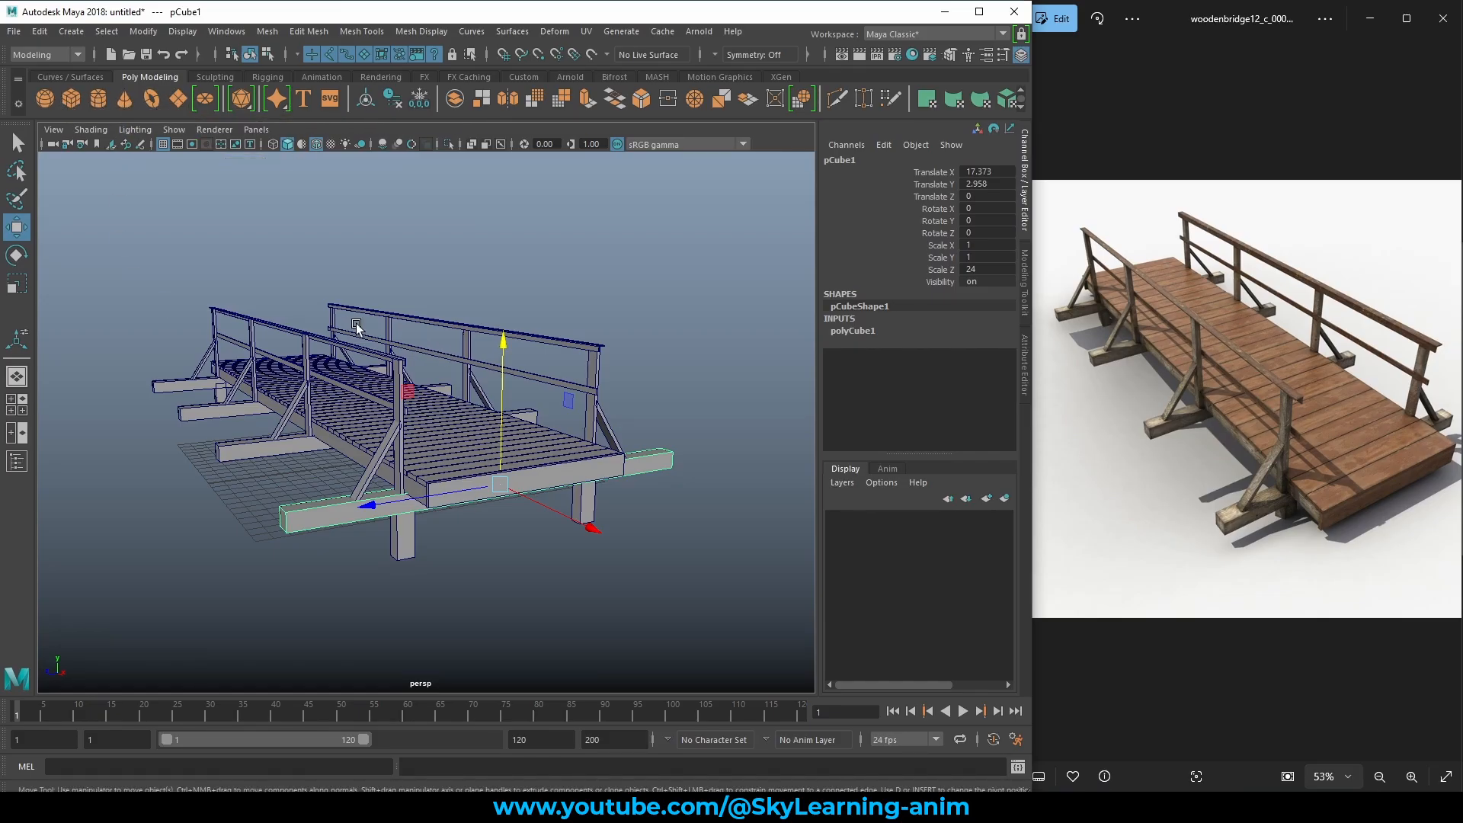
pyautogui.click(437, 267)
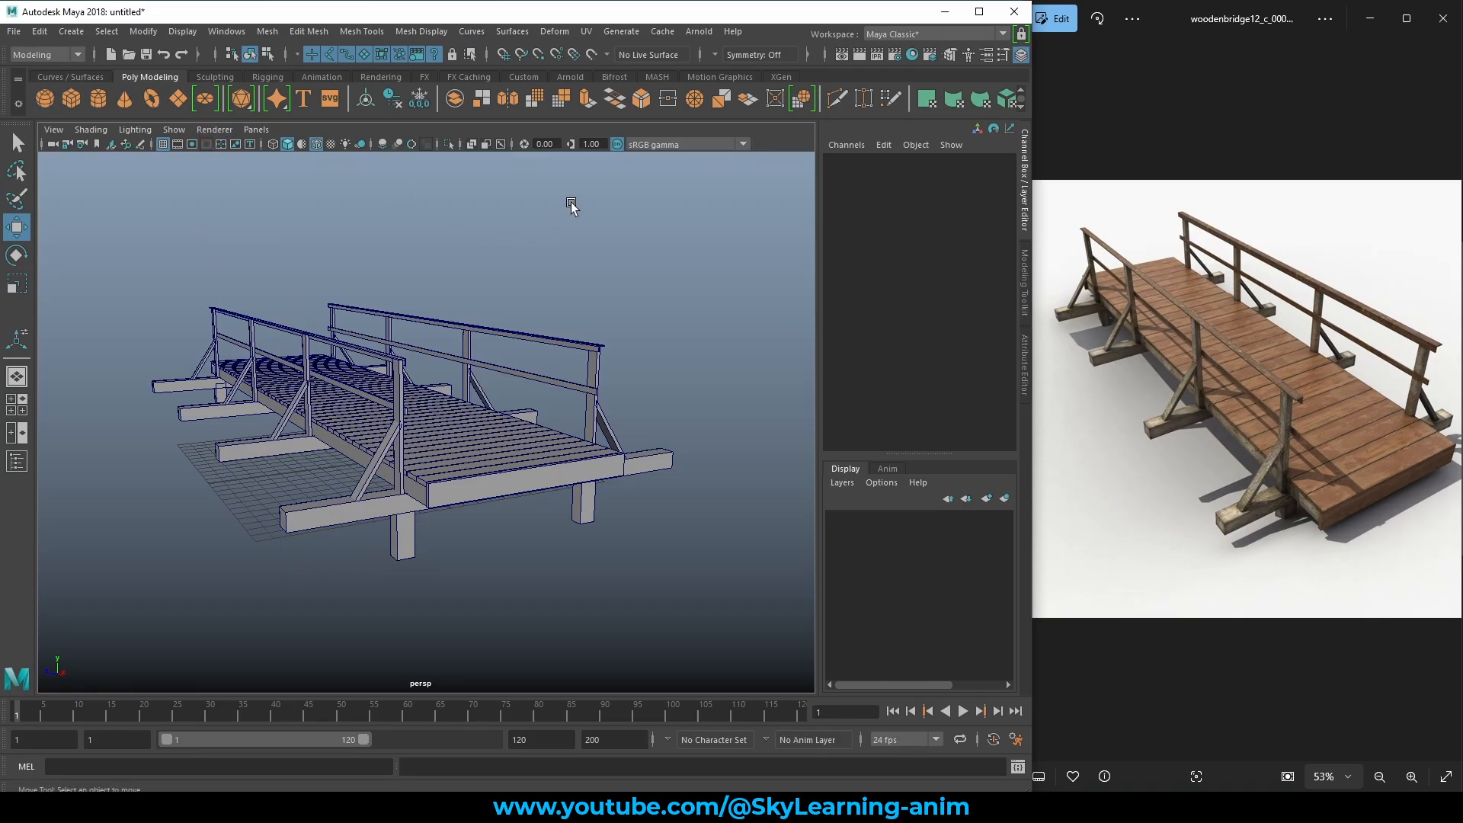
pyautogui.keyDown('alt'); pyautogui.moveTo(602, 290); pyautogui.dragTo(598, 282); pyautogui.keyUp('alt')
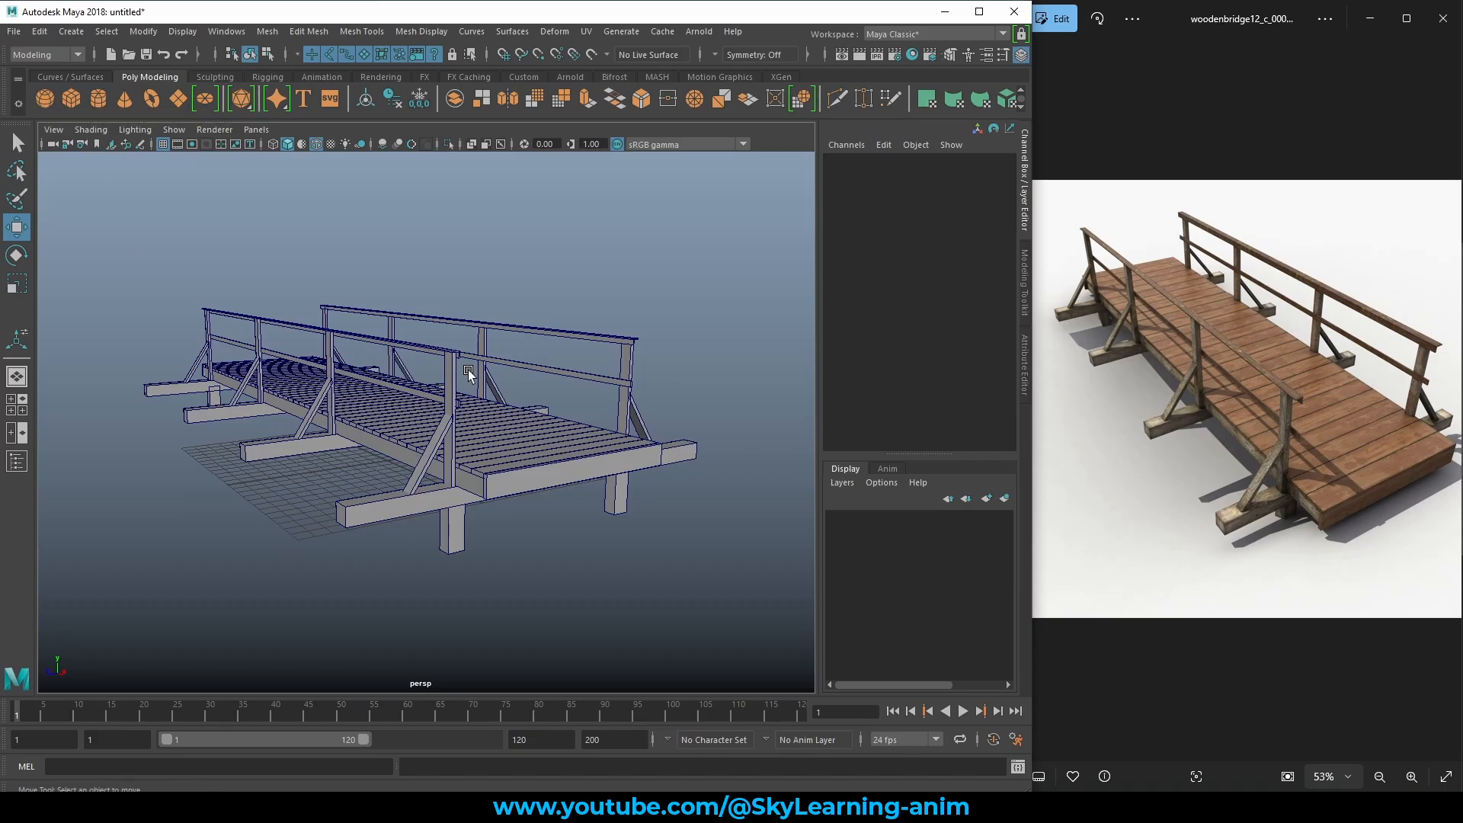
pyautogui.keyDown('alt'); pyautogui.moveTo(282, 358); pyautogui.dragTo(417, 351); pyautogui.keyUp('alt')
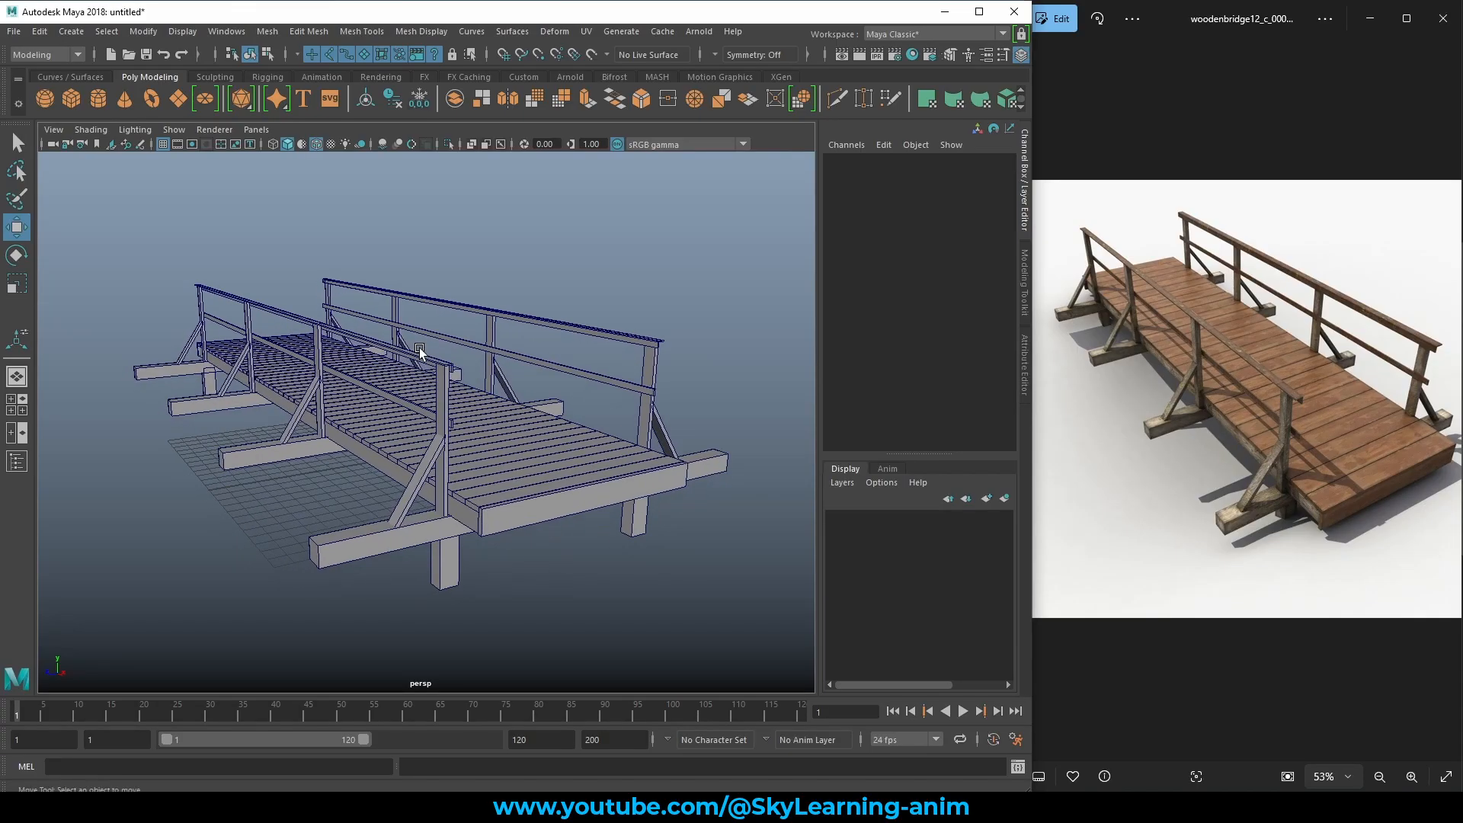